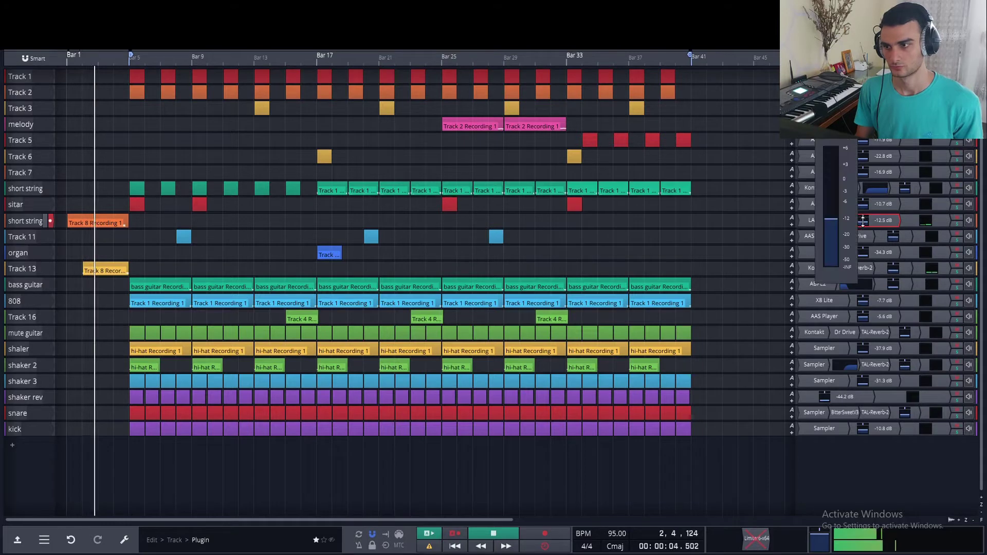
- Lower the volume of the short string track with the LABS instrument to -16.4 dB and stop playback
left_click_drag(865, 227, 865, 229)
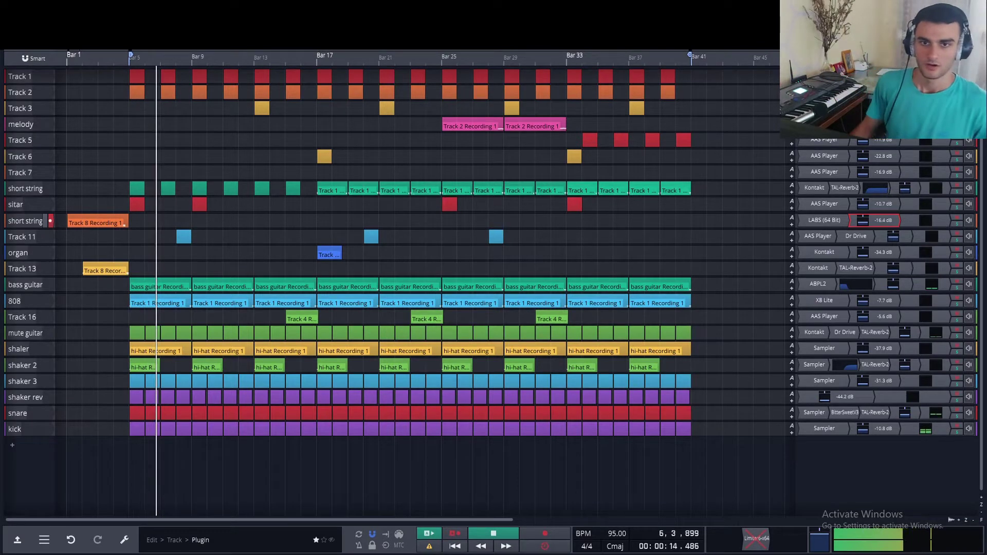
left_click(981, 505)
key("space")
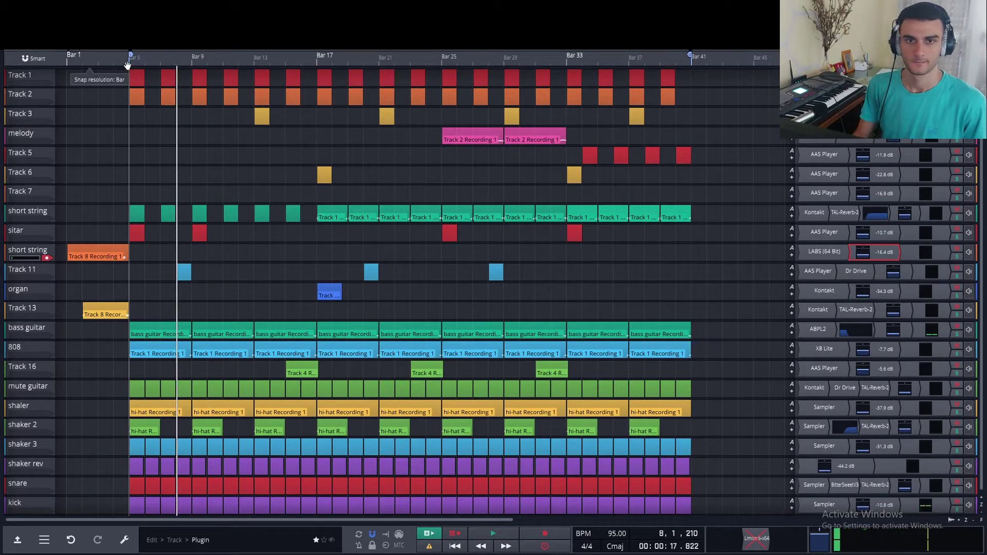
- Play the arrangement from bar 5 and repeatedly from bar 7 to listen to the repeating Track 1 patterns
left_click(128, 61)
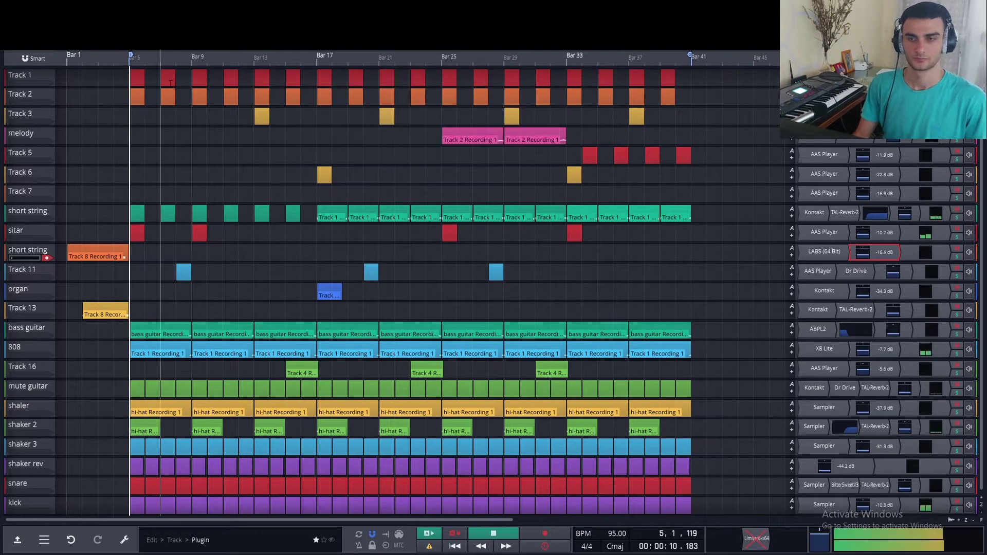
key("space")
left_click(191, 61)
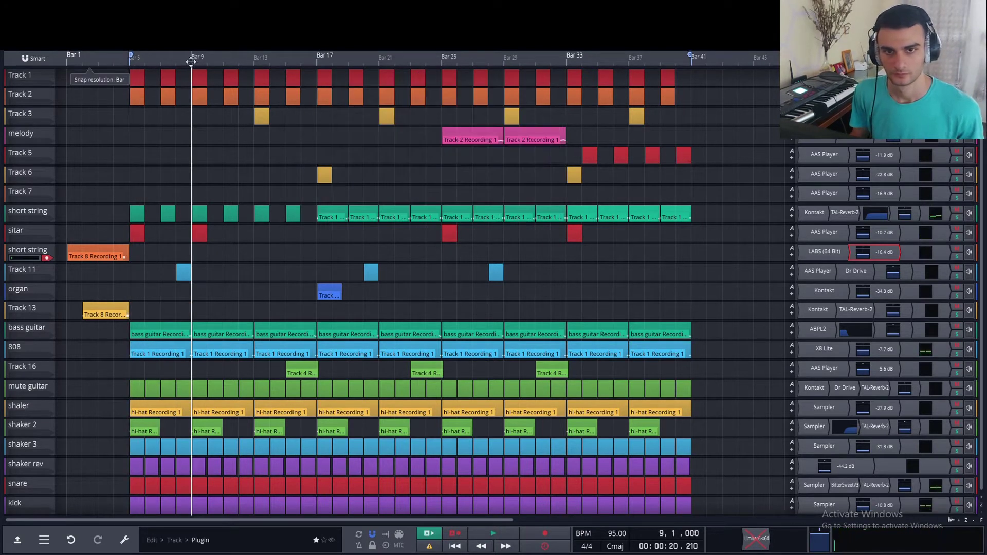
left_click(160, 60)
key("space")
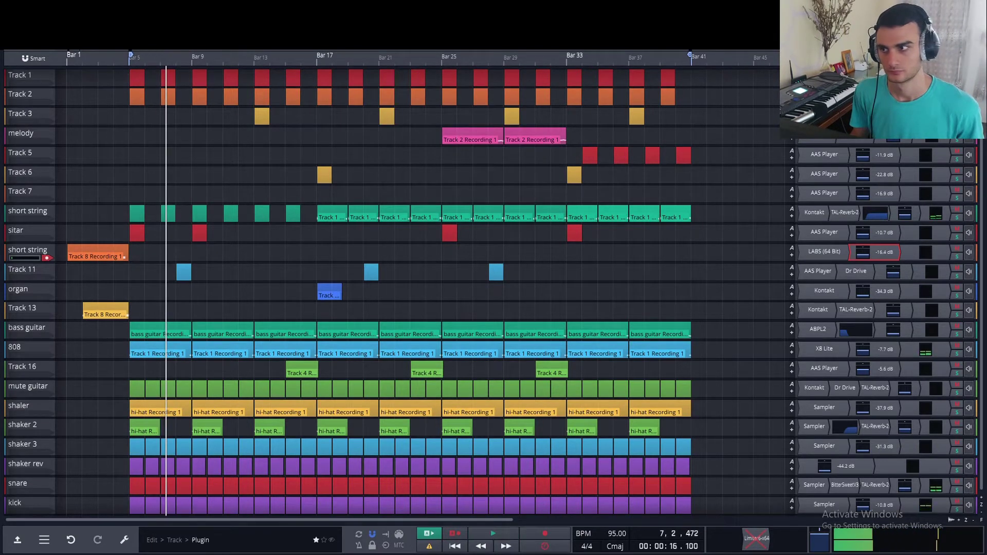
left_click(159, 60)
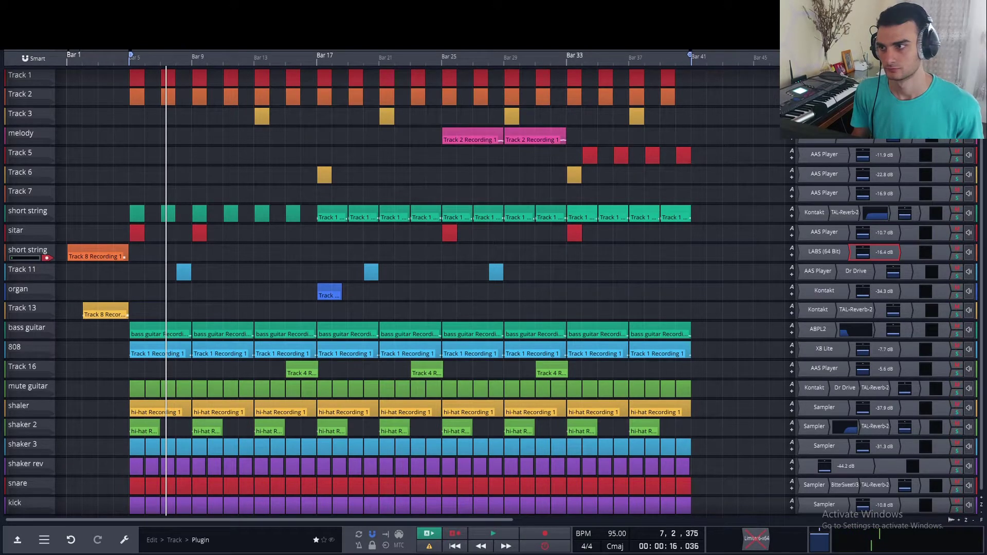
left_click(160, 60)
key("space")
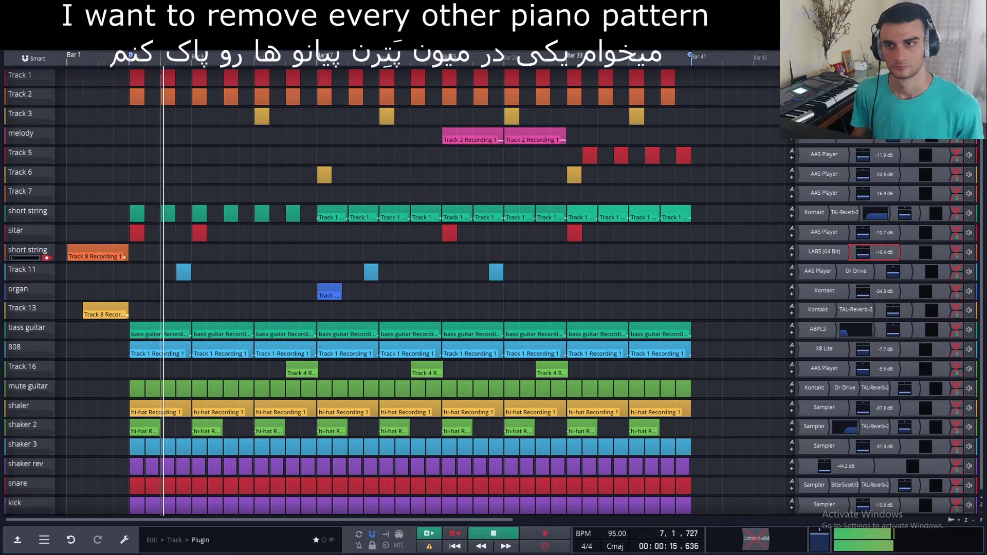
key("space")
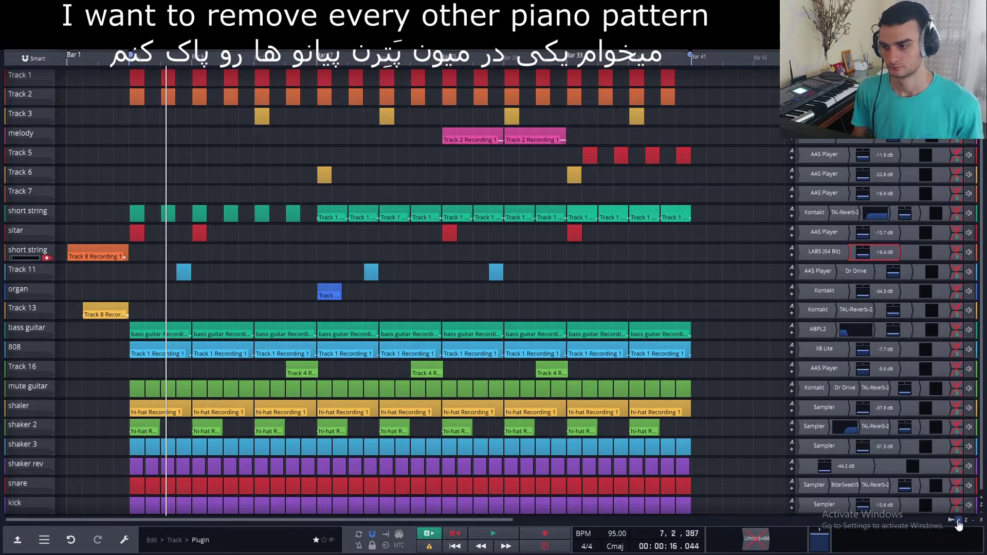
- Delete every other clip on Track 1, starting with the one at bar 7, while the song plays from bar 5
left_click(957, 521)
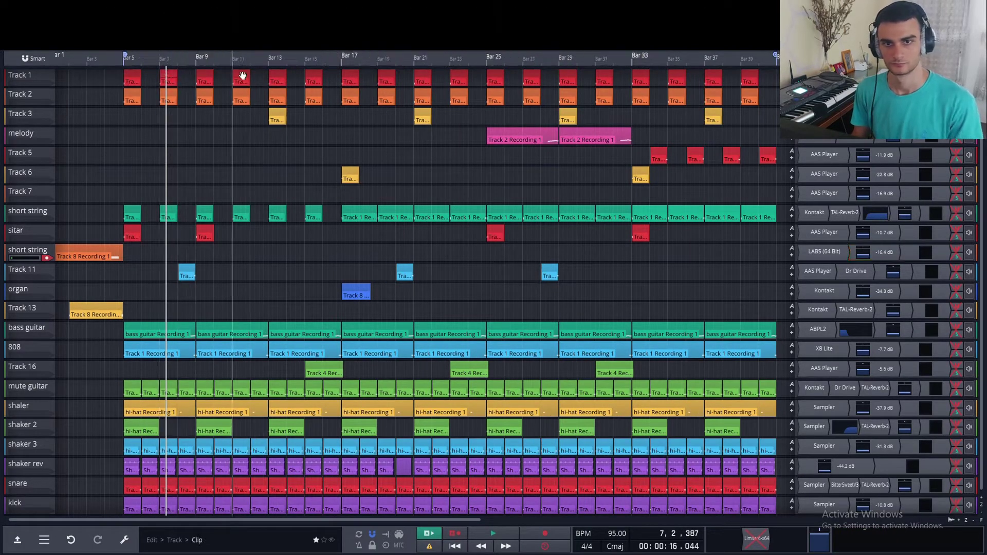
left_click(122, 60)
key("space")
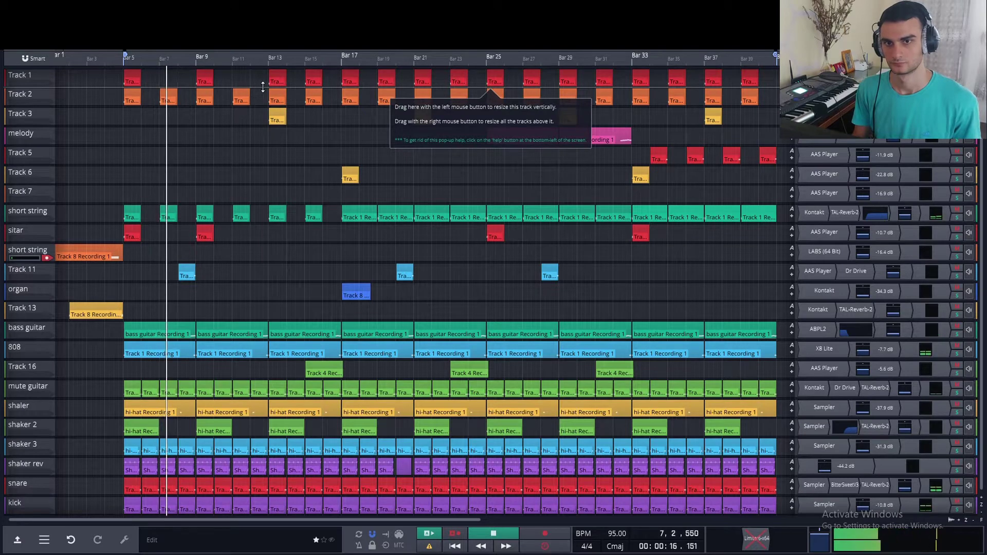
left_click(317, 78)
key("Delete")
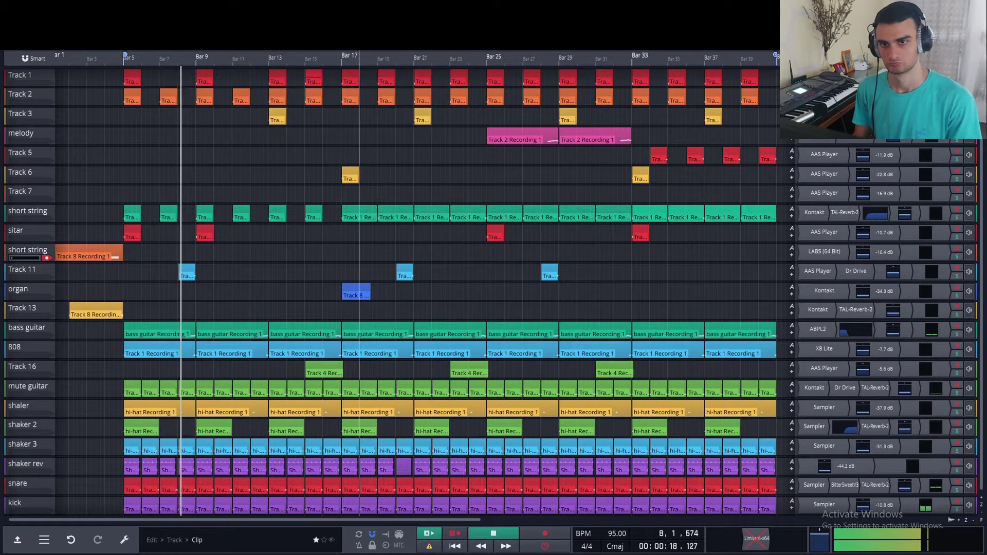
left_click(384, 77)
key("Delete")
left_click(459, 77)
key("Delete")
left_click(535, 77)
key("Delete")
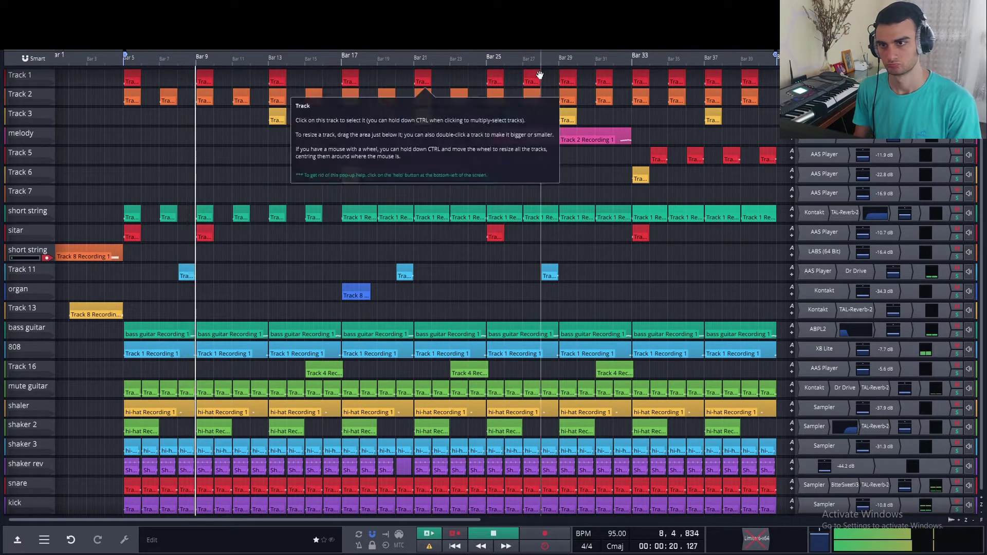
left_click(605, 77)
key("Delete")
left_click(676, 77)
key("Delete")
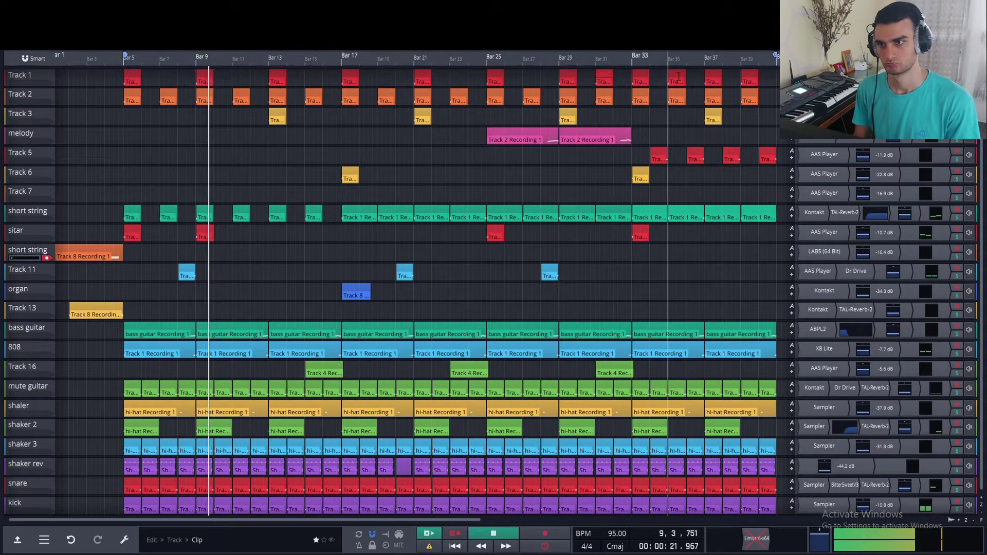
left_click(756, 78)
key("Delete")
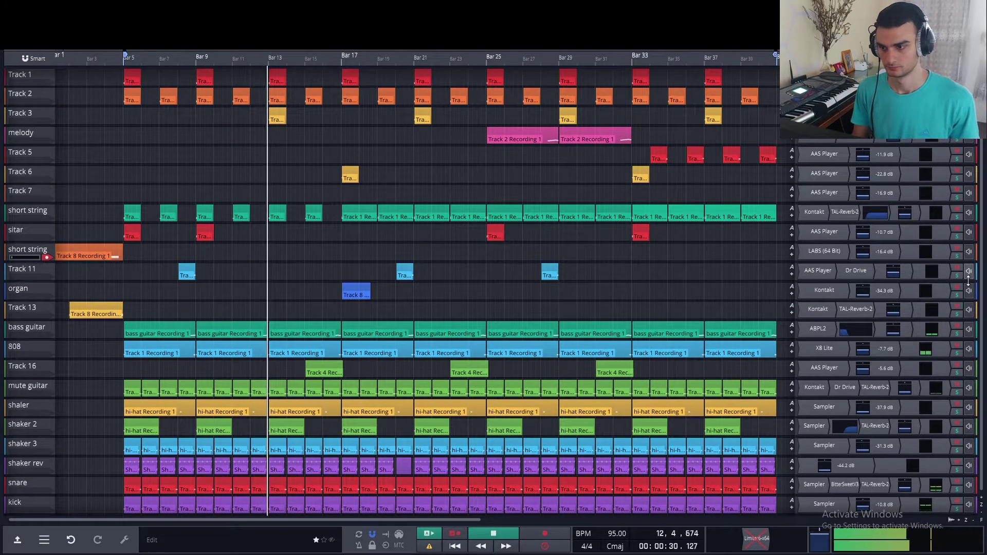
- Solo the 808 track to listen to its X8 Lite sound, turn the solo off and close the instrument window
left_click(981, 516)
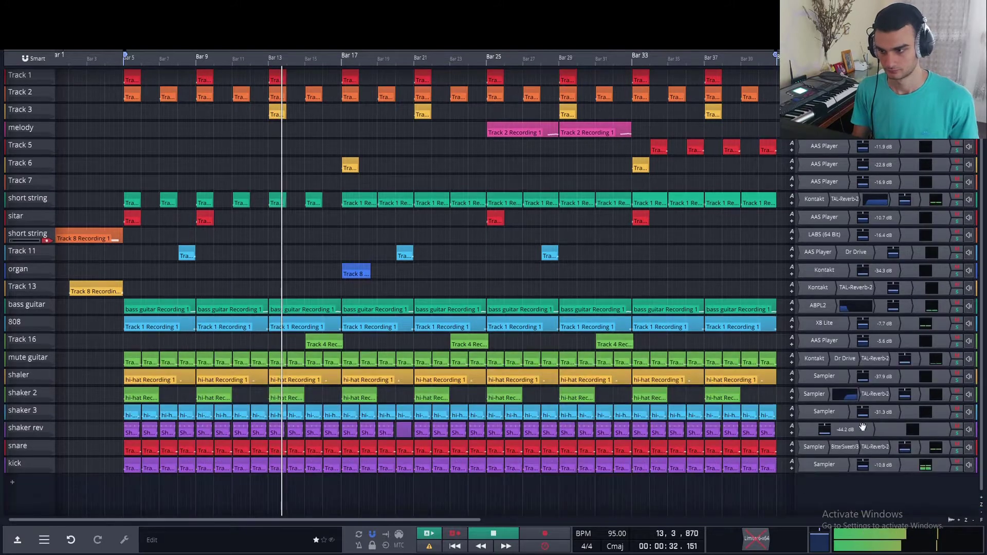
left_click(957, 326)
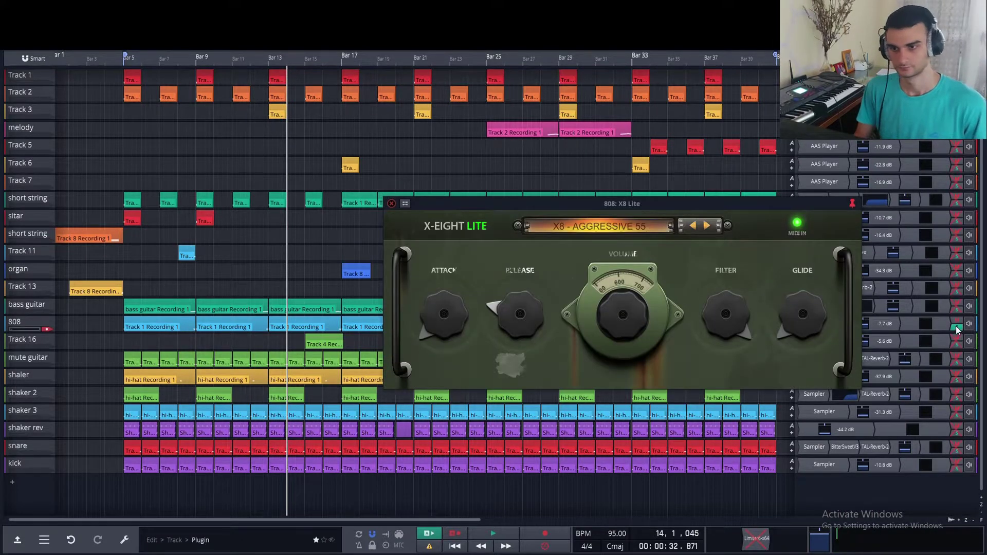
left_click(956, 327)
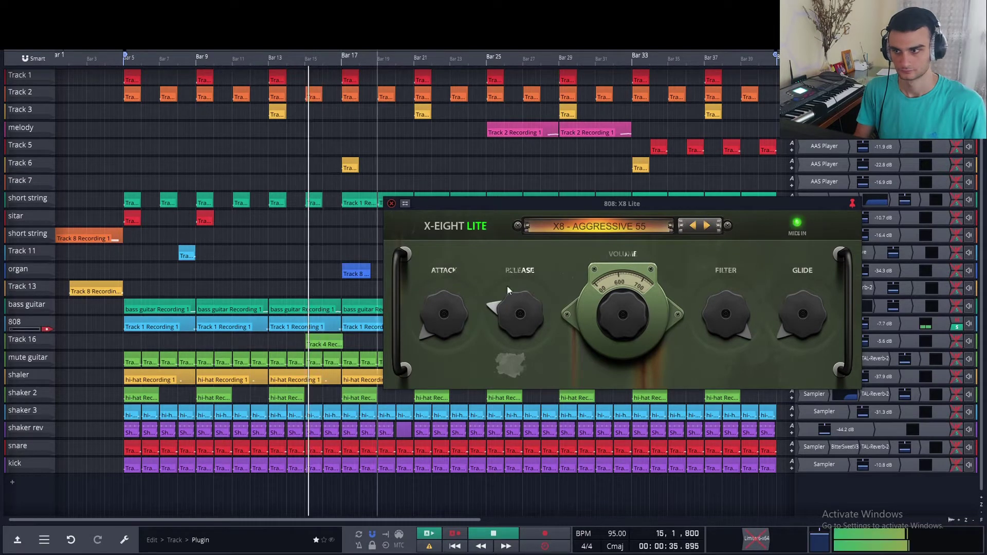
left_click(957, 326)
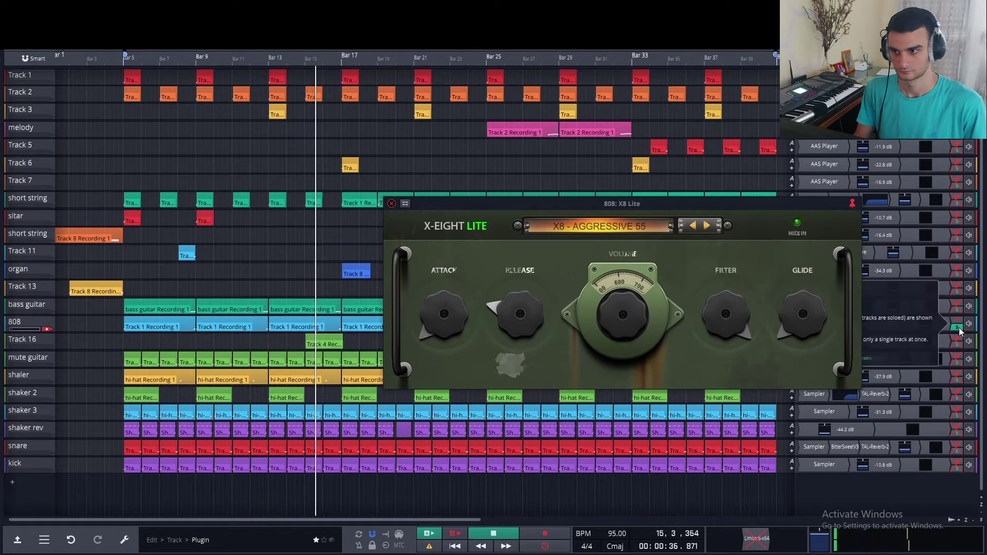
left_click(390, 204)
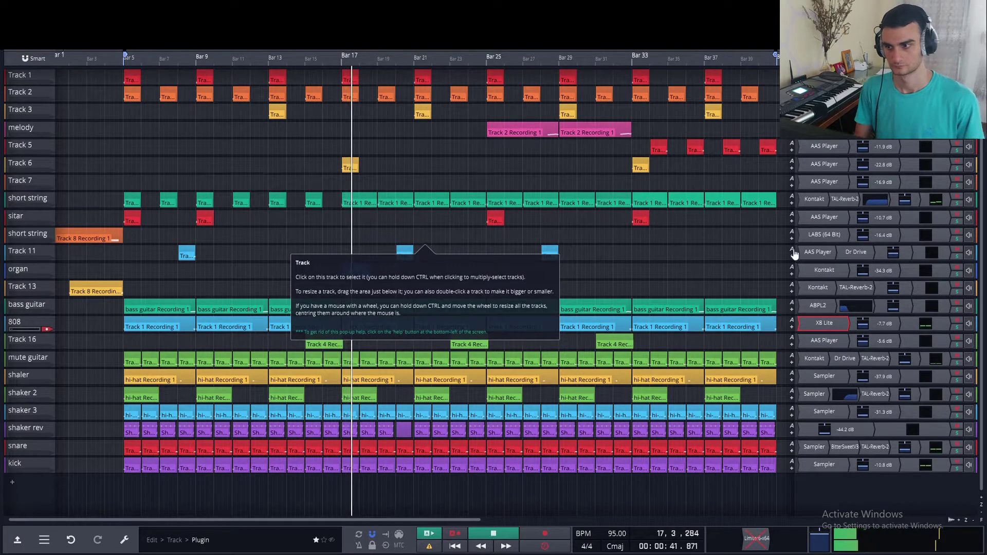
- Compare the 808 and kick tracks in solo from bars 17 and 13, leaving only the kick soloed
left_click(958, 323)
left_click(344, 254)
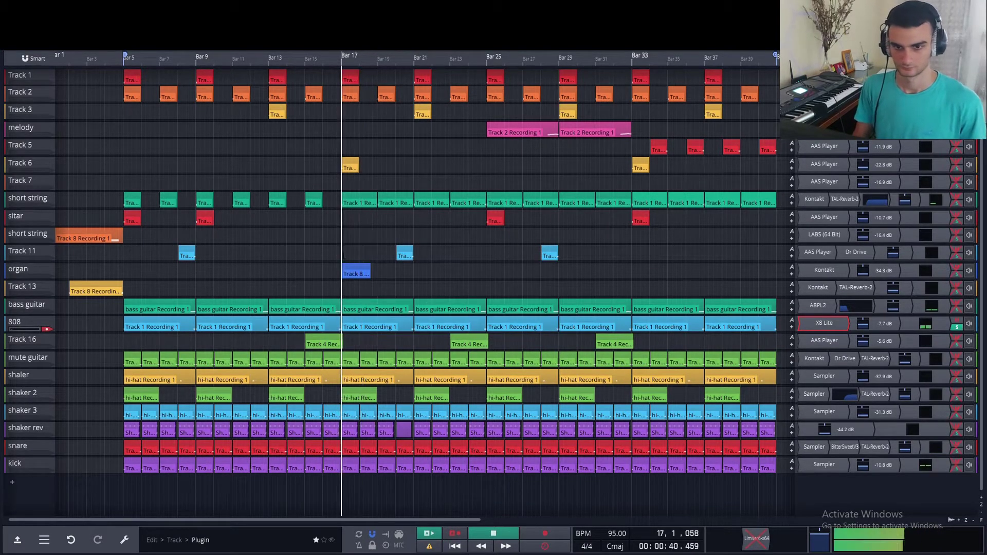
left_click(269, 255)
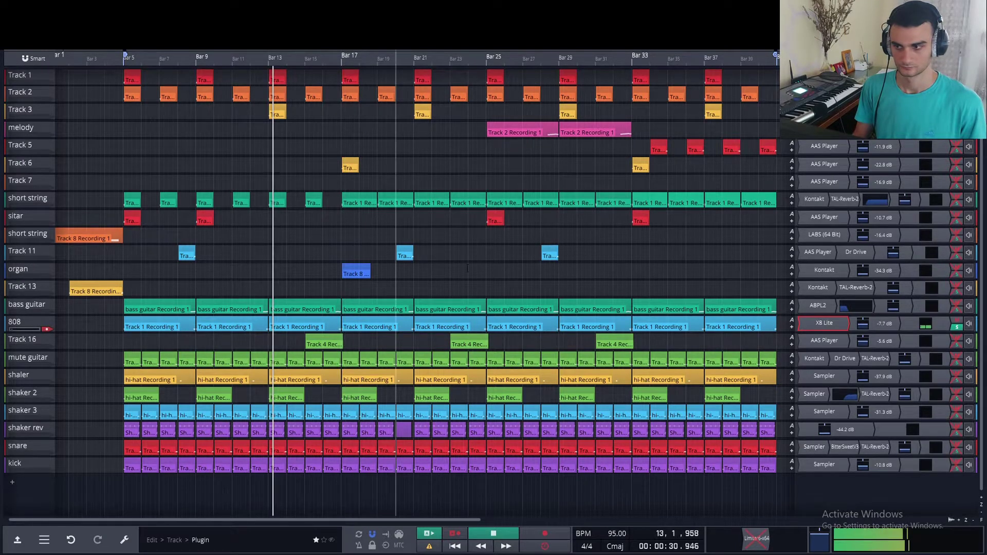
key("space")
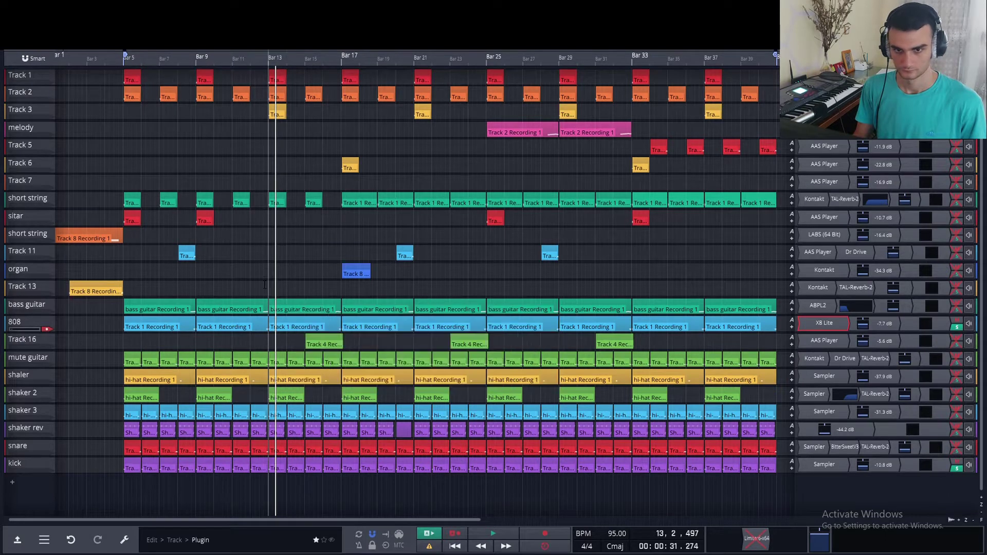
key("space")
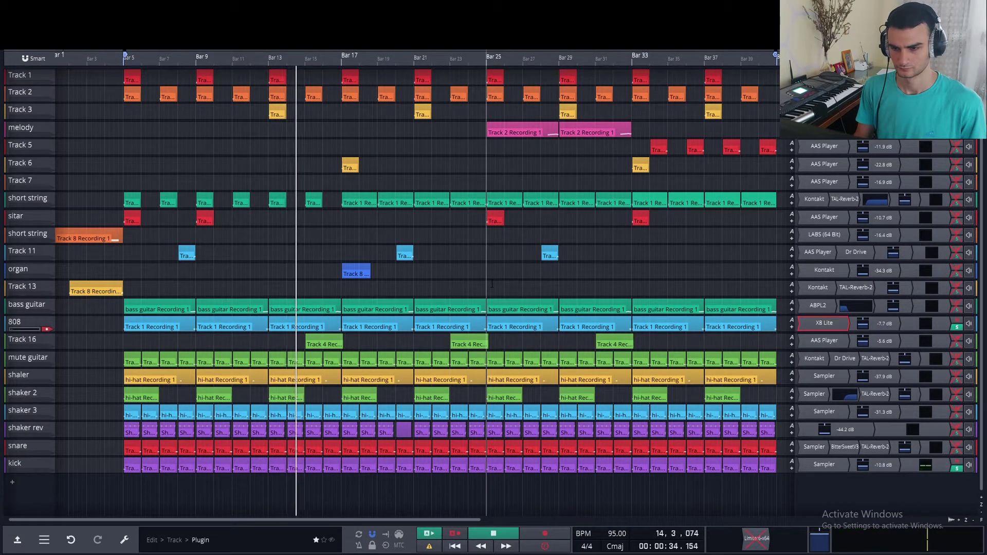
key("space")
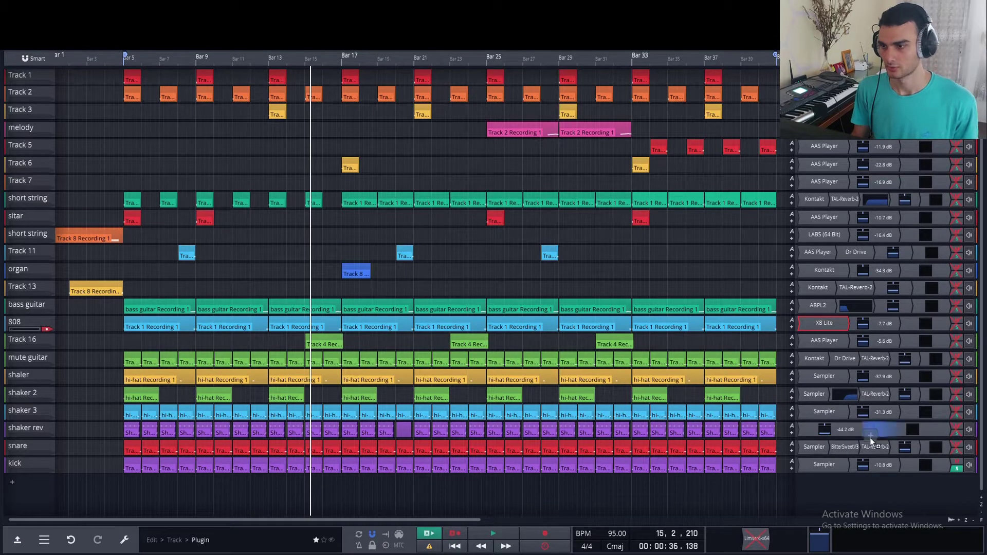
- Add the Supercharger compressor after the Sampler on the kick track and move its window clear of the track names
left_click(857, 464)
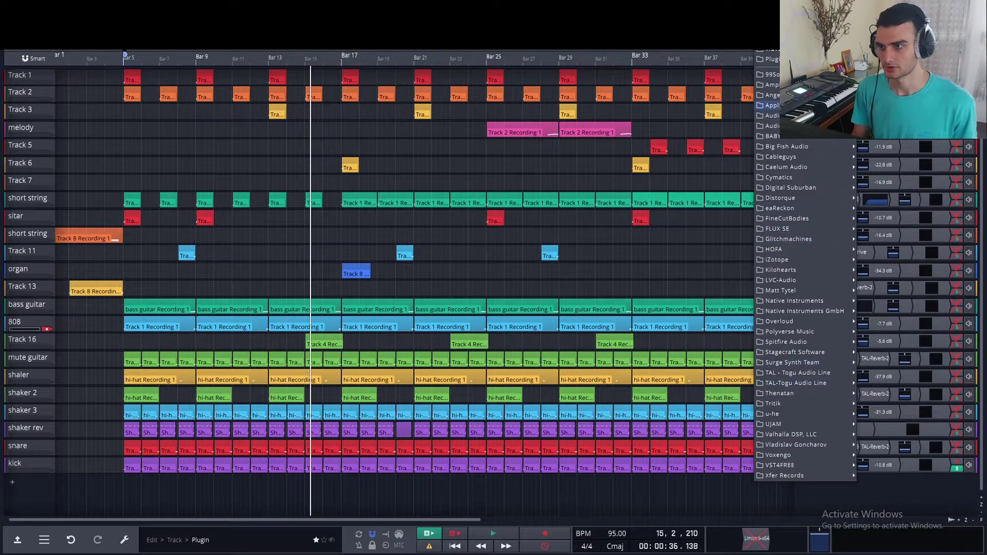
left_click(878, 311)
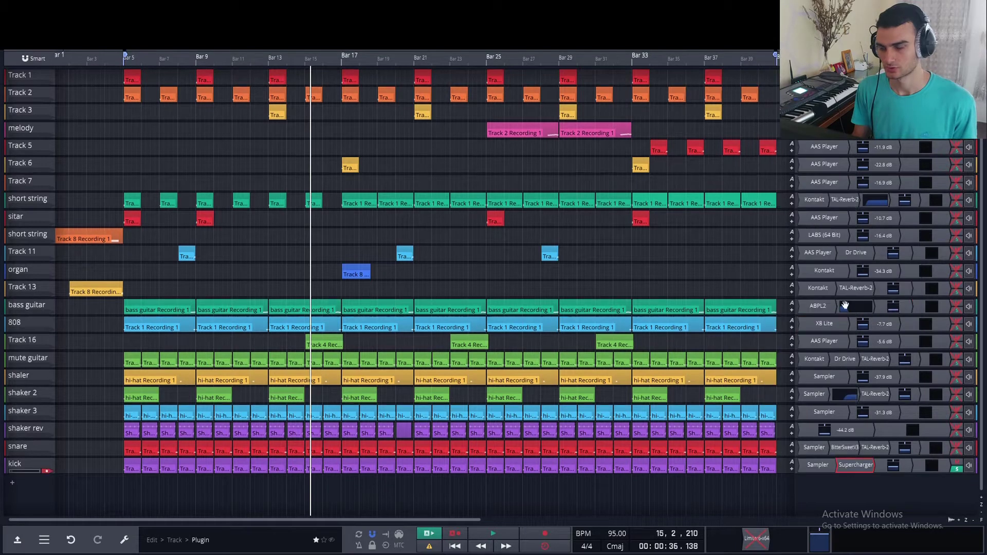
left_click_drag(302, 102, 734, 126)
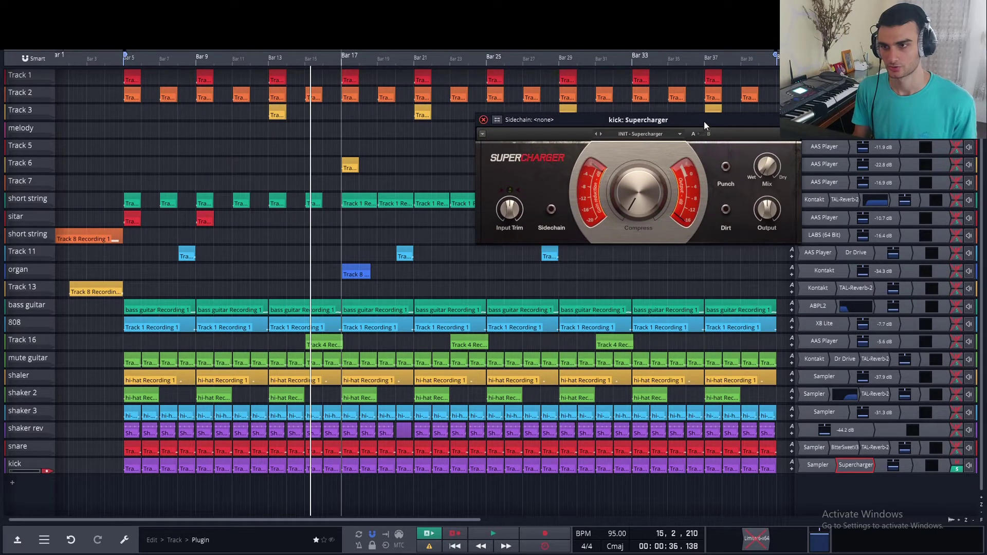
left_click_drag(704, 118, 708, 165)
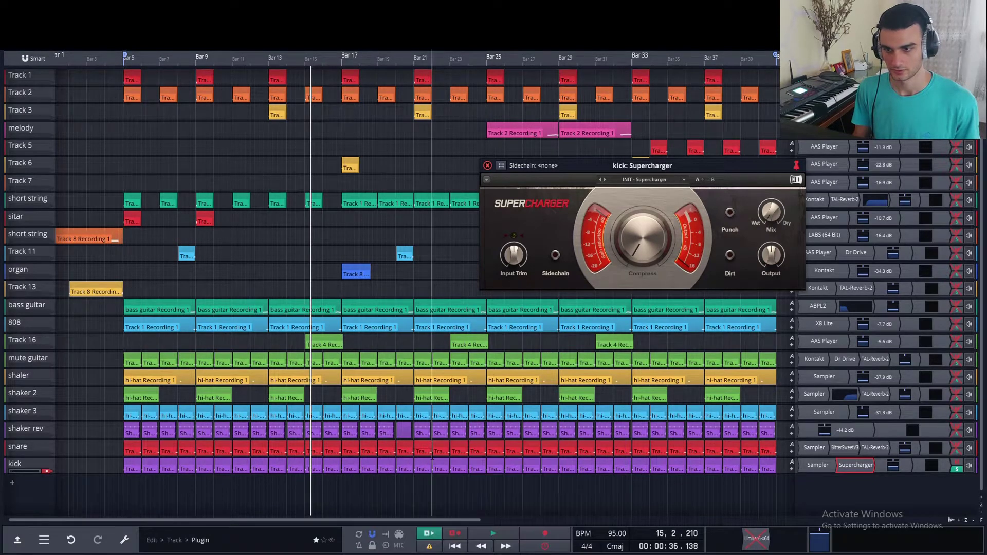
- Raise Supercharger's Compress amount to about 3, enable Punch and Dirt, and play the full mix from bar 13
key("space")
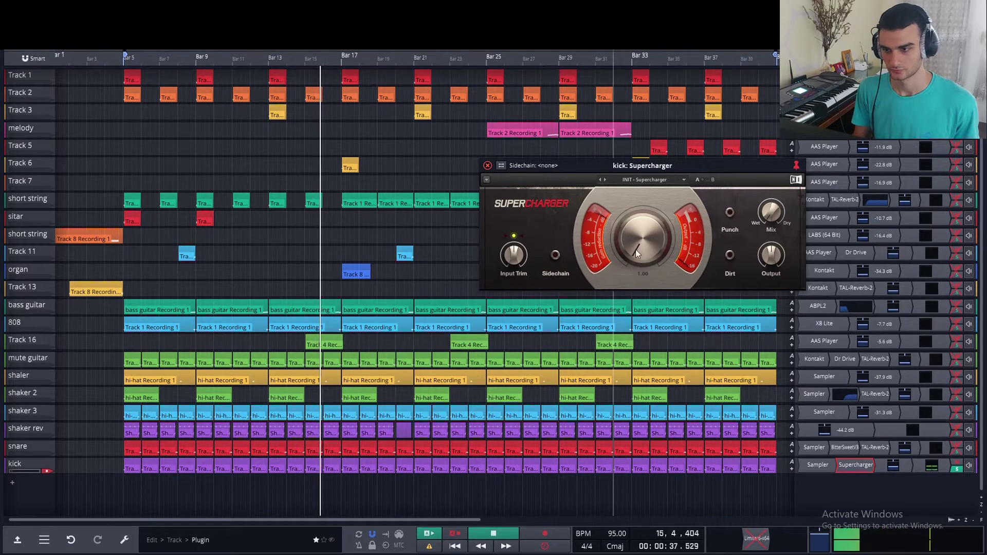
left_click_drag(641, 242, 641, 237)
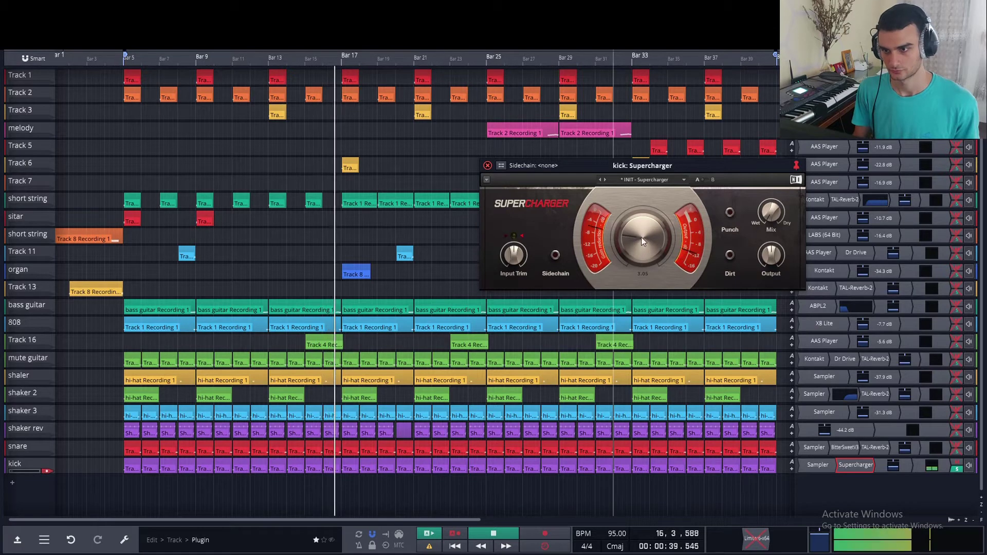
left_click(729, 212)
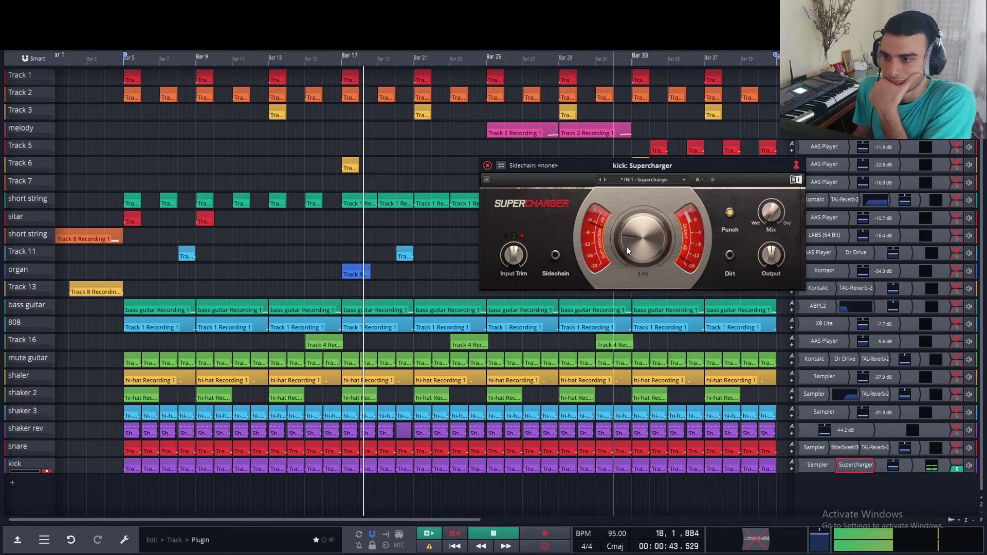
left_click(733, 254)
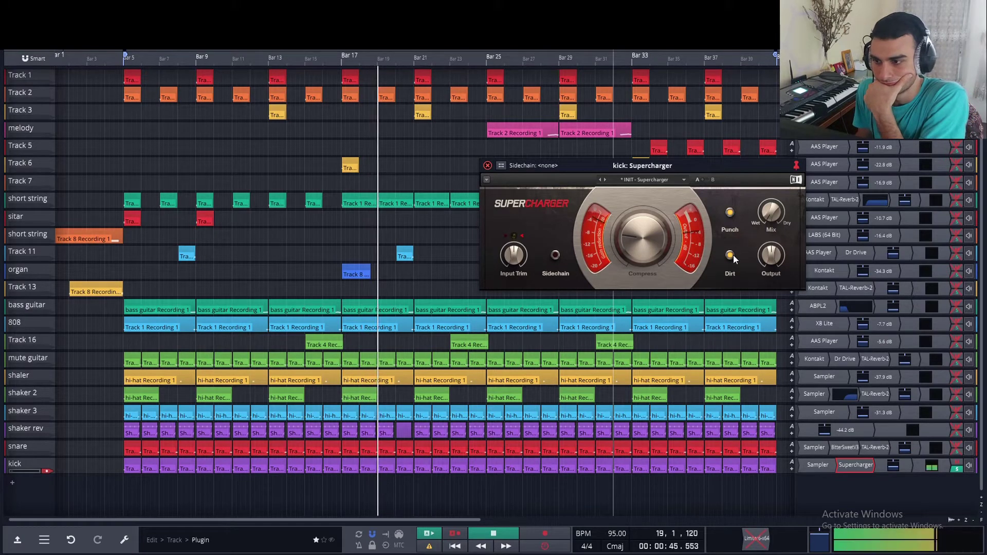
left_click(733, 254)
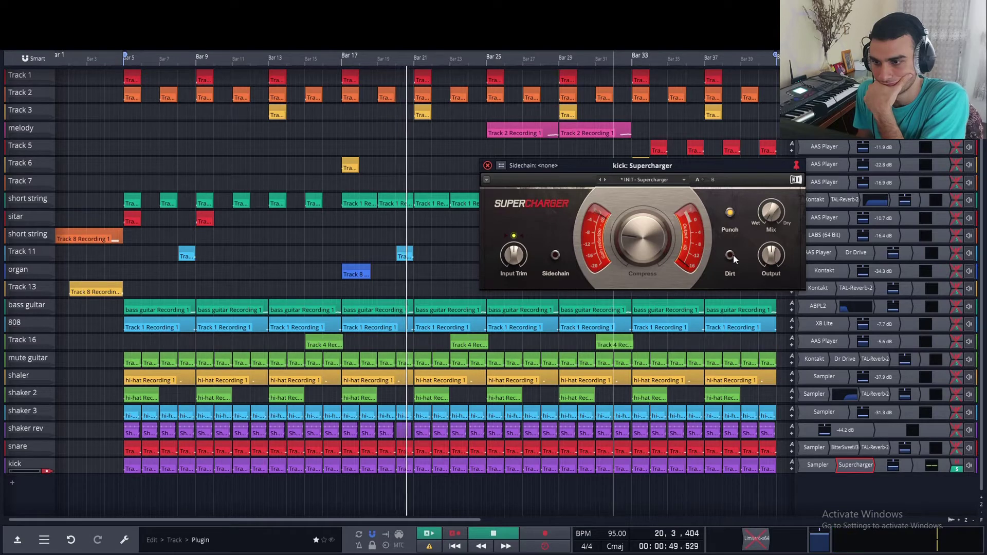
left_click(733, 254)
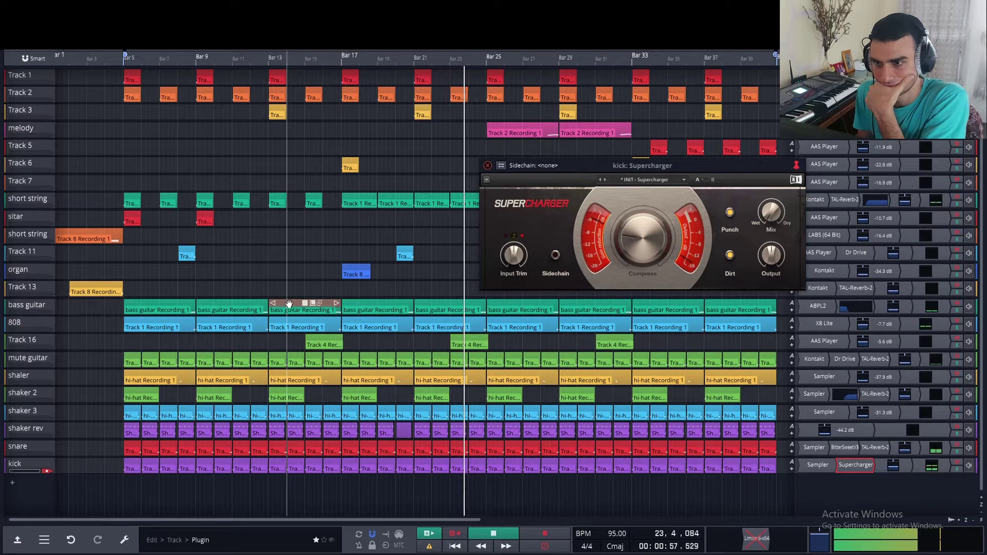
left_click(268, 269)
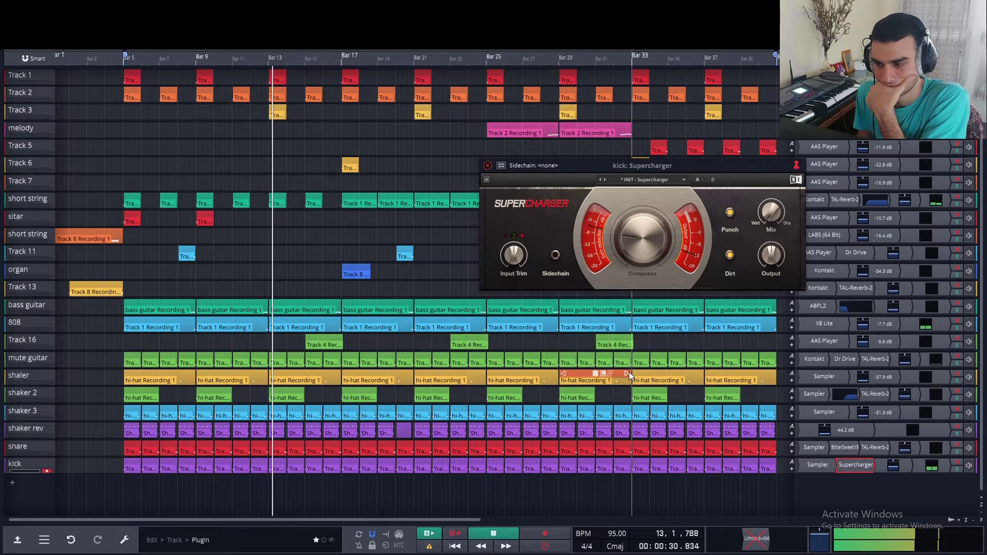
- Close the Supercharger window, solo the kick track and stop playback
left_click(486, 165)
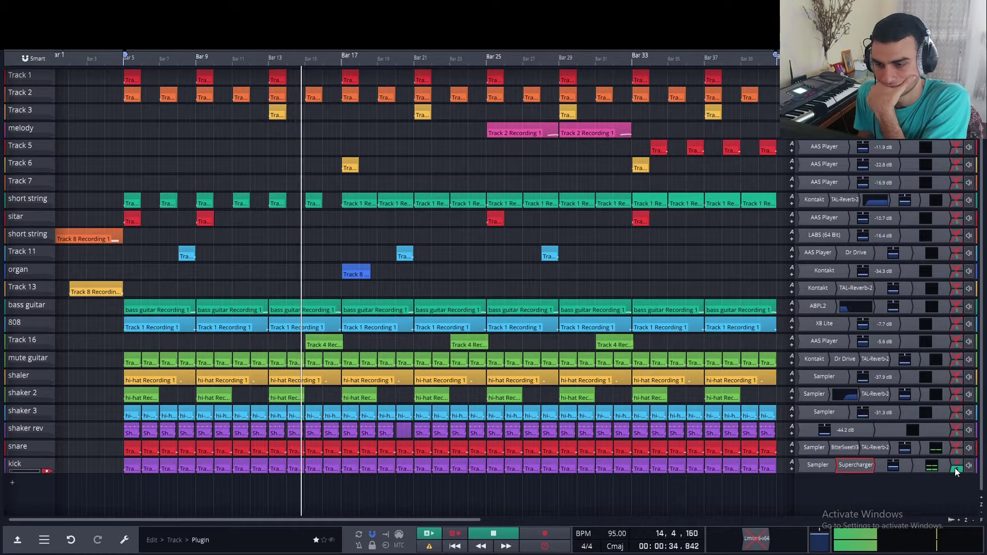
left_click(973, 520)
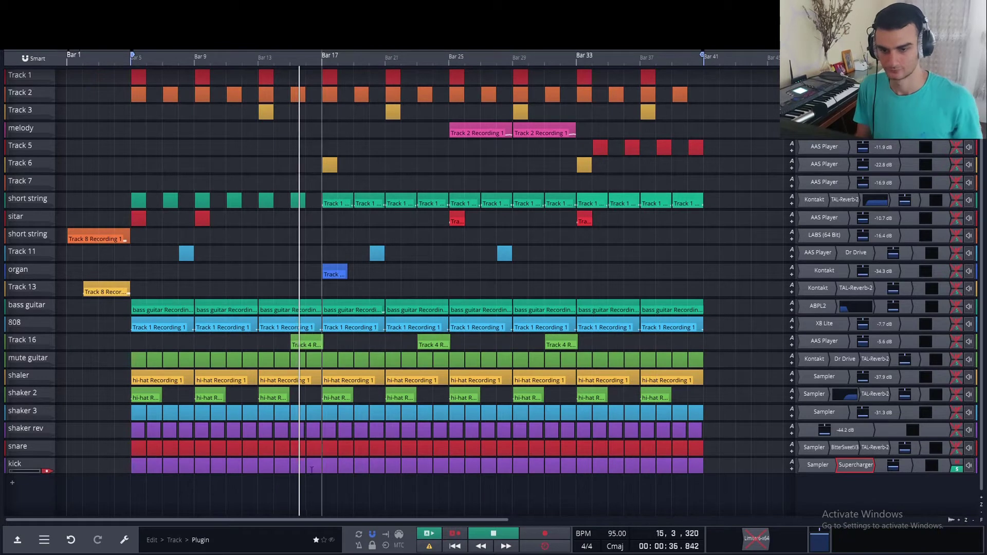
key("space")
- Select every kick clip, shift all their MIDI notes down one semitone and play the soloed kick from bar 5
left_click(144, 463)
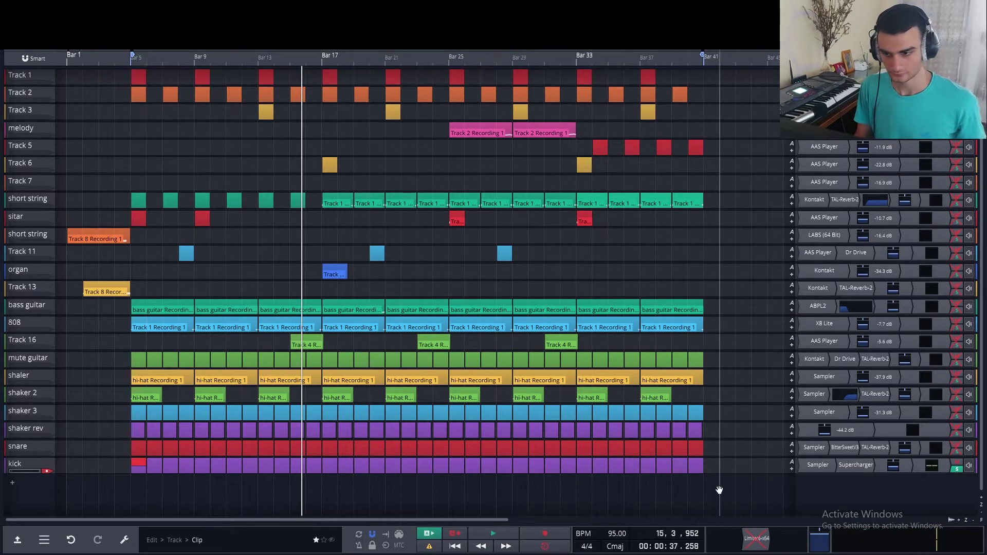
left_click_drag(720, 490, 137, 464)
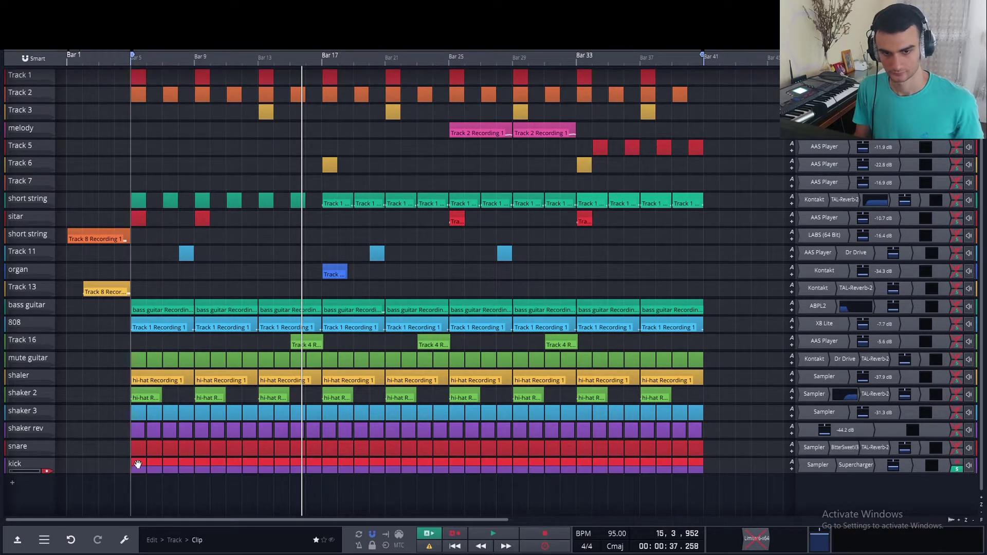
double_click(138, 464)
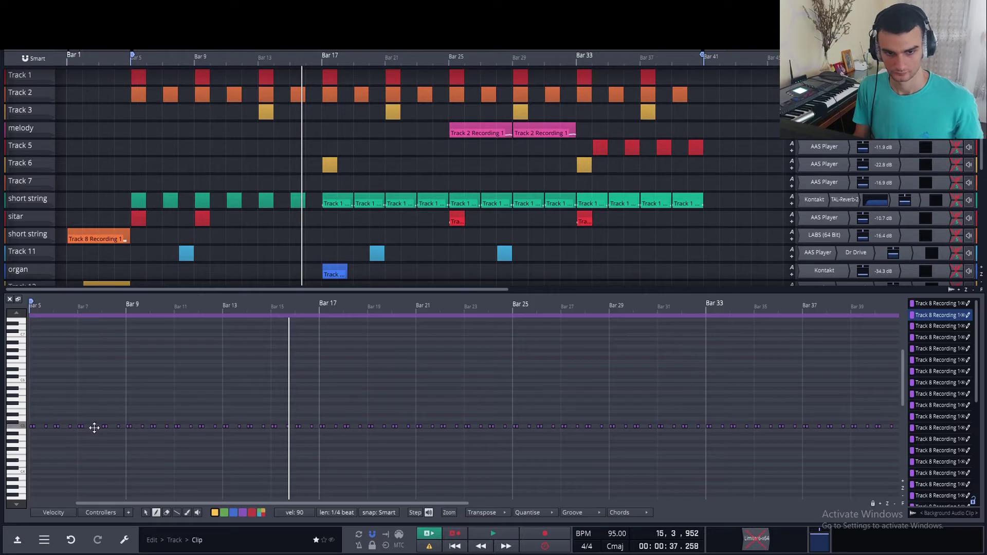
left_click(22, 430)
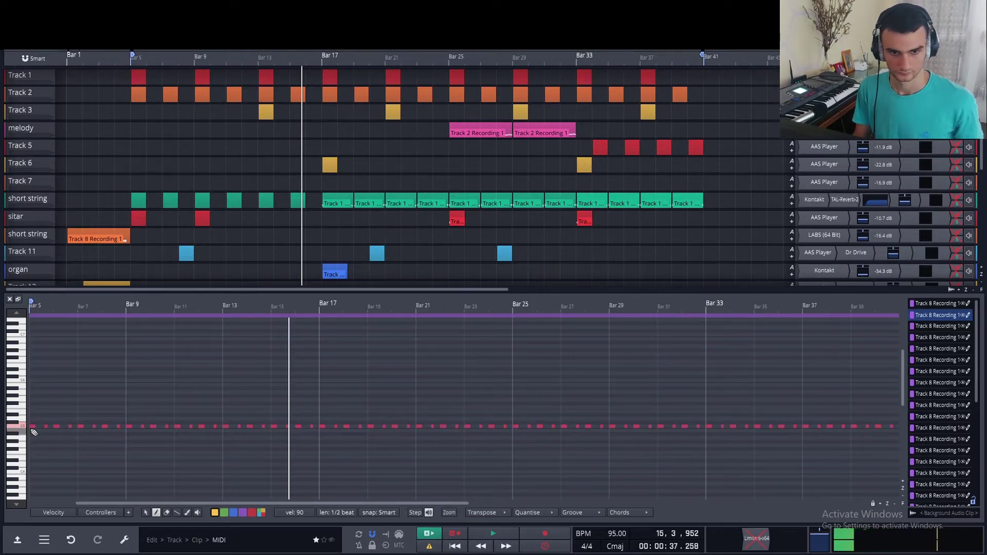
scroll(187, 423, "up", 10)
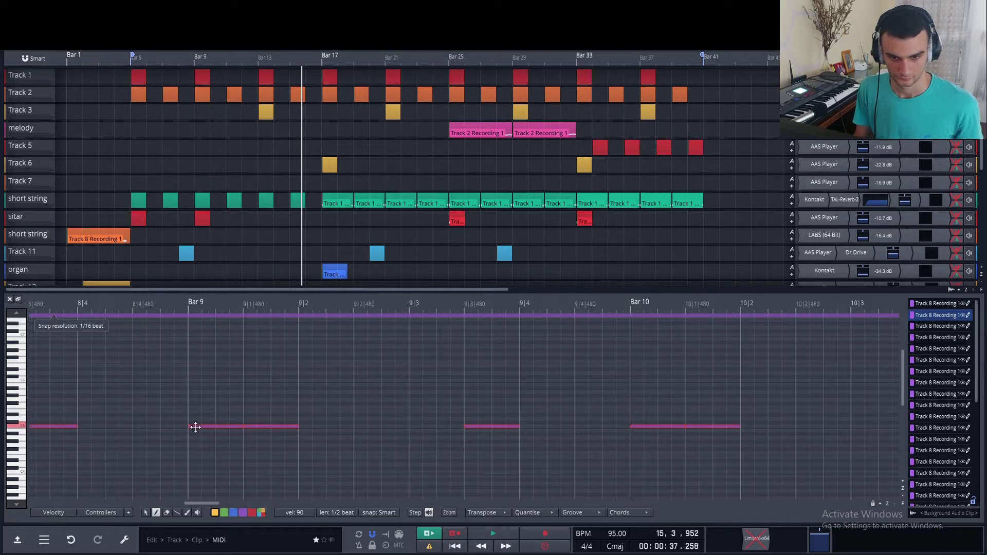
key("space")
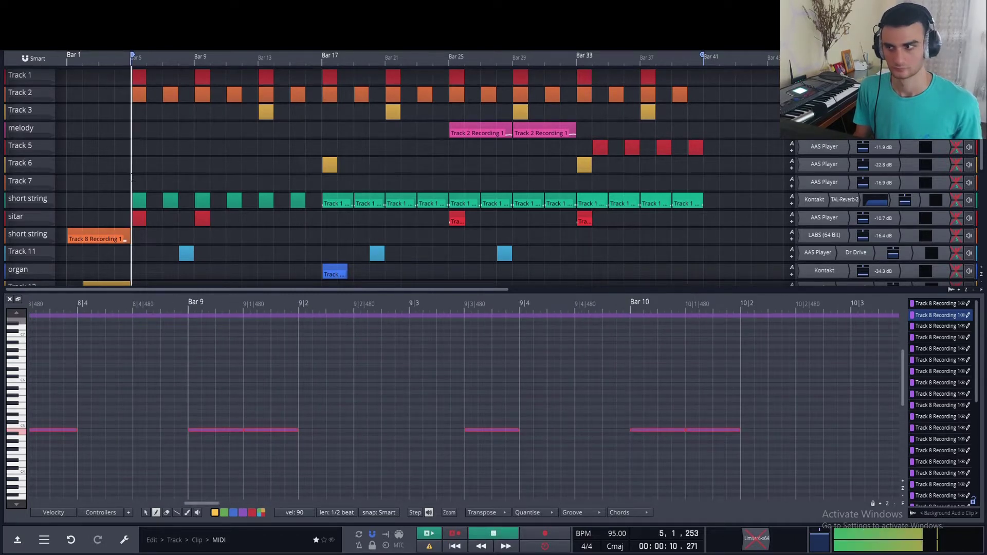
- Close the MIDI editor and turn off the kick solo to hear the full mix
left_click(9, 299)
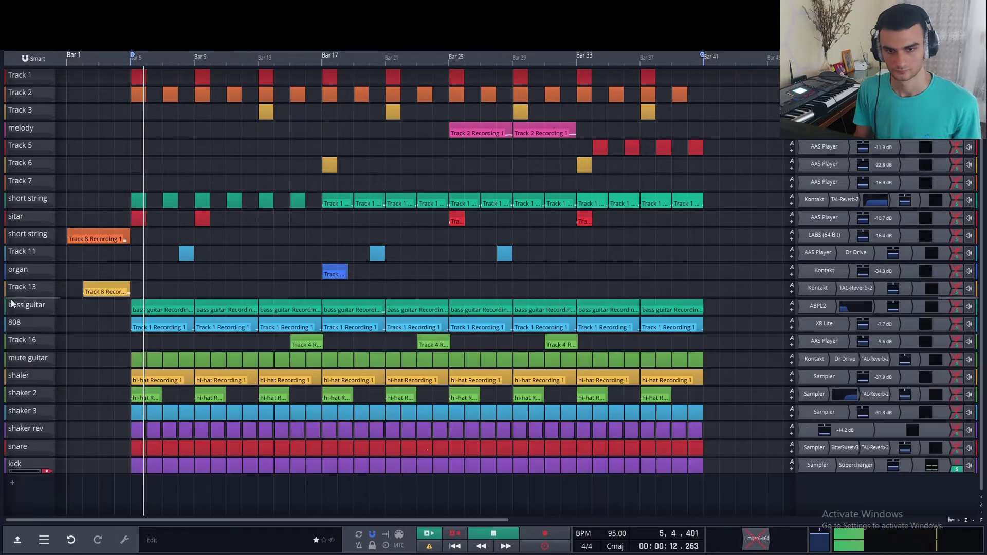
left_click(955, 467)
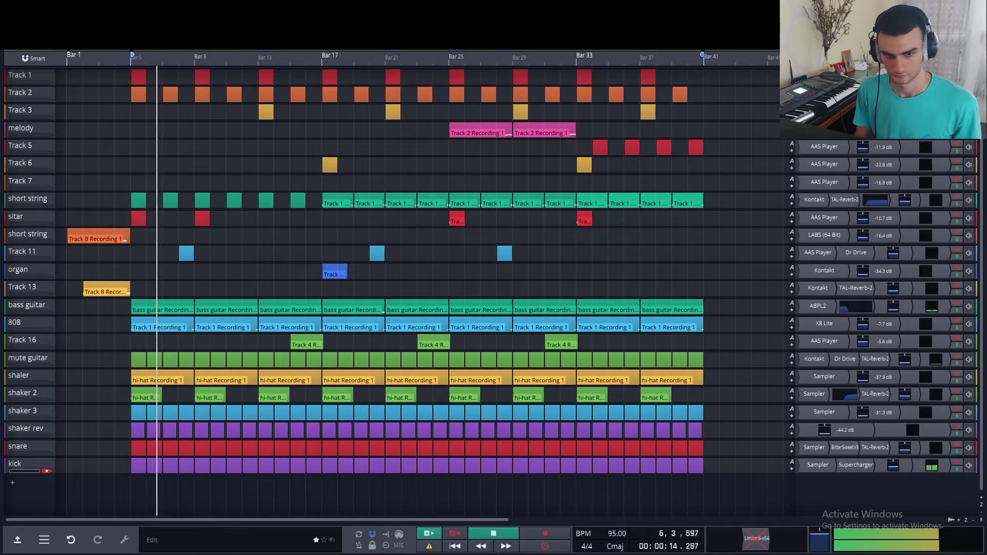
- Inspect the kick notes of the bar 5 and bar 10 clips in the MIDI editor during playback
double_click(134, 461)
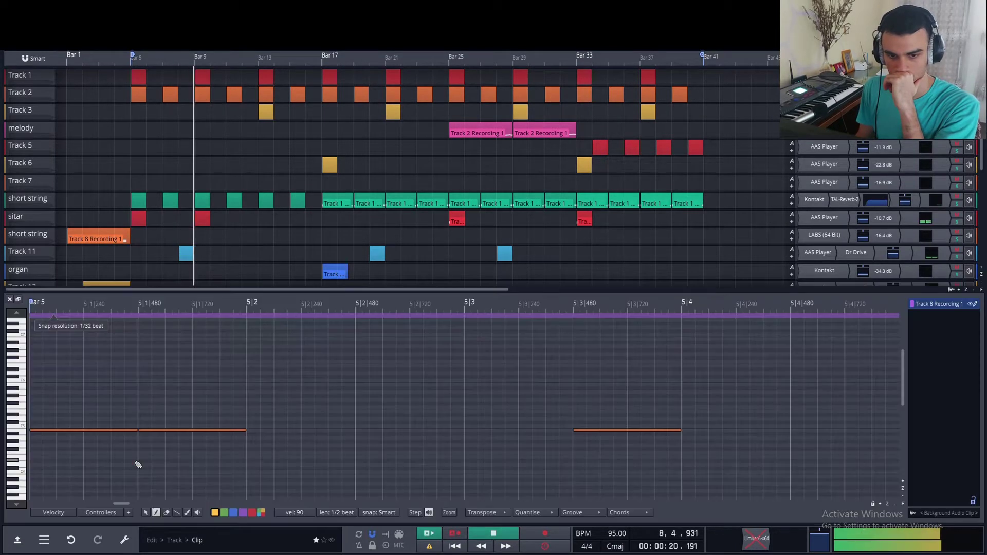
left_click(9, 299)
double_click(218, 464)
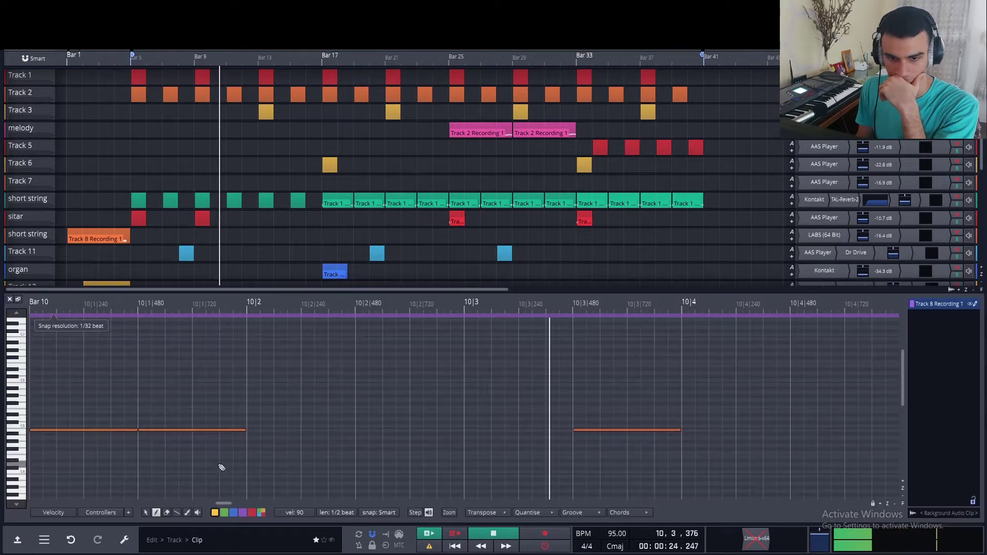
left_click(10, 305)
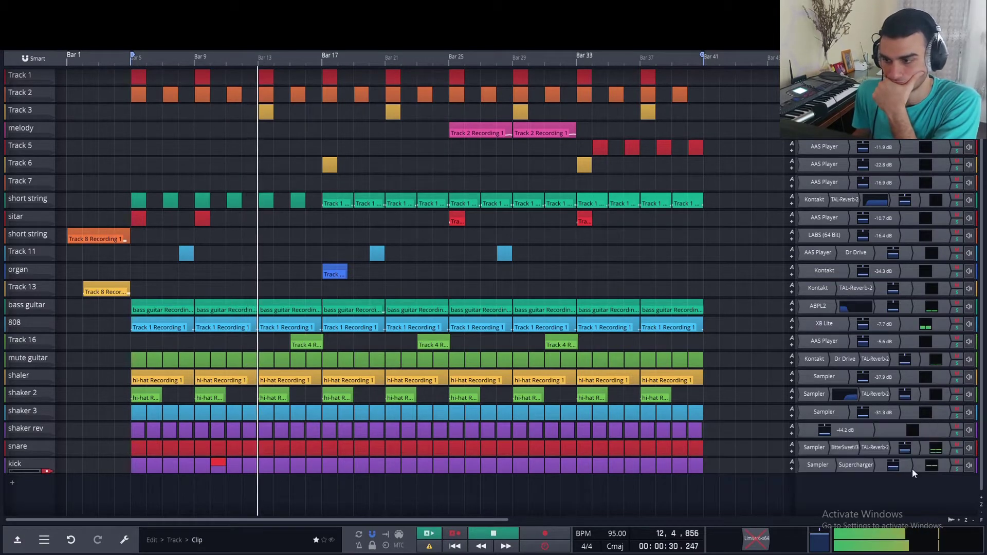
- Set the kick track's volume fader to about -11 dB while the mix plays
left_click(896, 466)
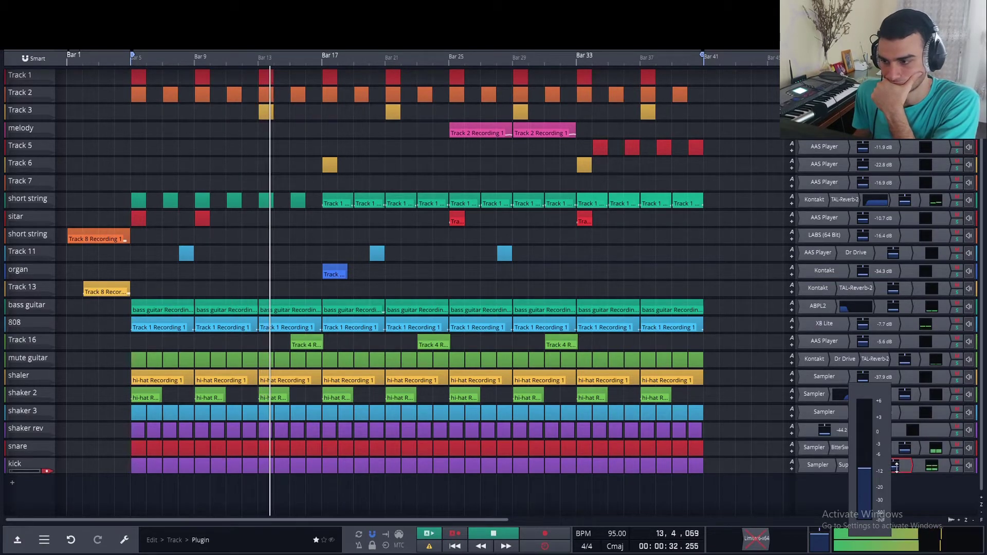
left_click(897, 468)
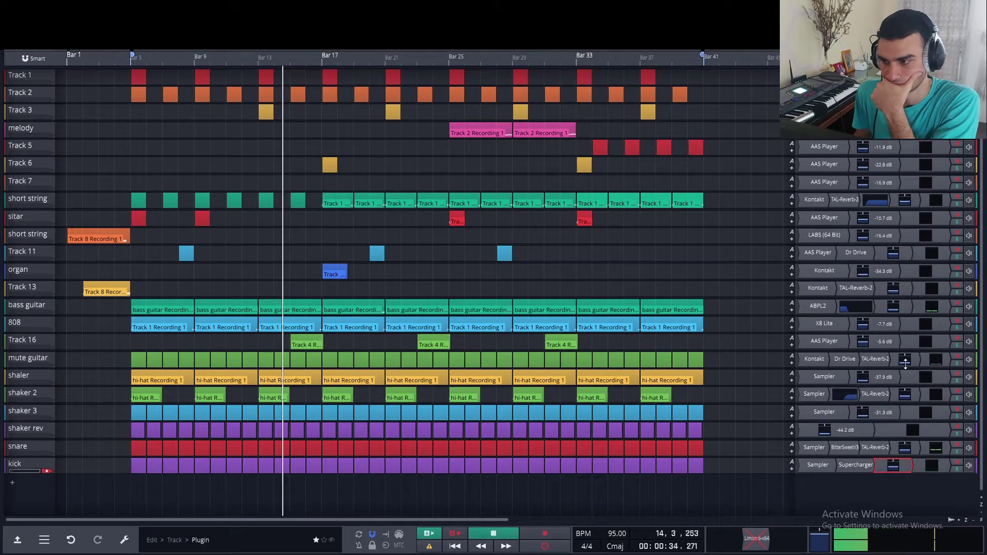
mouse_move(905, 362)
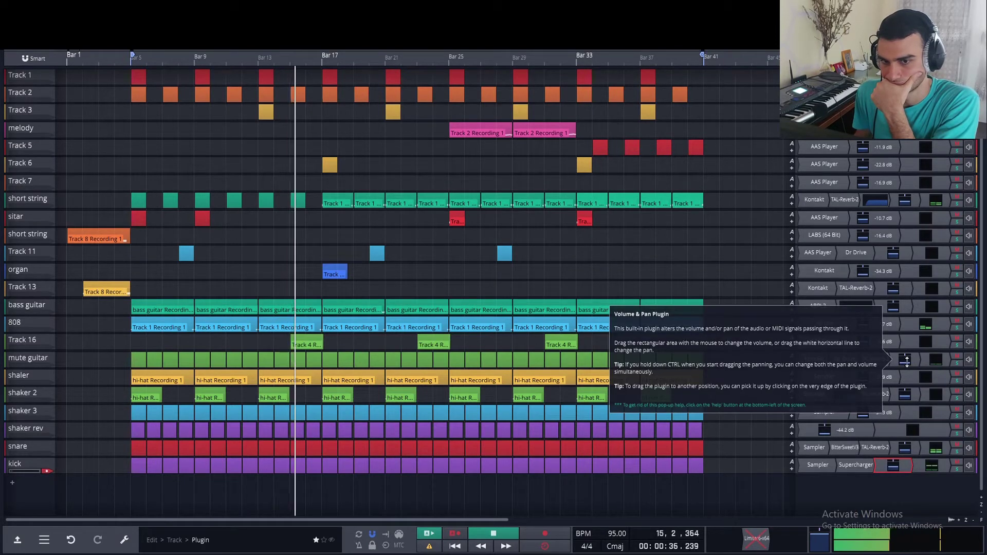
- Solo the 808 and kick together, listen from bar 13, close the X8 Lite window and stop playback
left_click(957, 327)
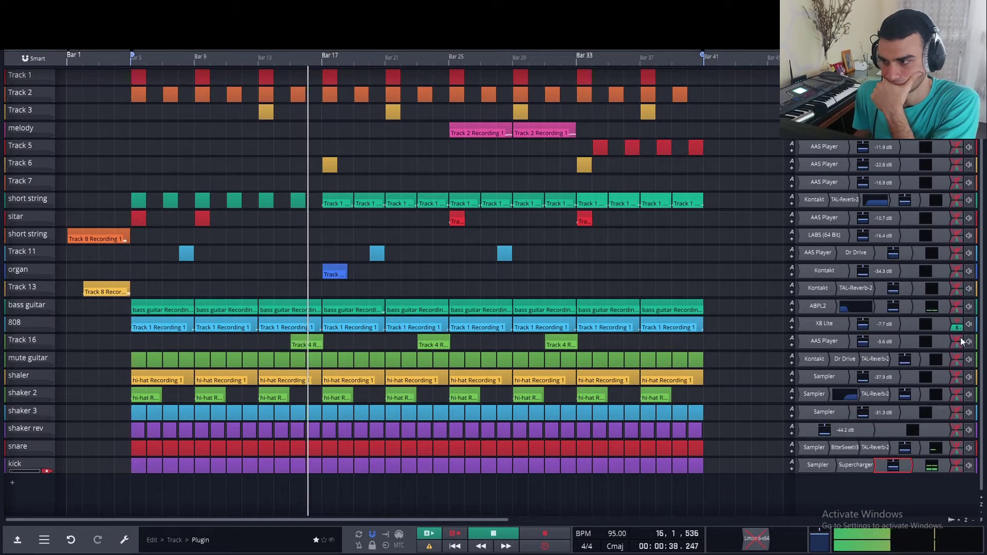
left_click(956, 468)
left_click(257, 306)
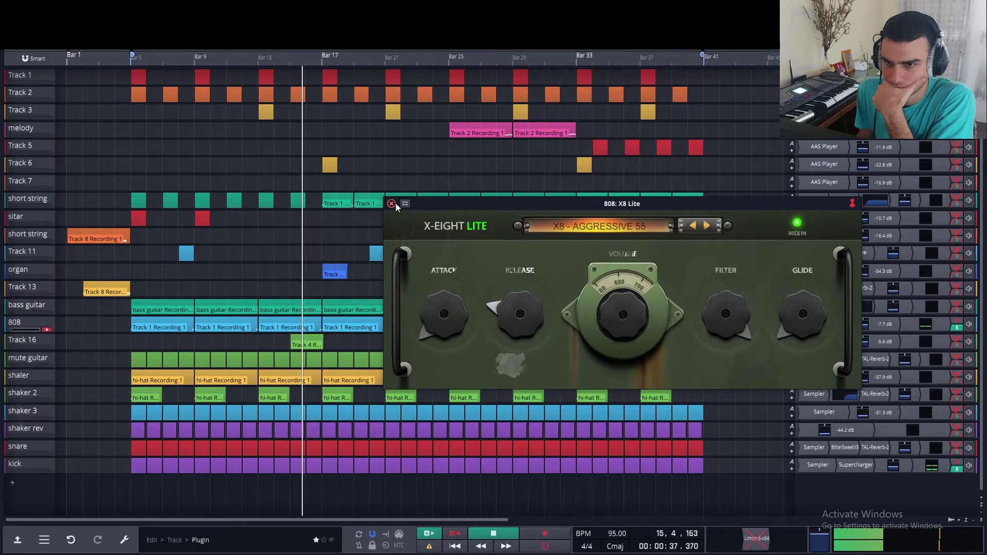
left_click(393, 204)
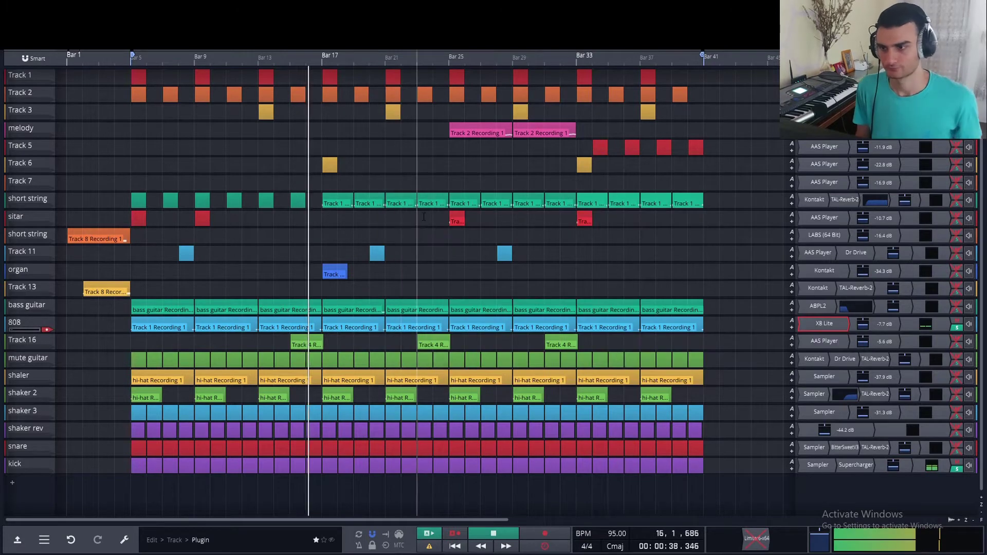
key("space")
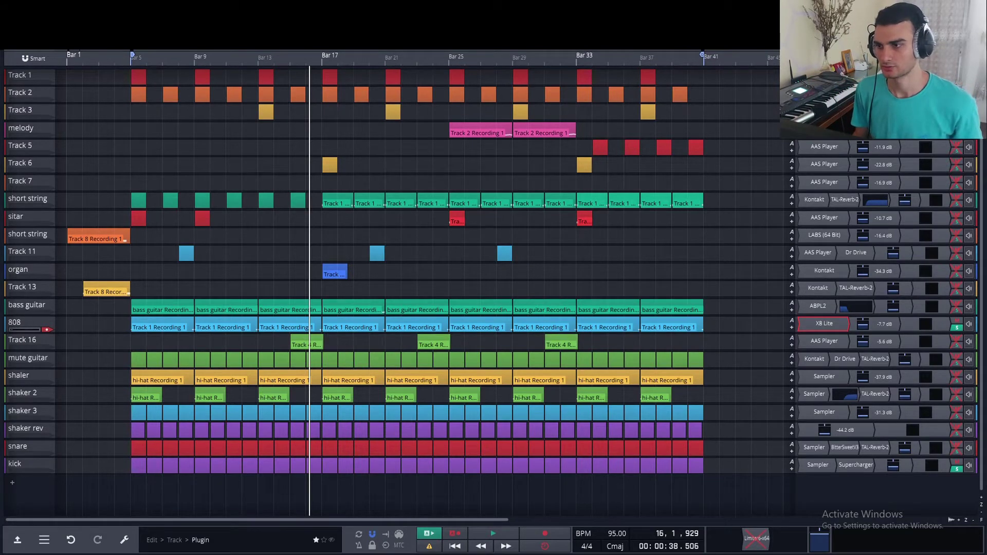
- Add FineCutBodies' La Petite Excite after X8 Lite on the 808 track, play from bar 13 and move its window clear of the early bars
left_click(857, 324)
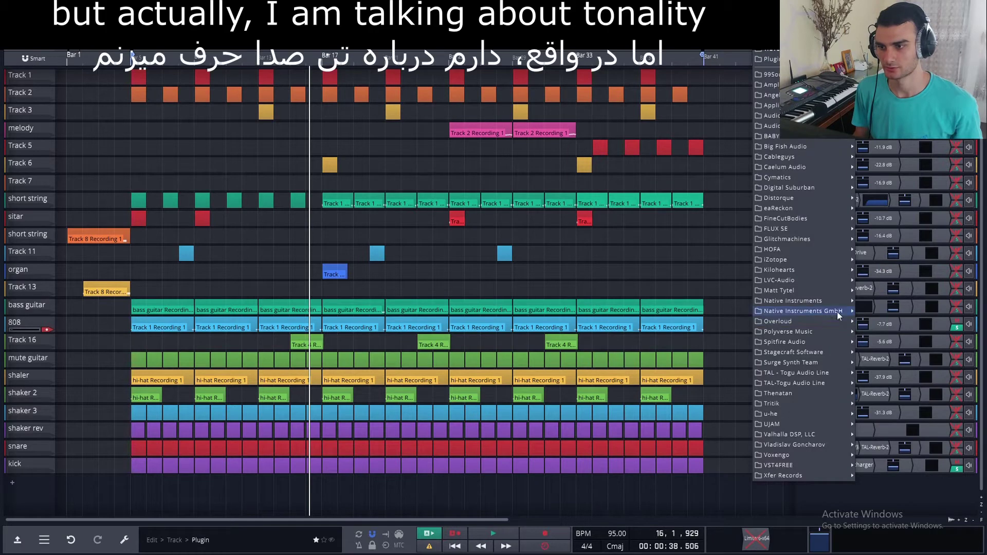
mouse_move(830, 310)
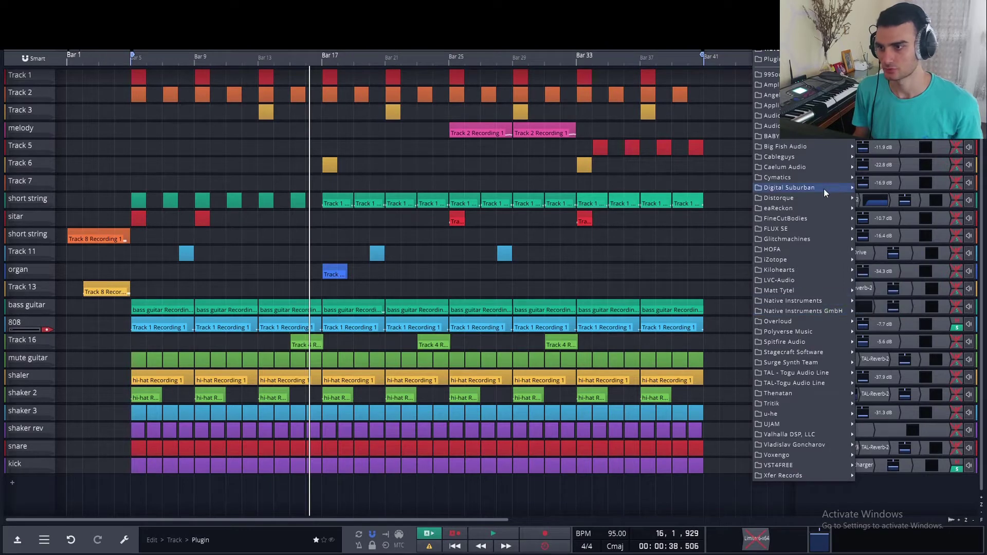
mouse_move(824, 218)
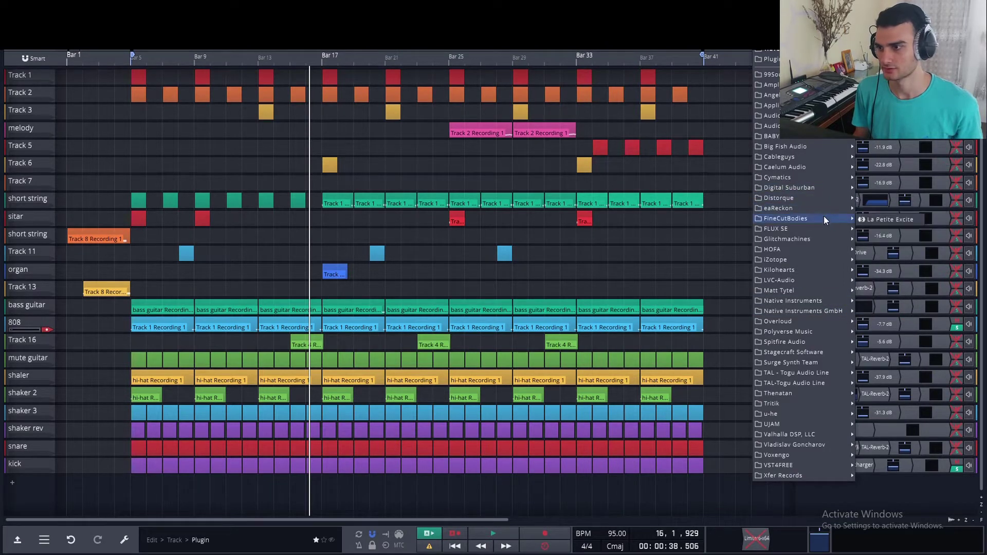
left_click(870, 219)
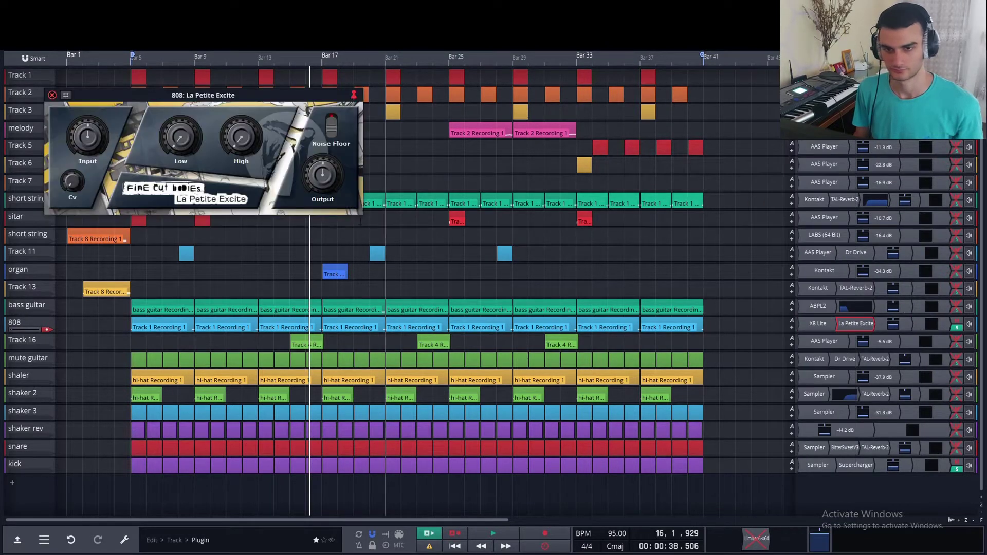
left_click(260, 289)
key("space")
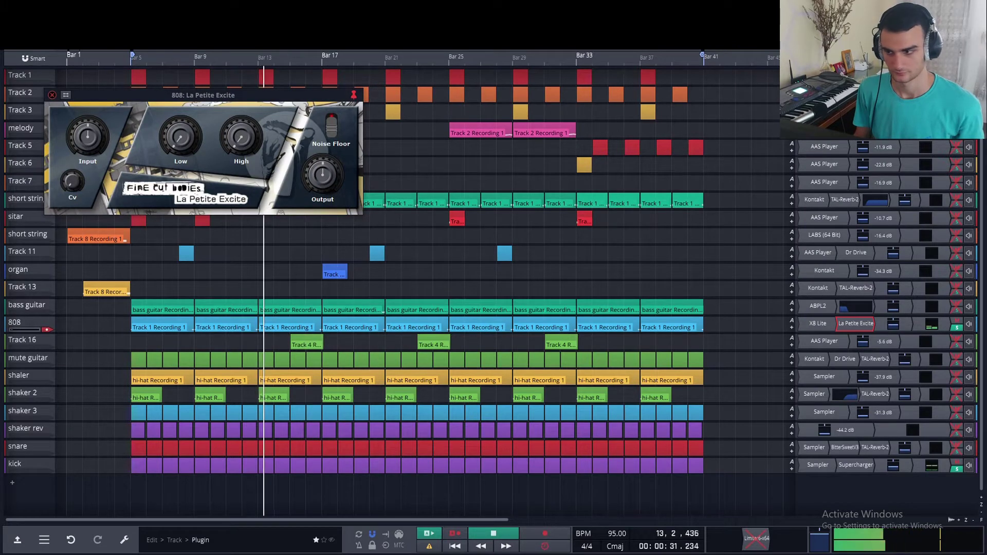
left_click_drag(276, 106, 697, 150)
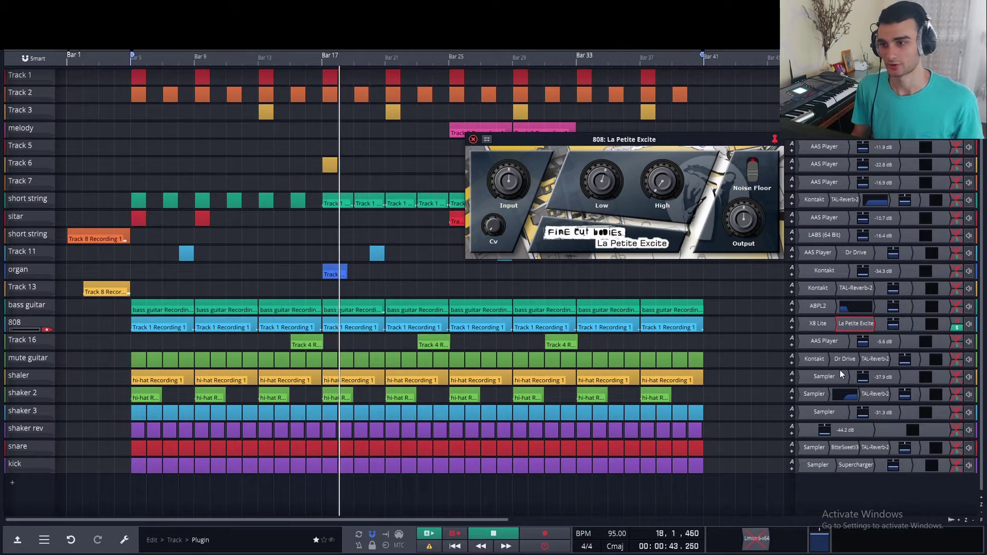
- Try La Petite Excite's Low amount at about 5.62 in the full mix, reduce it and replay the soloed 808 from bar 21
left_click(955, 328)
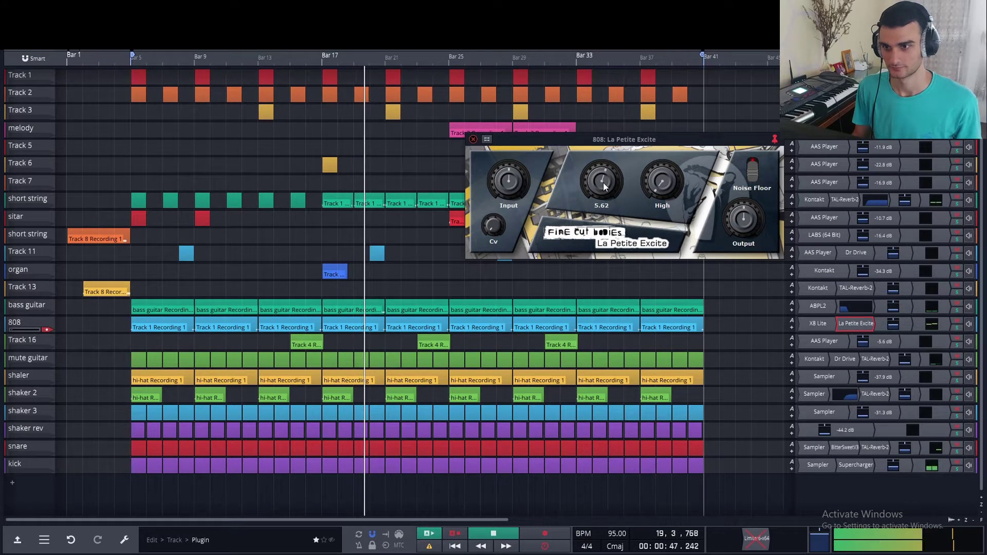
left_click(956, 327)
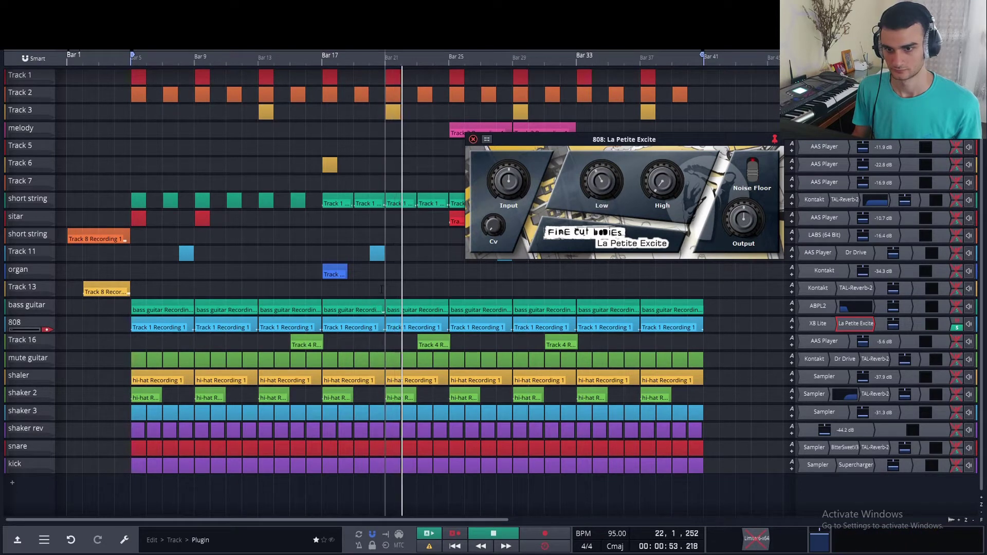
left_click(385, 58)
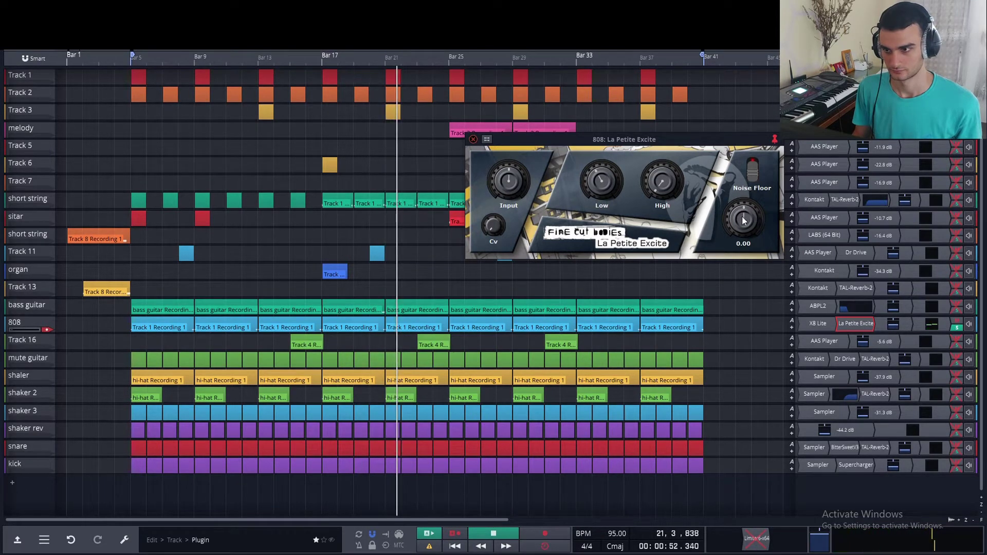
mouse_move(743, 227)
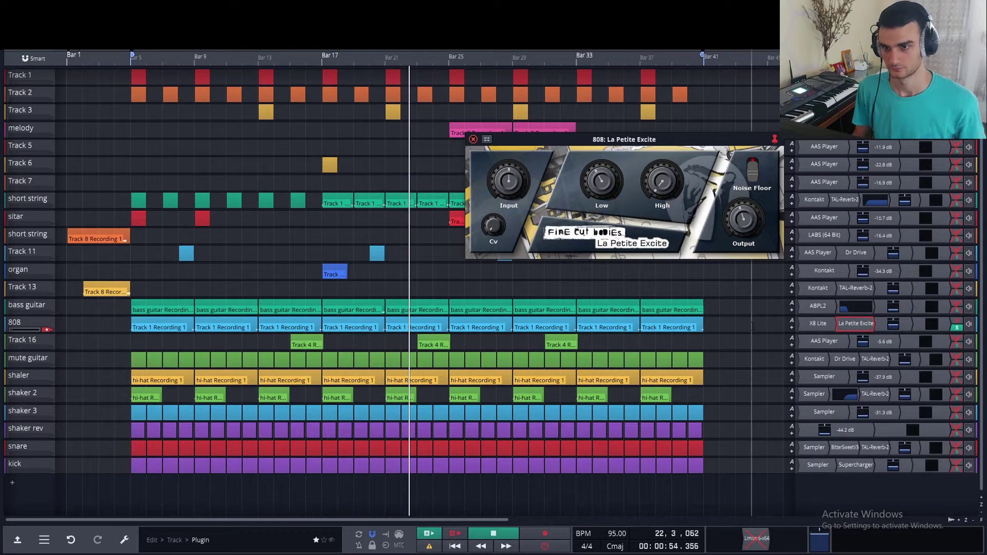
mouse_move(673, 317)
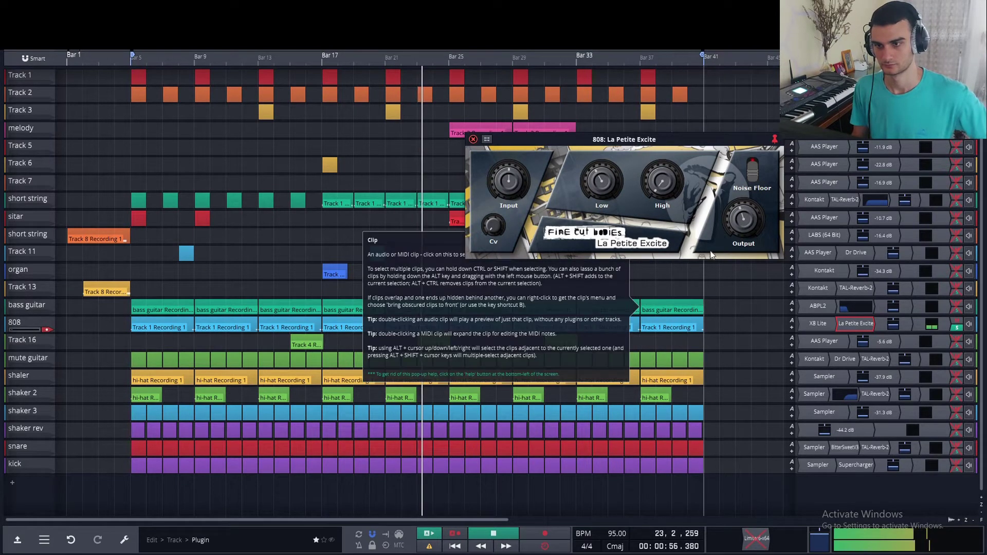
- Reduce La Petite Excite's Low amount slightly while the 808 is soloed and replay from bar 25
left_click(956, 328)
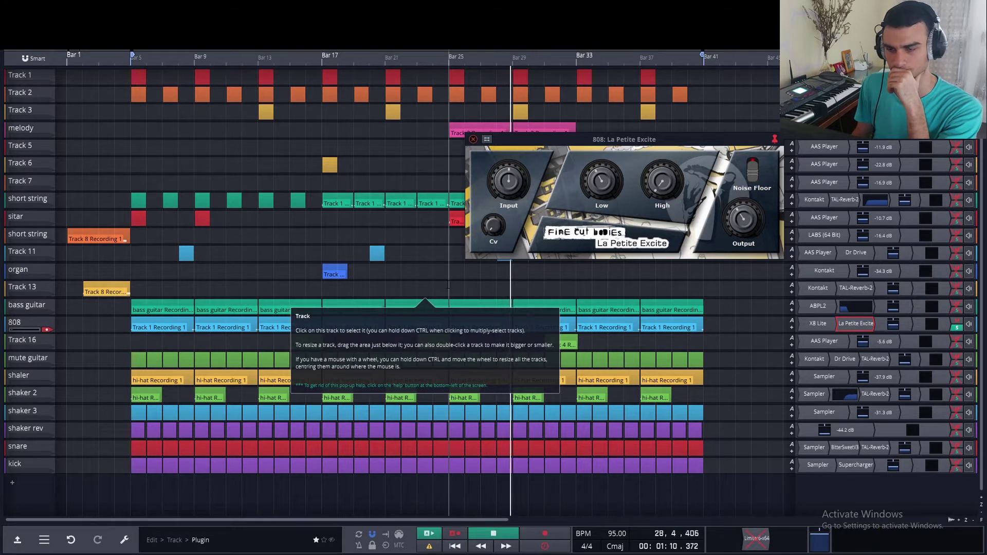
left_click_drag(604, 186, 604, 194)
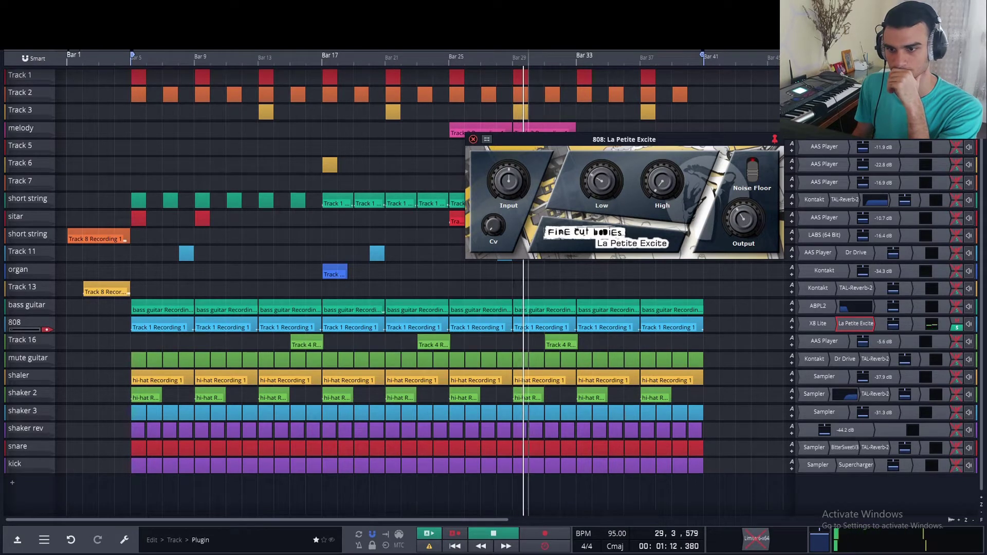
left_click(451, 58)
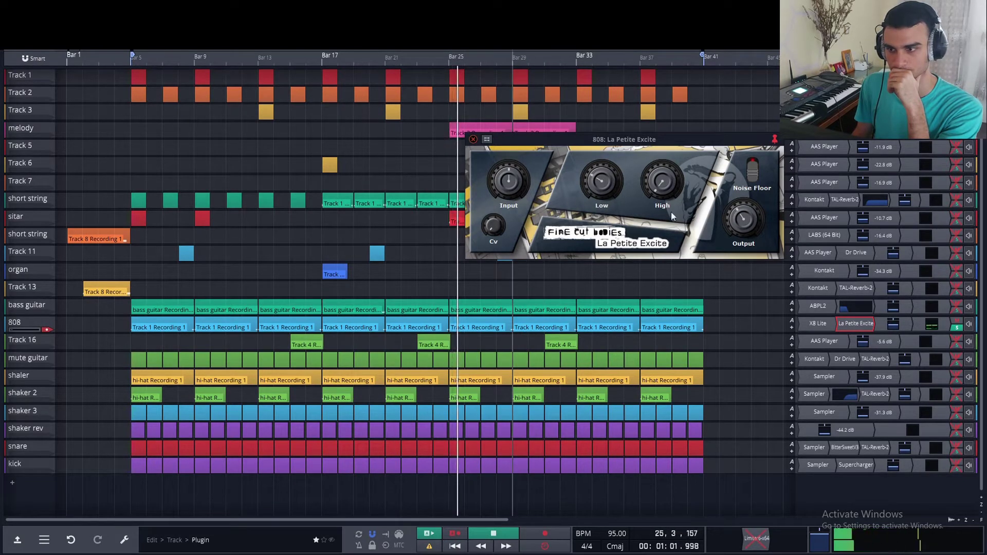
- Compare the 808 from bar 25 with La Petite Excite bypassed and re-enabled, unsolo the track and close the effect window
right_click(844, 323)
left_click(861, 339)
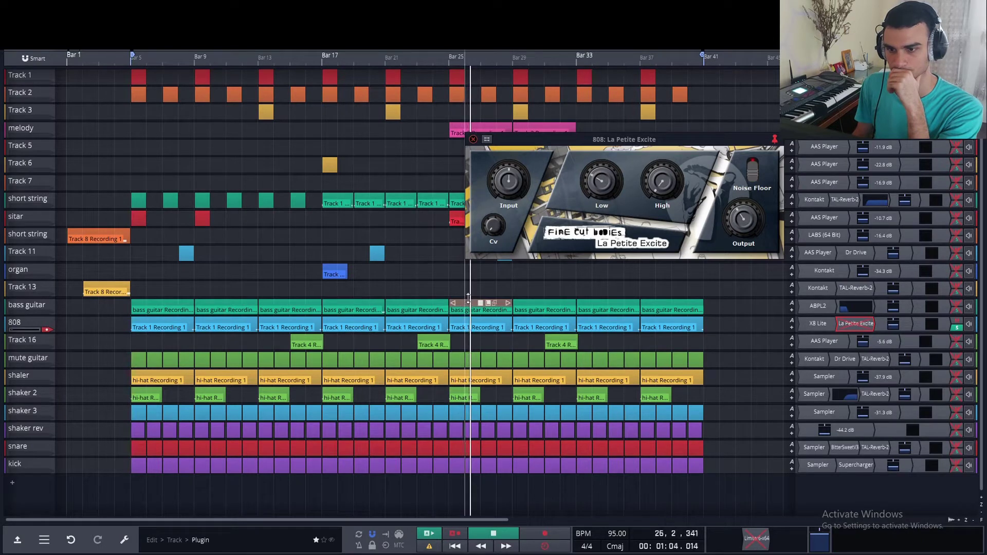
left_click(451, 58)
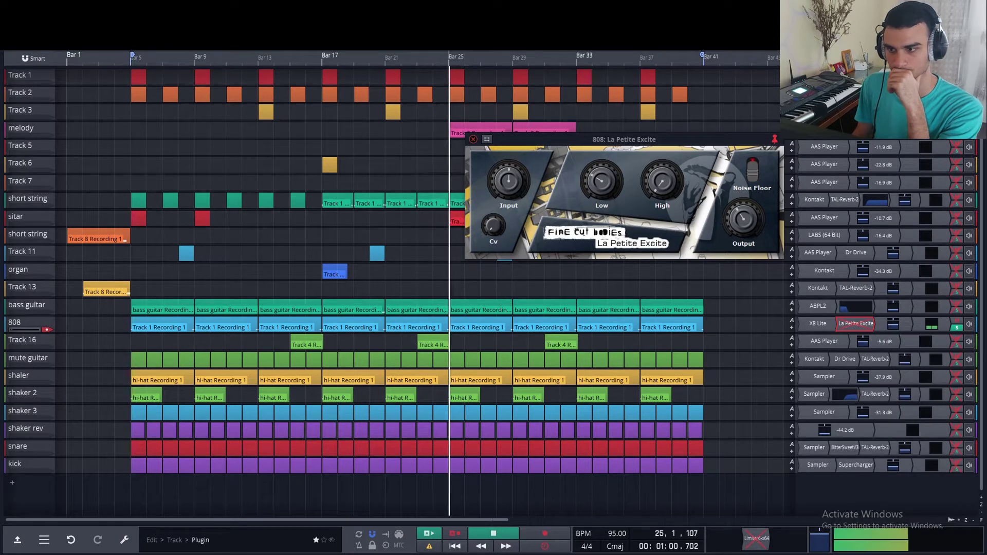
right_click(846, 324)
left_click(860, 339)
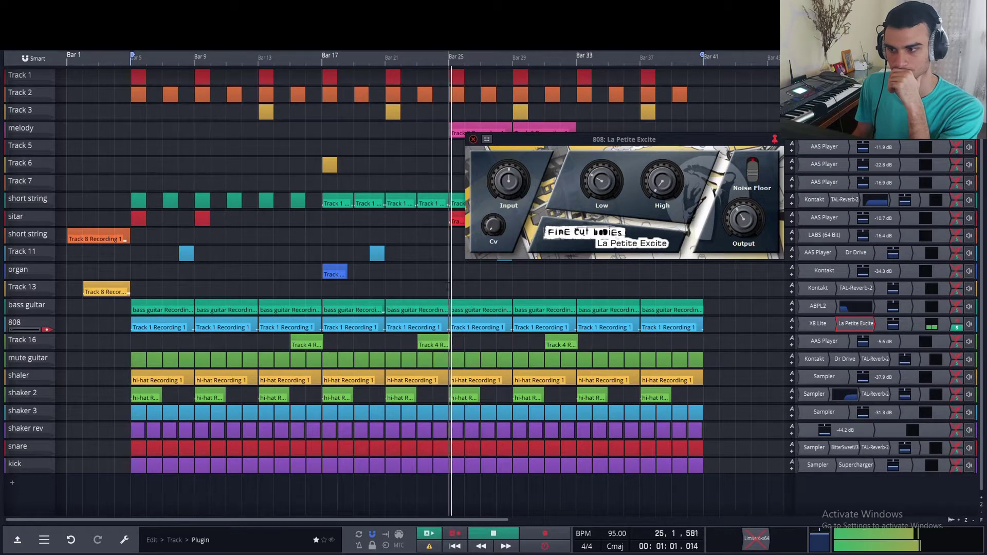
left_click(957, 327)
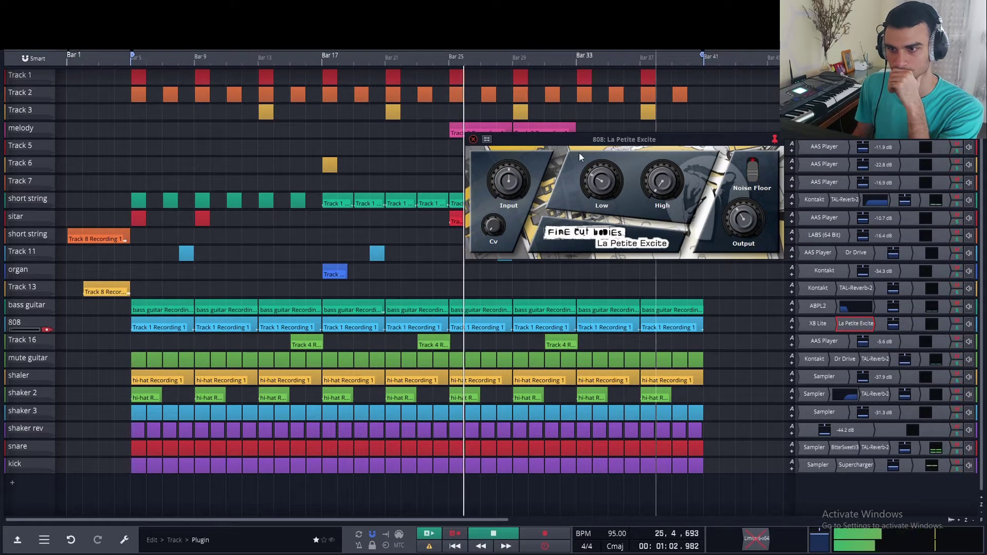
left_click(473, 140)
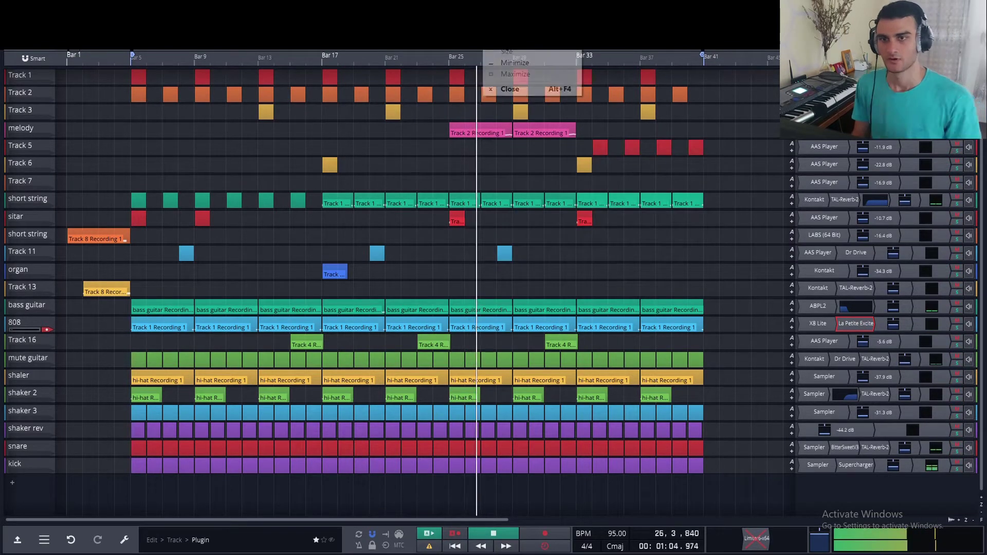
- Place the 808 track directly above the kick and review its first clip's notes while playing from bar 5, closing the editor
double_click(147, 446)
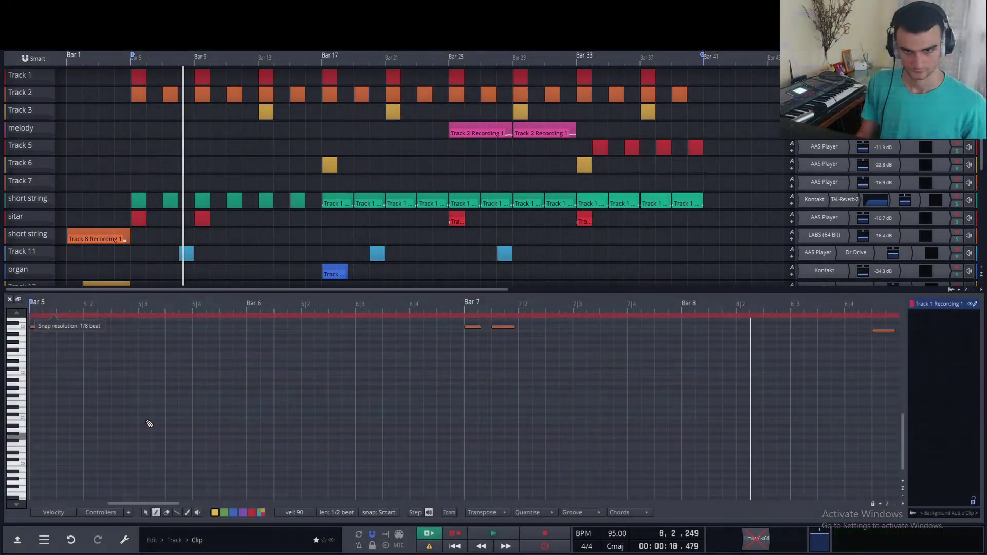
scroll(167, 375, "up", 2)
left_click(130, 269)
key("space")
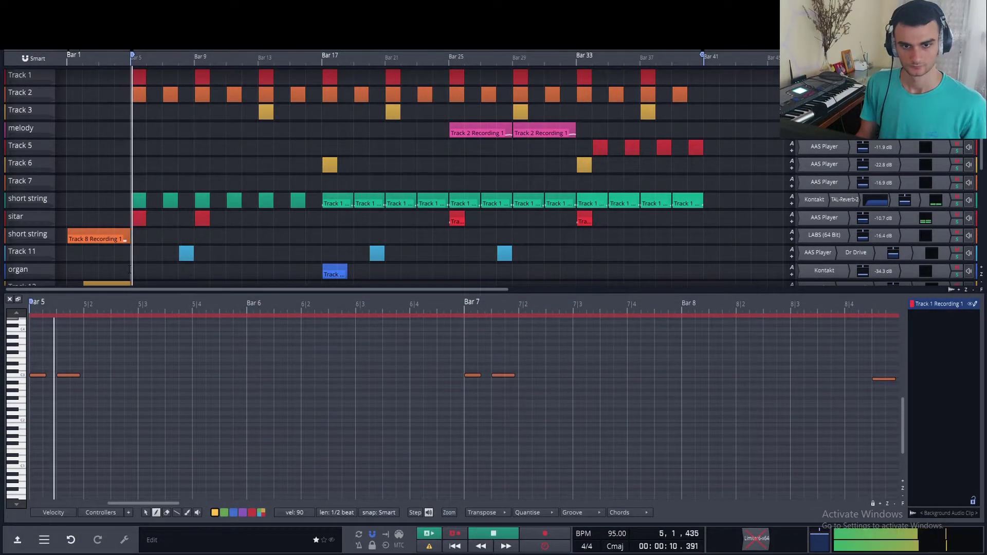
left_click(10, 300)
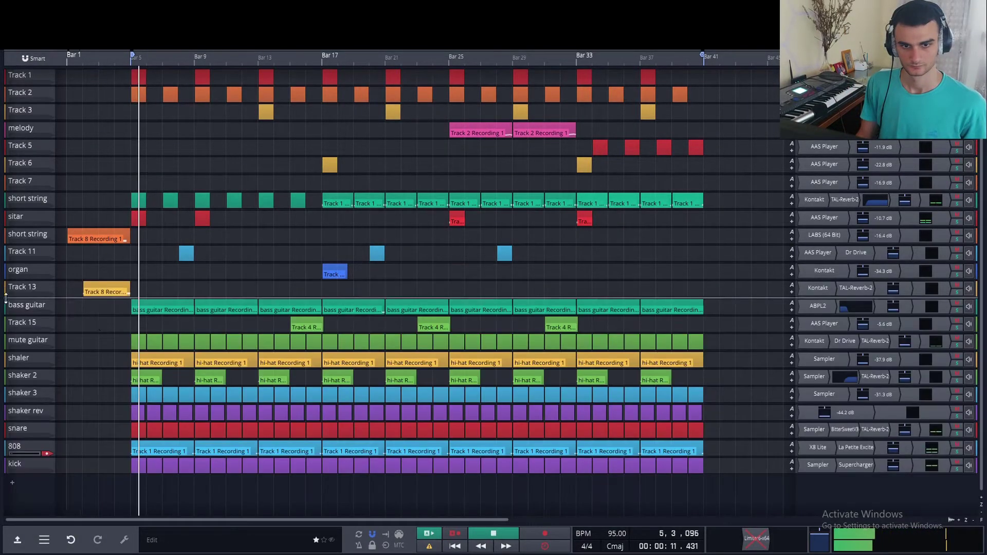
- Solo the kick and 808 and replay from bar 5 with the 808's first clip reopened in the note editor
left_click(957, 469)
left_click(957, 451)
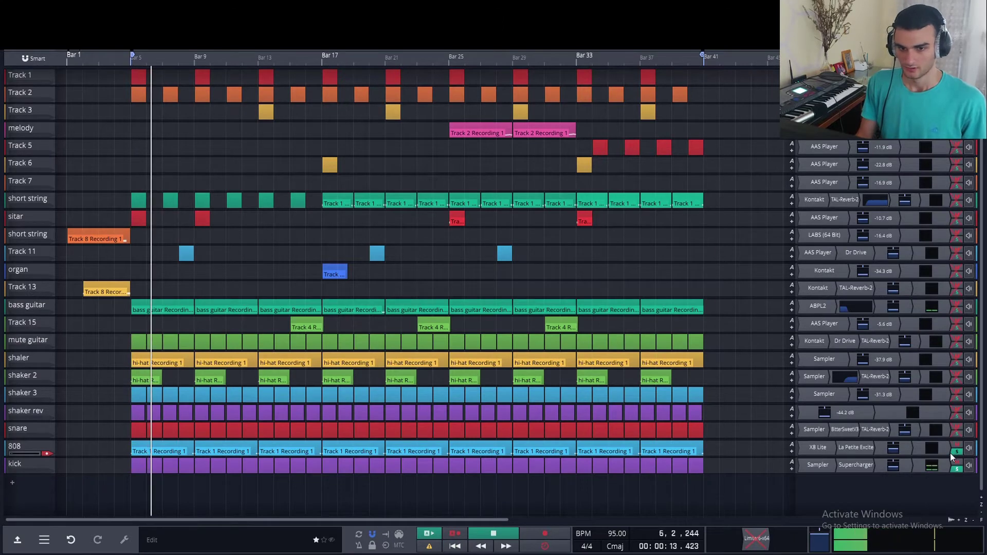
double_click(169, 450)
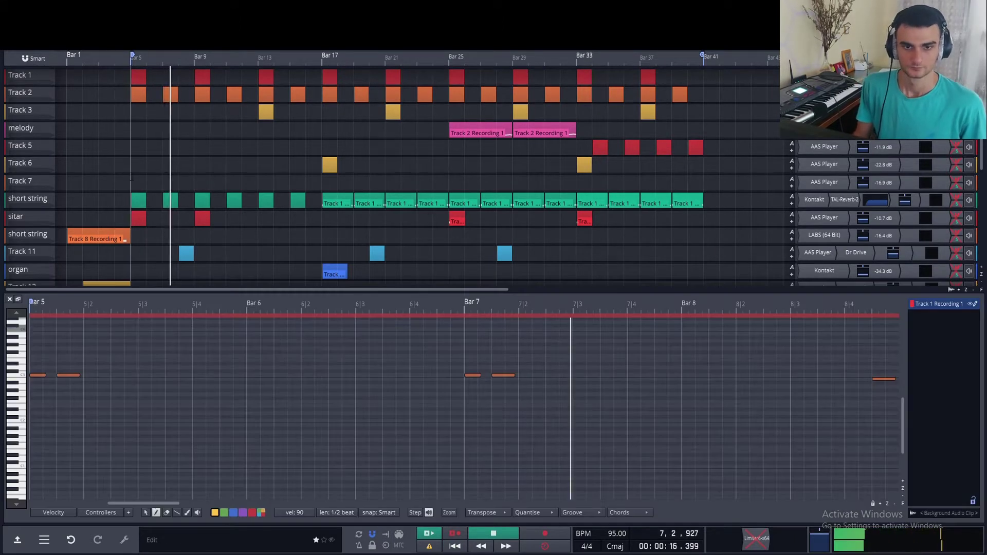
left_click(128, 216)
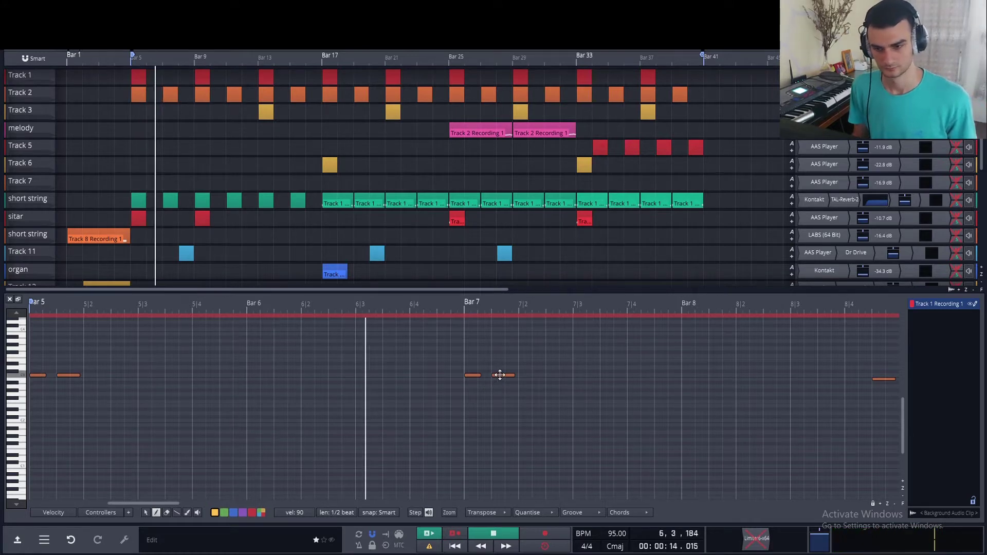
key("space")
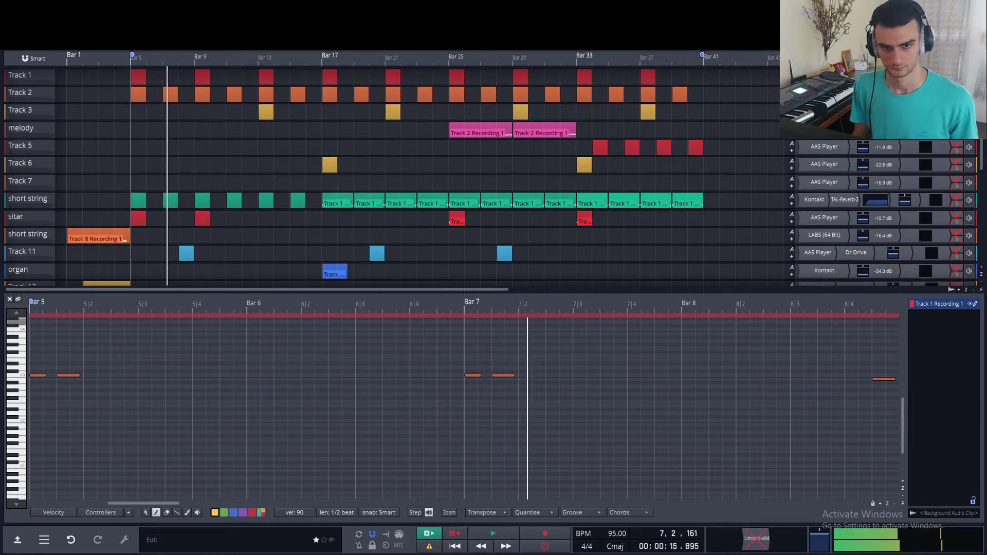
key("space")
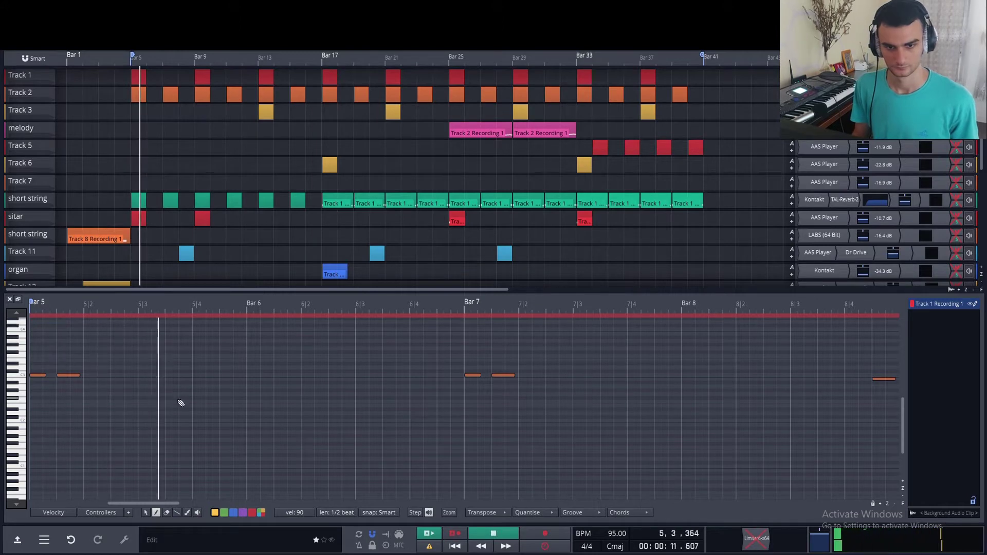
key("space")
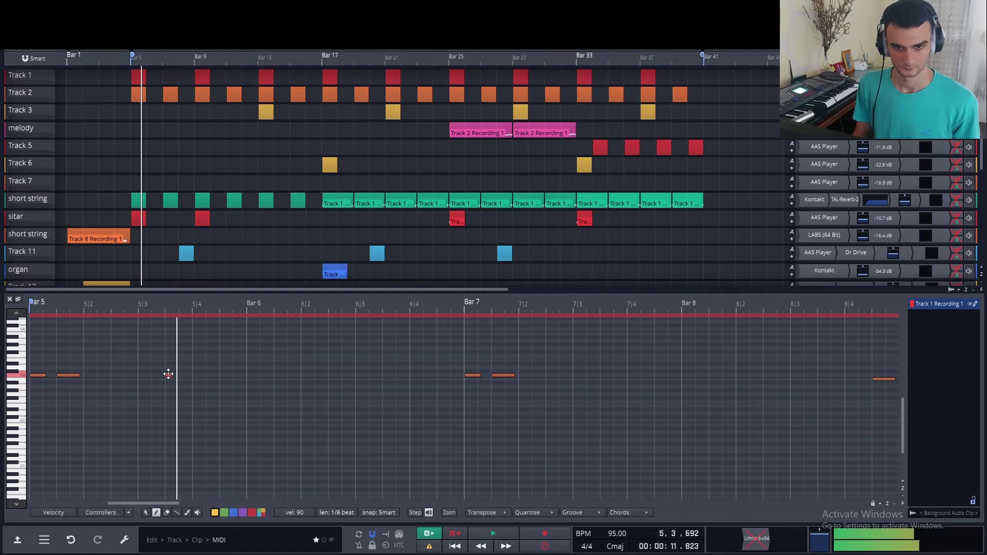
- Add 1/8-beat notes at the opening notes' pitch halfway between beats 3 and 4 in bars 5 and 7, and listen to them
left_click(168, 374)
key("space")
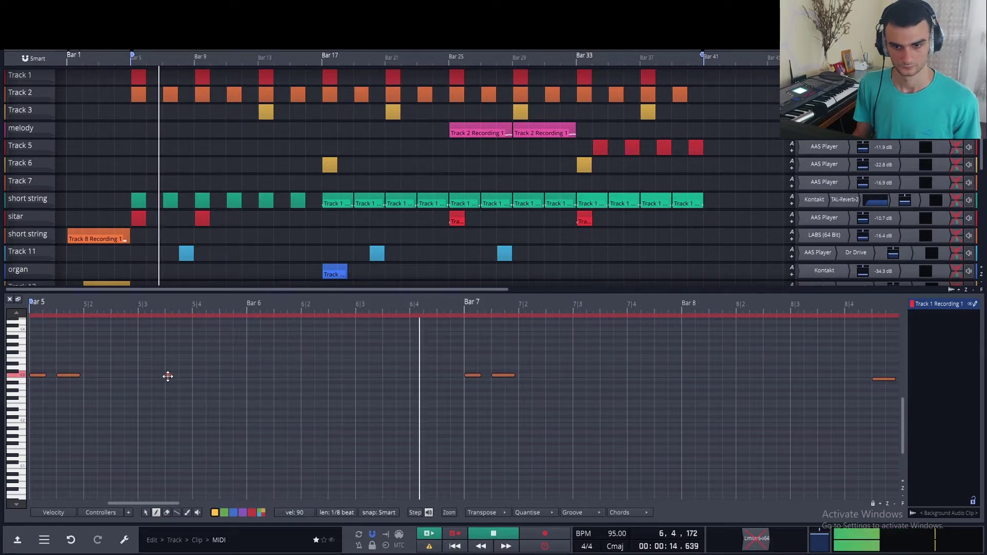
key("space")
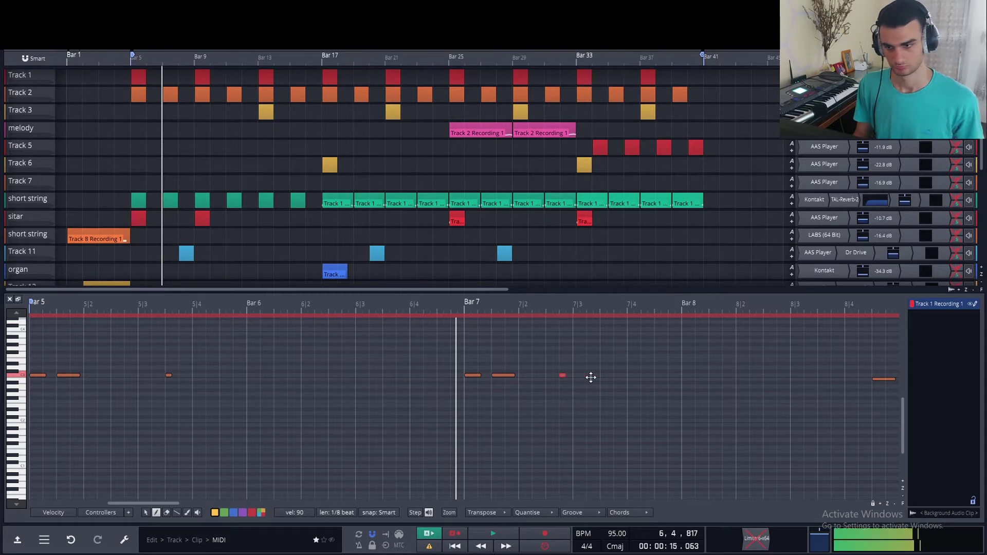
key("space")
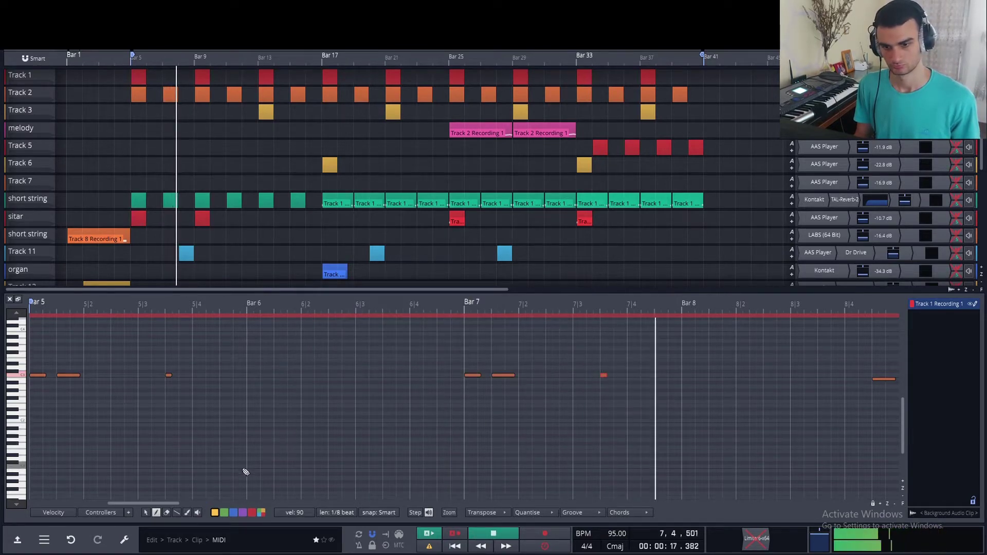
left_click_drag(165, 504, 177, 504)
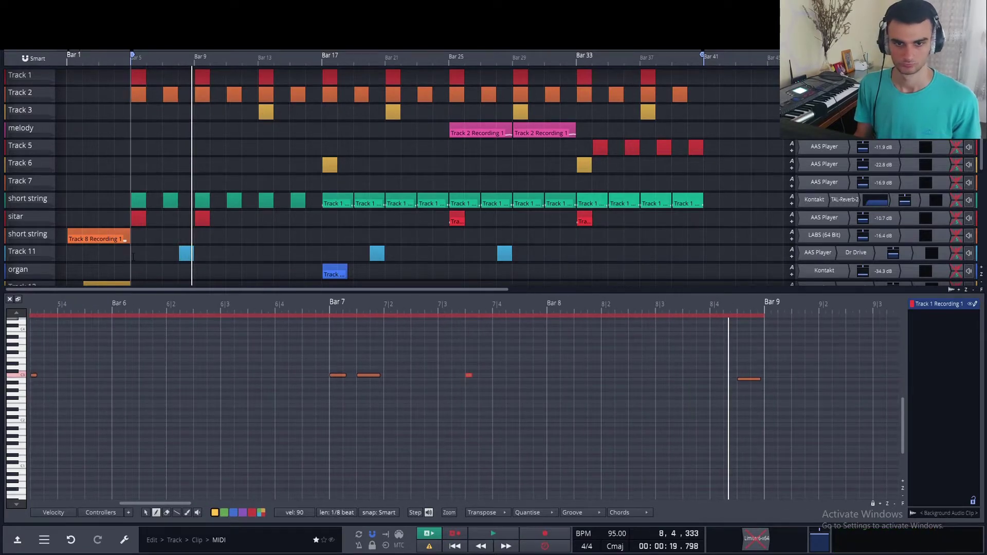
- Close the note editor, unsolo the kick and 808, and play the full mix from bar 5
left_click(133, 256)
left_click(9, 299)
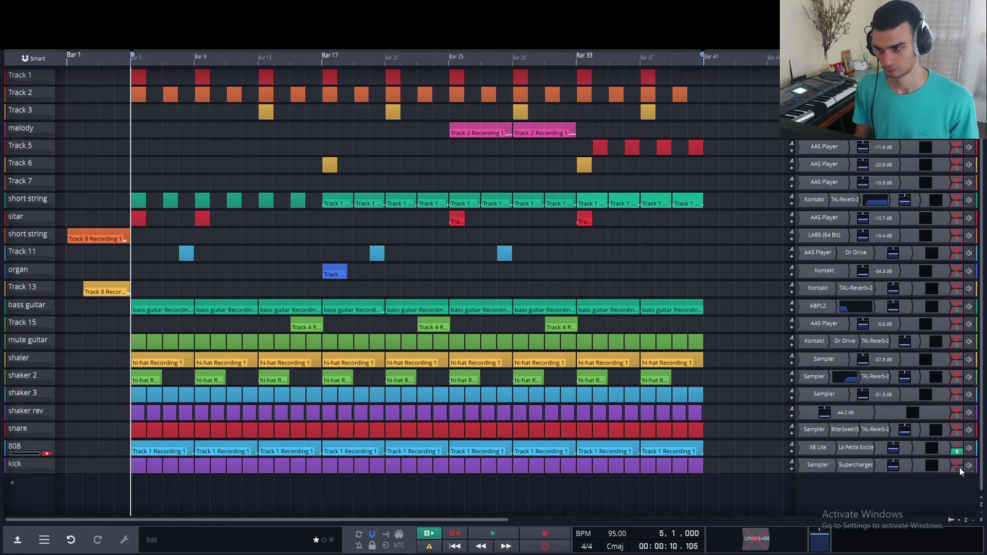
key("space")
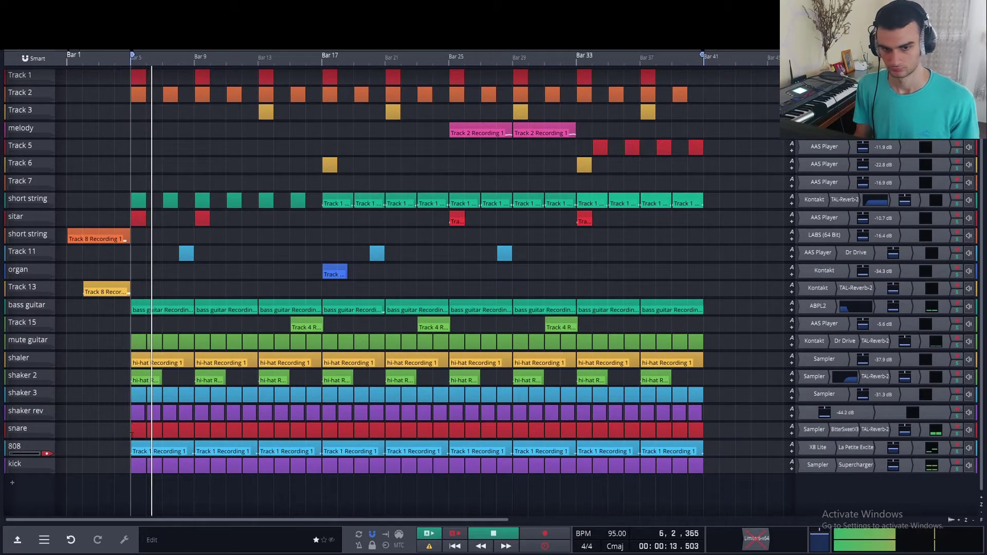
- Reopen the 808's first clip and try bar 5's added short note at the start of bar 6 in the mix
left_click(149, 441)
double_click(151, 445)
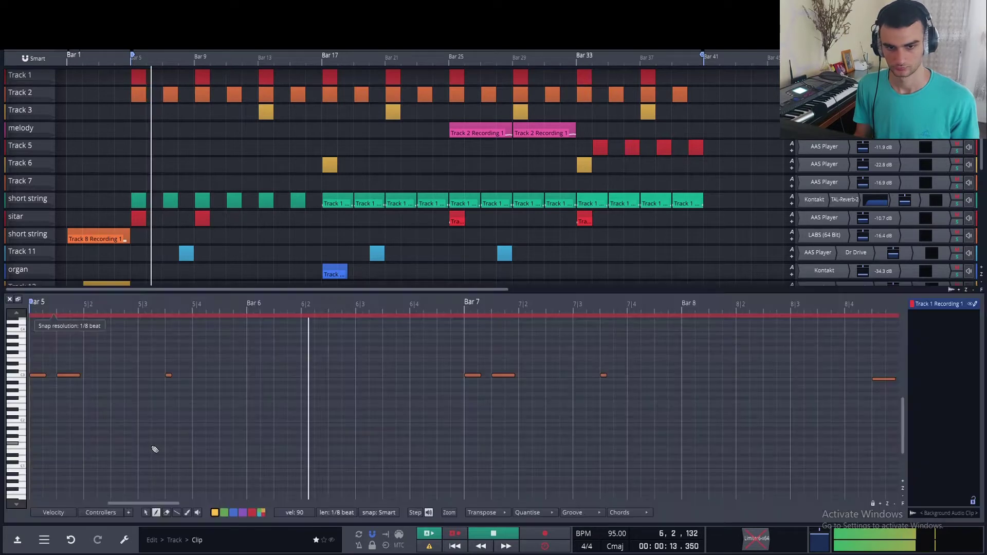
key("space")
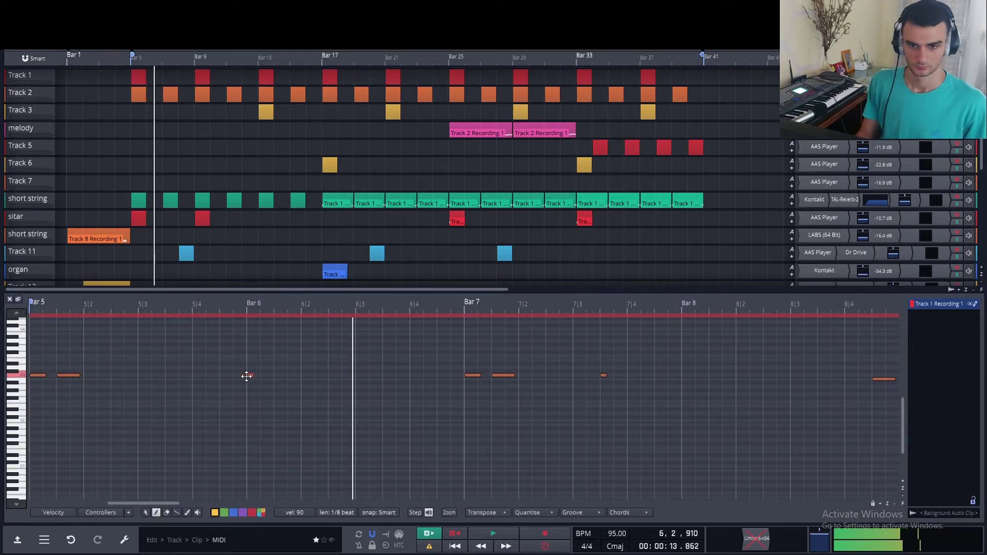
key("space")
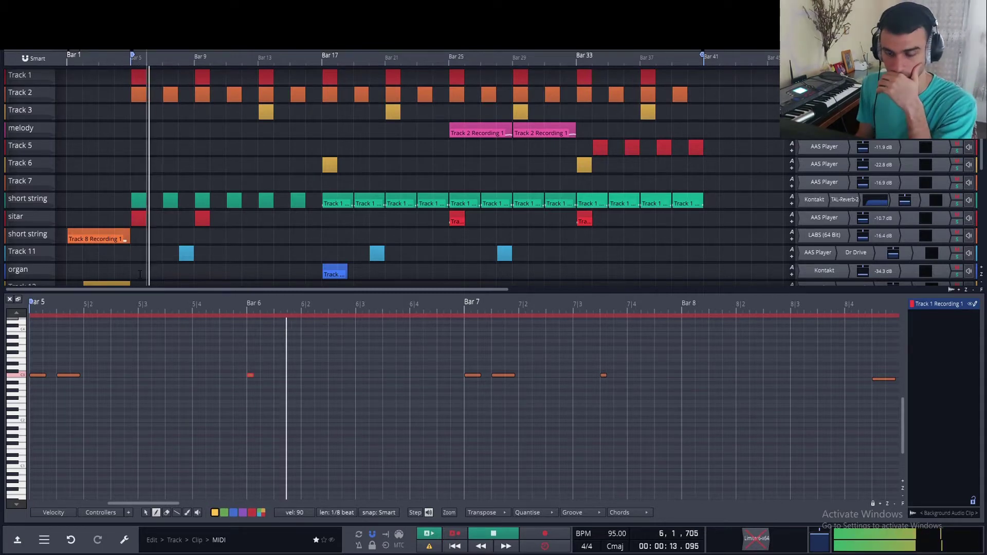
- Try the short note half a beat into bar 6 and at a lower pitch, replaying the mix
left_click_drag(250, 375, 275, 375)
key("space")
key("space")
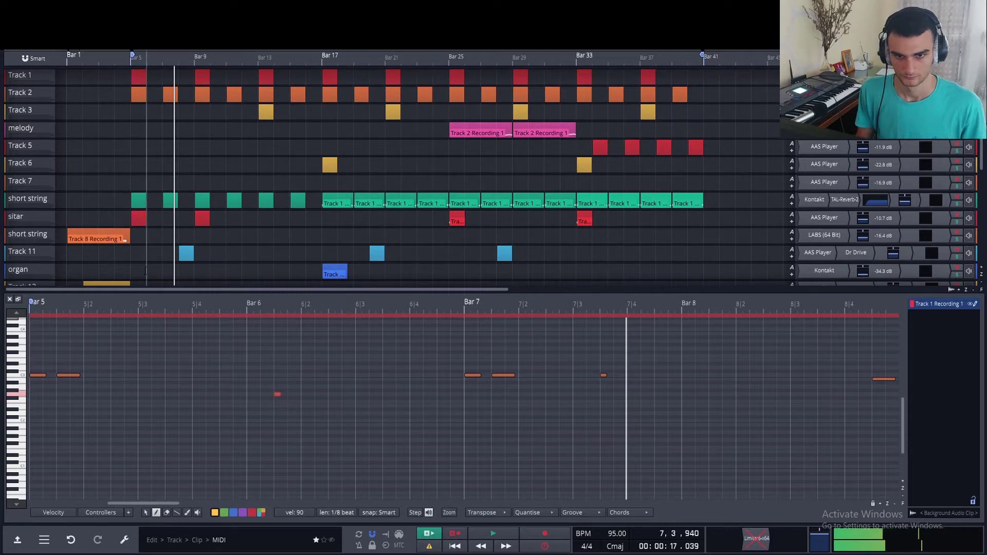
key("space")
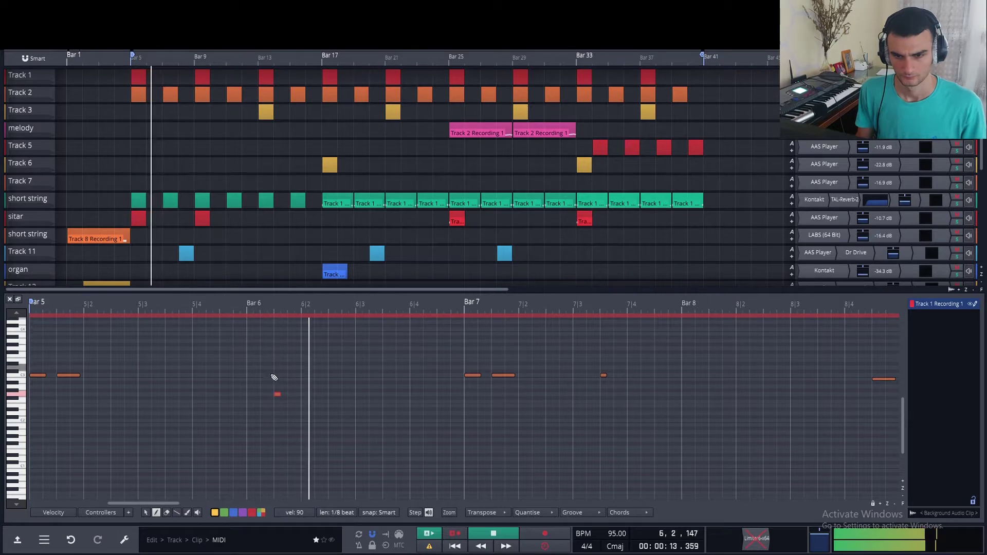
key("space")
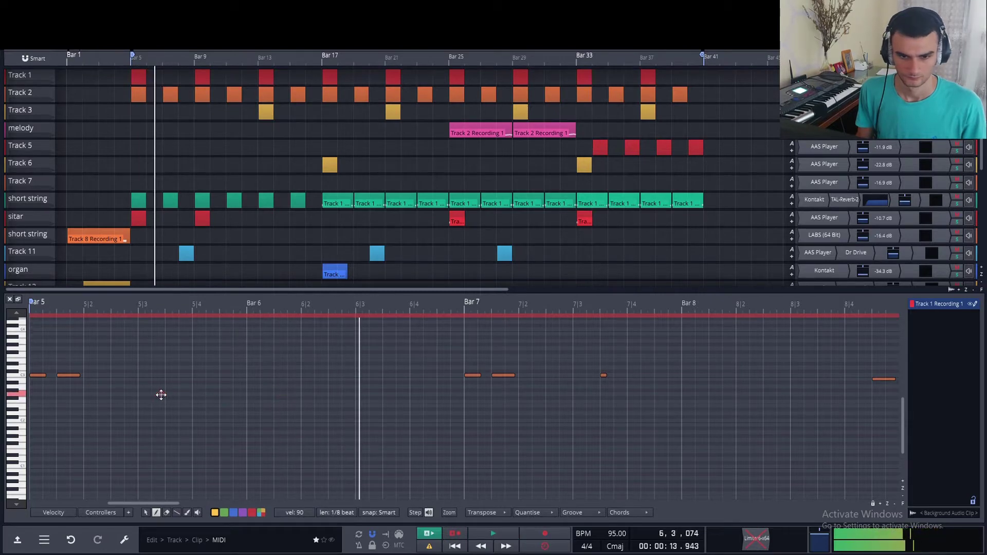
- Return the short note to halfway between beats 3 and 4 of bar 5 at a lower pitch and audition it
left_click_drag(168, 395, 168, 391)
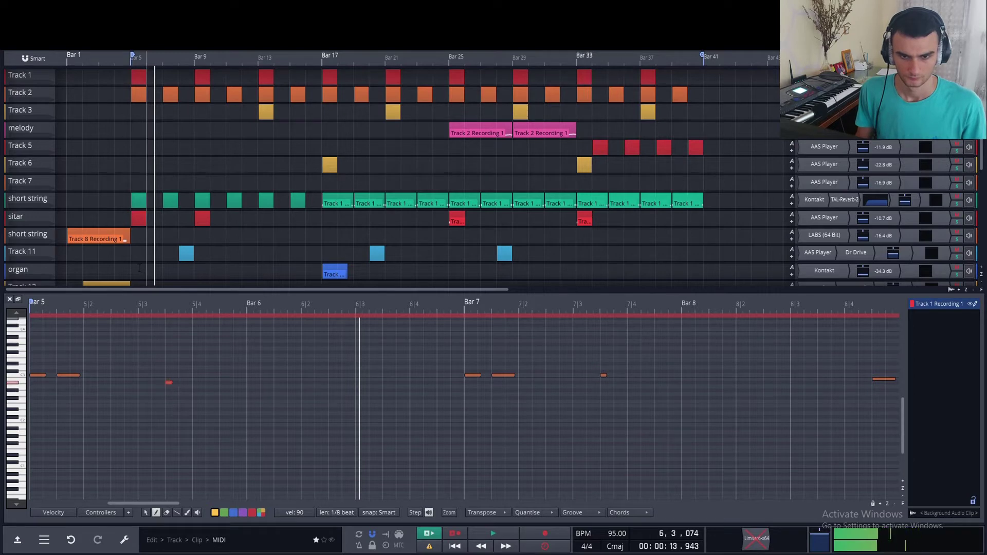
key("space")
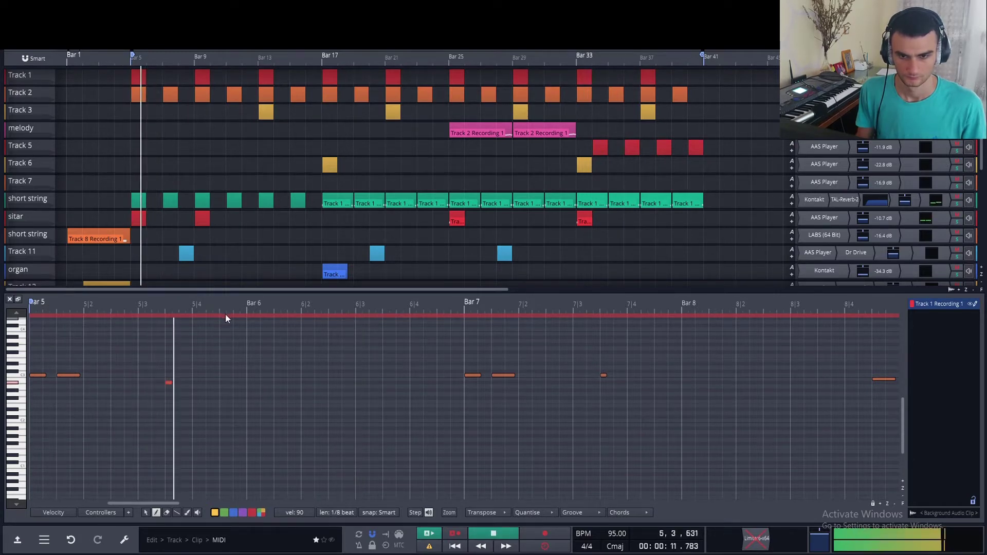
key("space")
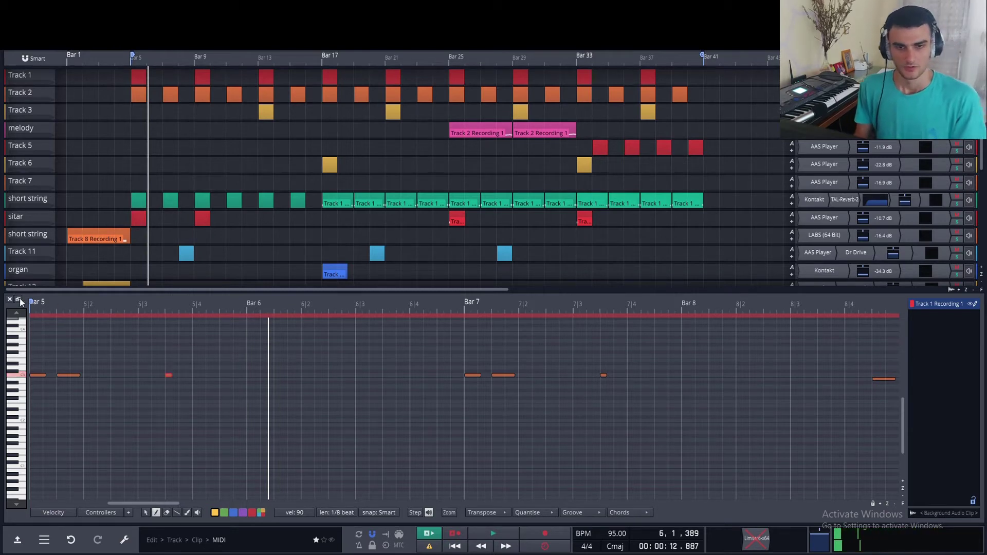
- Try bar 5's short 808 note at higher pitches
left_click(168, 376)
left_click(169, 376)
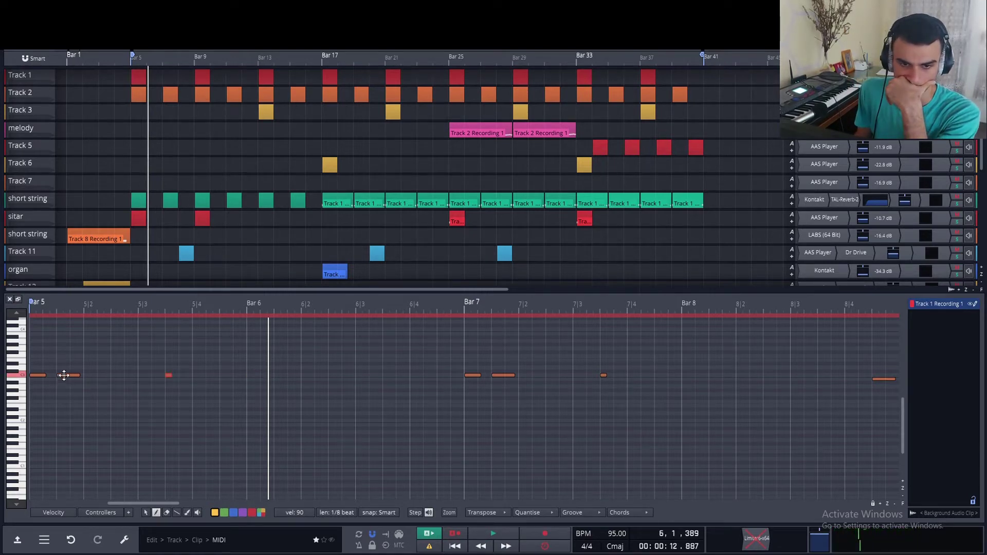
left_click_drag(166, 377, 167, 368)
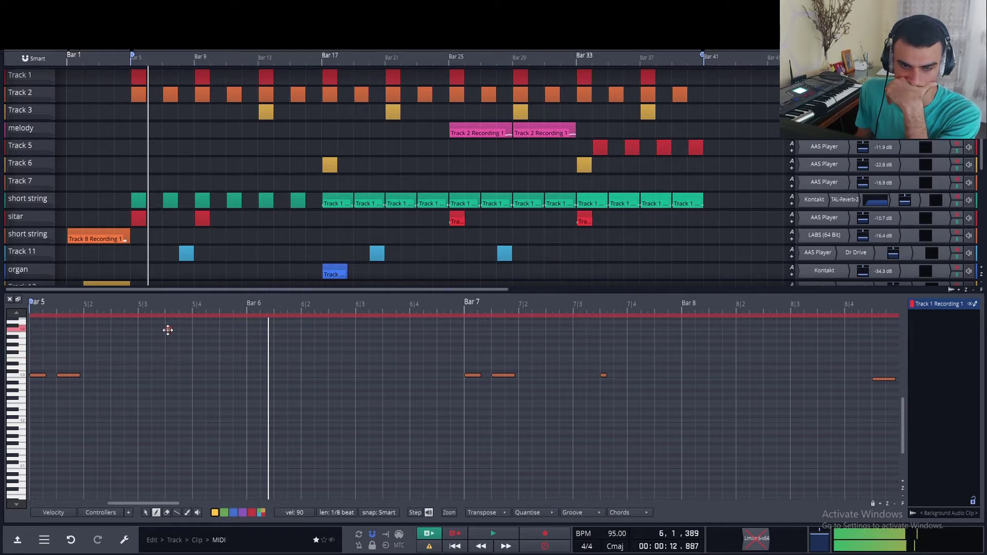
left_click_drag(168, 334, 168, 363)
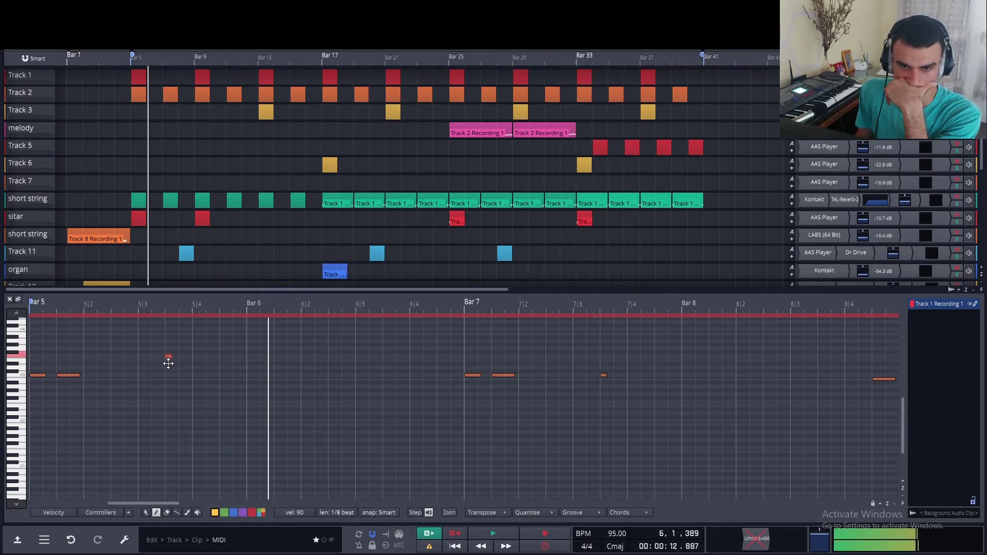
- Try the short note at its original pitch three quarters of a beat after beat 3 of bar 6 in the mix
key("space")
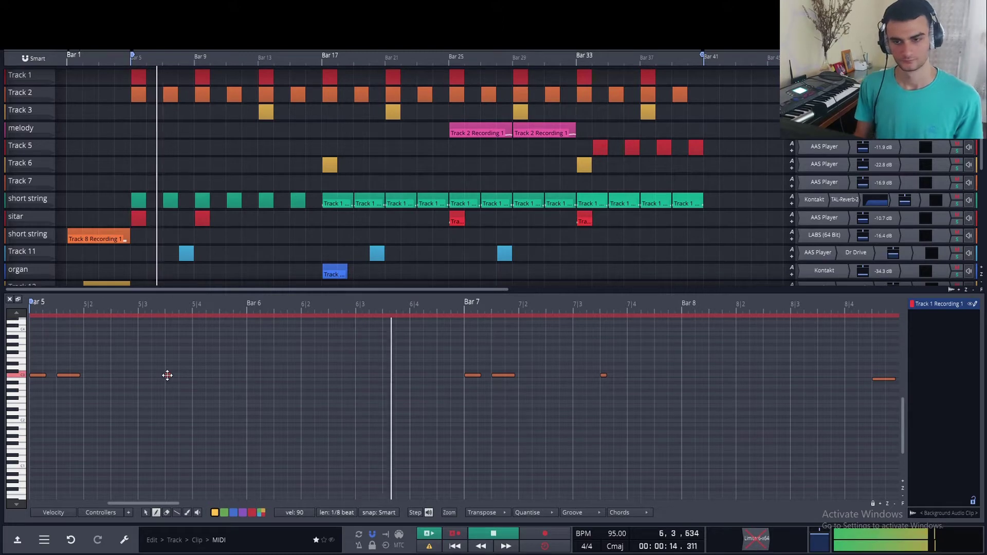
key("space")
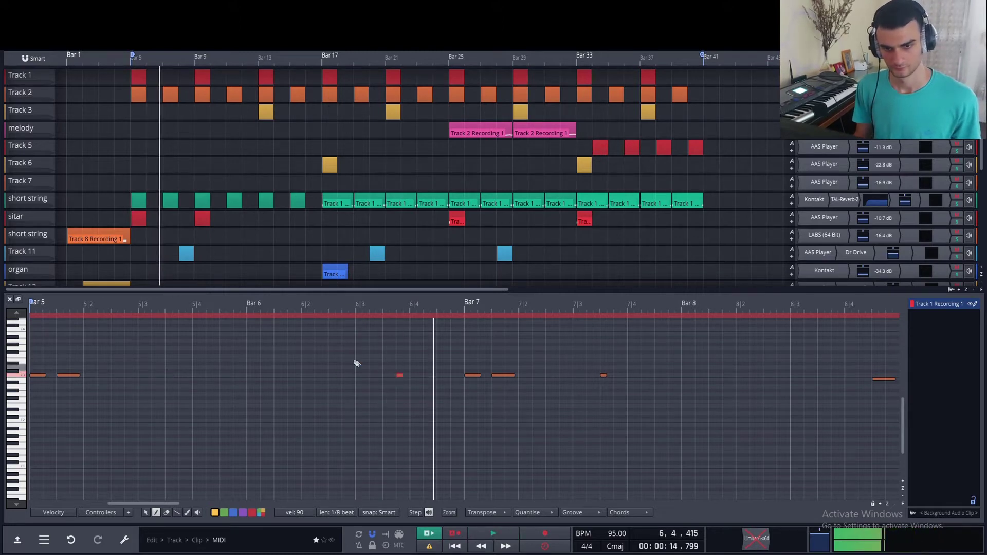
key("space")
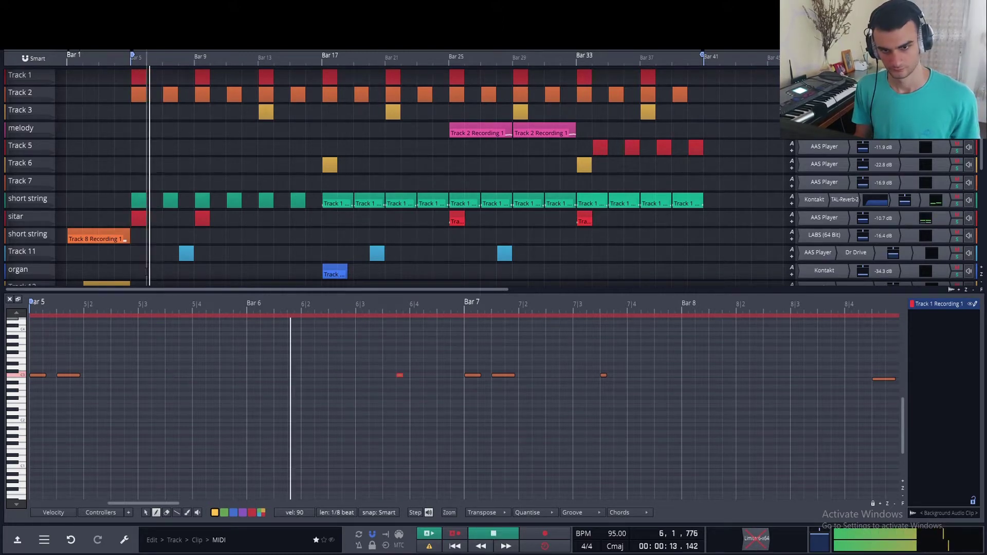
key("space")
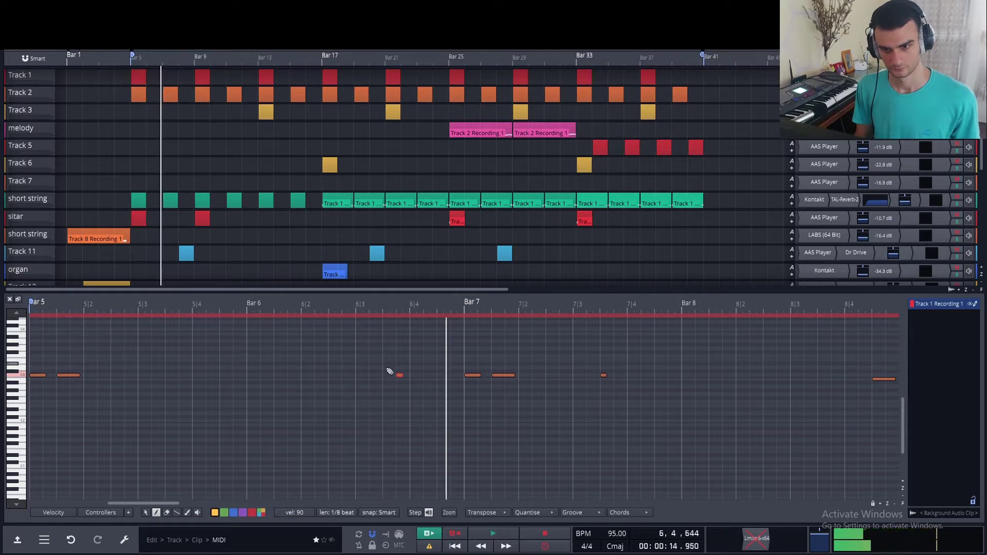
- Shift the short note to halfway between beats 3 and 4 of bar 6 and audition it
left_click_drag(400, 376, 387, 376)
left_click(146, 271)
key("space")
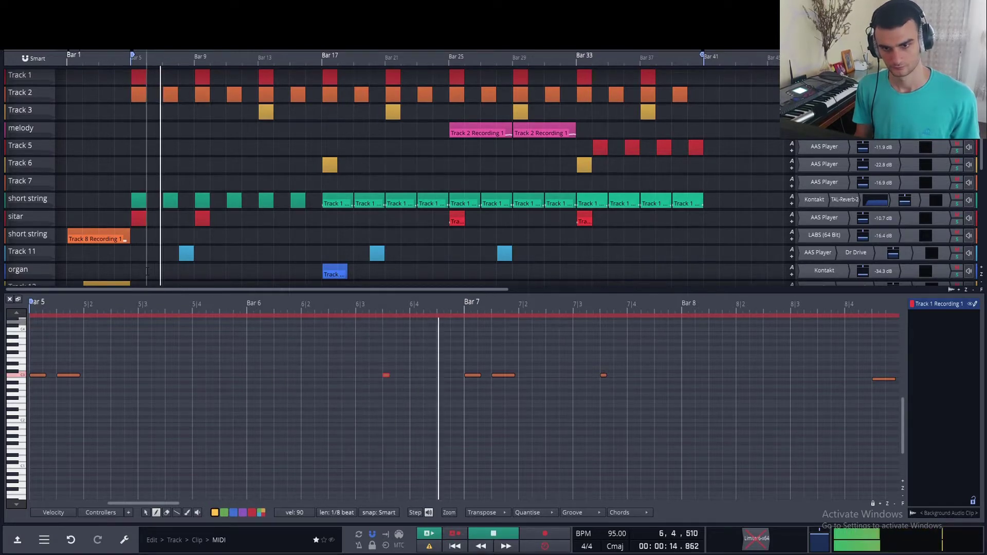
key("space")
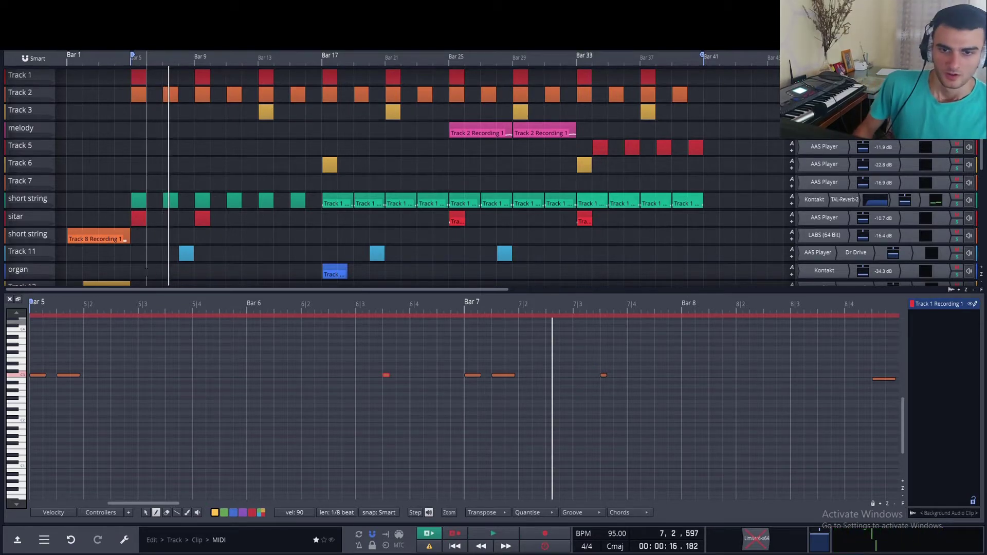
- Replay the mix around bar 6 and try the short note at a lower pitch in the same position
key("space")
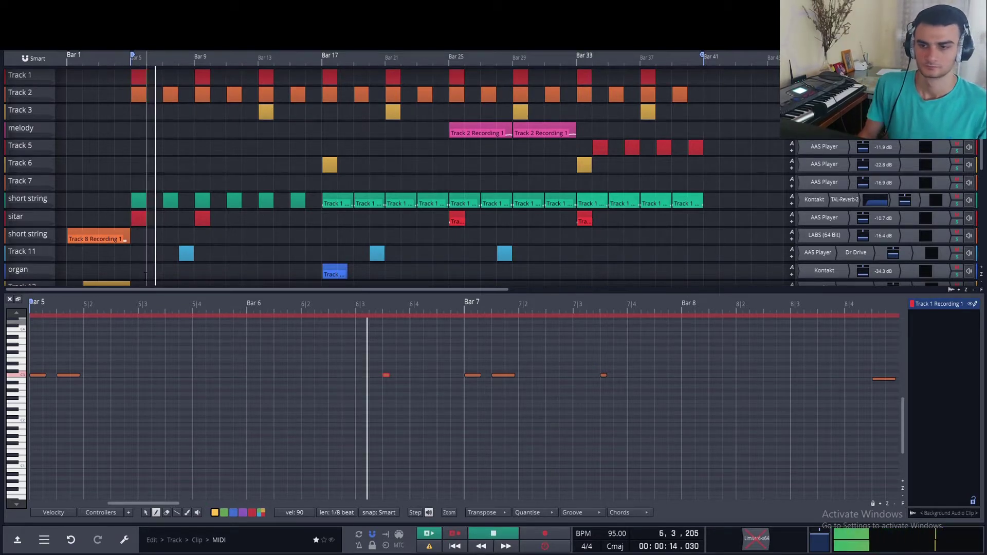
key("space")
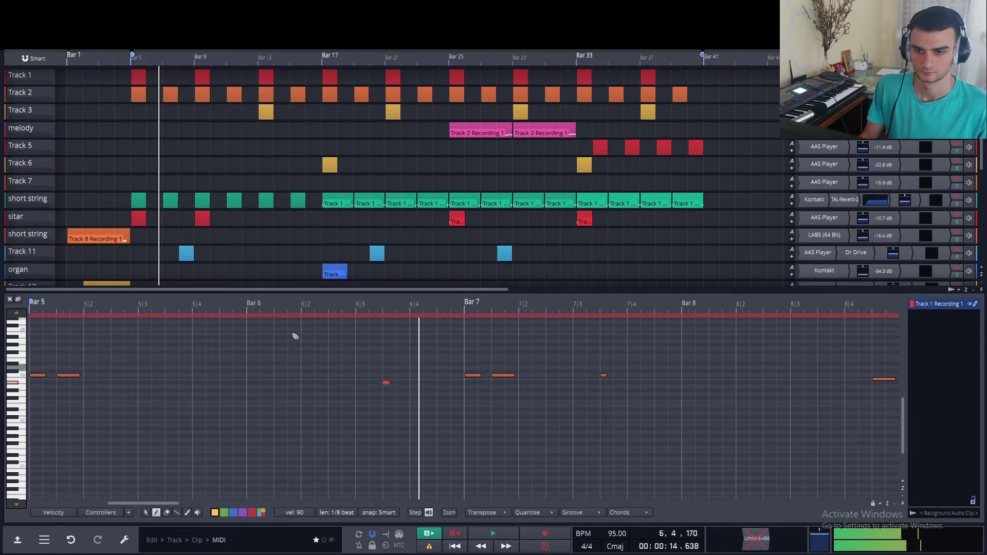
left_click(154, 274)
key("space")
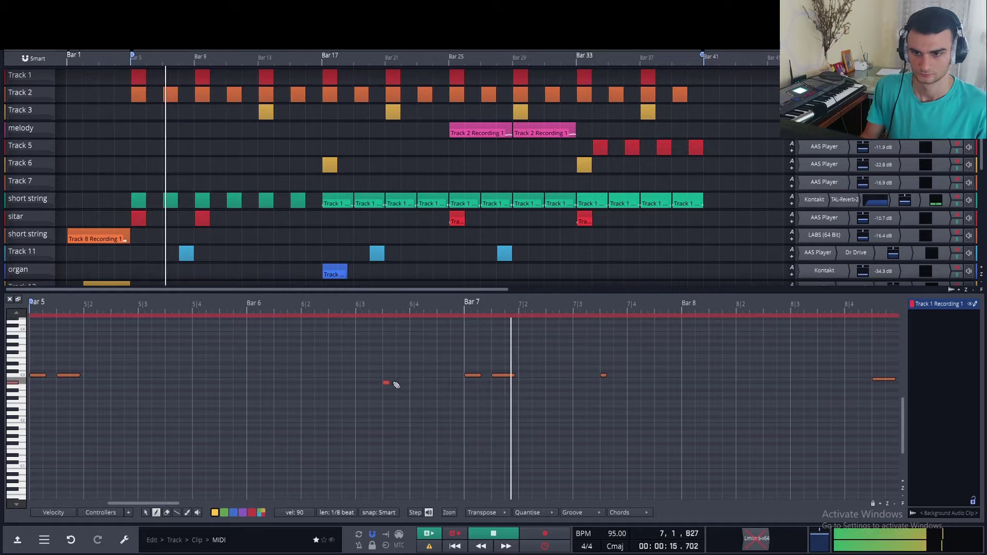
key("space")
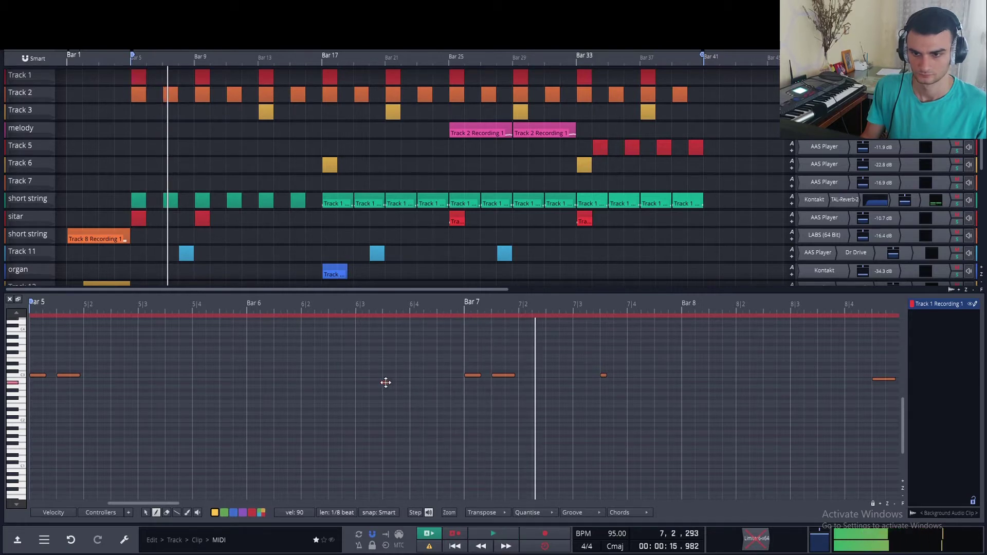
- Try the lowered short note on beat 4 of bar 6 and half a beat past it, replaying the mix
left_click(411, 382)
left_click(133, 272)
key("space")
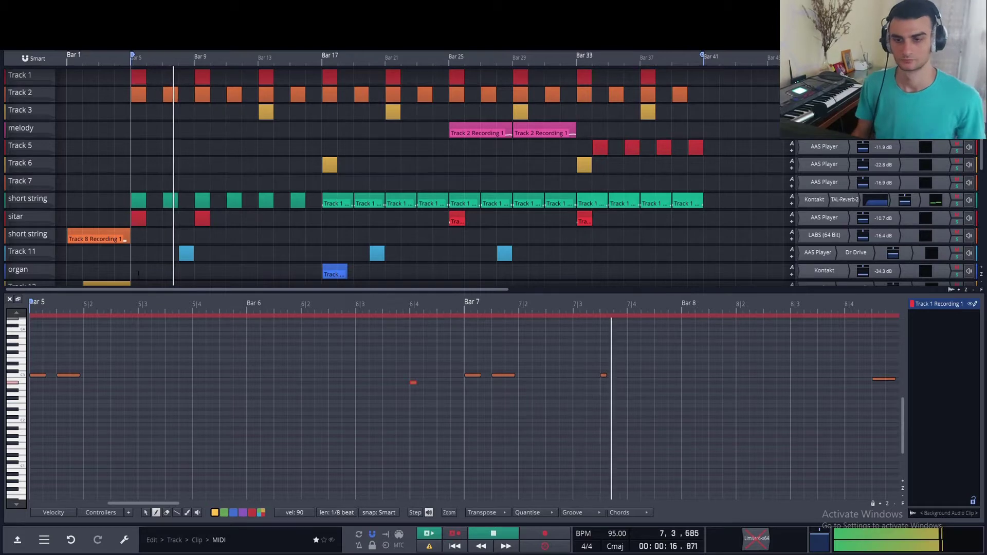
key("space")
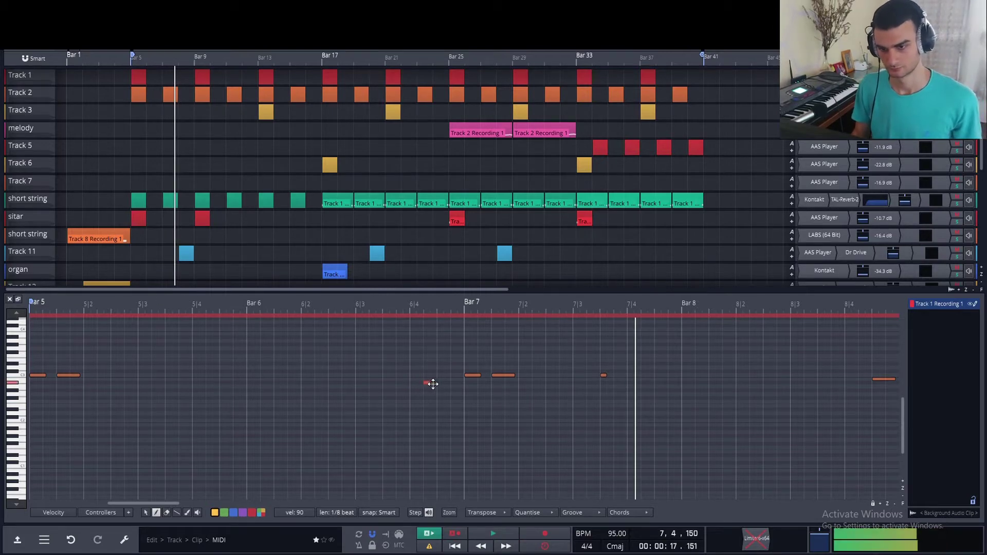
left_click(165, 271)
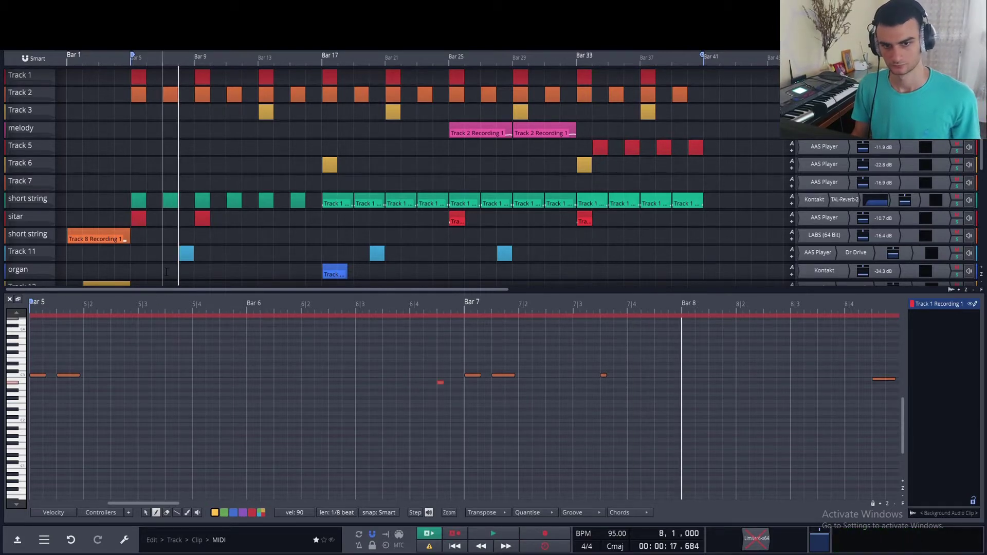
key("space")
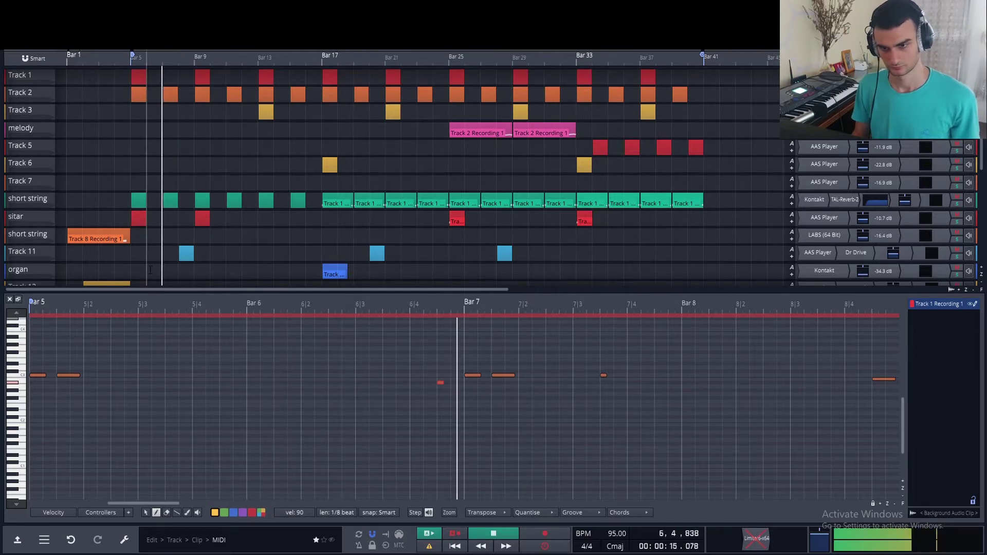
key("space")
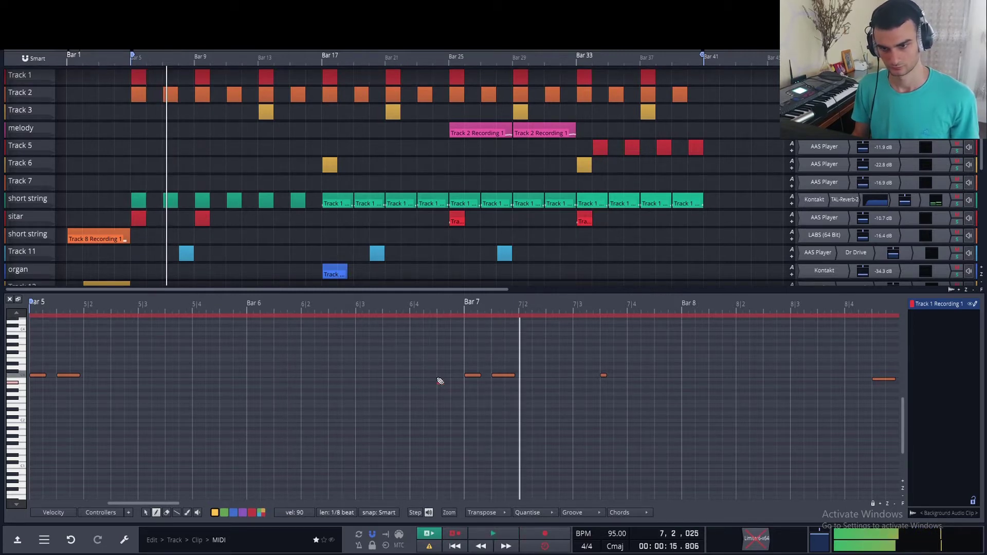
- Try the short note three quarters past beat 3 of bar 6, and halfway between beats 3 and 4 at the first two notes' pitch
left_click(399, 383)
key("space")
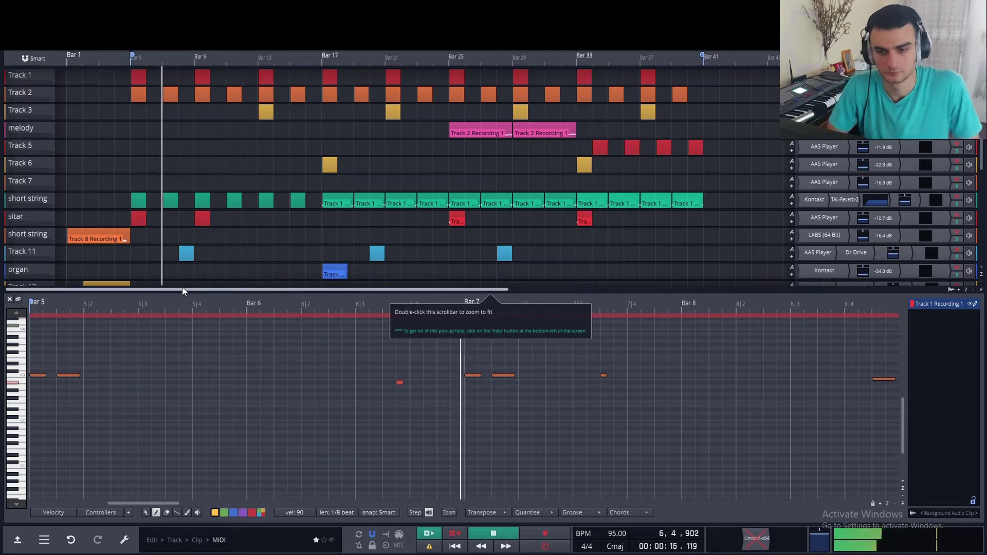
key("space")
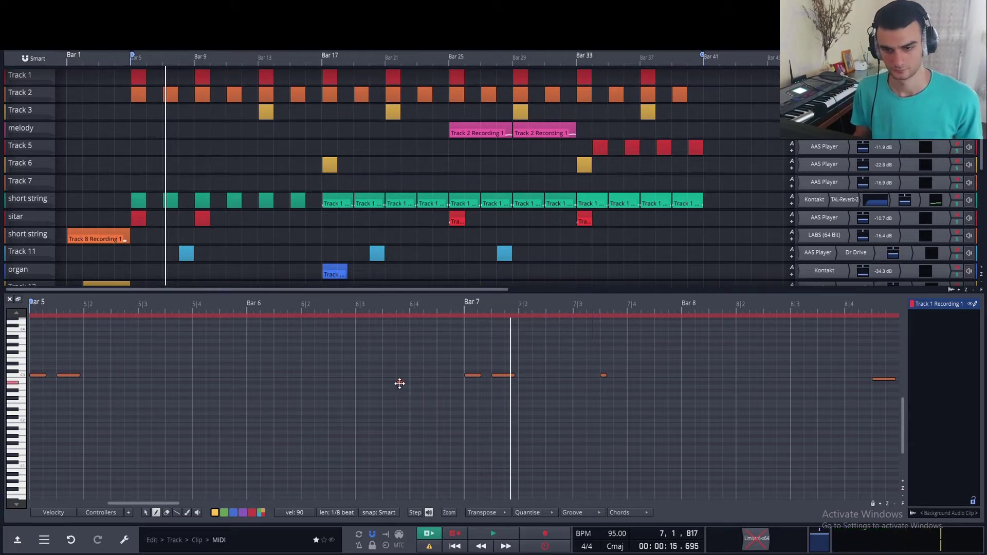
left_click_drag(400, 384, 383, 377)
key("space")
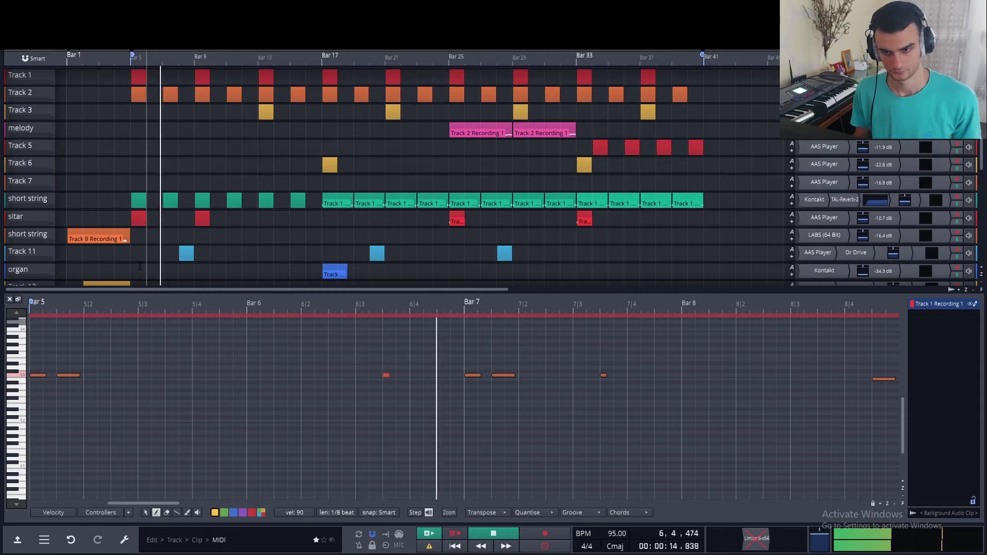
key("space")
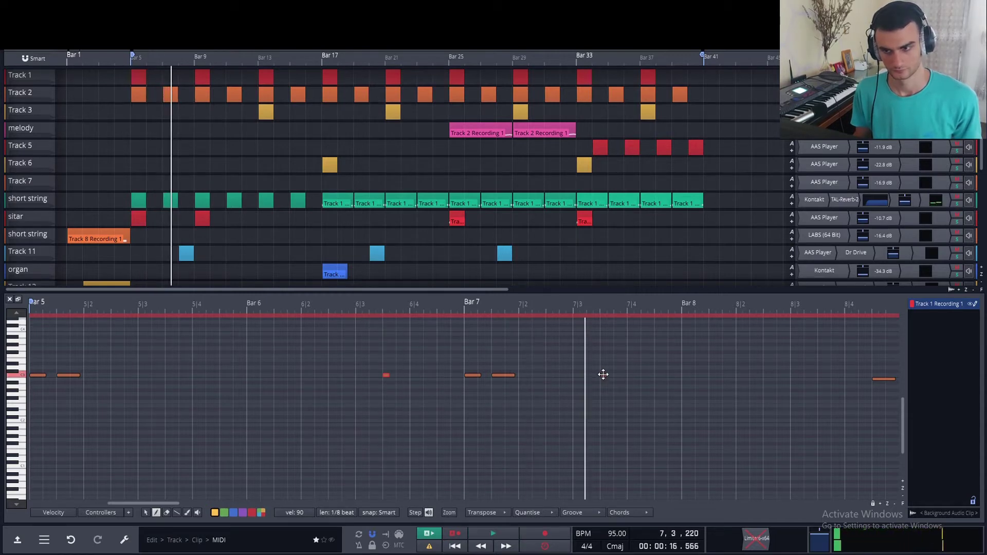
- Move bar 7's short note to halfway between beats 3 and 4 of bar 8 and delete bar 6's short note
left_click_drag(602, 374, 649, 376)
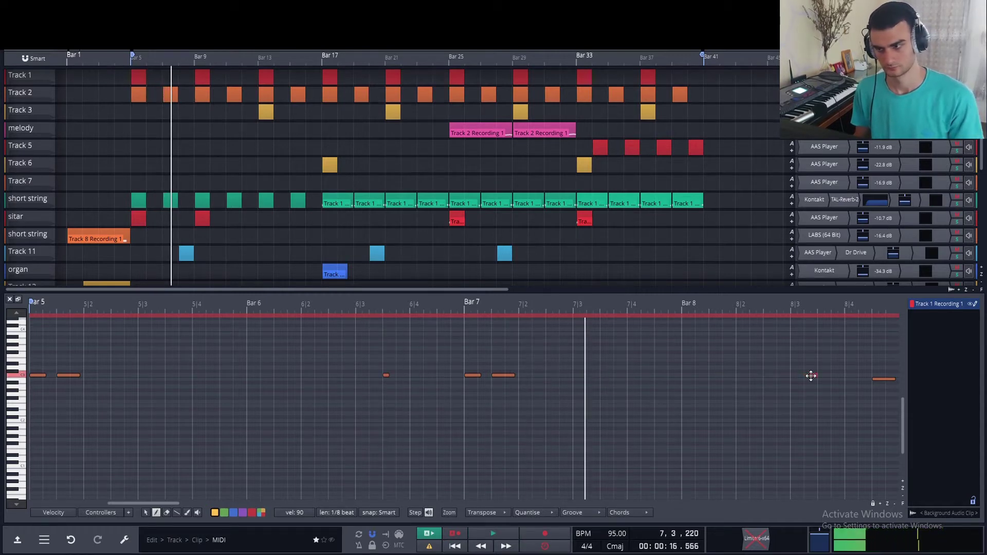
key("space")
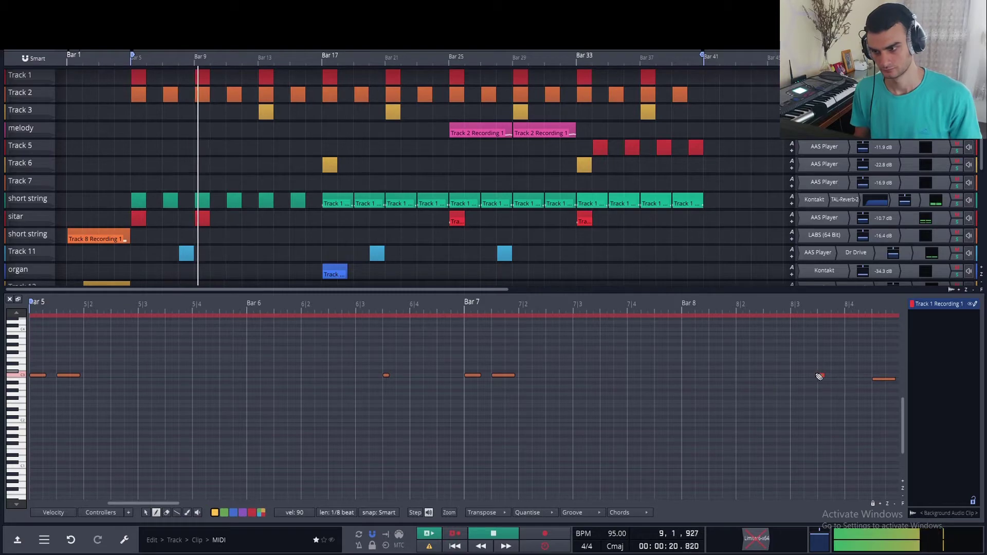
left_click(821, 375)
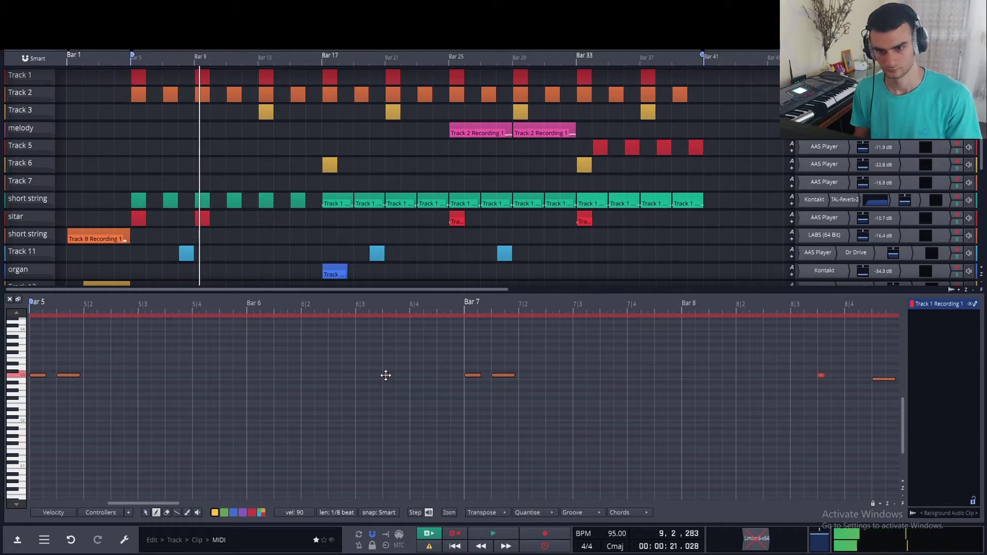
left_click(10, 303)
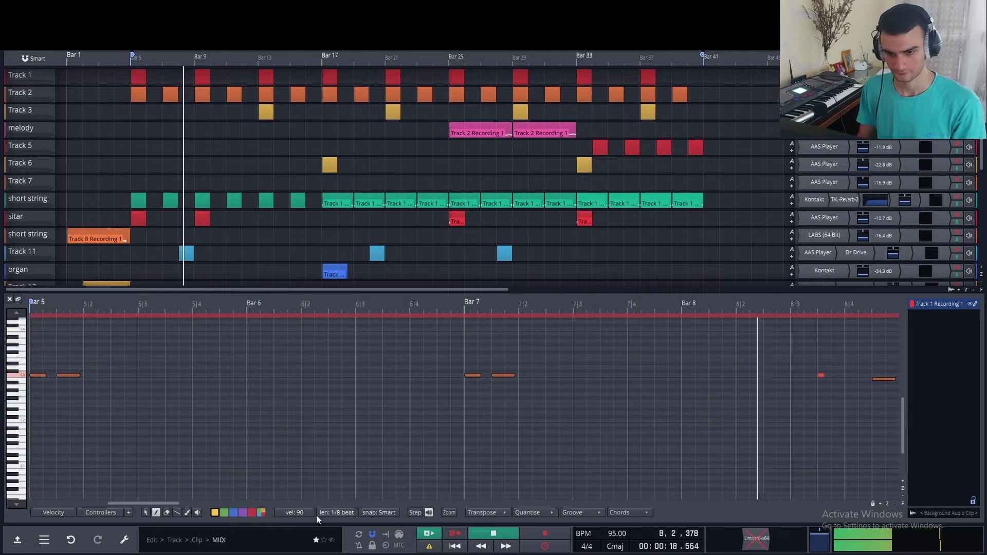
- Set the velocity of bar 8's short note to 64, close the note editor and play the mix
left_click(295, 512)
left_click(308, 438)
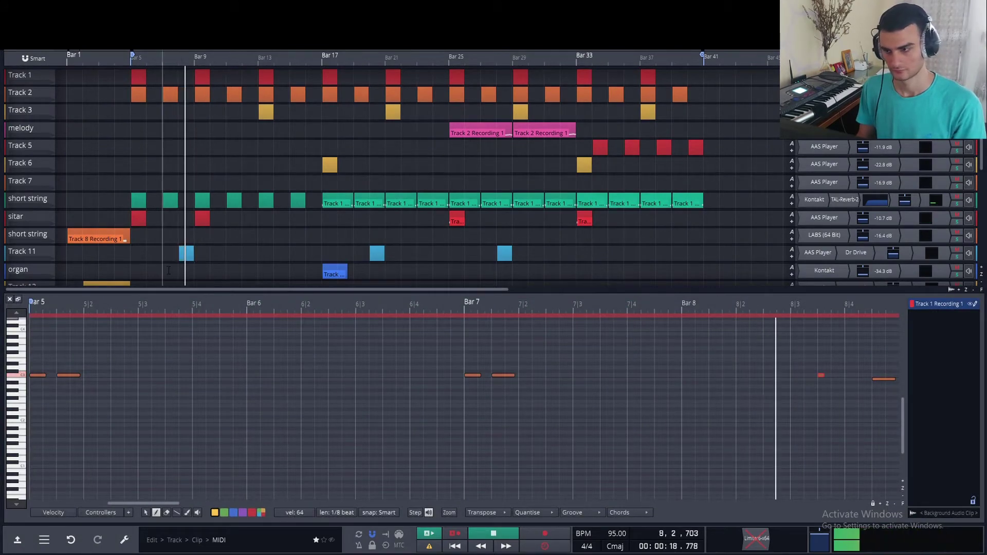
left_click(9, 300)
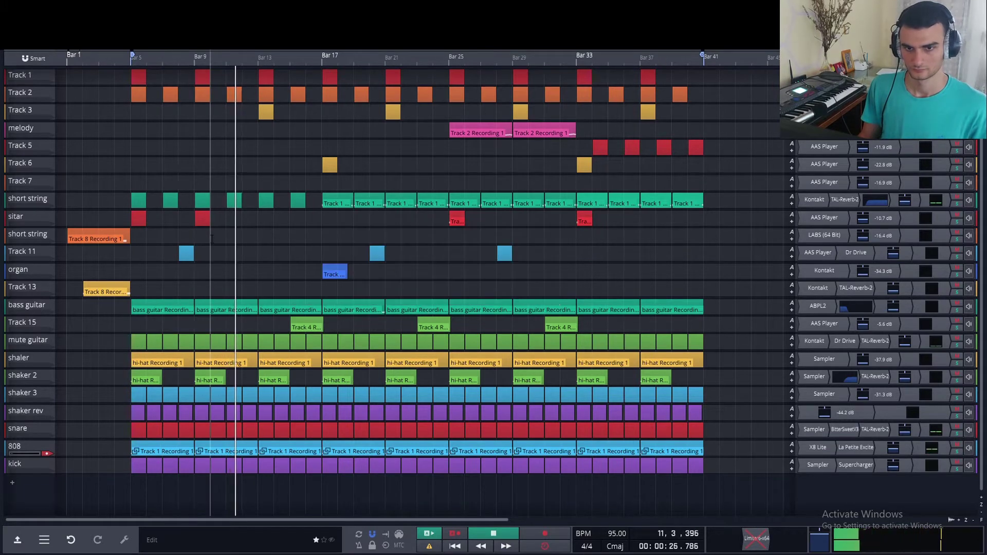
key("space")
- Reopen the 808's first clip and play the mix from bar 5
double_click(158, 443)
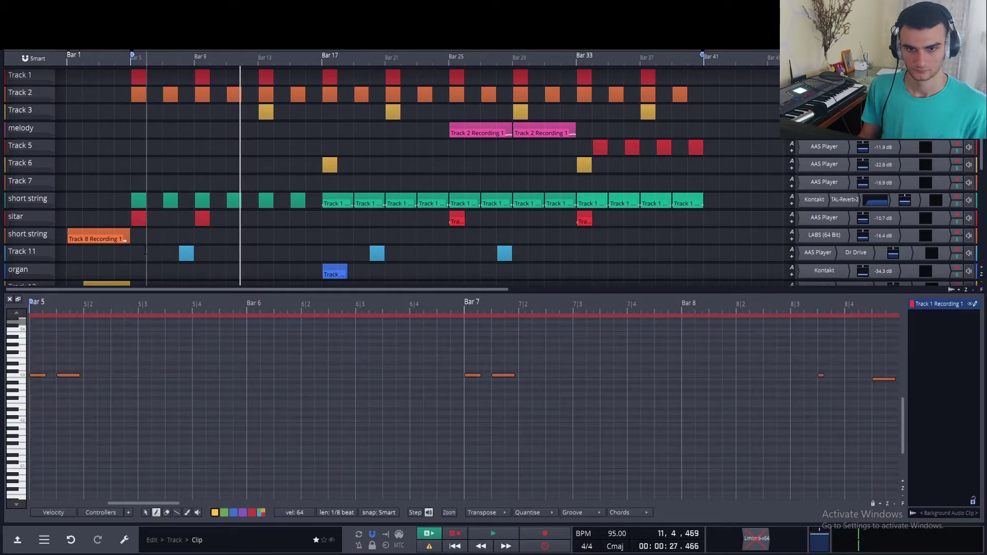
left_click(133, 251)
key("space")
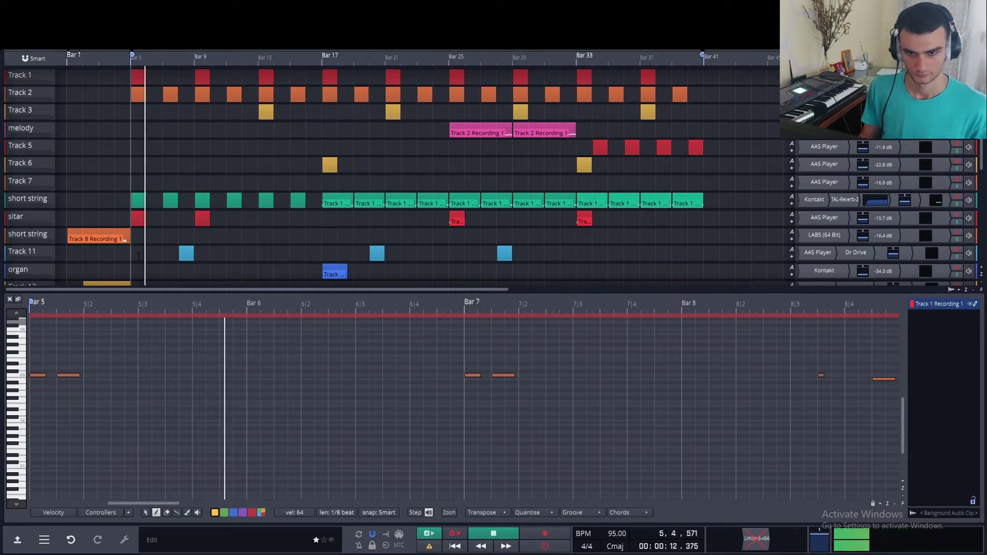
key("space")
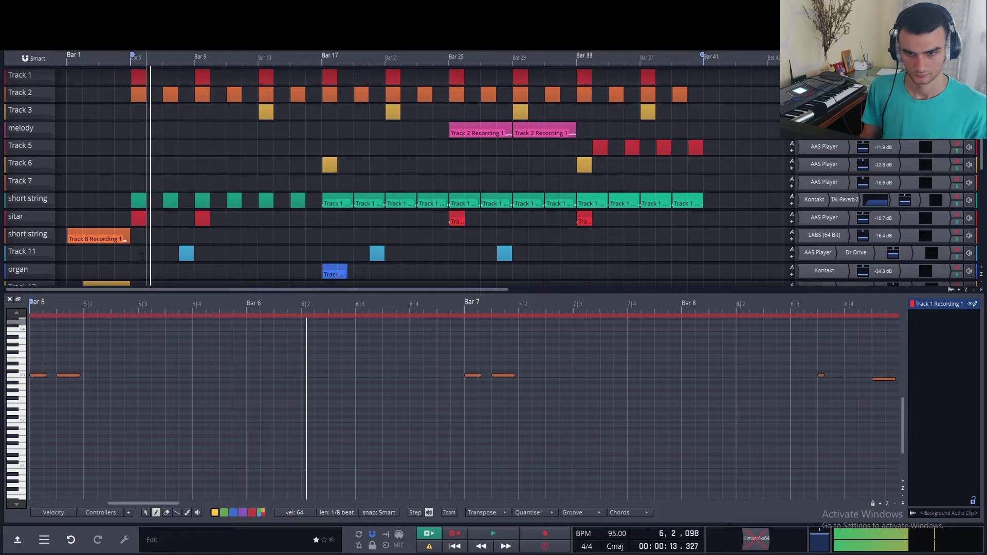
- Copy bar 5's first note to the start of bar 6 and half a beat in, set both copies to velocity 64, and audition them
left_click(34, 376)
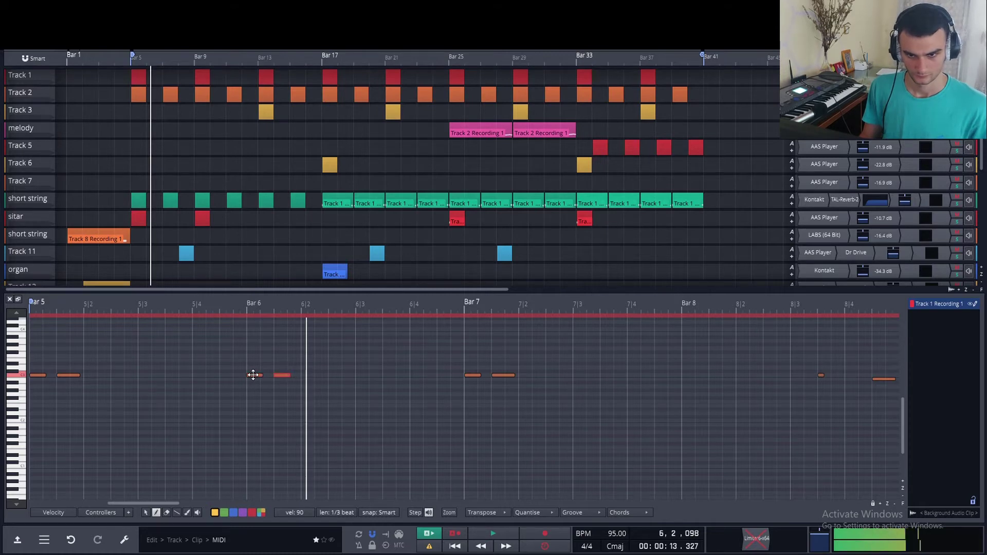
left_click(253, 376)
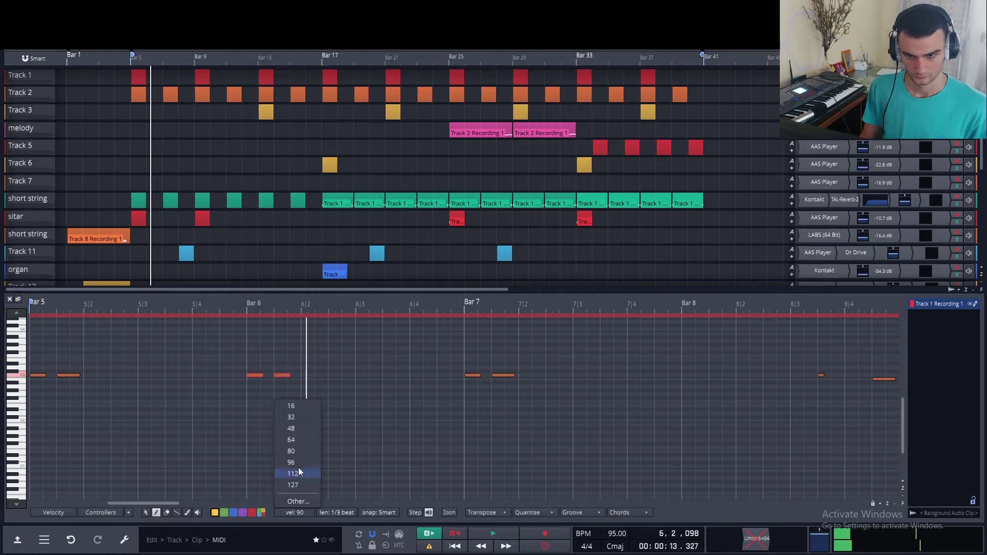
left_click(300, 440)
key("space")
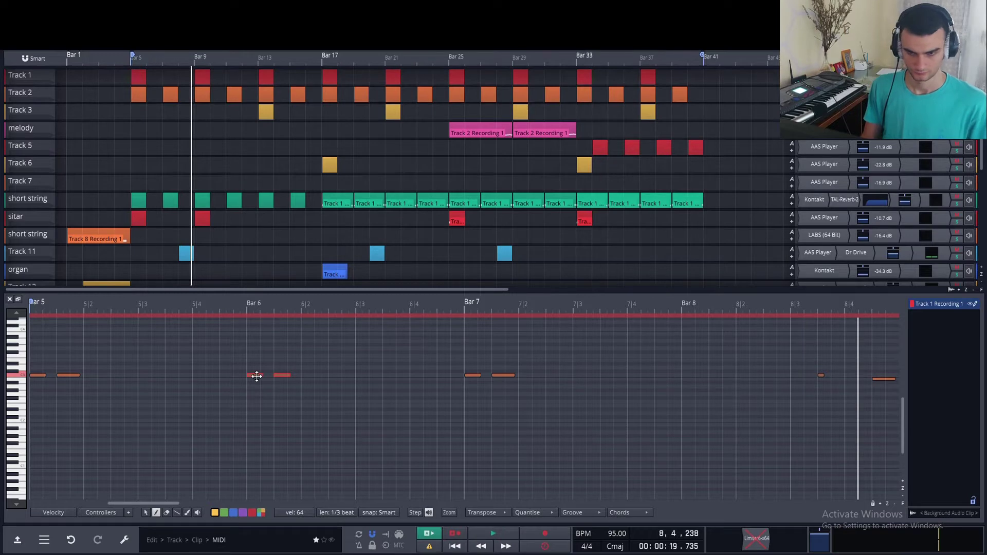
left_click(256, 376)
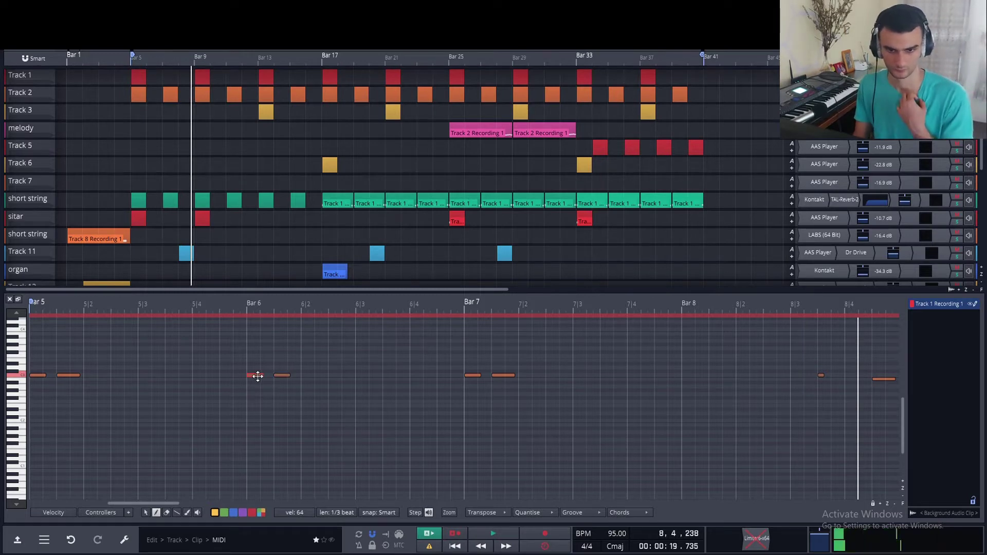
- Shorten both bar 6 notes of the 808 clip to about 1/7 beat and audition them
left_click_drag(278, 376, 285, 373)
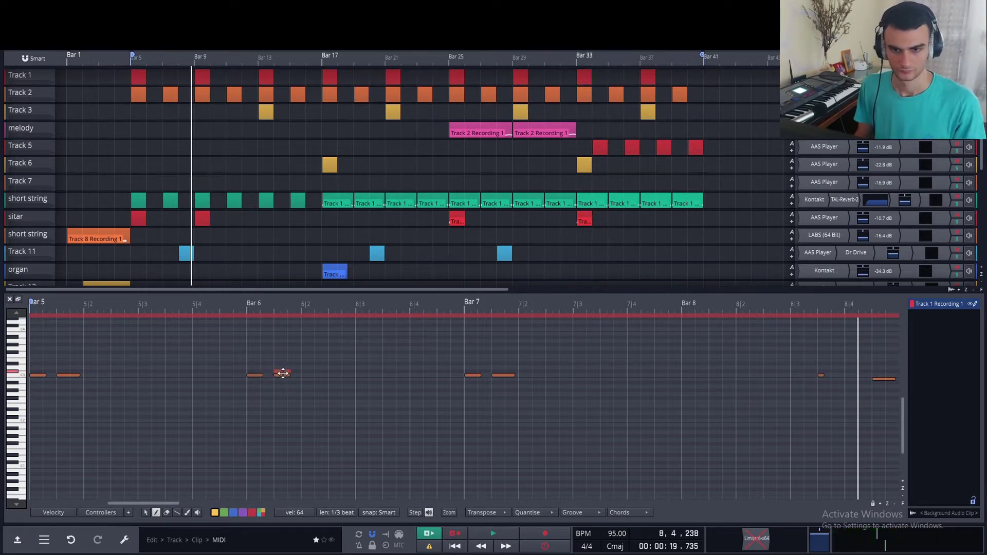
left_click(260, 375)
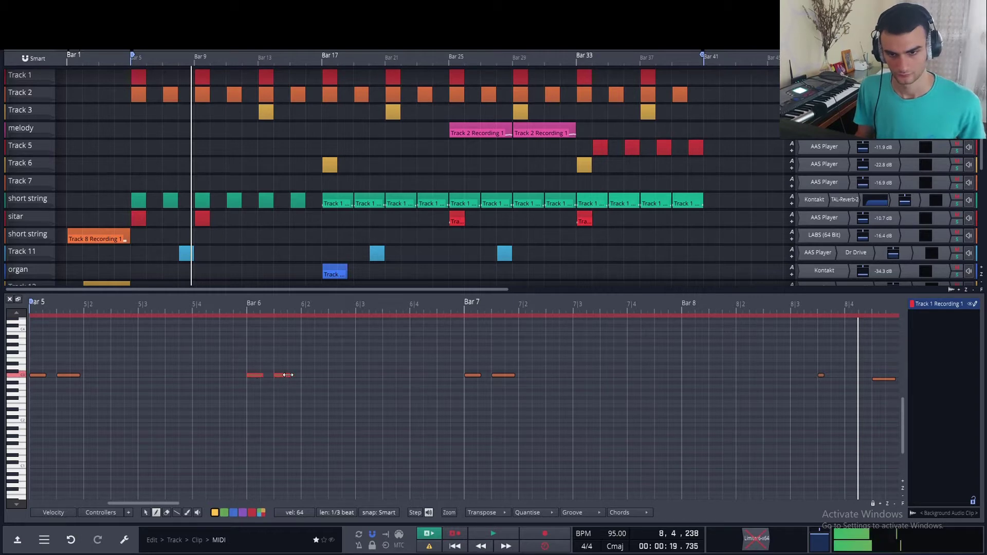
left_click(175, 274)
key("space")
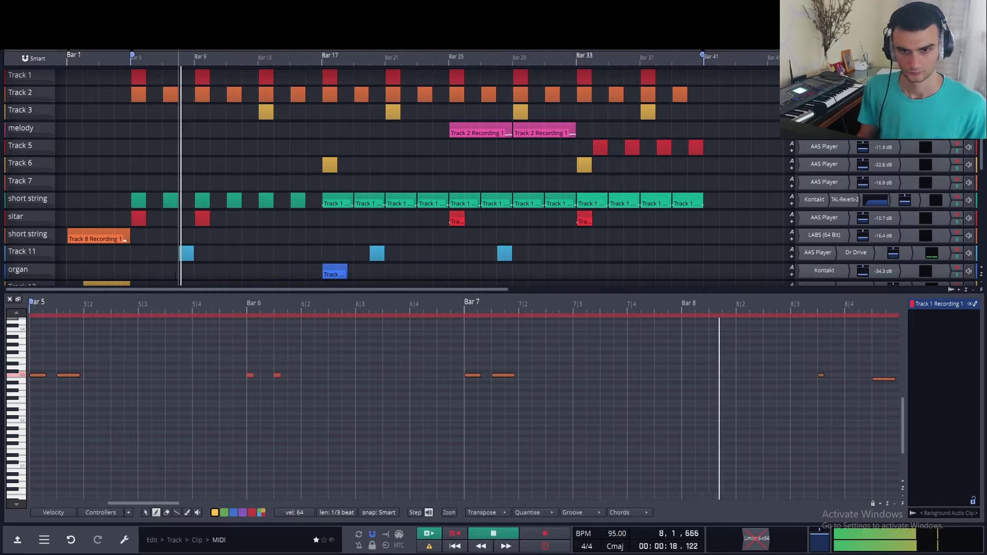
left_click(159, 274)
left_click(144, 273)
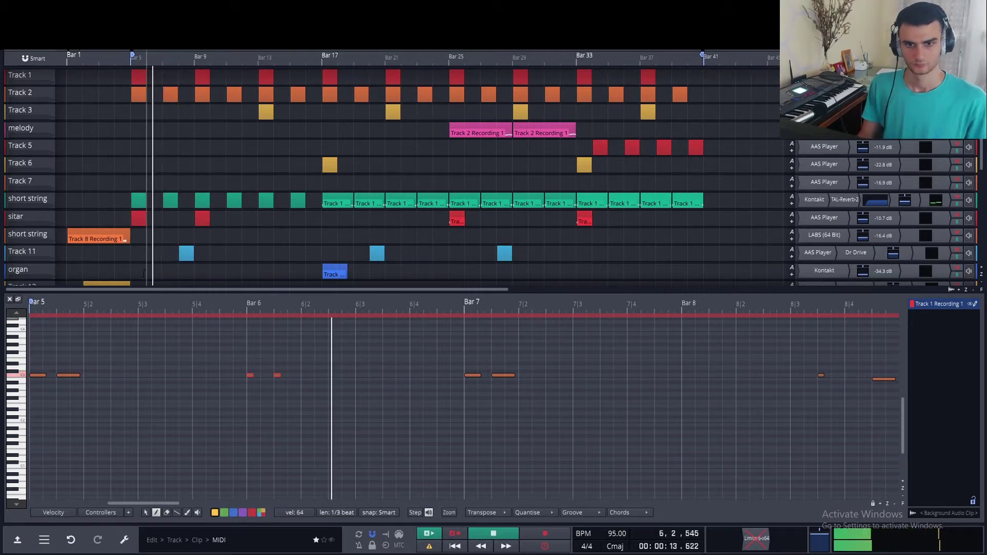
key("space")
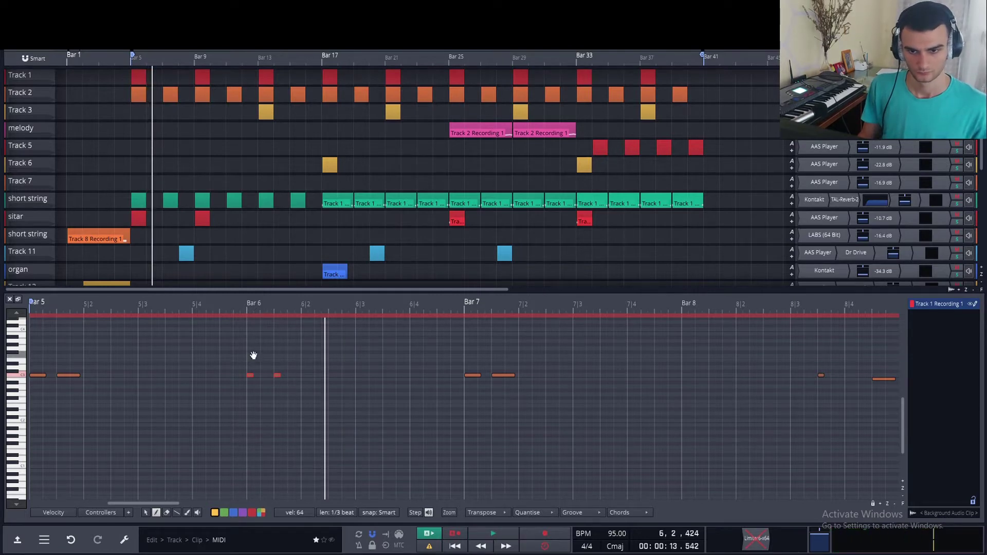
- Shorten both bar 6 notes further, quantise their start times, and play the mix from bar 5
scroll(253, 360, "up", 5)
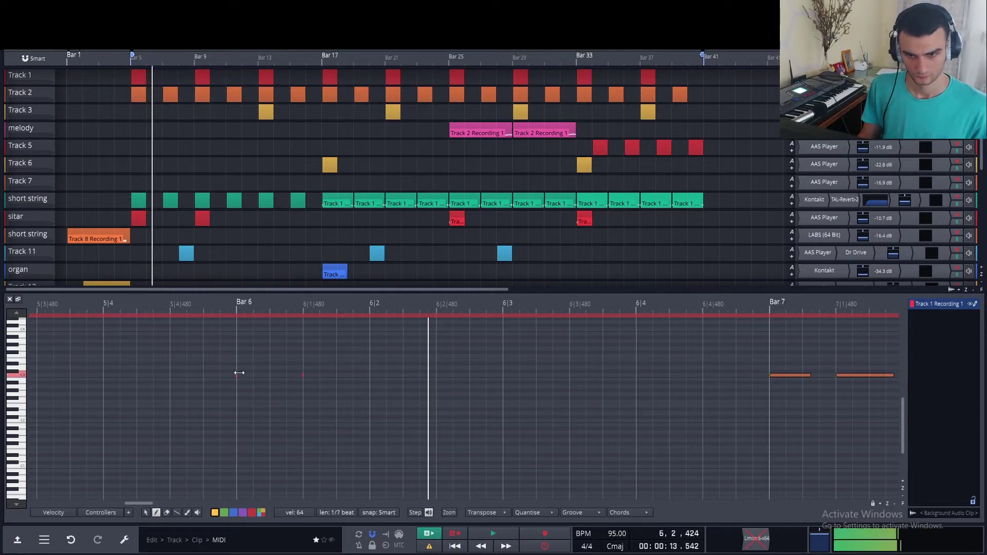
left_click(545, 510)
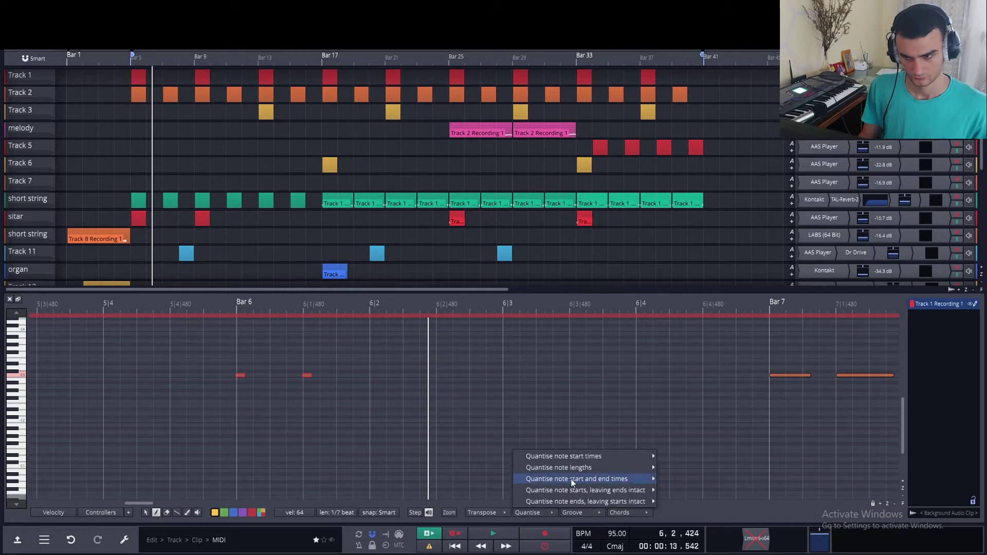
mouse_move(591, 454)
left_click(691, 333)
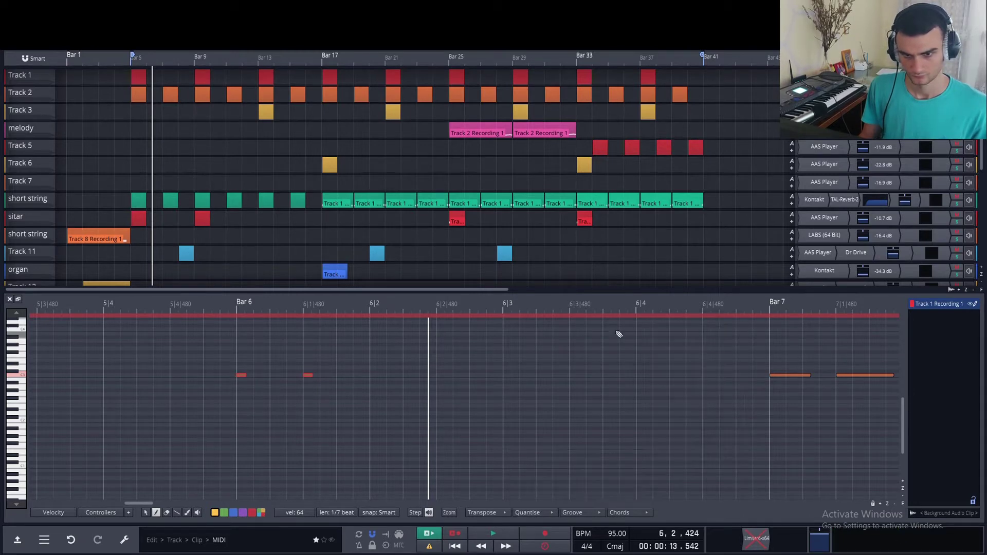
key("space")
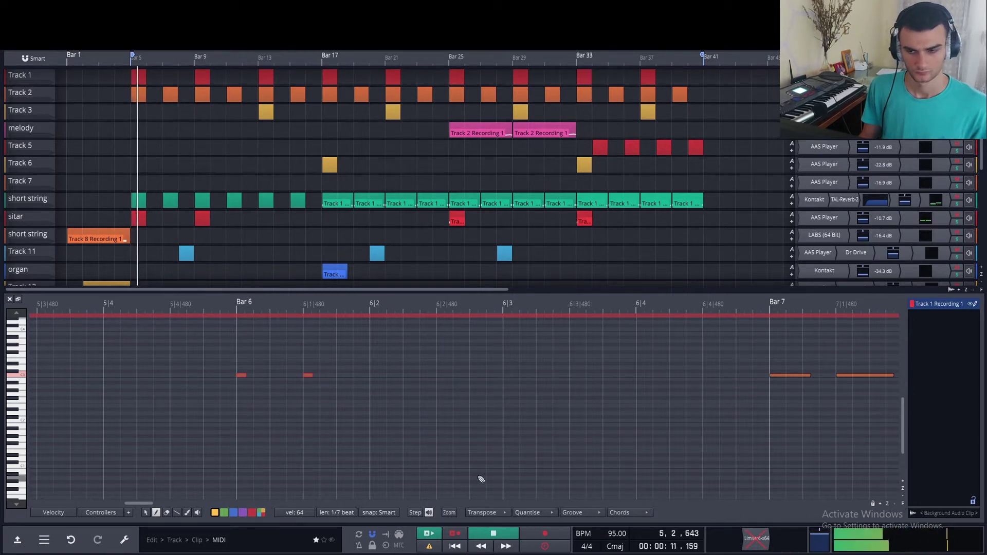
- Set the velocity of both bar 6 notes to 48, listen to the pattern and close the note editor
scroll(493, 437, "down", 1)
scroll(493, 438, "down", 2)
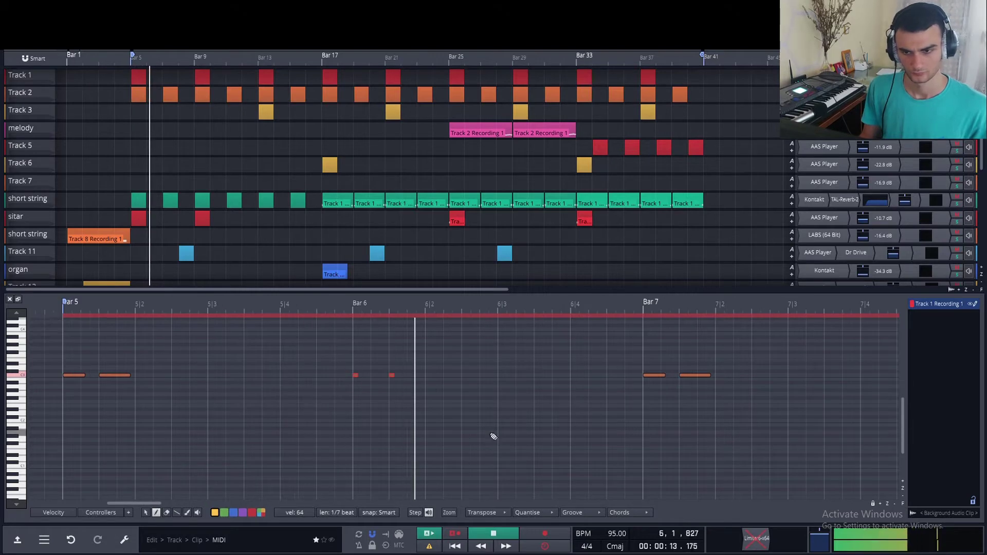
scroll(490, 434, "down", 1)
scroll(490, 433, "down", 1)
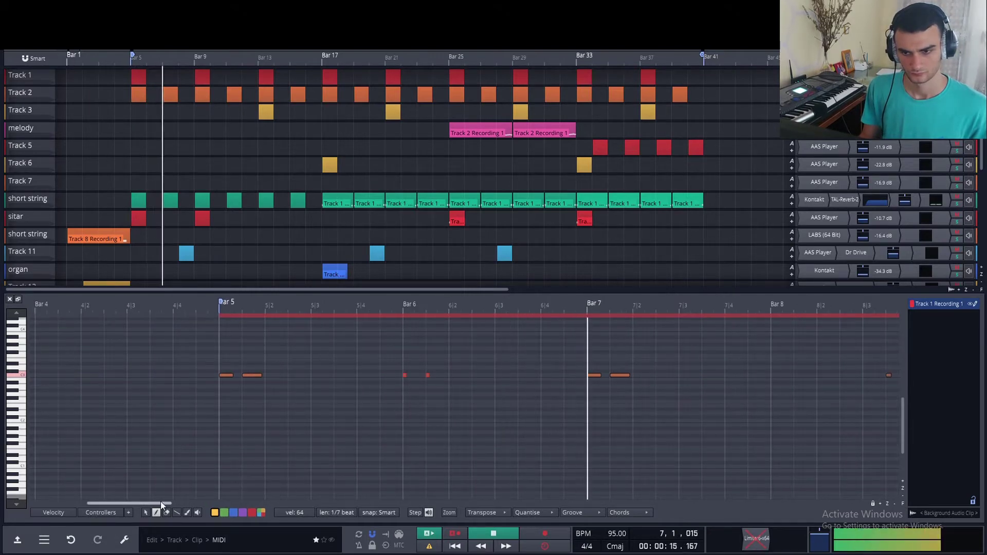
left_click_drag(163, 505, 171, 502)
left_click(286, 512)
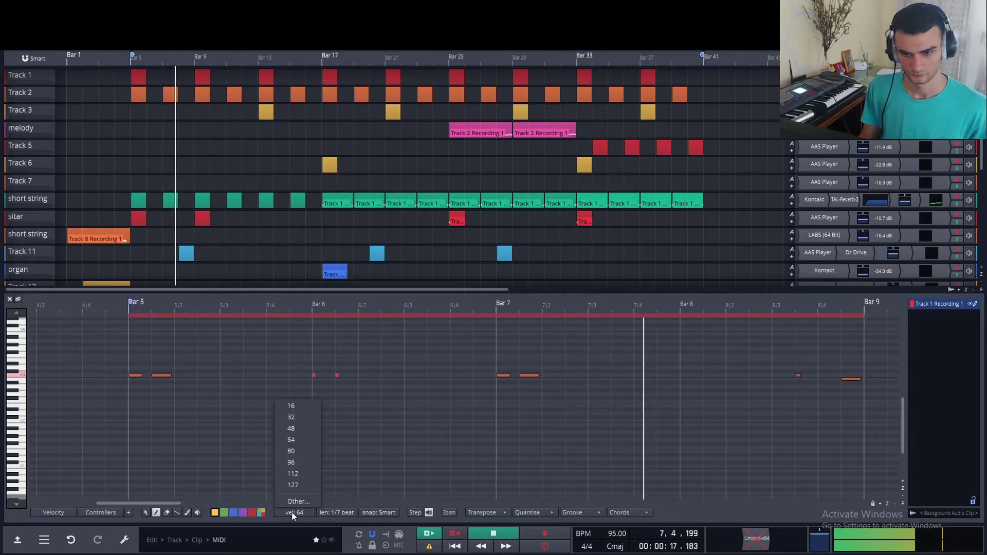
left_click(301, 431)
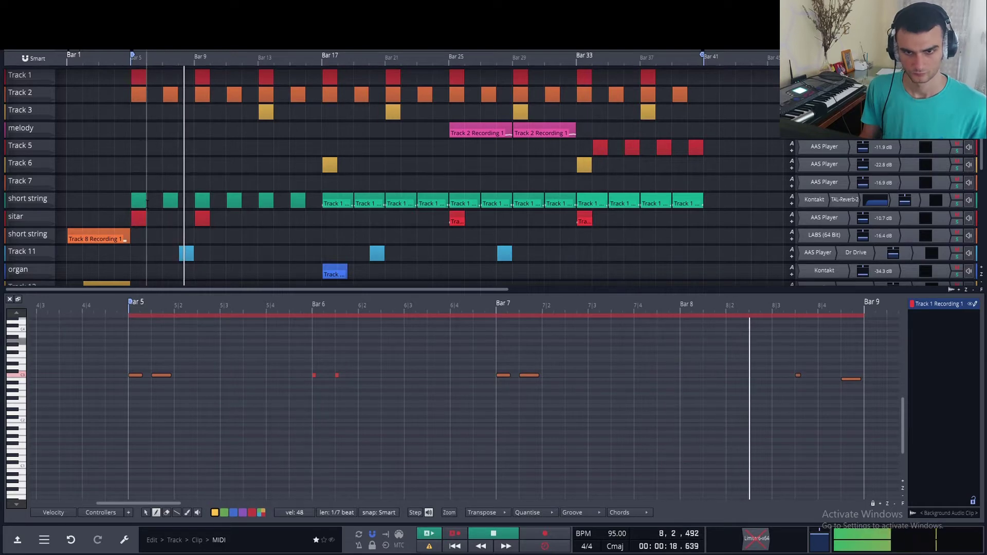
left_click(133, 253)
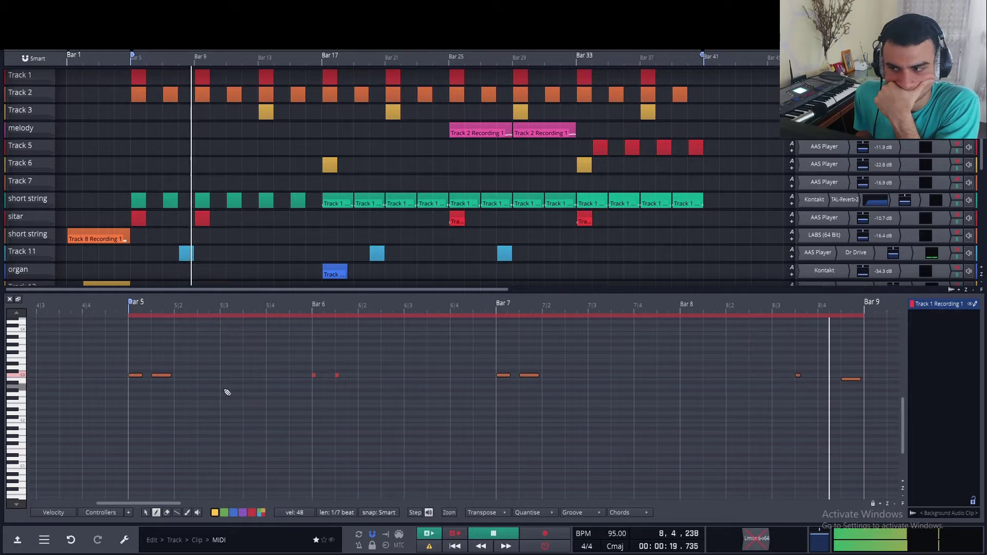
left_click(10, 299)
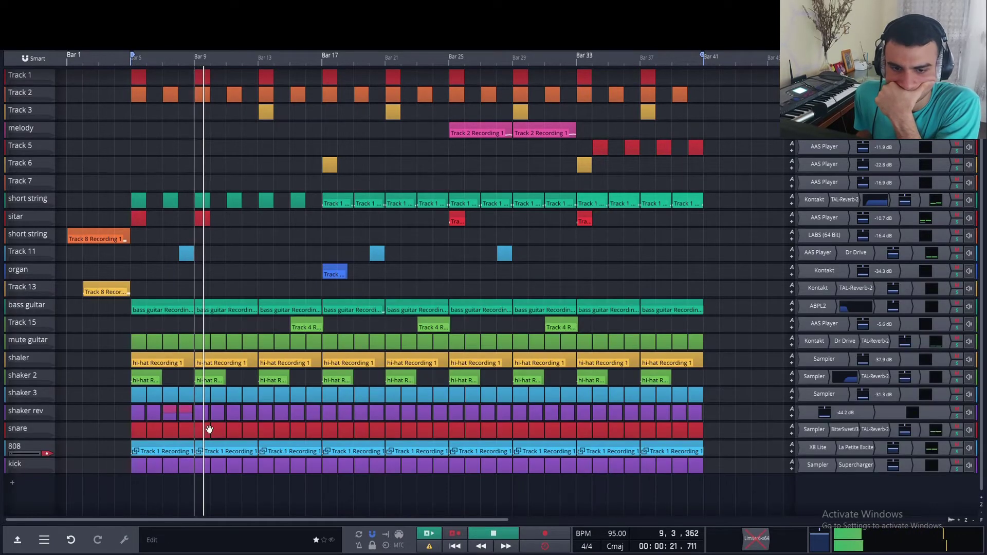
- Check the 808's bar 9 clip in the note editor, close it and play the mix from bar 5
double_click(211, 431)
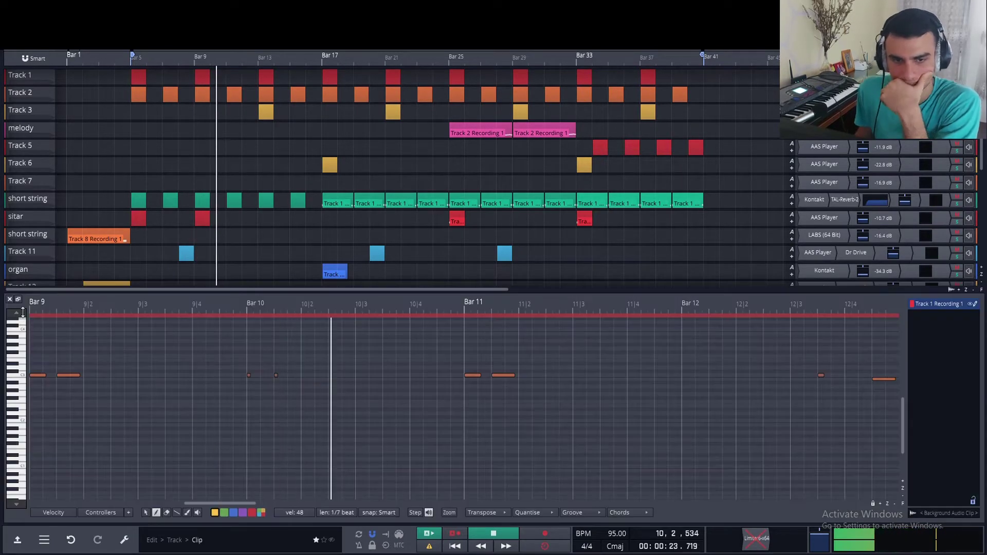
left_click(9, 299)
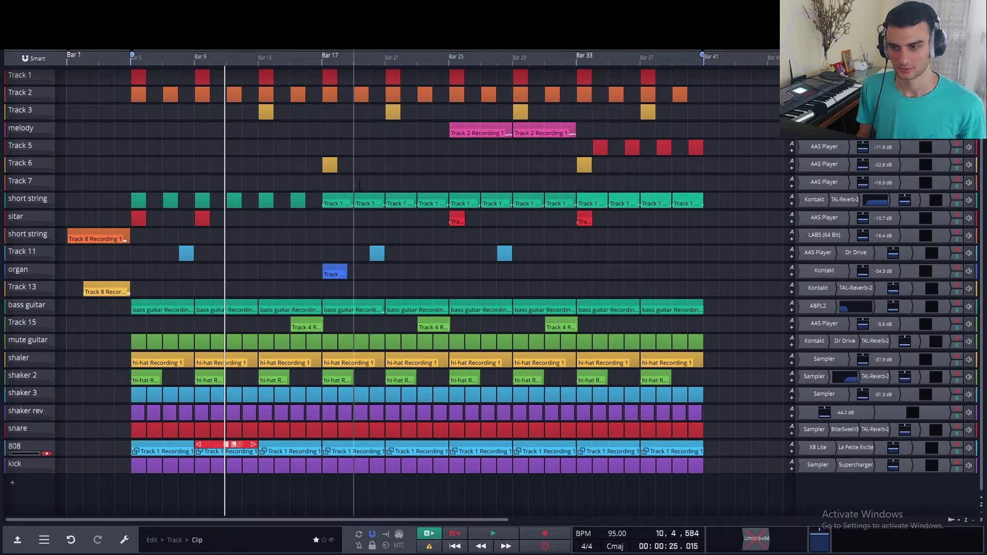
key("space")
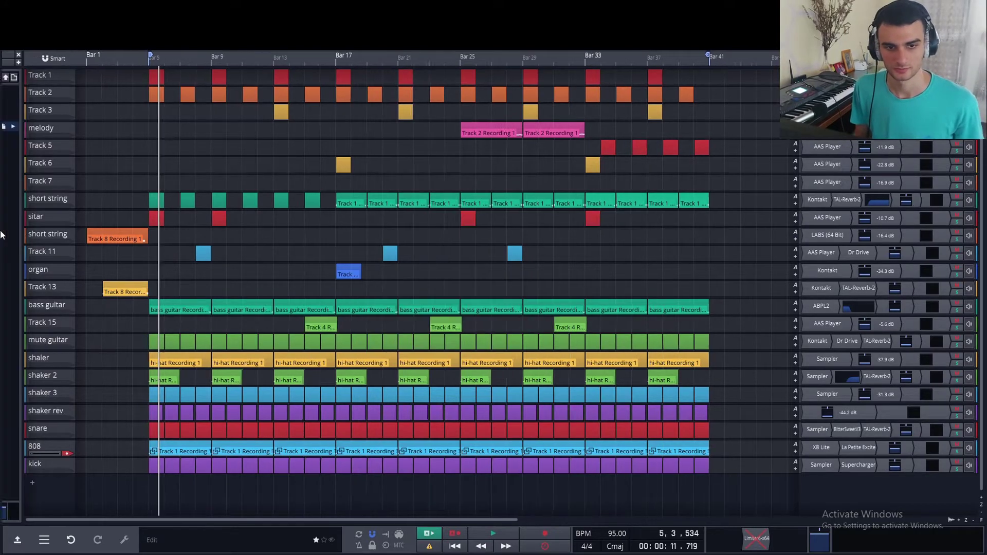
- Audition snare (1).wav through snare (4).wav in the Snares sample folder, return to snare (2).wav and hide the file browser
left_click(3, 236)
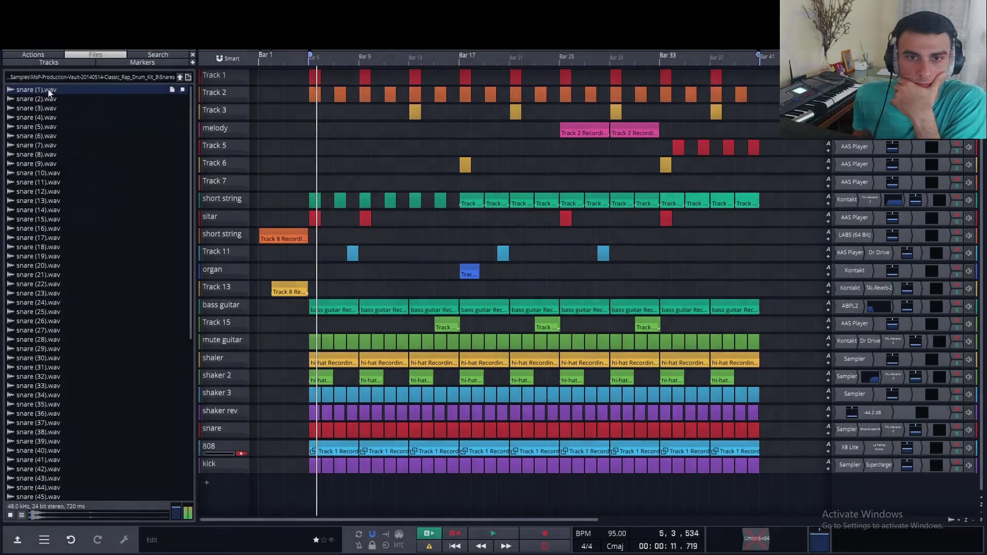
key("Down")
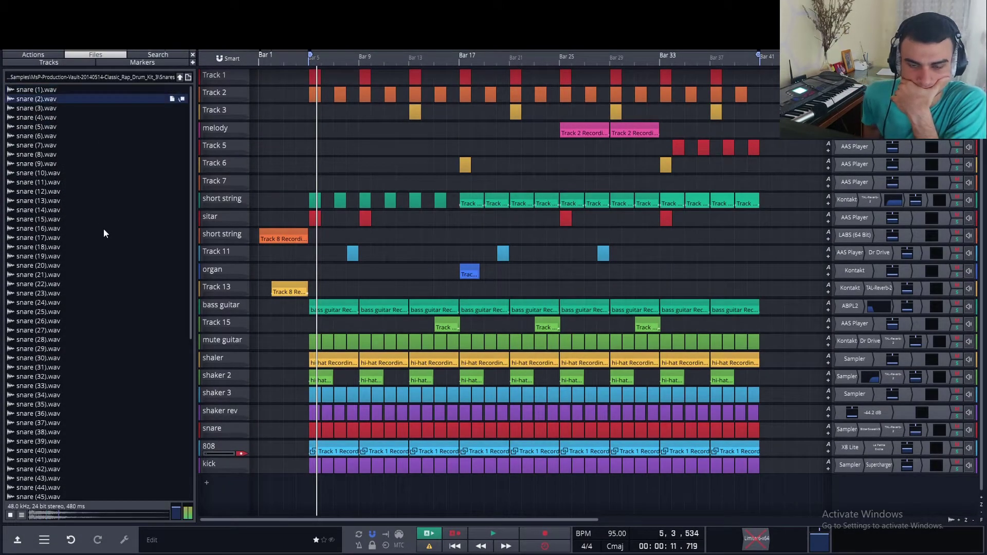
left_click(196, 517)
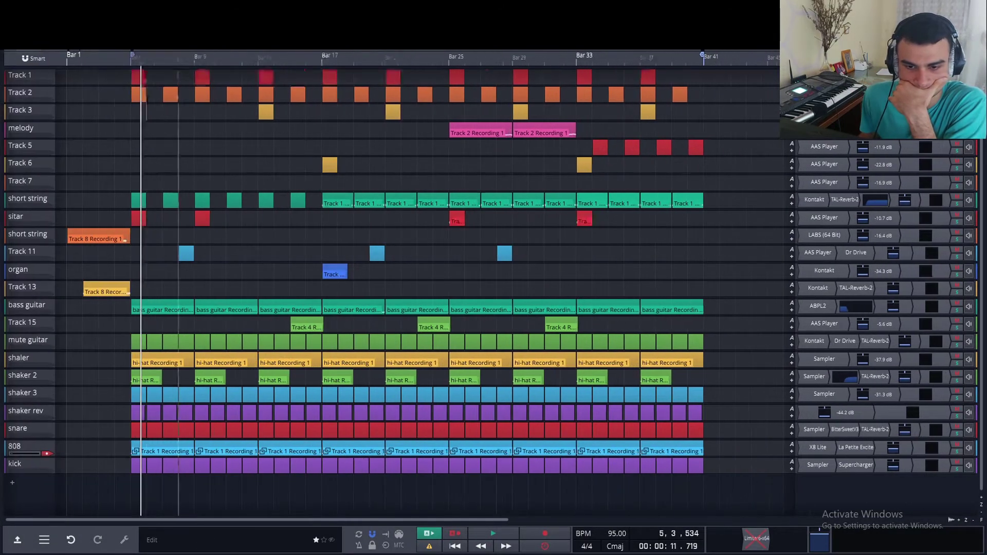
left_click(1, 495)
left_click(176, 511)
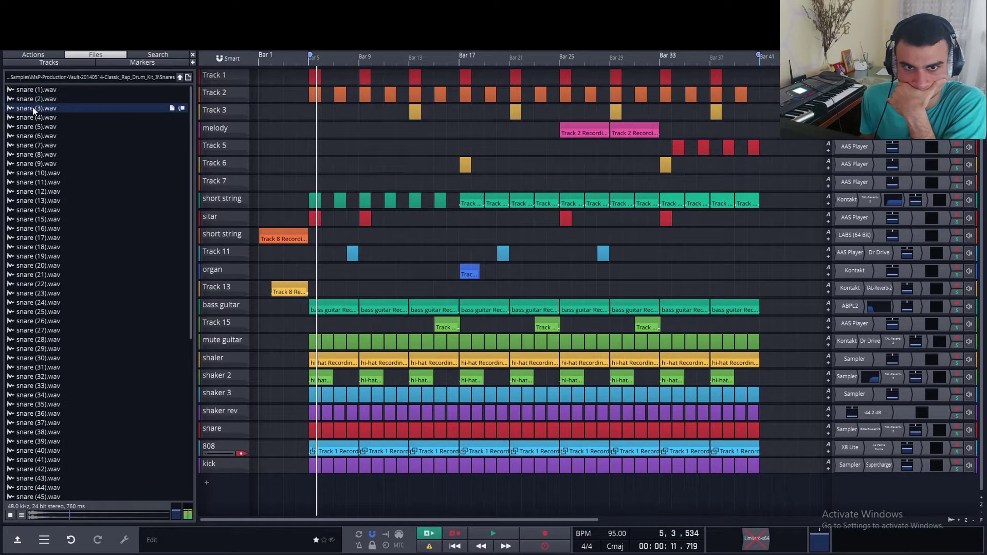
left_click(42, 118)
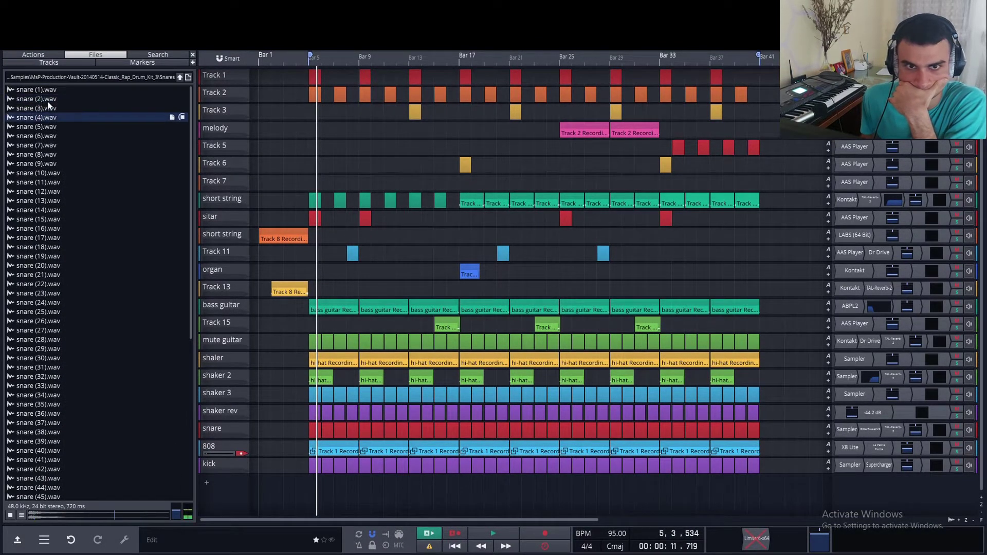
left_click(49, 103)
key("b")
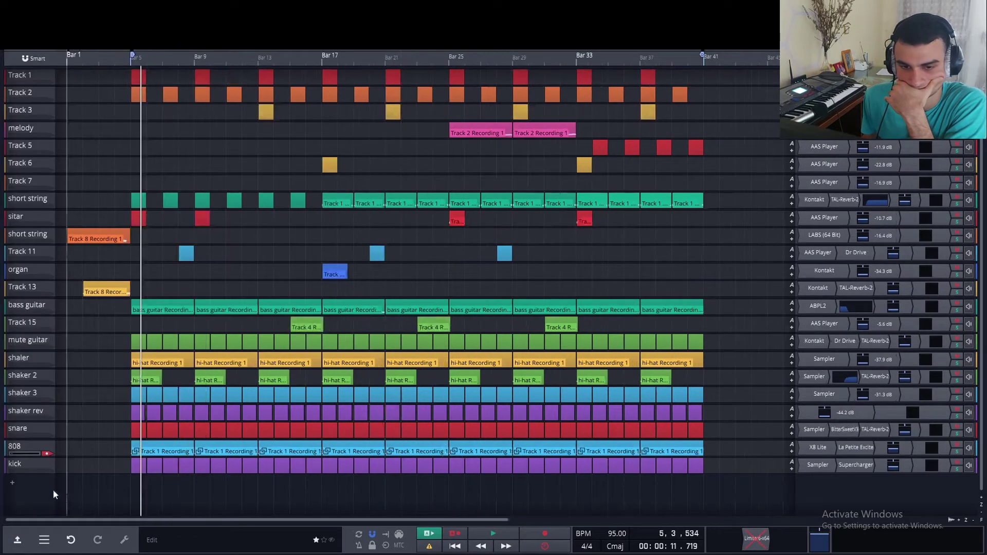
- Play the mix from bar 5 to listen to the current snare
left_click(12, 483)
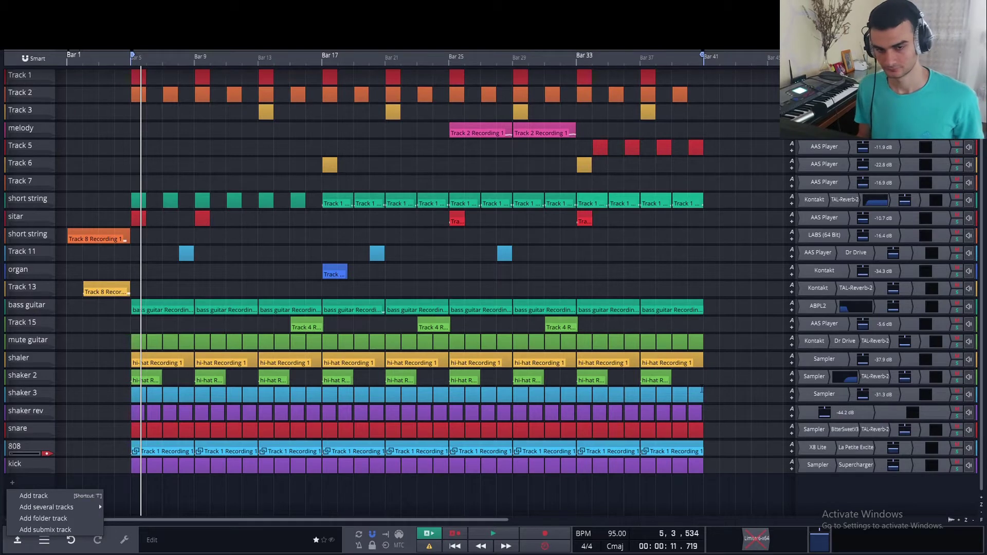
left_click(232, 276)
key("space")
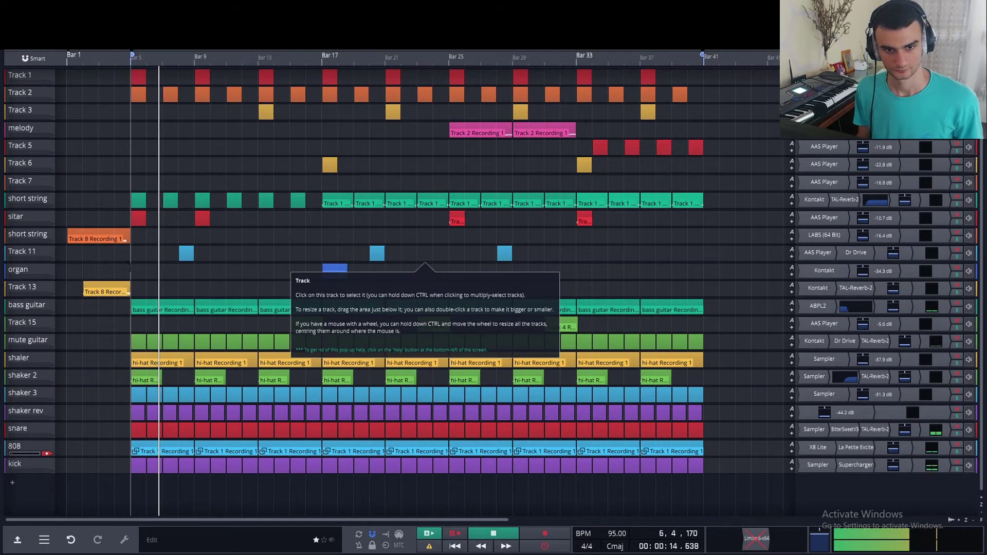
left_click(956, 435)
key("space")
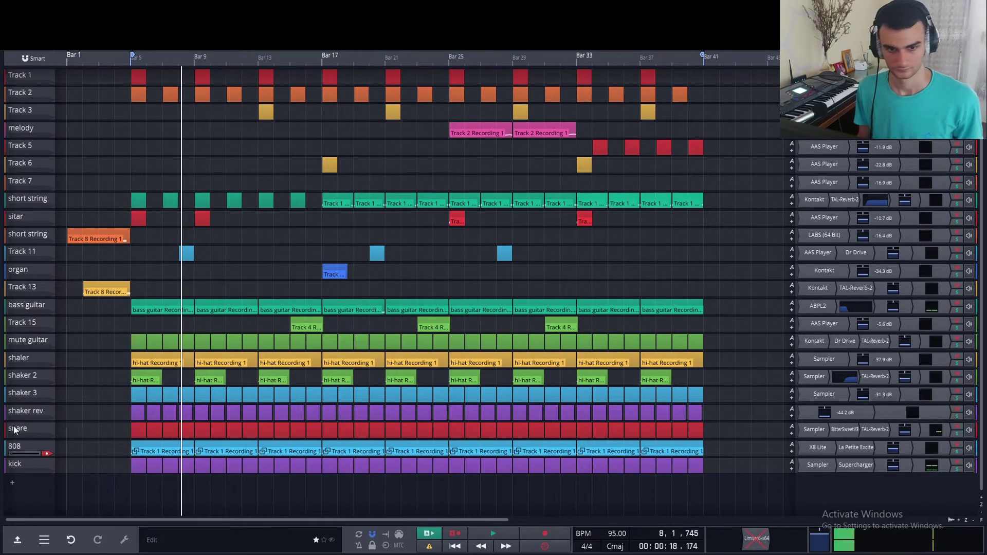
- Duplicate the snare track and mute the original
right_click(14, 425)
left_click(99, 230)
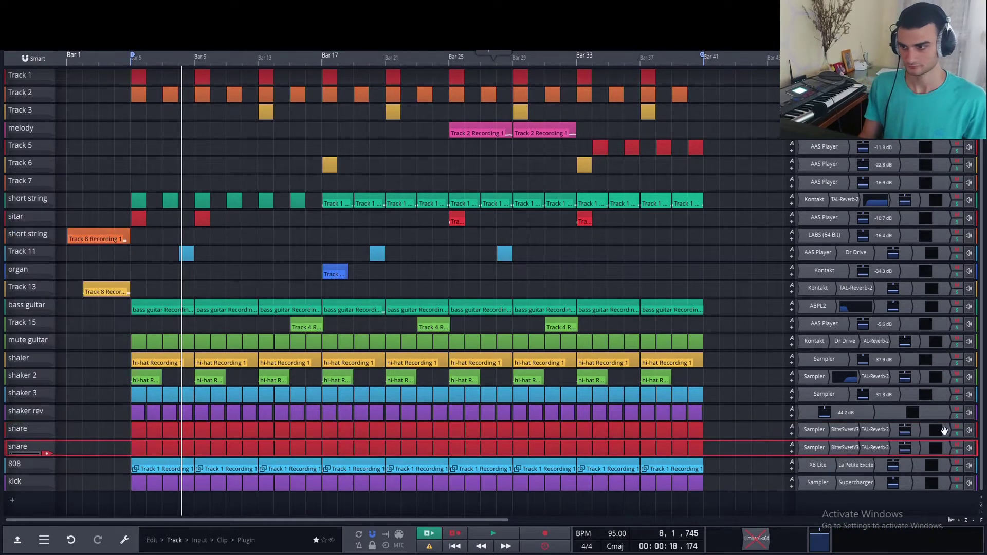
left_click(955, 428)
- Open the duplicate snare track's Sampler and disable that track's BitterSweet plugin
double_click(810, 448)
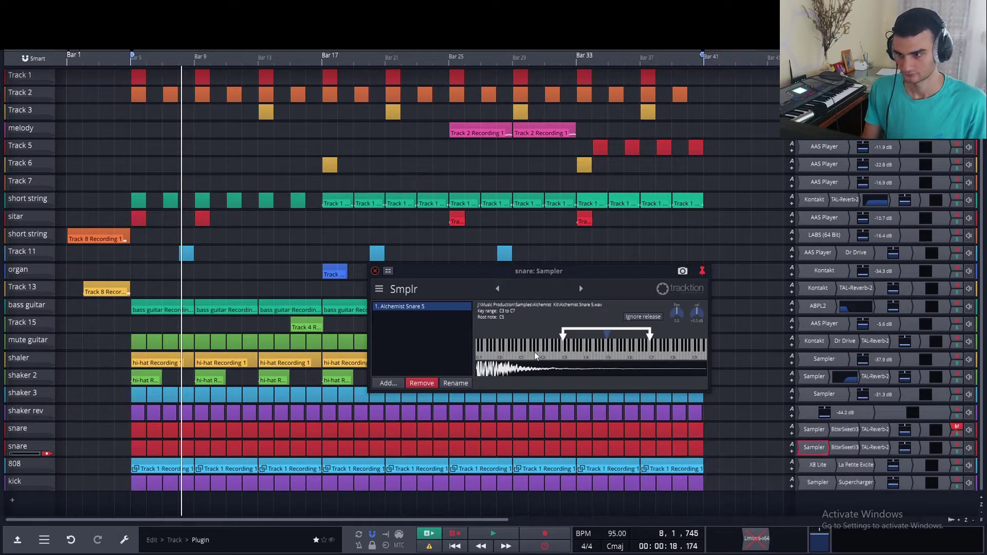
right_click(854, 447)
left_click(882, 257)
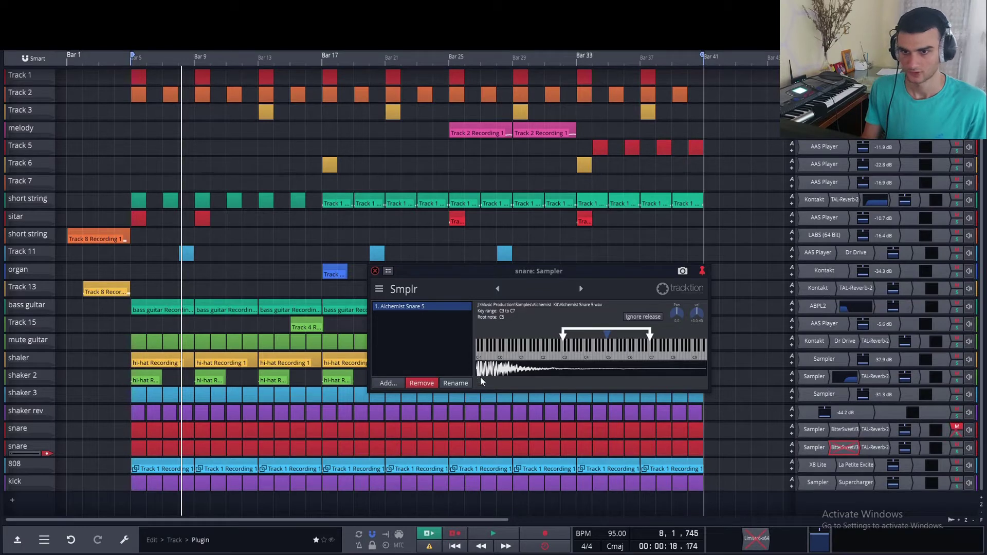
- Replace Alchemist Snare 5 with snare (2).wav in the duplicate snare track's Sampler
left_click(420, 384)
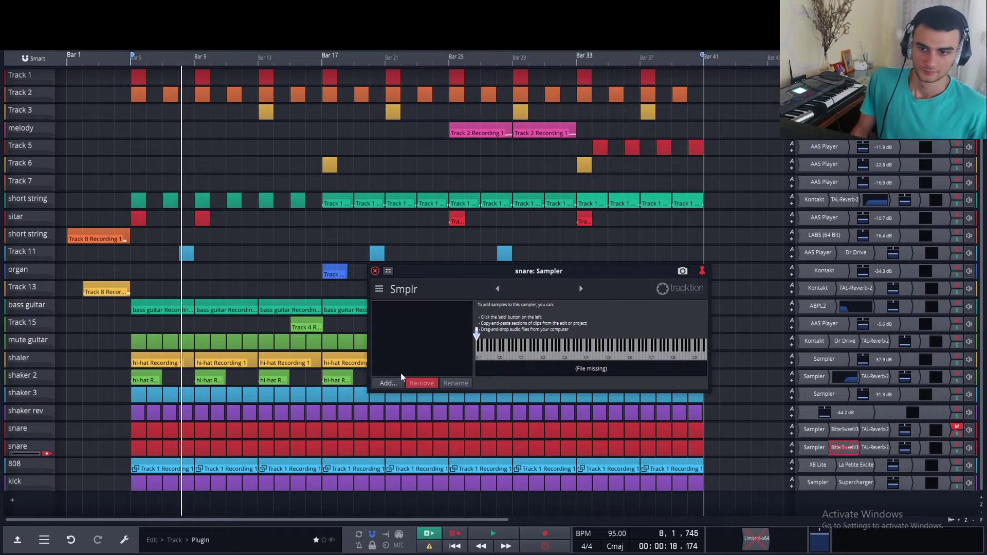
key("b")
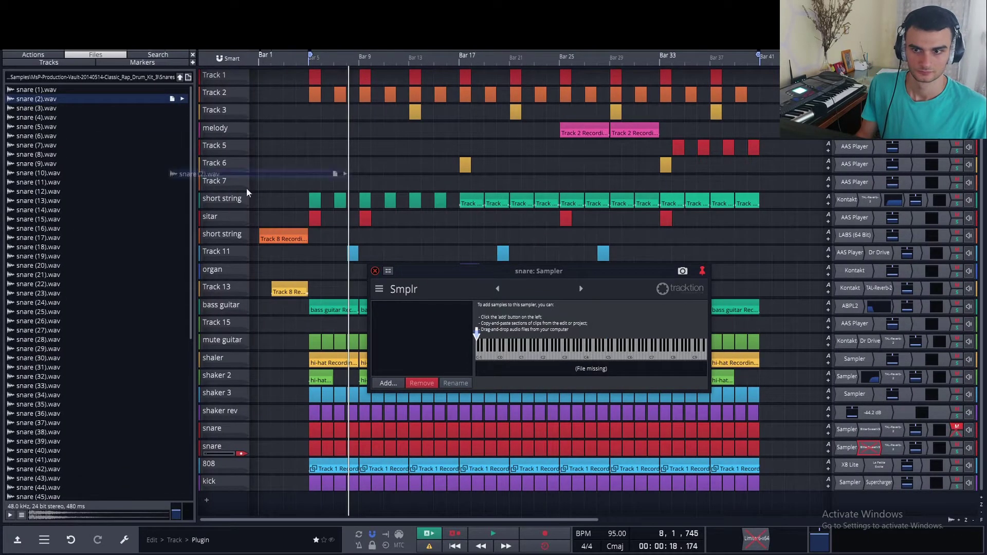
left_click_drag(246, 192, 419, 319)
key("b")
- Play the mix with the new snare and check the duplicate snare track's bar 5 clip in the note editor
key("space")
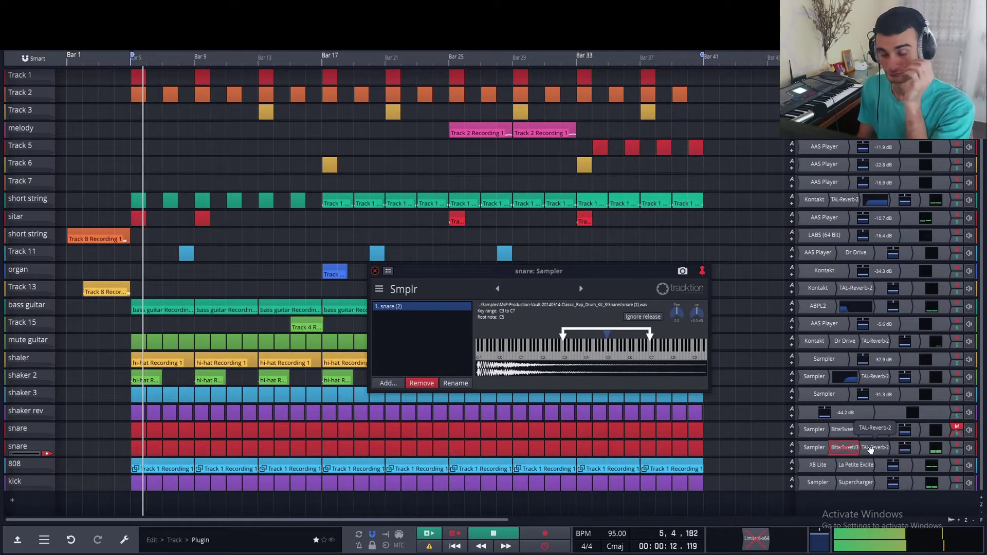
double_click(137, 449)
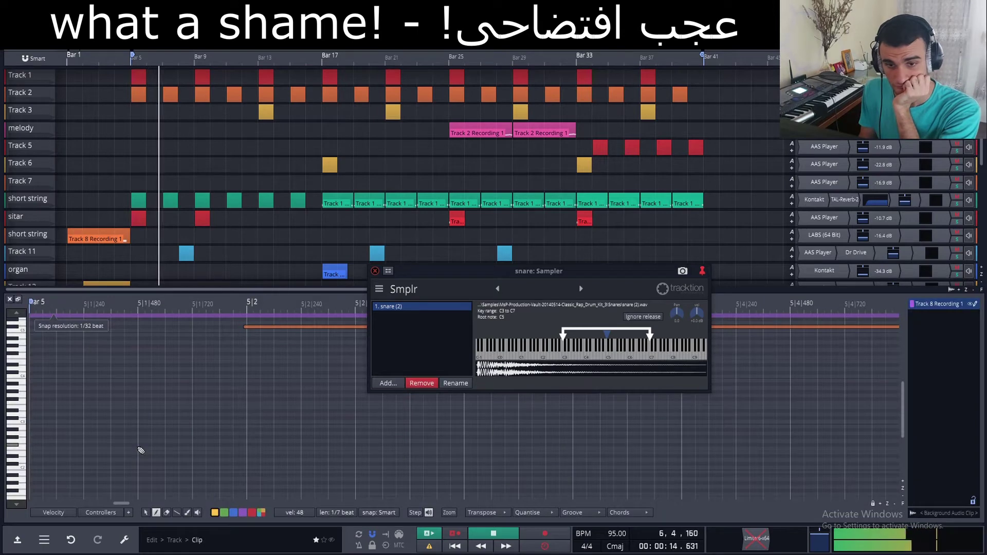
left_click(9, 300)
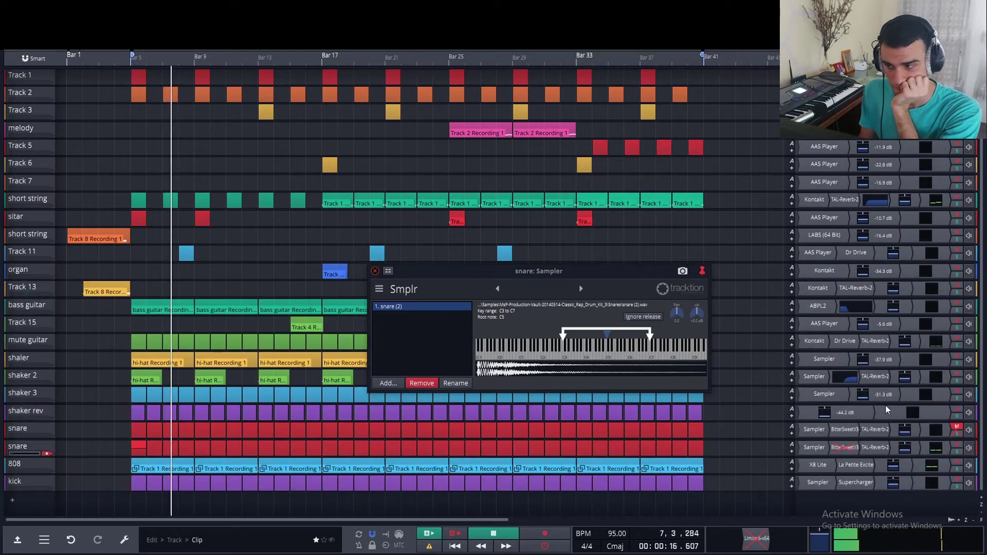
- Compare the duplicate snare in the playing mix with its BitterSweet plugin enabled and disabled
left_click(908, 449)
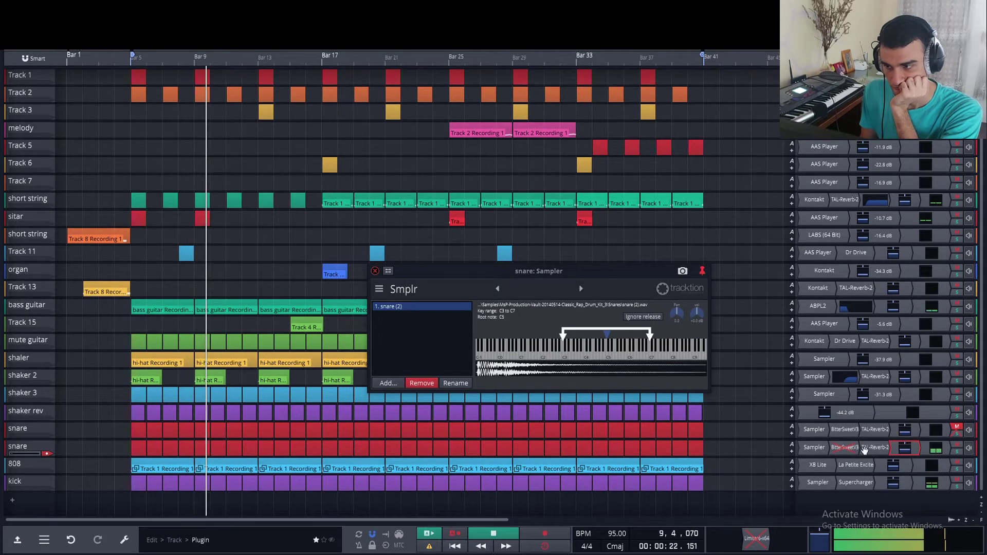
right_click(844, 449)
left_click(882, 257)
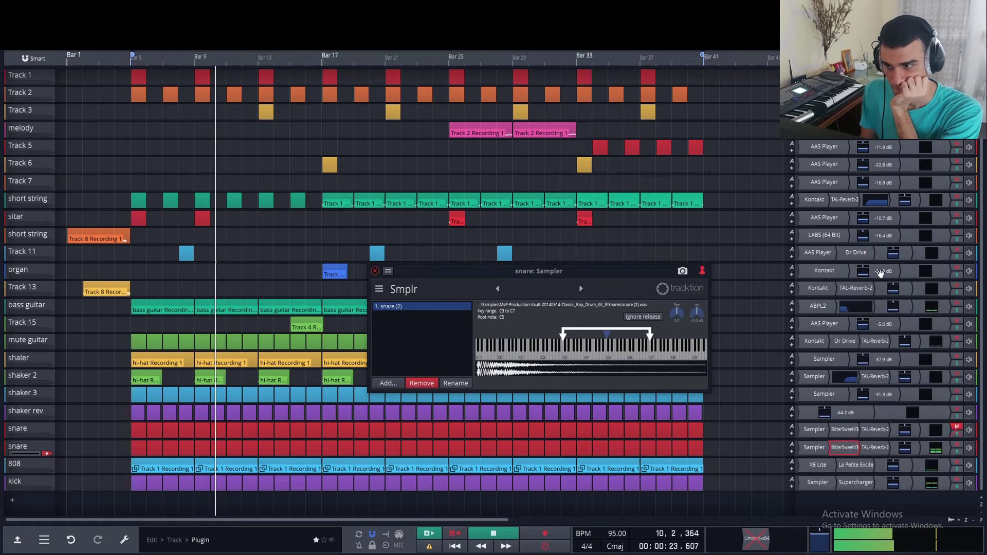
right_click(852, 448)
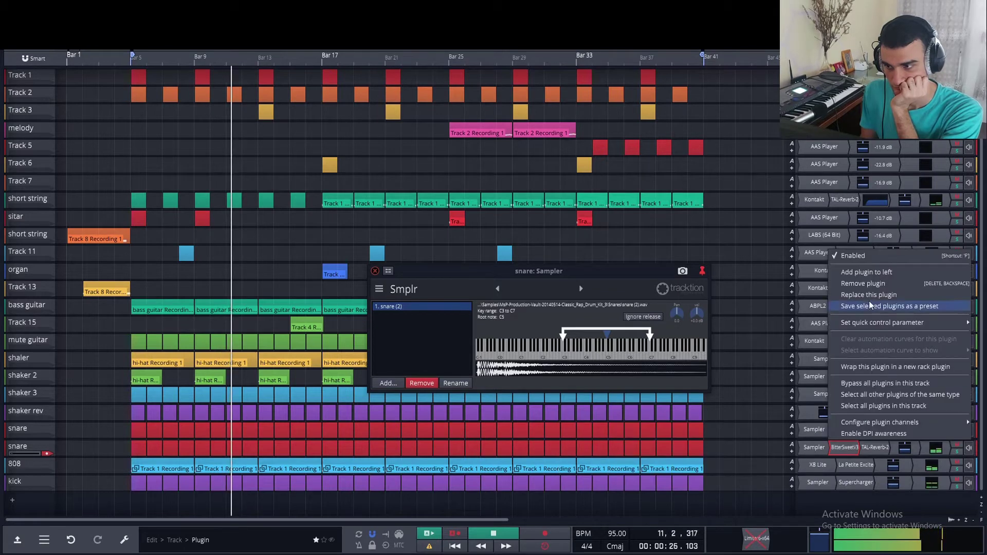
left_click(871, 258)
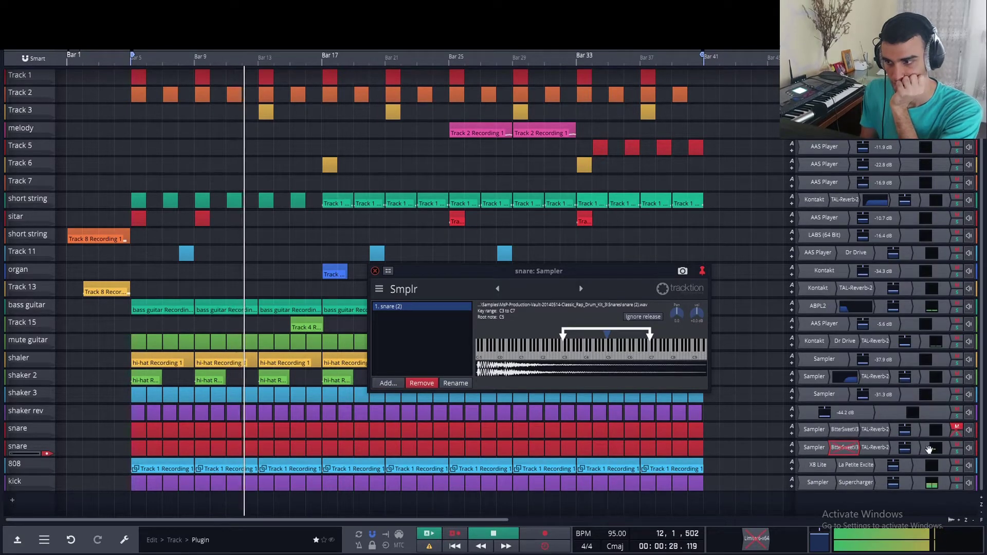
- Compare the original and duplicate snares by swapping their mutes during playback, leave the original muted, and stop playback
left_click(956, 445)
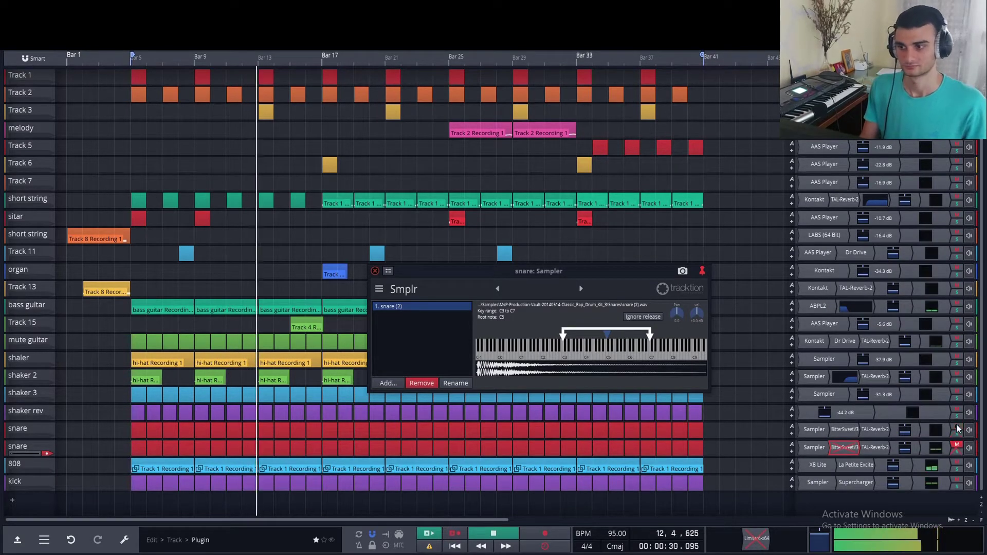
left_click(957, 427)
left_click(957, 445)
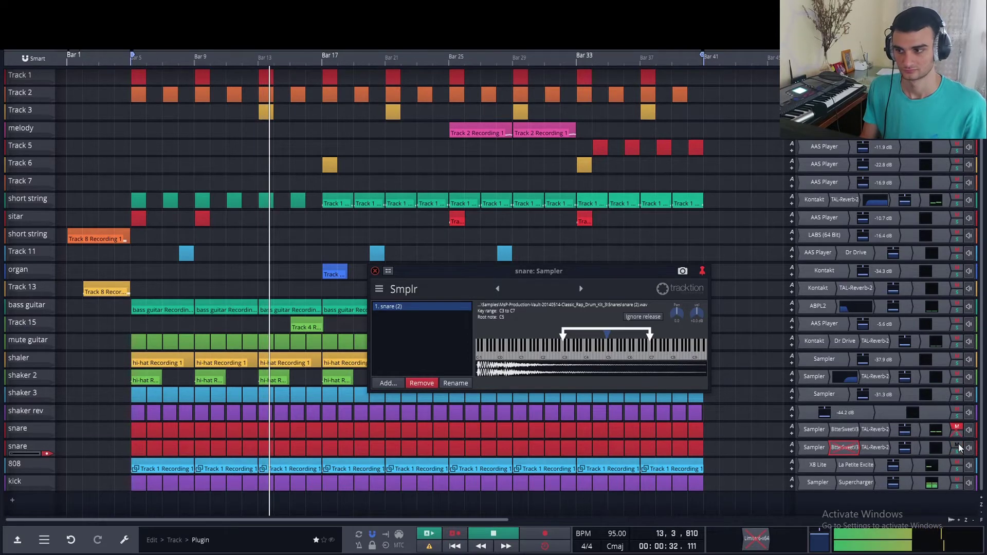
key("space")
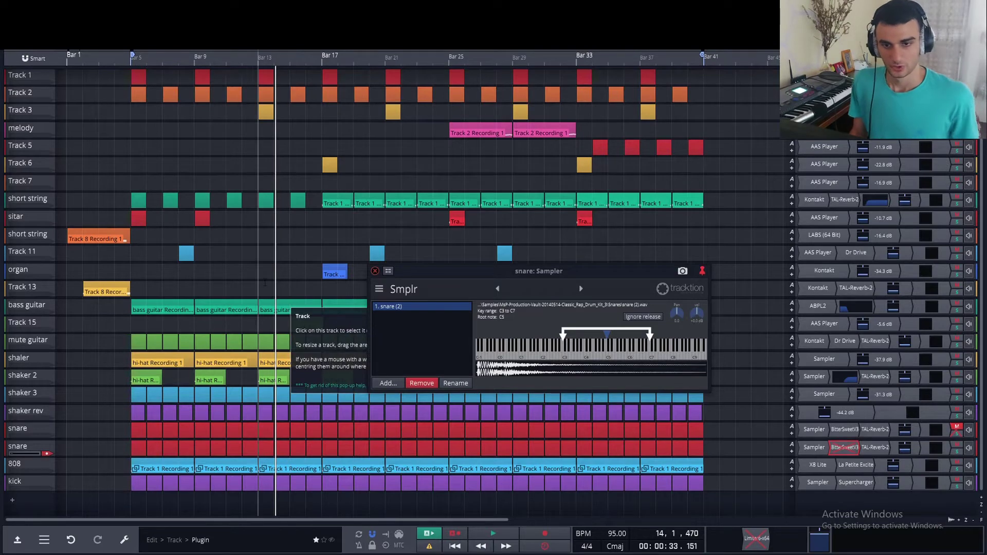
- Audition snare (3) through snare (6) and replace snare (2) with snare (5).wav in the duplicate snare's Sampler
left_click(1, 203)
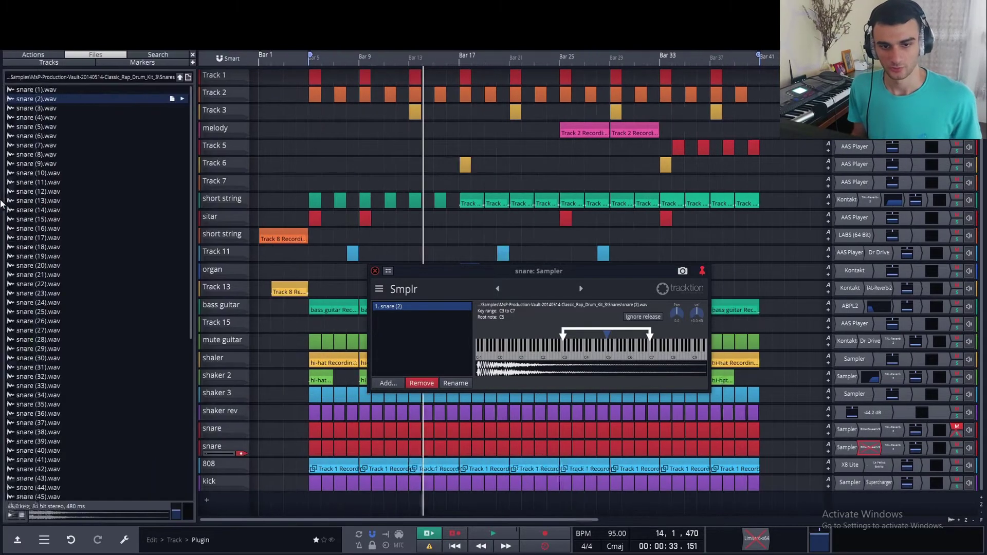
left_click(49, 109)
left_click(51, 117)
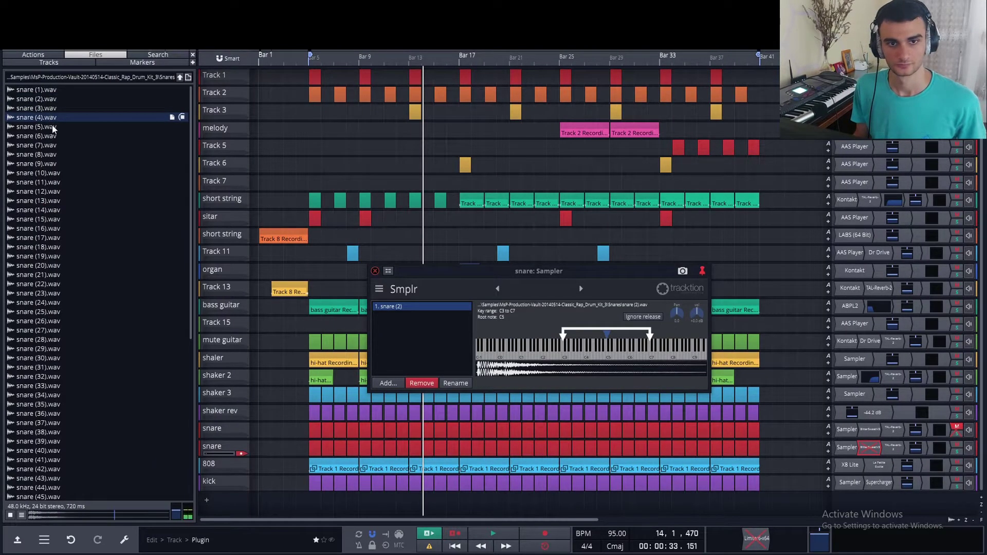
left_click(52, 126)
left_click(50, 135)
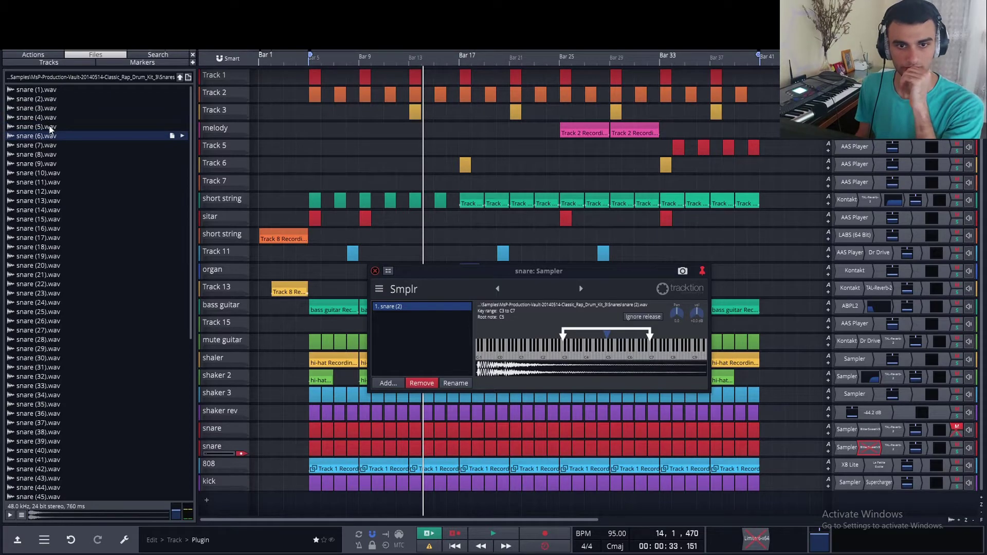
left_click(50, 127)
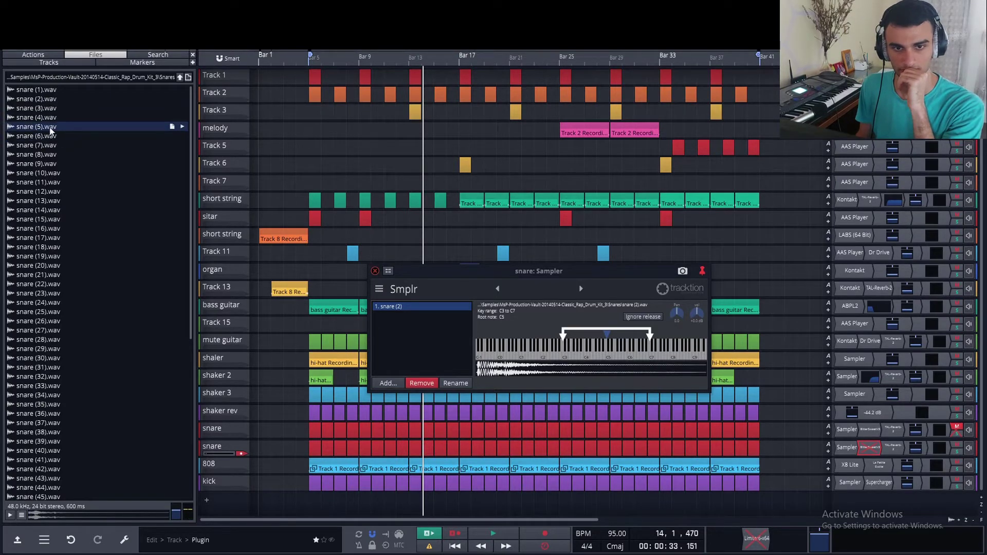
left_click_drag(50, 131, 443, 327)
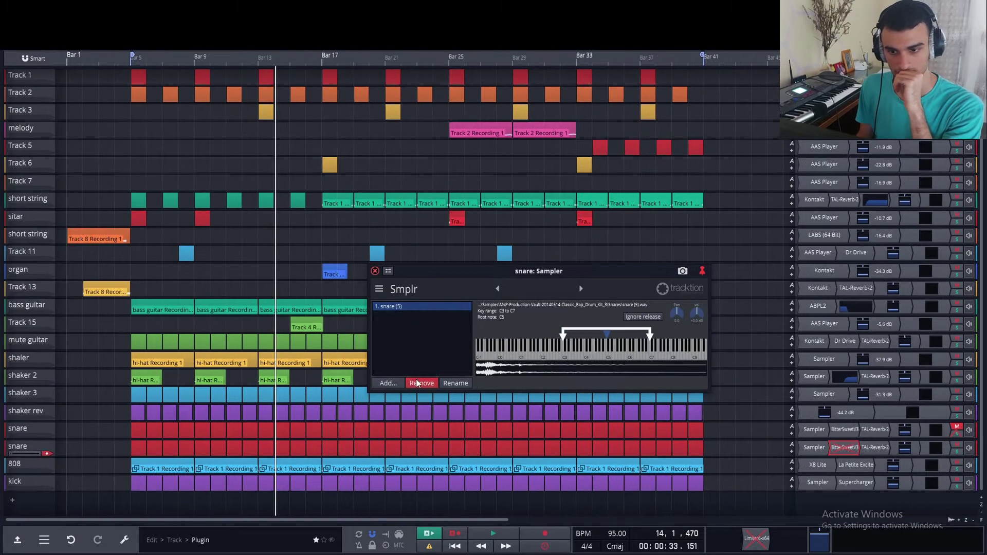
- Play the mix, try BitterSweet on the duplicate snare with its amount turned slightly toward Bitter, and disable the plugin again
key("space")
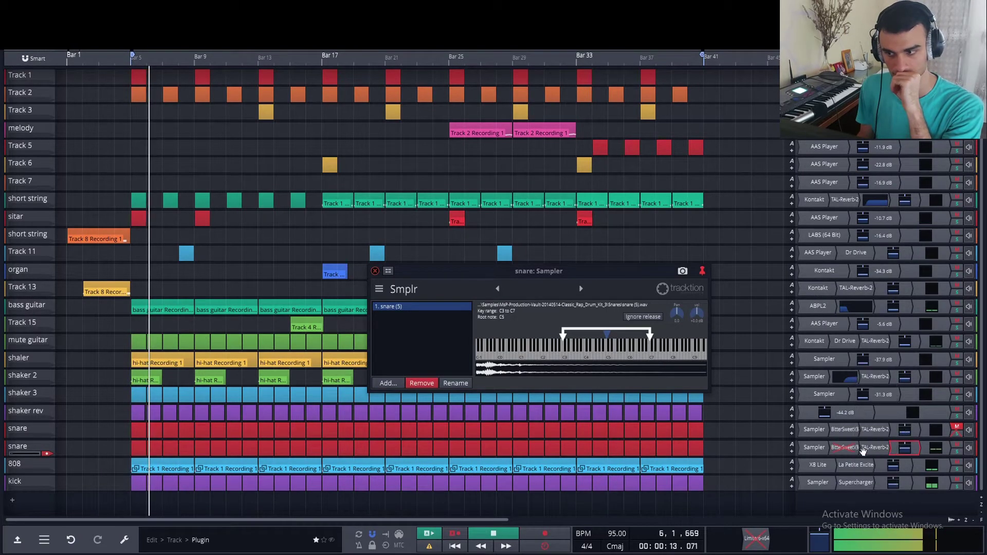
right_click(874, 257)
left_click(874, 257)
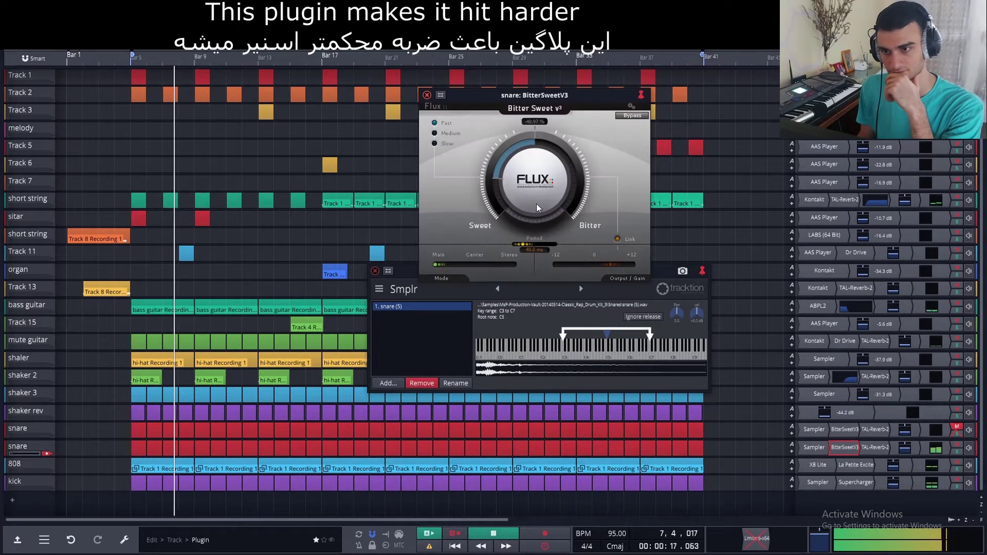
left_click_drag(535, 163, 531, 152)
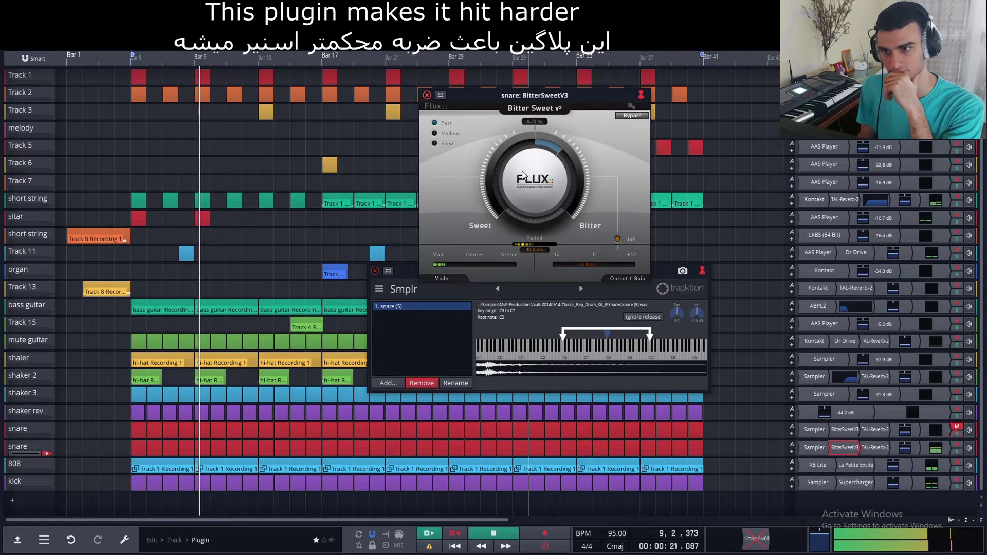
right_click(830, 252)
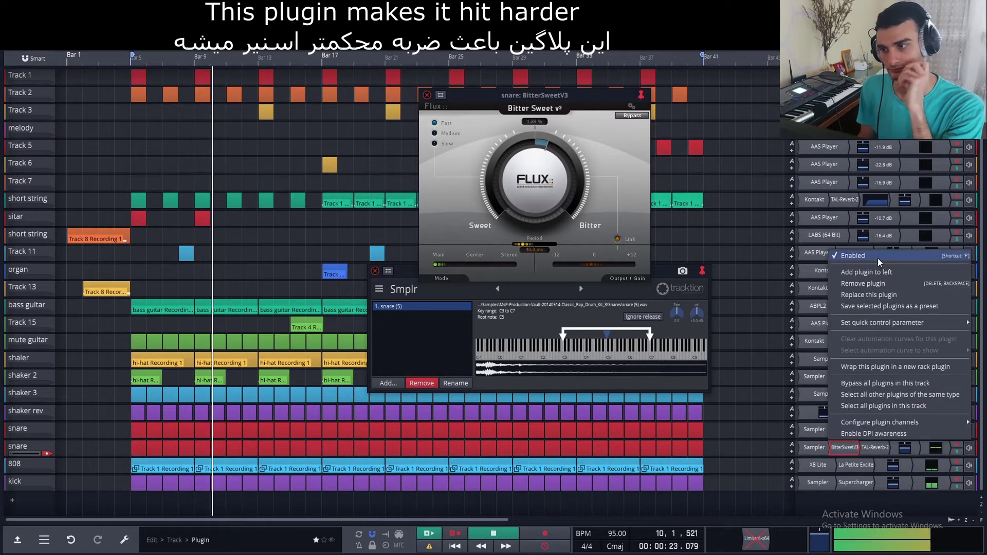
left_click(878, 258)
- Adjust the duplicate snare track's volume and disable its TAL-Reverb-2 plugin
left_click(913, 461)
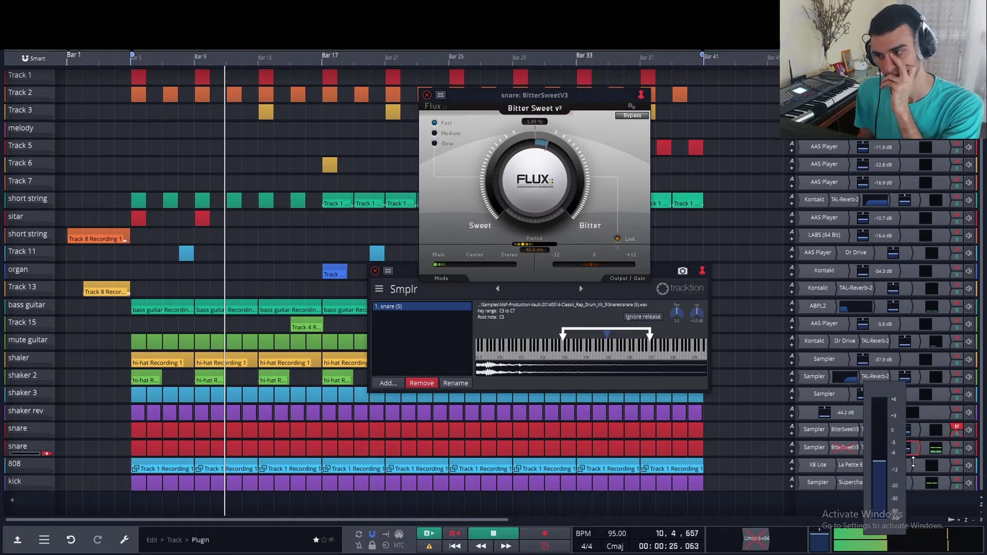
right_click(878, 450)
left_click(886, 254)
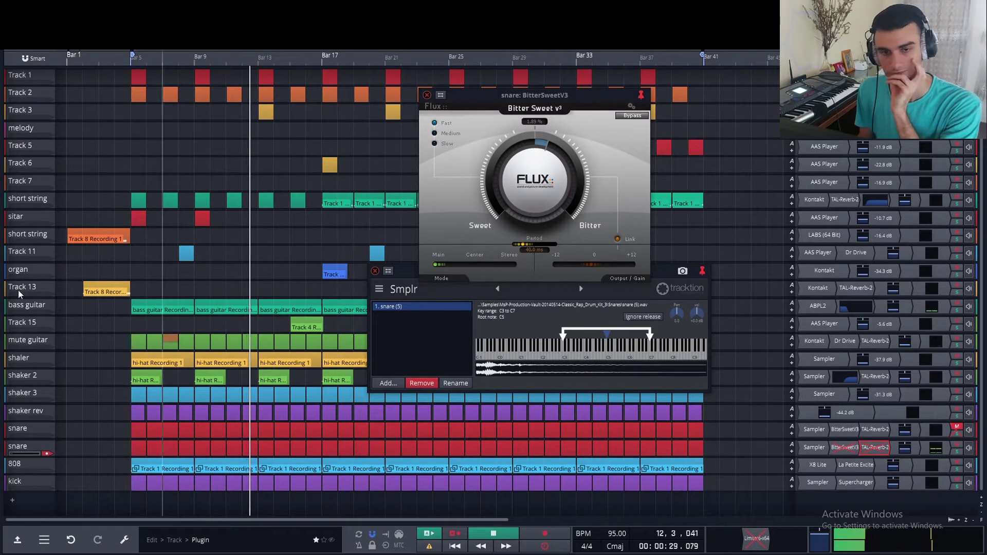
- Replace snare (5) with snare (6).wav in the duplicate snare track's Sampler
mouse_move(1, 261)
left_click_drag(40, 137, 410, 371)
left_click(416, 384)
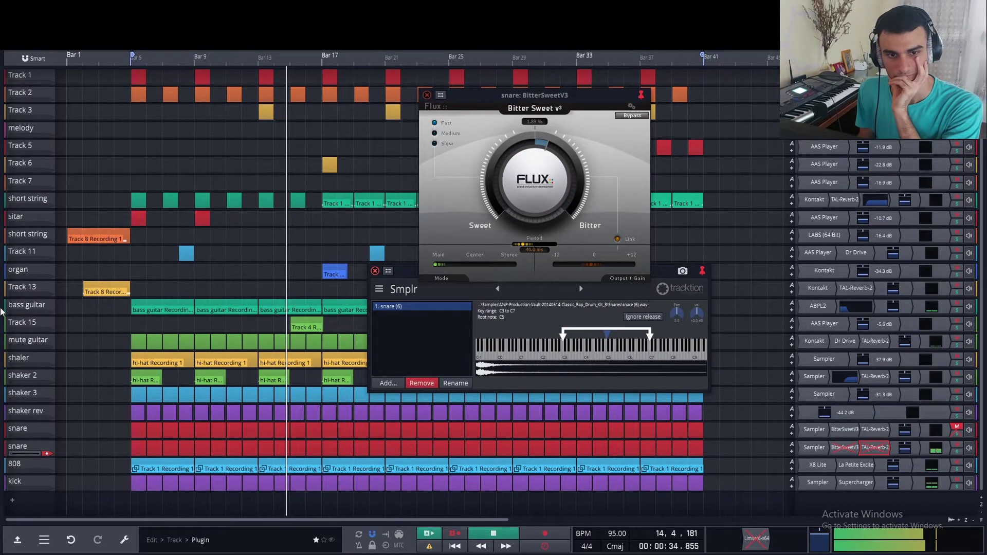
- Audition further snare samples and replace snare (6) with snare (7).wav in the duplicate snare track's Sampler
mouse_move(2, 313)
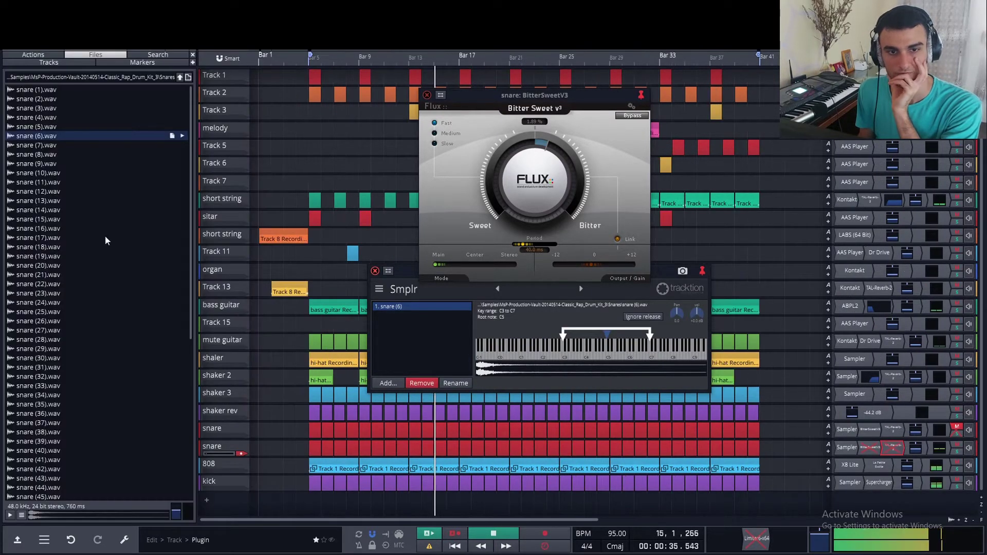
left_click(53, 142)
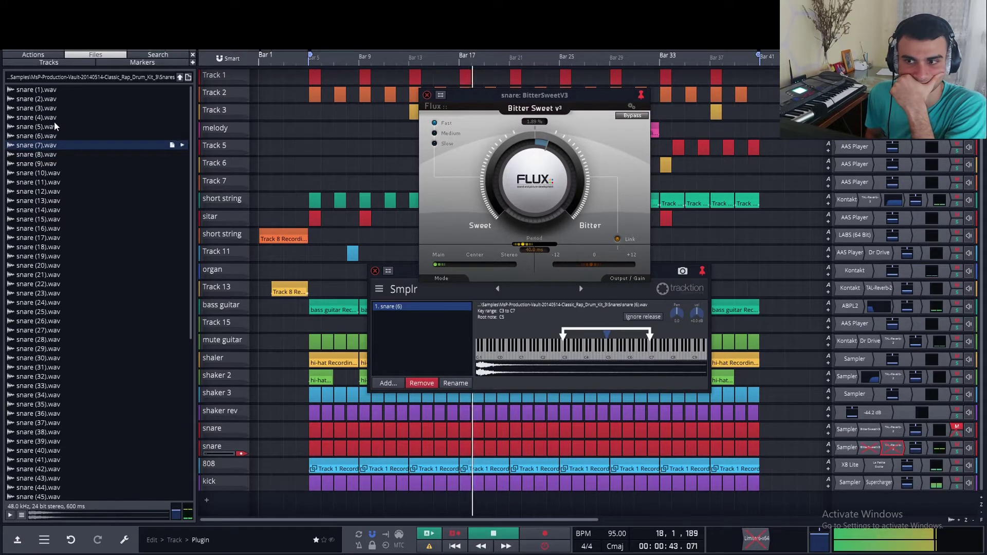
key("Down")
key("Up")
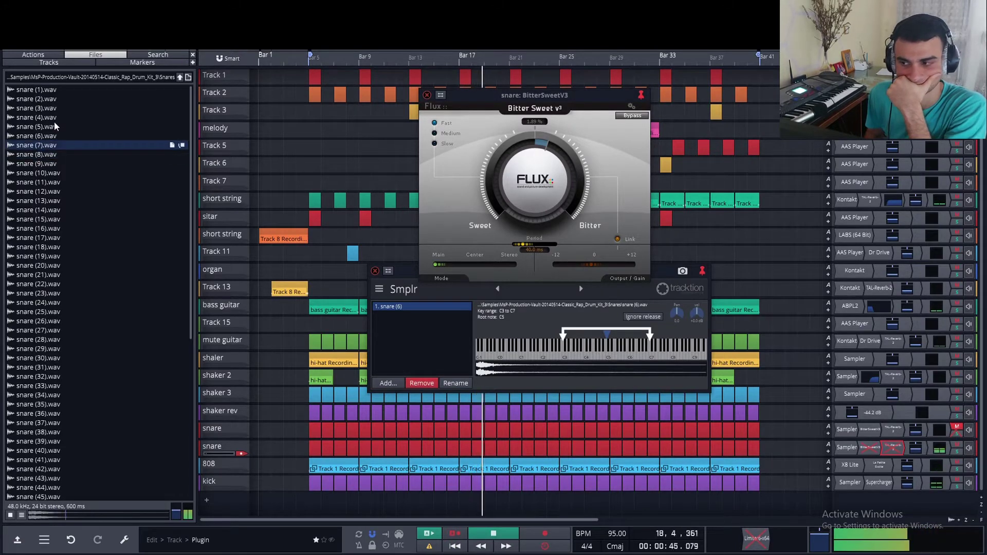
left_click(422, 383)
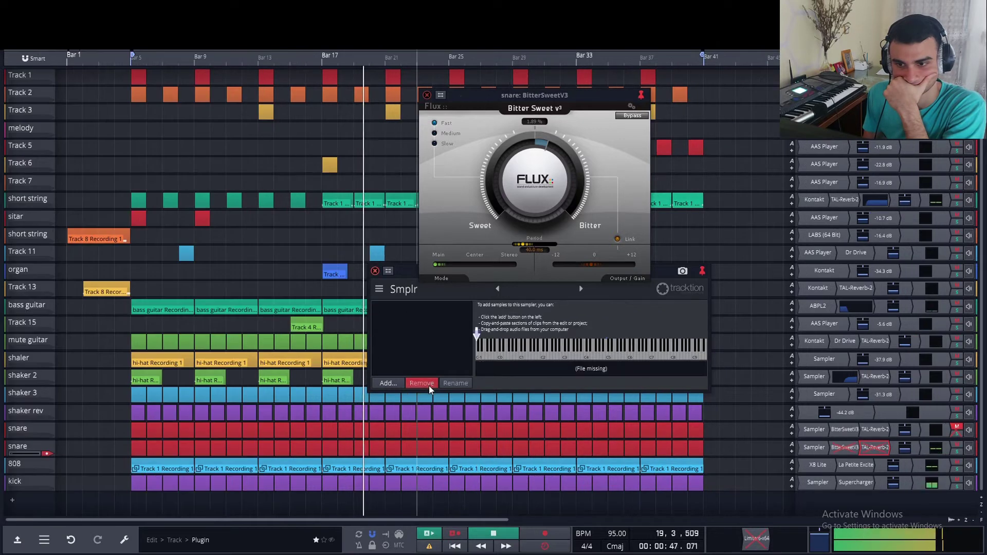
left_click_drag(40, 146, 402, 346)
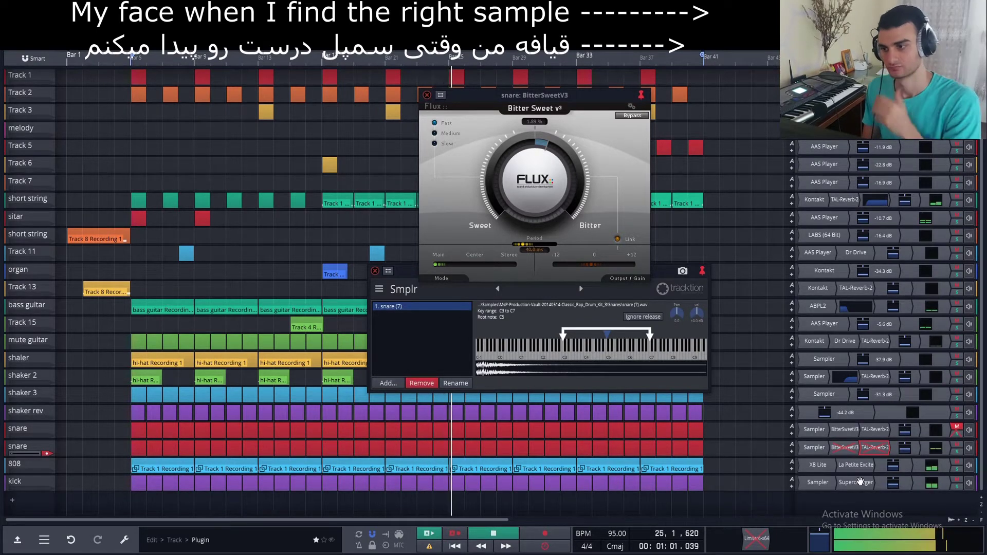
- Add La Petite Excite to the end of the duplicate snare's plugin chain, with High about 1.68 and Output about -0.42
left_click_drag(877, 458, 889, 447)
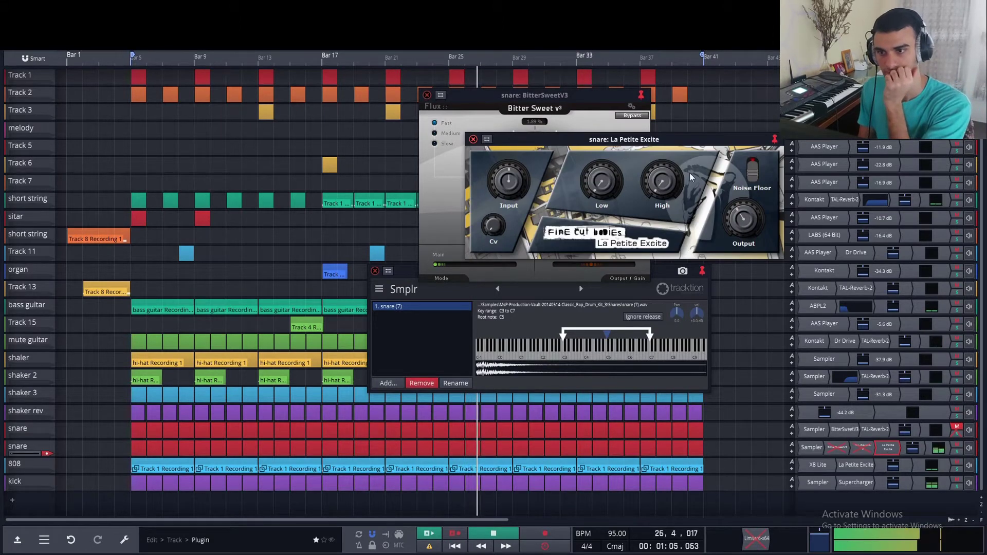
left_click_drag(658, 183, 658, 195)
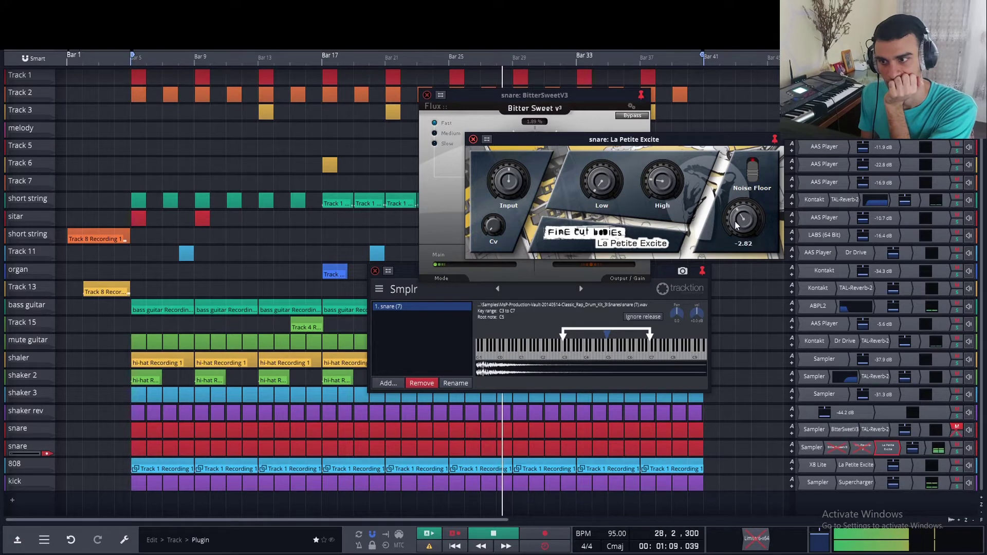
left_click_drag(735, 220, 735, 212)
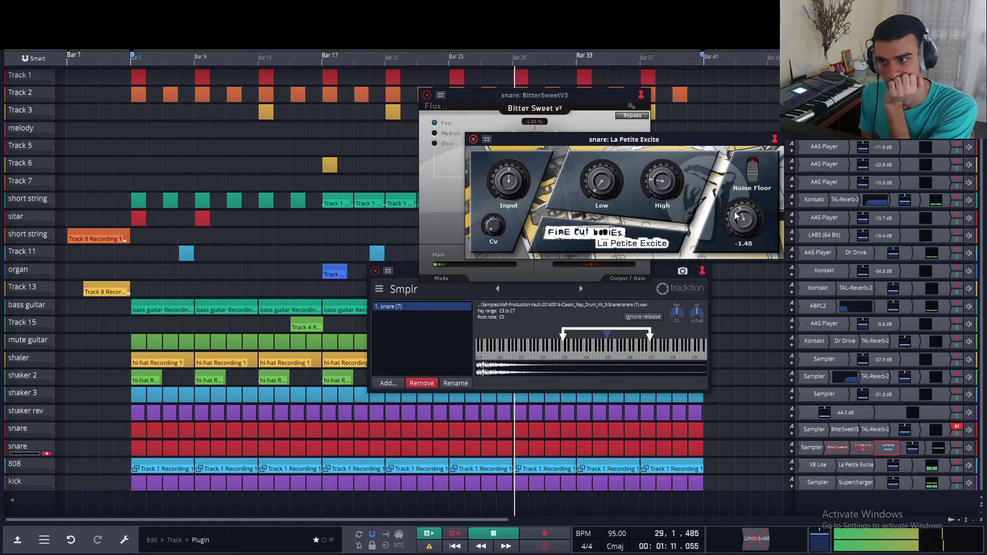
scroll(732, 211, "up", 2)
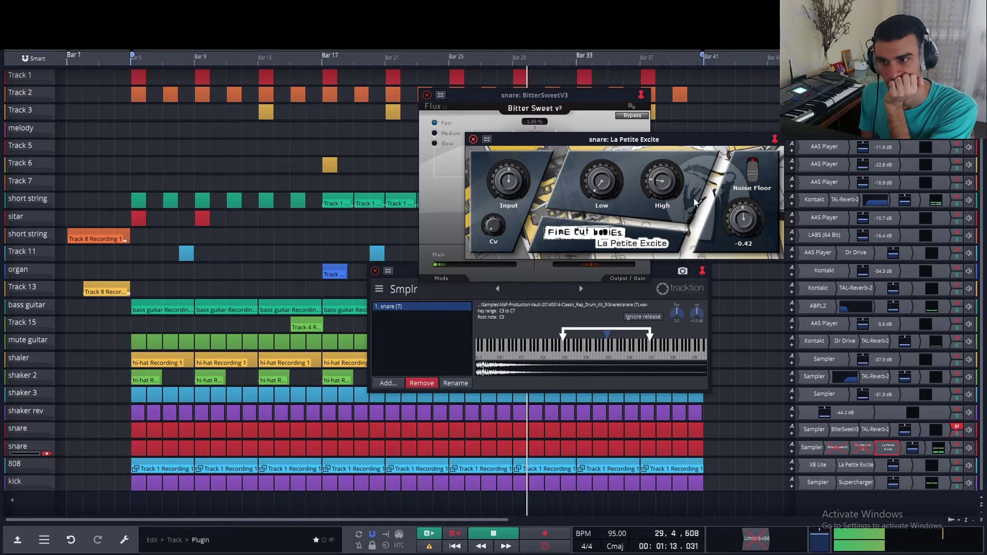
scroll(670, 199, "down", 2)
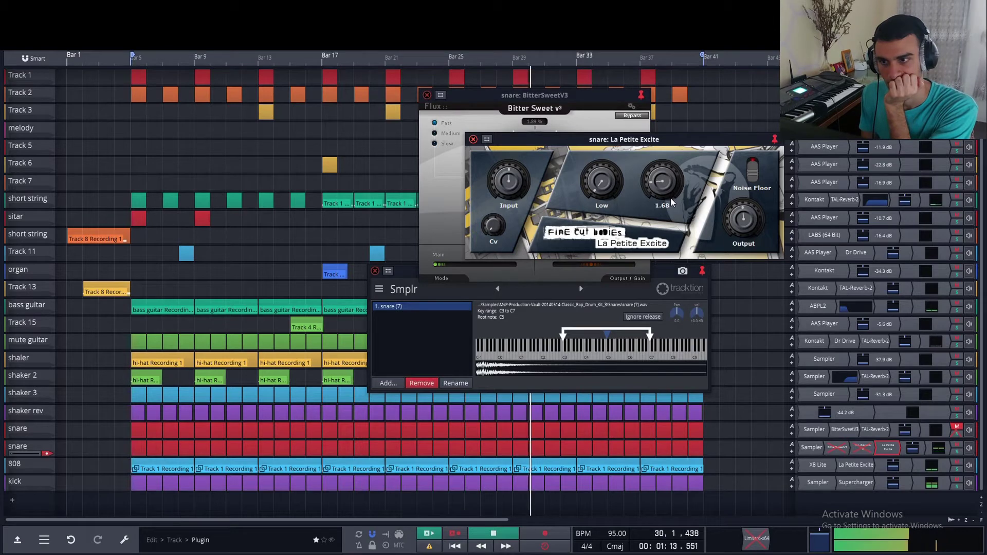
- Re-enable the duplicate snare's TAL-Reverb-2 and set its room size to 0.40 and wet level to -35.8 dB
right_click(874, 448)
left_click(879, 257)
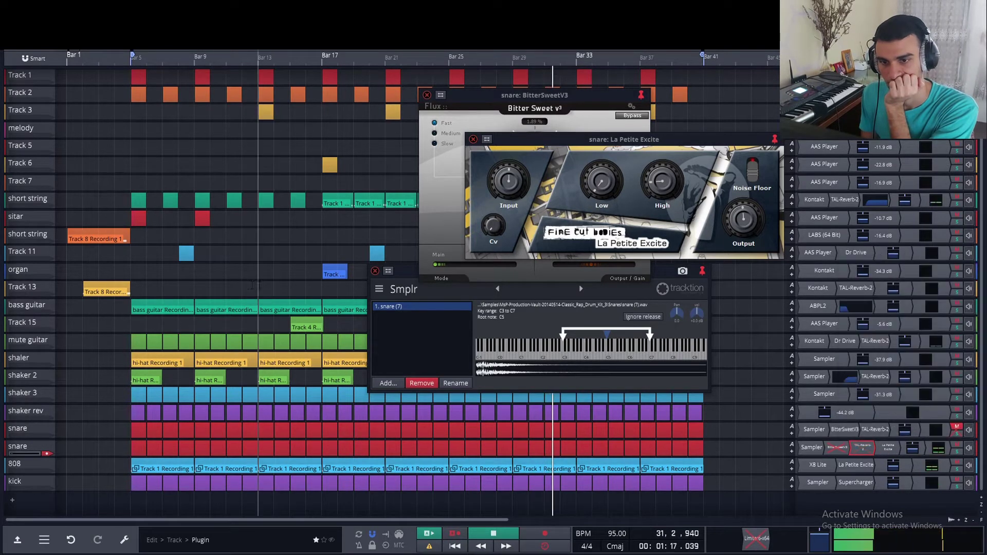
left_click(191, 285)
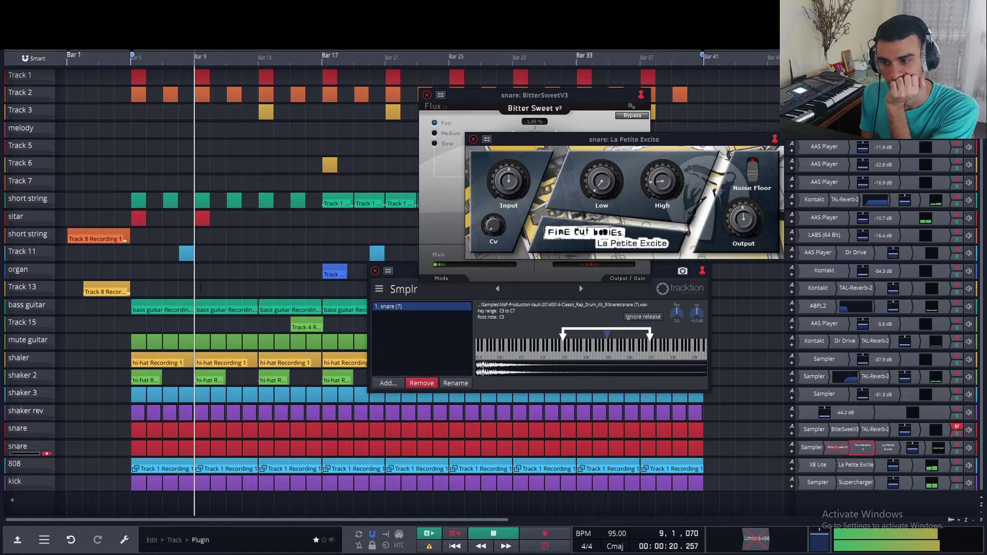
double_click(857, 448)
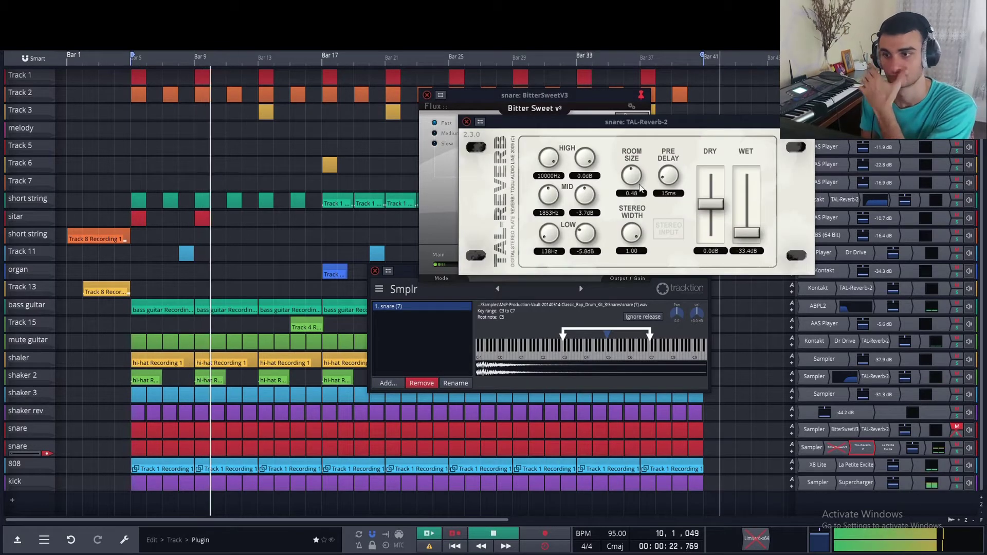
left_click_drag(751, 234, 751, 235)
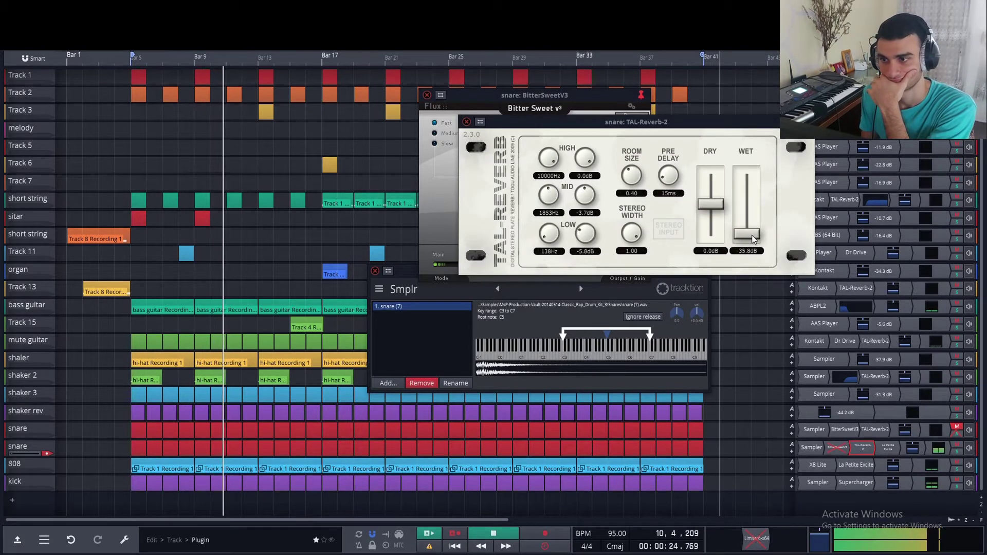
left_click(466, 123)
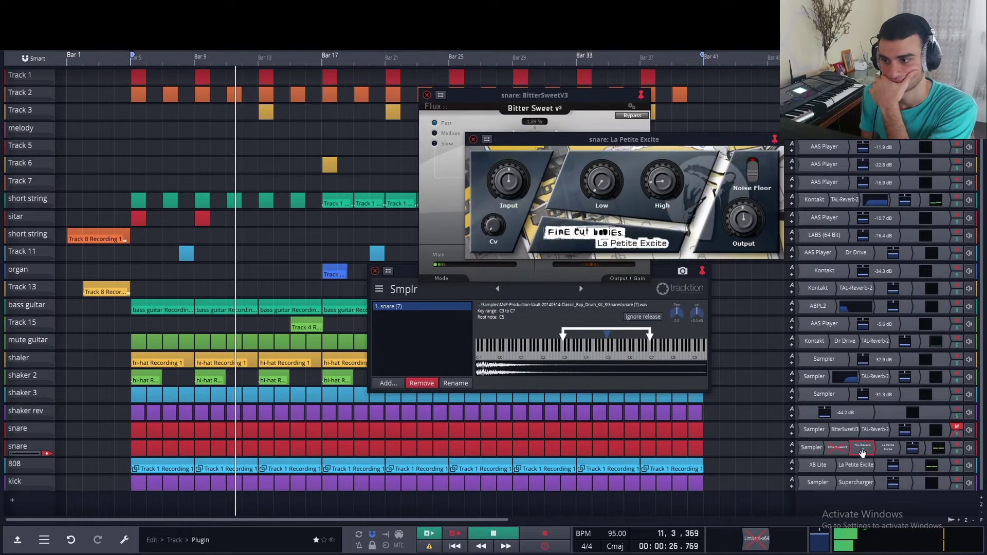
- Disable the duplicate snare track's TAL-Reverb-2 plugin again while the mix plays
right_click(862, 450)
left_click(905, 256)
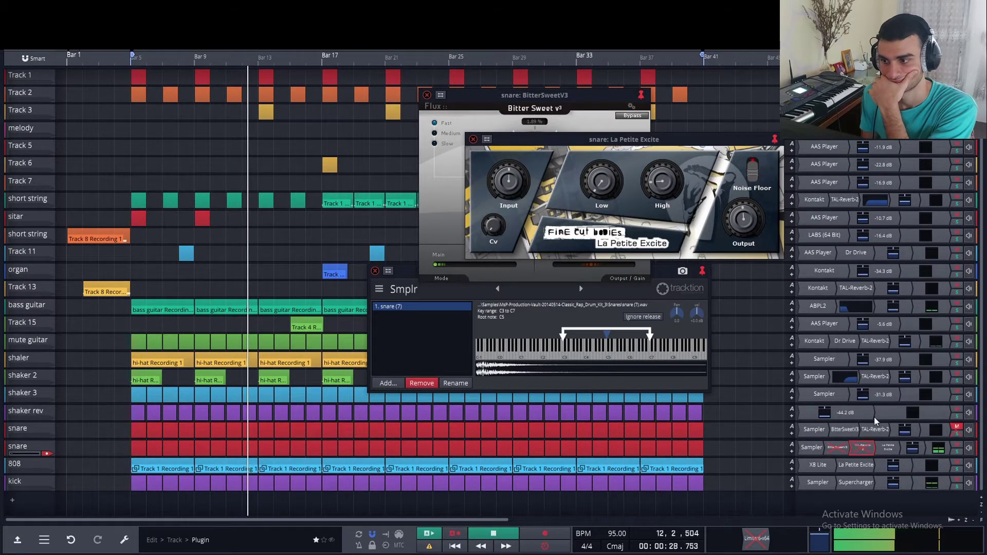
- Re-enable the duplicate snare's TAL-Reverb-2, then compare the snare with La Petite Excite disabled and enabled, readjusting its High control
right_click(862, 446)
left_click(885, 261)
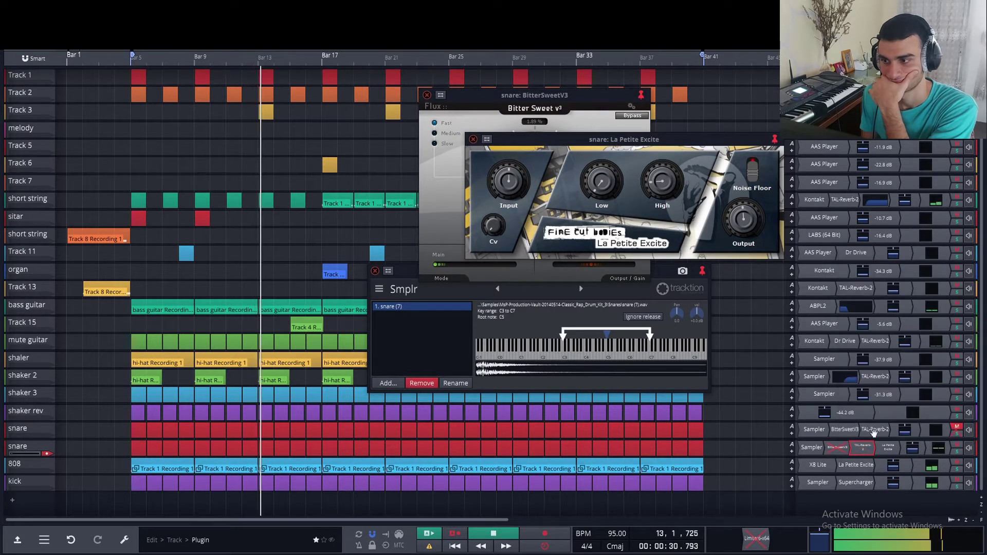
right_click(885, 447)
left_click(885, 257)
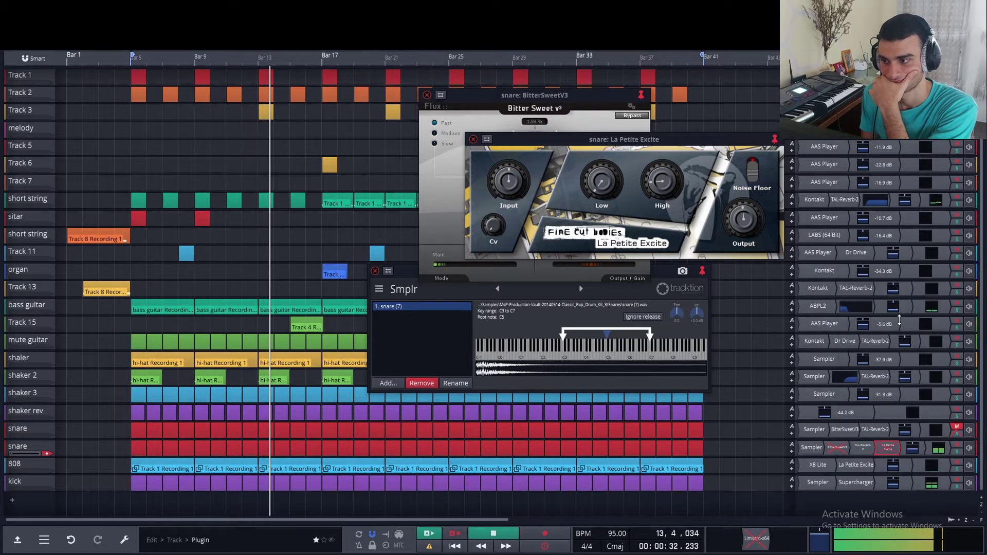
right_click(885, 447)
left_click(884, 256)
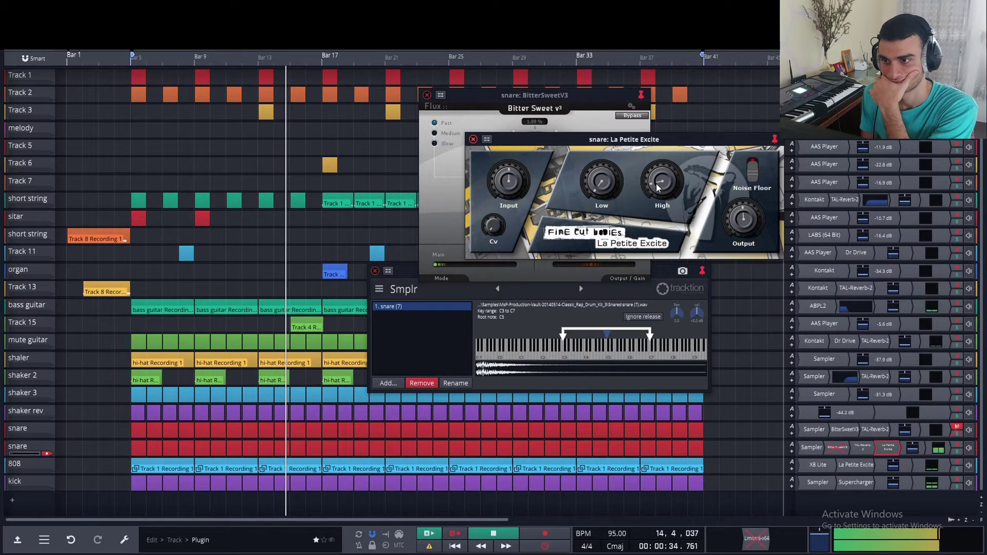
left_click_drag(657, 184, 658, 181)
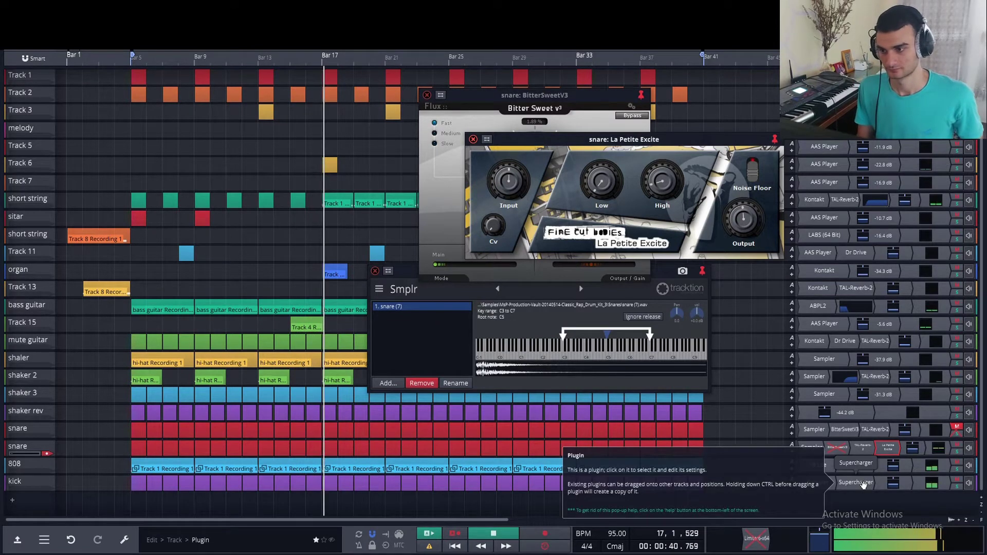
- Copy the kick's Supercharger onto the duplicate snare before La Petite Excite and set its output to -3.0 dB
left_click_drag(863, 486, 879, 447)
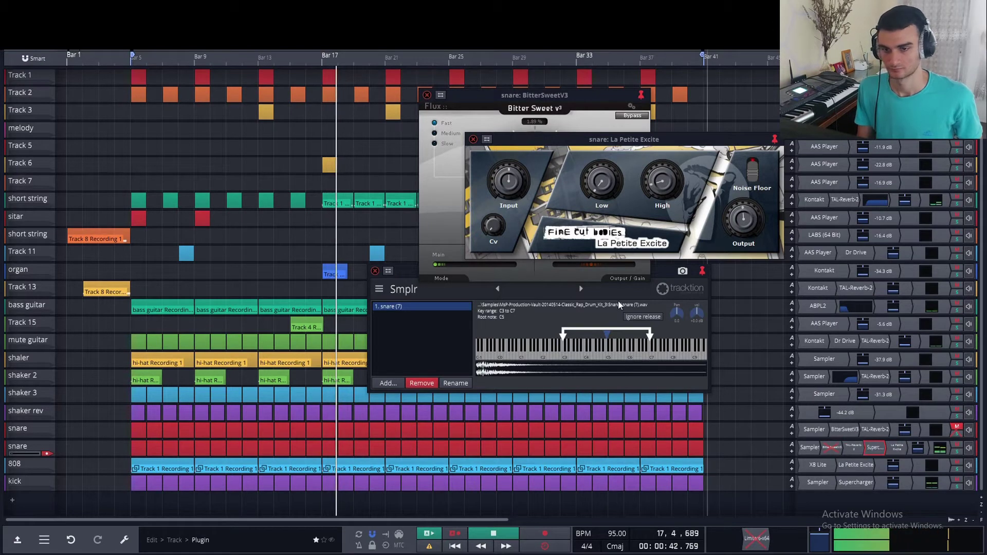
left_click(473, 139)
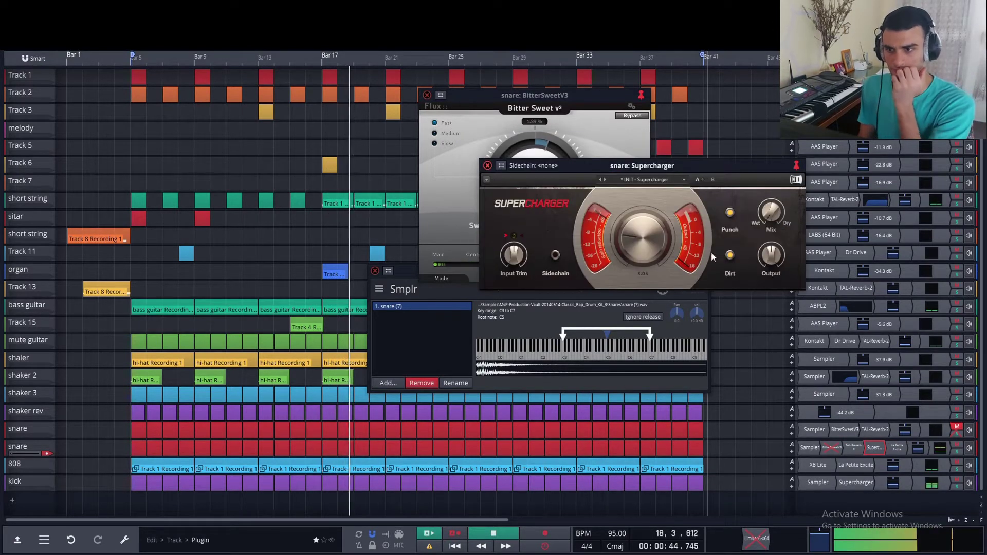
left_click_drag(766, 251, 765, 256)
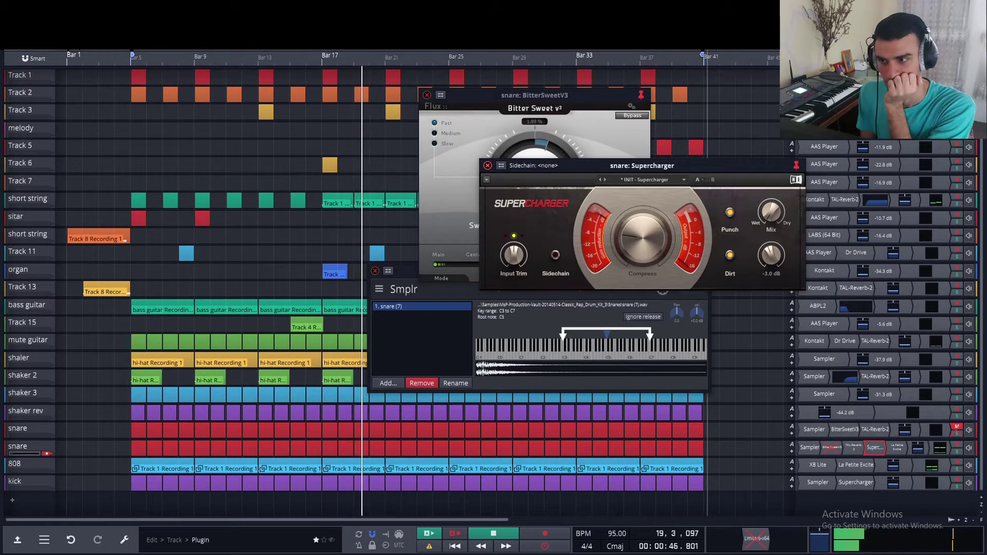
mouse_move(630, 250)
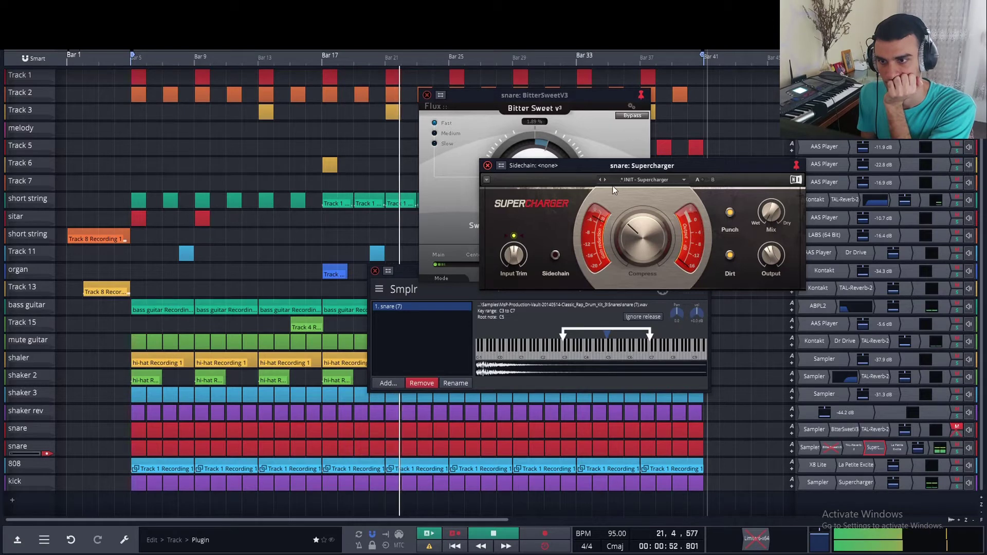
left_click(487, 165)
- Reduce the High amount of the duplicate snare's La Petite Excite to about 0.41 and close the plugin
double_click(897, 447)
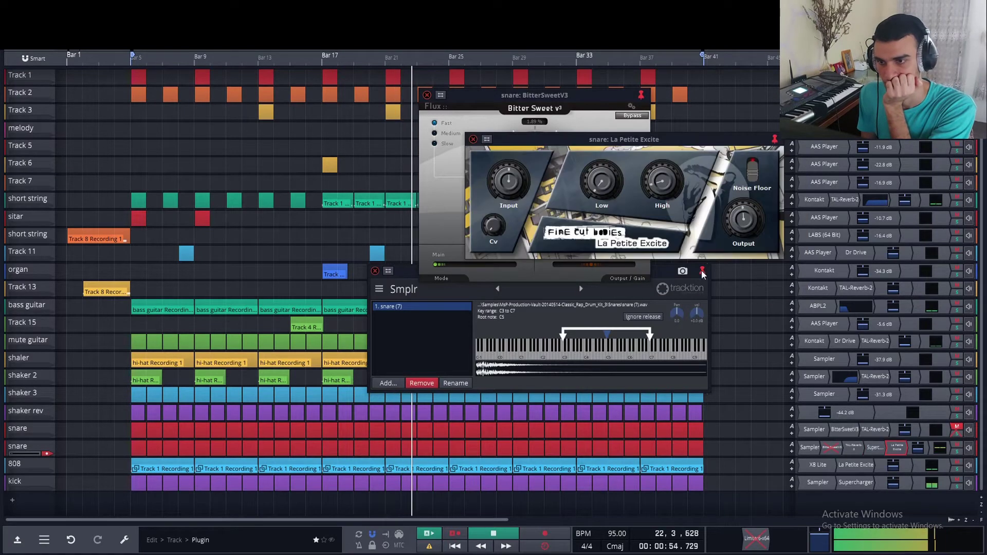
left_click(655, 175)
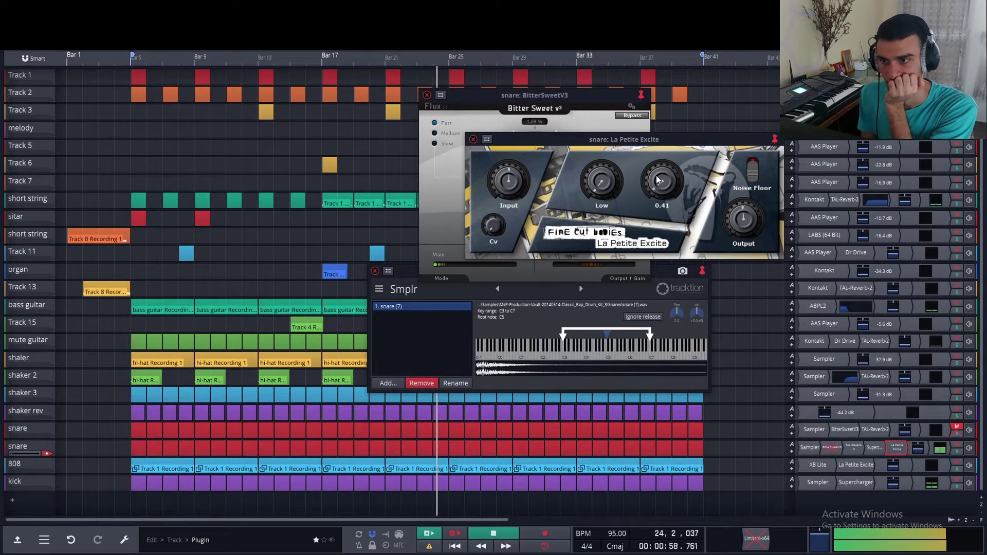
left_click_drag(656, 175, 657, 175)
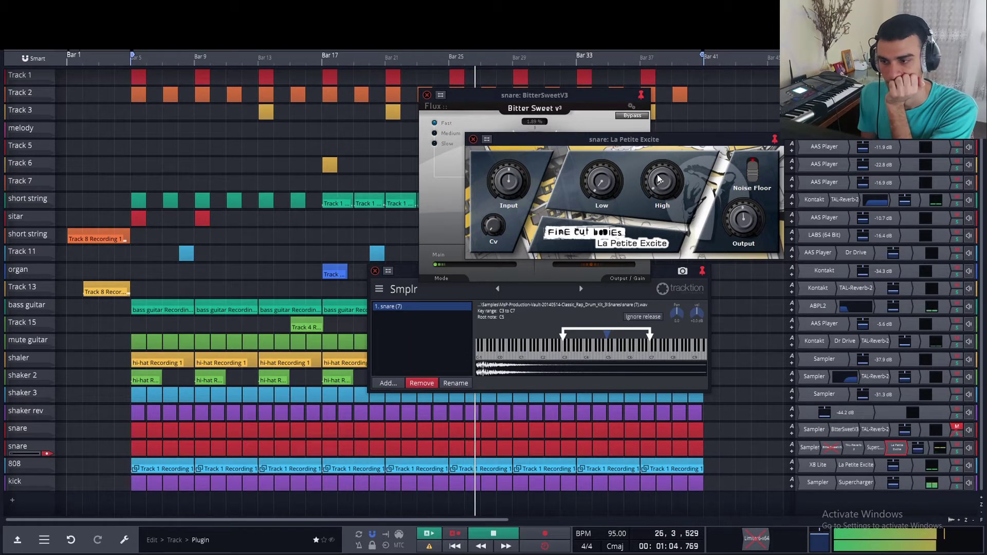
left_click(476, 140)
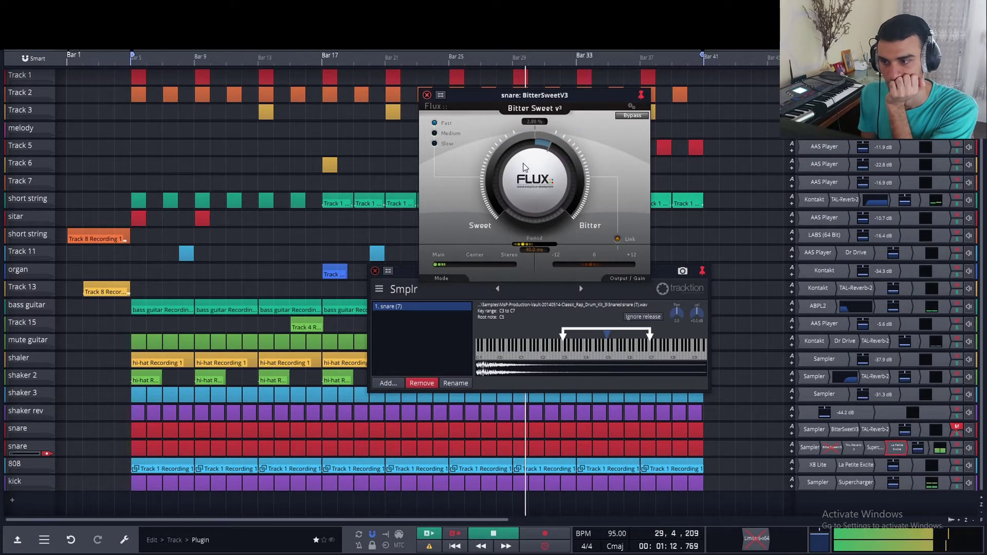
- Enable the duplicate snare's BitterSweetV3, try amounts between -100% and the Bitter side, and settle on about 17.4% Bitter
right_click(841, 431)
left_click(810, 255)
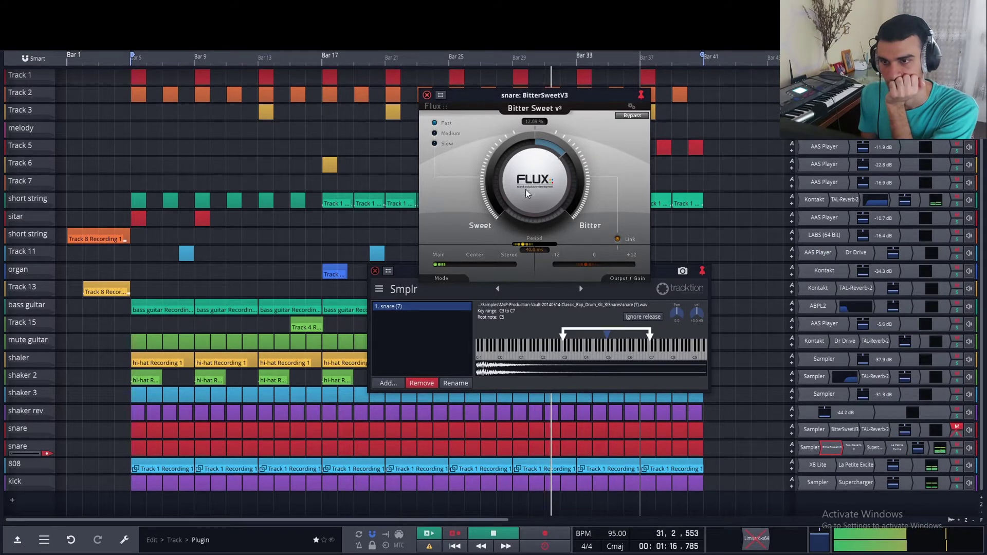
left_click_drag(525, 190, 514, 175)
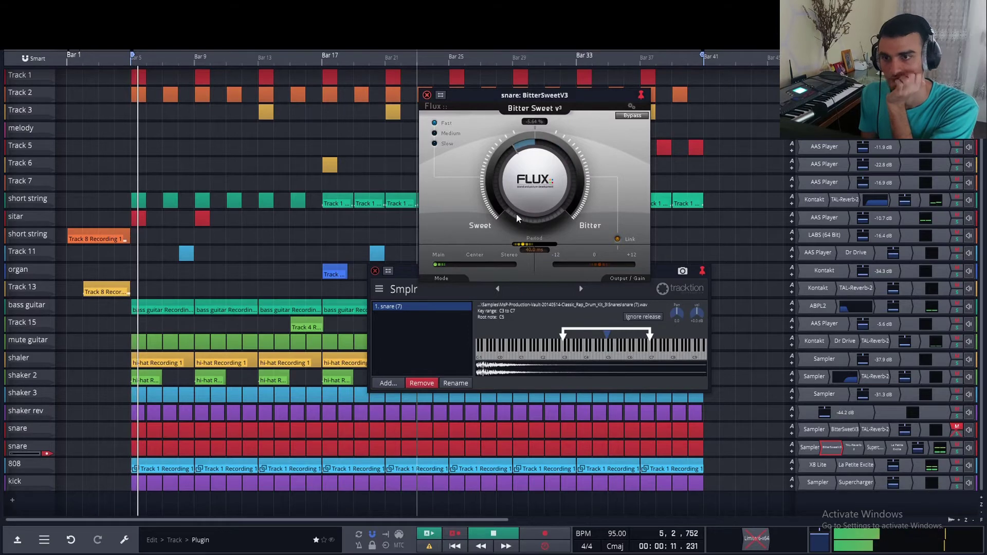
left_click_drag(526, 208, 573, 304)
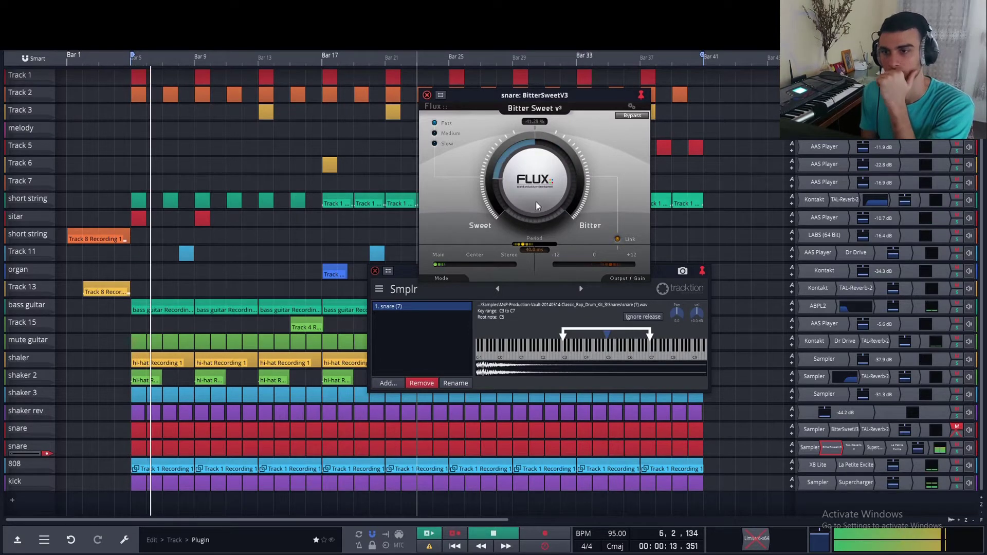
left_click_drag(536, 201, 563, 322)
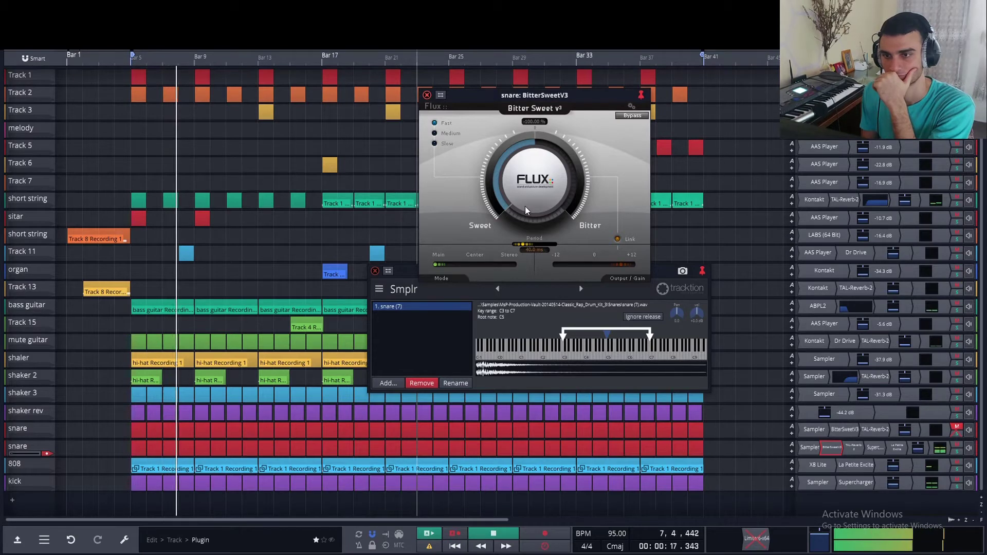
left_click_drag(523, 209, 500, 132)
mouse_move(511, 180)
left_mouse_down()
mouse_move(515, 199)
mouse_move(518, 191)
left_mouse_up()
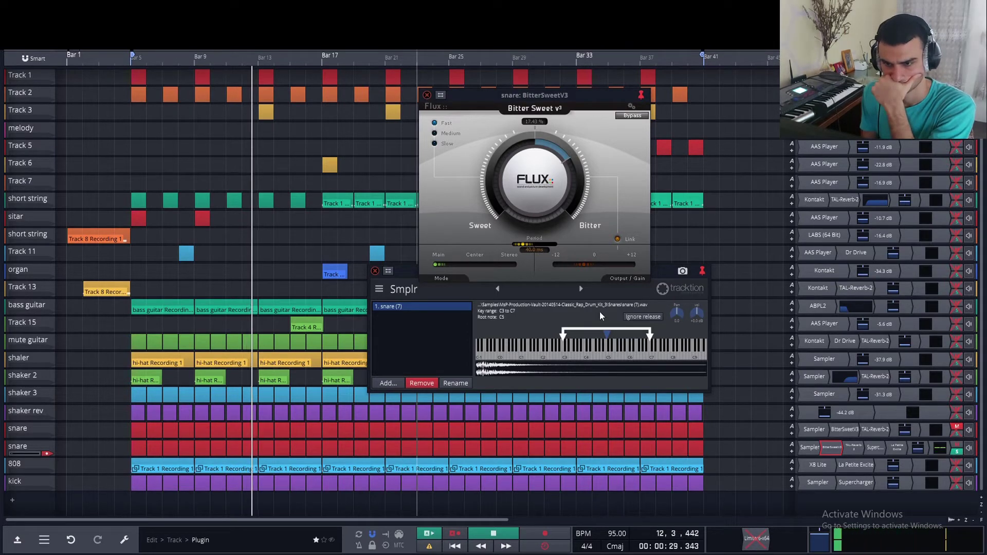
left_click(427, 95)
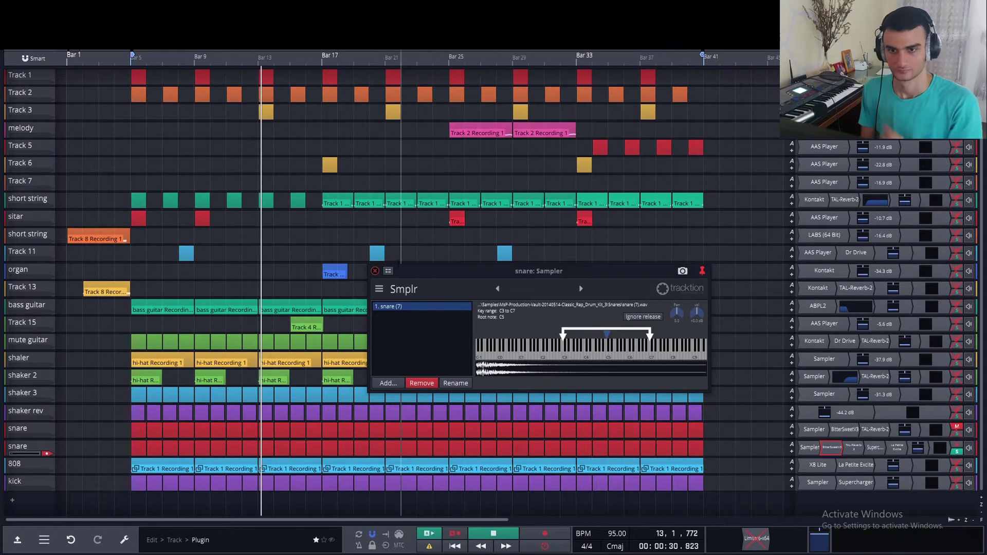
- Stop playback and open all of the duplicate snare track's clips together in the MIDI editor
left_click(375, 270)
key("space")
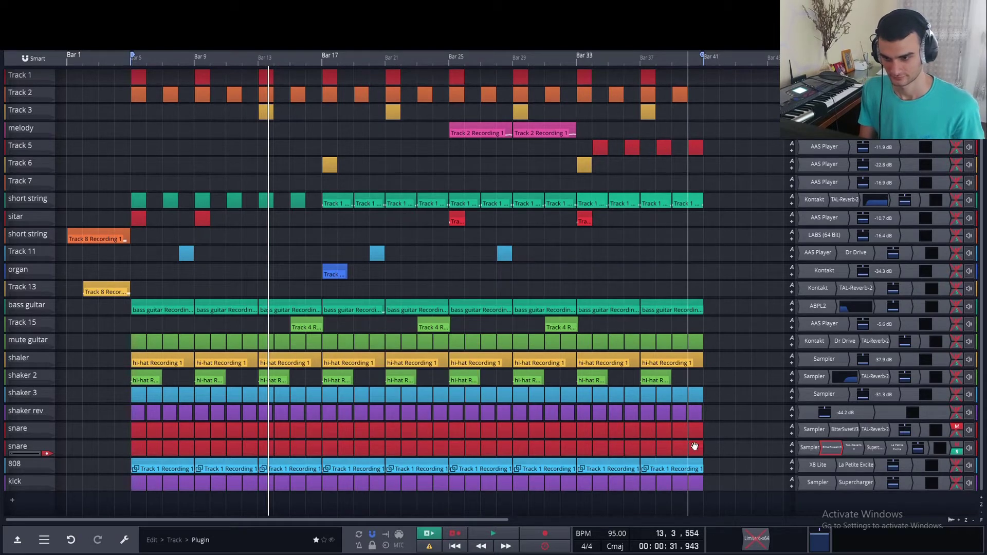
left_click_drag(713, 451, 146, 445)
double_click(143, 447)
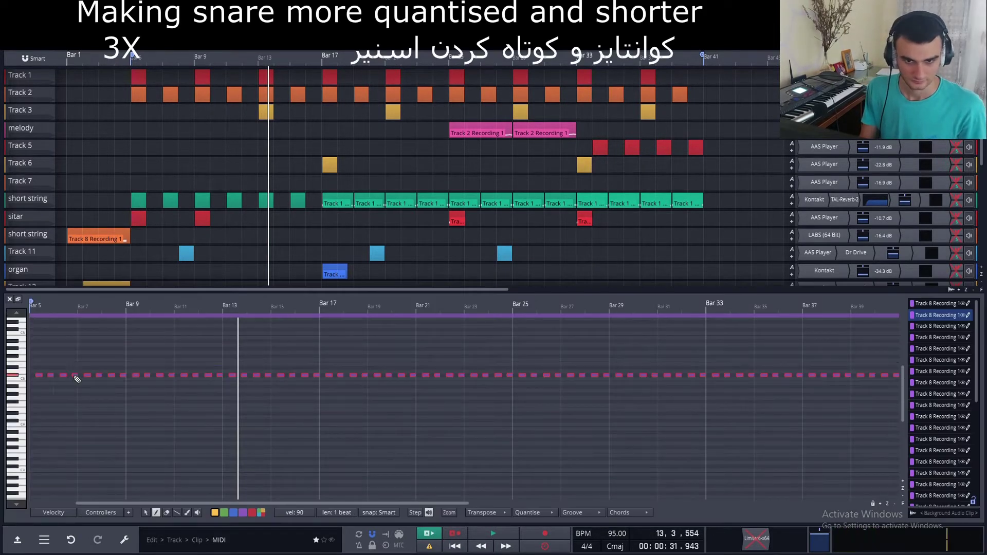
- Shorten the duplicate snare's note at bar 7, beat 2 to end near 7|2|400 and close the MIDI editor
scroll(98, 370, "up", 5)
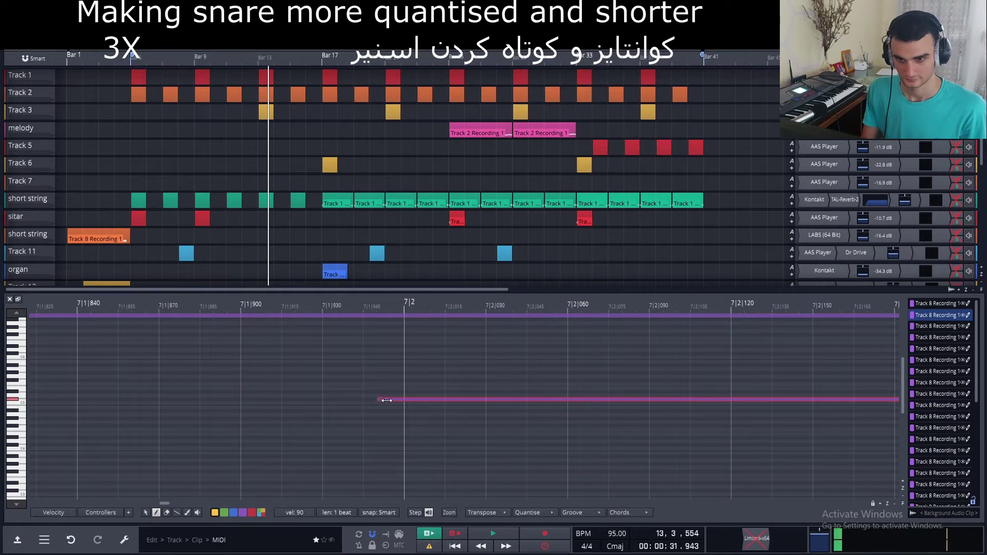
left_click(134, 184)
key("space")
key("space")
scroll(440, 354, "down", 4)
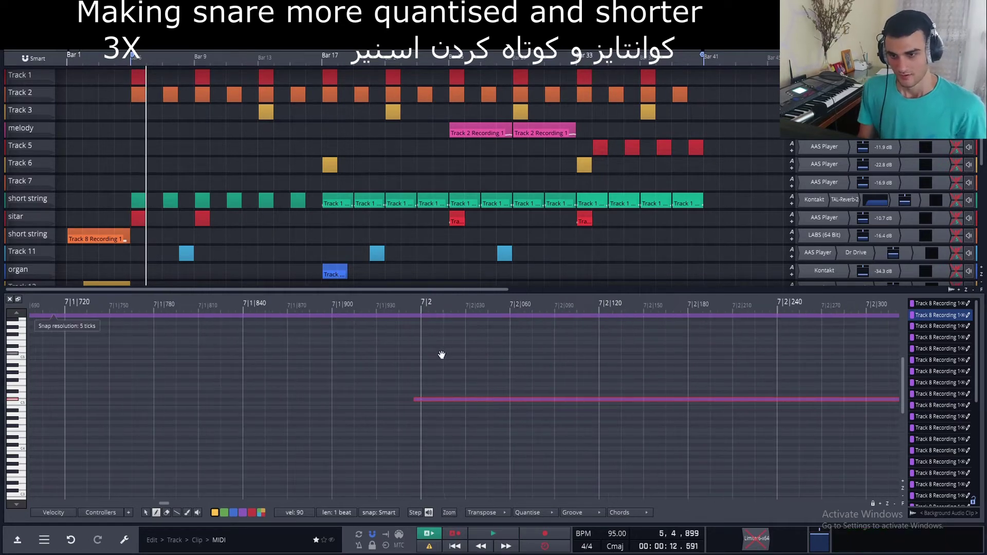
scroll(644, 437, "down", 2)
left_click_drag(161, 503, 164, 503)
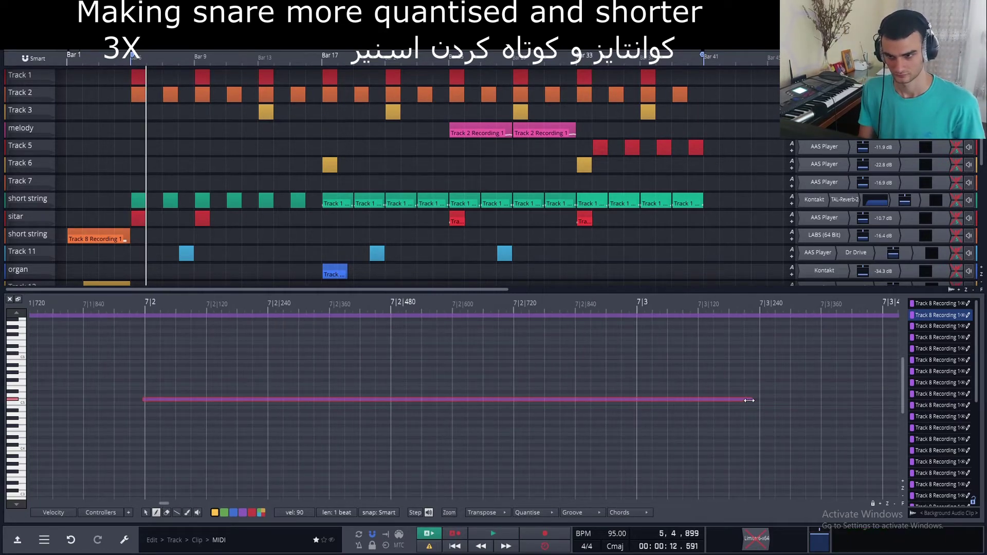
left_click_drag(749, 400, 391, 398)
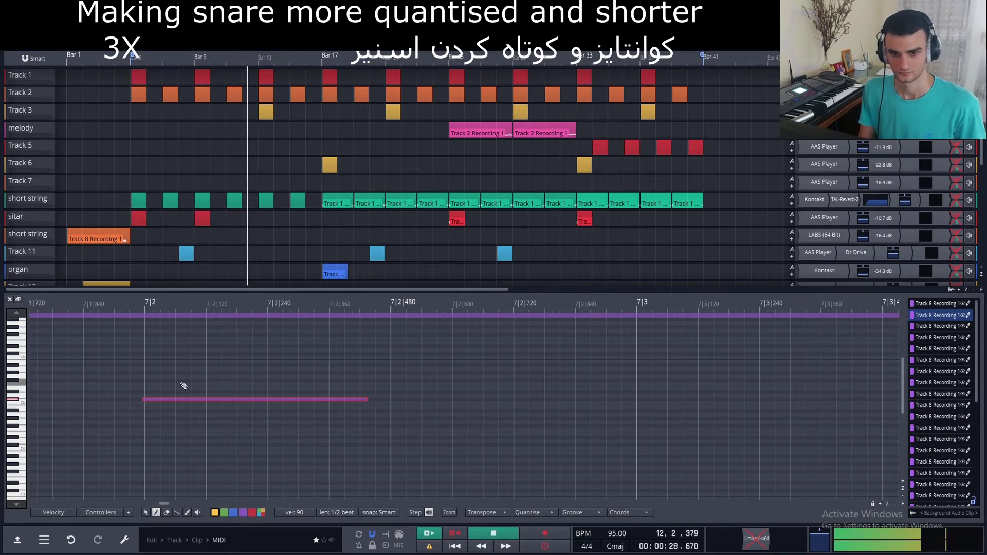
left_click_drag(359, 399, 347, 400)
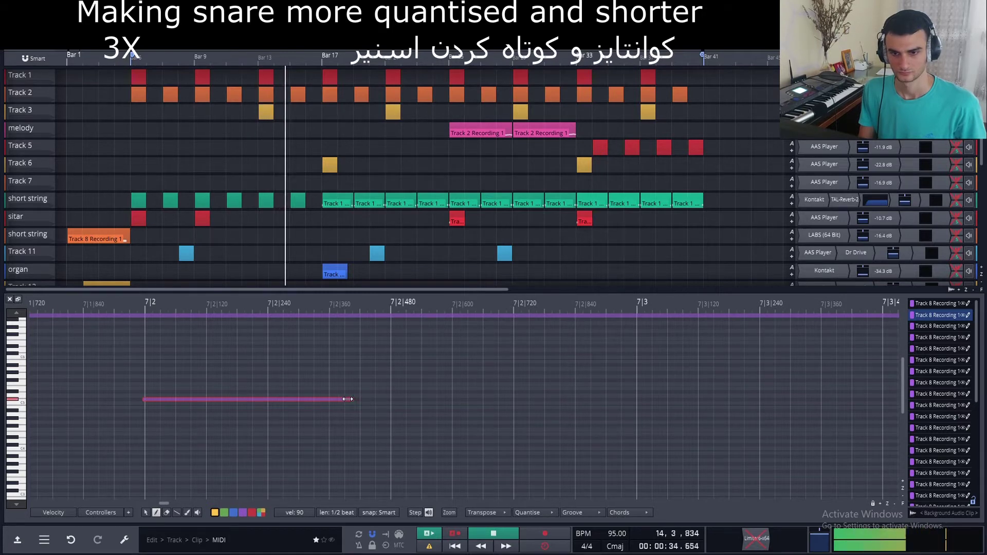
left_click(10, 299)
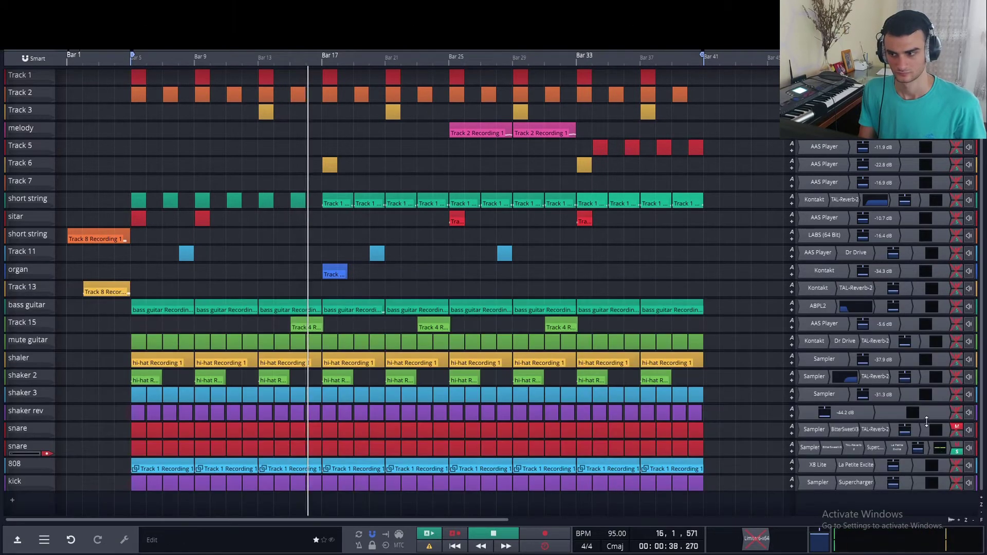
- Unsolo the duplicate snare track and slightly lower its volume fader while the full mix plays
left_click(954, 449)
left_click(919, 448)
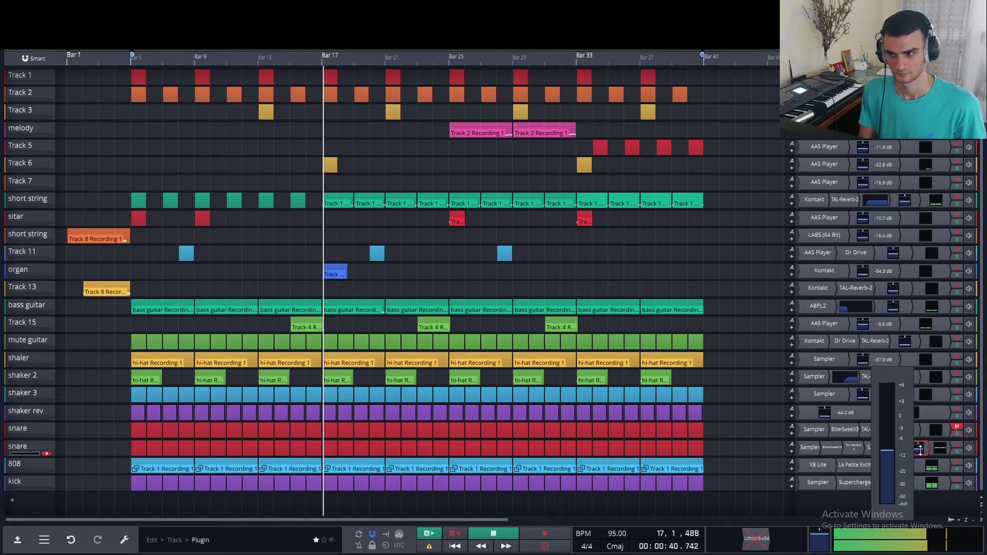
left_click_drag(920, 451, 920, 452)
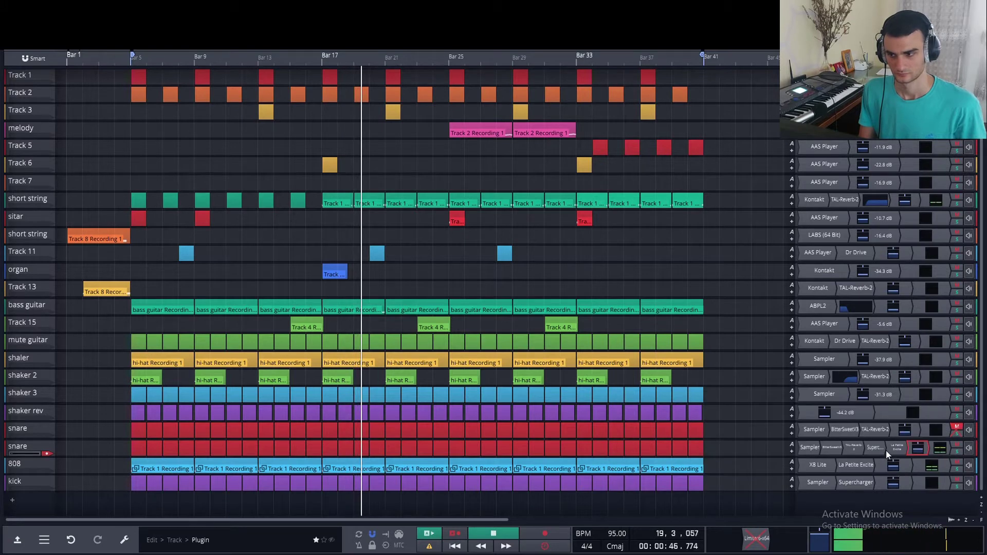
- Lower the High amount of the duplicate snare's La Petite Excite to about 0.24 and close the plugin
double_click(893, 450)
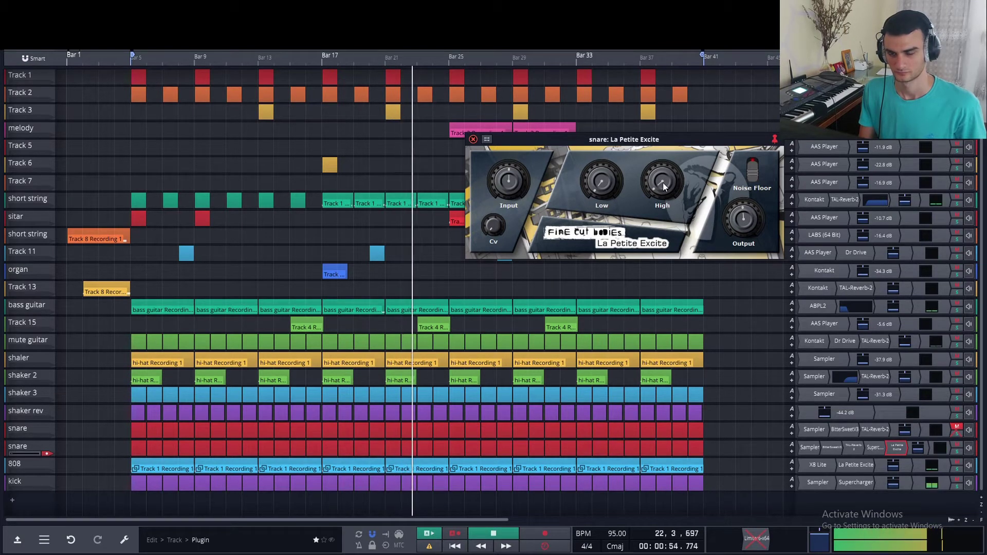
left_click(489, 233)
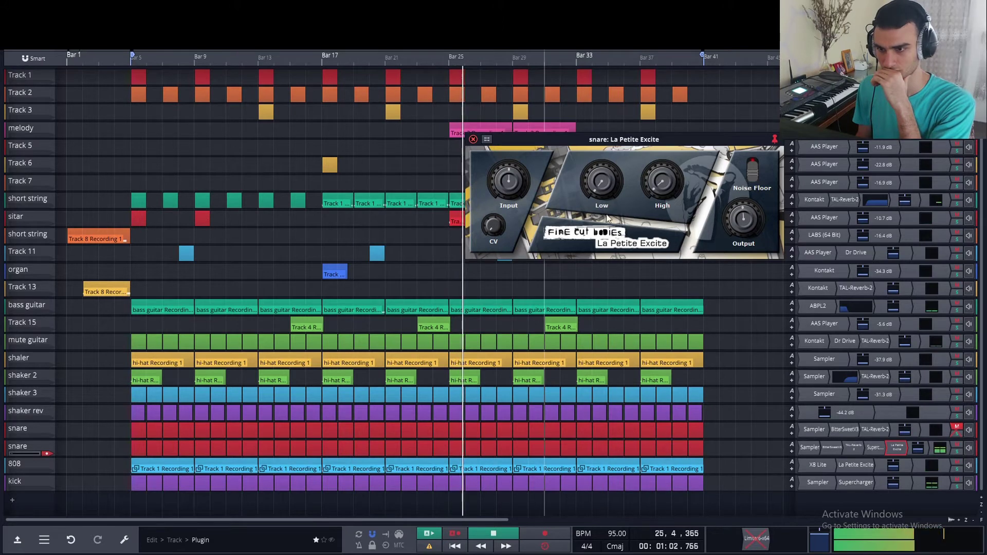
mouse_move(663, 208)
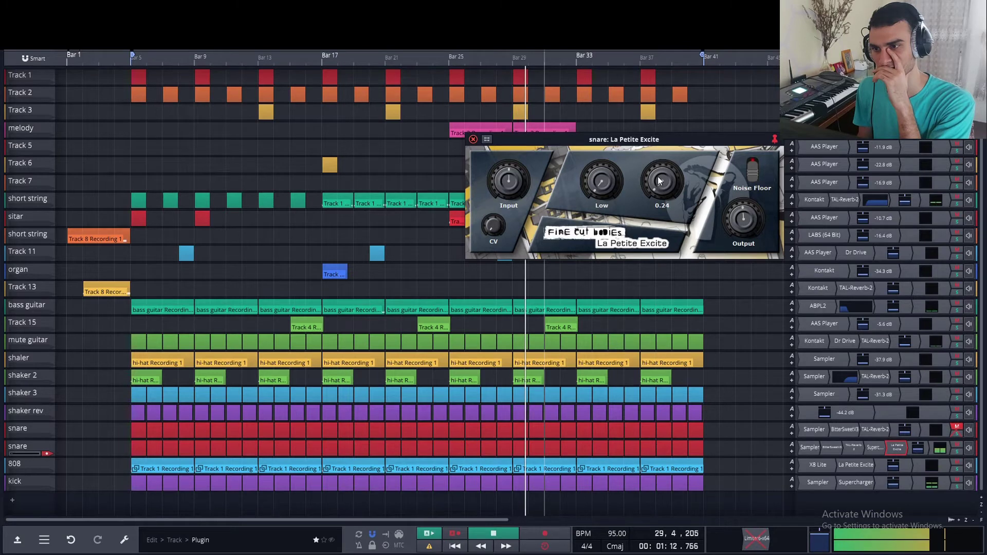
left_click(473, 139)
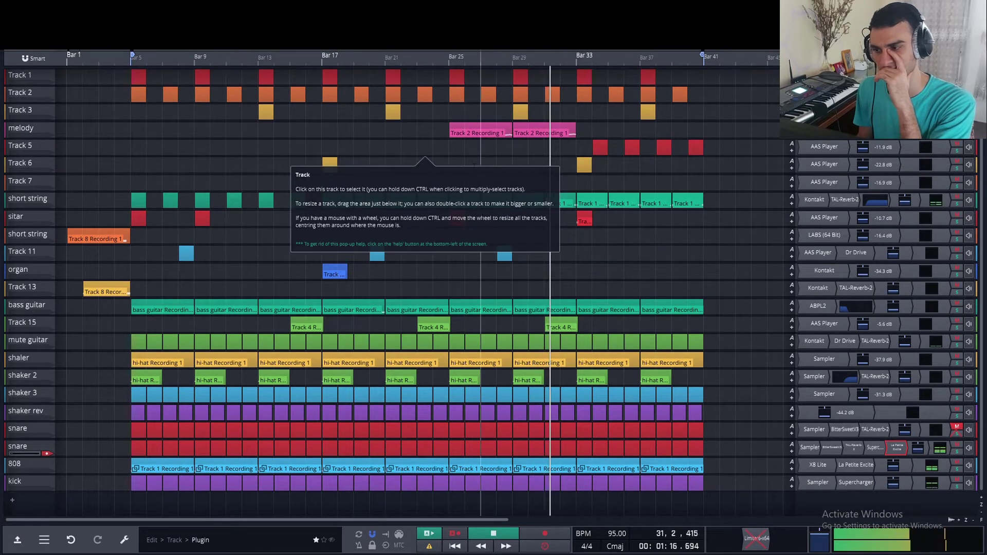
- Mute the duplicate snare and unmute the original to compare them, then stop playback and return the playhead to bar 5
left_click(957, 445)
left_click(958, 426)
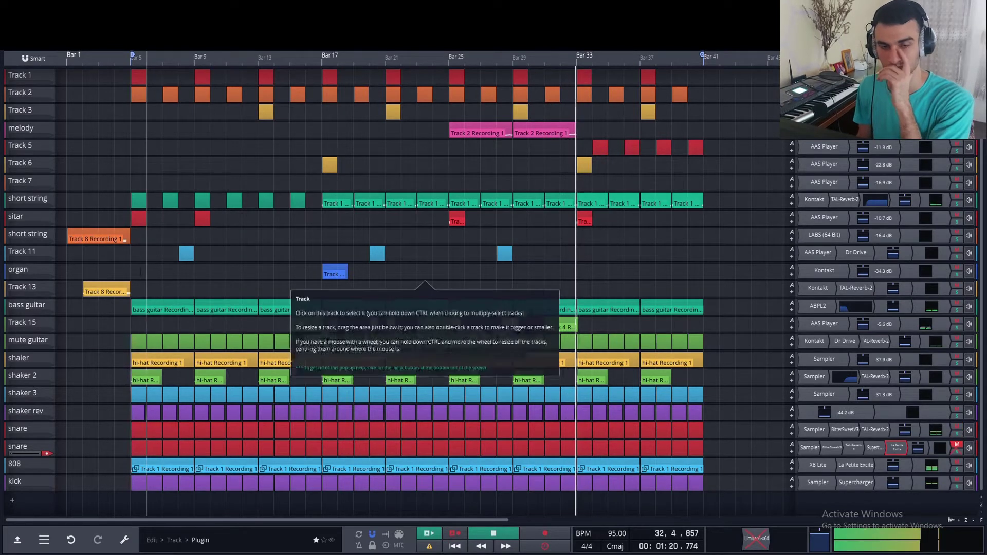
key("space")
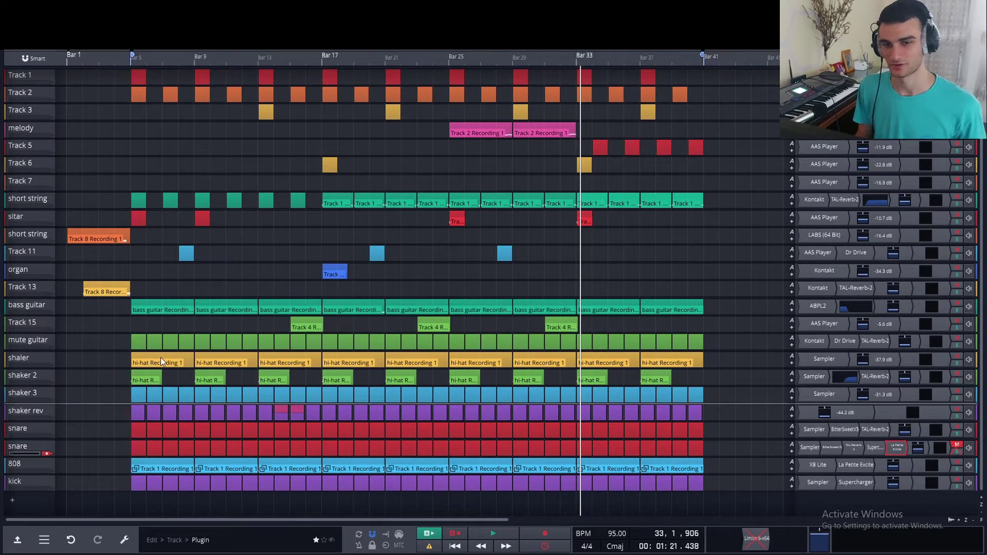
left_click(132, 59)
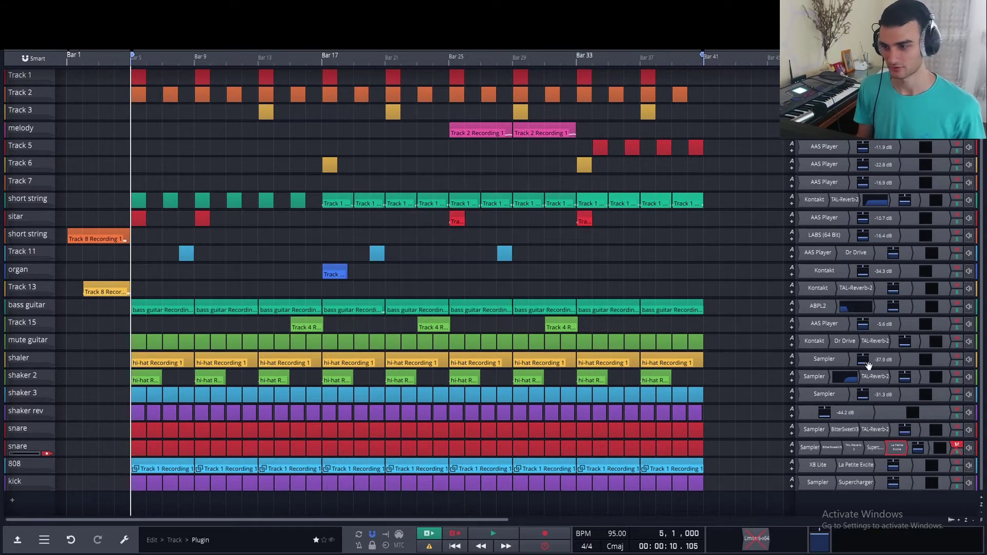
- Unmute the duplicate snare, play both snares in solo to compare them, and unsolo the original
key("space")
left_click(957, 451)
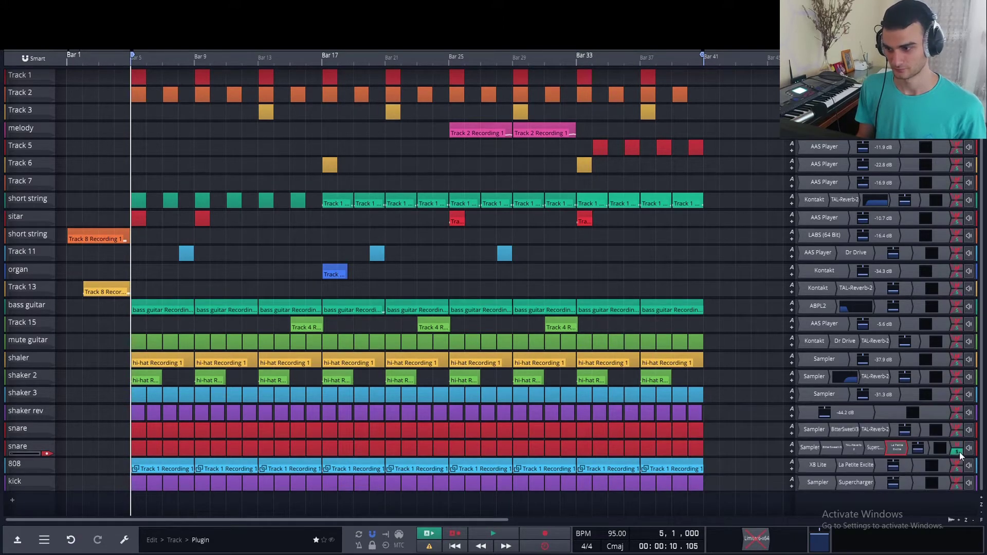
left_click(957, 433)
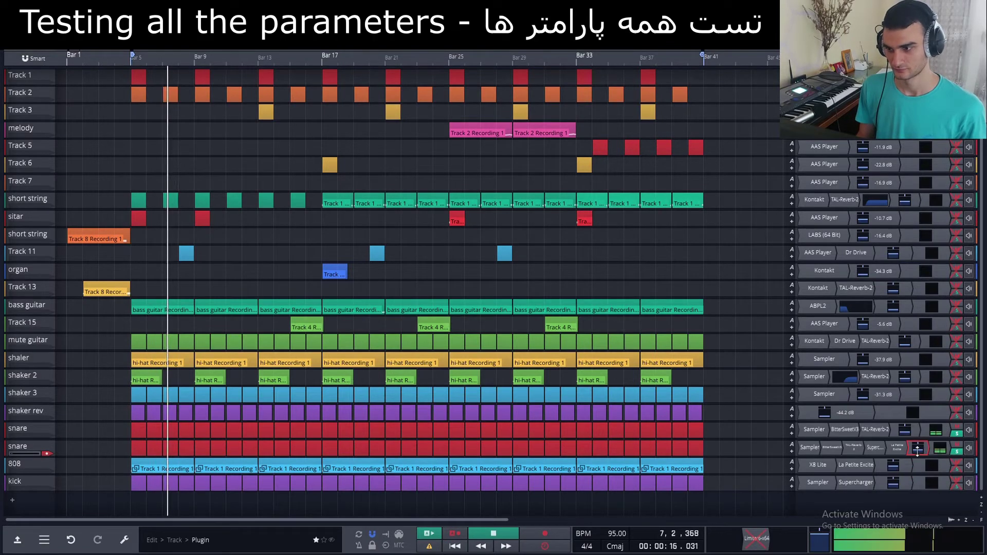
left_click(909, 431)
left_click(957, 433)
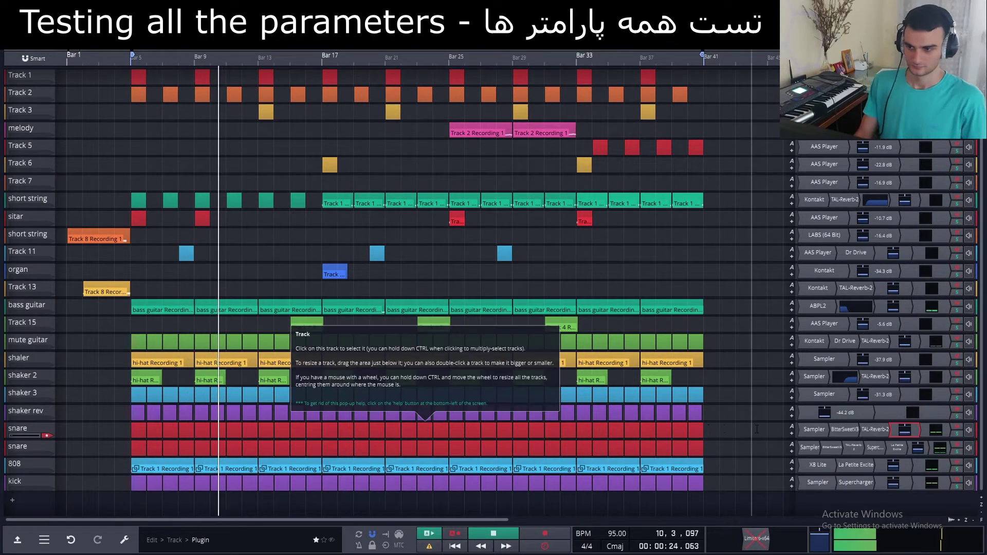
- Unsolo the duplicate snare and mute the original so only the duplicate plays within the full mix
left_click(958, 451)
left_click(959, 427)
left_click(919, 449)
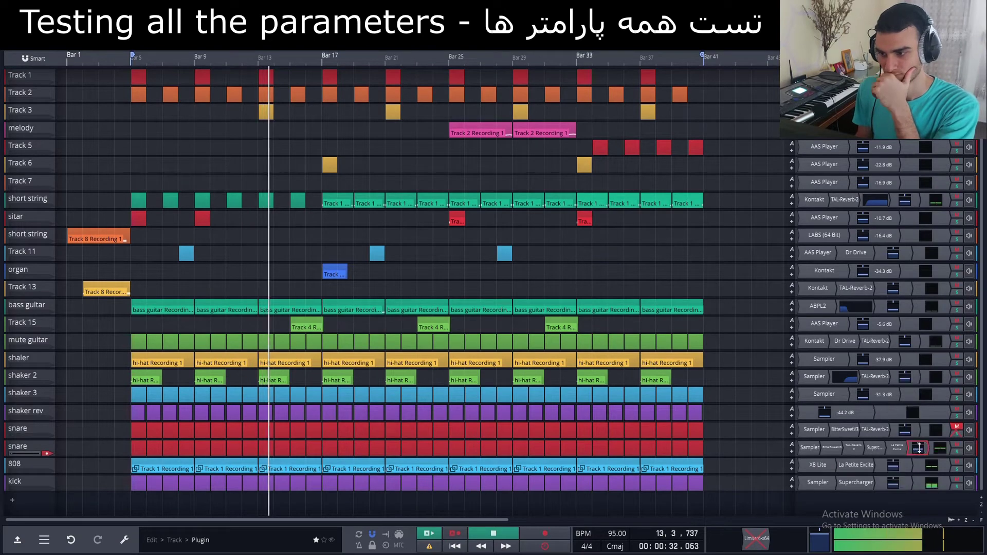
- Place a TAL-Reverb-2 after La Petite Excite on the duplicate snare and remove the extra reverb instance from its chain
key("space")
left_click_drag(913, 447, 912, 448)
key("space")
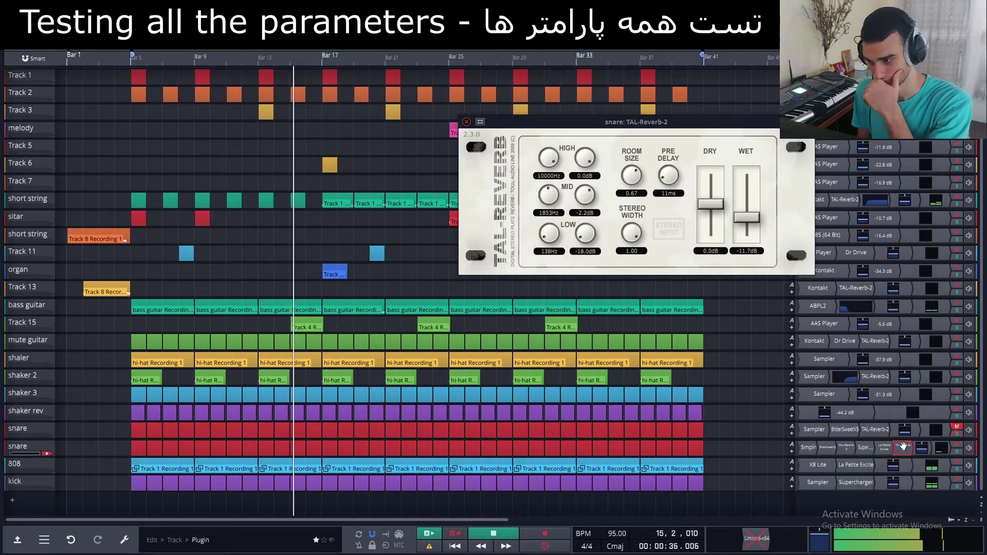
right_click(903, 448)
left_click(895, 284)
double_click(898, 448)
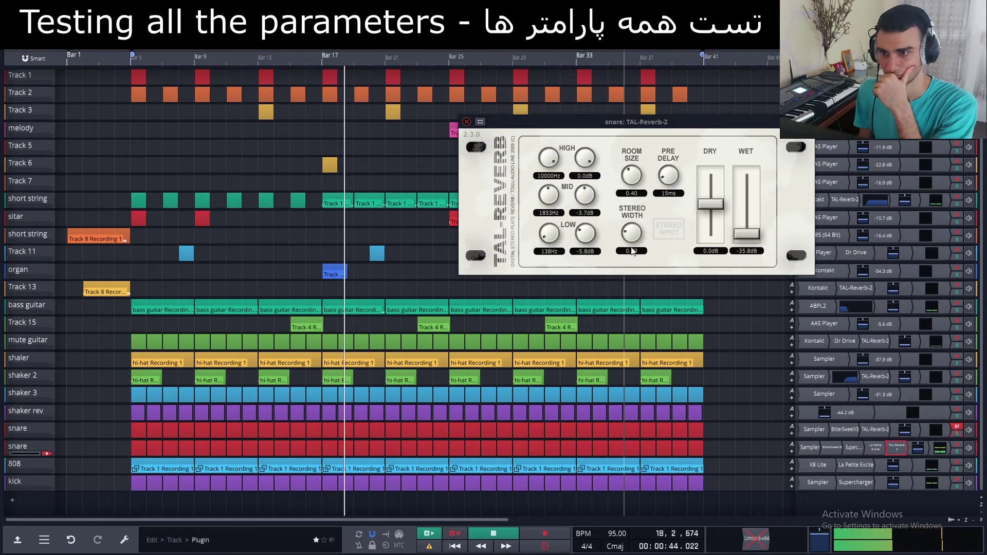
- Set the duplicate snare's TAL-Reverb-2 to Wet -24.2 dB and High gain -4.5 dB, and toggle its bypass to compare
left_click_drag(757, 220, 755, 231)
left_click_drag(585, 159, 580, 129)
right_click(897, 448)
left_click(868, 254)
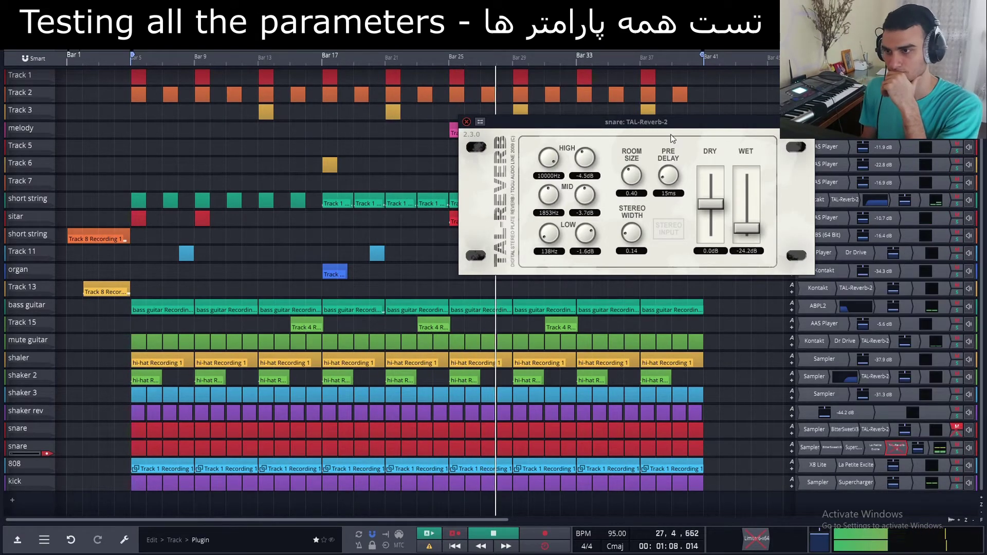
- Reduce the duplicate snare reverb's Room Size to 0.21 and toggle the plugin off and on to compare
left_click_drag(672, 123, 464, 179)
right_click(896, 448)
left_click(869, 255)
left_click_drag(425, 240, 431, 259)
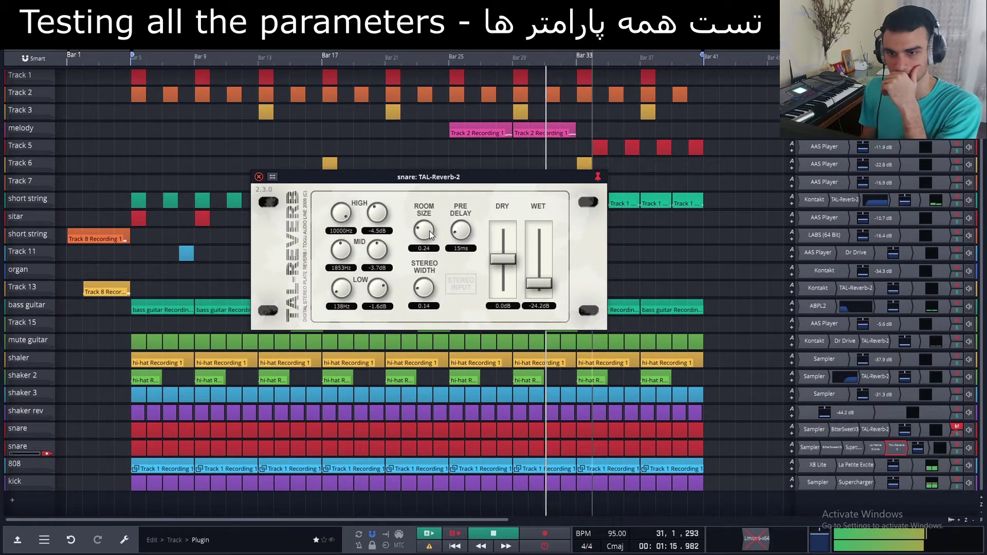
right_click(896, 448)
left_click(879, 255)
right_click(896, 448)
left_click(879, 256)
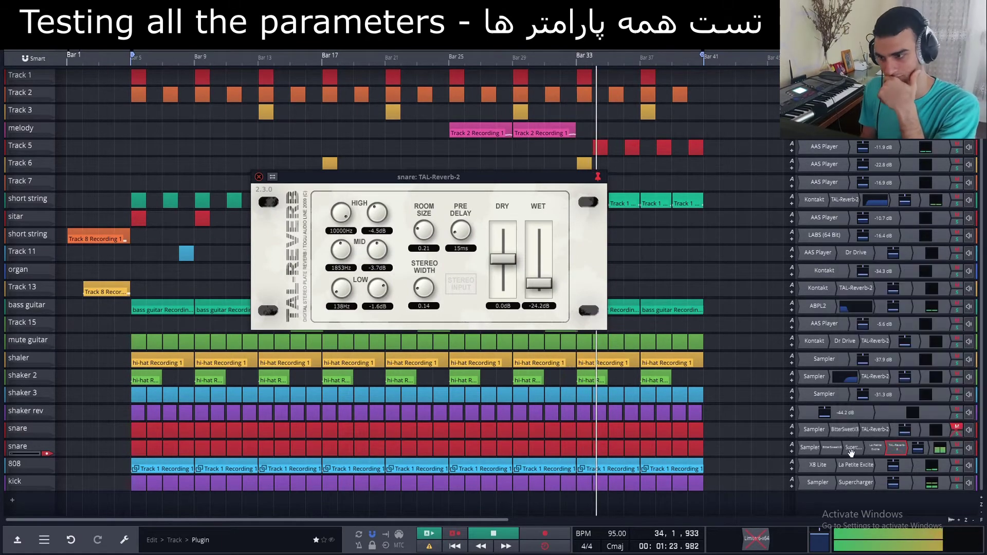
- Slightly lower an amount control in the duplicate snare's La Petite Excite and close the plugin
double_click(874, 449)
left_click_drag(593, 161, 608, 189)
left_click(473, 139)
- Briefly solo the duplicate snare to listen, then inspect its Supercharger settings and close the compressor
left_click(956, 451)
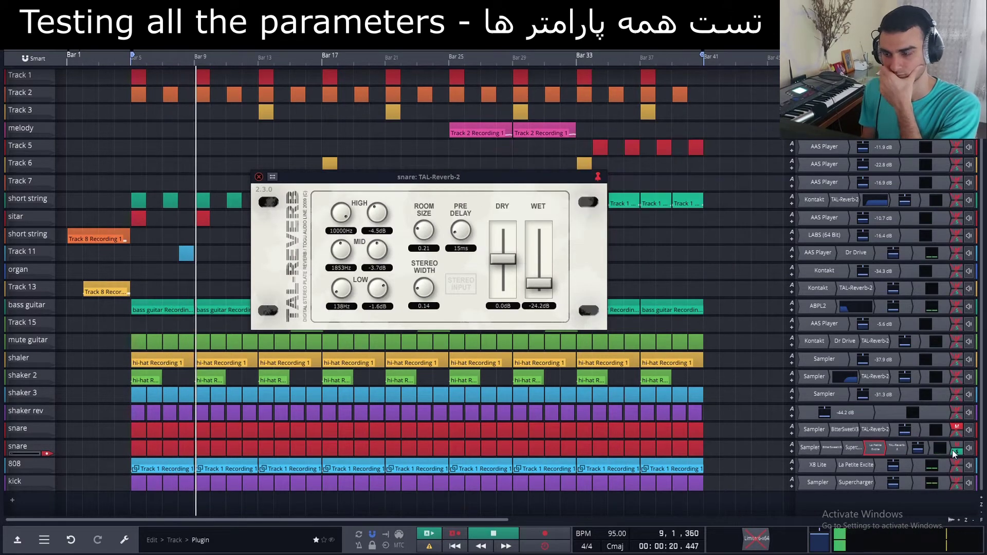
left_click(956, 451)
double_click(852, 448)
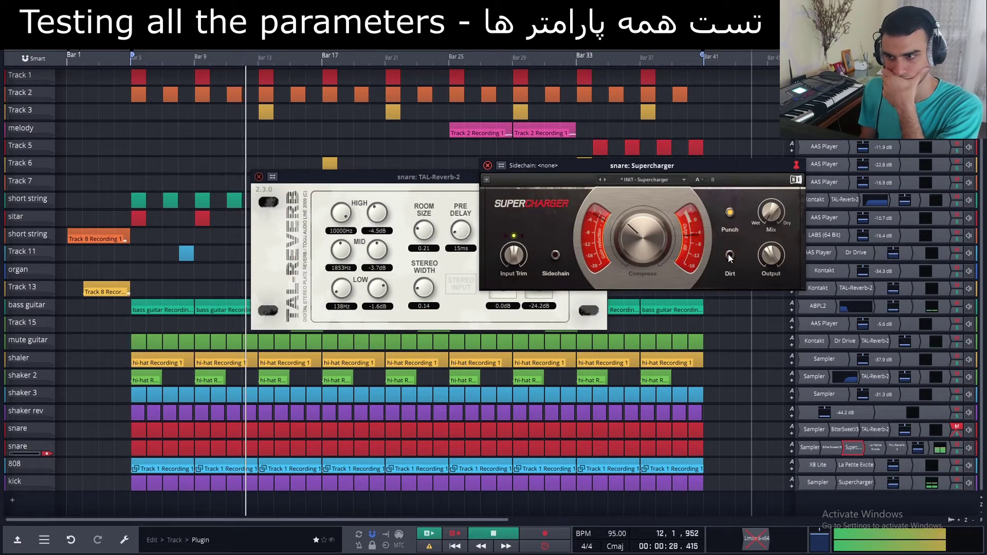
left_click(487, 166)
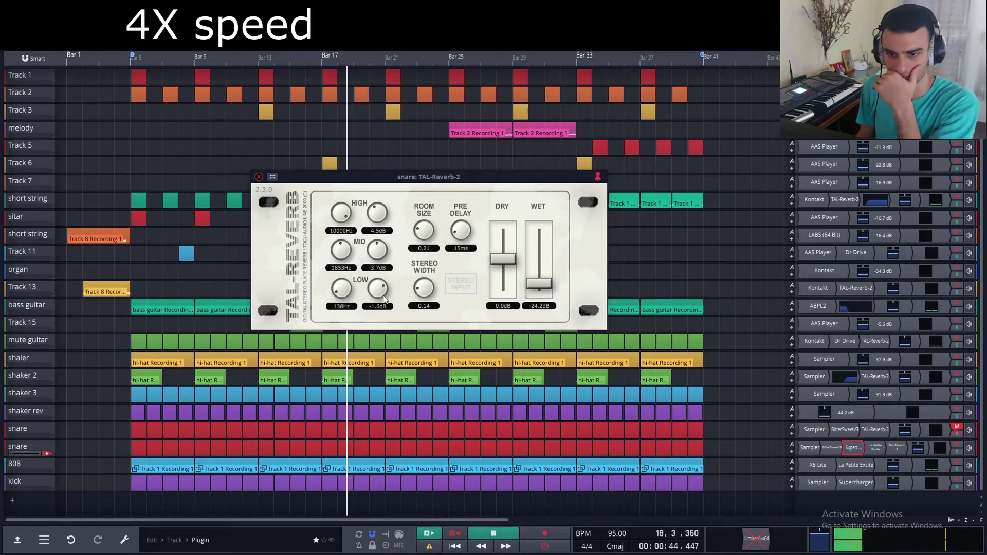
- Set the duplicate snare's TAL-Reverb-2 to Wet -14.0 dB, Low -6.3 dB, High -6.6 dB, Mid -1.4 dB and Room Size 0.22
left_click(259, 177)
double_click(896, 448)
left_click_drag(539, 283, 539, 275)
left_click_drag(371, 291, 383, 309)
left_click_drag(377, 213, 377, 187)
left_click_drag(377, 256, 374, 249)
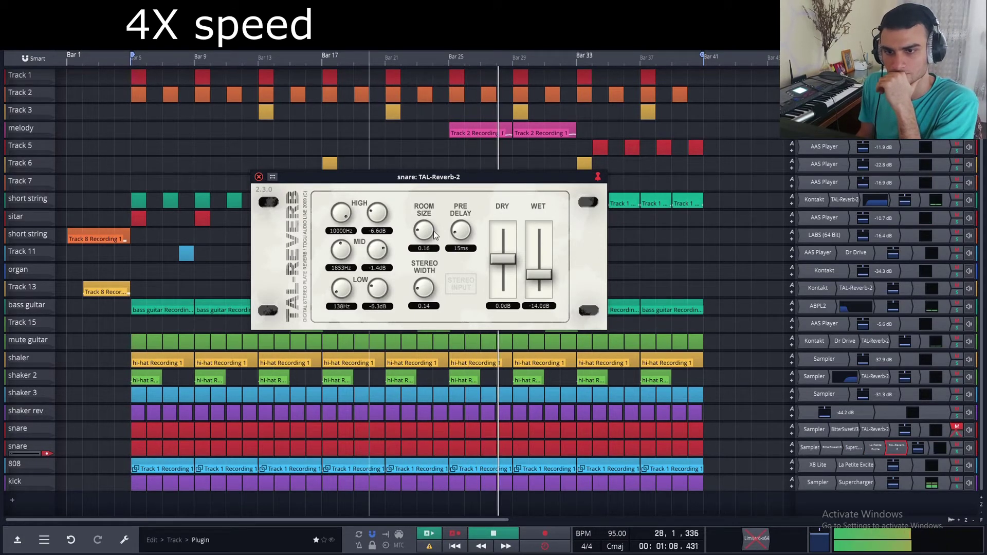
left_click_drag(429, 232, 430, 226)
- Replay from bar 5 and set the reverb EQ to Low 100 Hz at -18.0 dB, Mid 371 Hz at 0.0 dB, and High -10.9 dB
left_click(132, 58)
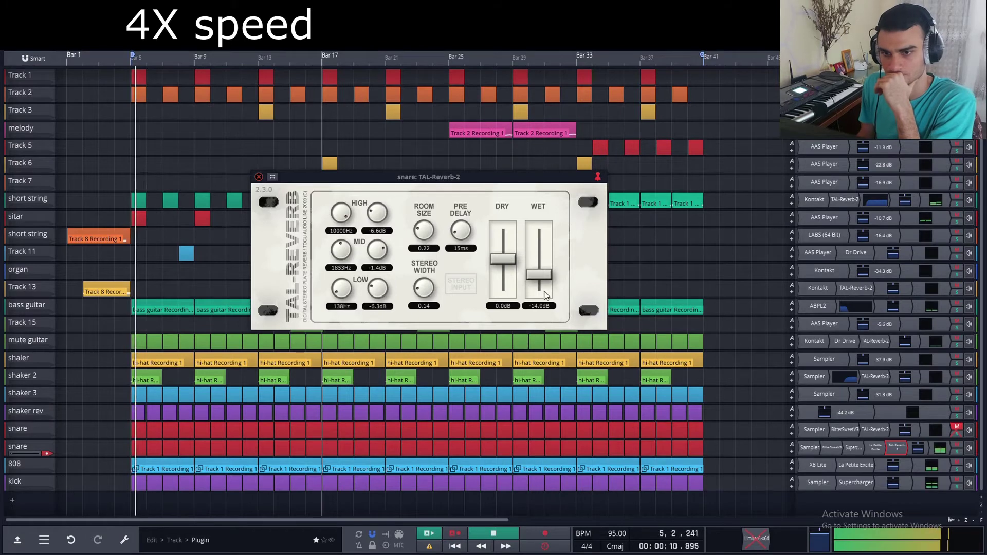
left_click_drag(342, 289, 340, 304)
left_click_drag(377, 289, 378, 316)
left_click_drag(341, 246, 345, 249)
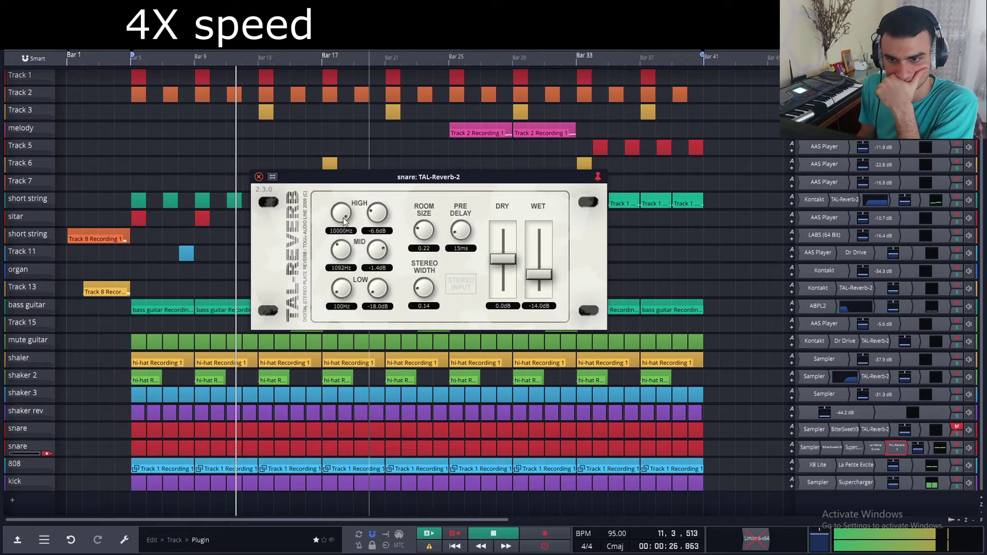
left_click_drag(378, 213, 378, 221)
left_click_drag(342, 252, 339, 257)
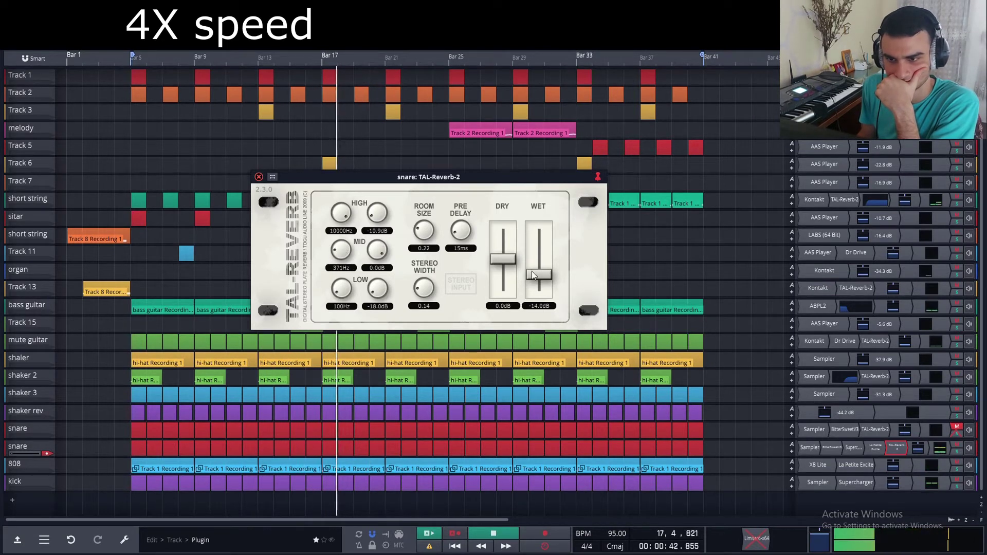
- Solo the duplicate snare and set its reverb to Pre Delay 0 ms, Wet -7.8 dB and Mid frequency 420 Hz
left_click_drag(533, 275, 534, 260)
left_click(956, 451)
left_click_drag(461, 231, 473, 257)
left_click_drag(537, 261, 537, 269)
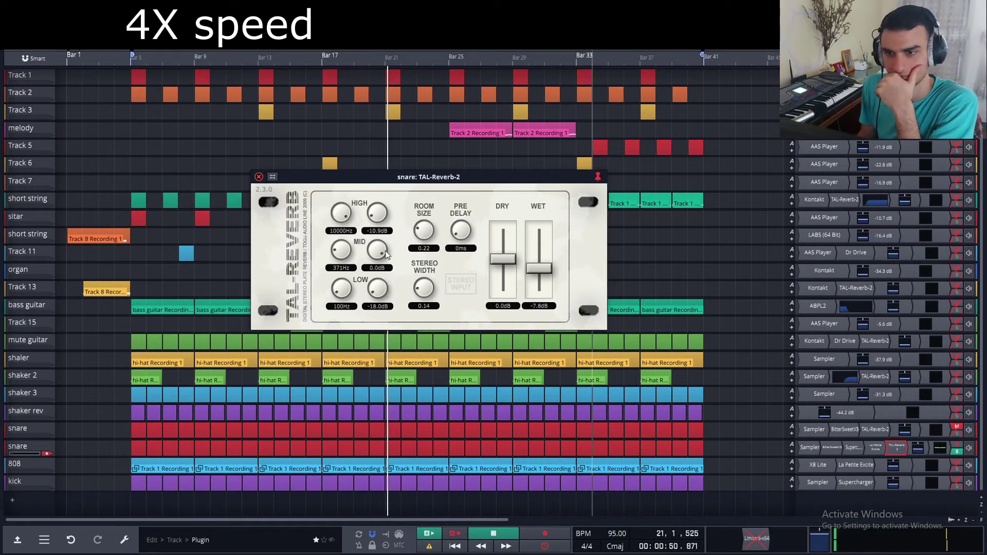
left_click_drag(341, 255, 342, 252)
- Replay from bar 5, try the reverb's Wet level at -21.0 dB, settle on -9.3 dB, and stop playback
left_click(918, 448)
left_click(132, 58)
left_click_drag(549, 269, 549, 281)
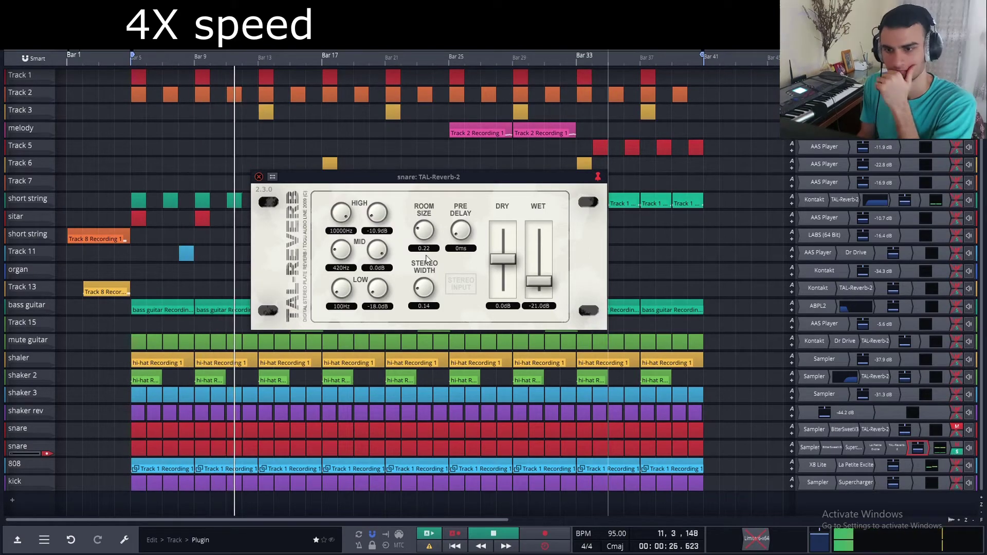
right_click(900, 245)
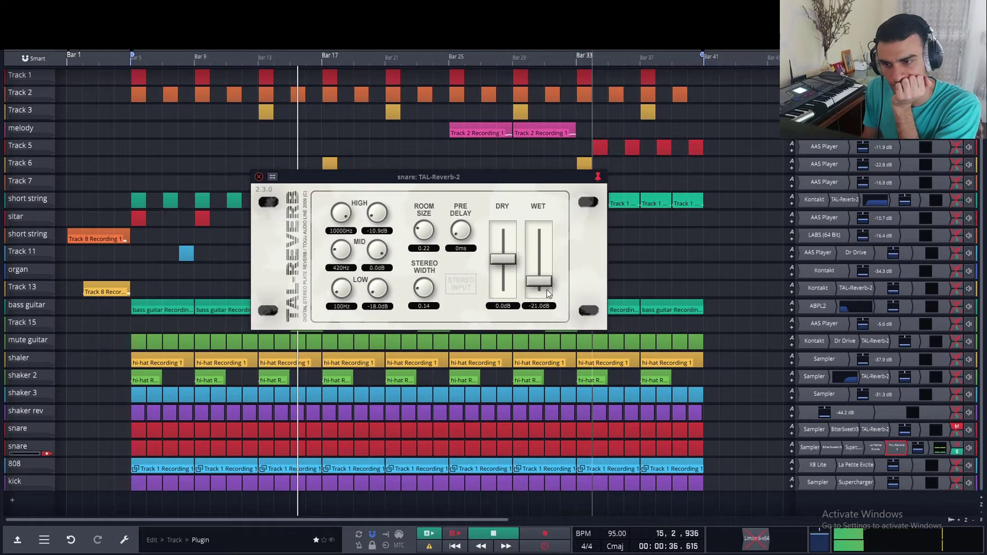
left_click_drag(538, 264, 537, 270)
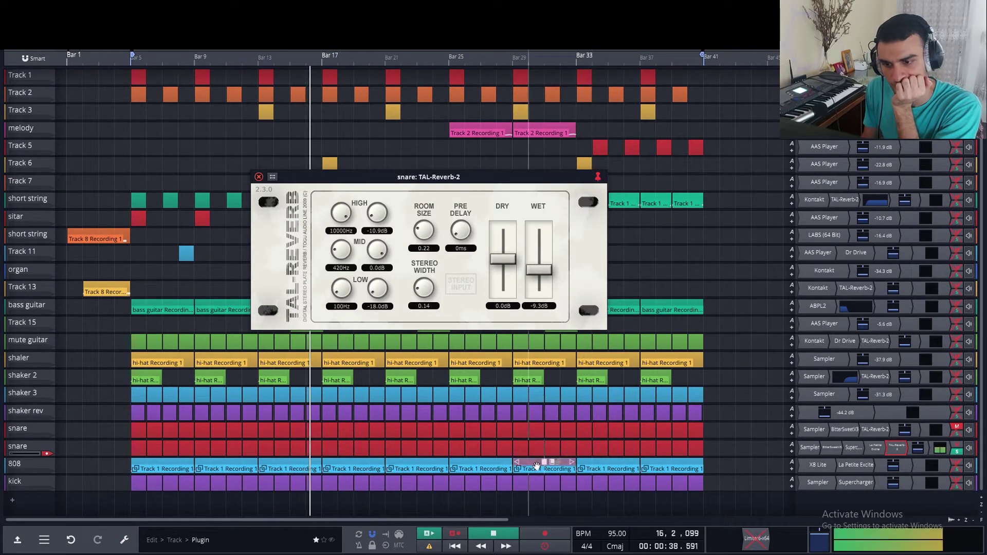
left_click(493, 533)
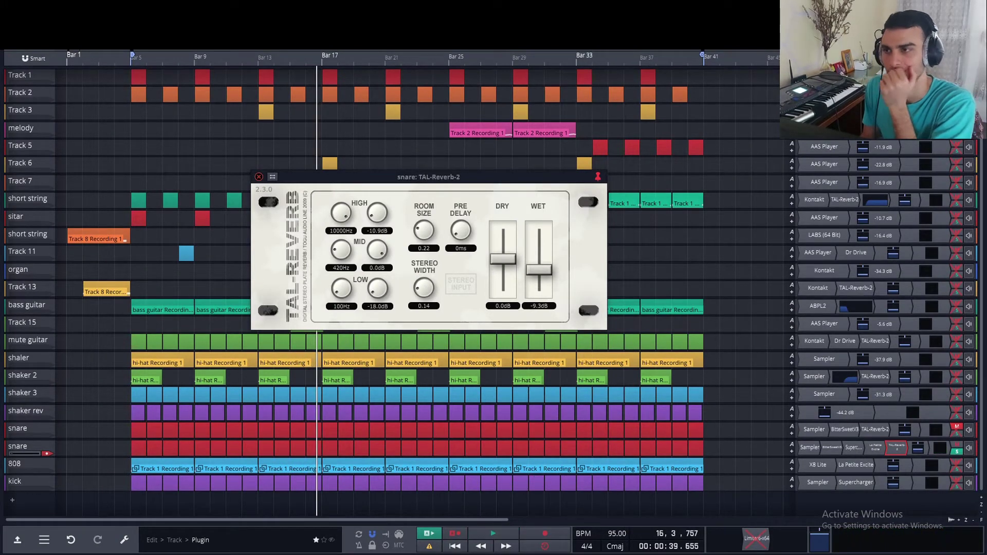
- Insert Cymatics Space Lite at the end of the duplicate snare's chain and remove its TAL-Reverb-2
left_click(905, 445)
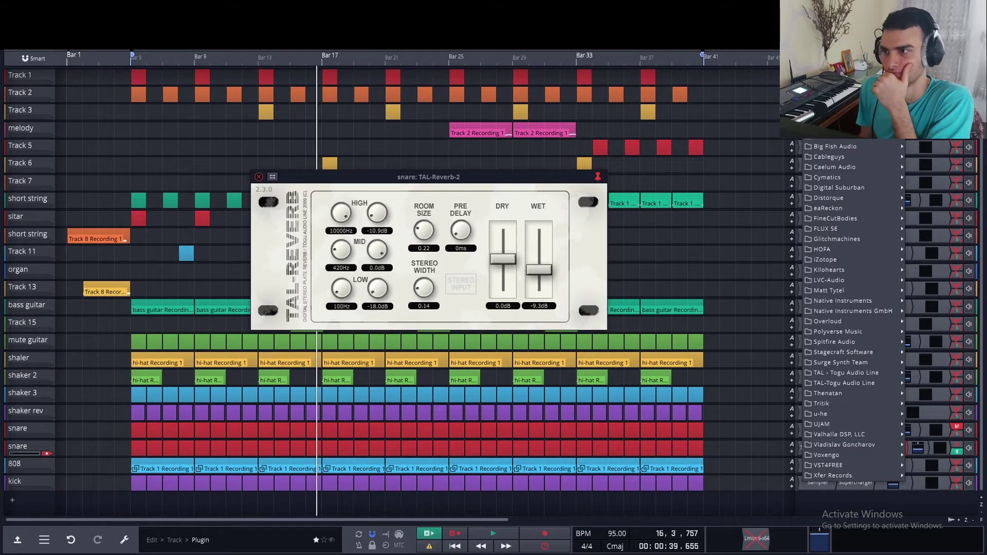
mouse_move(867, 175)
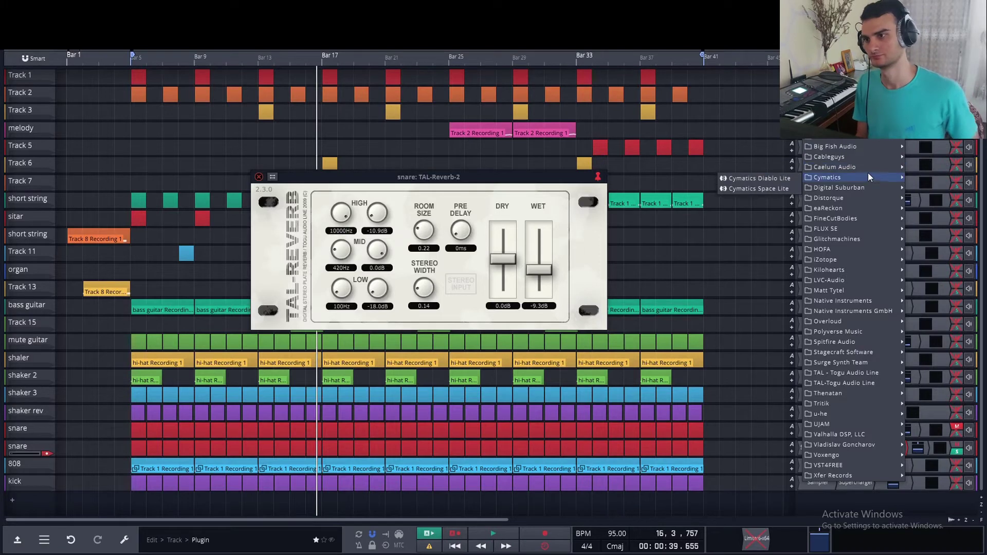
left_click(759, 190)
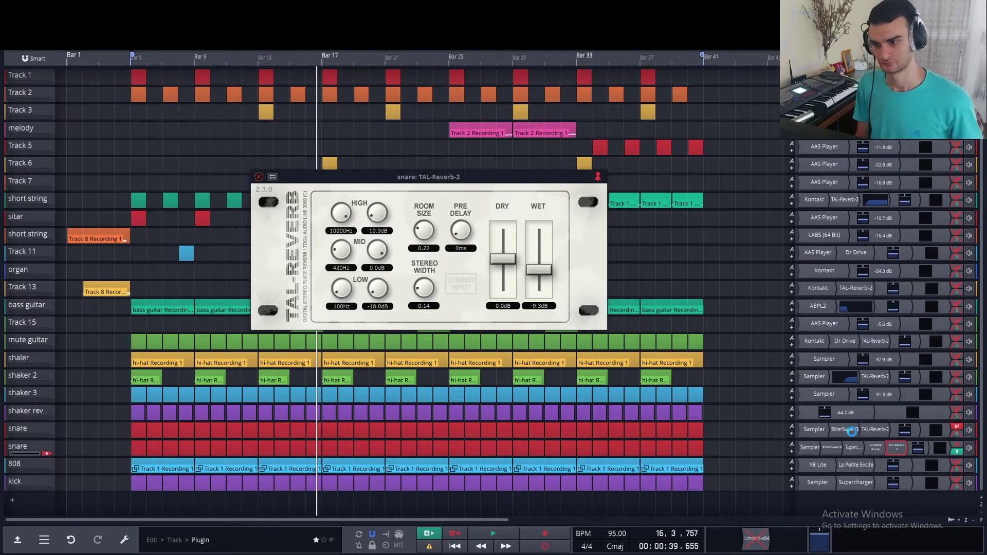
right_click(885, 449)
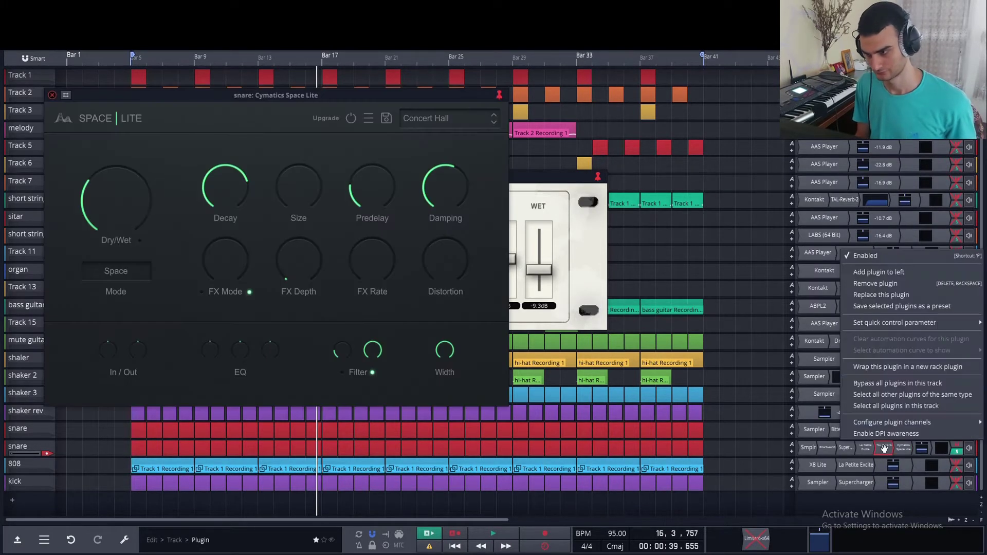
left_click(888, 284)
- Move the Space Lite window clear of the mixer, start playback, and browse its factory reverb presets
left_click_drag(378, 93, 674, 162)
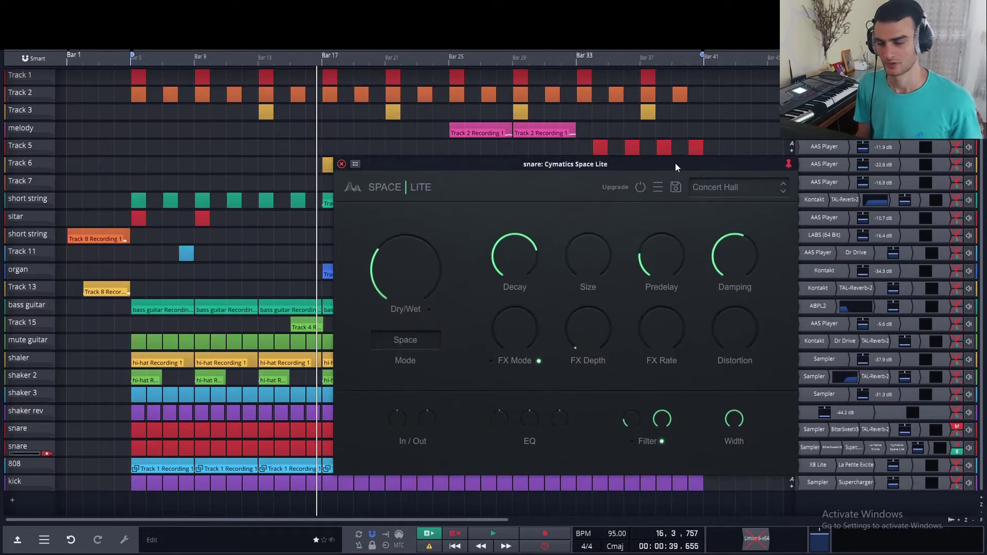
left_click_drag(452, 161, 401, 104)
key("space")
left_click(711, 124)
mouse_move(717, 134)
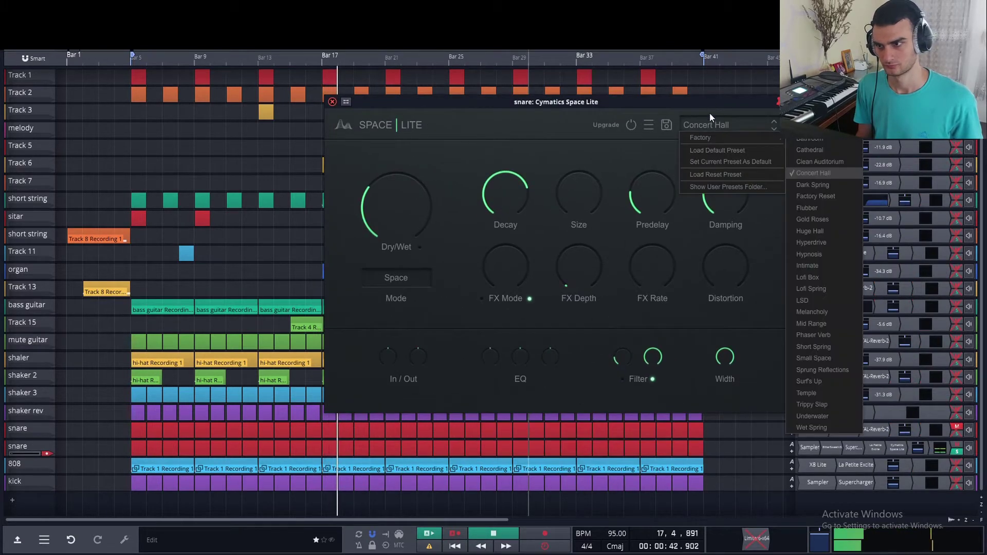
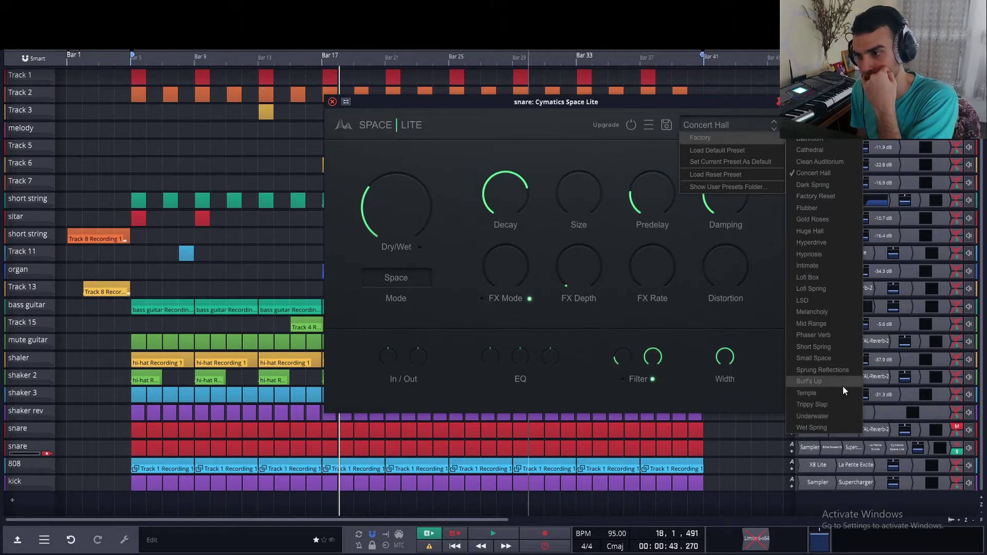
- Load the Clean Auditorium preset in the snare's Space Lite reverb and bring Decay down to 0 % during playback
left_click(842, 161)
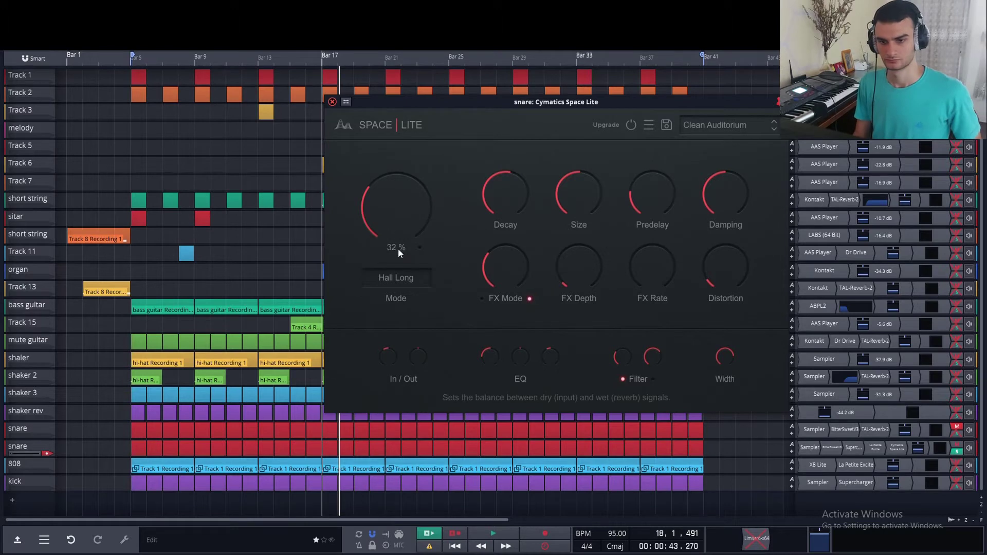
key("space")
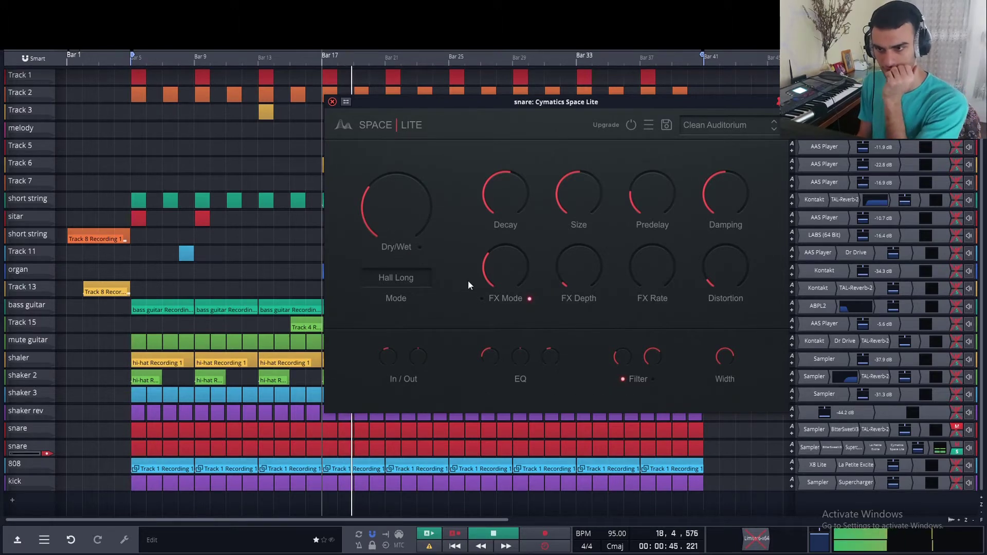
mouse_move(575, 196)
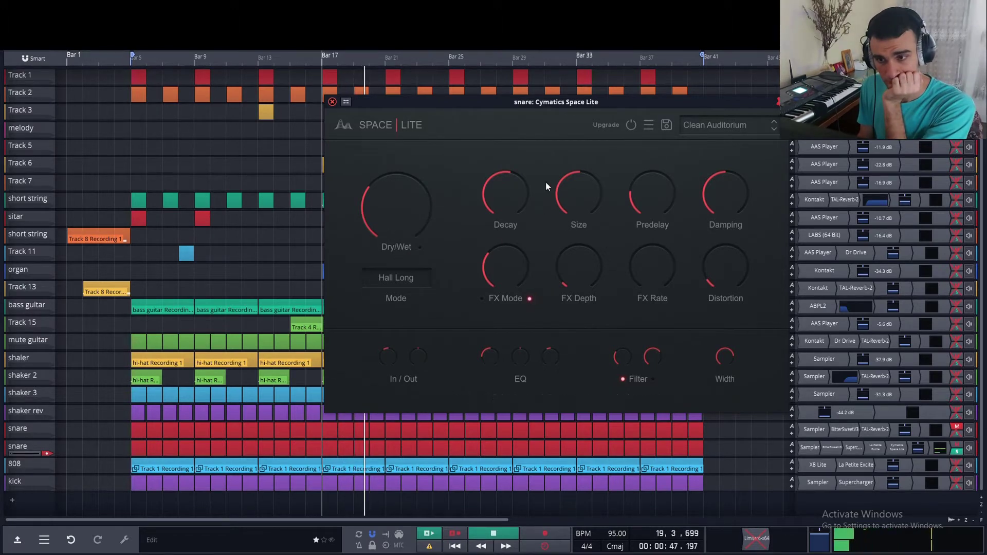
left_click_drag(520, 188, 522, 236)
mouse_move(520, 214)
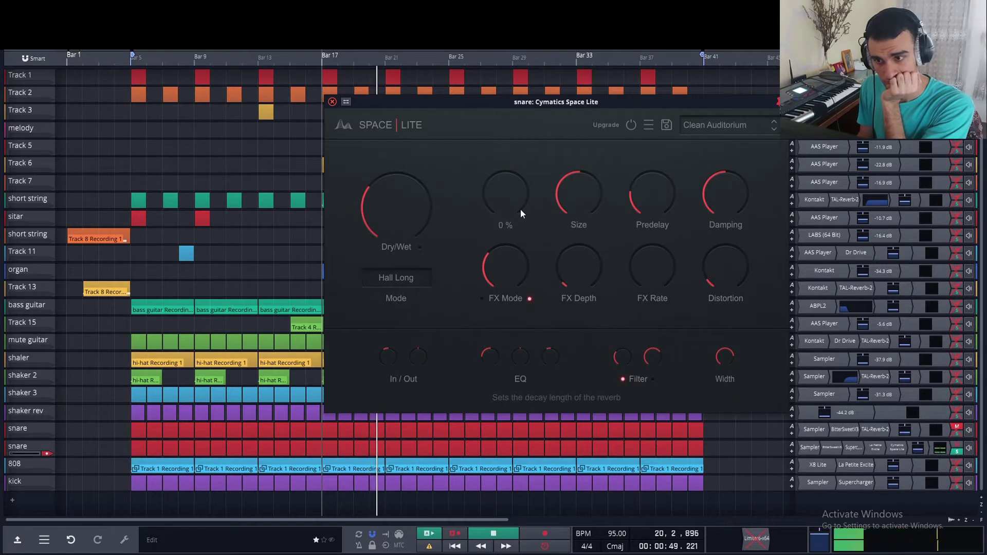
mouse_move(514, 197)
left_mouse_down()
mouse_move(514, 187)
mouse_move(512, 201)
left_mouse_up()
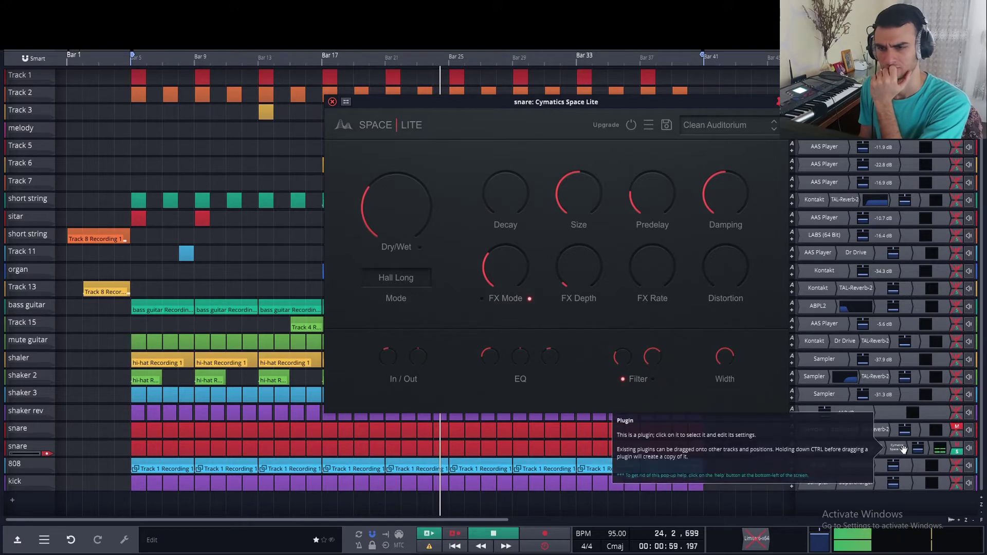
- Audition the reverb presets one after another from Concert Hall through Dark Spring and Factory Reset to Gold Roses
left_click(777, 133)
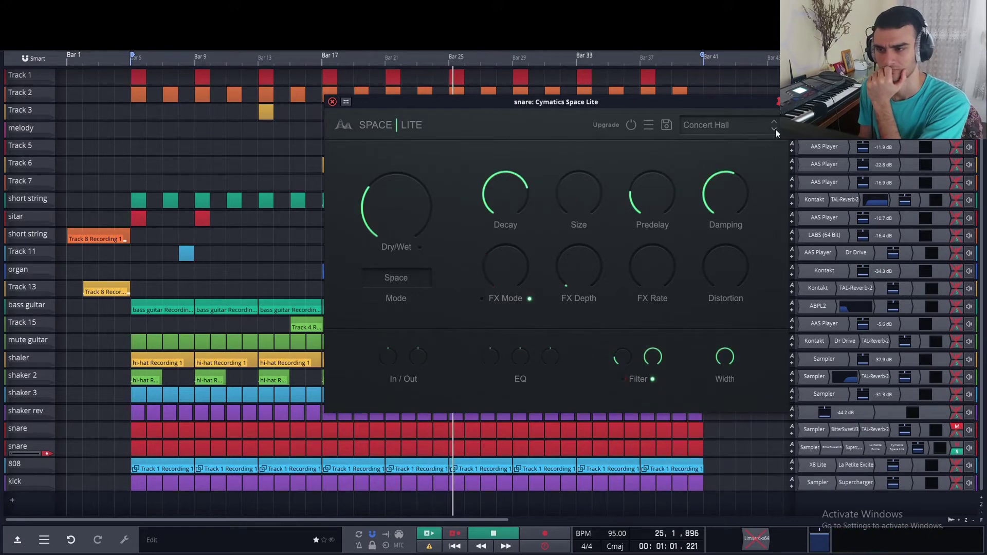
left_click(776, 129)
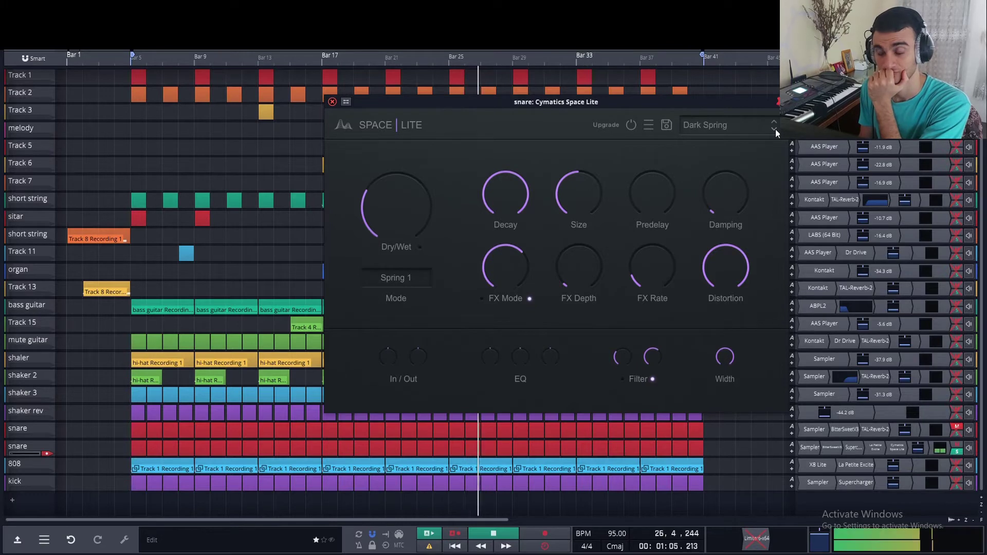
left_click(775, 128)
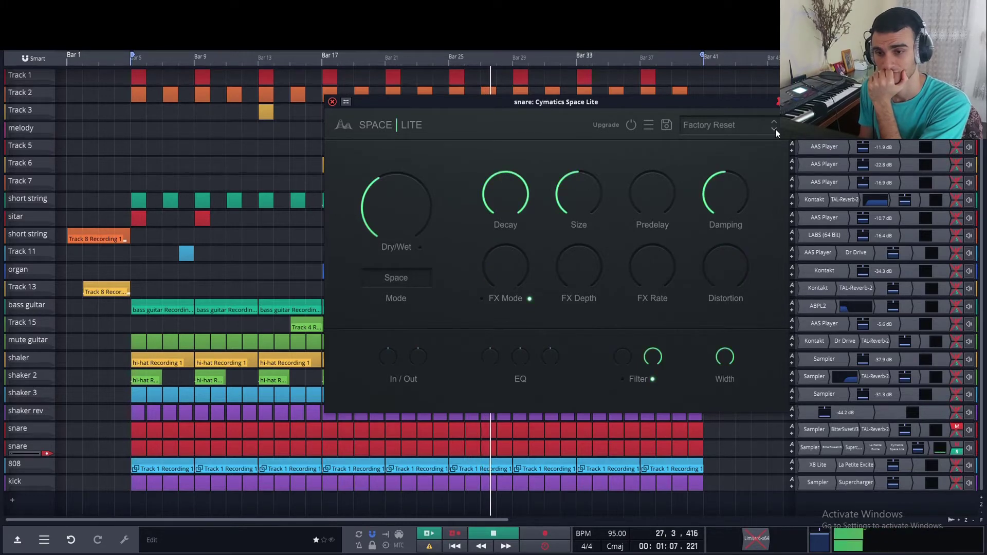
left_click(774, 129)
left_click(774, 129)
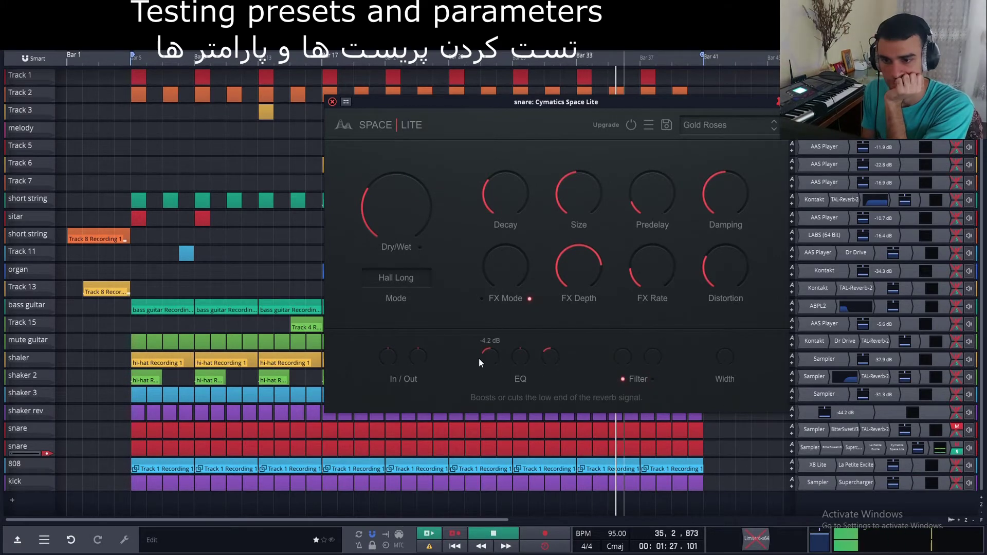
- Raise the Gold Roses reverb's Dry/Wet mix, shorten its Decay and increase its Size
left_click_drag(400, 225, 400, 205)
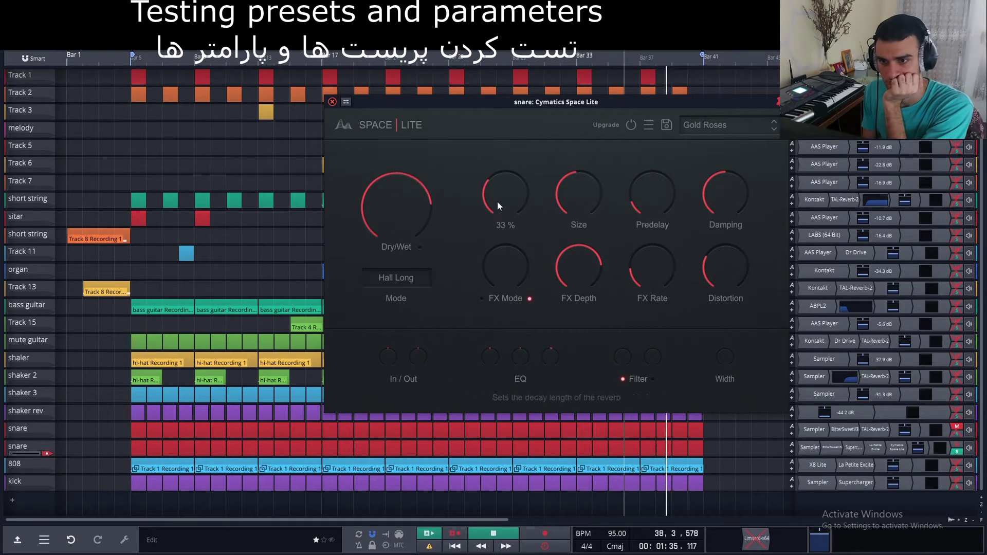
left_click_drag(498, 202, 498, 221)
left_click_drag(578, 210, 577, 194)
- Load the Huge Hall preset and try different filter, low EQ, Dry/Wet and Predelay settings on it
left_click(718, 126)
mouse_move(719, 137)
left_click(813, 232)
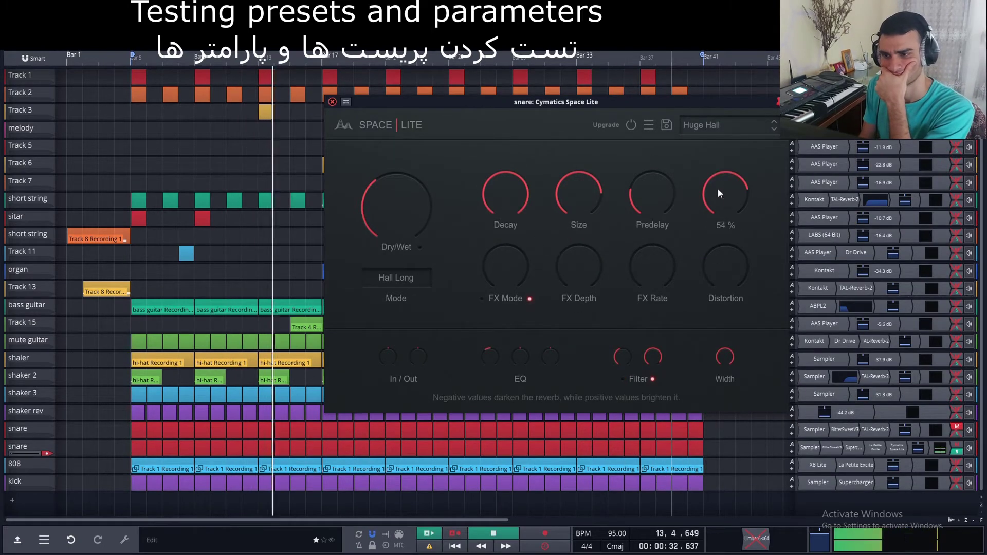
left_click_drag(650, 362, 650, 371)
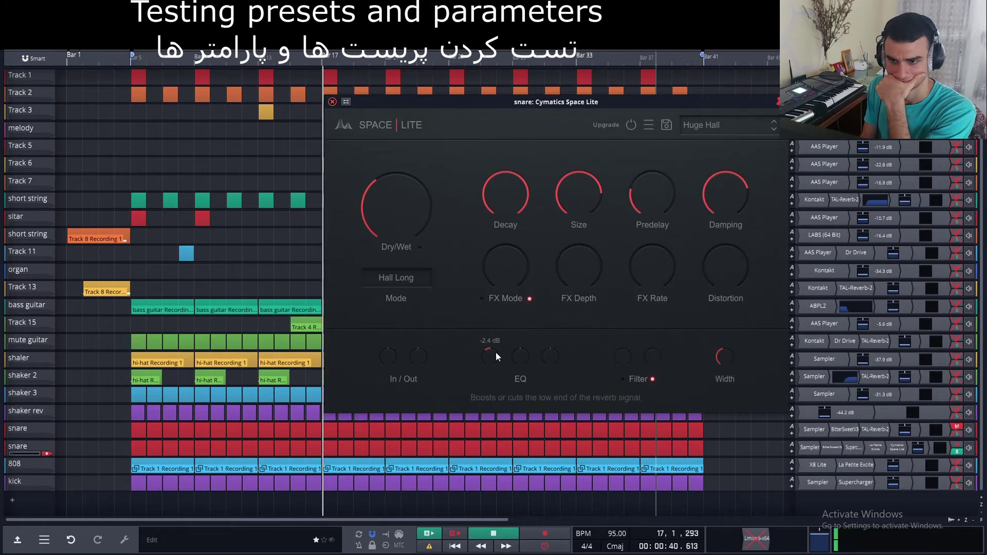
left_click_drag(494, 352, 495, 342)
left_click_drag(398, 226, 397, 206)
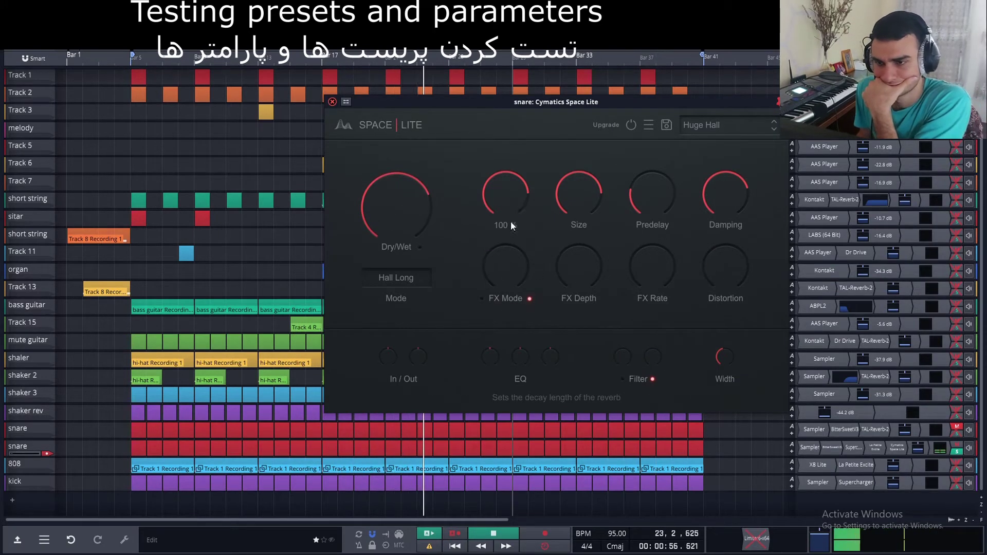
left_click_drag(418, 190, 433, 218)
left_click_drag(649, 193, 648, 203)
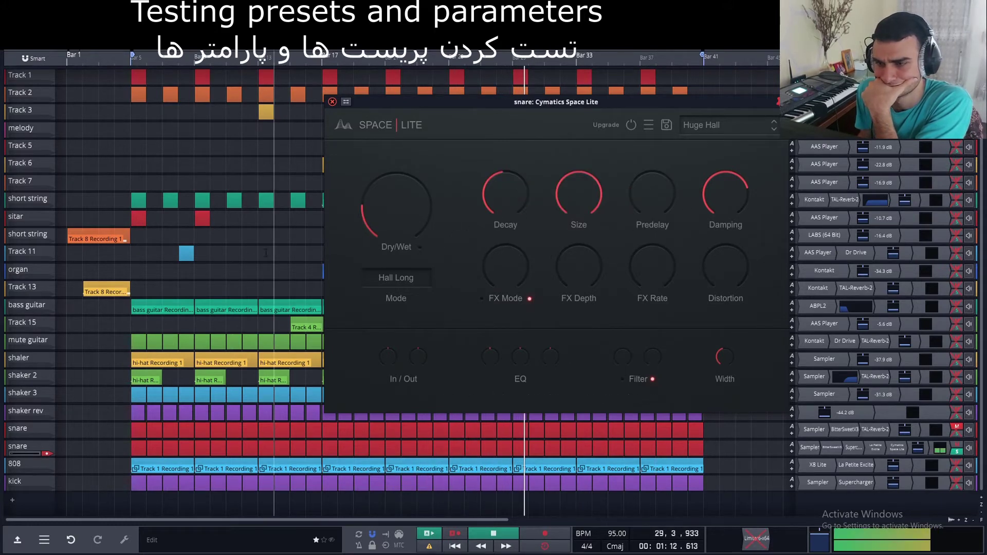
- Audition the reverb presets from Hyperdrive through Intimate to Lofi Box
left_click(738, 131)
left_click(835, 242)
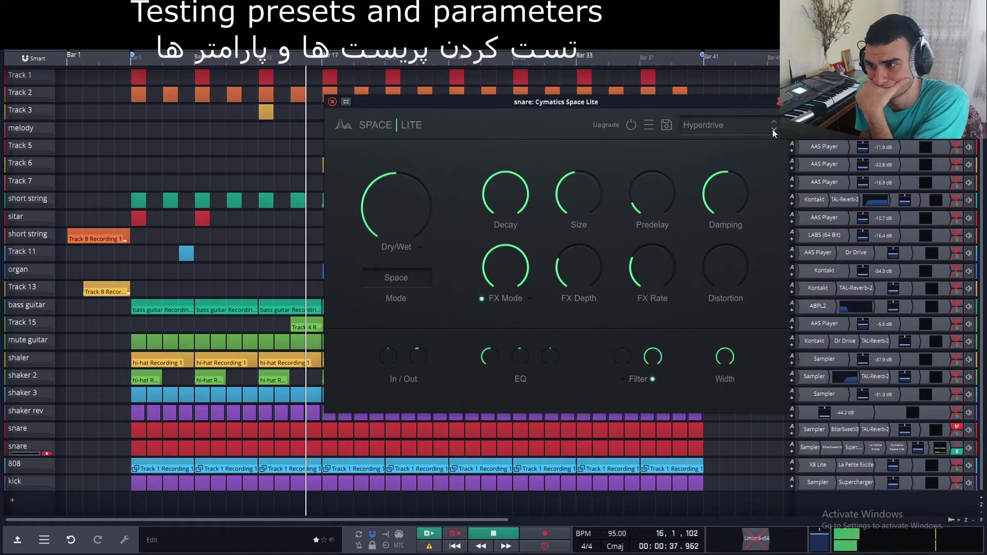
left_click(773, 130)
left_click(774, 130)
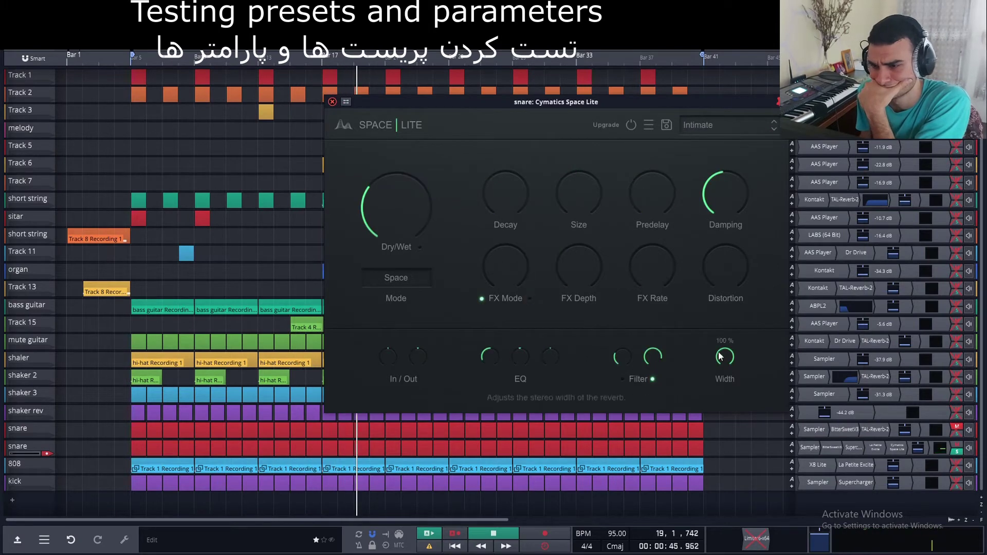
left_click(773, 130)
left_click(773, 129)
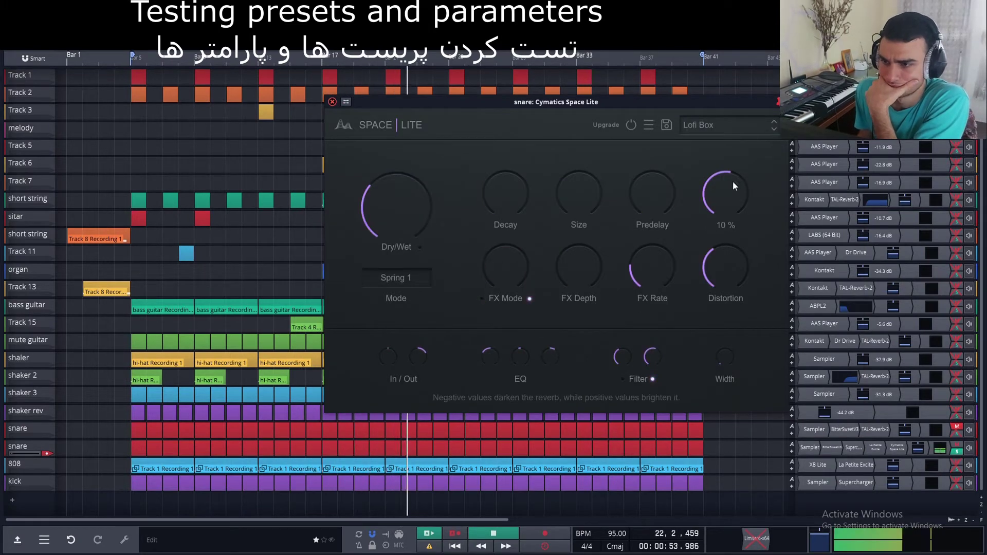
- Turn the Lofi Box reverb's Damping and Size fully up, adjust its filter and Width, and raise its Decay
left_click_drag(723, 201, 699, 176)
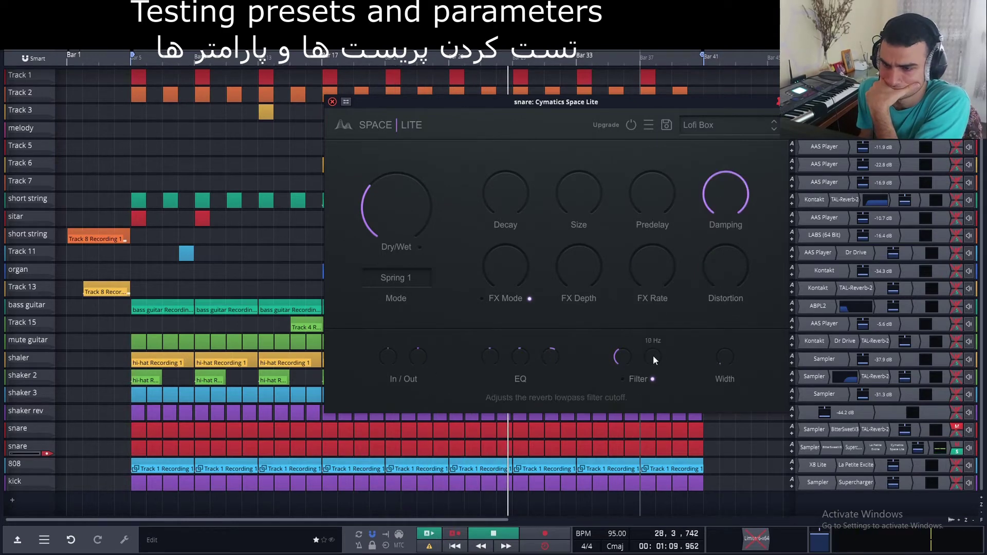
left_click_drag(656, 361, 652, 357)
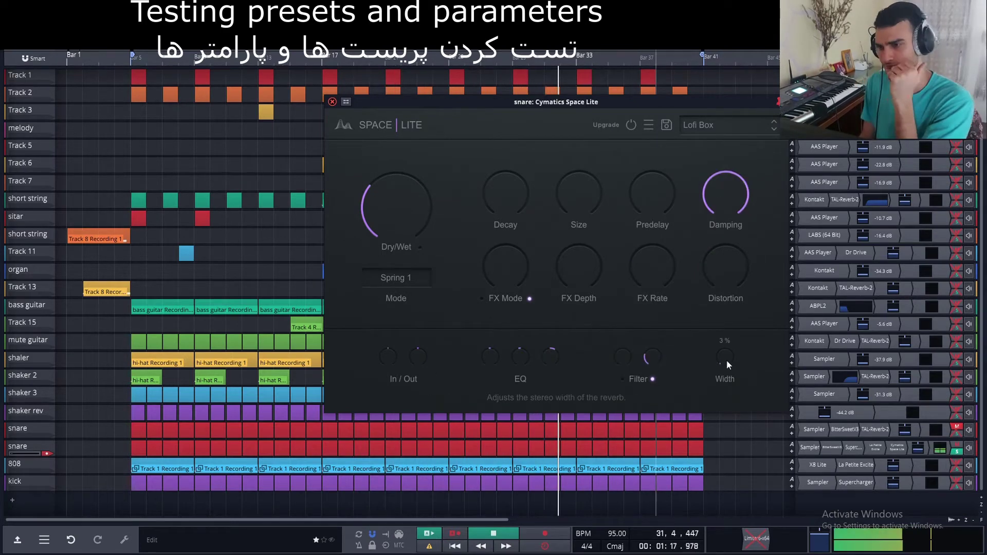
left_click_drag(726, 359, 726, 368)
left_click_drag(577, 201, 577, 185)
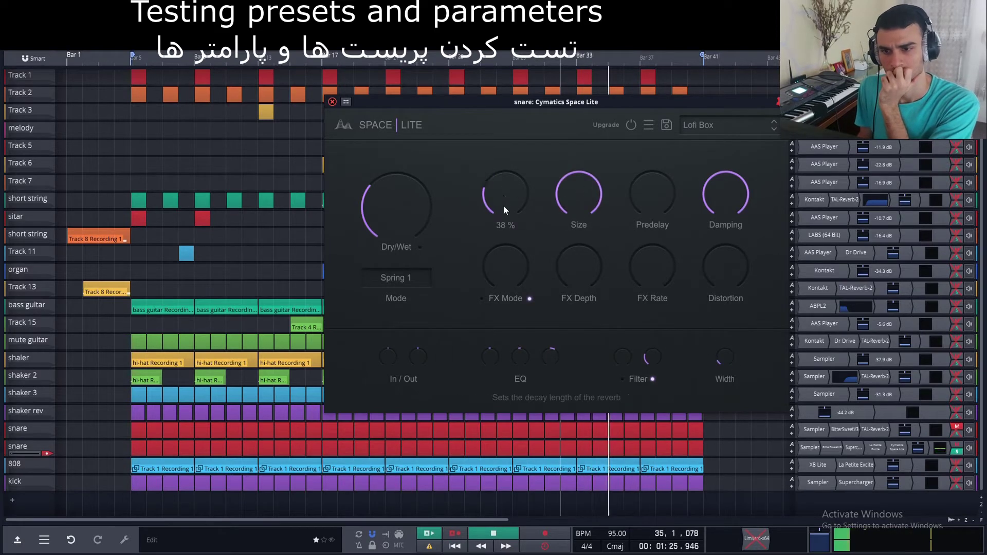
left_click_drag(504, 206, 504, 188)
- Load the Concert Hall preset again and increase its Size to just over half
left_click(712, 123)
mouse_move(780, 140)
left_click(818, 190)
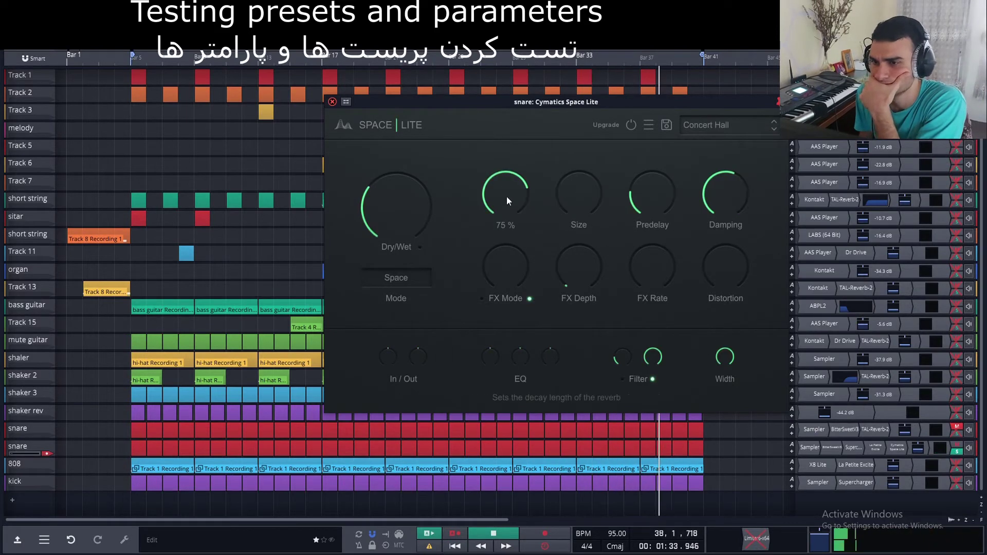
left_click_drag(578, 200, 580, 181)
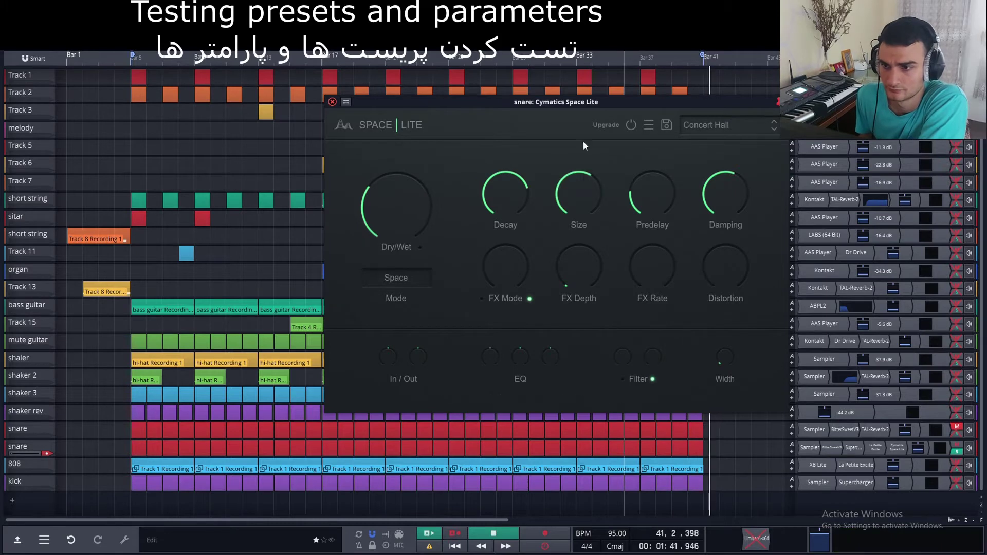
- Lock the reverb's Dry/Wet control and adjust its level, reduce Damping to near minimum and increase Size further
left_click(244, 58)
left_click_drag(393, 203, 392, 180)
left_click(420, 247)
left_click_drag(409, 216, 410, 191)
left_click_drag(716, 205, 716, 273)
left_click_drag(566, 196, 566, 176)
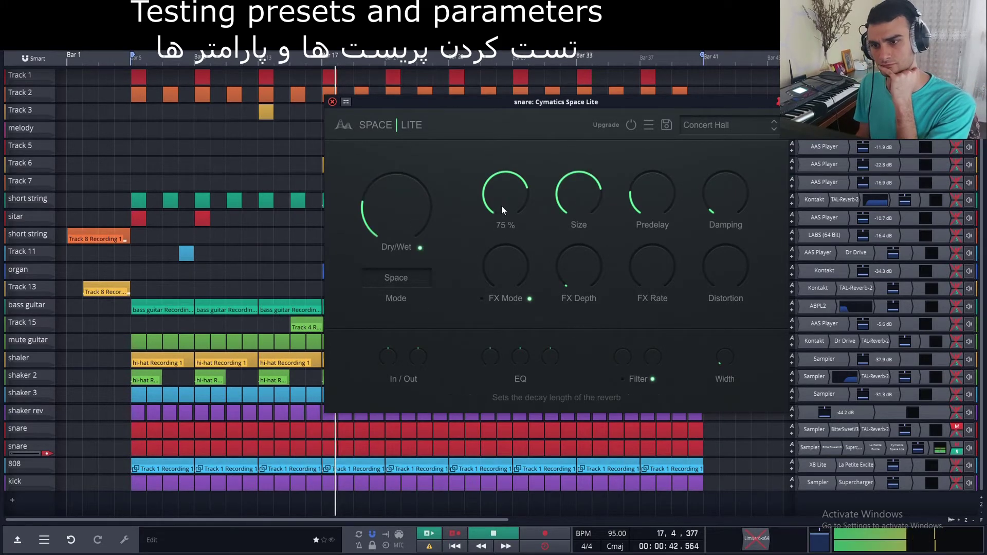
- Try the Dark Spring and Bathroom presets, narrowing Bathroom's Width to minimum and raising its Size and Decay
left_click(774, 129)
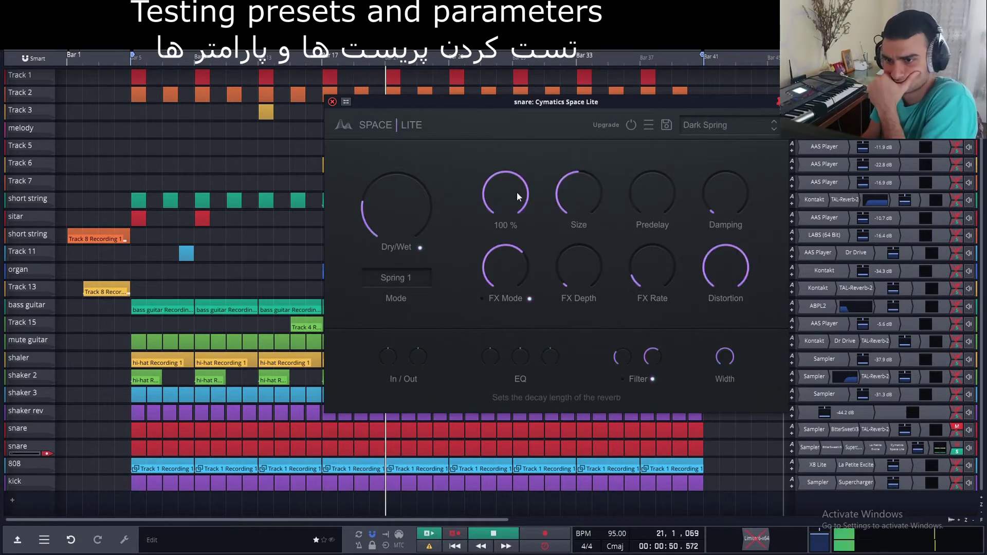
left_click(774, 129)
left_click_drag(724, 357, 713, 406)
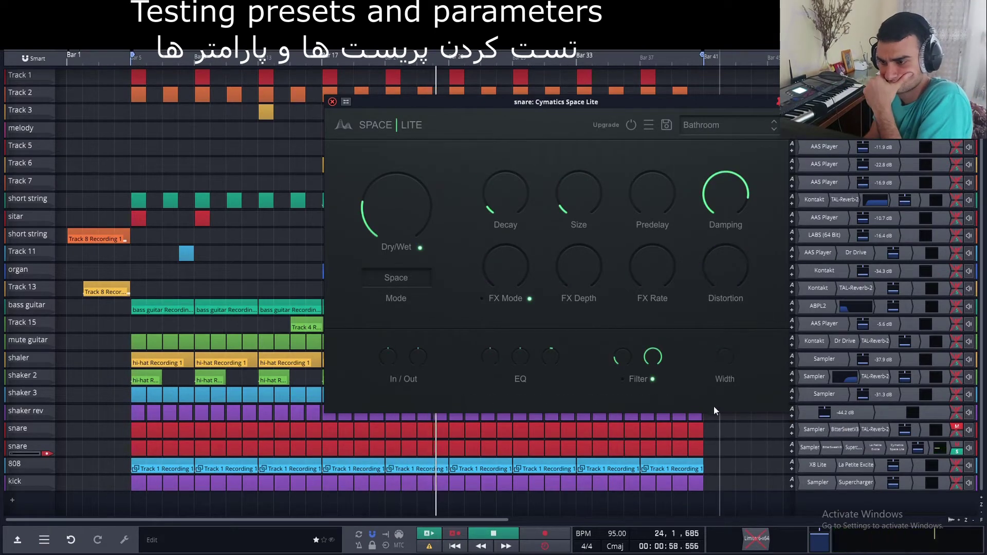
left_click_drag(579, 195, 579, 155)
left_click_drag(520, 195, 519, 155)
- Remove the Space Lite reverb plugin from the snare track and stop playback
right_click(896, 448)
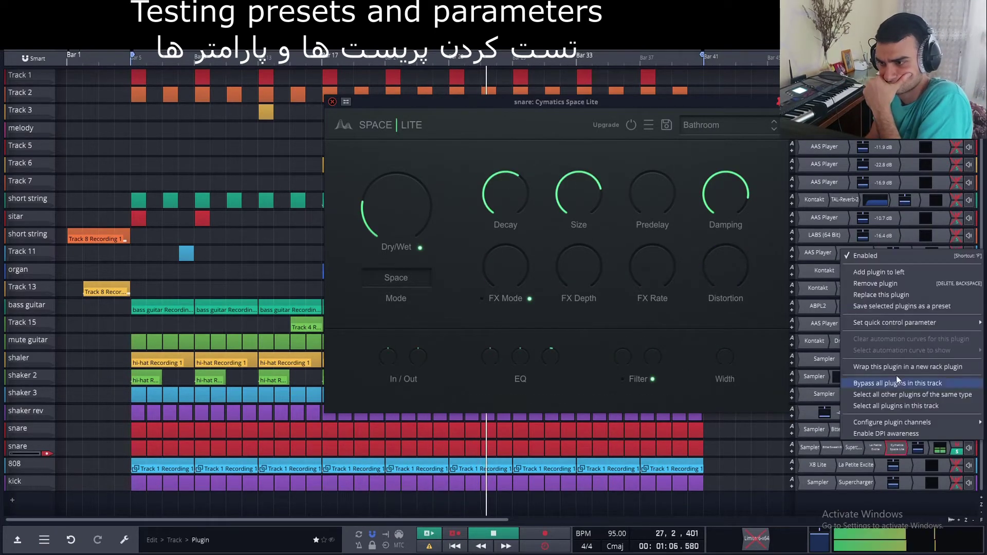
left_click(879, 283)
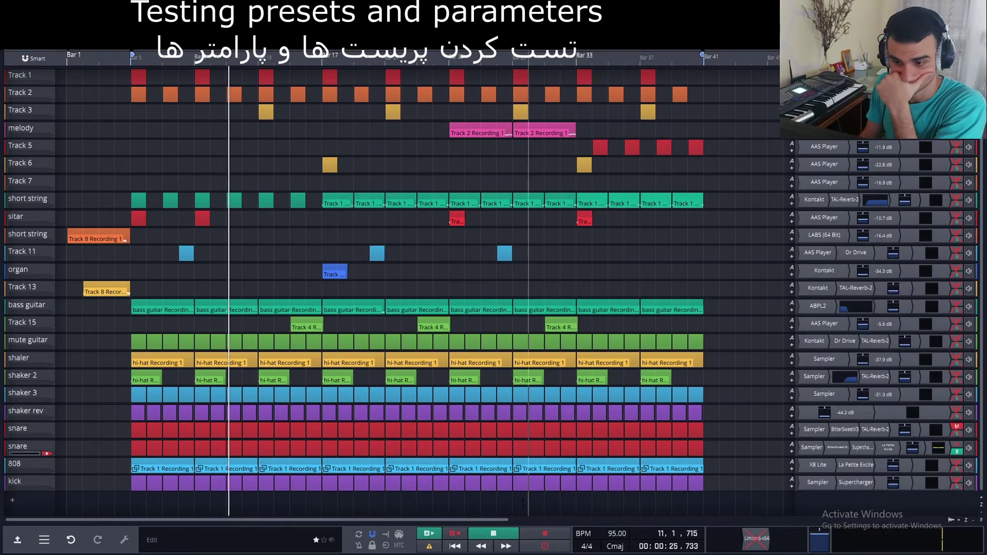
key("space")
- Insert Surge Synth Team's SurgeEffectsBank on the snare track, start playback and place its window over the middle of the arrangement
left_click_drag(973, 58, 905, 448)
mouse_move(835, 309)
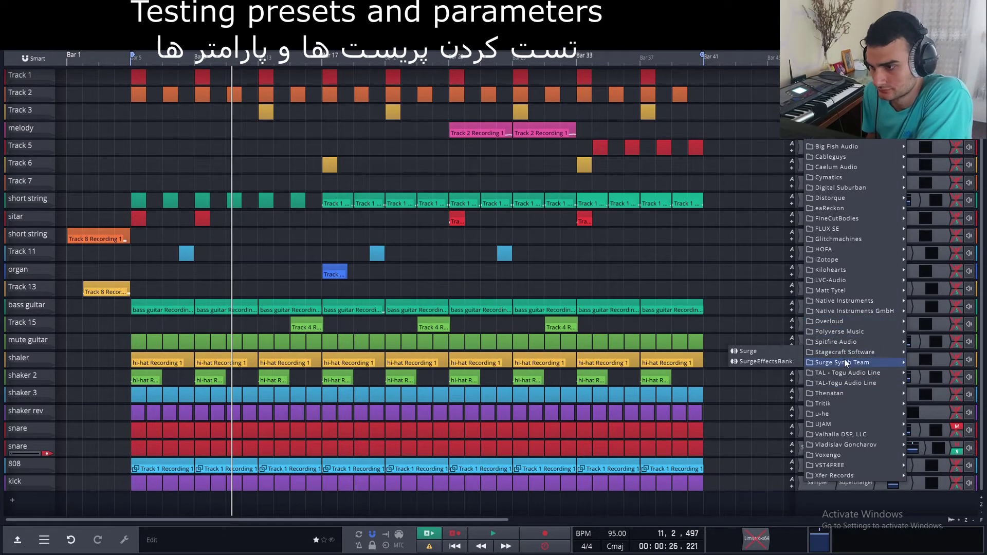
mouse_move(846, 367)
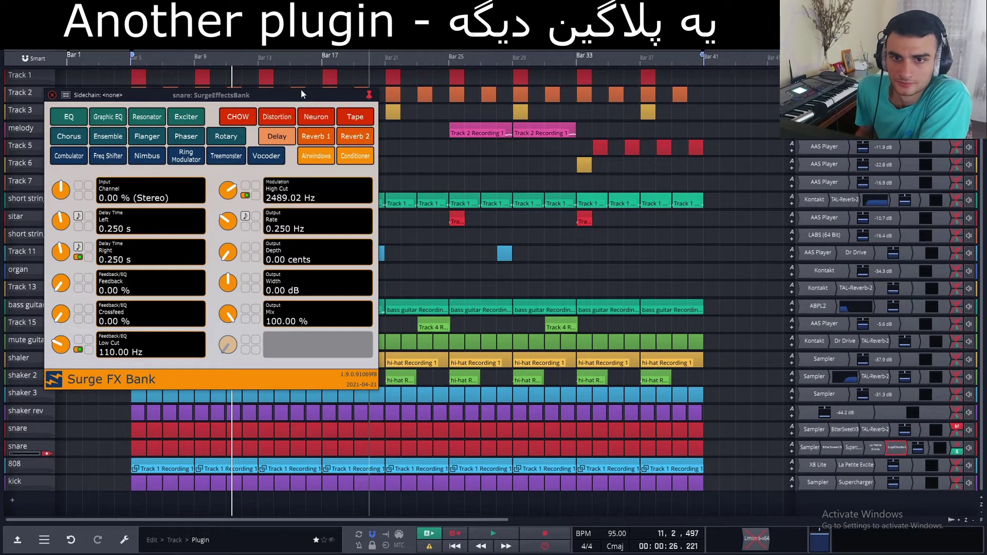
left_click_drag(302, 91, 542, 190)
key("space")
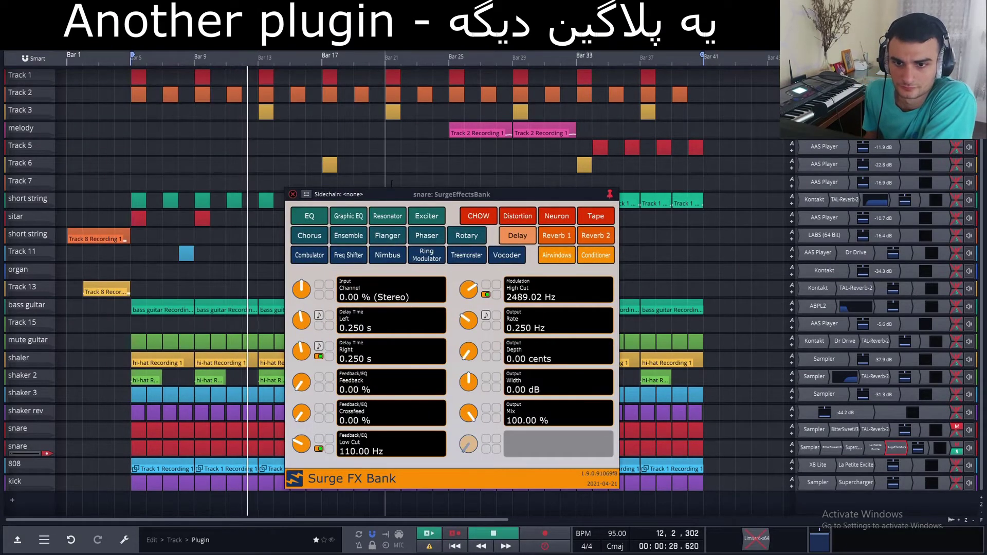
left_click_drag(437, 194, 484, 157)
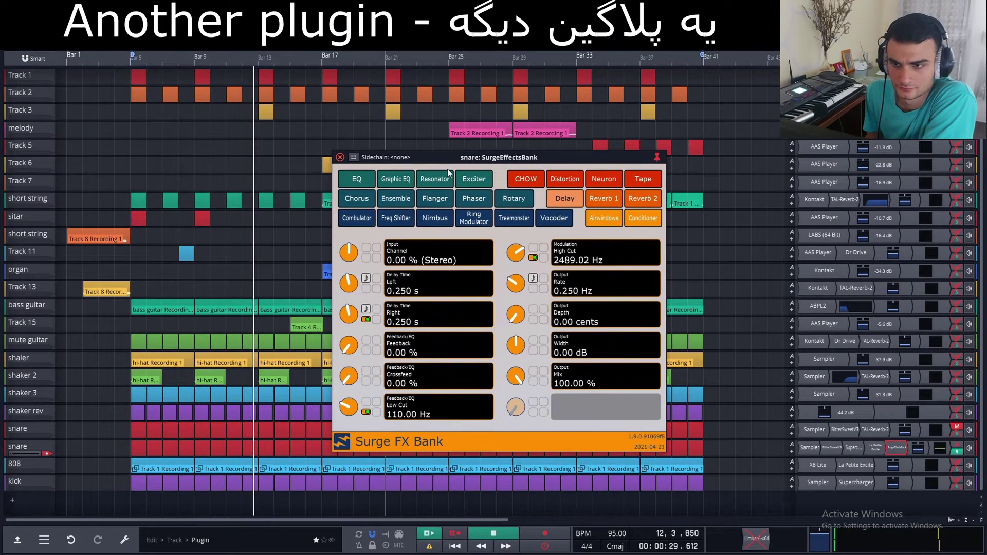
- Try the Exciter, Graphic EQ and Reverb 2 effects on the snare and settle on Reverb 1
left_click(484, 176)
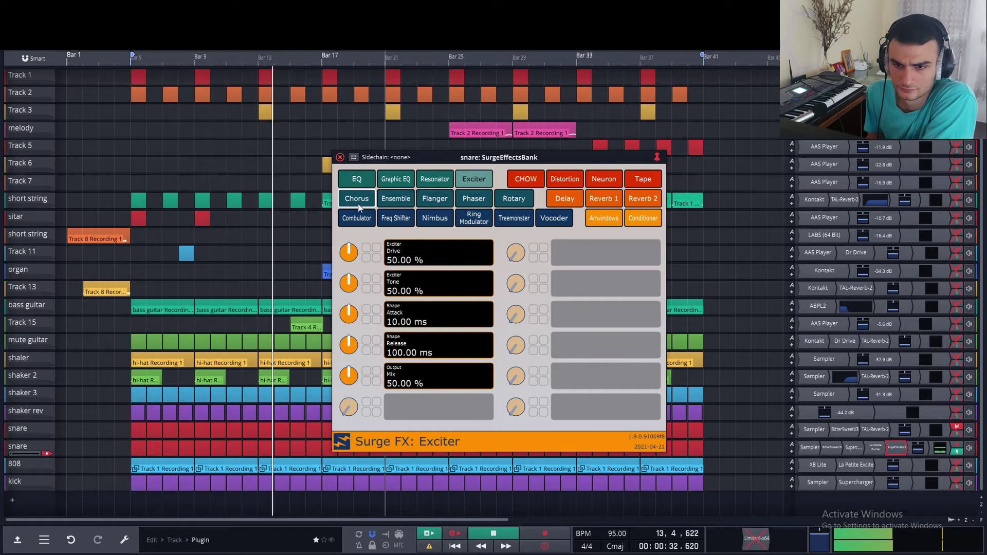
left_click(397, 178)
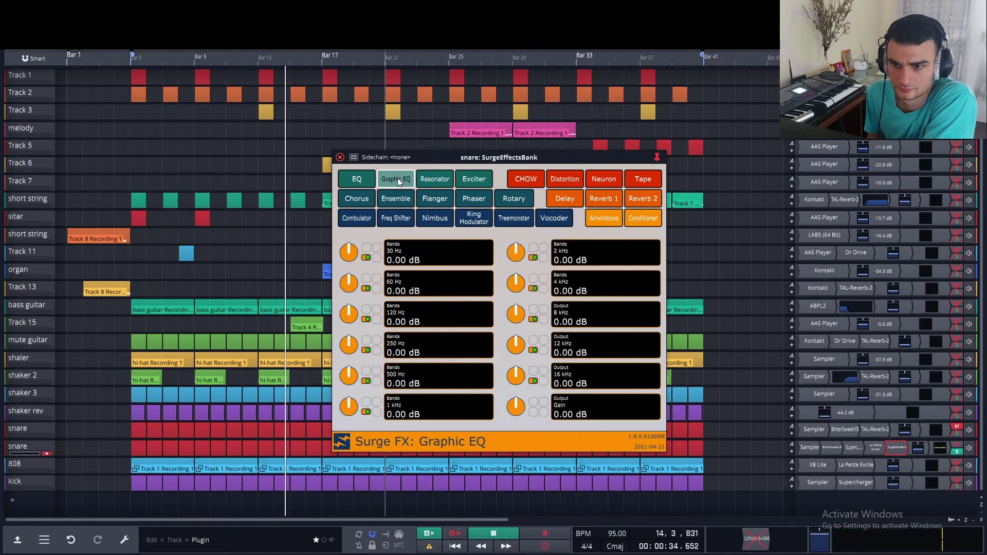
left_click(610, 196)
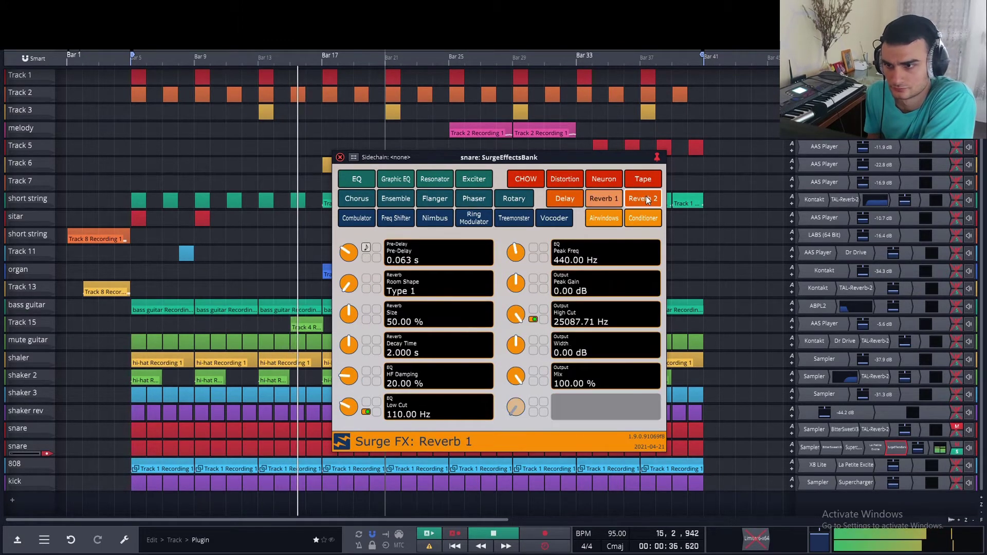
left_click(647, 200)
left_click(614, 199)
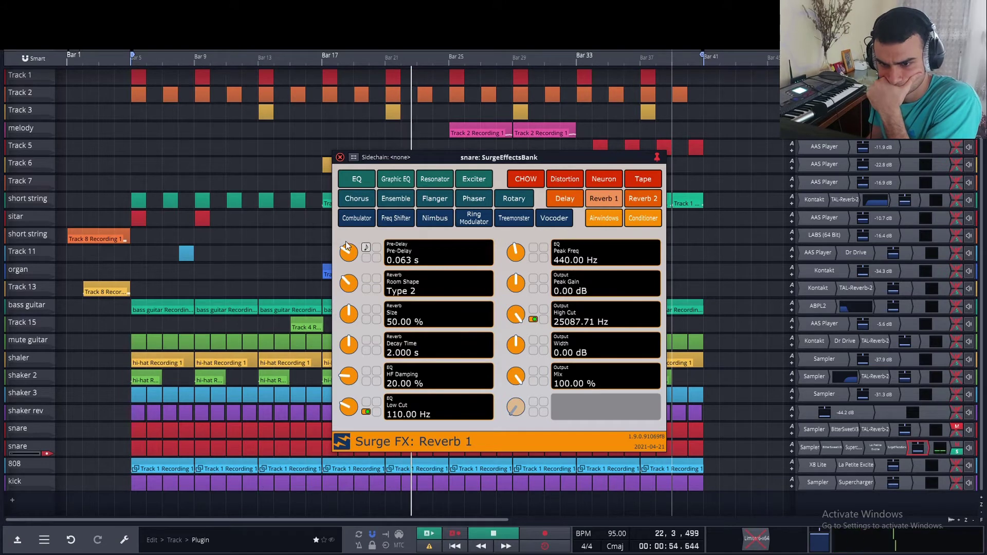
- Try Reverb 1 on the snare with room shape Type 1, a 0.390 s decay time and a high cut of about 14610 Hz
left_click_drag(348, 287, 349, 311)
left_click_drag(351, 346, 352, 376)
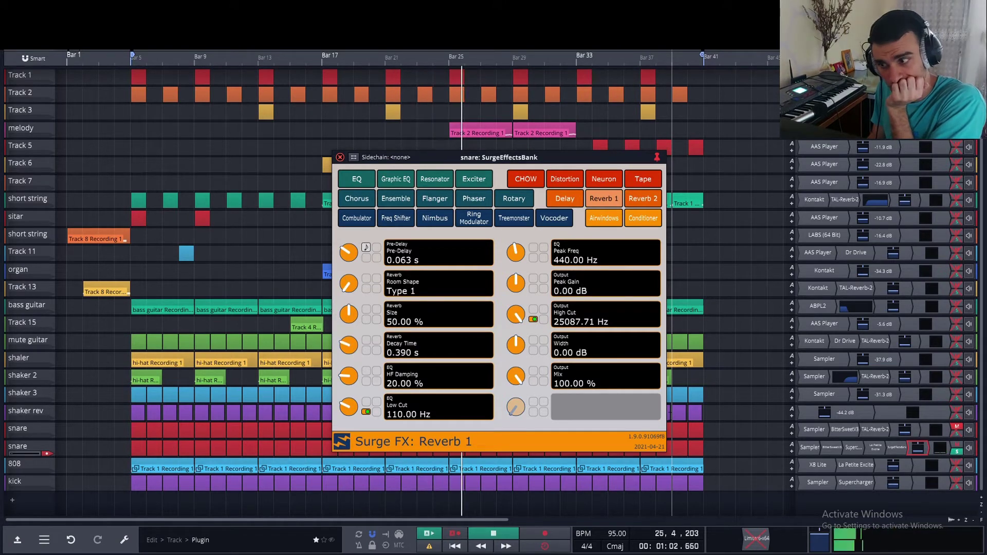
left_click_drag(918, 447, 924, 405)
left_click_drag(517, 315, 527, 353)
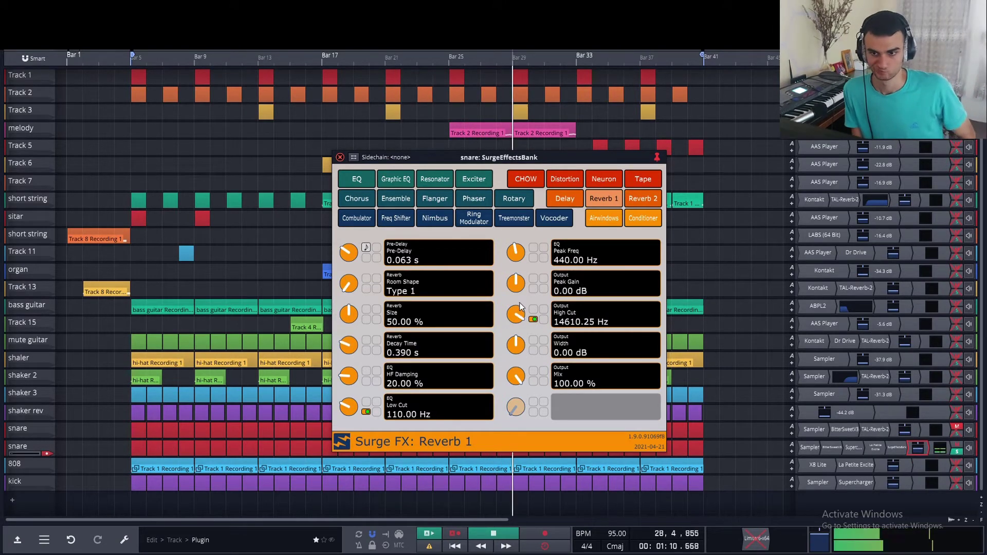
- Remove SurgeEffectsBank from the snare track, then replay the full mix from bar 5 with the track unsoloed
right_click(897, 447)
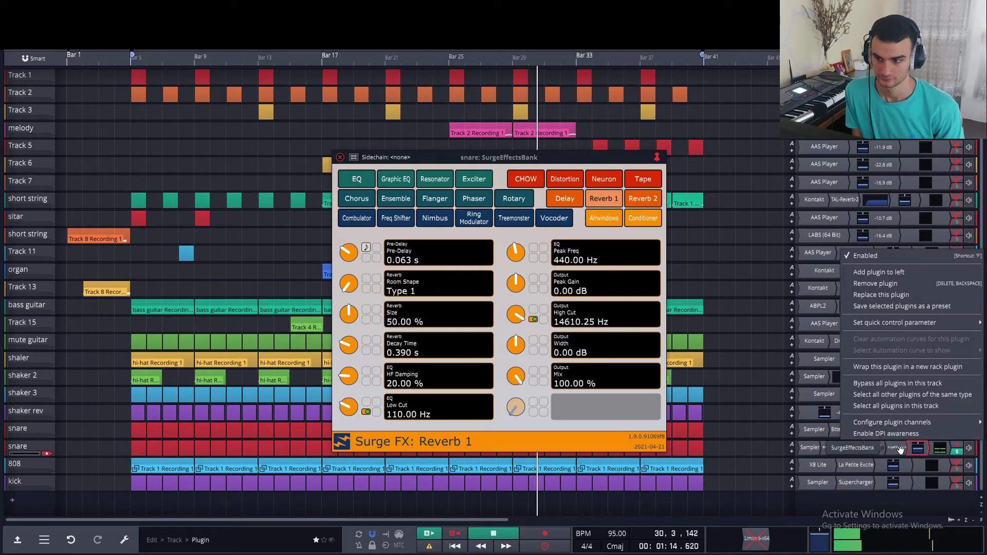
left_click(878, 283)
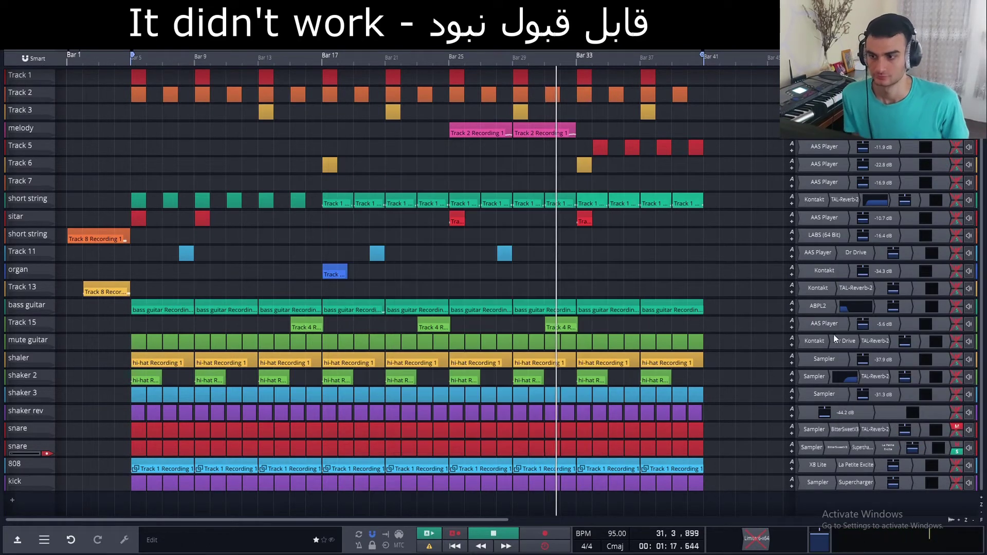
left_click(956, 452)
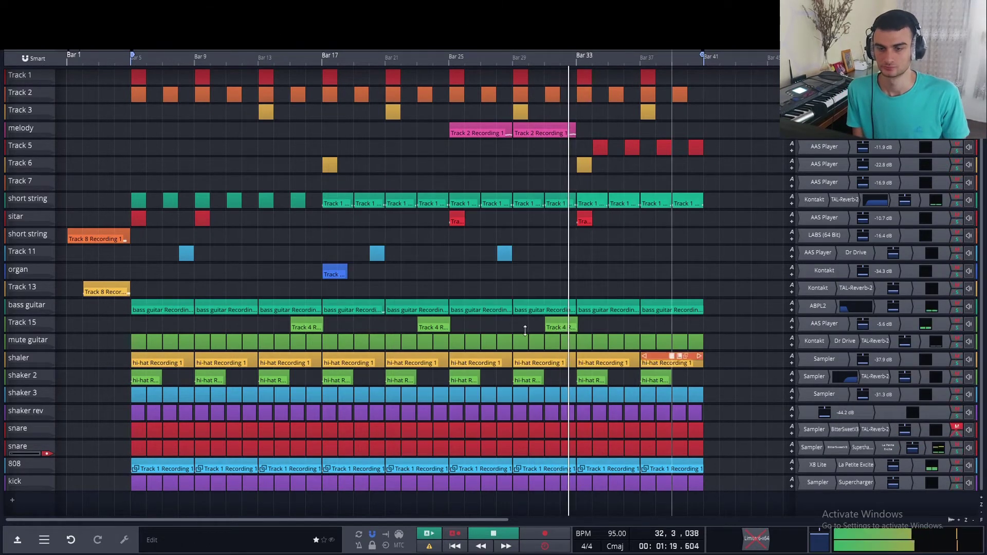
left_click(132, 61)
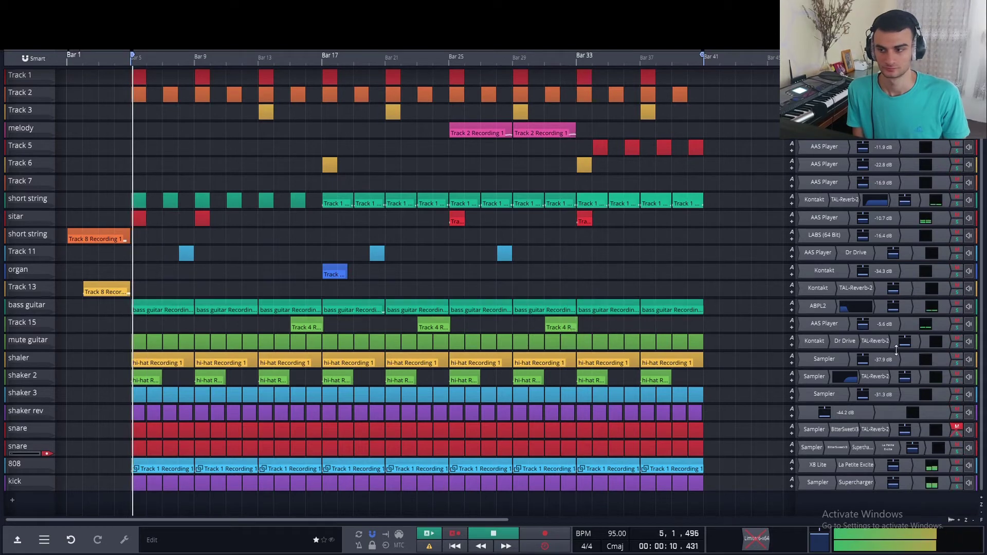
left_click(906, 447)
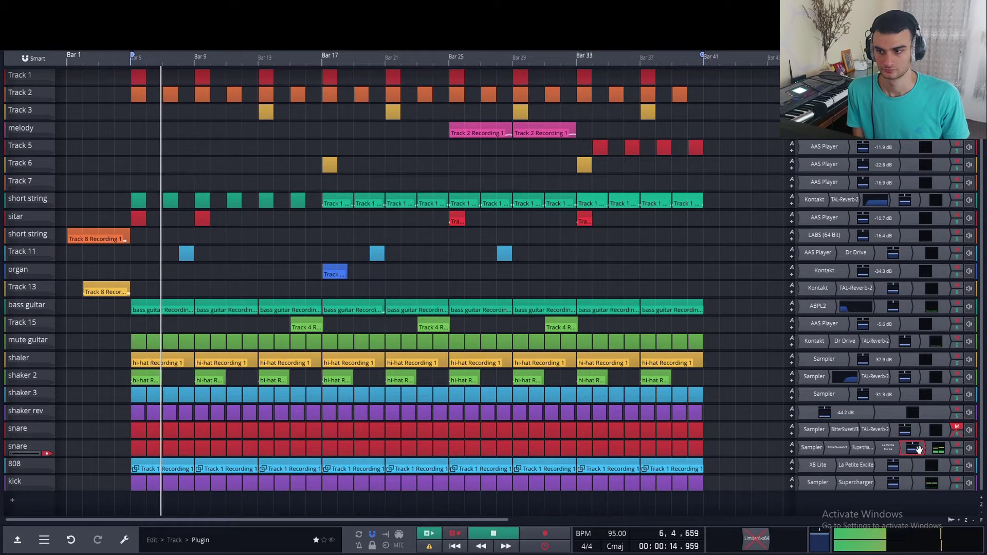
- Unmute the upper snare track and set its TAL-Reverb-2 to -96.0 dB dry and -23.5 dB wet while soloed
left_click(957, 427)
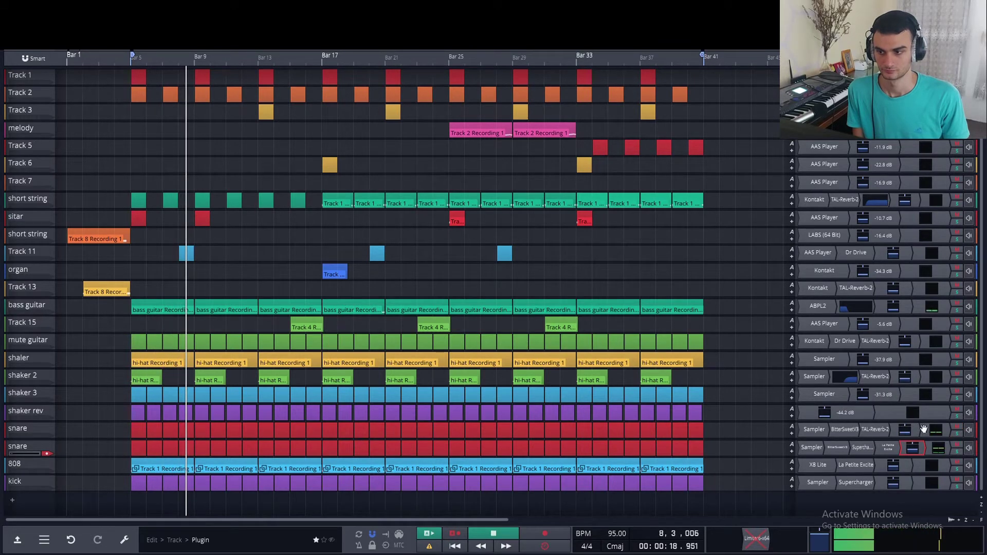
double_click(885, 429)
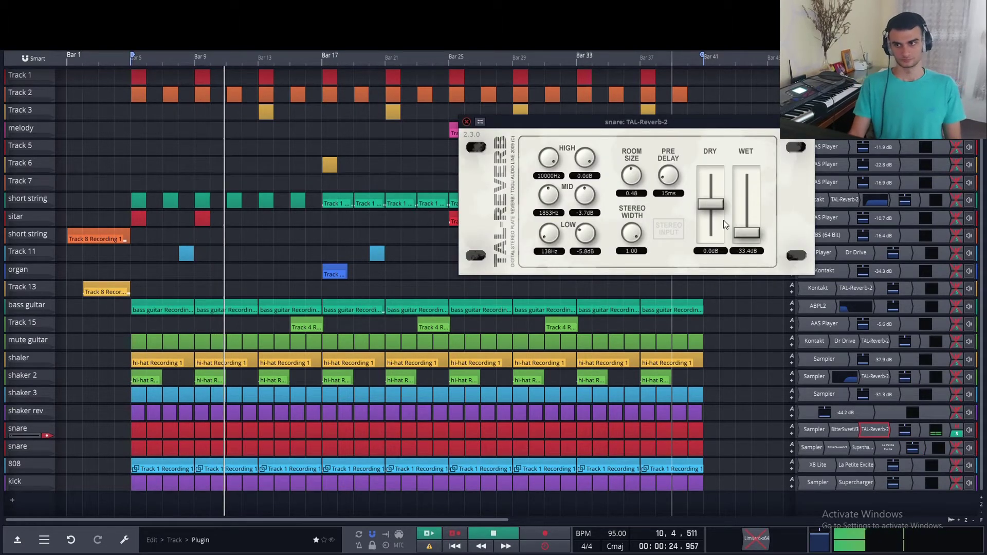
left_click_drag(746, 232, 749, 157)
left_click_drag(749, 198, 753, 244)
left_click_drag(714, 200, 714, 241)
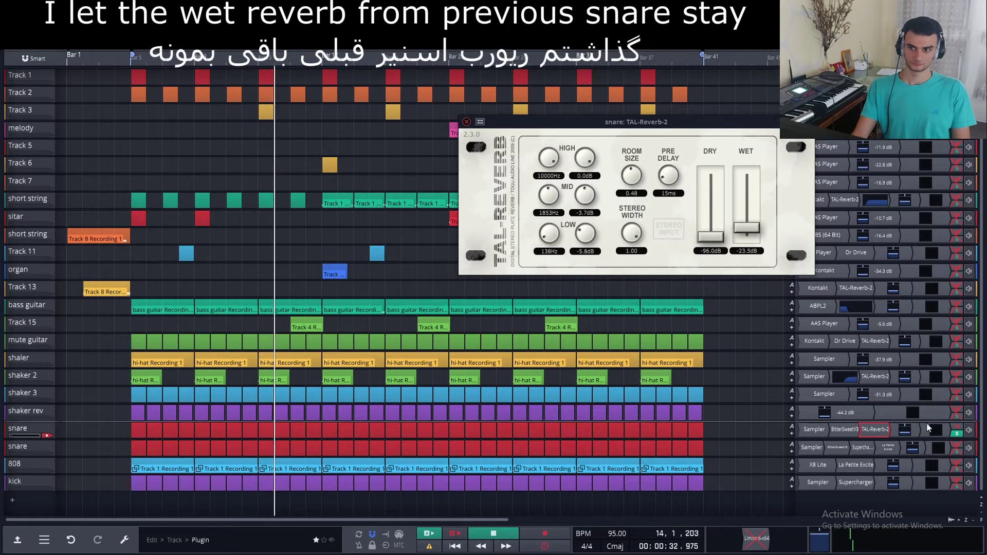
left_click(957, 434)
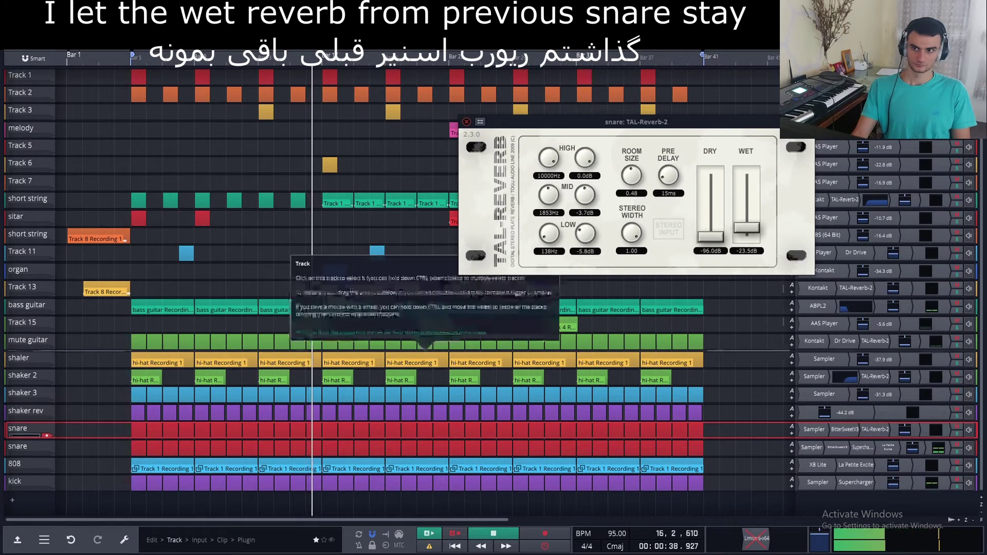
- Set the upper snare's TAL-Reverb-2 to 0 ms pre-delay, -17.9 dB wet, 0.41 stereo width and 0.39 room size
left_click_drag(667, 178, 697, 230)
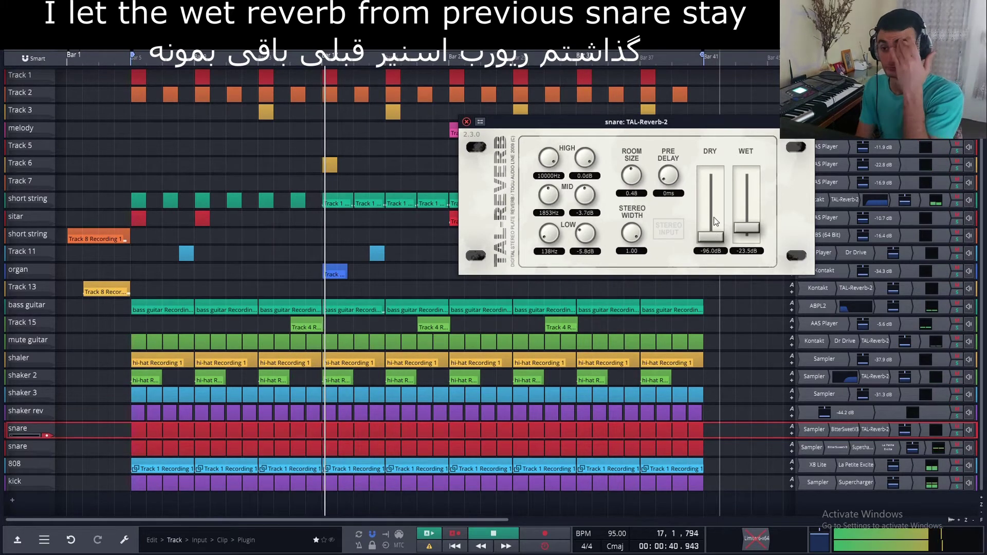
left_click(958, 433)
left_click(957, 434)
left_click_drag(746, 228, 746, 223)
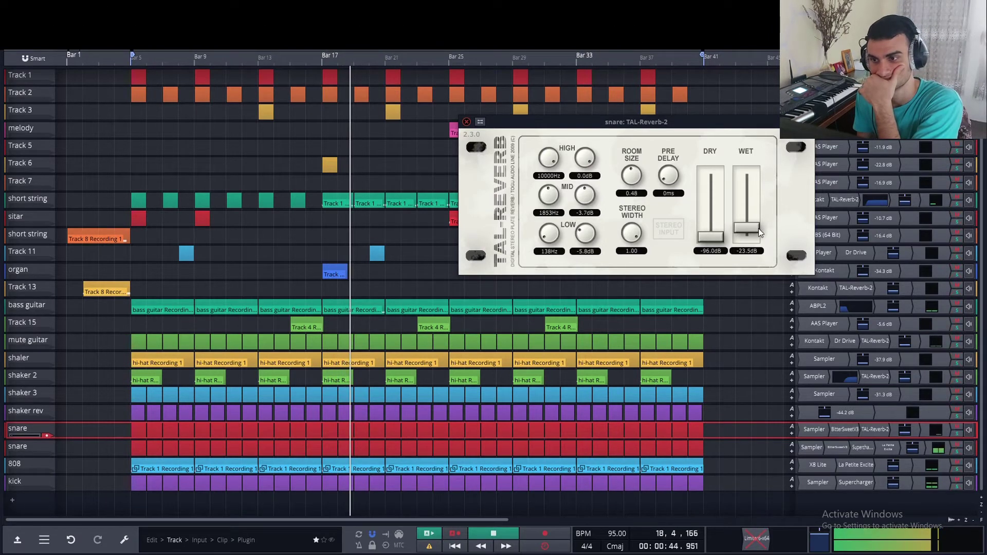
left_click_drag(632, 234, 635, 269)
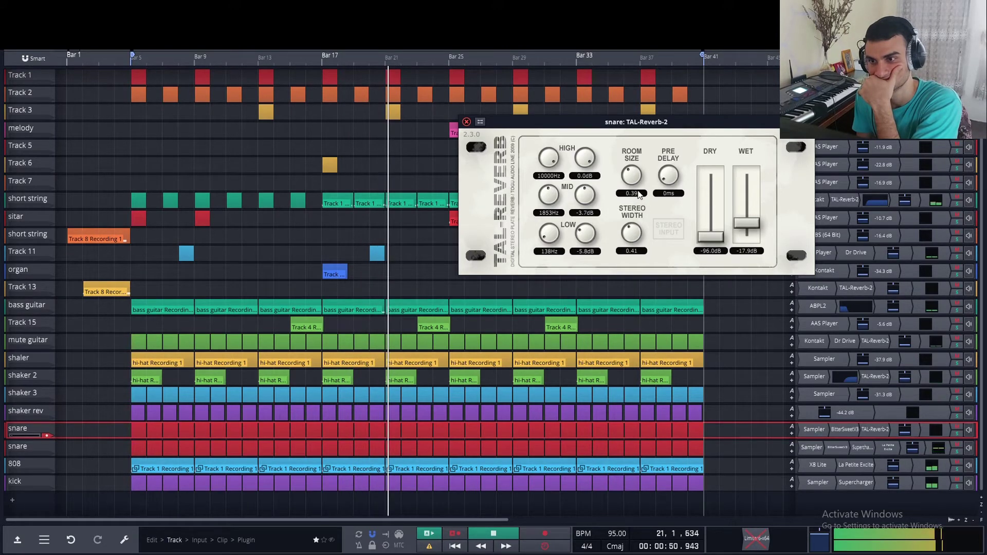
- Solo both snare tracks and fine-tune the upper snare's reverb room size to 0.45
left_click(957, 433)
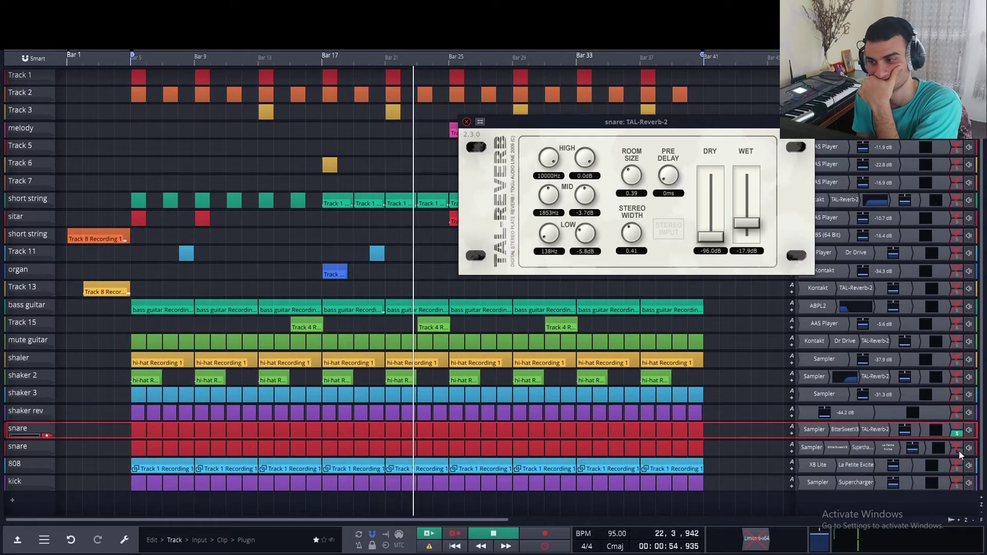
left_click(958, 452)
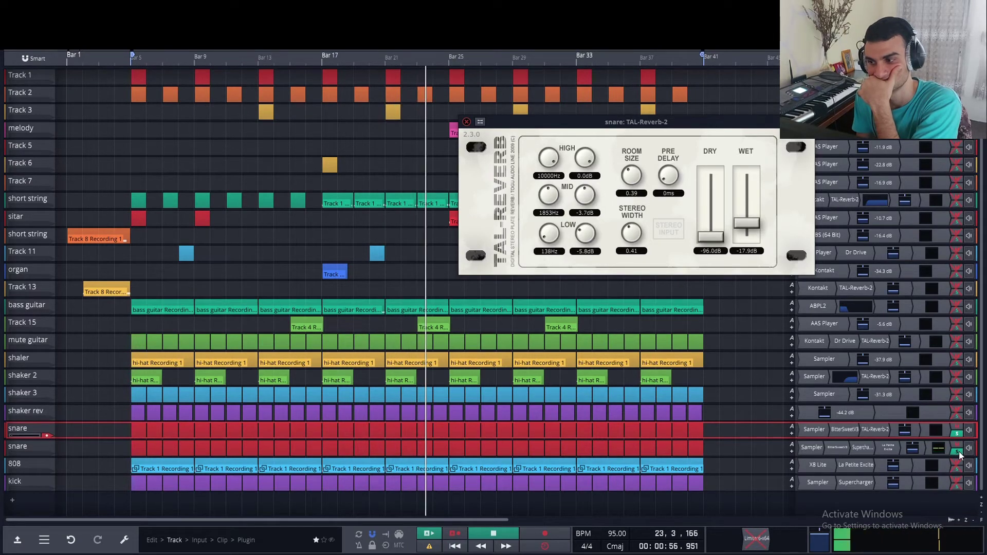
mouse_move(633, 179)
left_mouse_down()
mouse_move(635, 165)
mouse_move(637, 180)
left_mouse_up()
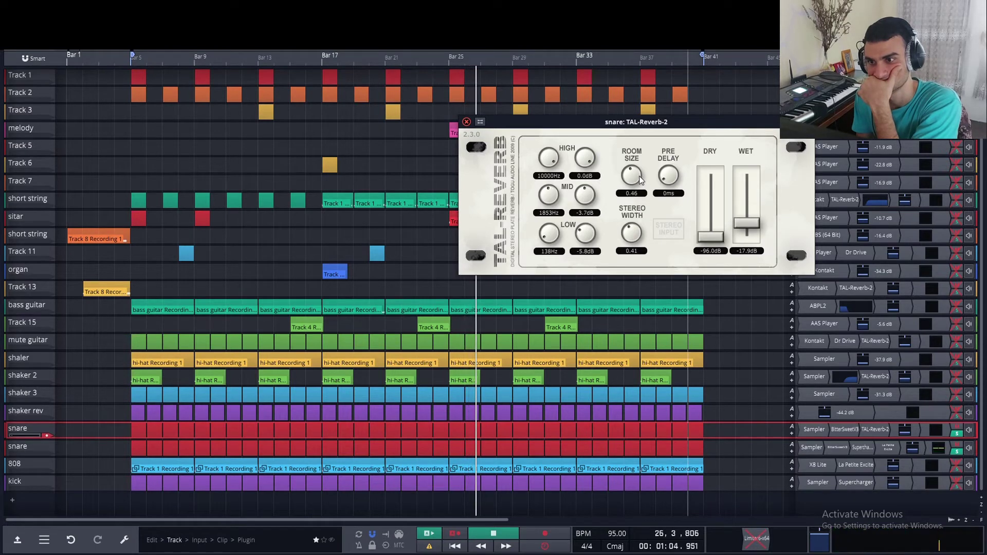
scroll(640, 178, "down", 1)
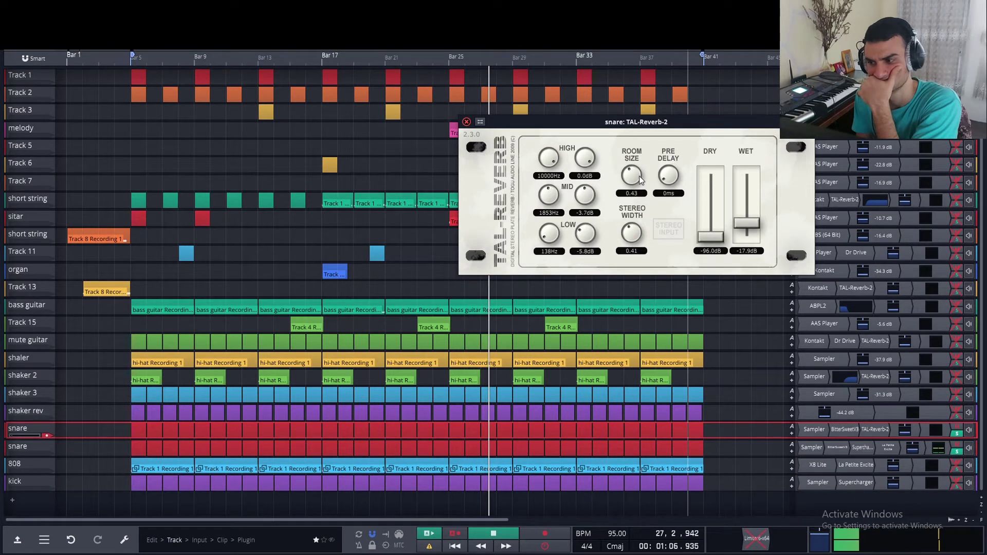
left_click_drag(639, 176, 639, 174)
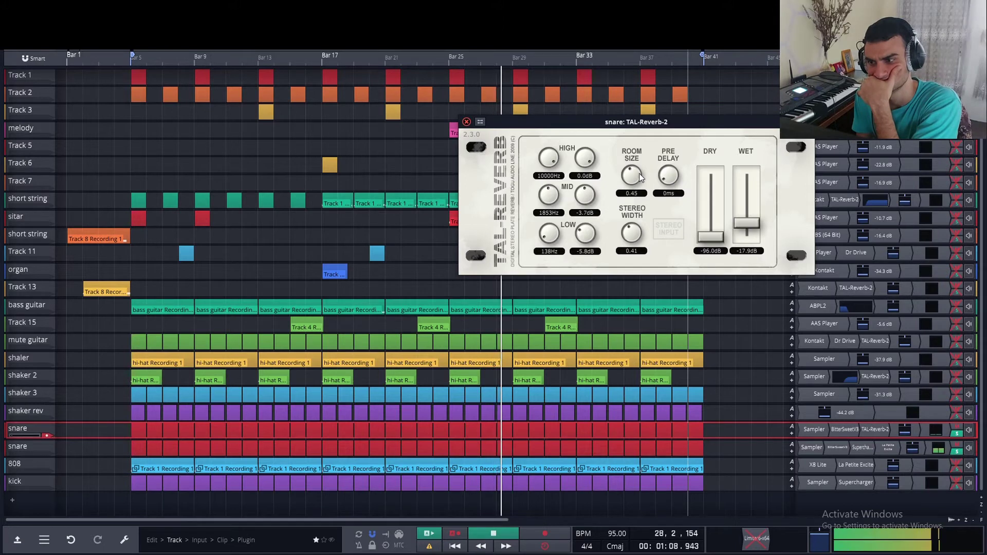
mouse_move(951, 451)
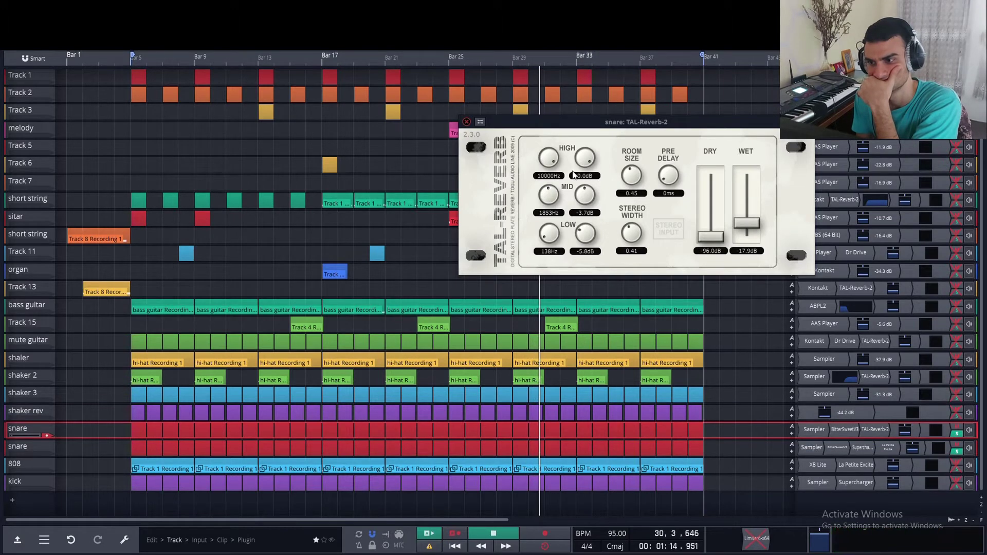
- Close the TAL-Reverb-2 window and unsolo both snare tracks to hear them in the full mix
left_click(466, 122)
left_click(957, 453)
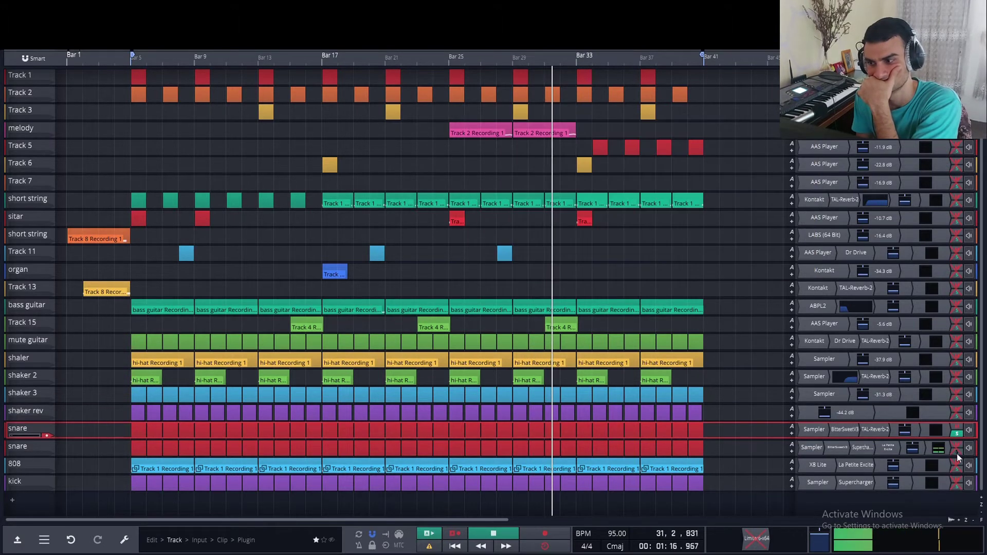
left_click(957, 433)
left_click(908, 431)
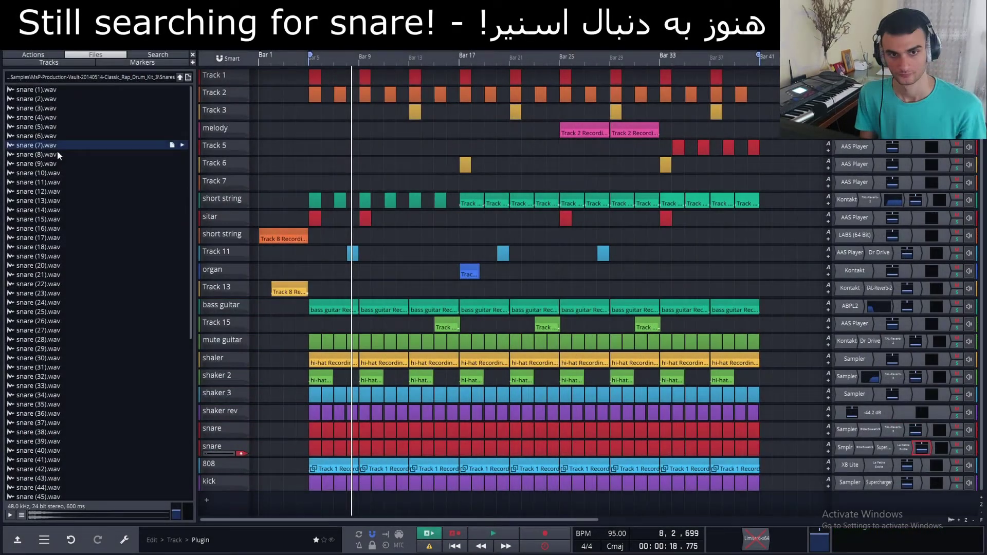
- Audition the samples snare (8).wav to snare (12).wav in the Classic Rap Drum Kit's Snares folder
left_click(57, 150)
left_click(75, 162)
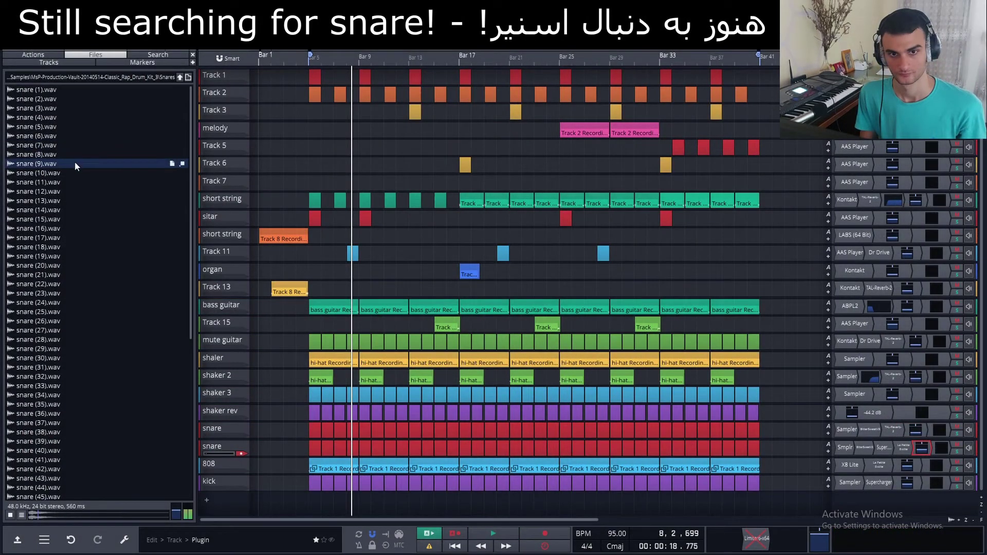
left_click(78, 172)
left_click(77, 182)
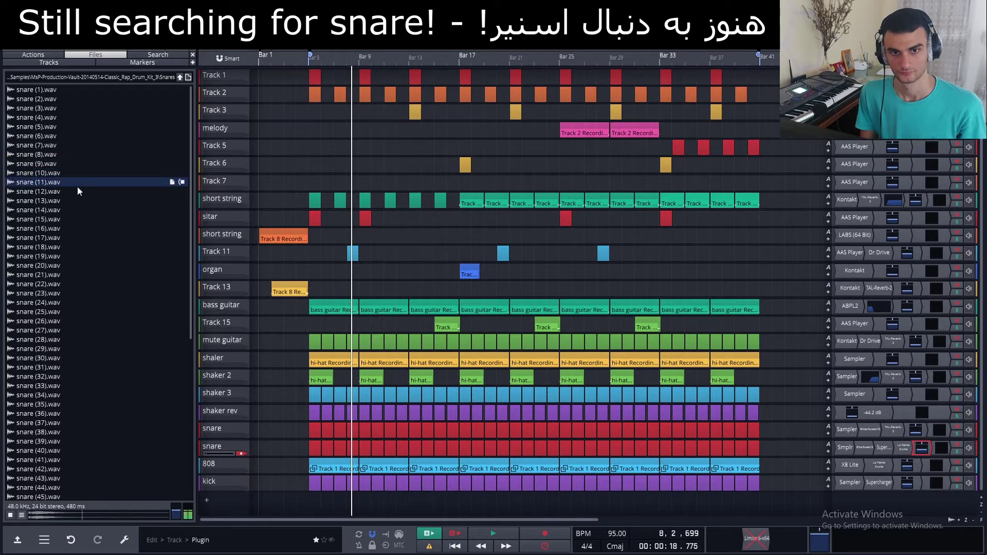
left_click(77, 190)
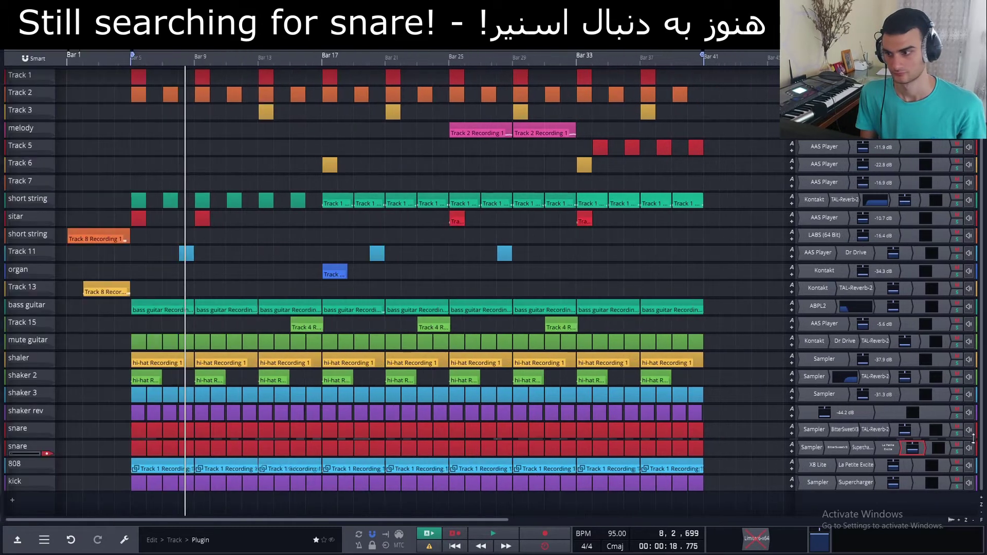
- Audition the samples snare (10).wav to snare (26).wav in the Classic Rap Drum Kit's Snares folder against the playing beat
key("space")
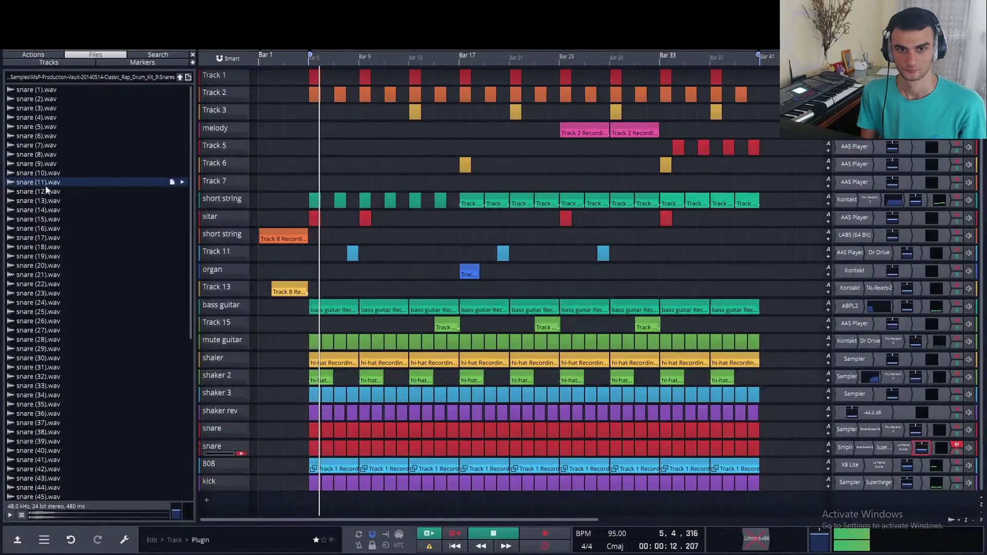
left_click(52, 175)
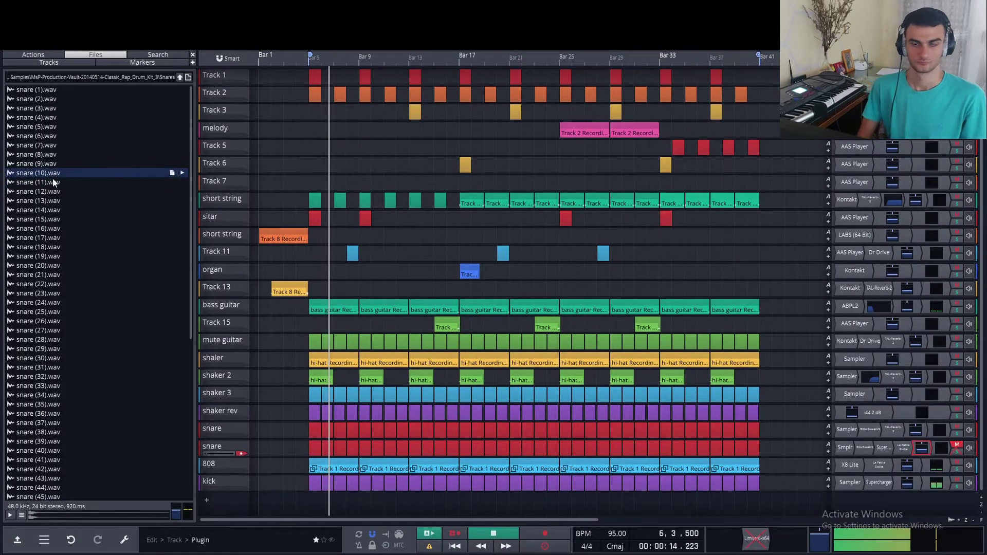
left_click(54, 182)
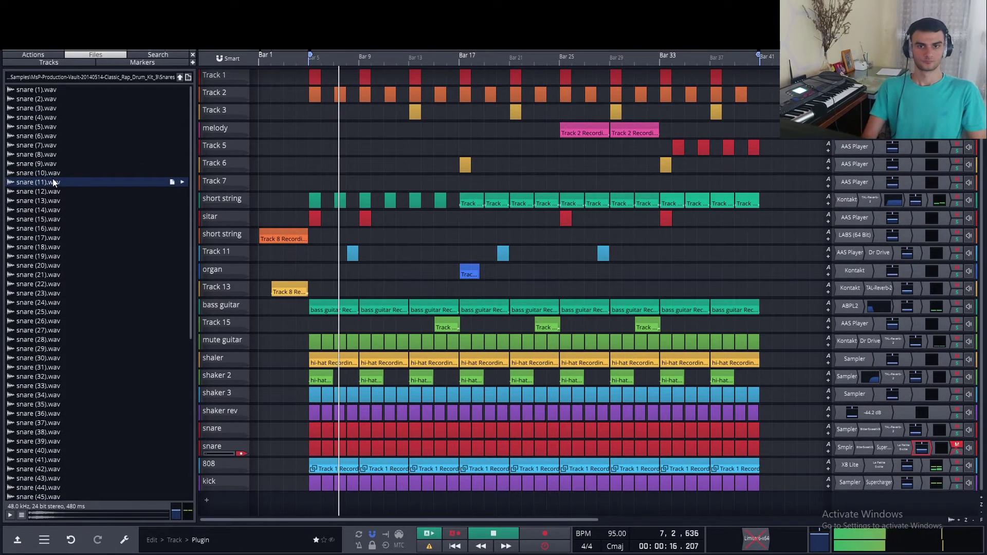
key("Down")
key("Down")
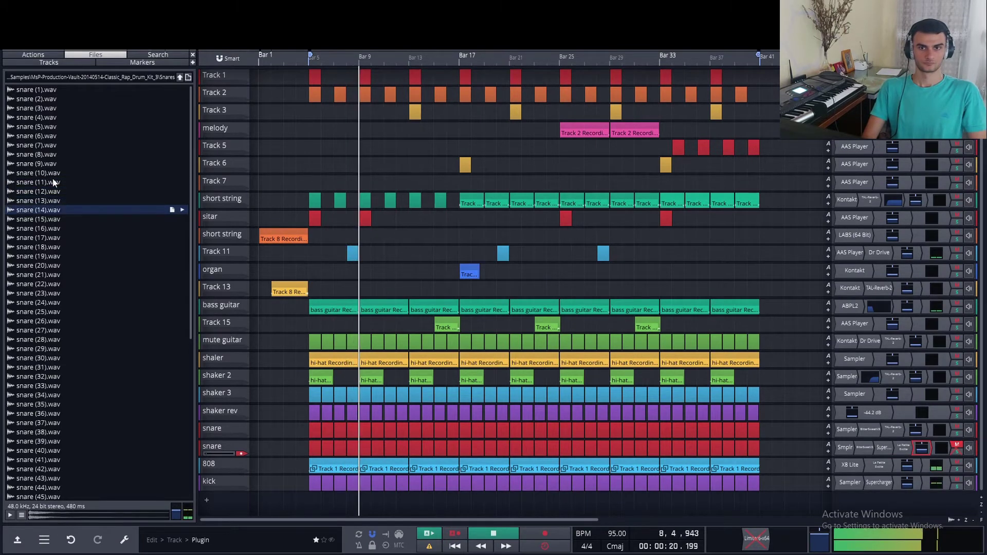
key("Up")
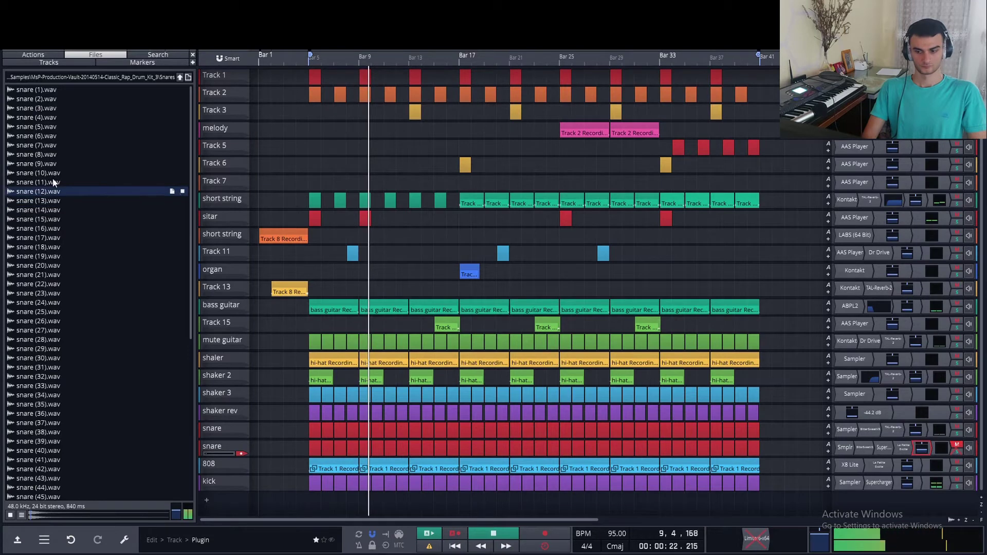
key("Down")
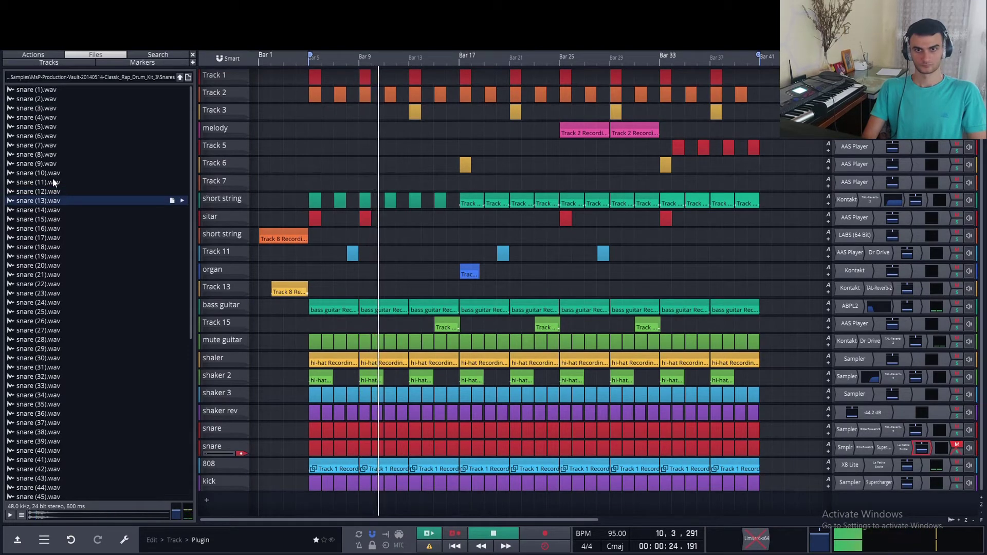
key("Down")
key("Down")
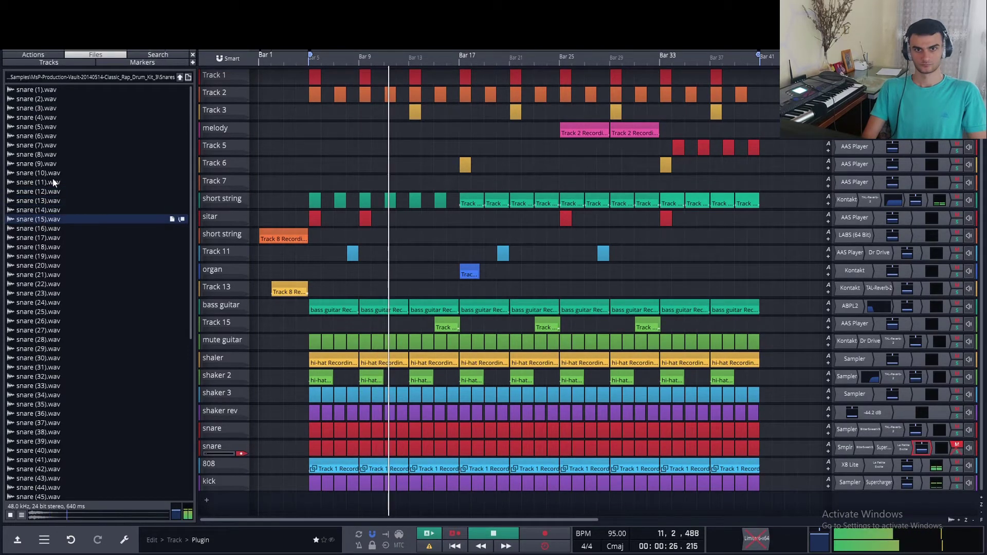
key("Down")
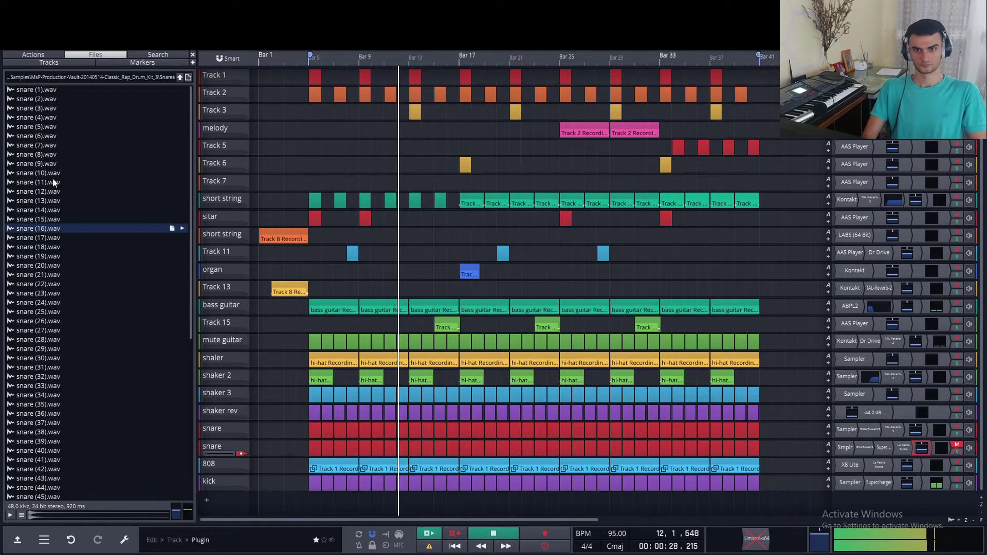
key("Down")
key("Down")
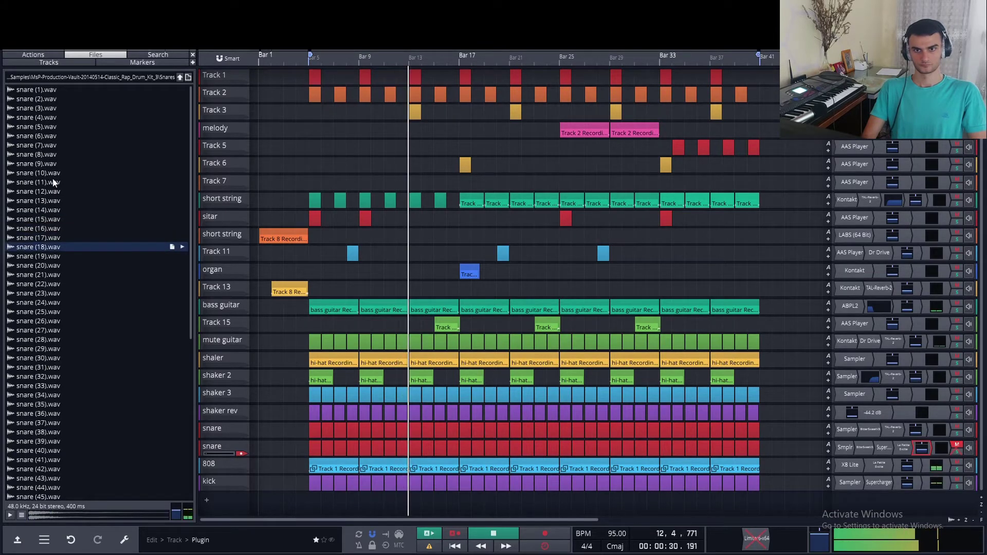
key("Down")
key("Down")
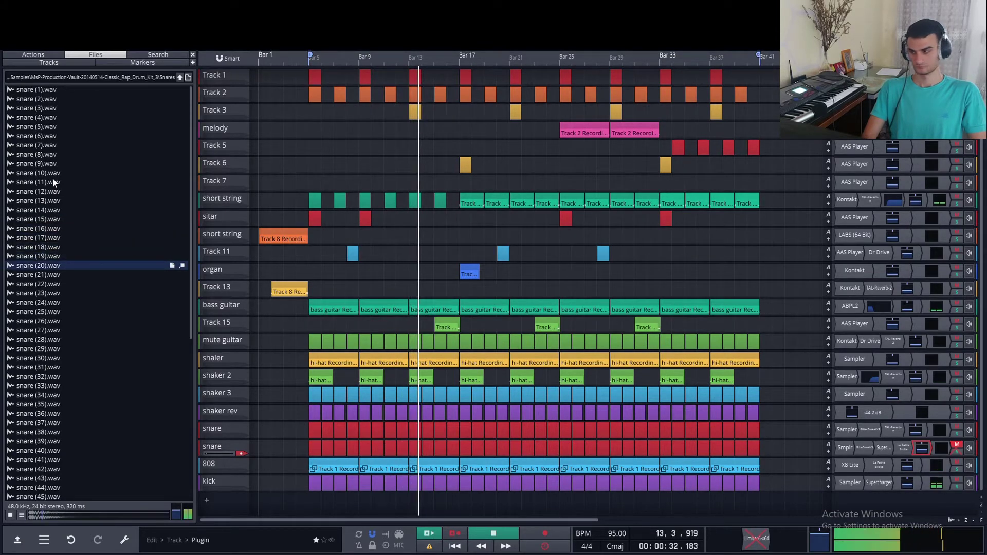
key("Down")
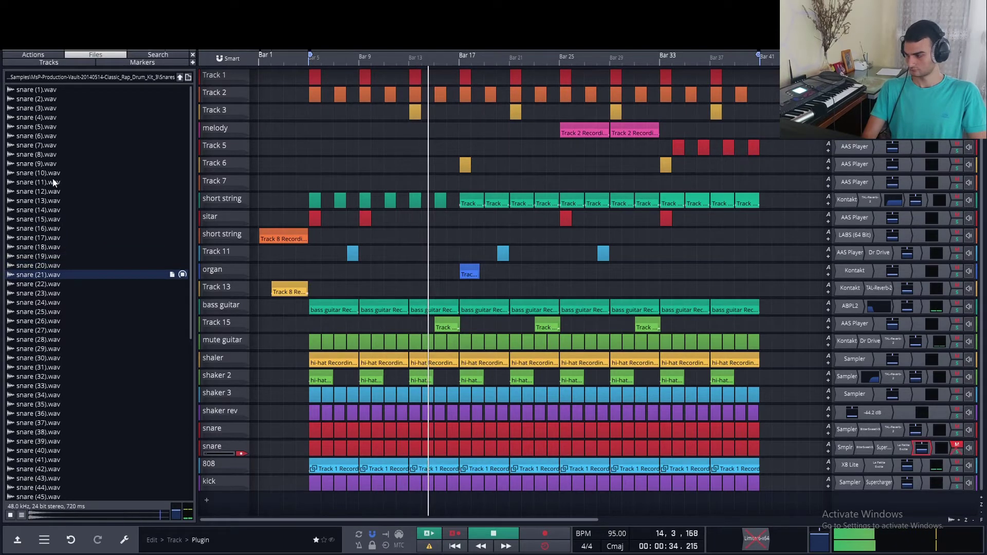
key("Down")
key("Down")
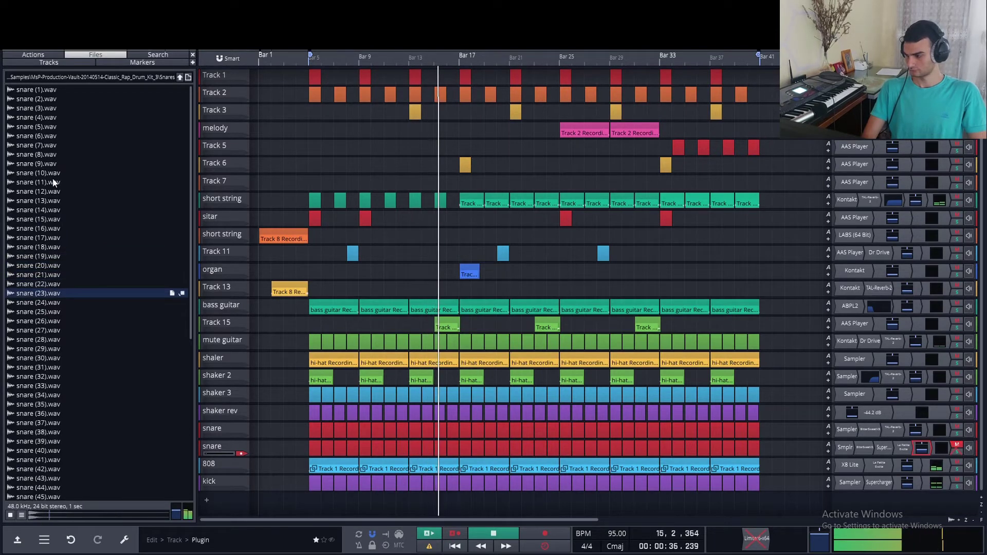
key("Down")
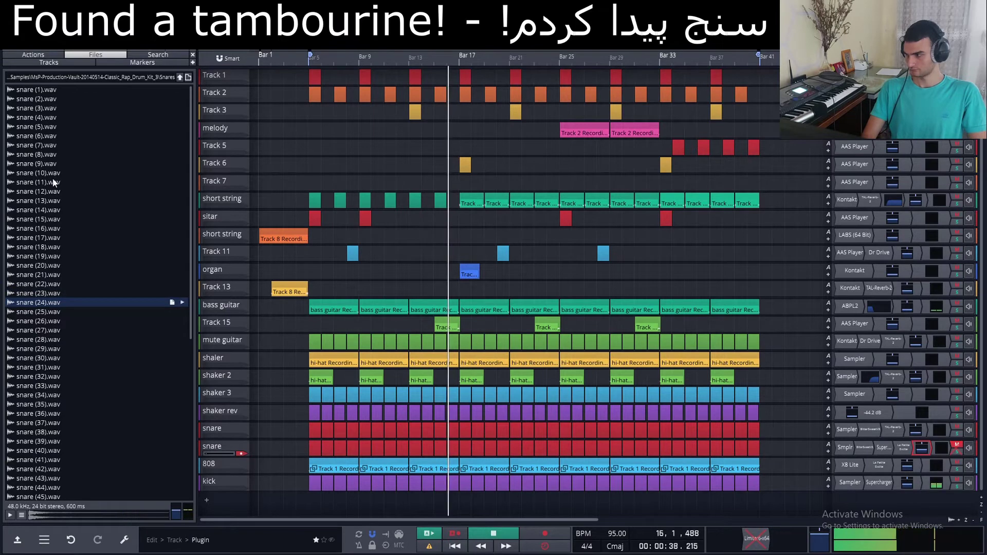
key("Down")
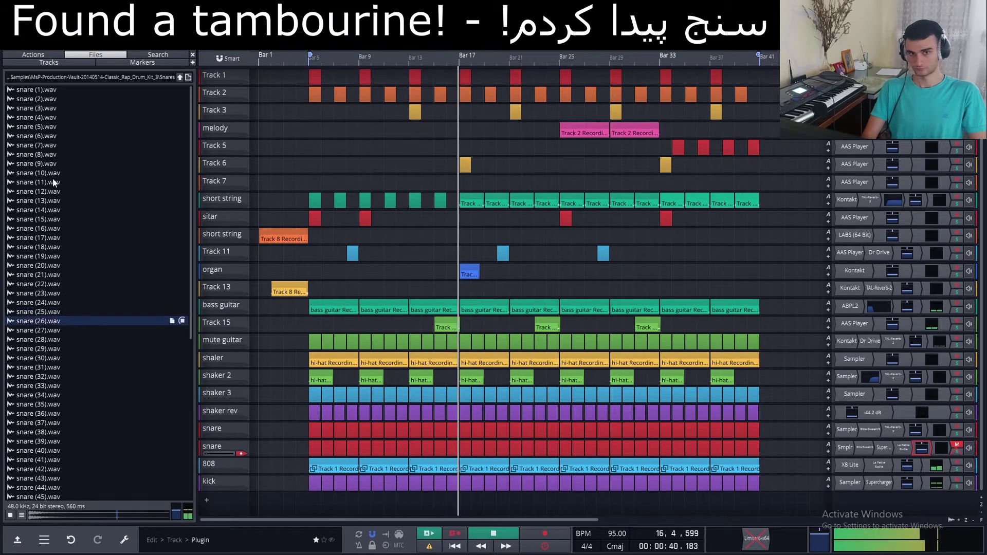
key("space")
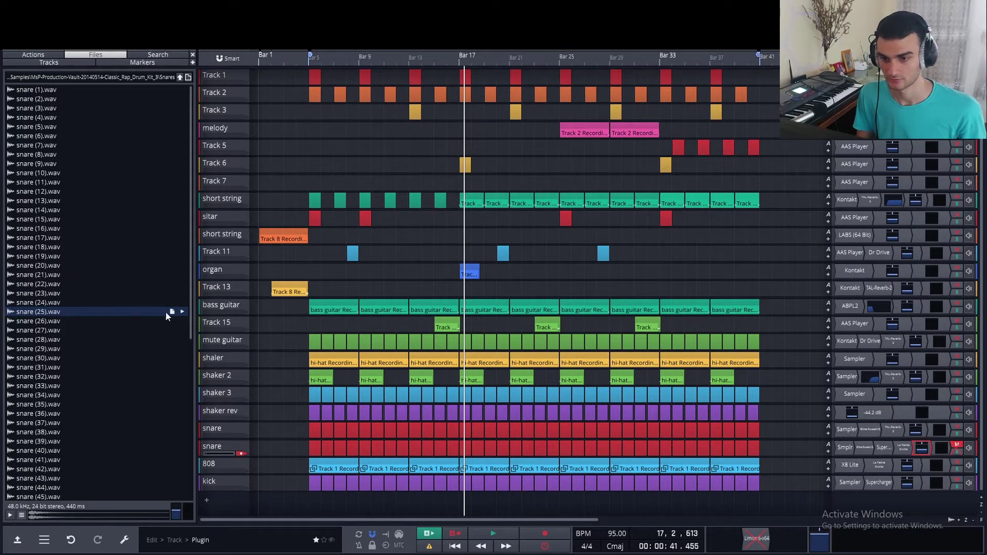
- Duplicate the lower snare track together with its clips and plugins
left_click(195, 312)
right_click(40, 446)
left_click(108, 246)
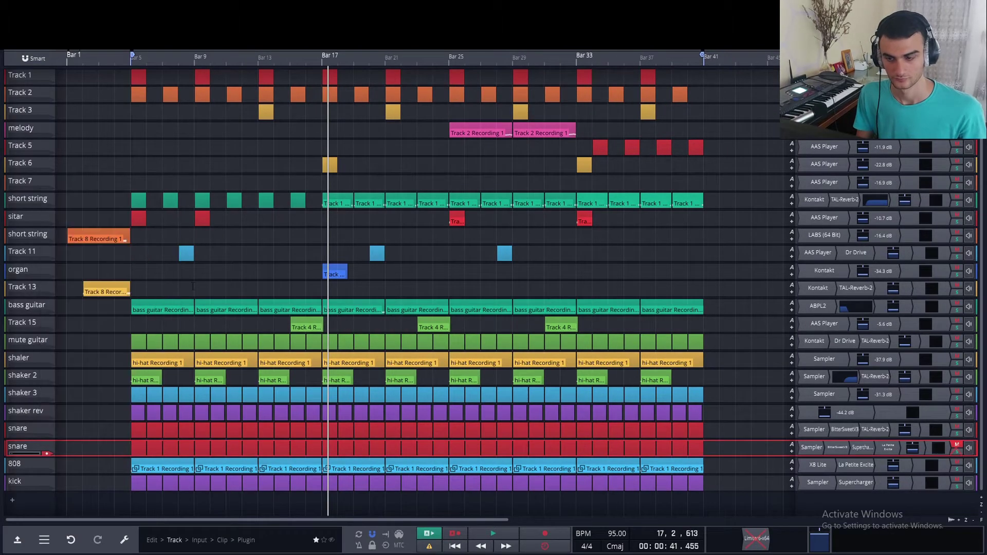
key("ctrl+d")
- Replace the snare (7) sample in the duplicated snare track's Sampler with snare (25).wav
double_click(811, 464)
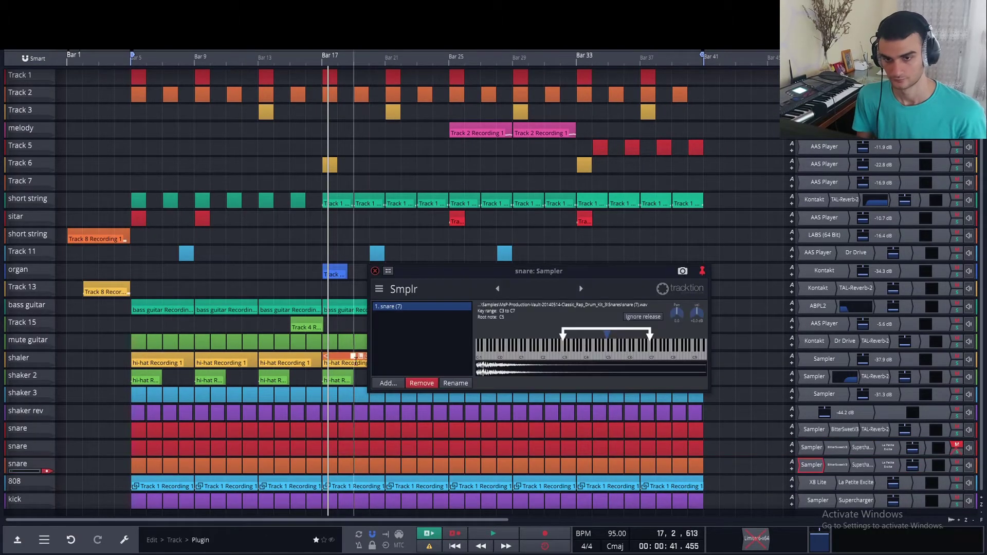
left_click(422, 383)
left_click(2, 308)
left_click_drag(23, 311, 435, 326)
left_click(196, 288)
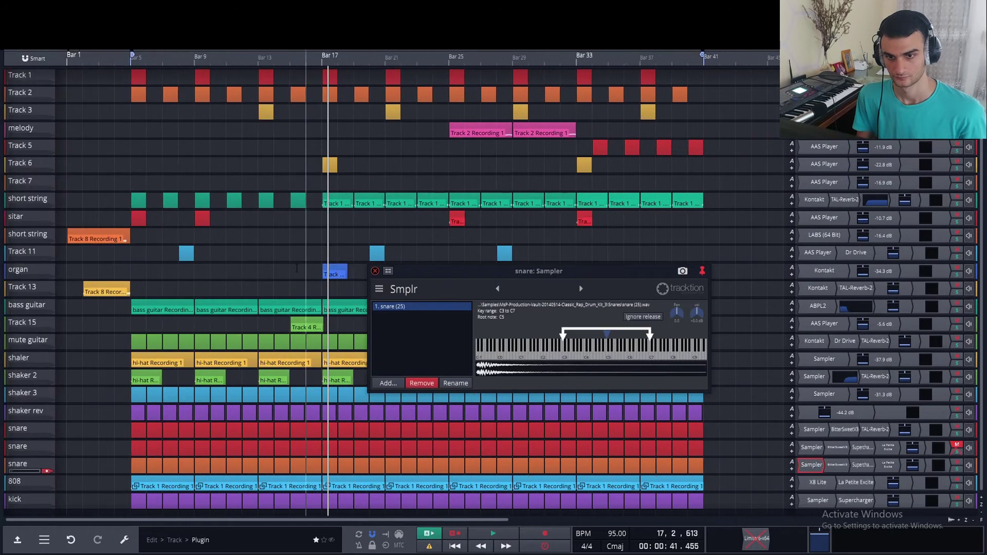
- Solo the duplicated snare track during playback and disable its BitterSweetV3, Supercharger and La Petite Excite plugins
key("space")
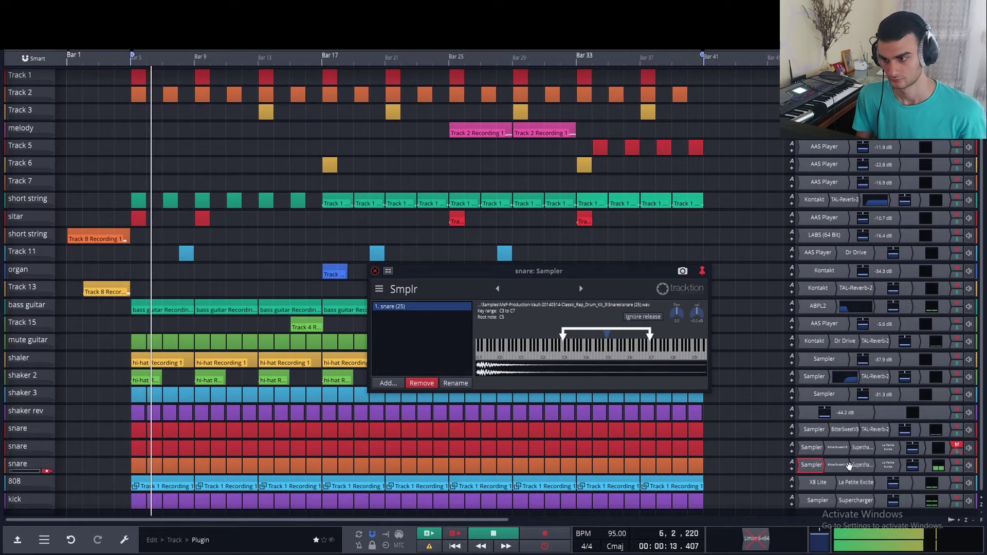
right_click(837, 465)
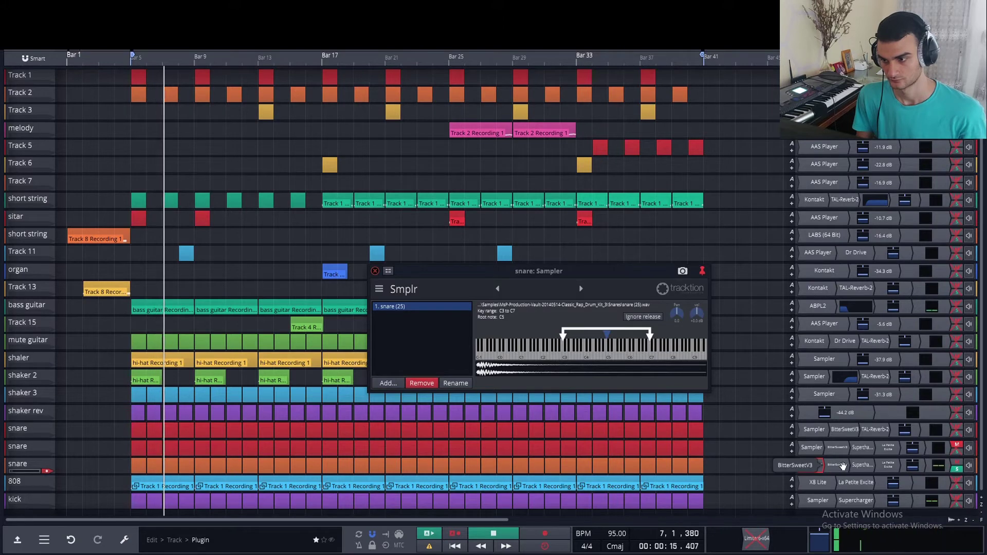
left_click(862, 465)
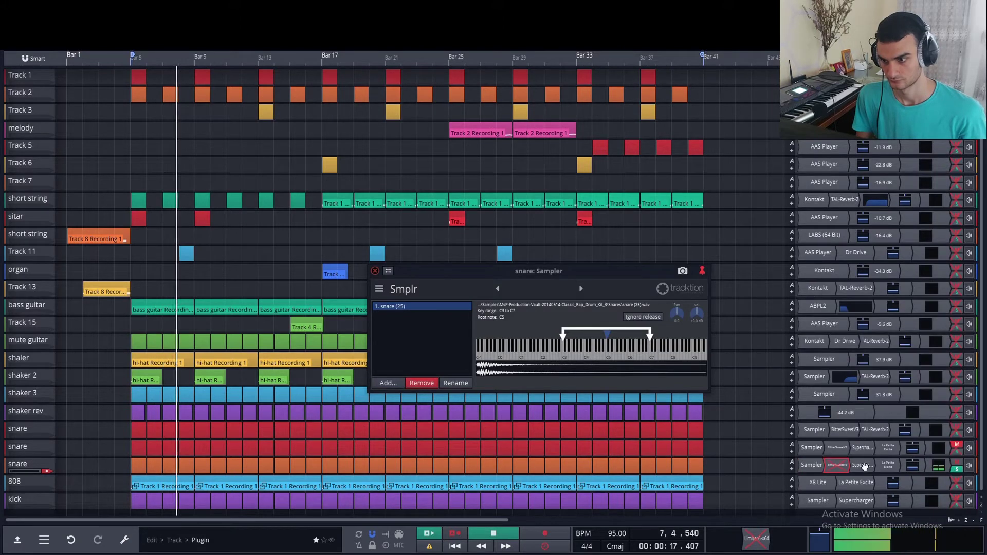
right_click(862, 465)
left_click(893, 285)
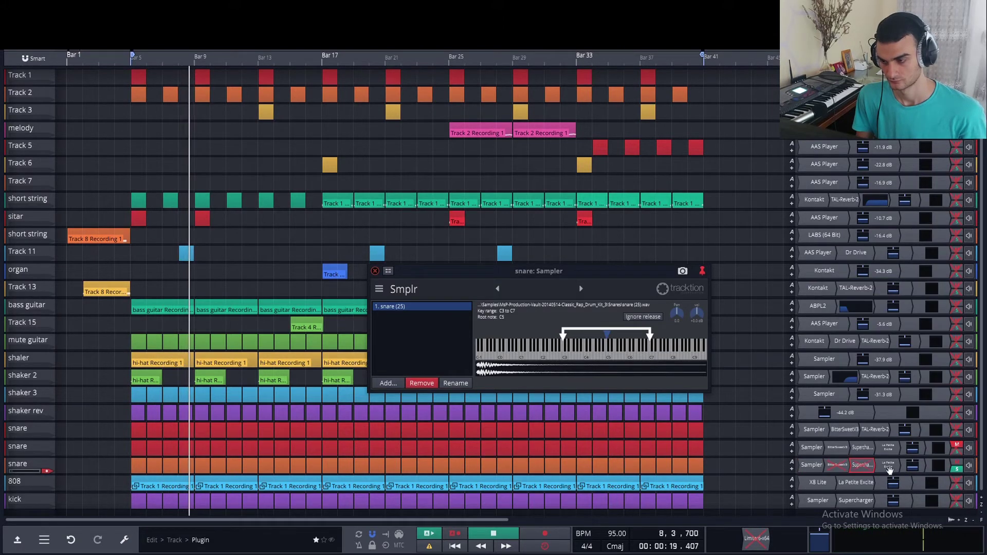
right_click(890, 471)
left_click(869, 284)
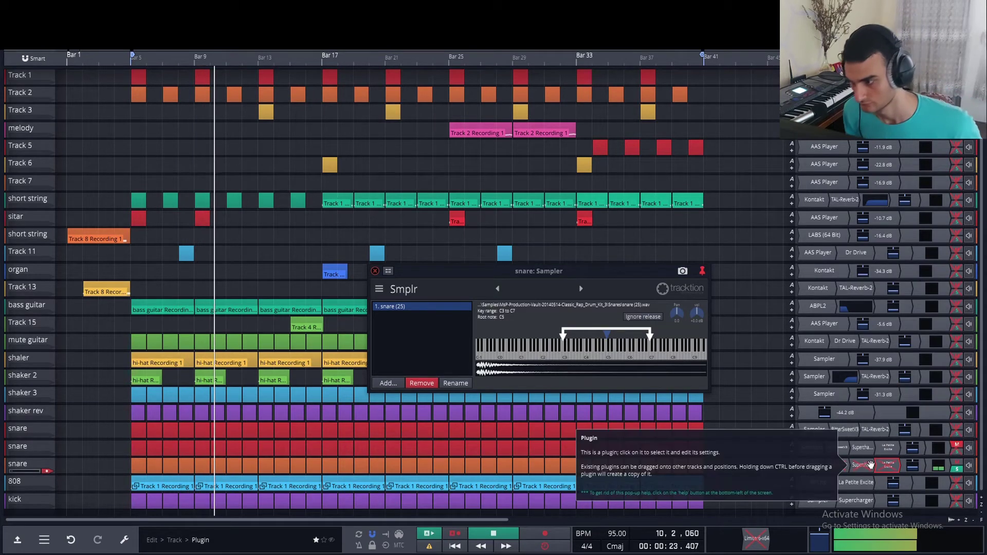
right_click(863, 465)
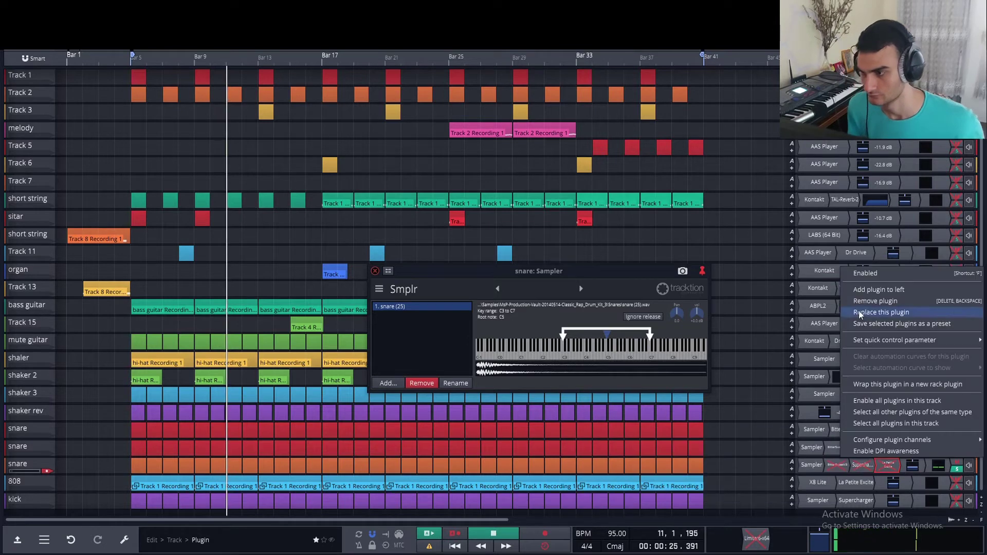
left_click(862, 394)
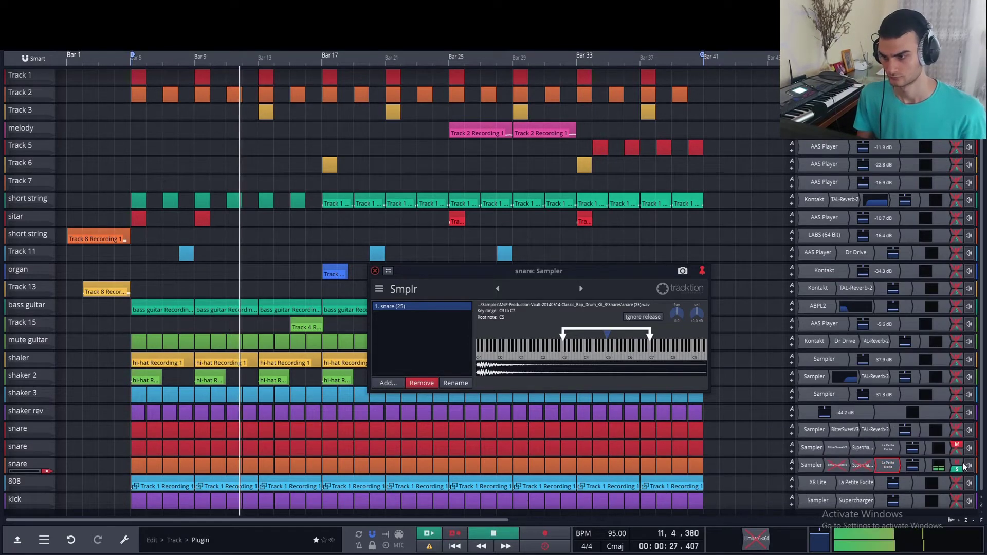
- Unmute the middle snare track, solo all three snare tracks and close the Sampler window
left_click(957, 447)
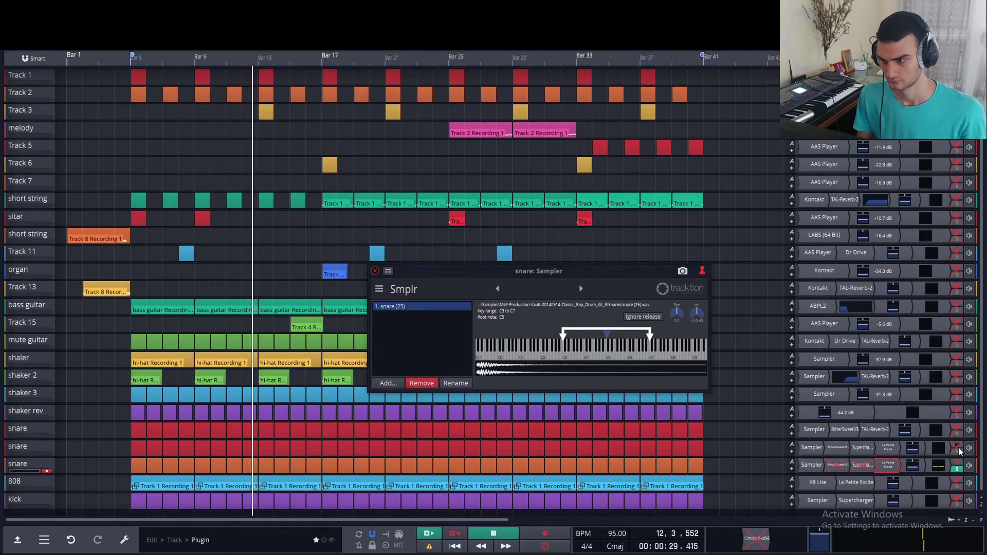
left_click(956, 446)
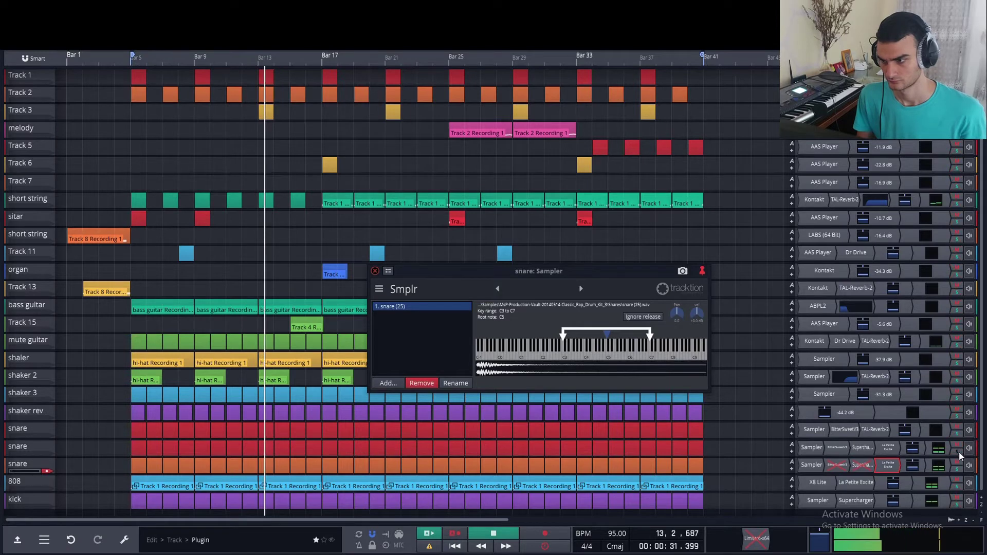
left_click(957, 452)
left_click(958, 469)
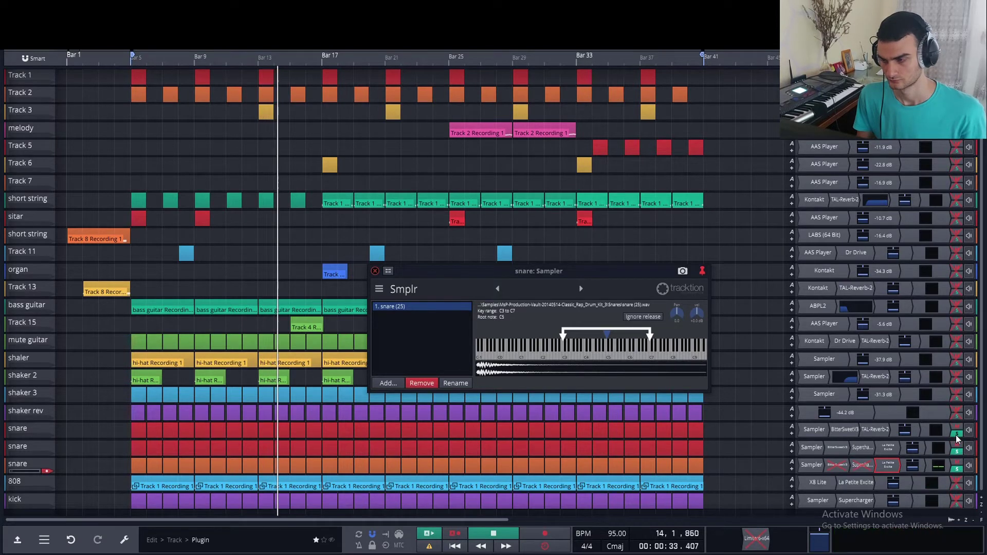
left_click(375, 271)
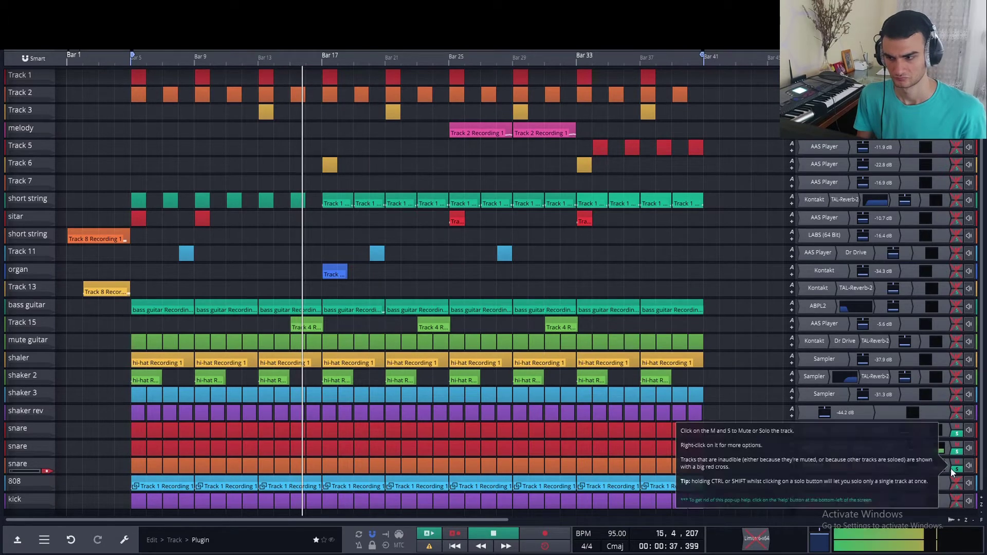
right_click(842, 270)
left_click(891, 274)
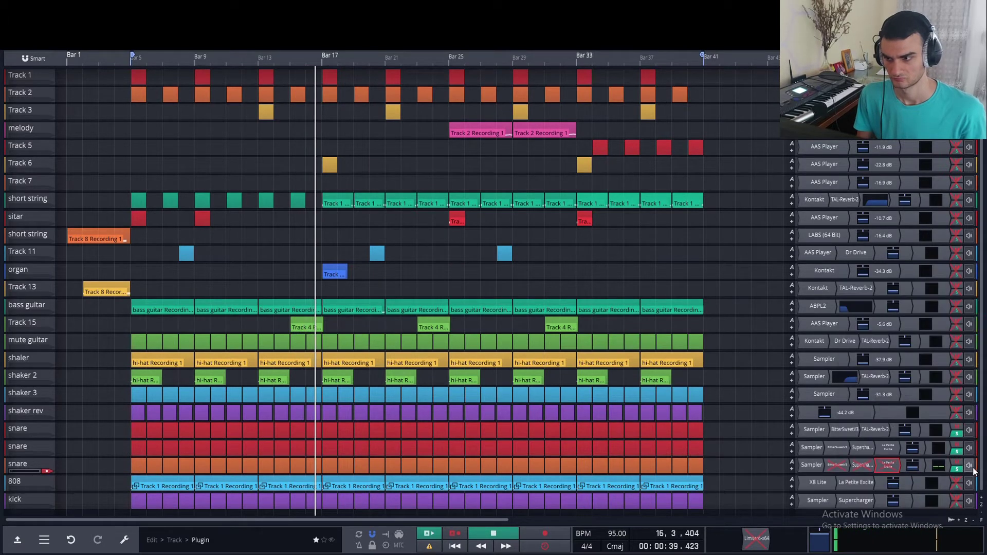
- Move the notes in all clips of the duplicated snare track down one semitone in the MIDI editor
double_click(520, 464)
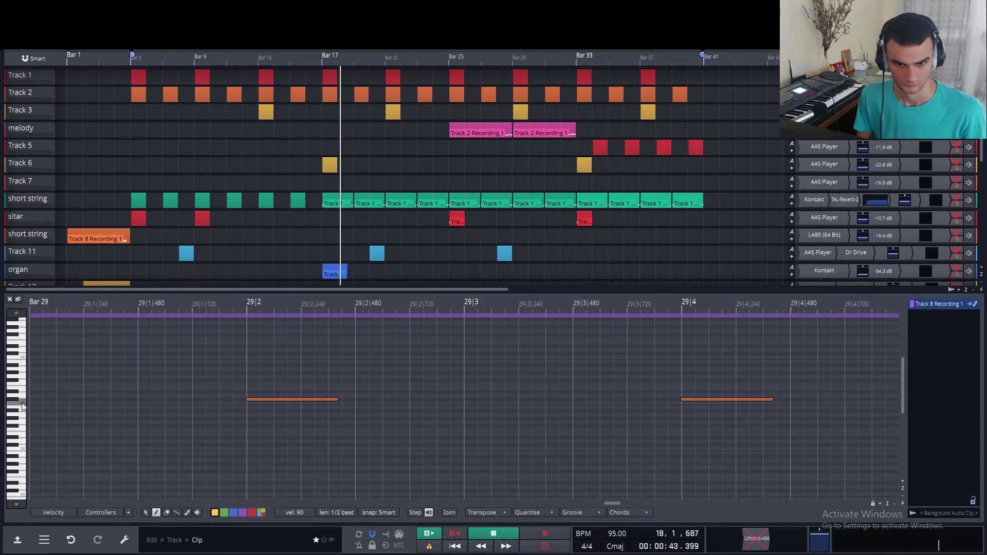
left_click(9, 299)
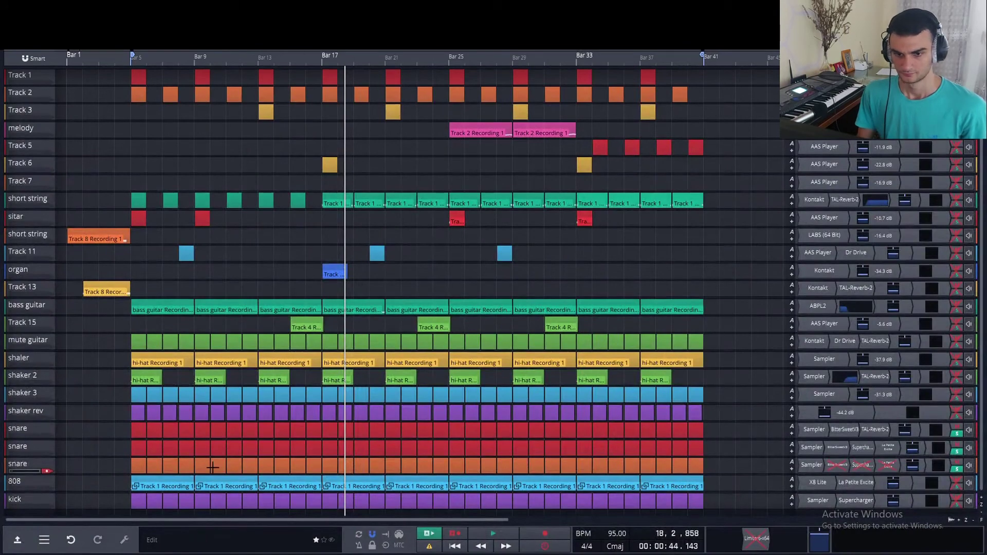
double_click(143, 468)
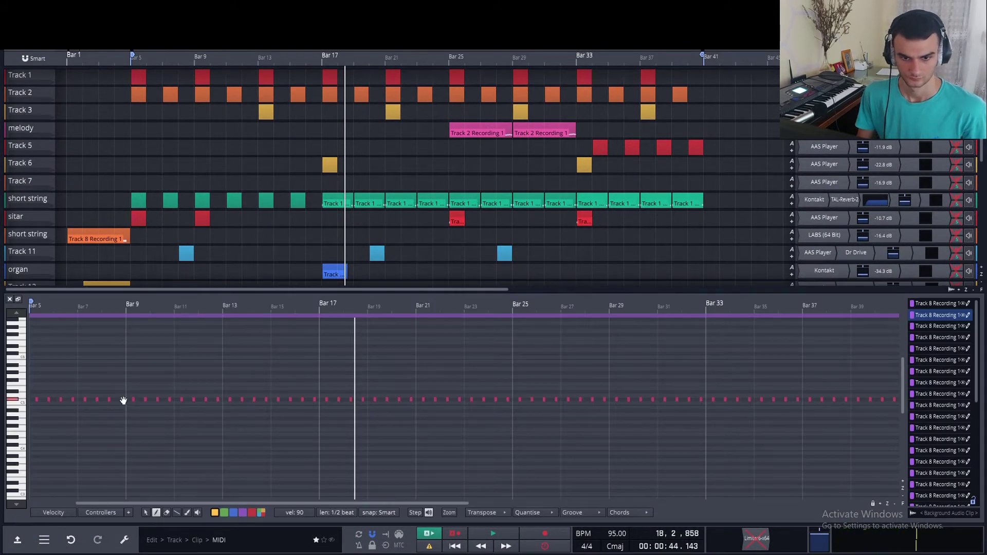
scroll(126, 402, "up", 10)
scroll(607, 393, "up", 8)
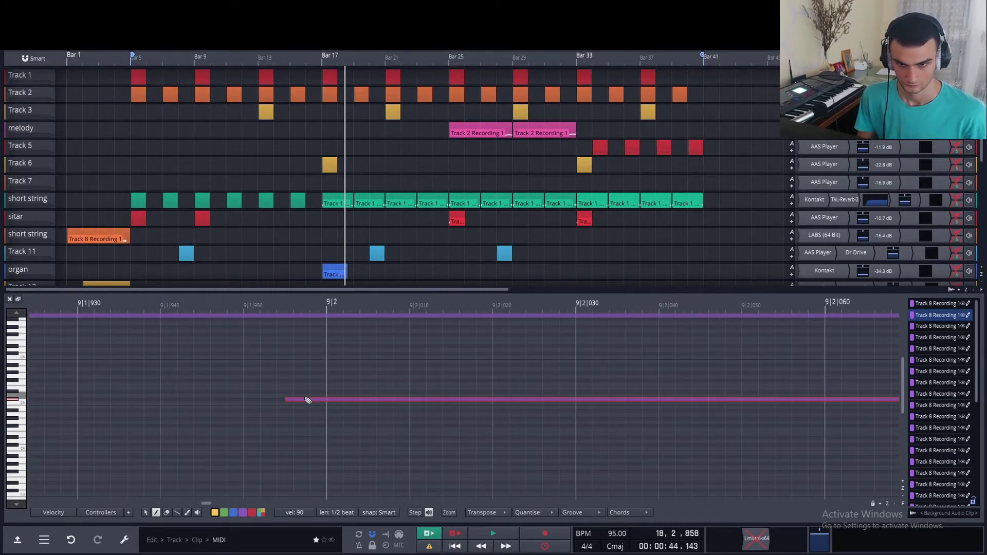
left_click_drag(303, 401, 302, 403)
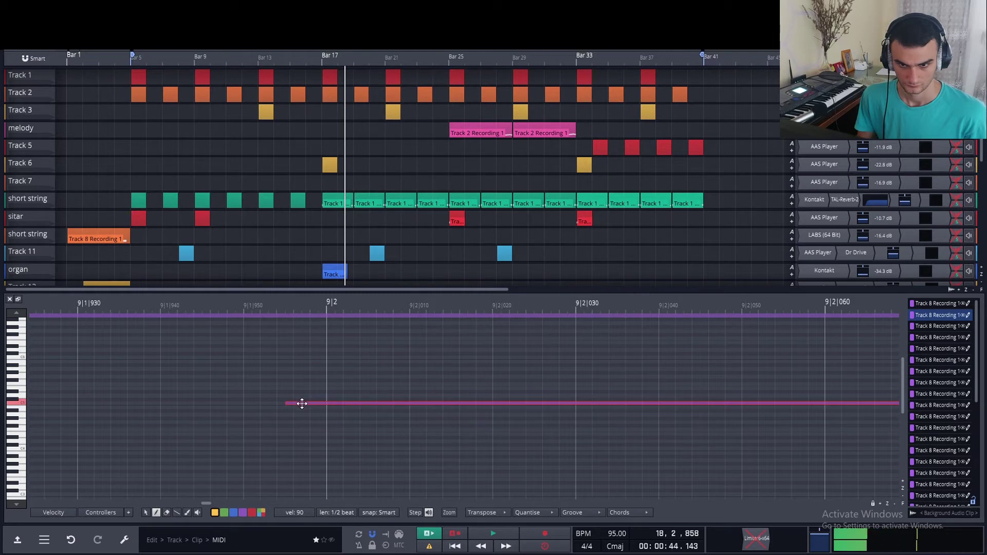
- Close the MIDI editor and take the first two snare tracks out of solo
left_click(9, 299)
left_click(955, 452)
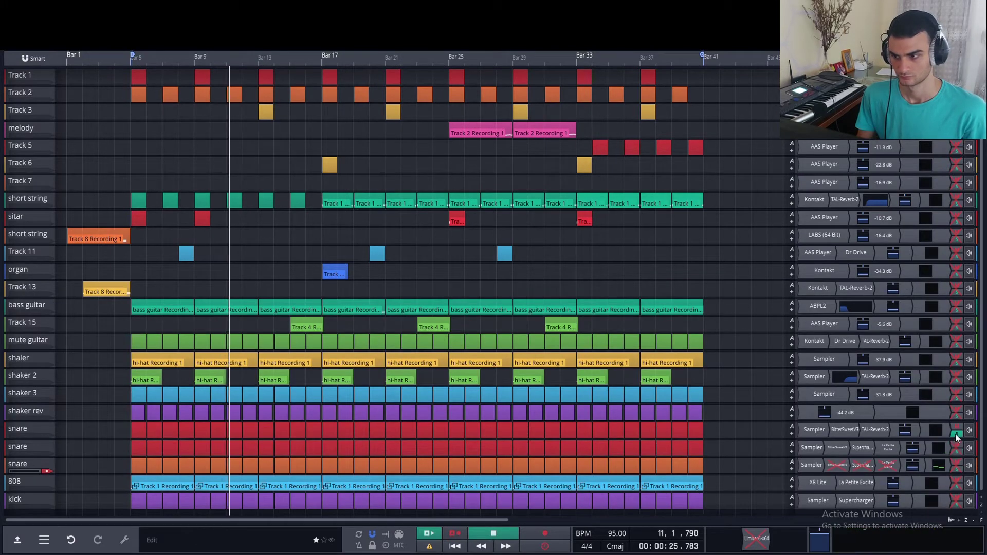
left_click(955, 432)
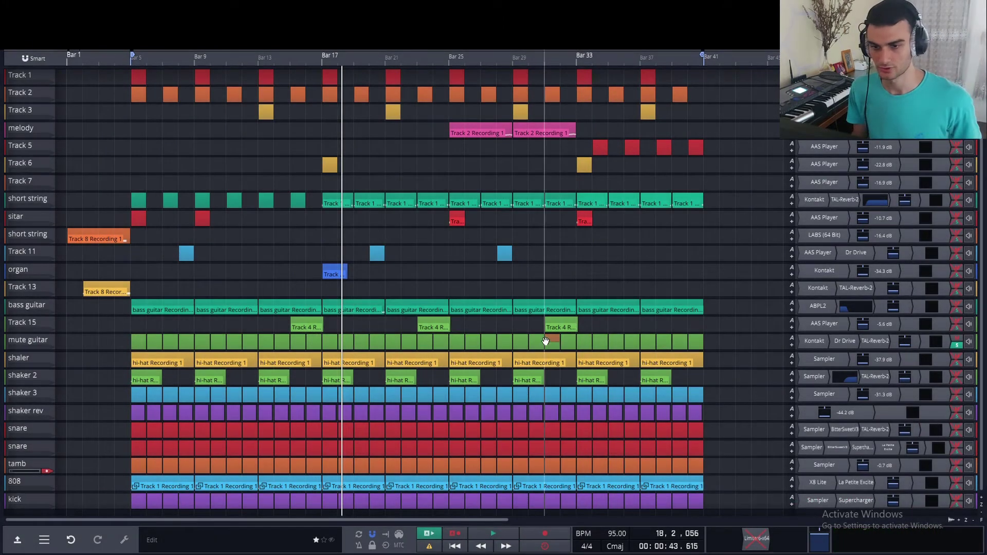
- Duplicate the mute guitar track and play the beat
left_click_drag(546, 342, 526, 340)
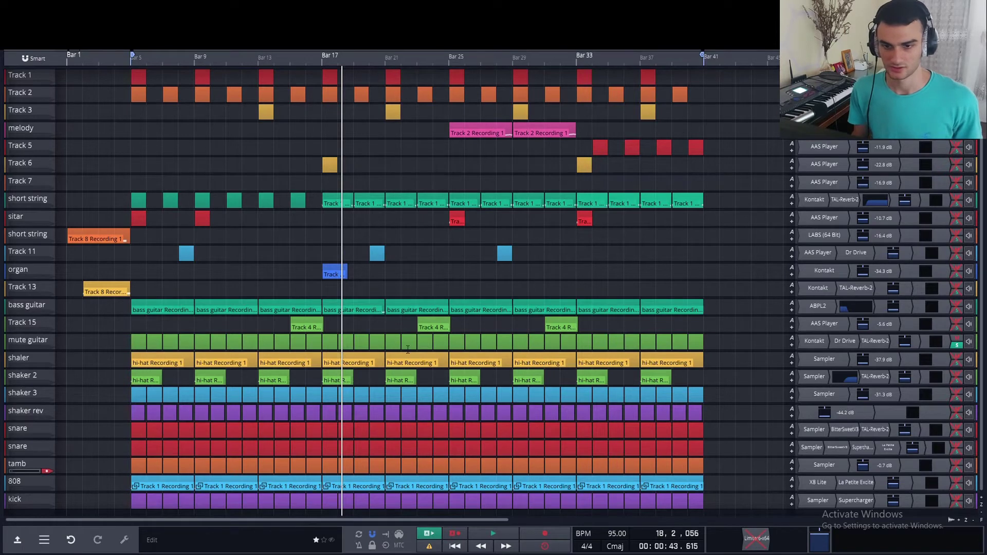
right_click(46, 341)
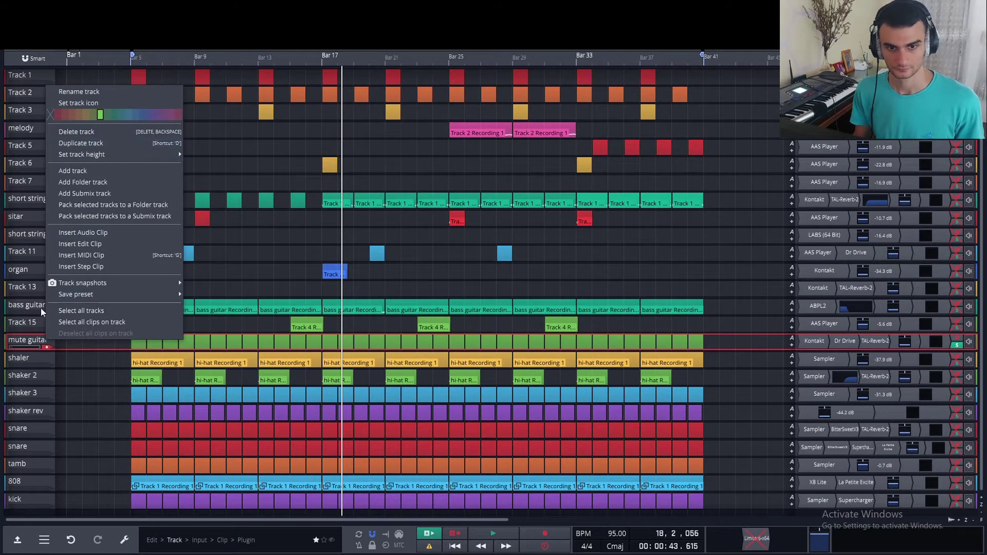
left_click(126, 142)
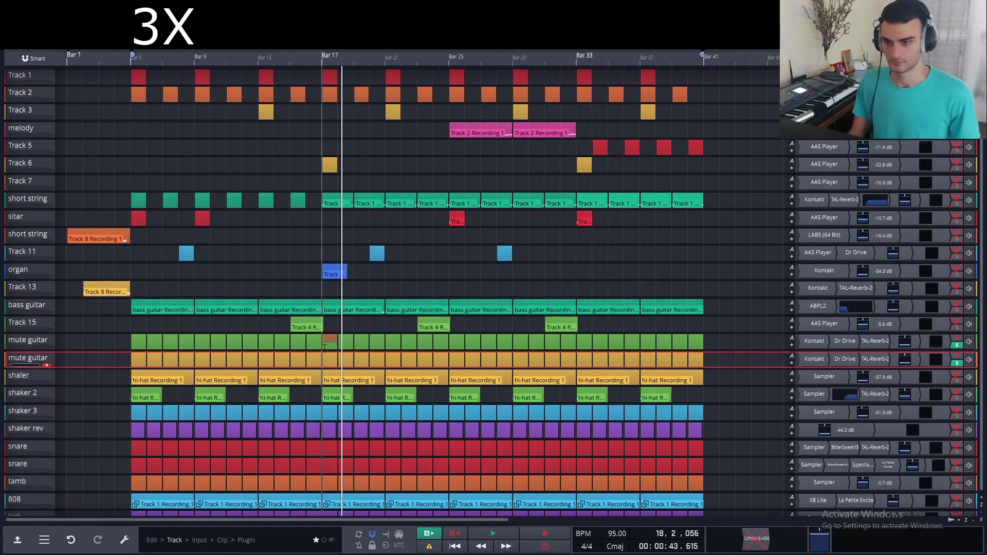
key("space")
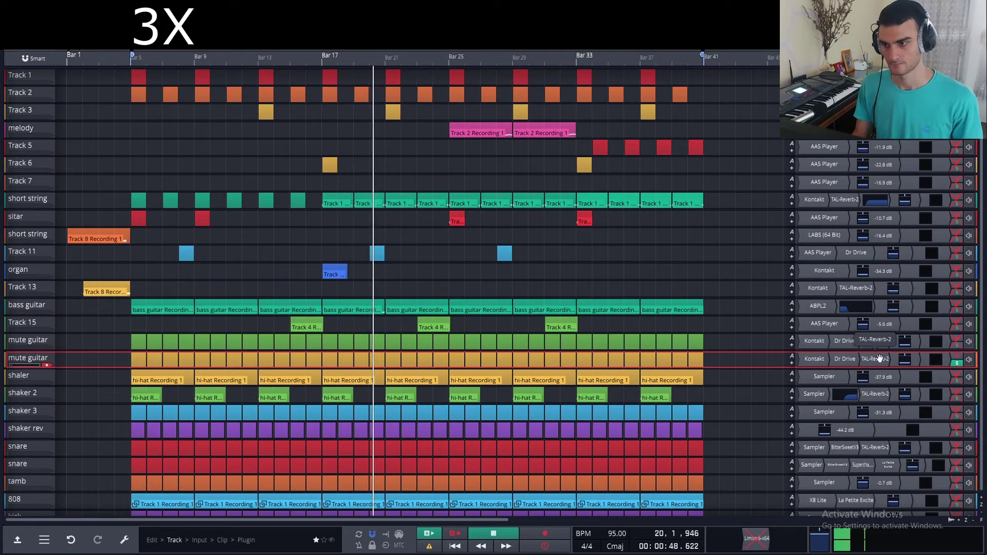
- Disable Dr Drive and TAL-Reverb-2 on the duplicated mute guitar track and replace its Kontakt instrument with AAS Player
right_click(846, 360)
double_click(814, 359)
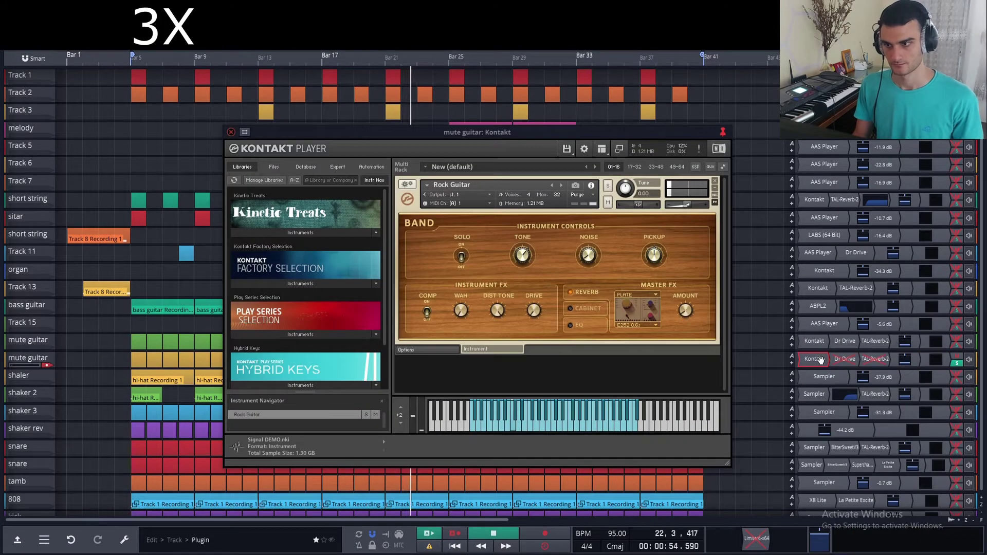
right_click(821, 360)
left_click(833, 177)
left_click(838, 201)
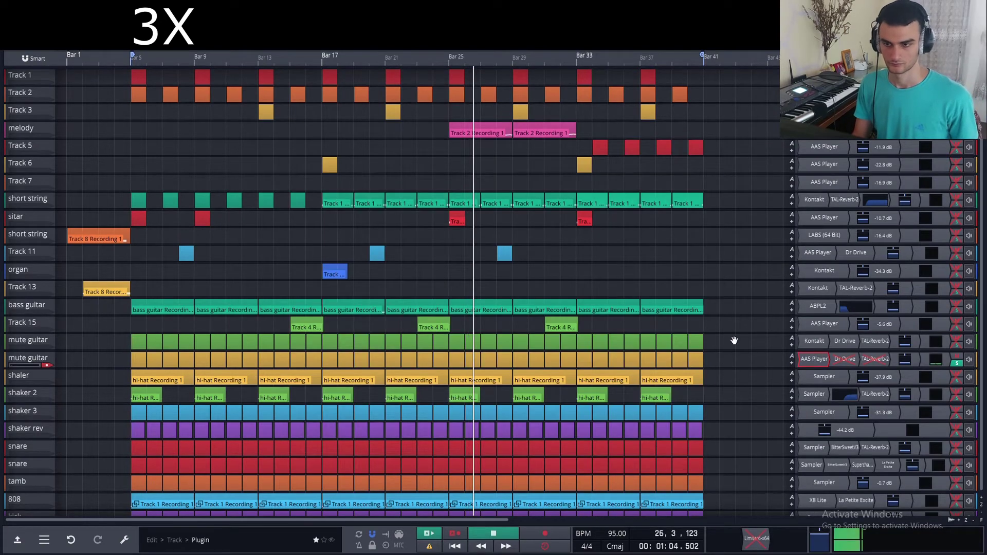
- Open the AAS Player's Swatches preset list and audition 43 - Swagger (Key) and 46 - Swagger Wah Lead (Key) during playback
key("space")
left_click_drag(152, 97, 566, 97)
left_click(558, 169)
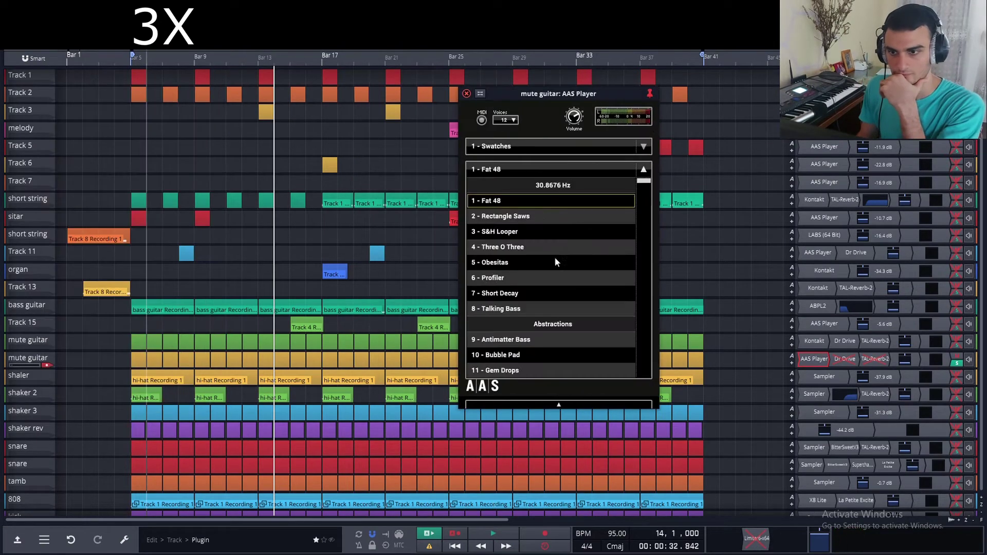
scroll(557, 257, "down", 15)
left_click(579, 246)
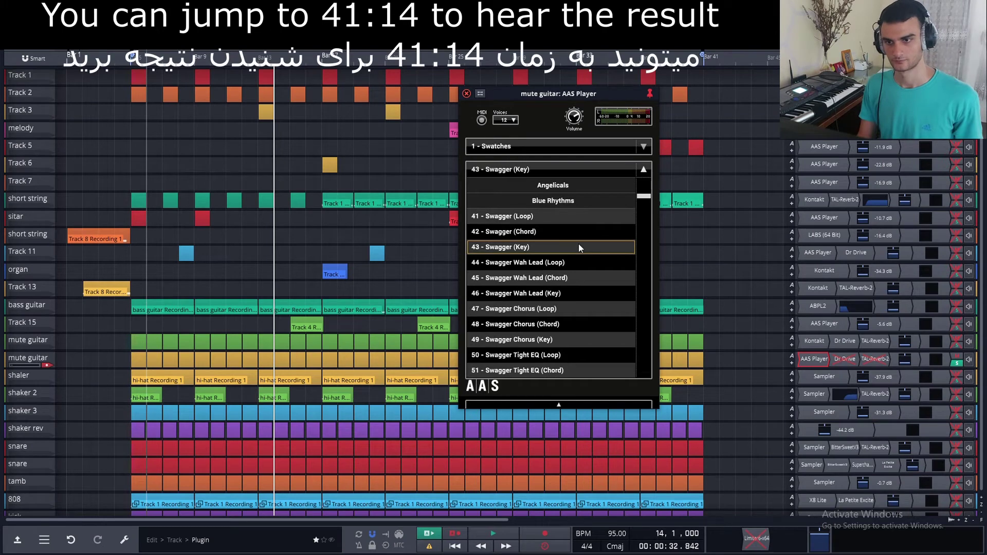
key("space")
scroll(596, 237, "down", 1)
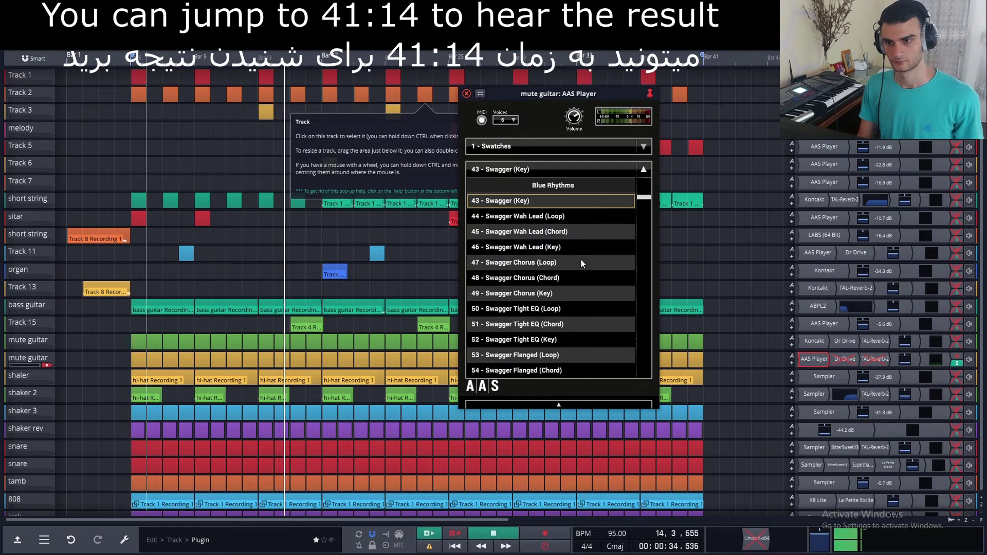
left_click(586, 249)
scroll(586, 251, "down", 1)
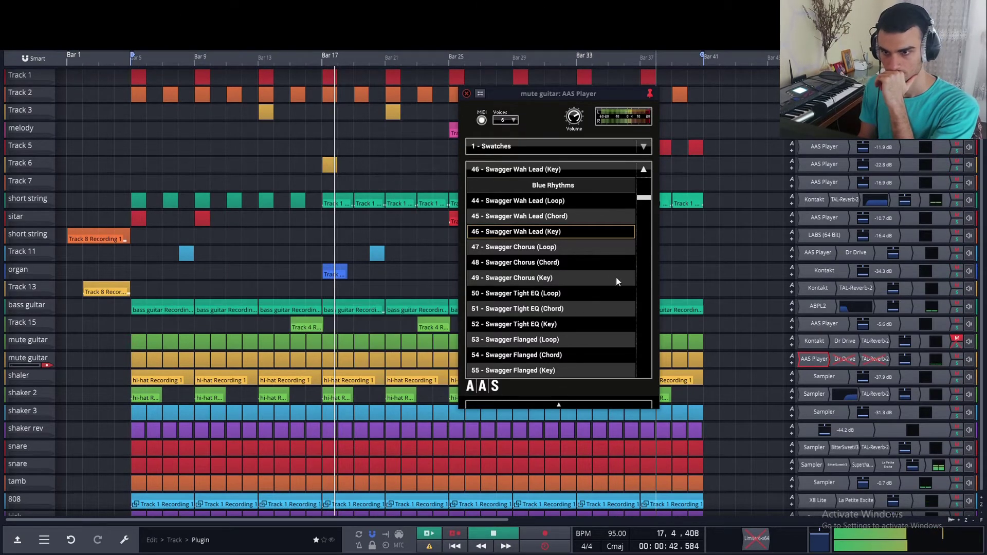
- Solo the duplicated mute guitar track and audition the Swagger Chorus (Key), Swagger Tight EQ (Key) and Swagger Flanged (Key) presets
left_click(956, 363)
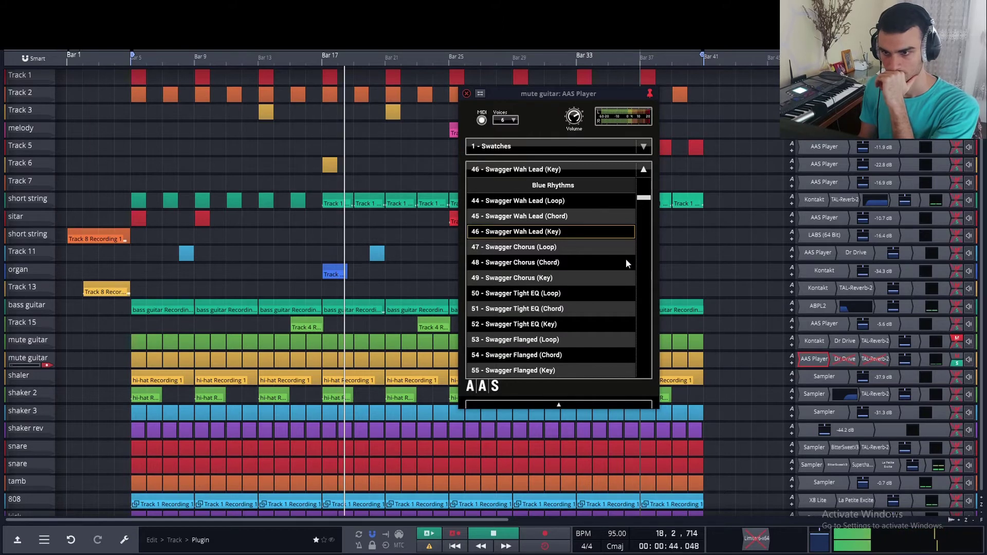
left_click(590, 280)
scroll(597, 228, "down", 1)
left_click(578, 307)
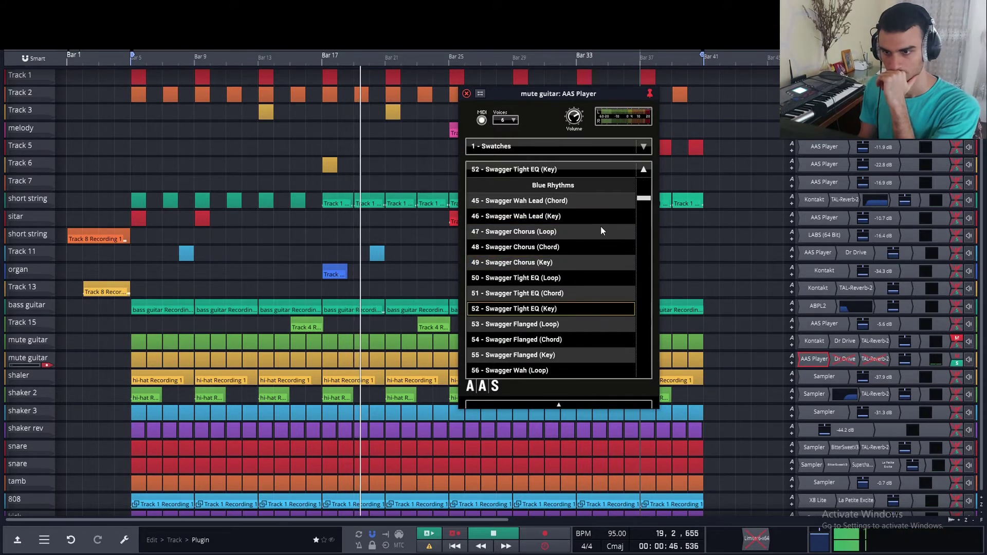
scroll(602, 231, "down", 3)
left_click(580, 305)
scroll(587, 245, "down", 4)
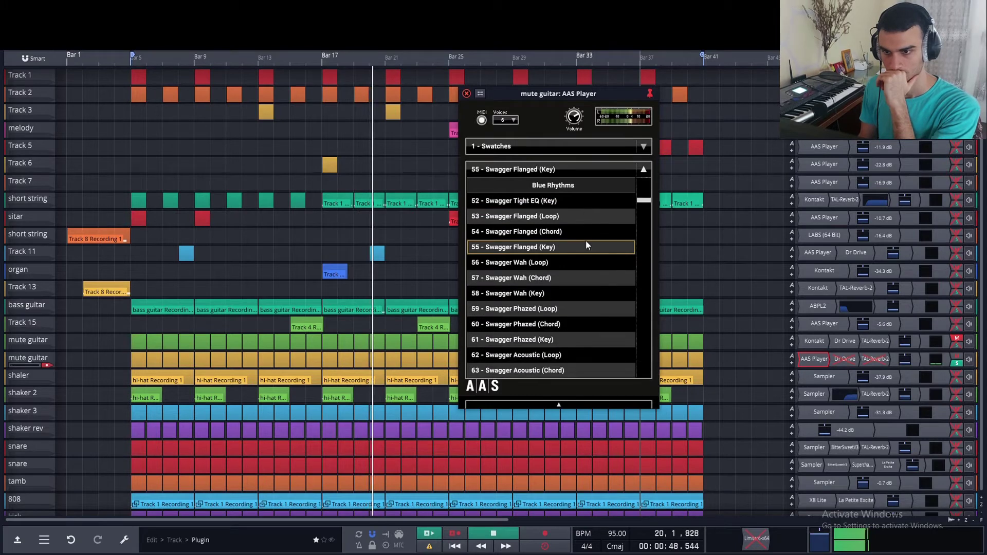
- Audition the presets 58 - Swagger Wah (Key), 61 - Swagger Phazed (Key) and 64 - Swagger Acoustic (Key) on the duplicated mute guitar
scroll(586, 241, "down", 1)
left_click(583, 263)
left_click(578, 279)
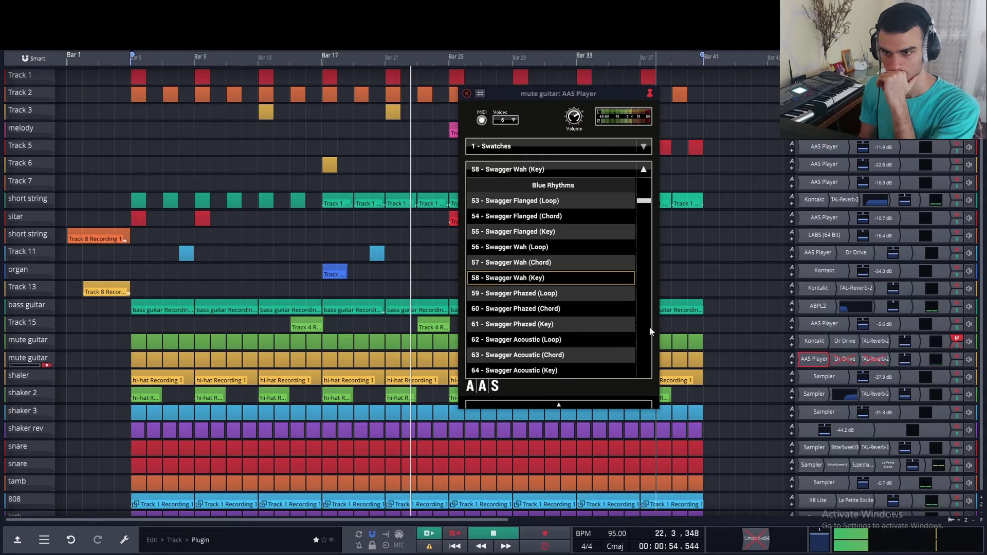
scroll(594, 235, "down", 3)
scroll(594, 237, "down", 1)
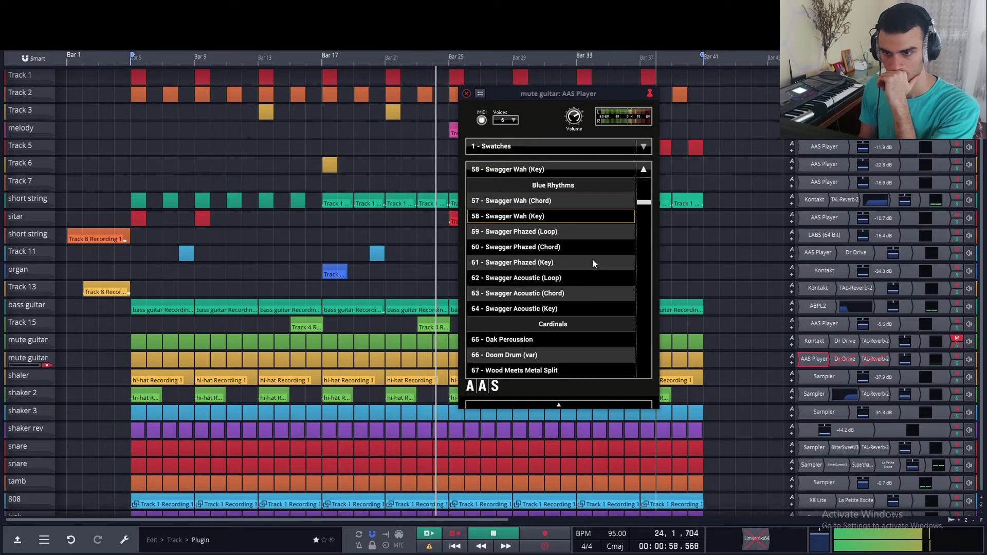
left_click(593, 263)
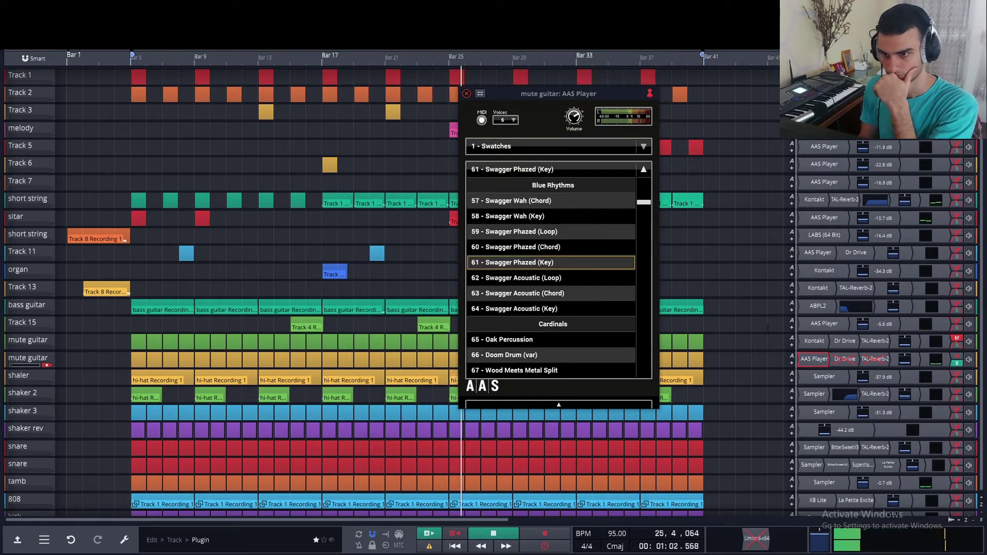
scroll(599, 233, "down", 2)
left_click(569, 282)
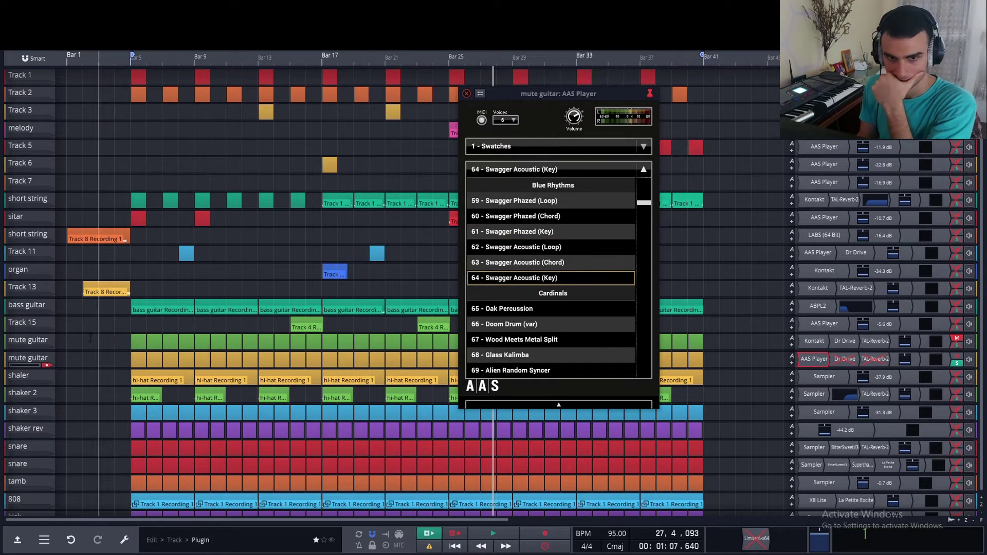
- Try lower pitches for the notes in the duplicated mute guitar's first clip, return them to their original pitch and close the MIDI editor
double_click(140, 358)
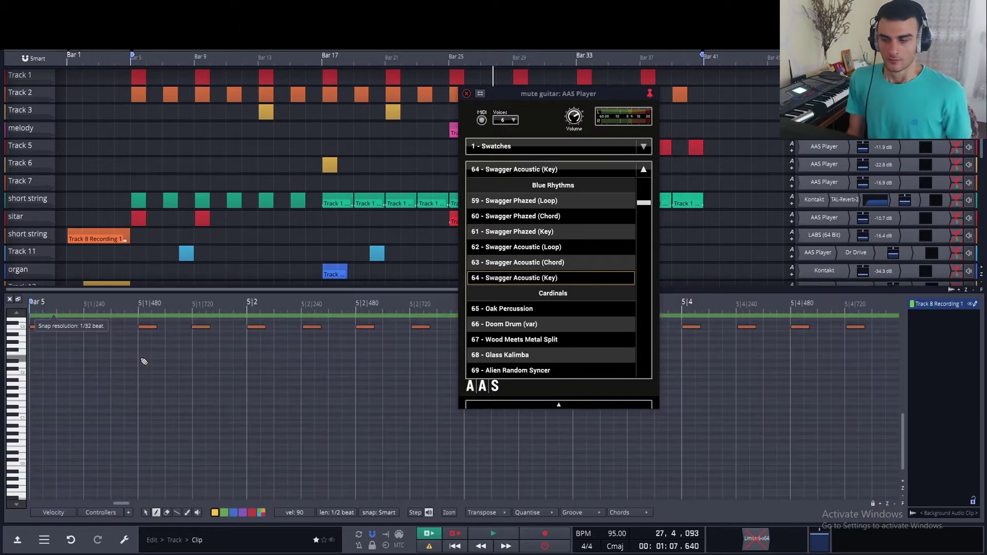
left_click(11, 299)
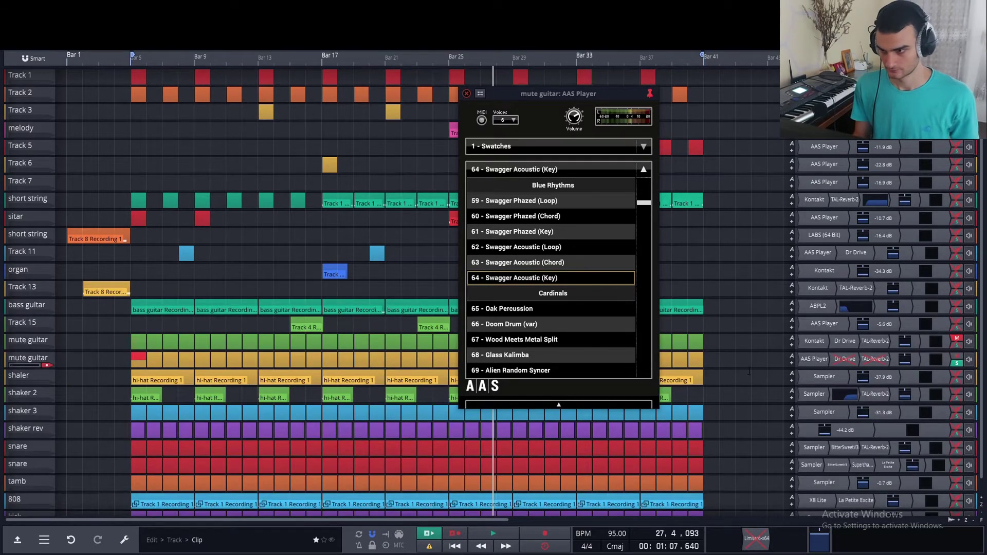
double_click(135, 356)
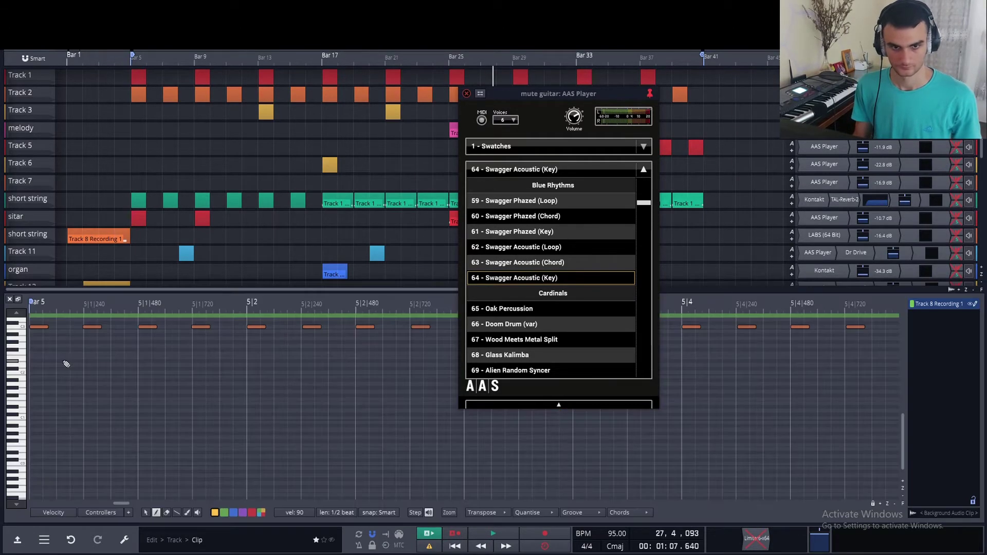
left_click_drag(36, 328, 40, 385)
left_click_drag(41, 348, 40, 327)
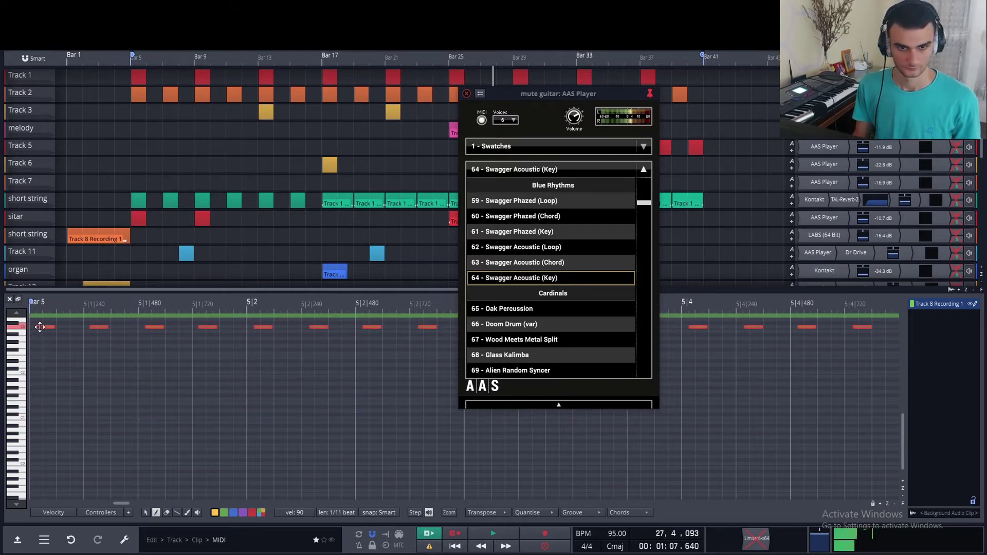
left_click(10, 302)
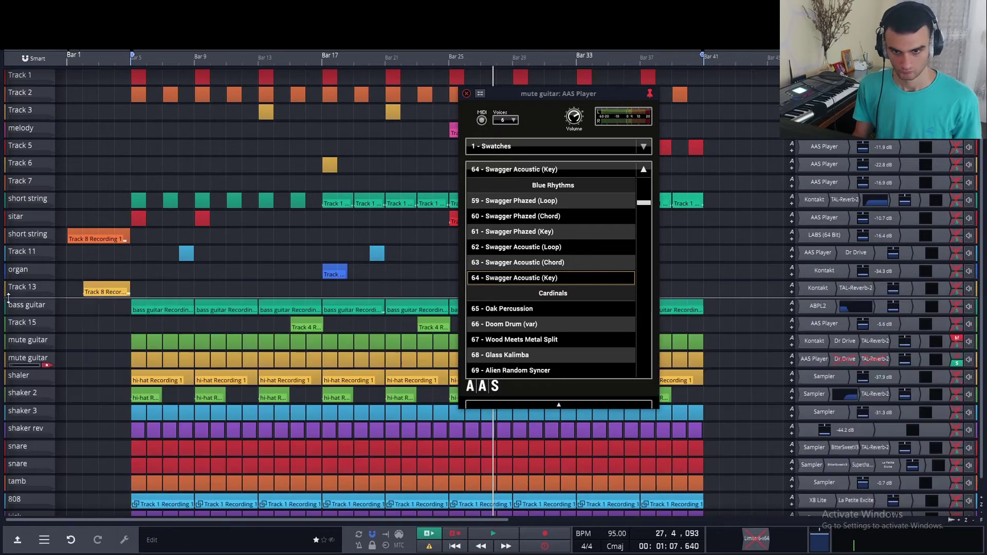
- Resume playback and load the Funky Cat preset 139 - Bad Thing Left (Key) in the AAS Player
key("space")
scroll(559, 282, "down", 10)
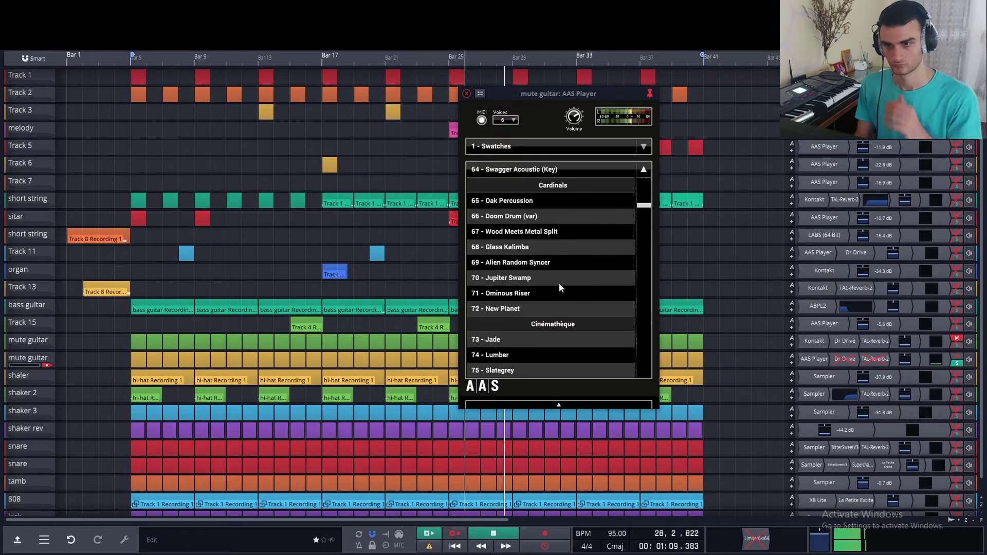
scroll(573, 273, "down", 15)
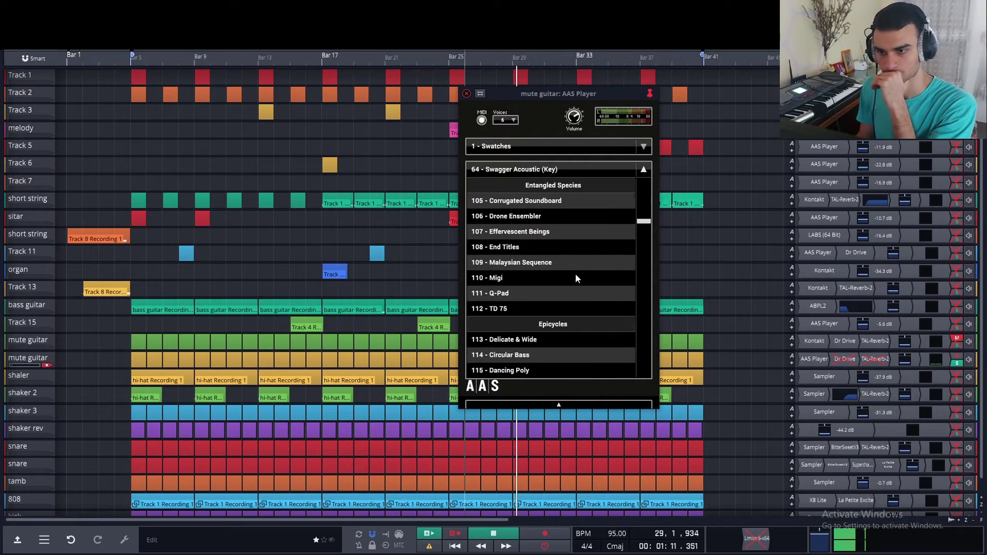
scroll(578, 273, "down", 1)
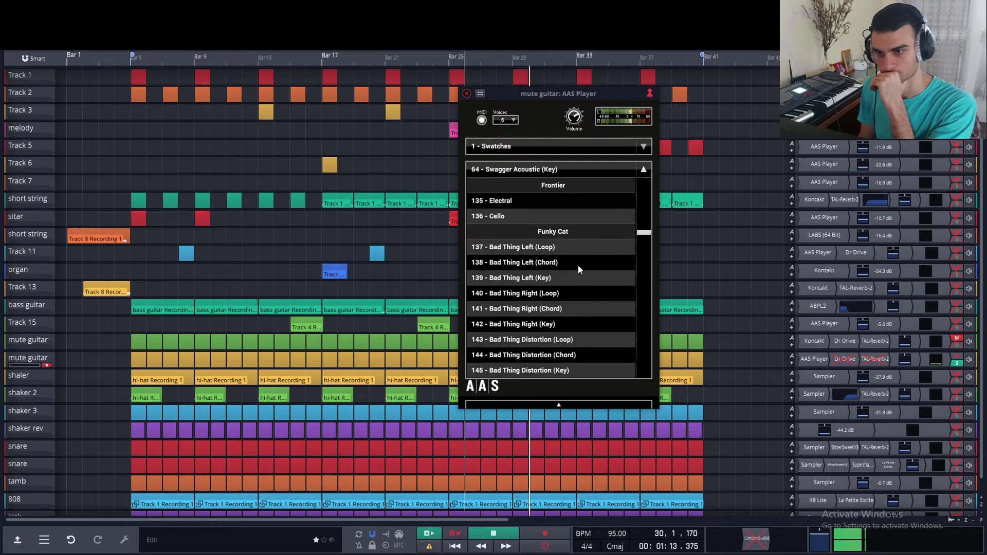
left_click(578, 273)
scroll(595, 239, "down", 2)
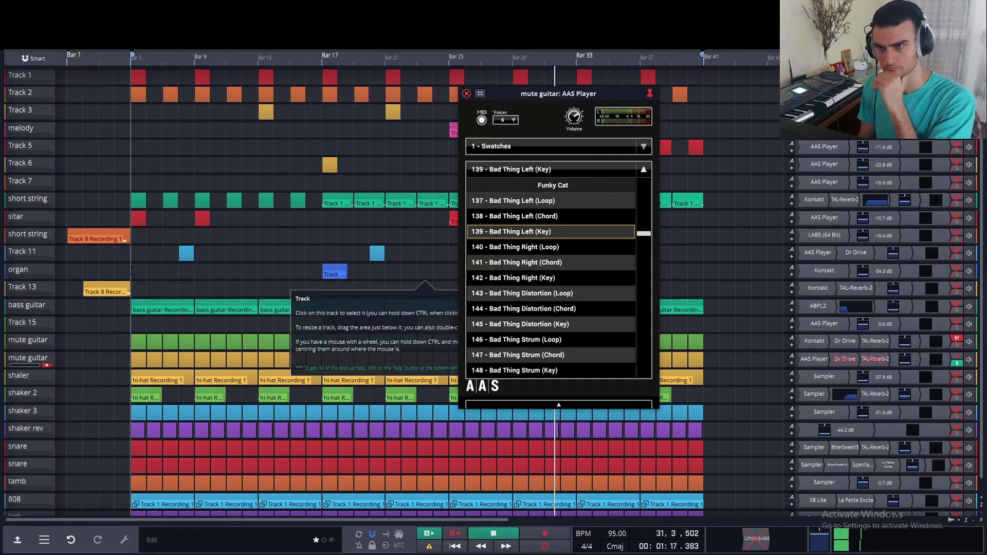
- Play the Bad Thing Left (Key) sound from bar 5, soloed and in the full mix, and solo the duplicated track again
key("space")
key("space")
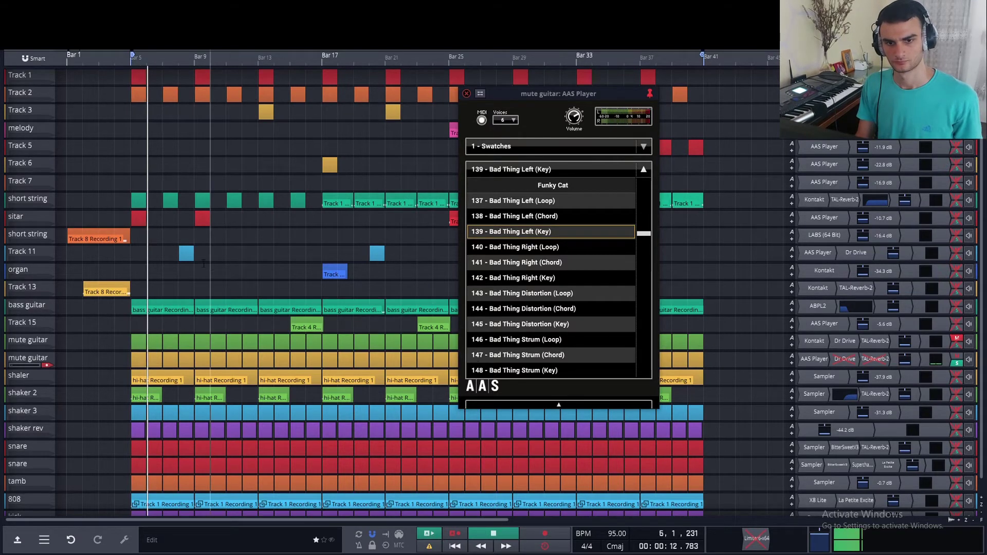
key("space")
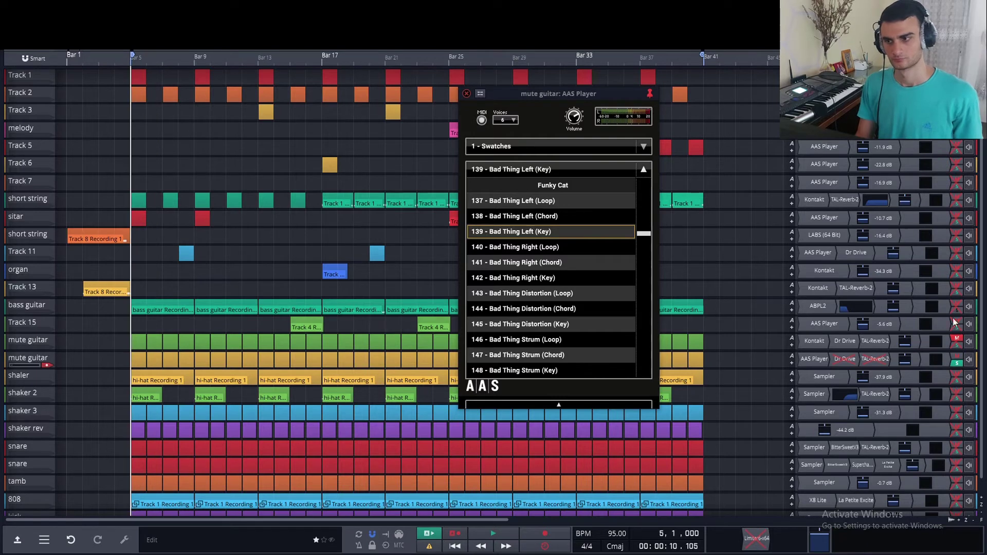
left_click(957, 362)
key("space")
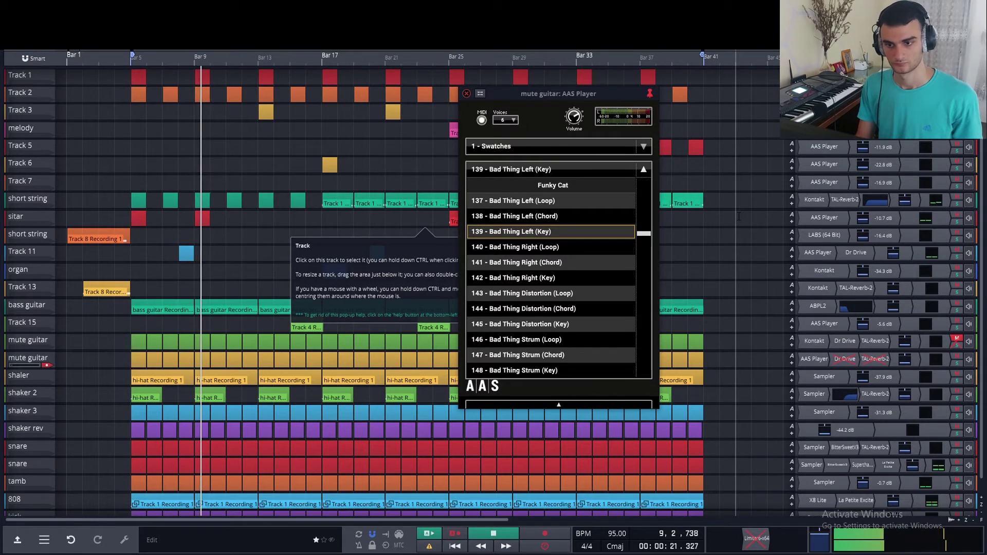
left_click(957, 363)
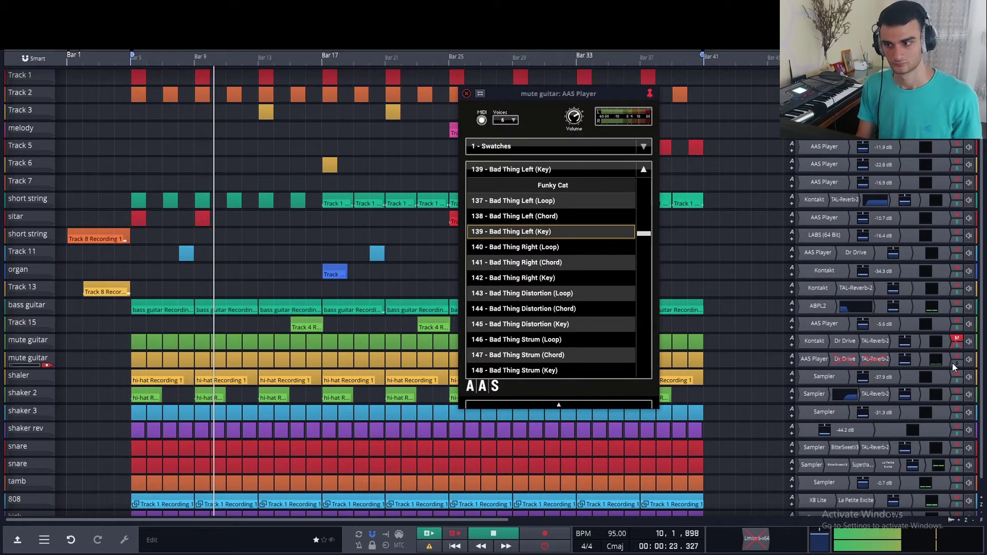
- Audition 142 - Bad Thing Right (Key) soloed and in the full mix, and load 145 - Bad Thing Distortion (Key)
left_click(599, 277)
scroll(608, 250, "down", 1)
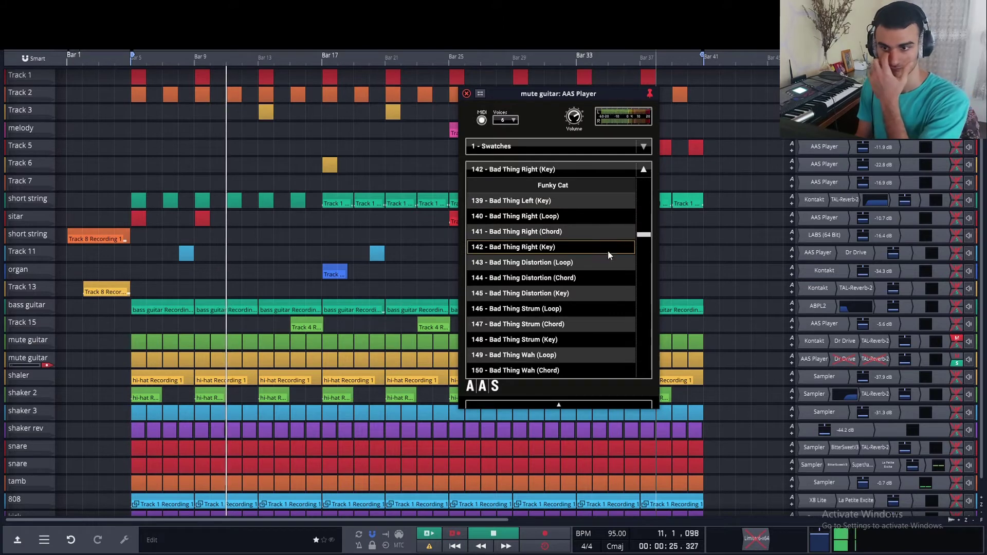
left_click(957, 362)
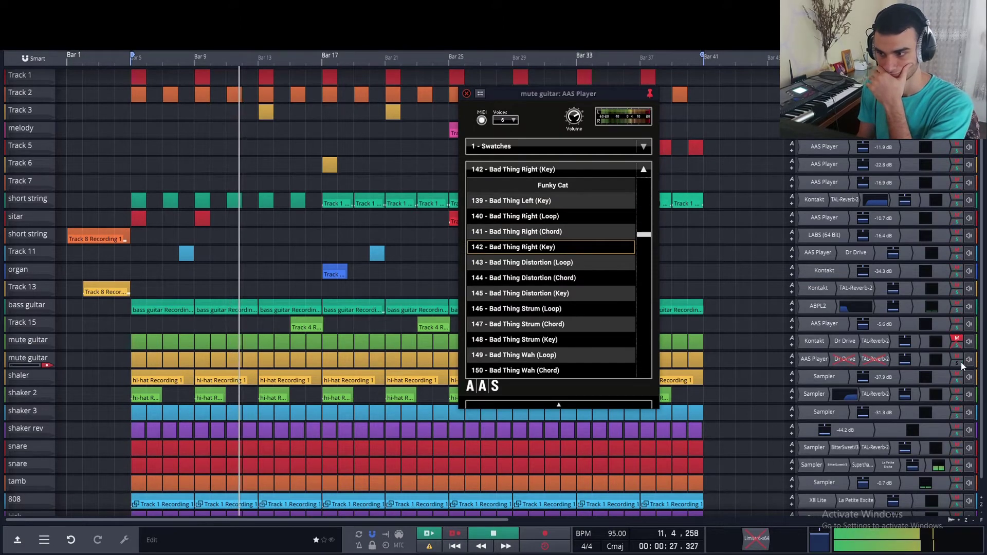
left_click(958, 363)
left_click(601, 292)
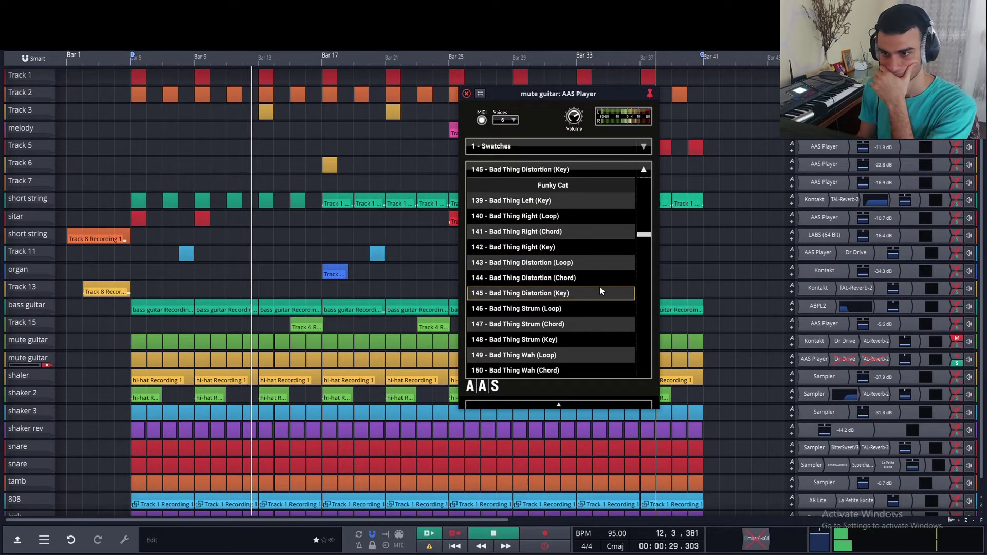
- Audition the Funky Cat presets 148 - Bad Thing Strum, 151 - Bad Thing Wah, 154 - Bad Thing Grunge and 157 - Bad Thing Low Riff, all (Key)
left_click(589, 338)
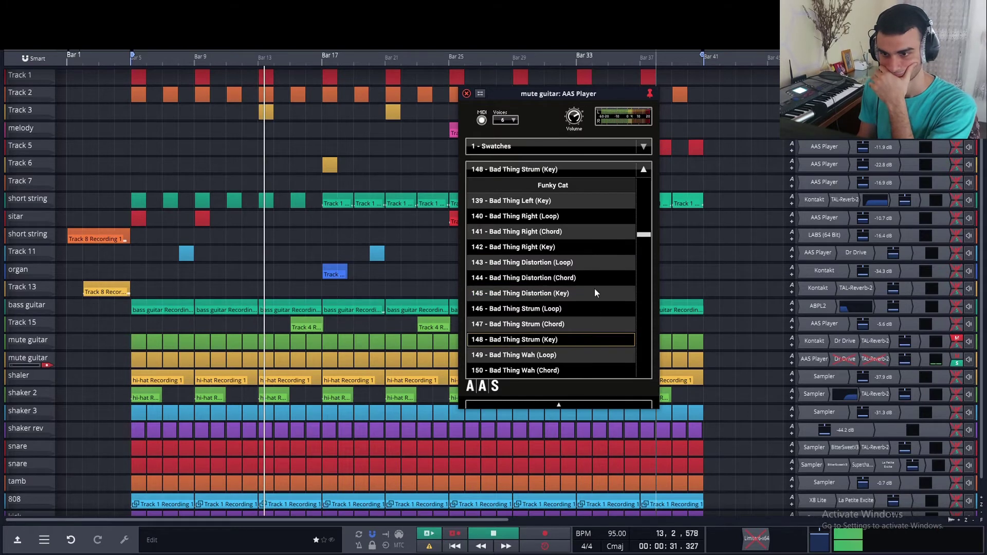
scroll(585, 277, "down", 2)
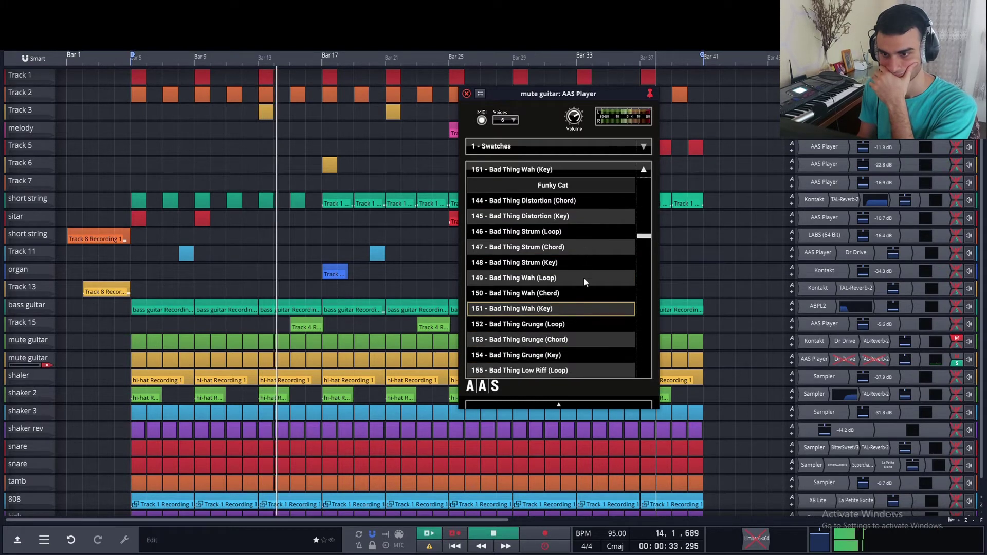
left_click(587, 303)
scroll(600, 259, "down", 1)
scroll(600, 258, "down", 1)
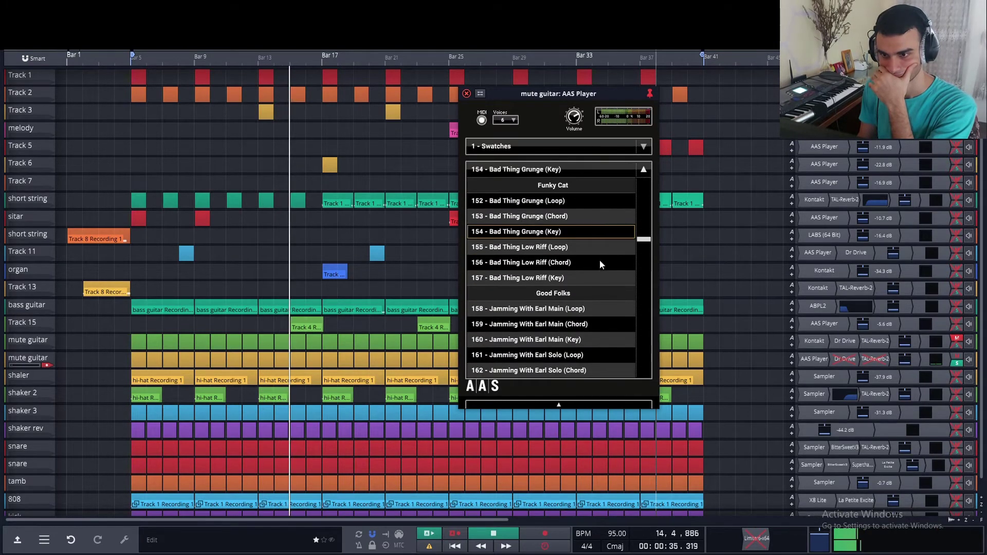
left_click(597, 278)
scroll(606, 256, "down", 2)
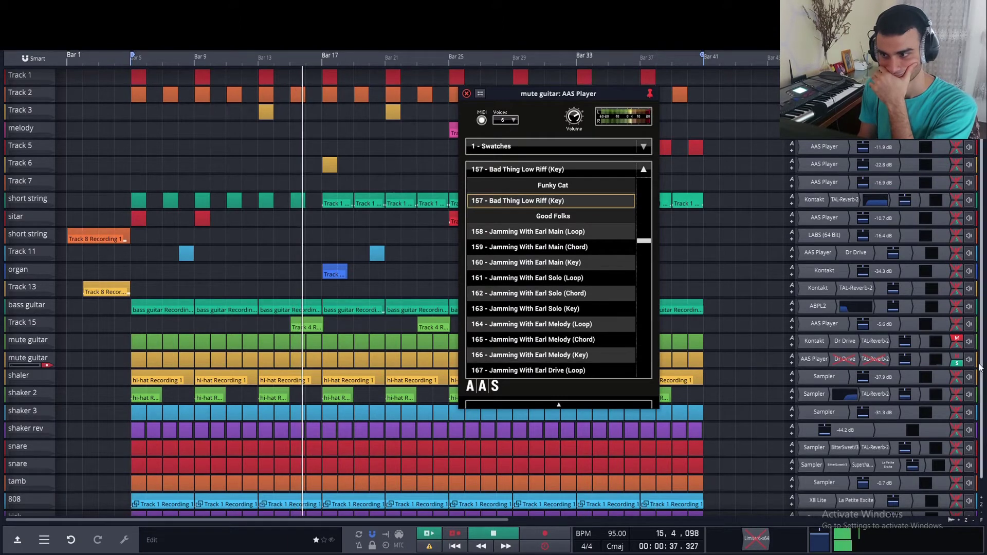
- Compare Low Riff (Key) in the full mix and soloed, then load 160 - Jamming With Earl Main (Key) and play it from bar 5
left_click(956, 363)
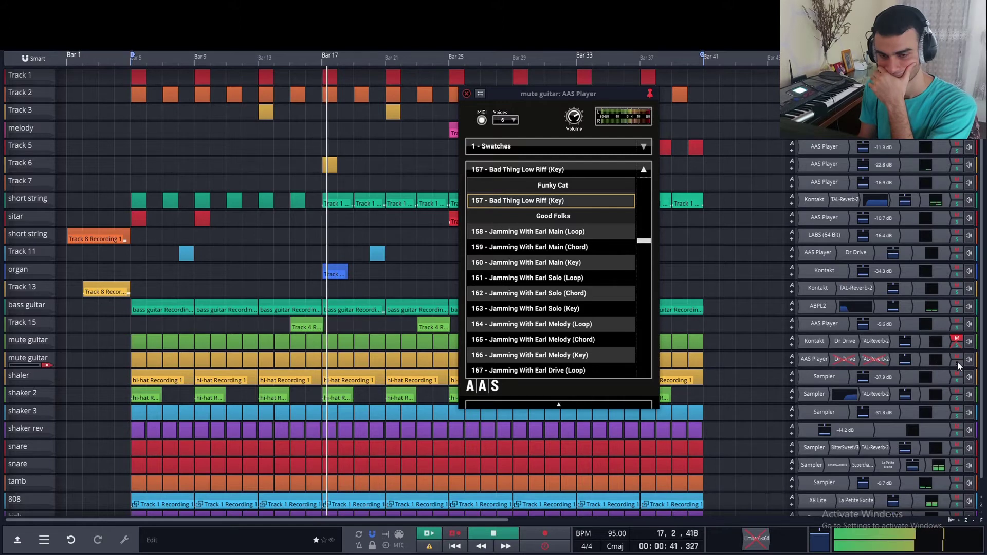
left_click(957, 362)
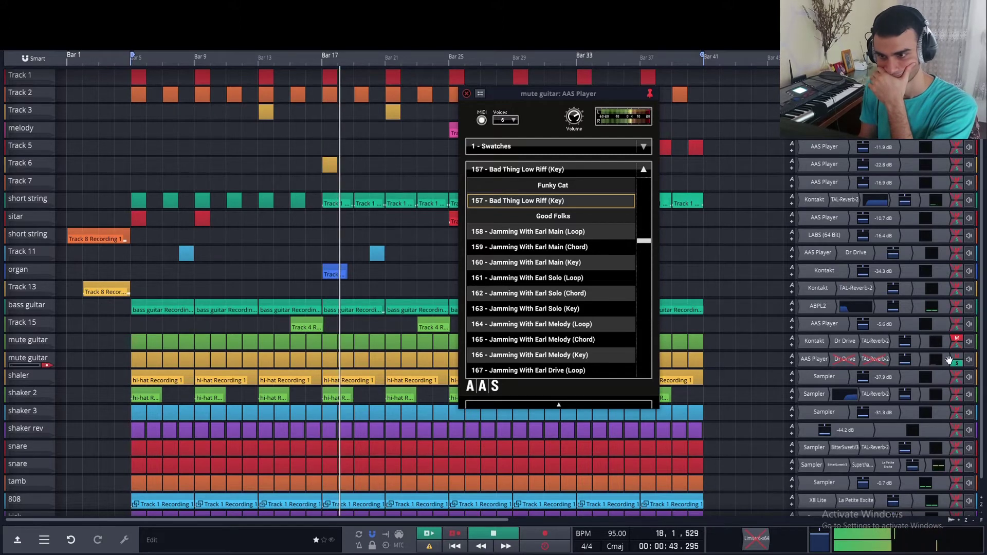
left_click(603, 260)
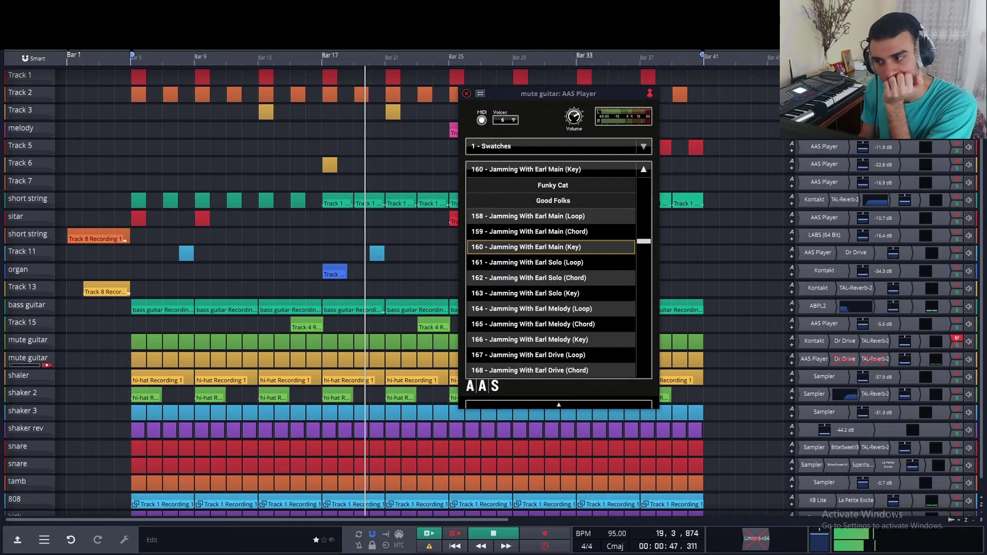
left_click(133, 323)
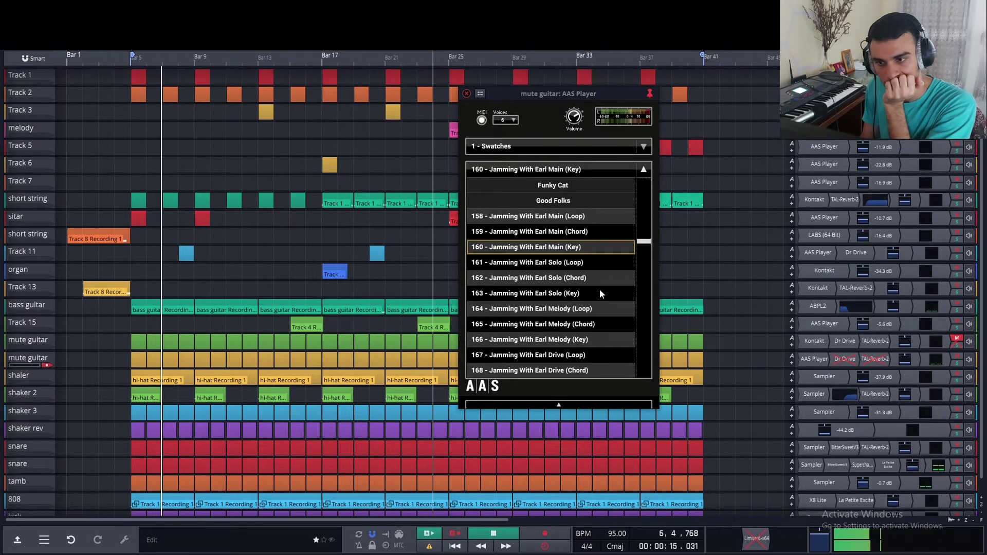
- Lower the next-to-last note in the duplicated mute guitar's first clip by one semitone, checking it in playback, and close the MIDI editor
left_click(513, 533)
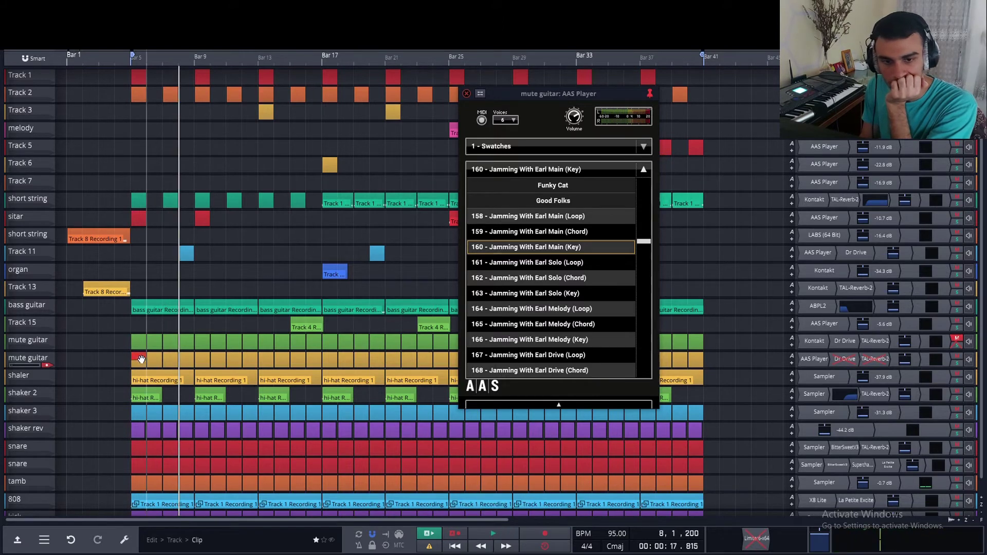
double_click(141, 359)
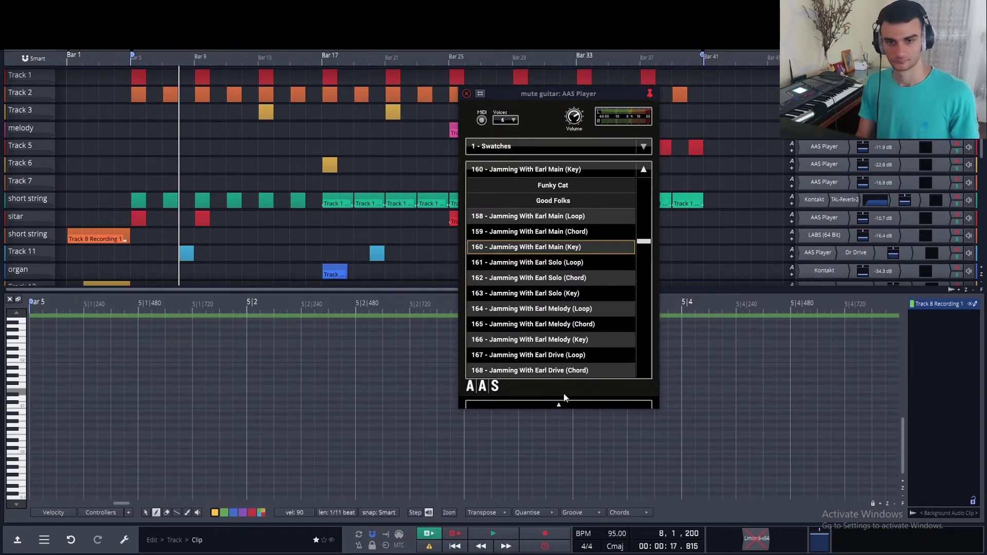
scroll(375, 430, "up", 3)
key("space")
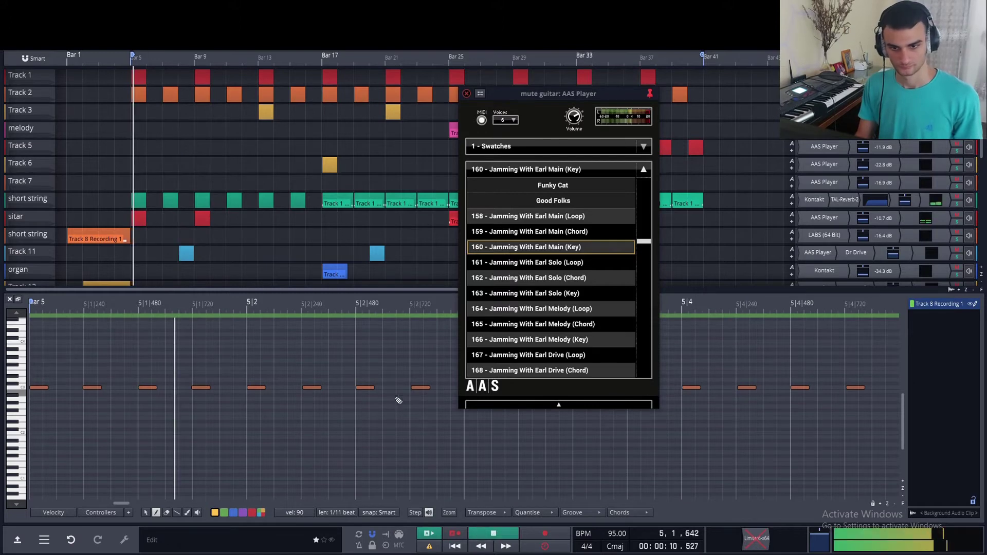
left_click_drag(542, 95, 490, 51)
key("space")
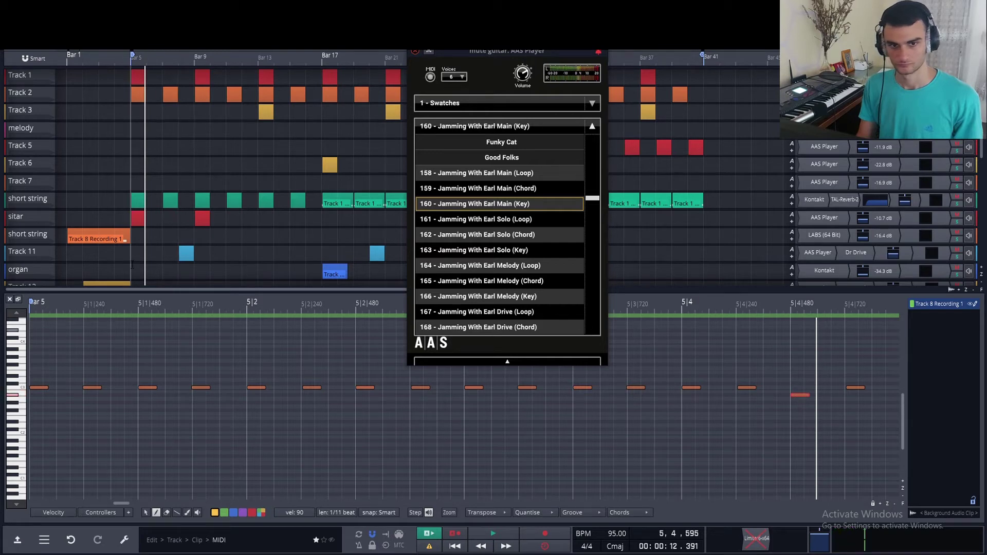
key("space")
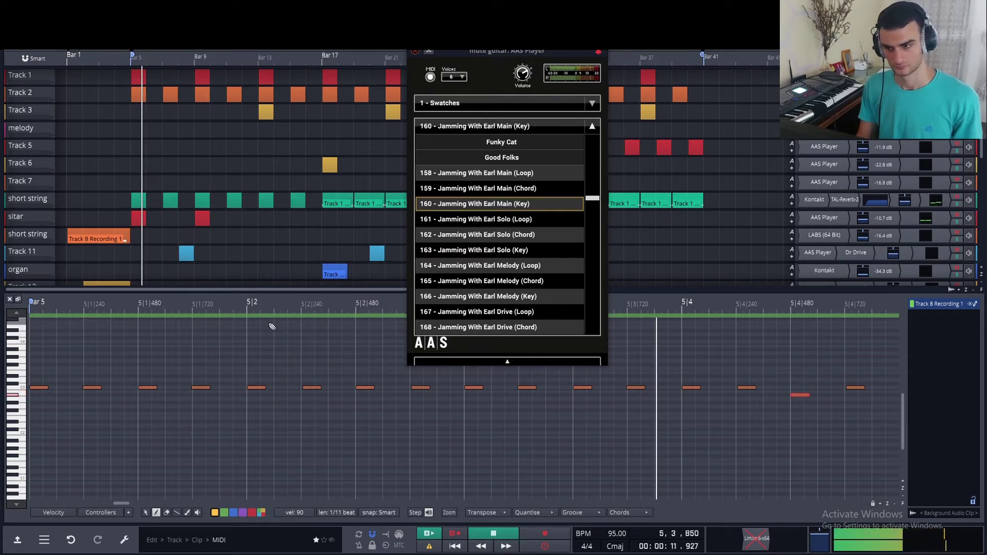
key("space")
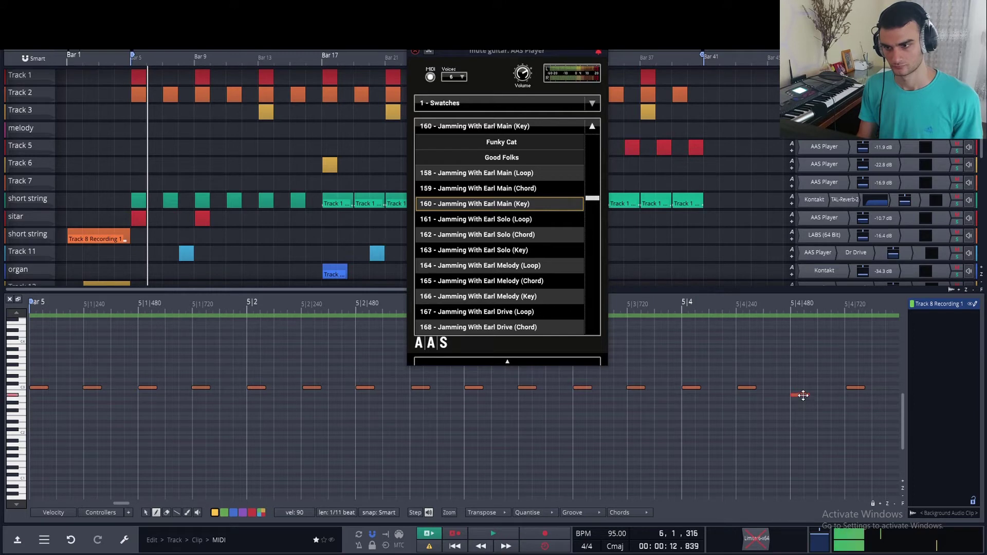
key("space")
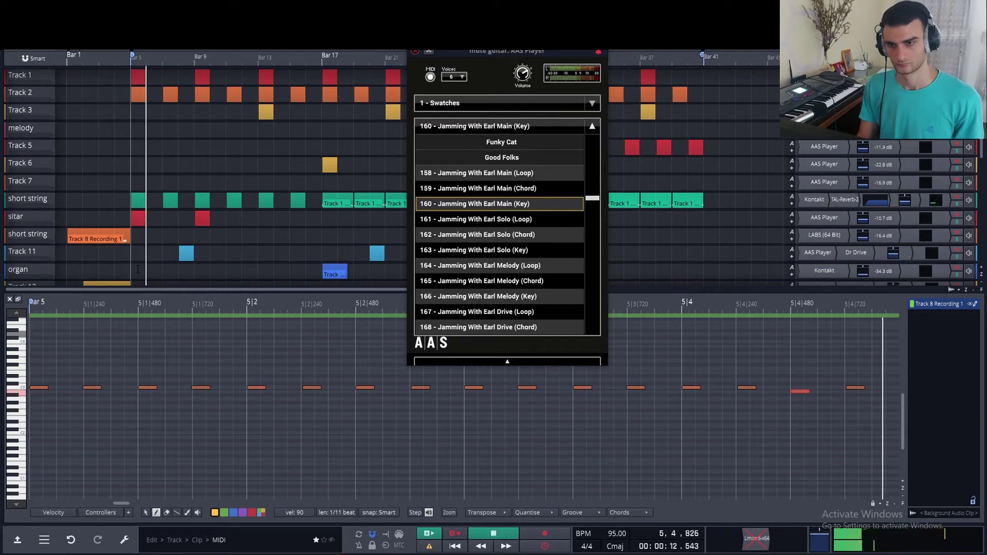
left_click(10, 299)
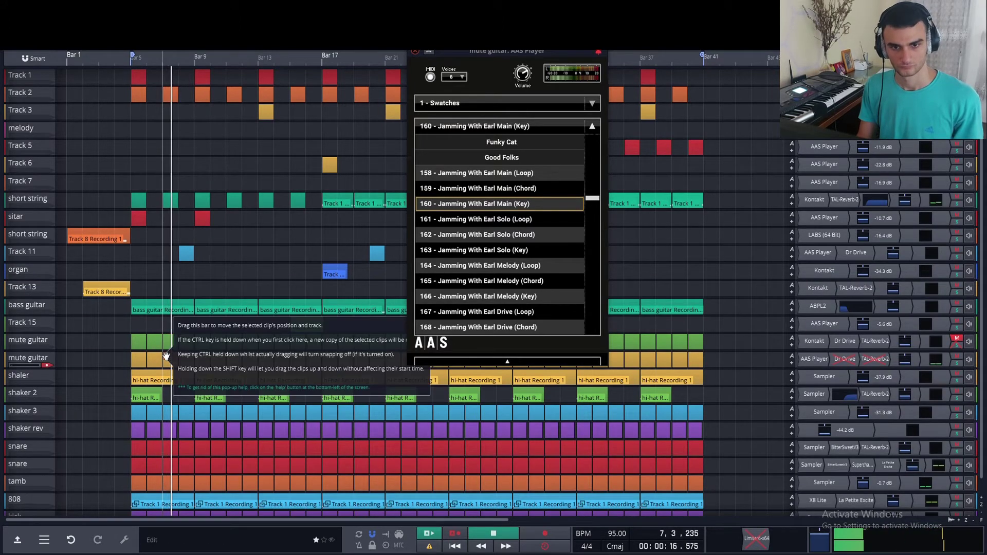
- Stop playback and replace the remaining clips on the duplicated mute guitar track with repeated linked copies of its opening two bars
key("space")
left_click(171, 356)
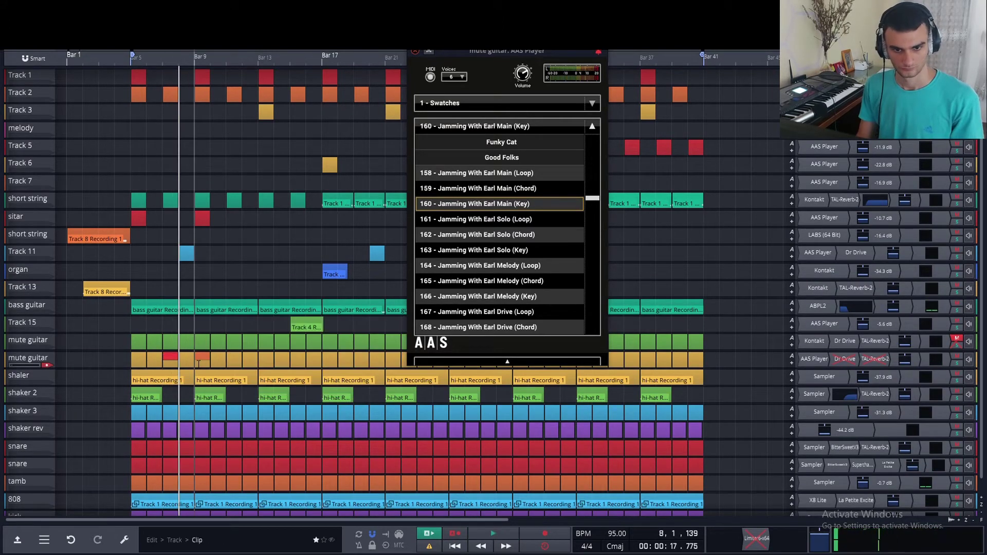
left_click_drag(199, 357, 583, 355)
right_click(146, 356)
left_click(175, 350)
left_click(147, 359)
scroll(135, 359, "up", 3)
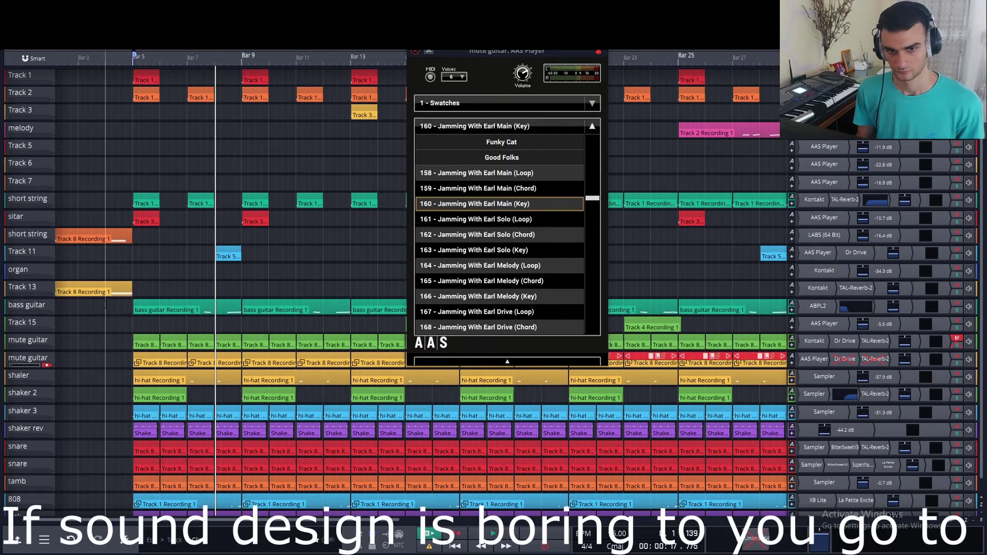
- Resume playback, load 163 - Jamming With Earl Solo (Key) and adjust the duplicated mute guitar track's volume
key("space")
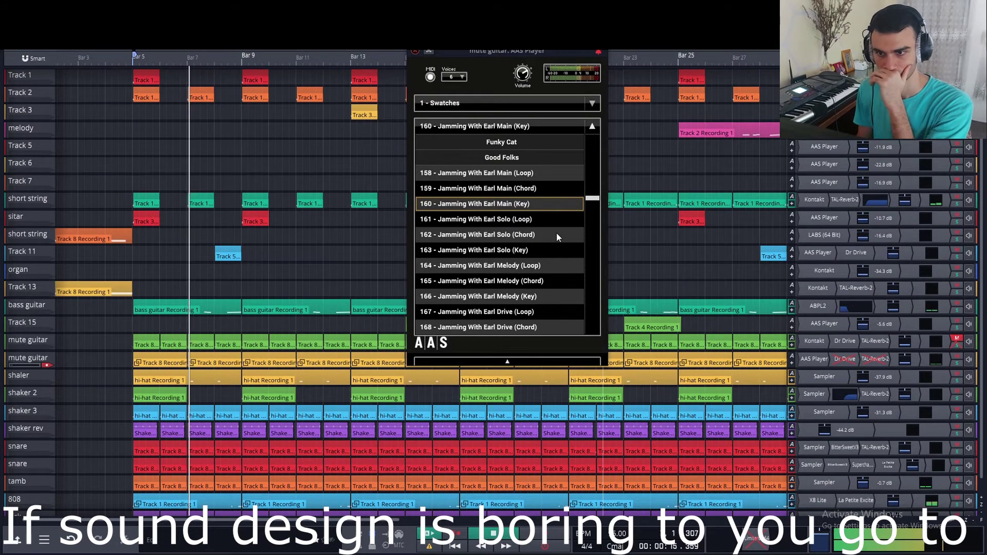
left_click(556, 249)
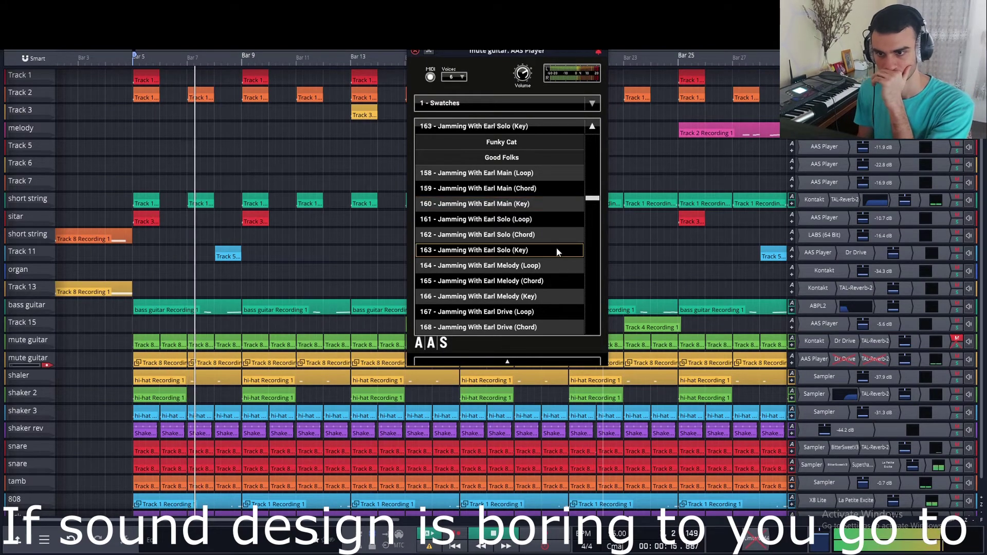
left_click(907, 358)
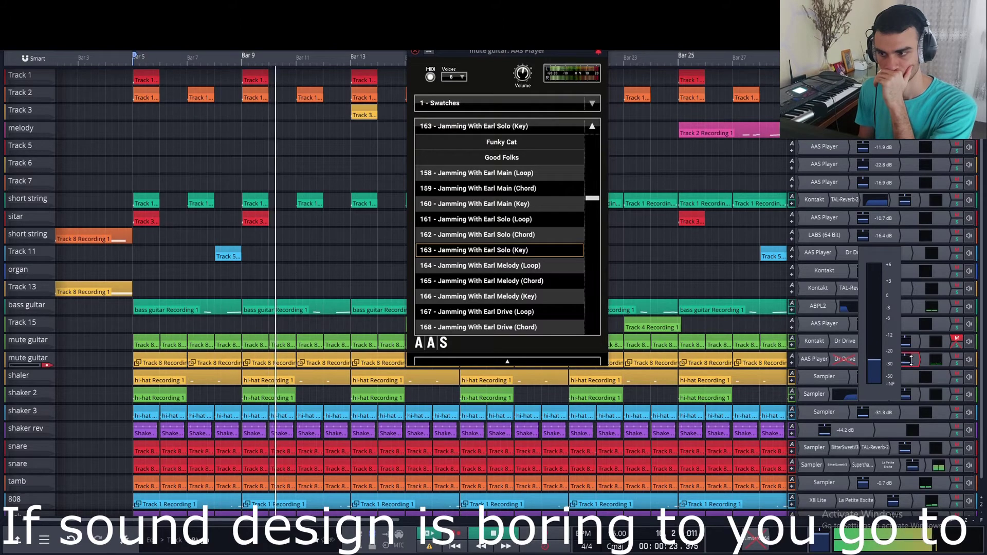
- Audition 166 - Jamming With Earl Melody (Key) and 169 - Jamming With Earl Drive (Key) with the duplicated track soloed, replaying from an earlier point
left_click(557, 297)
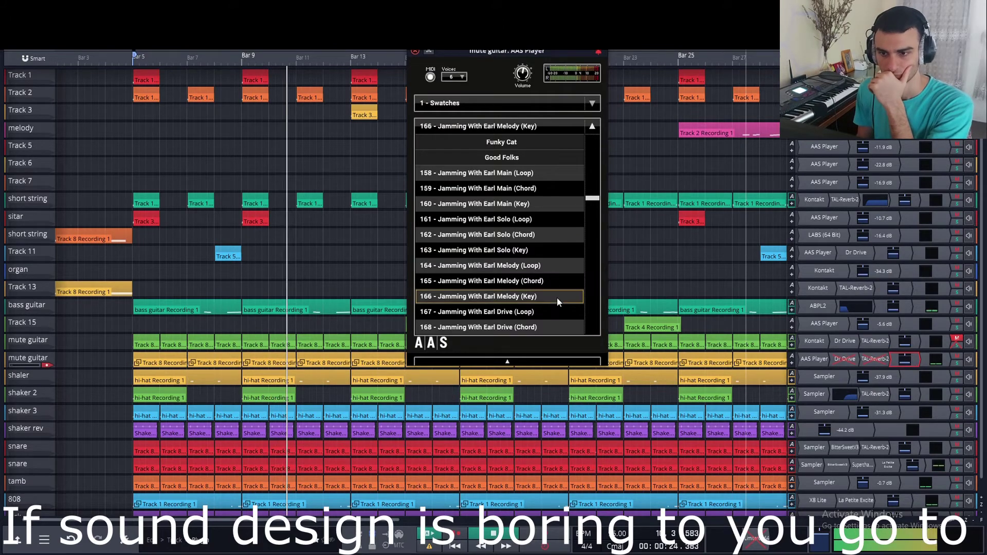
left_click(957, 363)
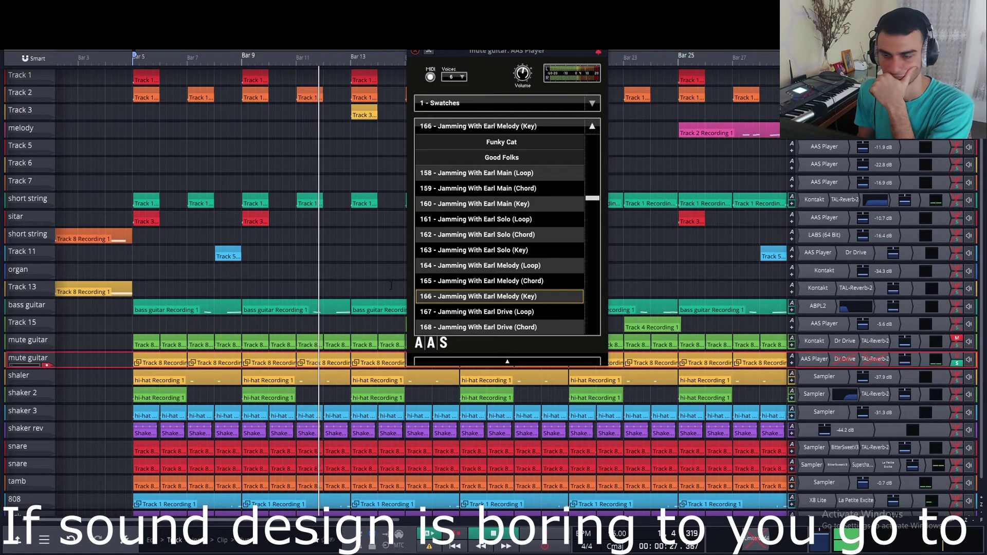
scroll(529, 268, "down", 2)
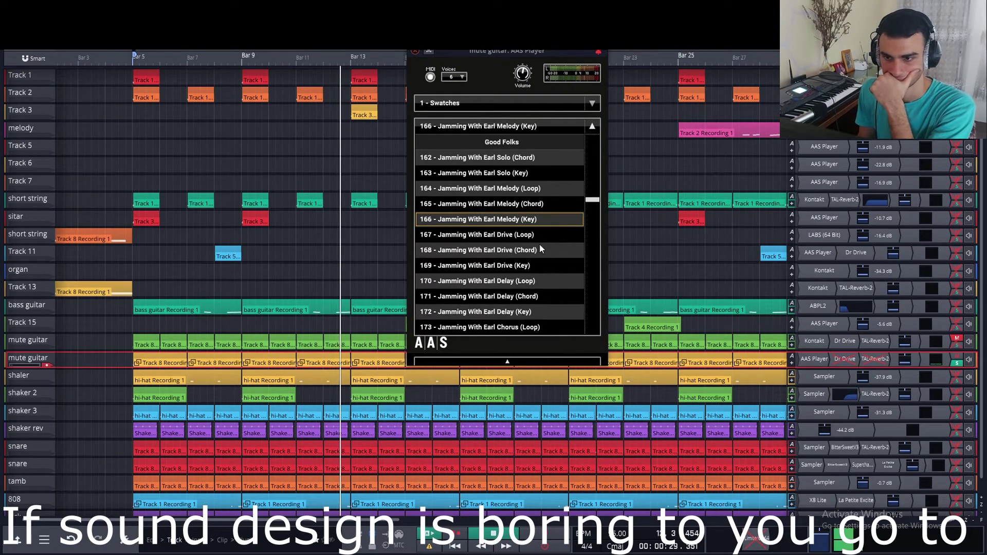
left_click(542, 265)
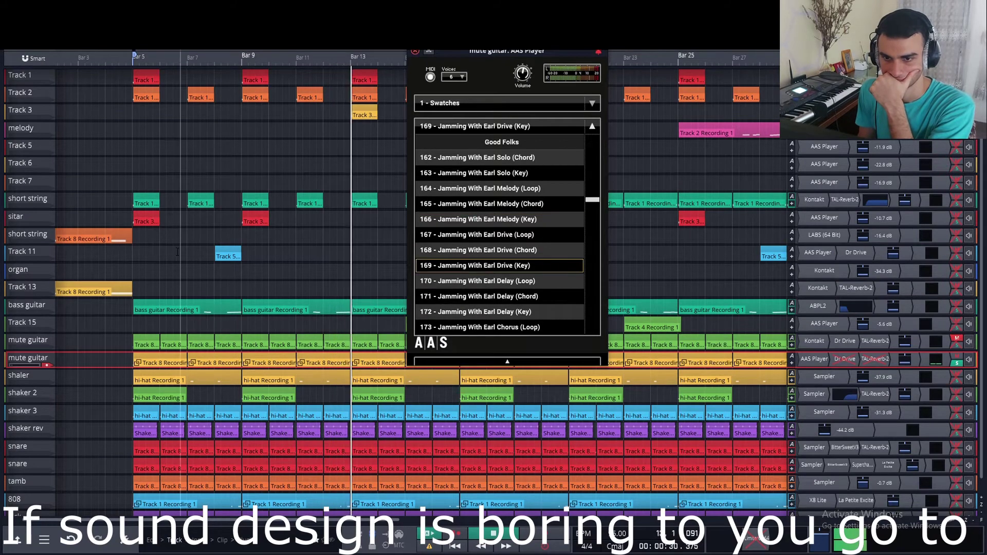
left_click(178, 286)
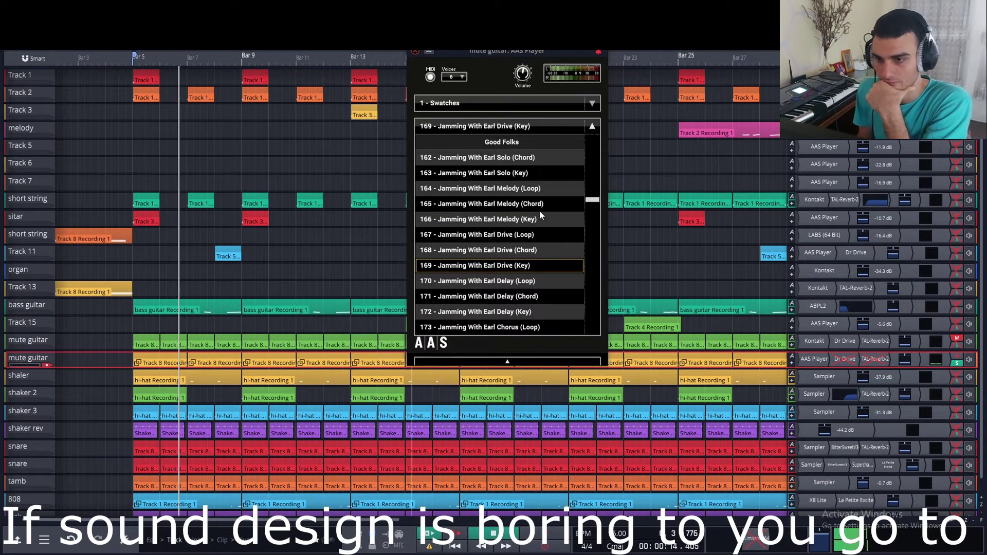
scroll(541, 216, "down", 2)
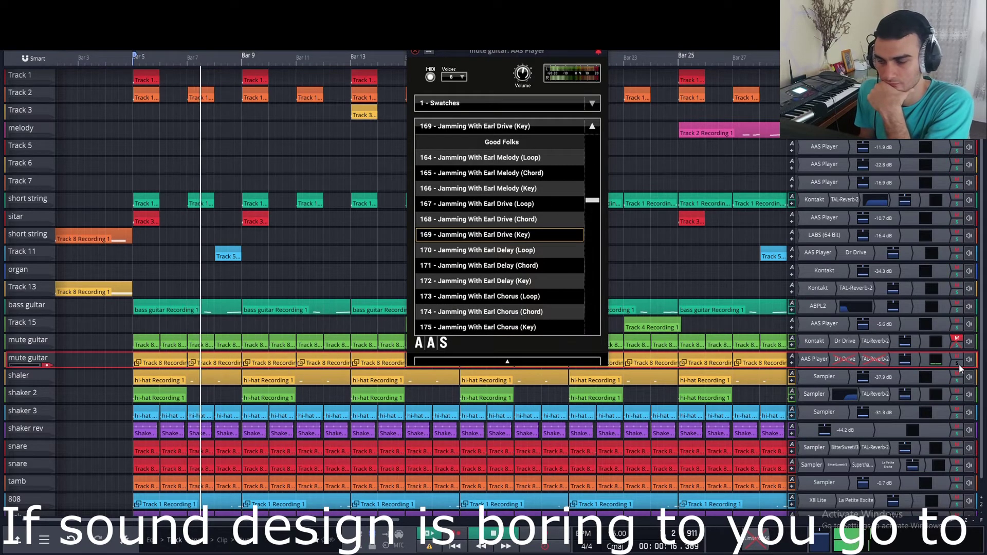
- Adjust the duplicated mute guitar track's volume in the full mix, load 172 - Jamming With Earl Delay (Key) and solo the track
left_click(905, 361)
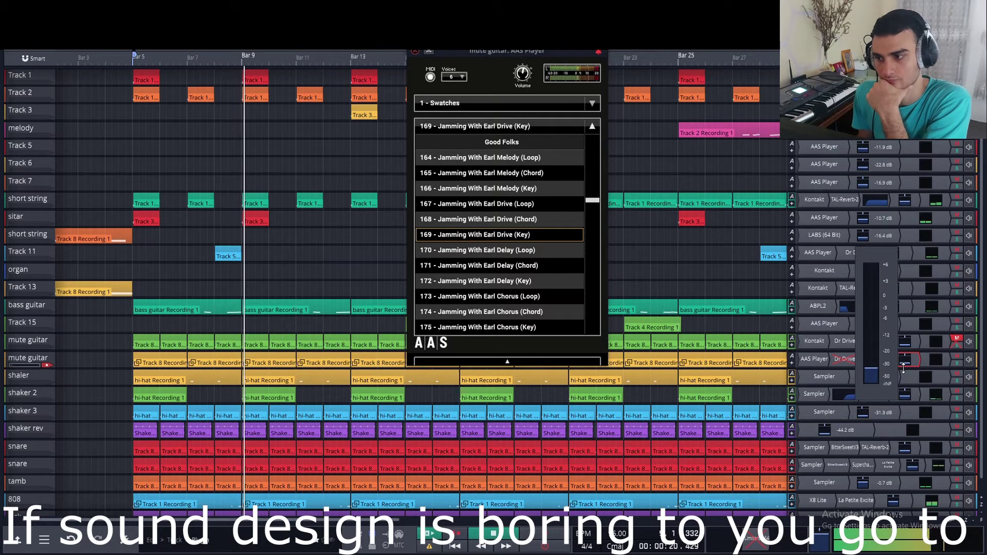
left_click_drag(903, 368, 907, 358)
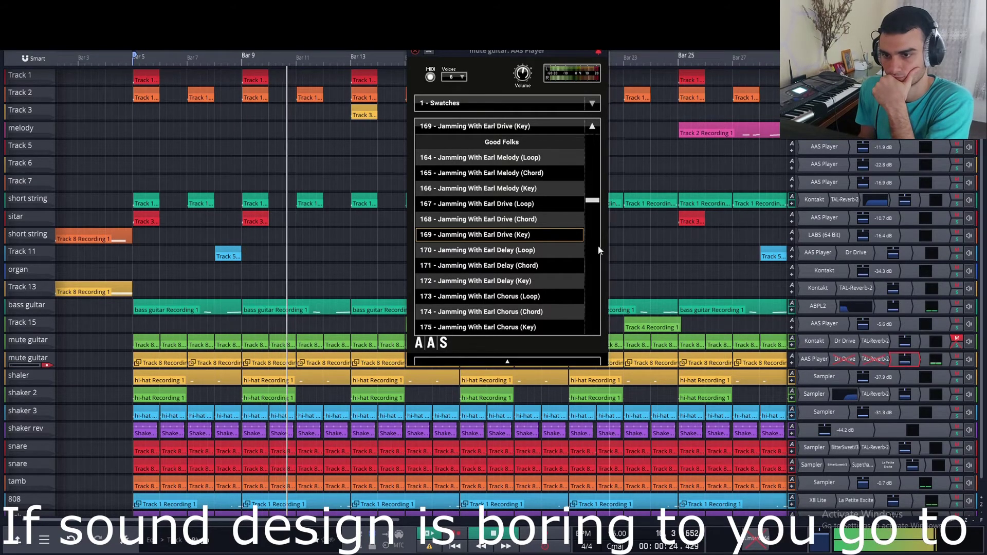
left_click(539, 289)
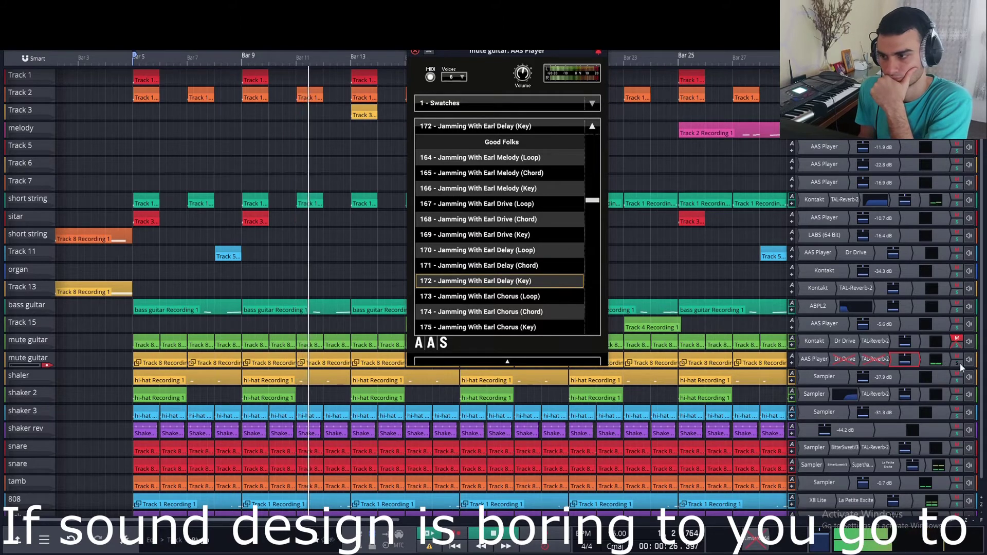
left_click(906, 361)
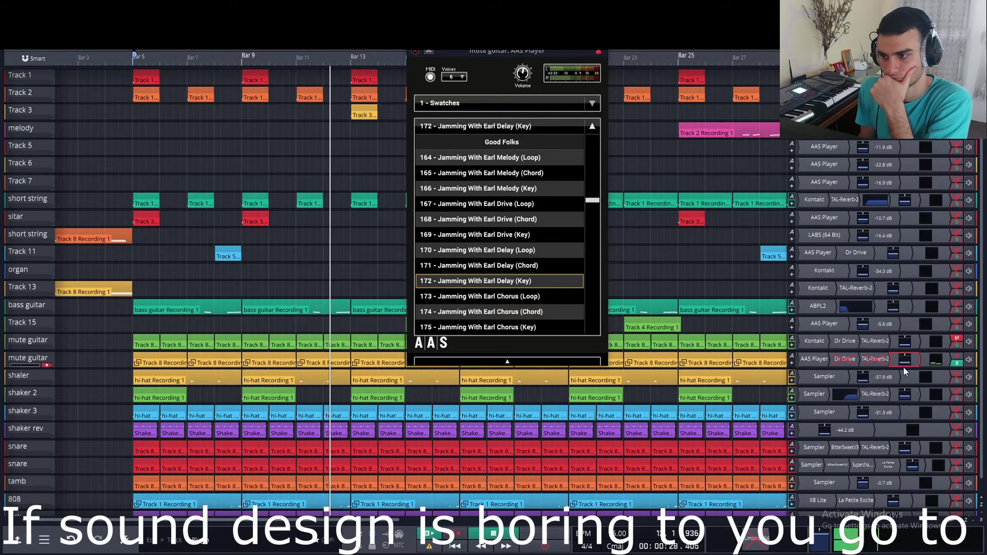
- Load 175 - Jamming With Earl Chorus (Key) and enable the Dr Drive effect on the duplicated mute guitar track
scroll(509, 272, "down", 2)
left_click(532, 264)
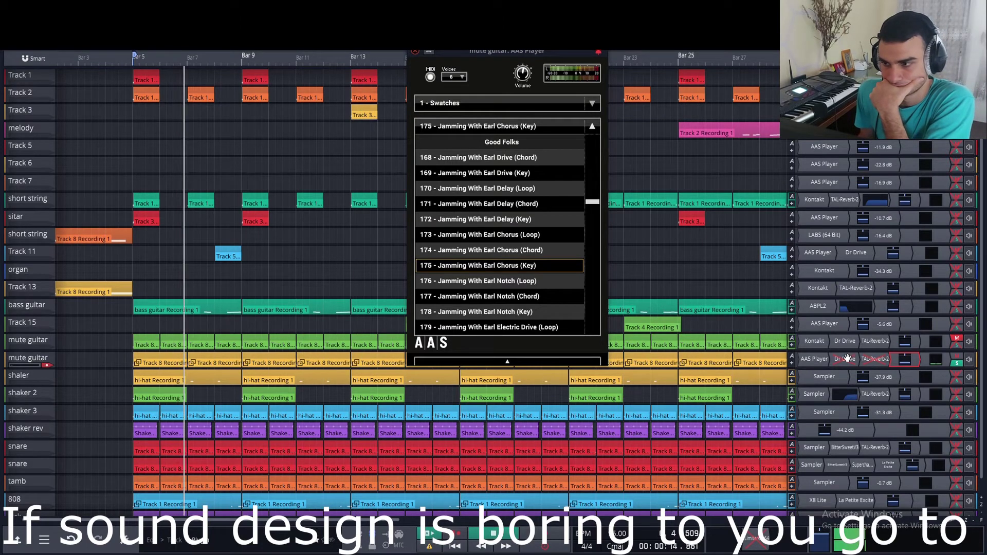
right_click(847, 358)
left_click(825, 367)
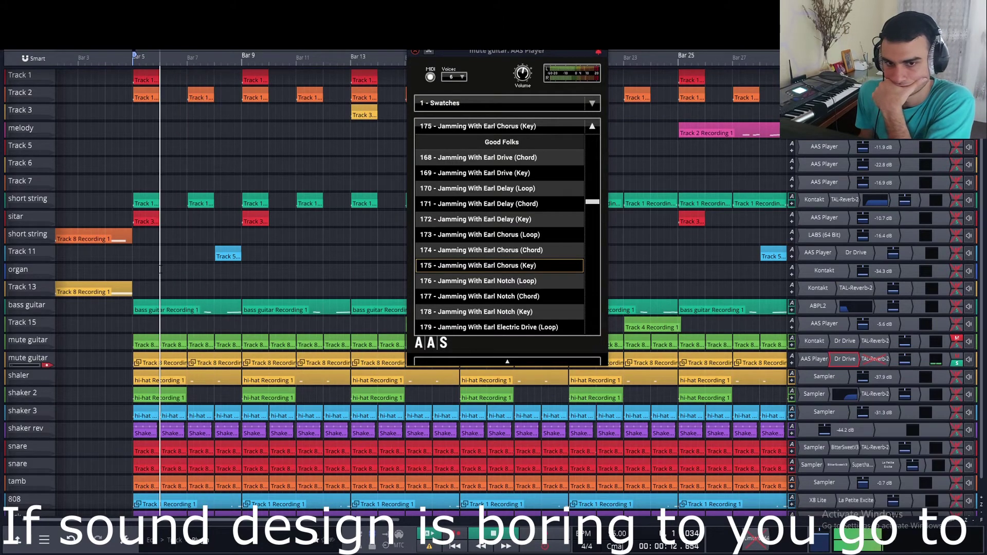
right_click(839, 359)
left_click(848, 375)
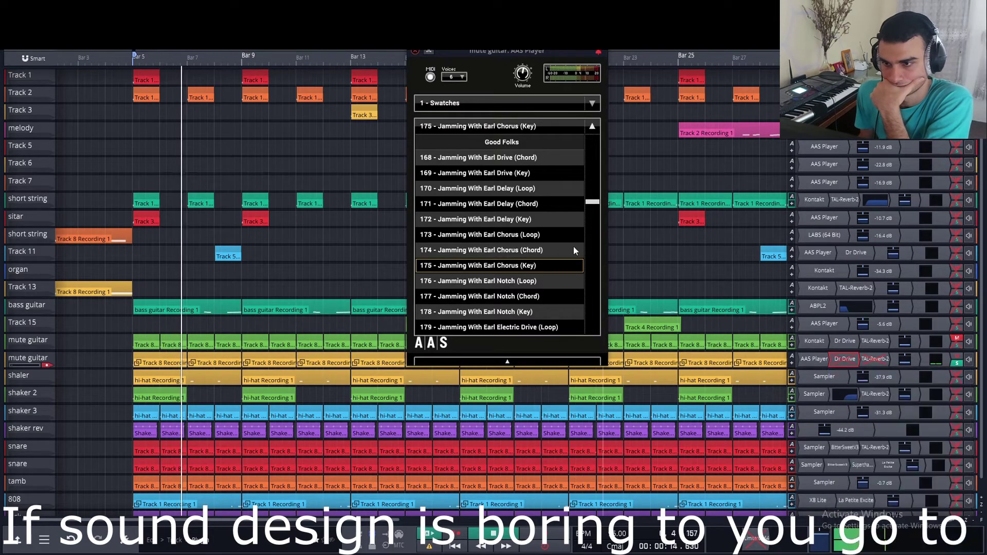
- Load the Good Folks preset 178 - Jamming With Earl Notch (Key) in the AAS Player
scroll(548, 235, "down", 1)
left_click(543, 269)
scroll(554, 227, "down", 1)
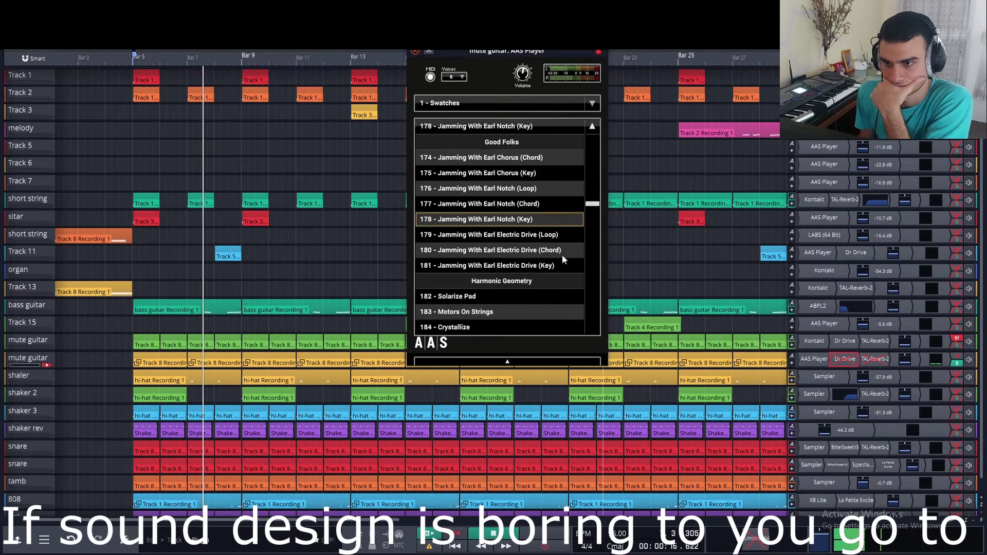
- Load the Good Folks preset 181 - Jamming With Earl Electric Drive (Key) in the AAS Player
left_click(562, 264)
scroll(560, 257, "down", 2)
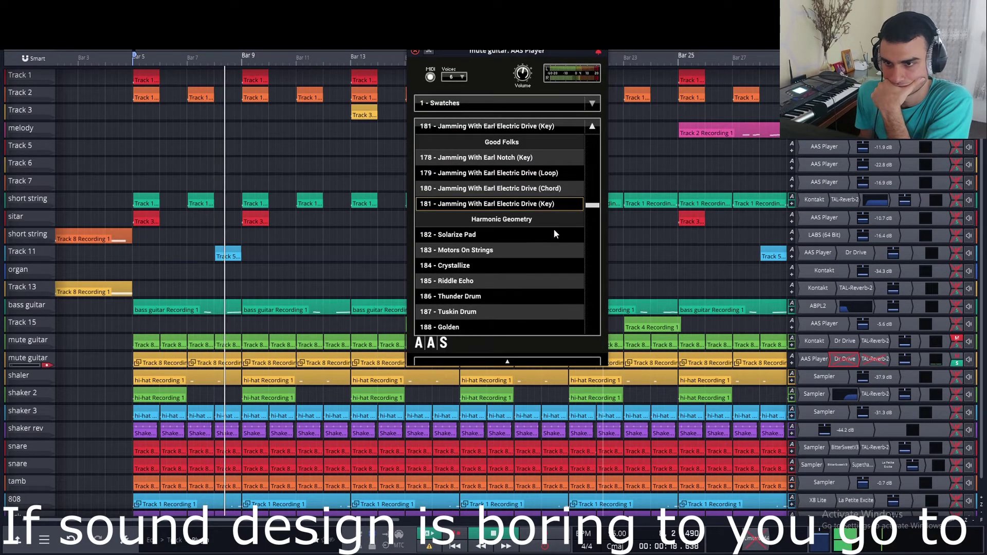
- Turn Dr Drive's Drive knob down to minimum on the duplicated mute guitar track and adjust the track's volume in the full mix
right_click(845, 359)
key("Escape")
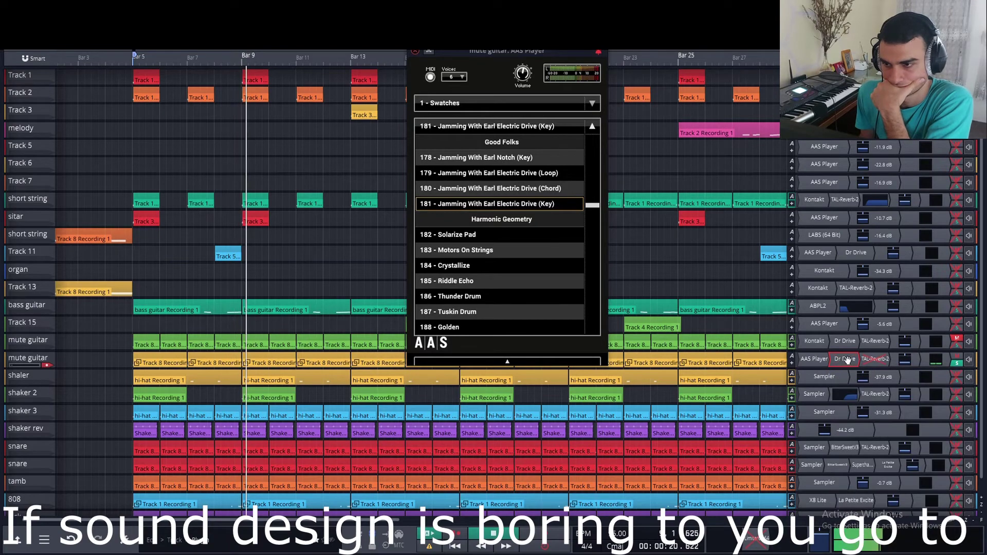
double_click(846, 359)
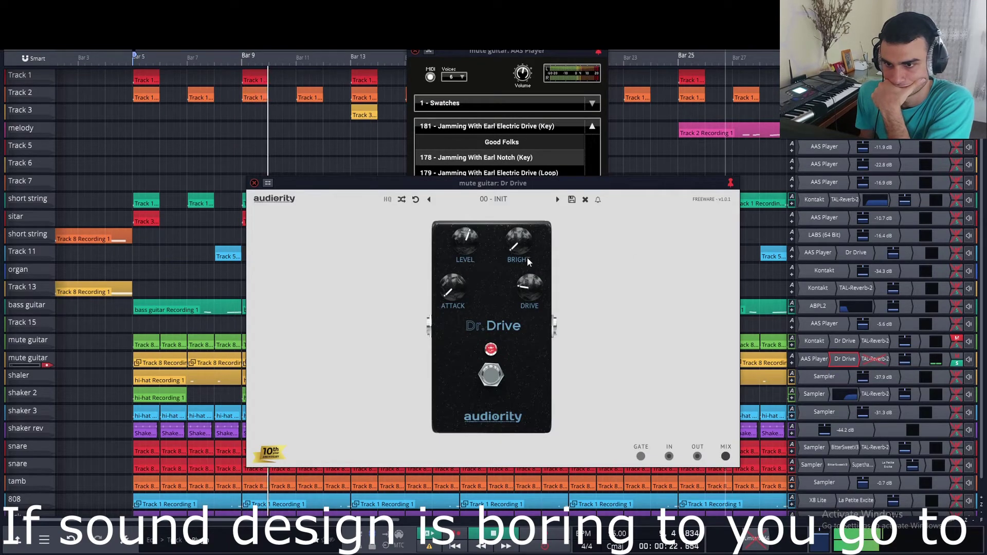
left_click_drag(526, 285, 528, 325)
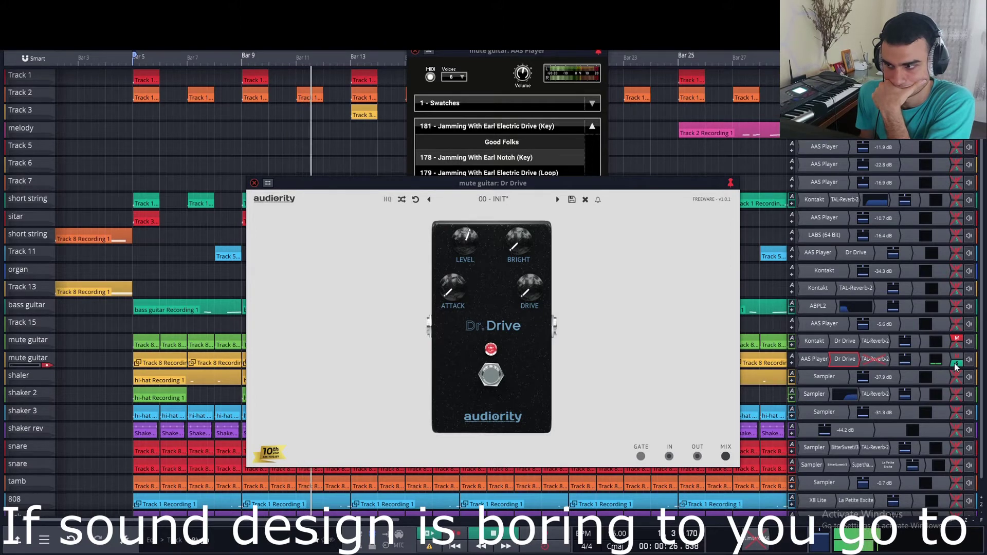
left_click_drag(904, 361, 909, 374)
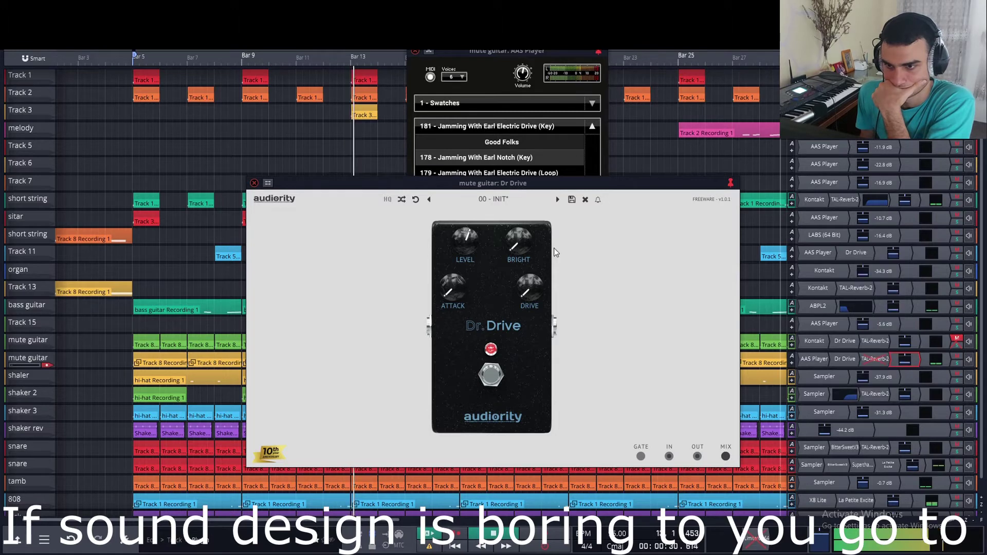
left_click(254, 183)
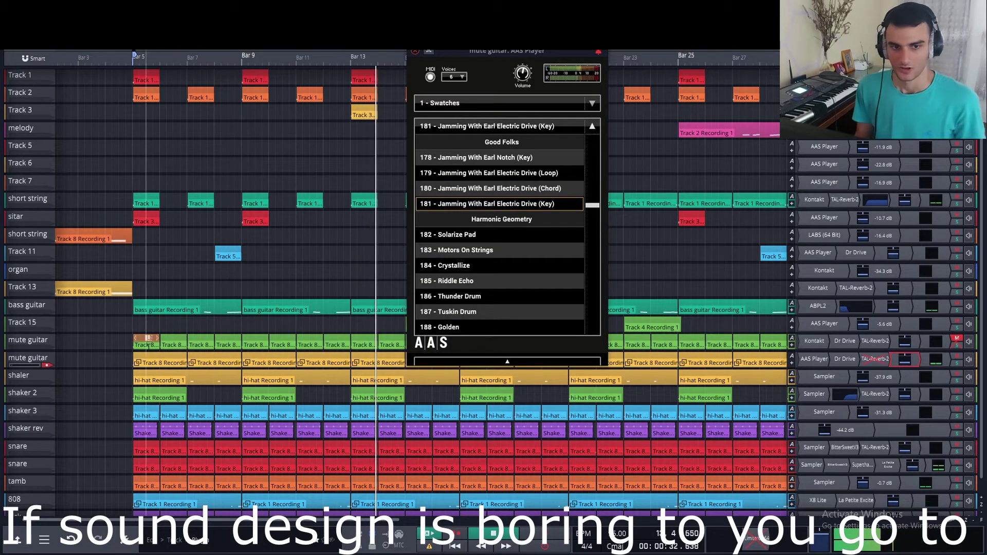
- Examine the note pattern in the original mute guitar track's first clip while replaying the beat from bar 5
double_click(145, 343)
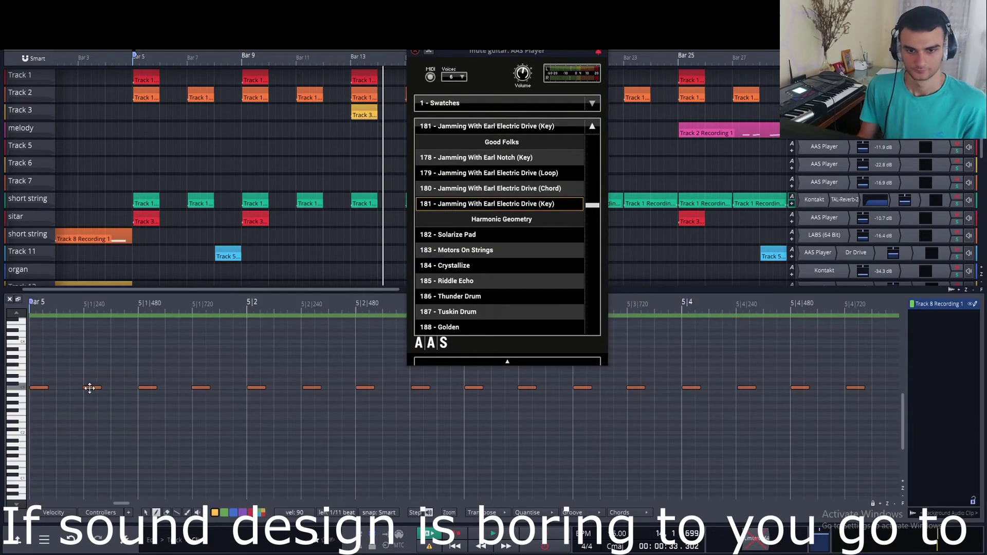
scroll(83, 384, "up", 4)
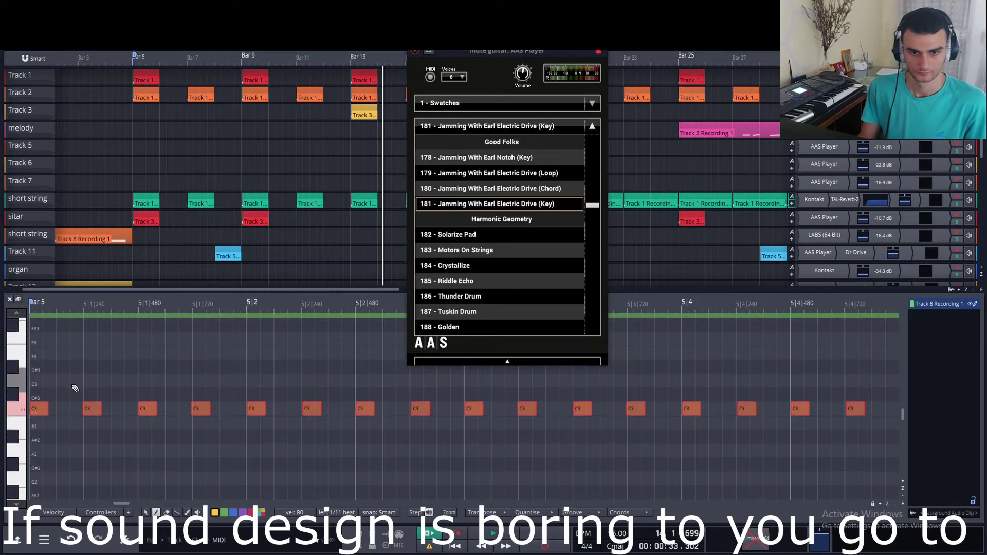
scroll(74, 386, "down", 2)
scroll(70, 386, "up", 3)
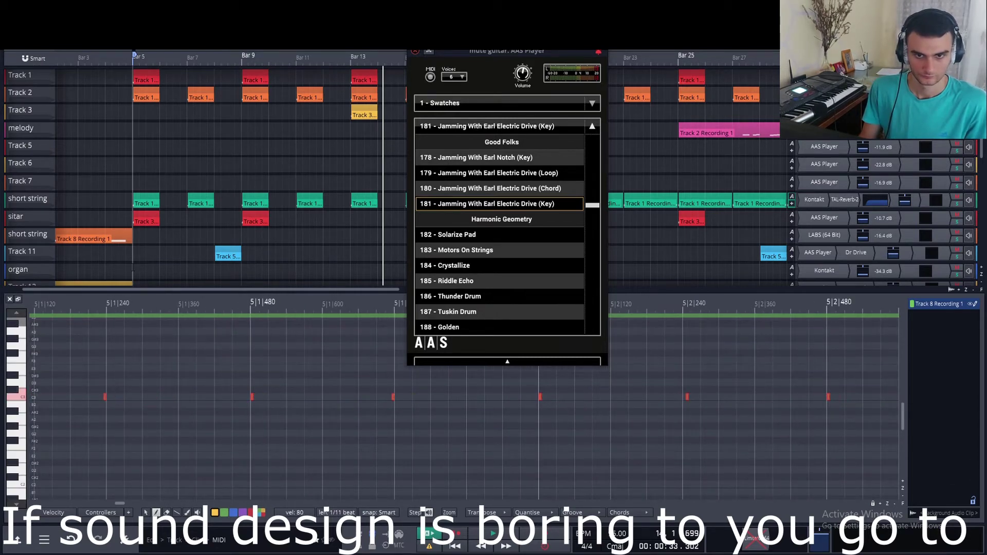
key("space")
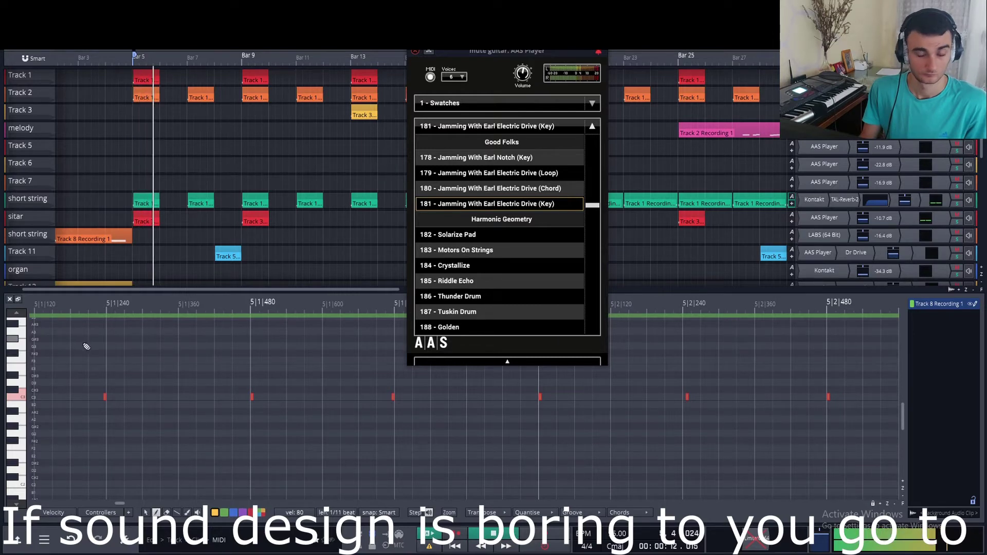
left_click(9, 300)
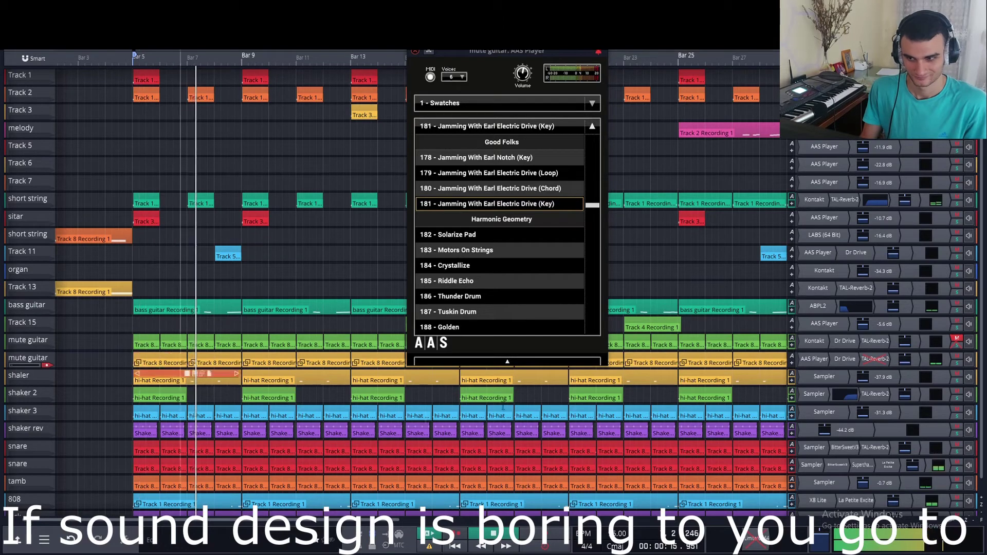
- Load 178 - Jamming With Earl Notch (Key), audition it soloed and inspect the notes of the duplicated track's first clip
left_click(957, 363)
left_click(957, 364)
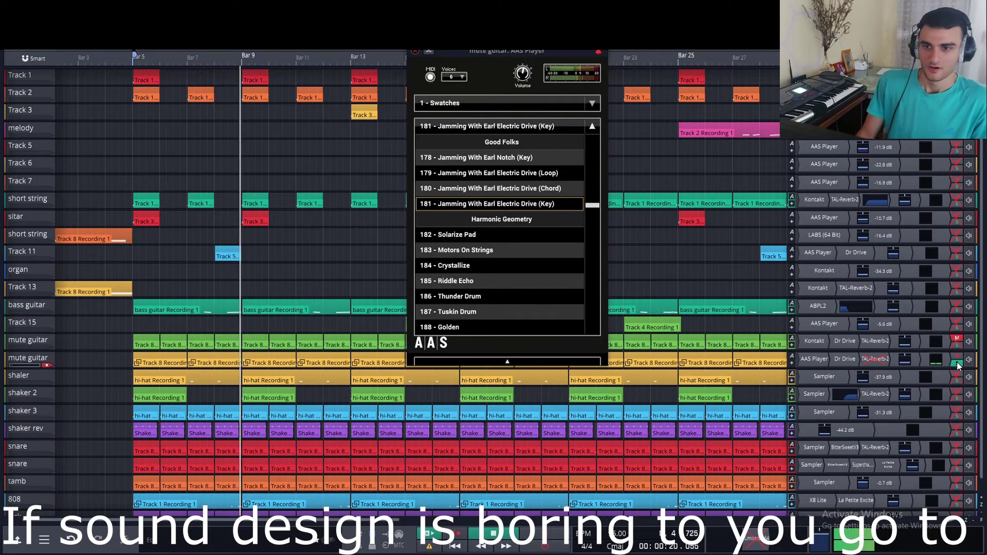
scroll(549, 232, "up", 2)
left_click(531, 234)
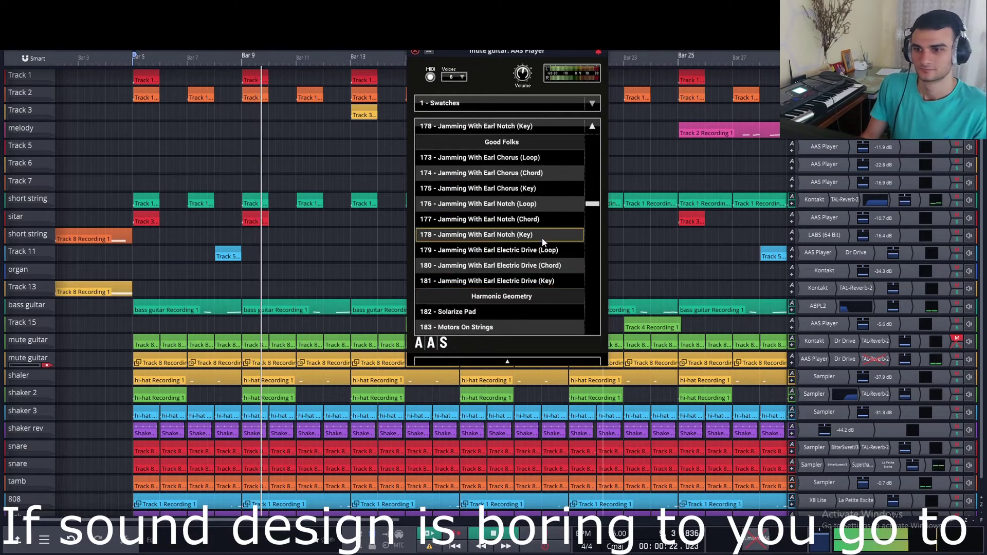
left_click(957, 361)
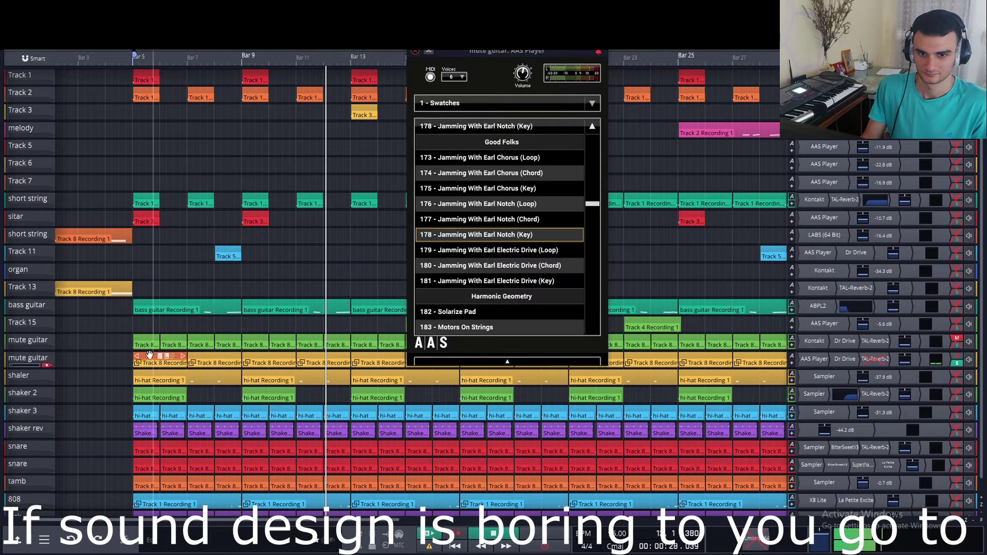
double_click(149, 461)
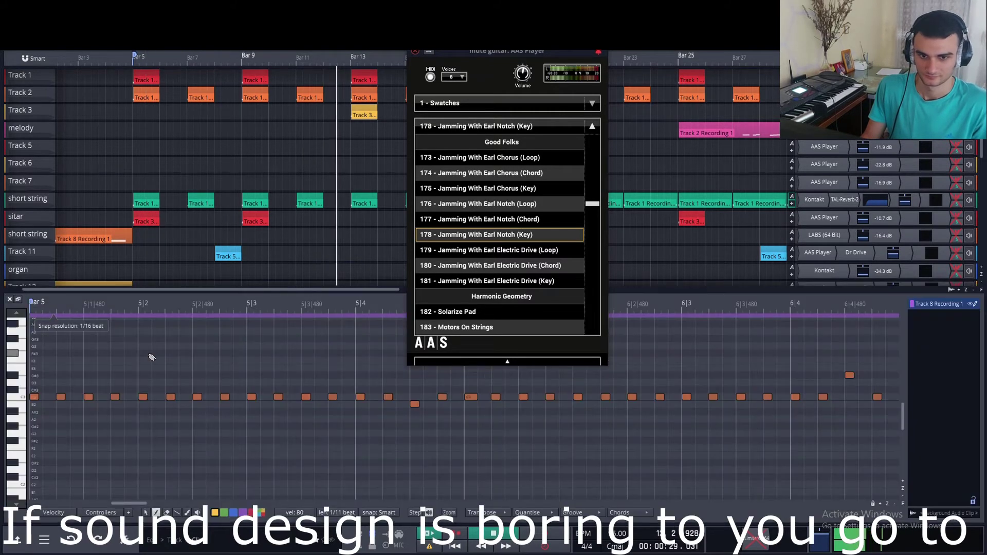
left_click(10, 300)
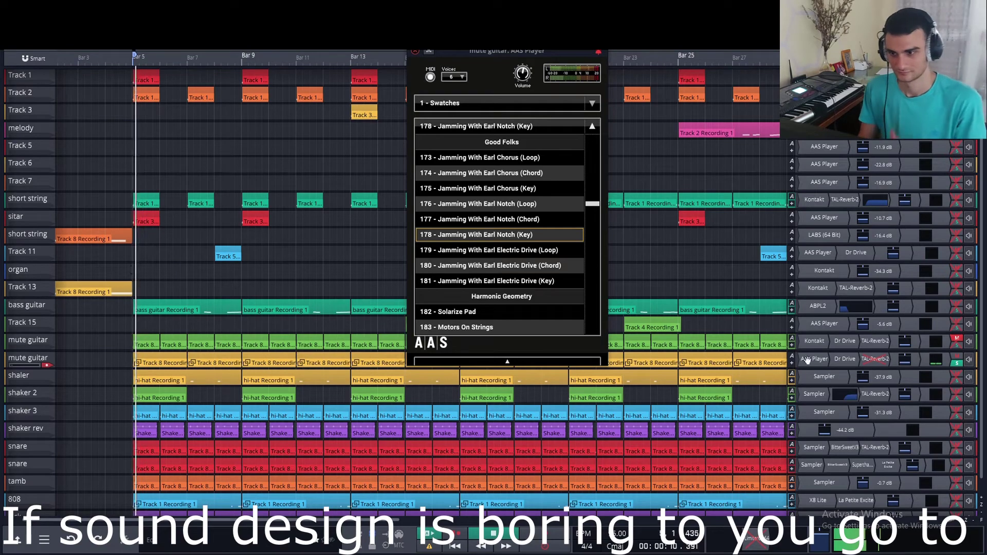
- Load the Latin Vibes preset 224 - Cavaquinho Lead (Key) and compare it soloed and in the full mix
scroll(554, 267, "down", 8)
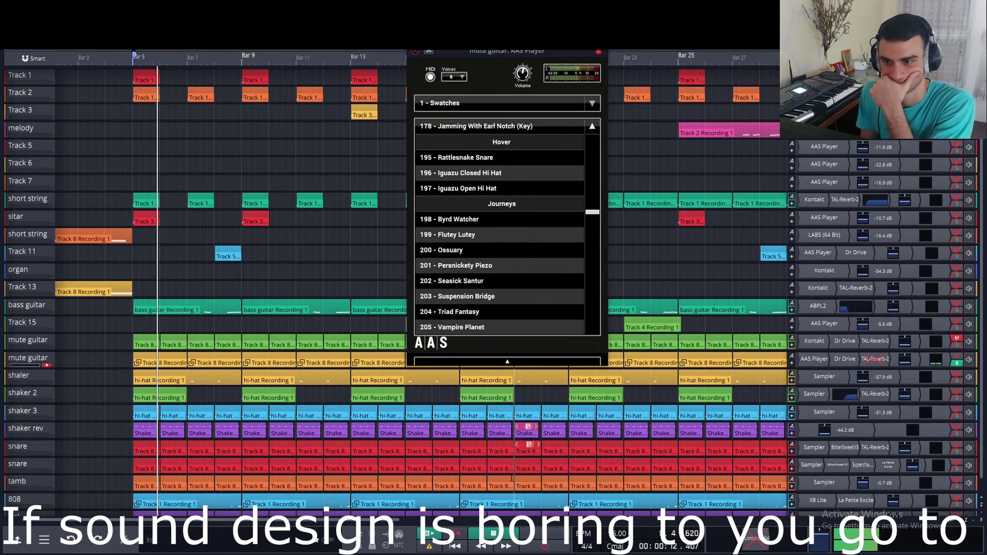
scroll(513, 248, "down", 9)
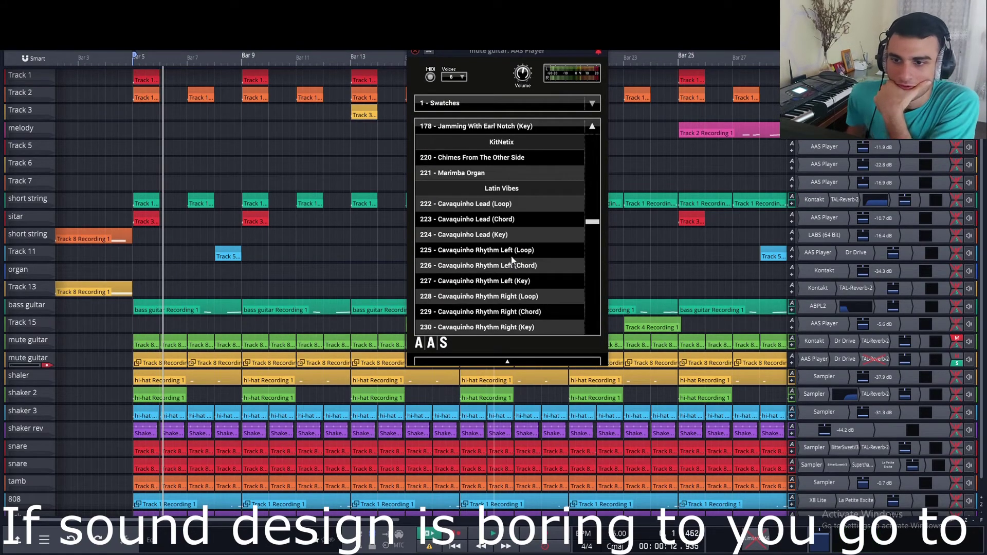
left_click(524, 230)
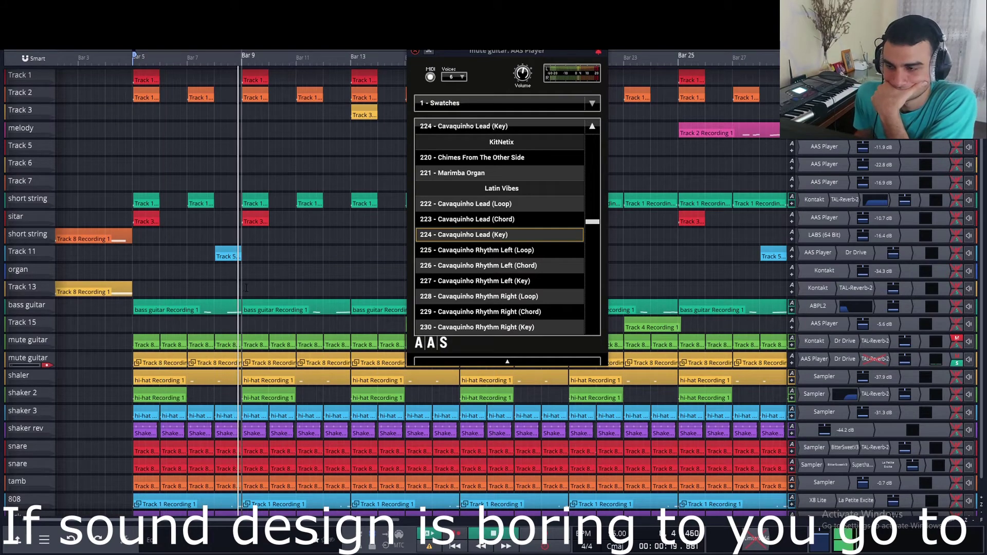
left_click(956, 363)
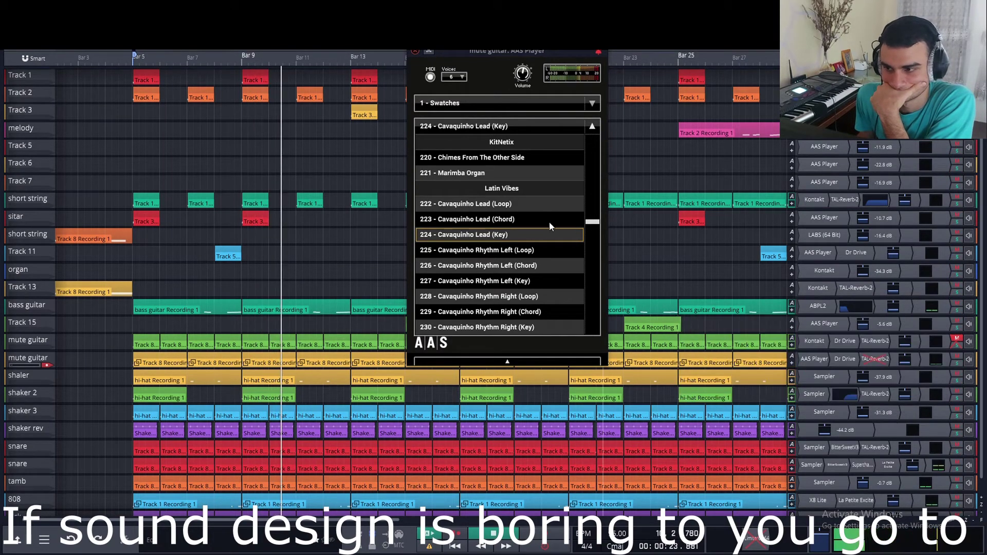
scroll(548, 221, "down", 1)
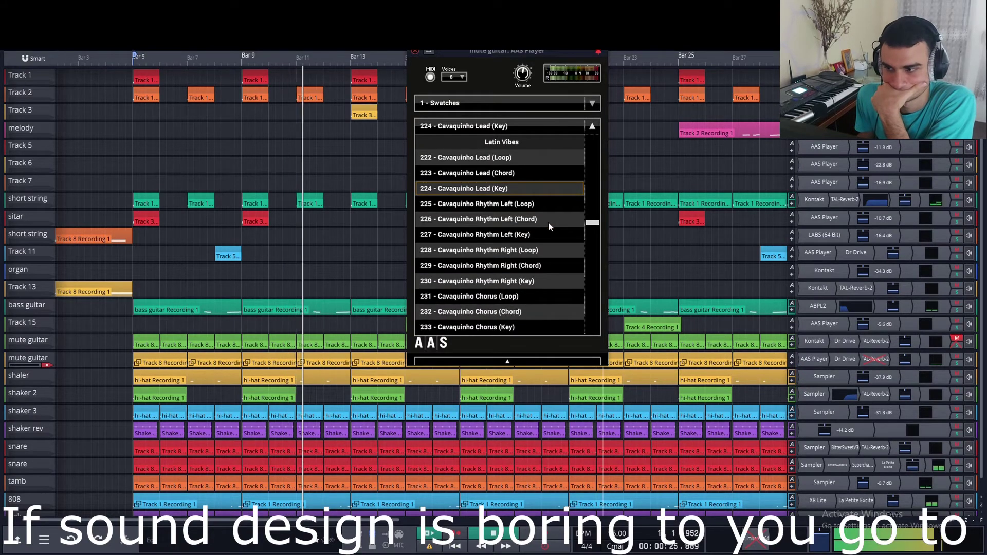
- Disable Dr Drive on the duplicated mute guitar track and copy the 808 track's La Petite Excite effect onto it
right_click(837, 360)
left_click(848, 374)
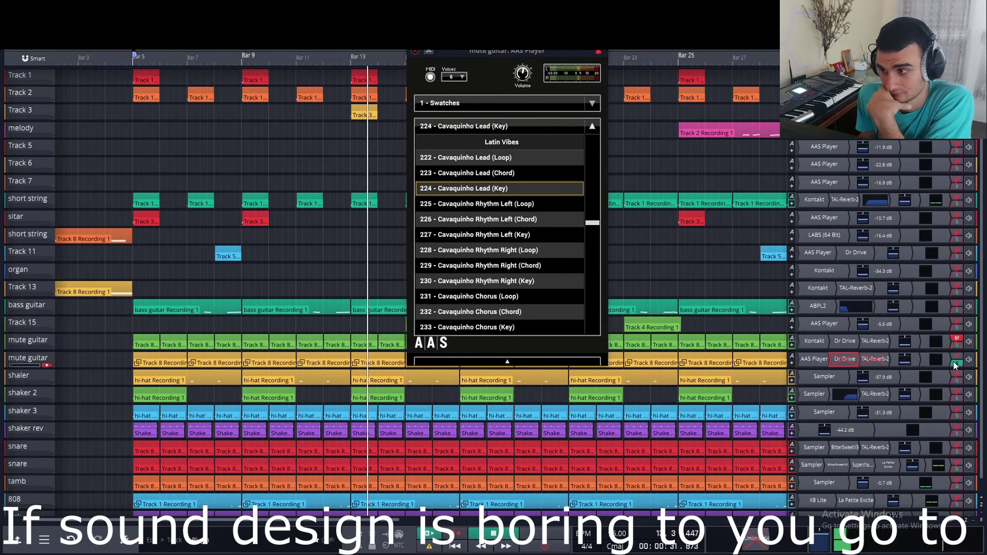
scroll(909, 342, "down", 2)
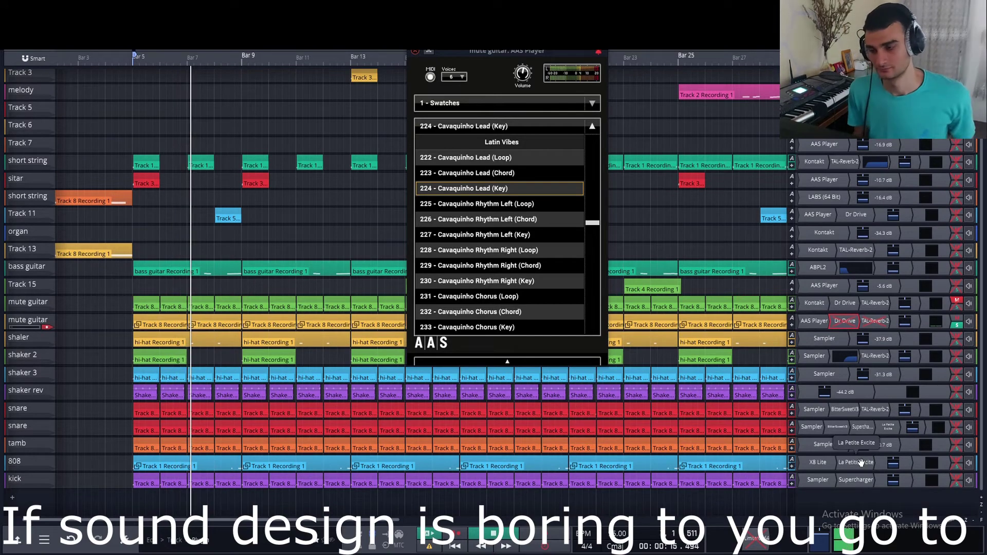
left_click_drag(859, 461, 853, 421)
left_click_drag(852, 323, 854, 322)
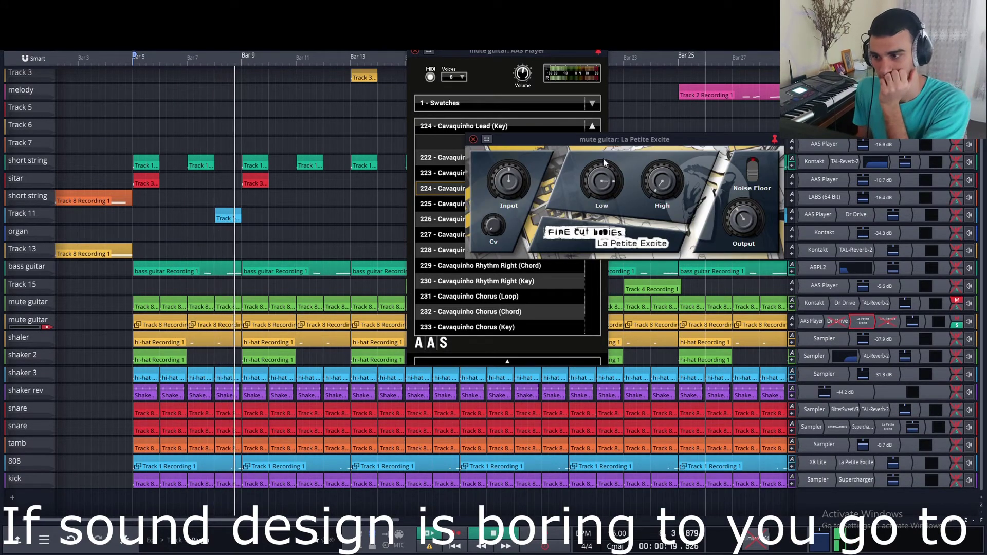
- Adjust La Petite Excite's Low and High knobs on the duplicated mute guitar track, listening in the full mix, and disable the effect
left_click_drag(651, 186, 660, 176)
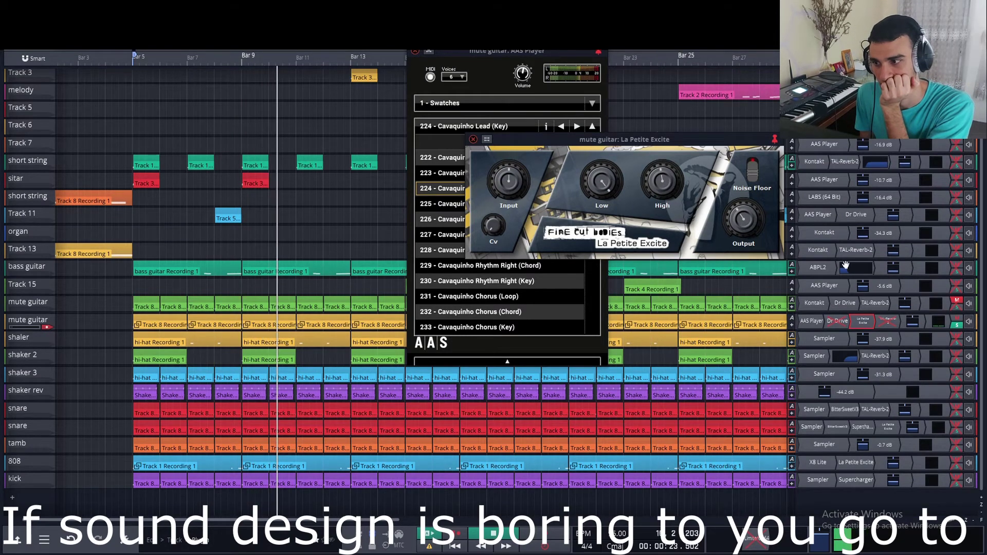
left_click(955, 324)
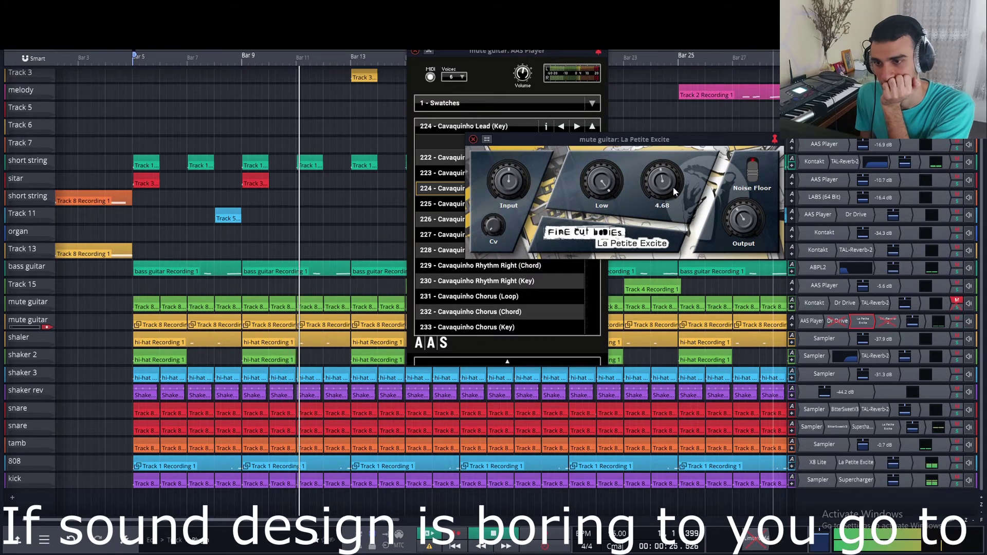
left_click_drag(670, 191, 677, 227)
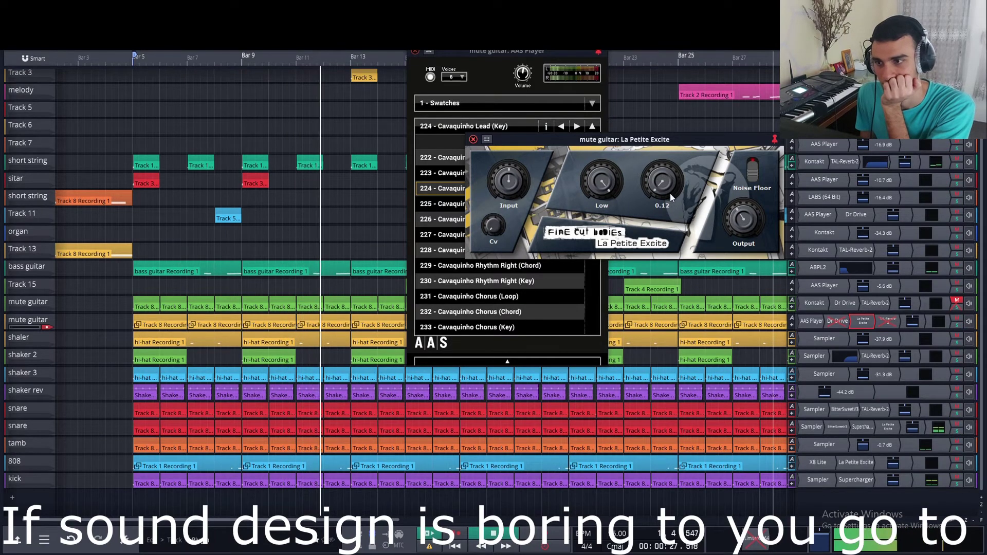
left_click_drag(666, 187, 635, 190)
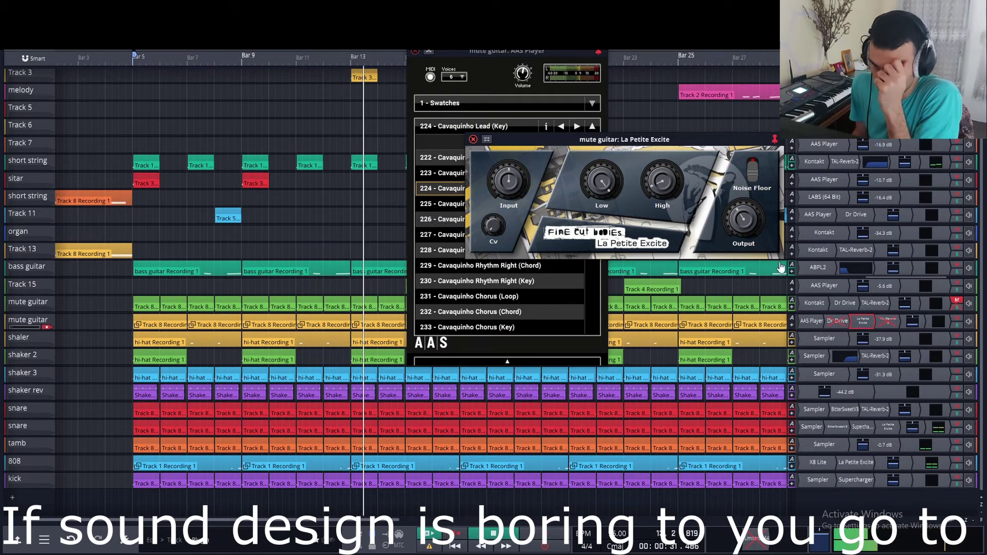
left_click_drag(709, 148, 724, 354)
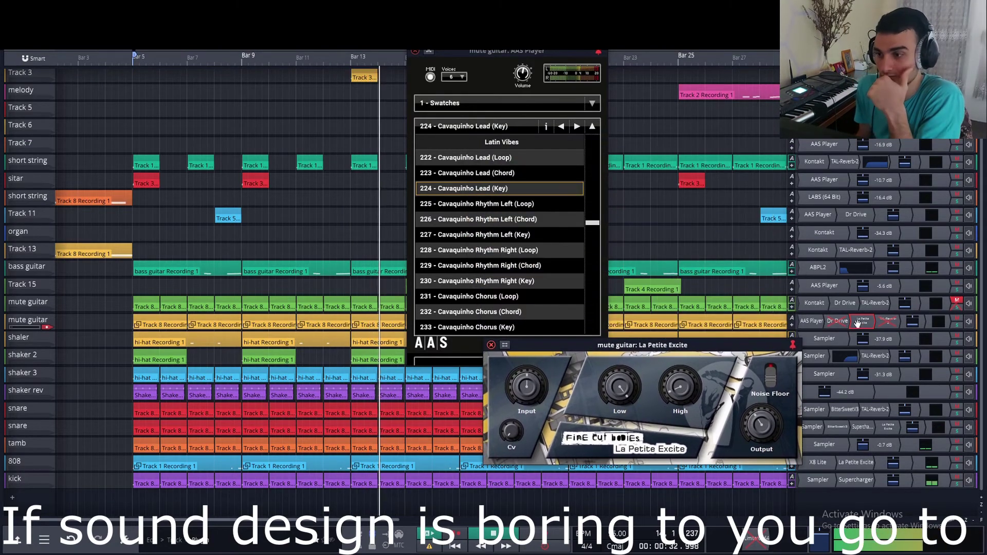
right_click(863, 323)
left_click(865, 337)
- Load 227 - Cavaquinho Rhythm Left (Key), replay the beat from an earlier point and solo the duplicated mute guitar track
left_click(479, 235)
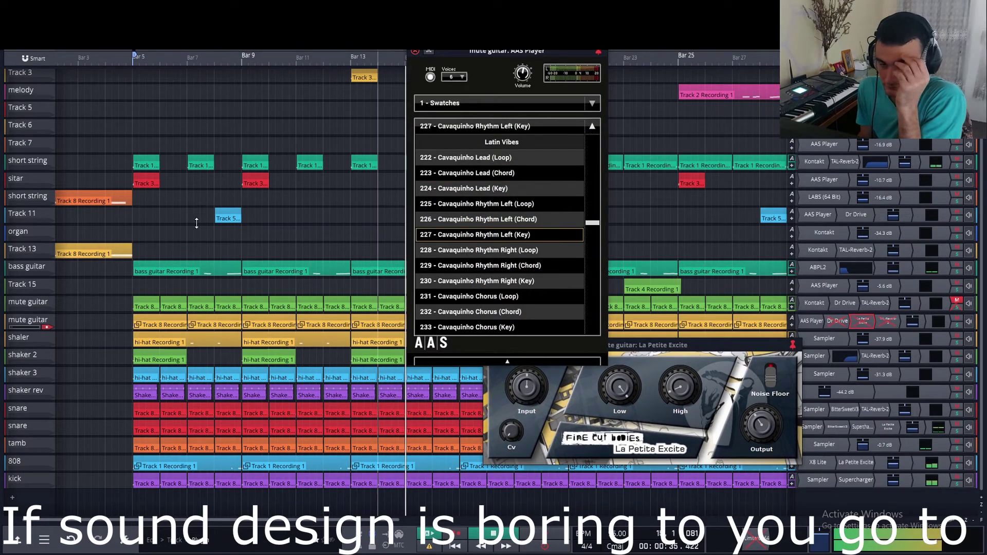
left_click(175, 248)
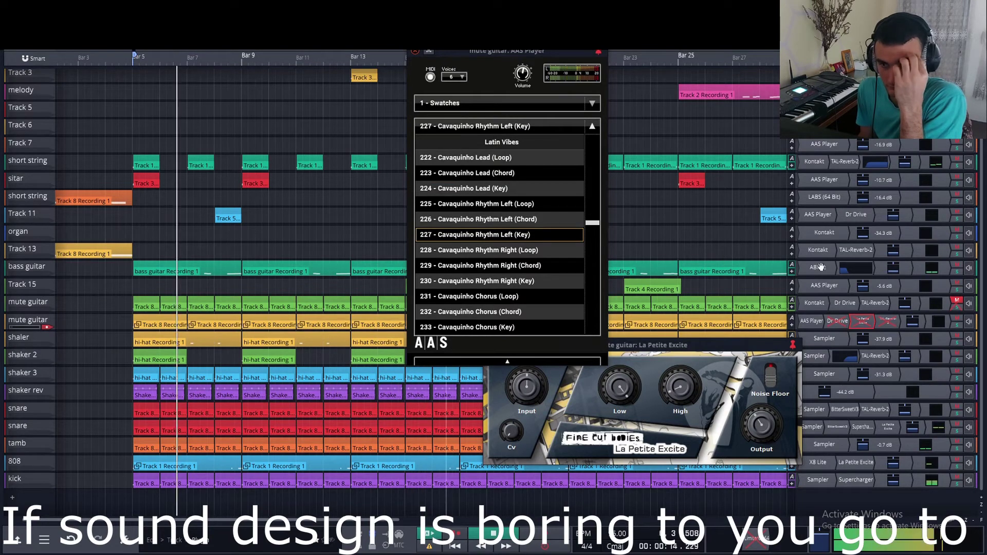
left_click(957, 330)
- Audition the Latin Vibes presets 230 - Cavaquinho Rhythm Right (Key), 236 - Cavaquinho Live (Key) and 239 - Cavaquinho Flanger (Key) soloed
mouse_move(669, 378)
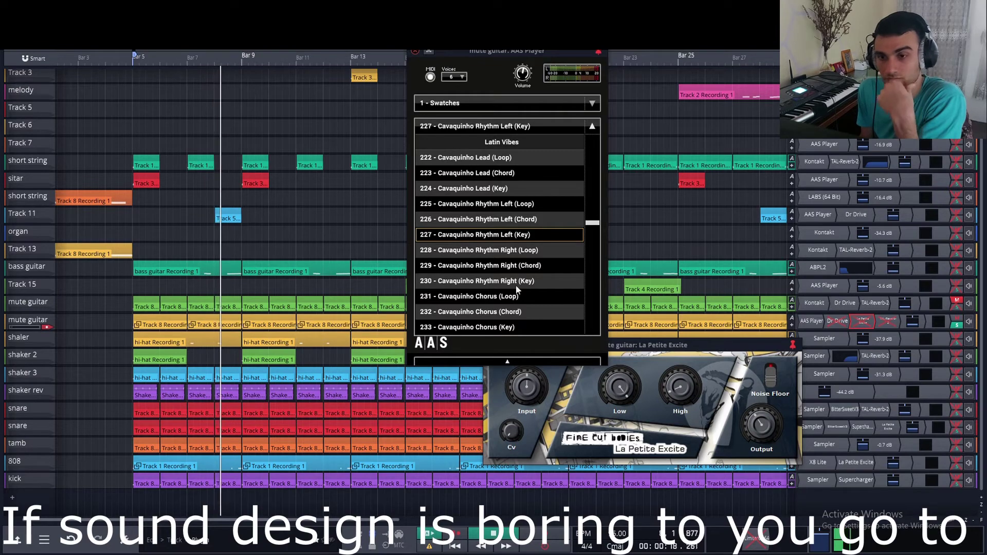
left_click(538, 282)
scroll(560, 234, "down", 1)
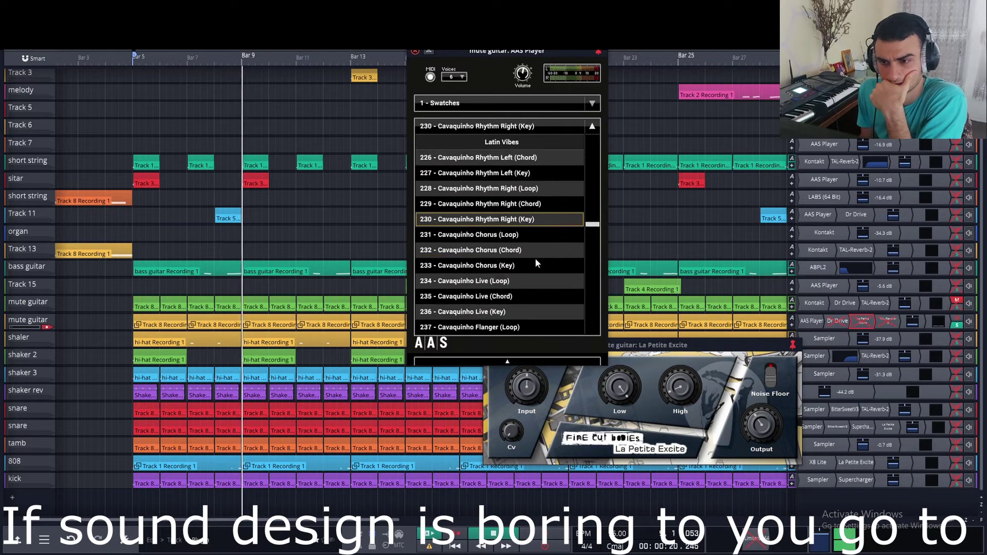
left_click(535, 264)
scroll(538, 225, "down", 4)
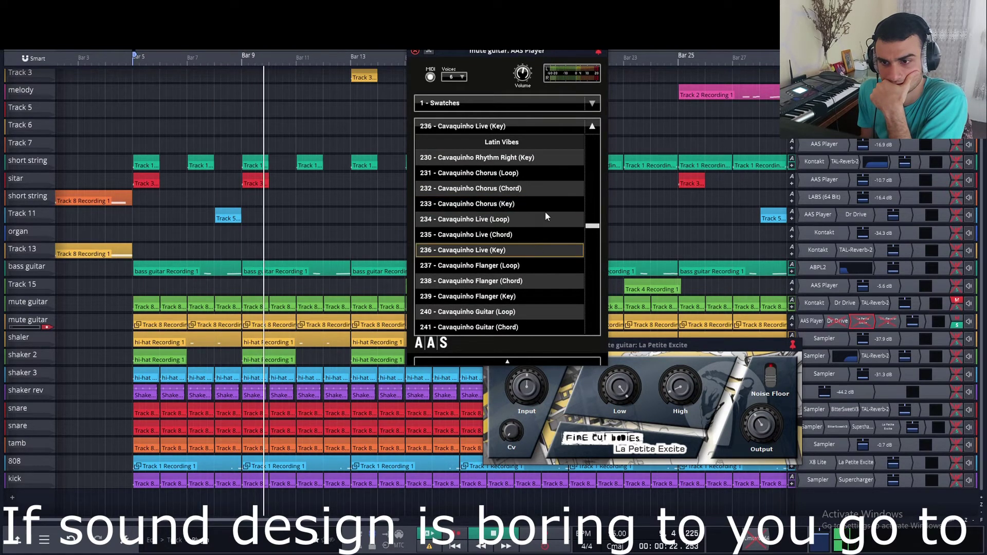
scroll(545, 211, "down", 2)
left_click(538, 261)
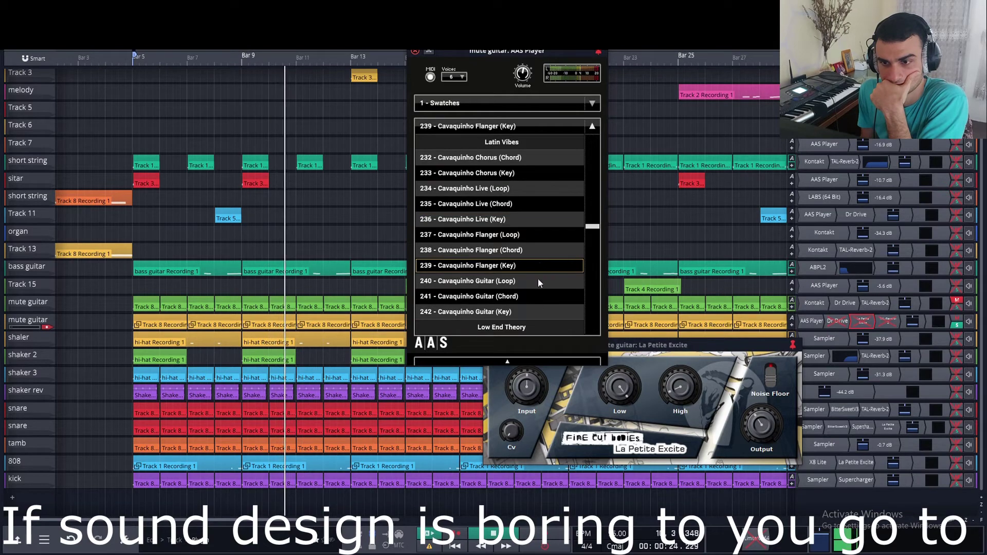
- Audition 242 - Cavaquinho Guitar (Key) and the Pop Rocks presets U Stars Lead (Key), U Stars Rhythm Left (Key) and U Stars Rhythm Right (Key)
left_click(537, 310)
scroll(543, 236, "down", 8)
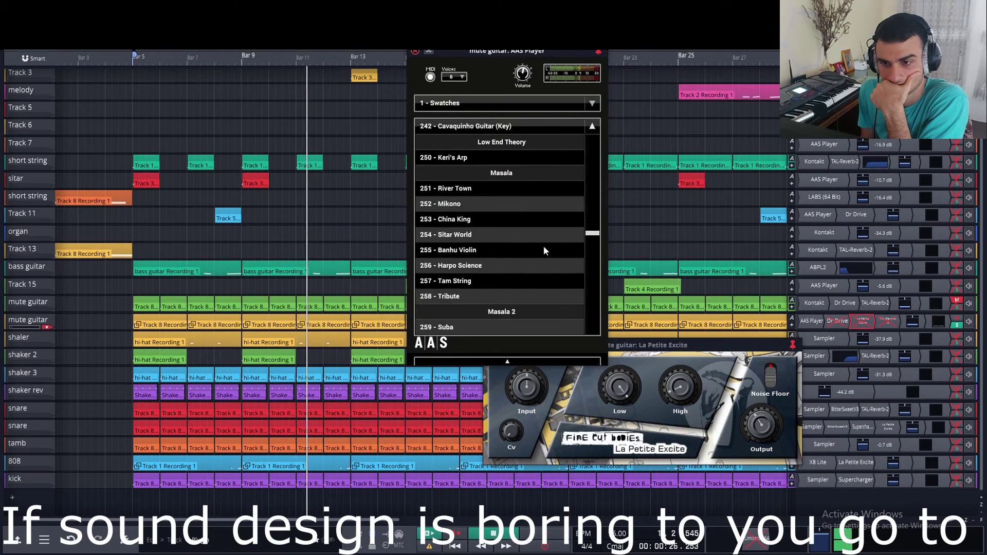
scroll(540, 277, "down", 18)
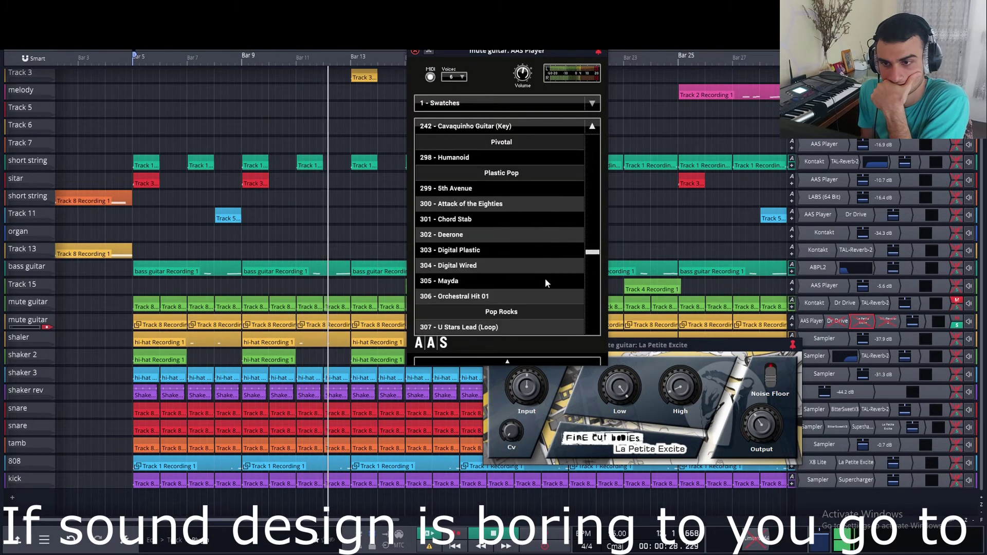
scroll(544, 257, "up", 3)
left_click(542, 245)
scroll(539, 233, "down", 1)
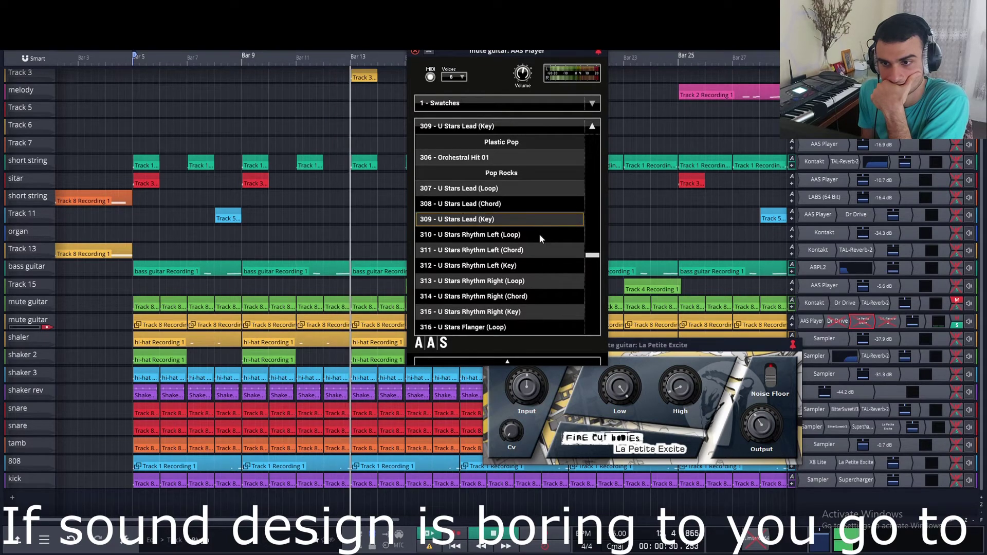
left_click(541, 235)
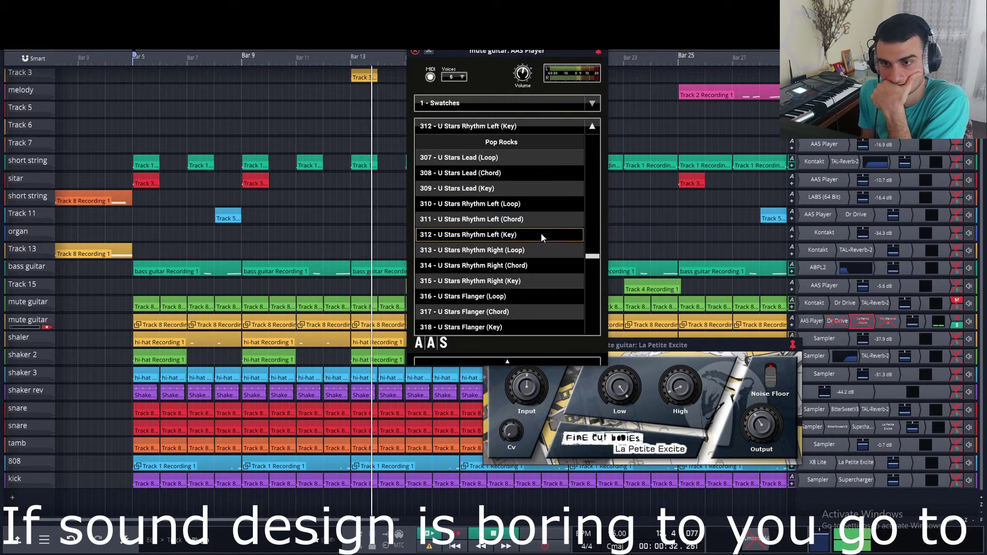
left_click(541, 279)
- Audition the Pop Rocks presets 318 - U Stars Flanger (Key), 321 - U Stars Amplifier (Key) and 324 - U Stars Acoustic (Key)
scroll(538, 215, "down", 1)
scroll(539, 211, "down", 1)
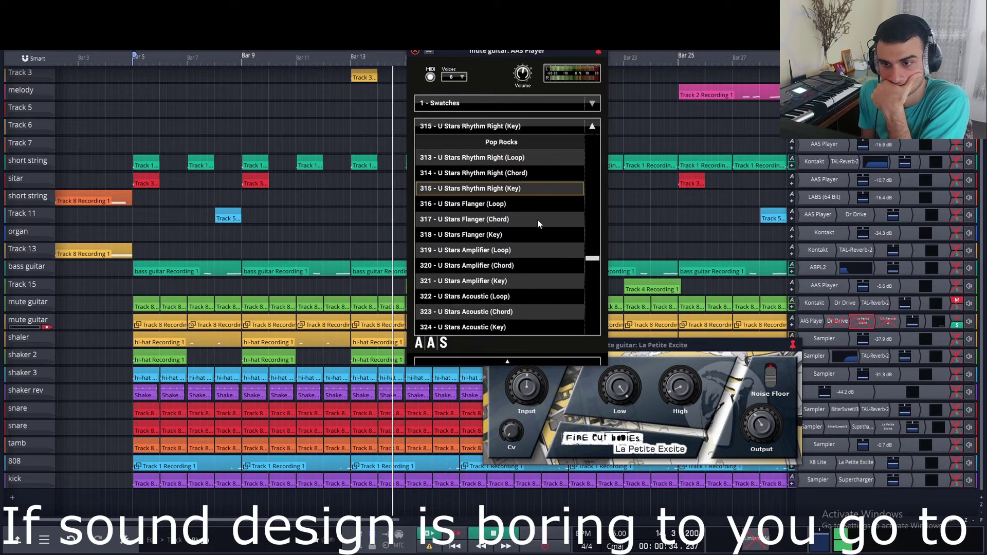
left_click(535, 225)
left_click(536, 233)
scroll(537, 233, "down", 1)
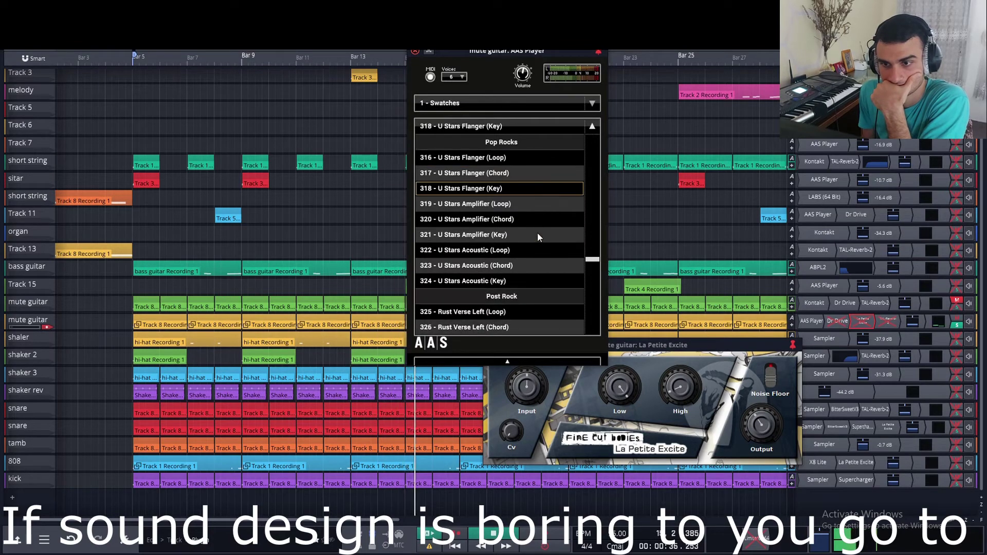
left_click(538, 233)
left_click(538, 279)
- Audition the Post Rock presets Rust Verse Left (Key), Rust Verse Right (Key) and Rust Verse Melody (Key)
scroll(541, 239, "down", 2)
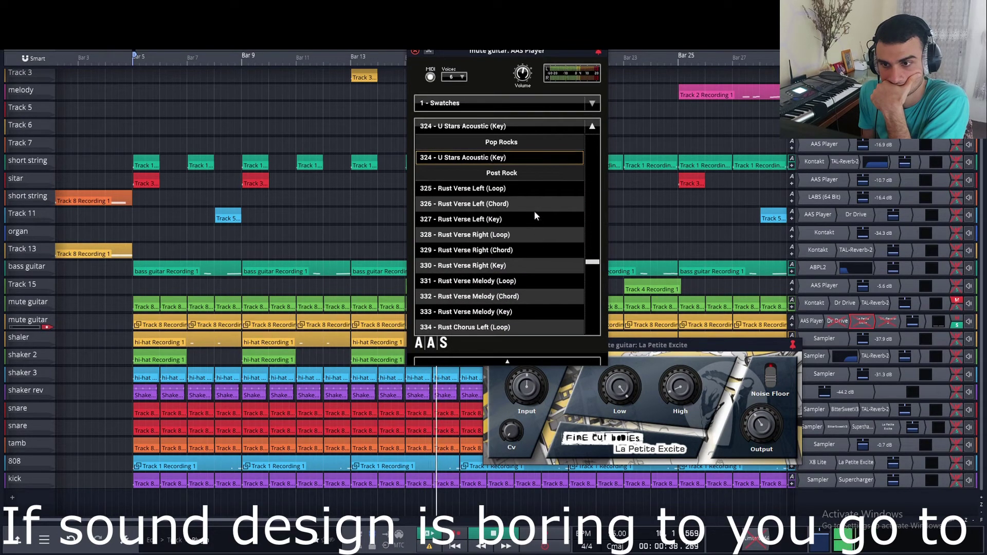
left_click(534, 219)
left_click(544, 264)
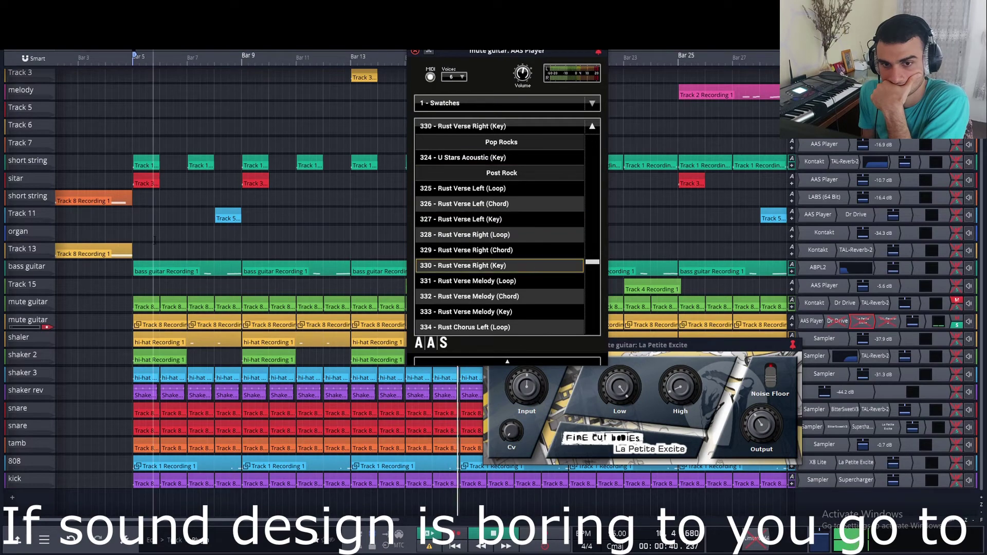
scroll(543, 240, "down", 1)
left_click(536, 252)
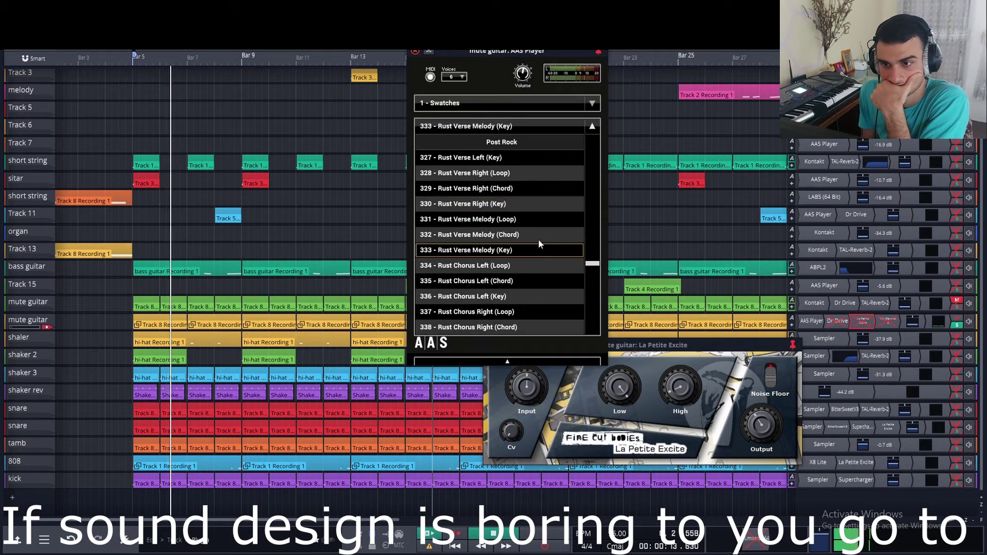
- Audition the Post Rock Key presets Rust Chorus Left, Rust Chorus Right, Rust Low Riff Verse and Rust Low Riff Chorus
left_click(531, 288)
scroll(541, 227, "down", 2)
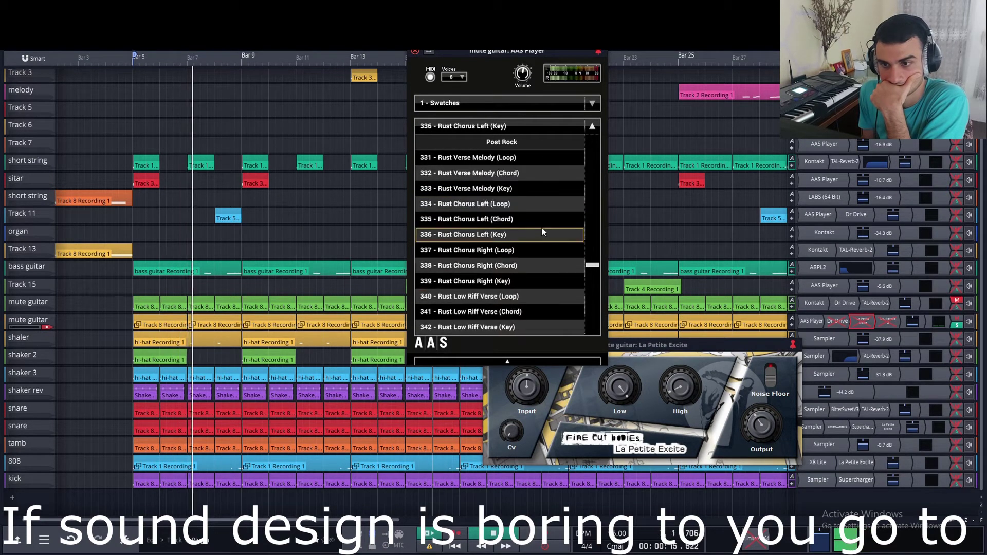
left_click(539, 220)
left_click(541, 266)
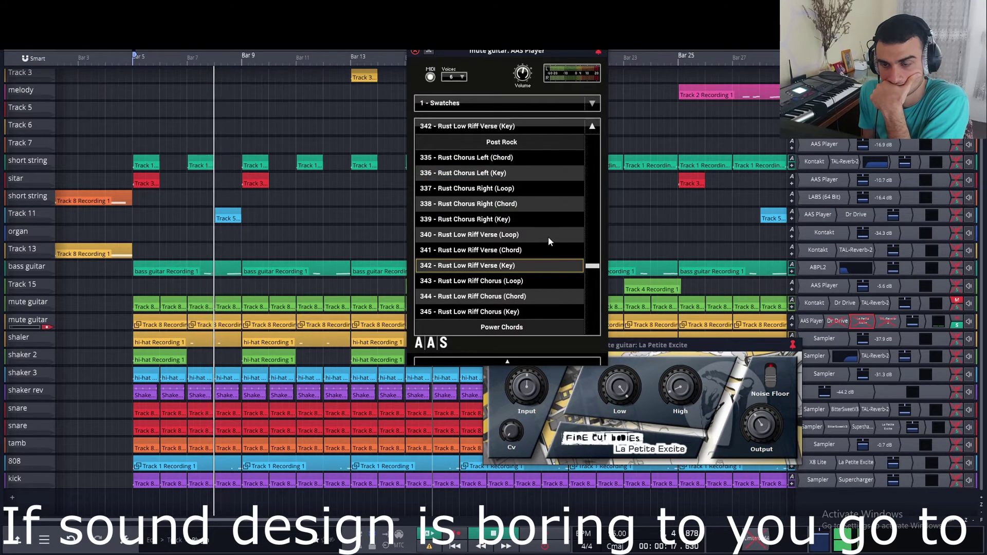
scroll(550, 233, "down", 3)
left_click(551, 249)
- Audition the Power Chords presets 348 - Avalon Lead (Key), 351 - Avalon Rhythm Left (Key) and 353 - Avalon Rhythm Right (Chord)
scroll(545, 206, "down", 2)
scroll(543, 202, "down", 1)
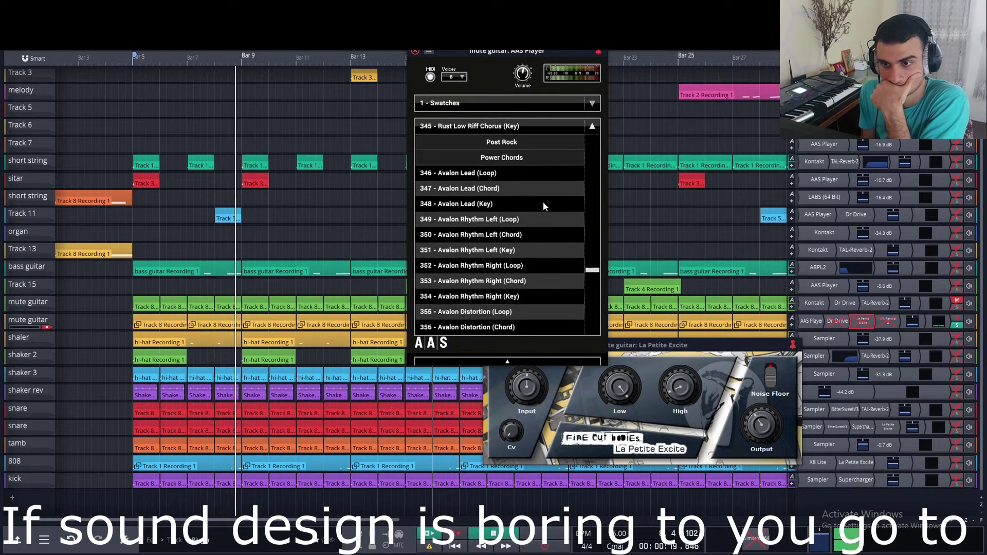
left_click(542, 202)
scroll(540, 200, "down", 1)
left_click(539, 219)
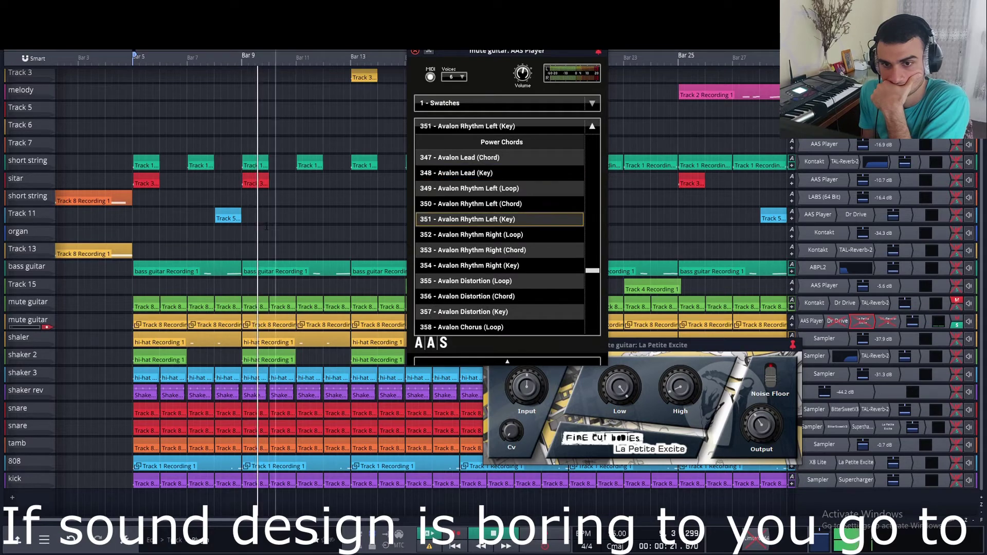
scroll(550, 194, "down", 2)
left_click(541, 203)
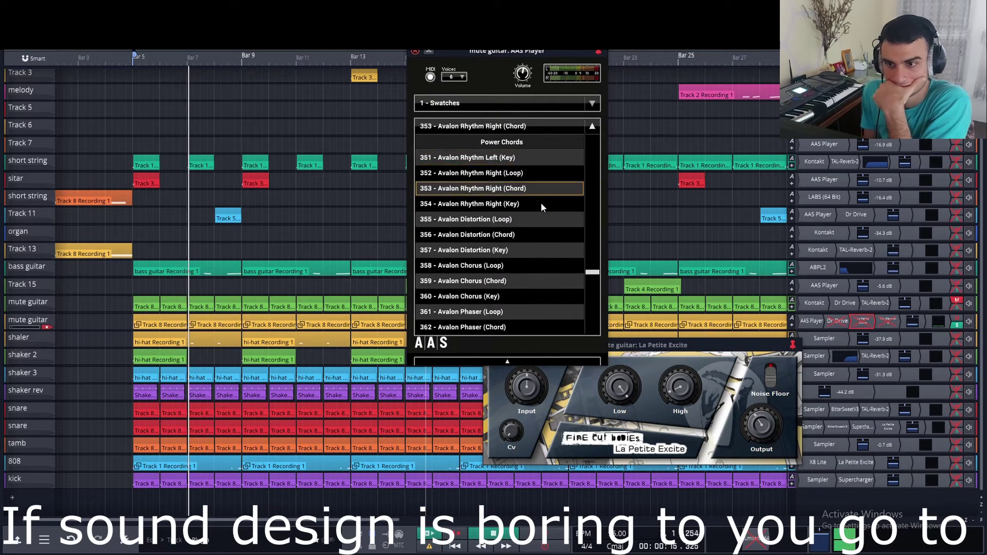
- Audition 357 - Avalon Distortion (Key), and compare 360 - Avalon Chorus (Key) with 363 - Avalon Phaser (Key)
left_click(541, 247)
scroll(545, 198, "down", 2)
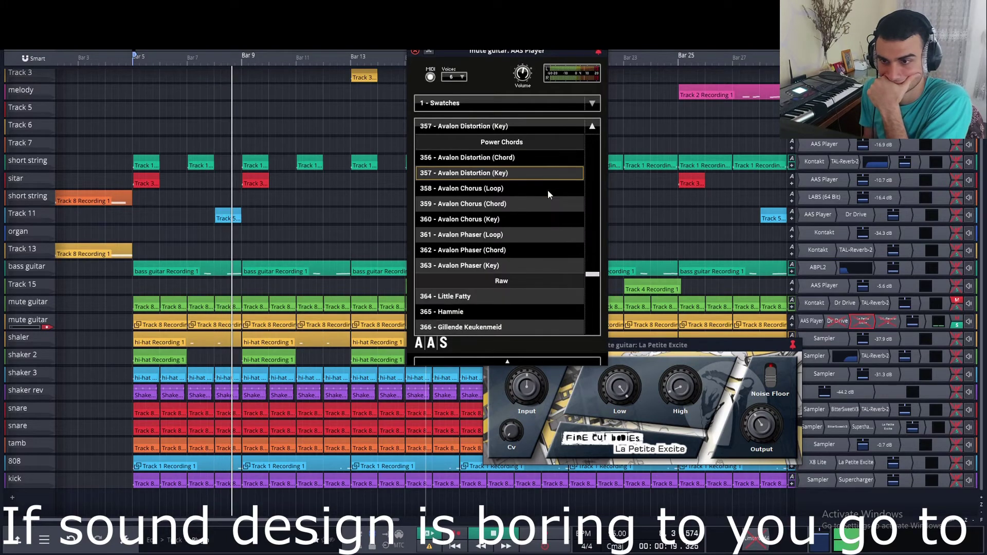
left_click(540, 220)
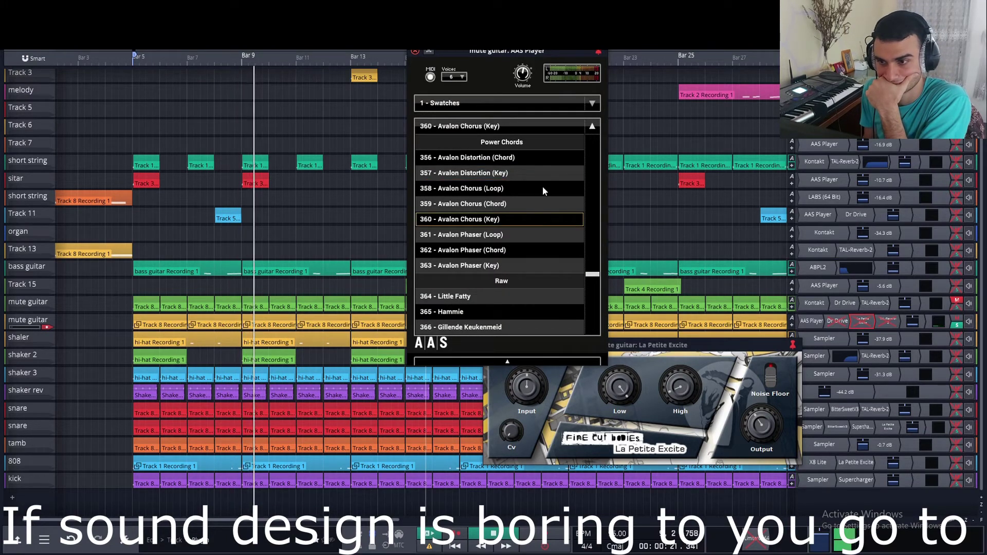
scroll(544, 188, "down", 1)
left_click(543, 219)
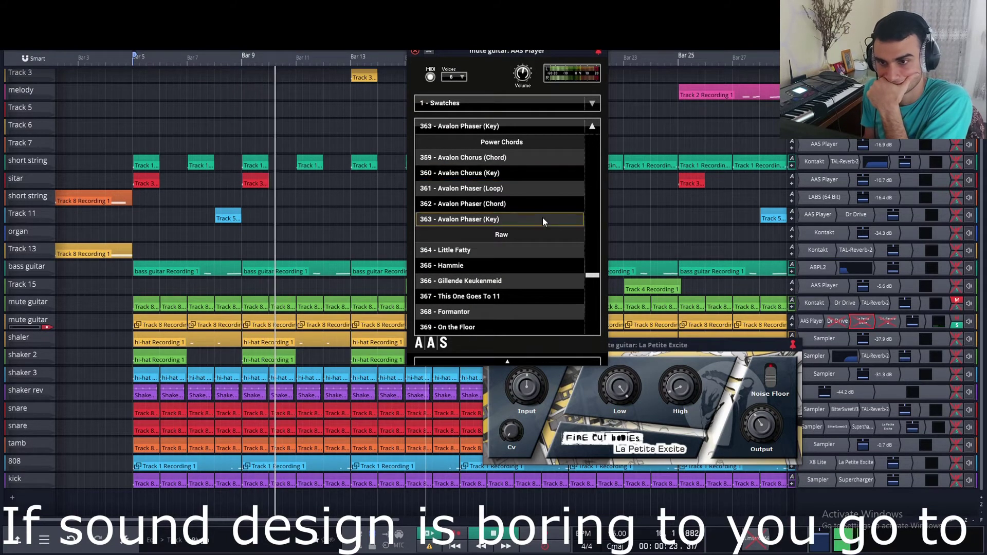
left_click(539, 173)
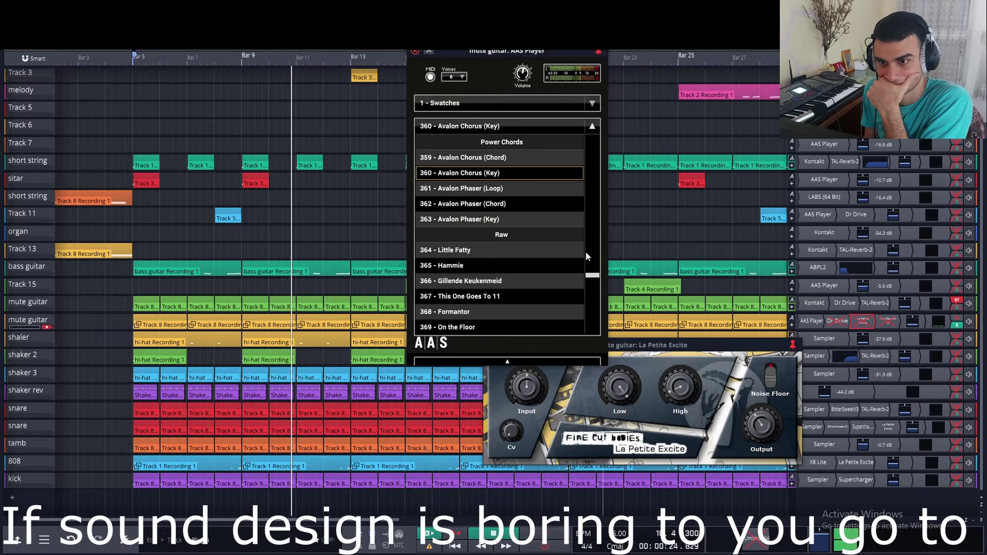
left_click(548, 219)
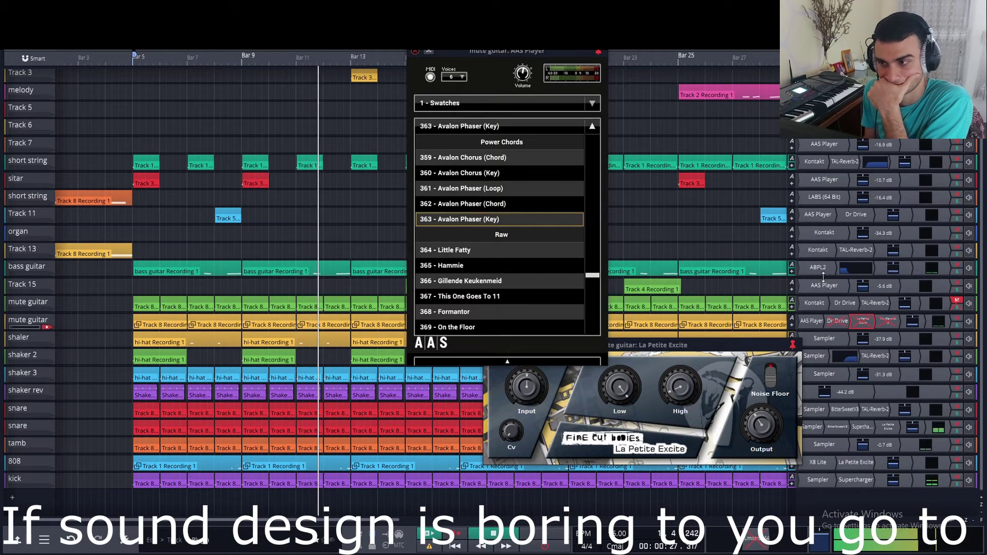
- Audition the Take 3 presets 441 - Avrilson Alternate (Key) and 444 - Avrilson Delay (Key)
scroll(531, 169, "down", 10)
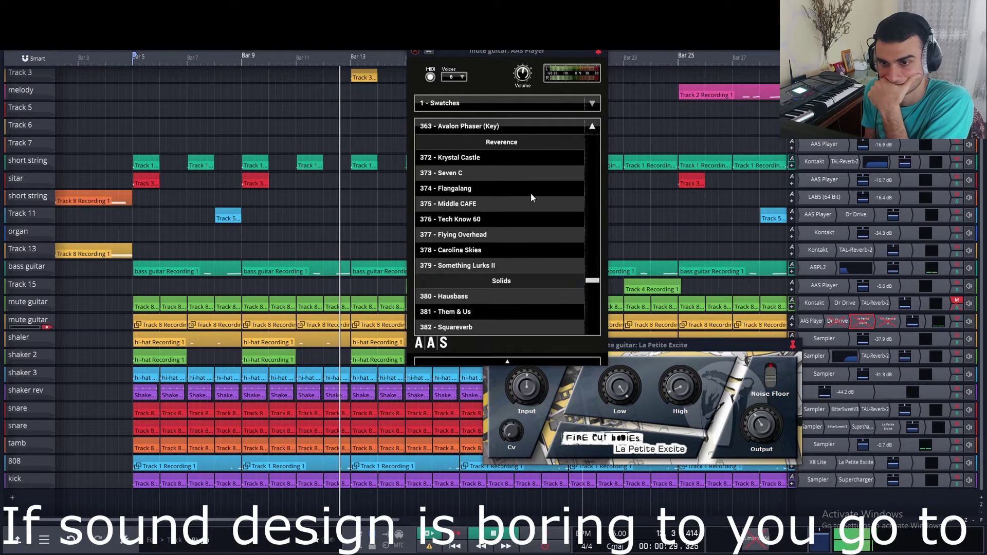
scroll(528, 206, "down", 12)
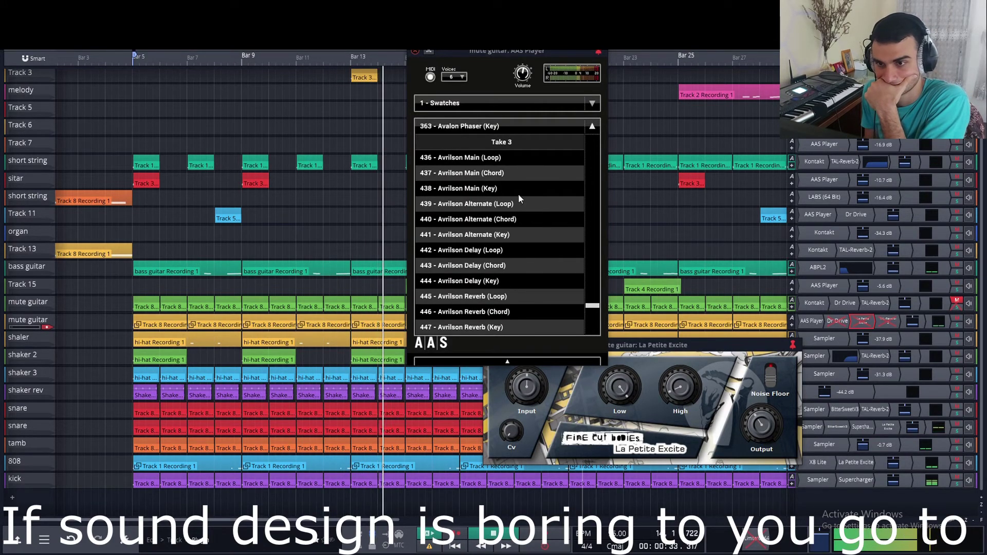
left_click(526, 218)
scroll(528, 219, "down", 1)
left_click(535, 234)
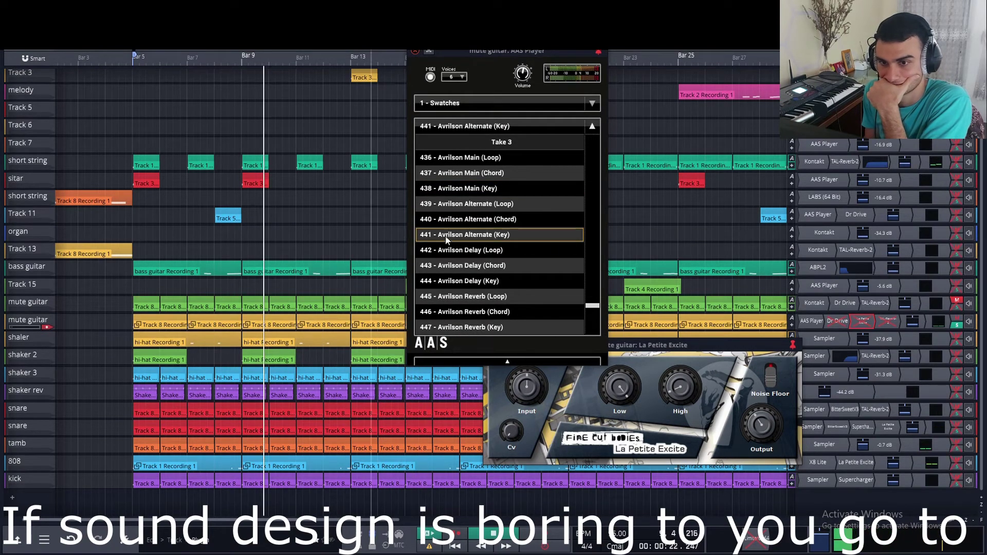
scroll(535, 227, "down", 1)
left_click(525, 269)
- Audition the Take 3 Key presets Avrilson Reverb, Avrilson Tremolo, Avrilson Chorus and Avrilson Acoustic
scroll(540, 228, "down", 5)
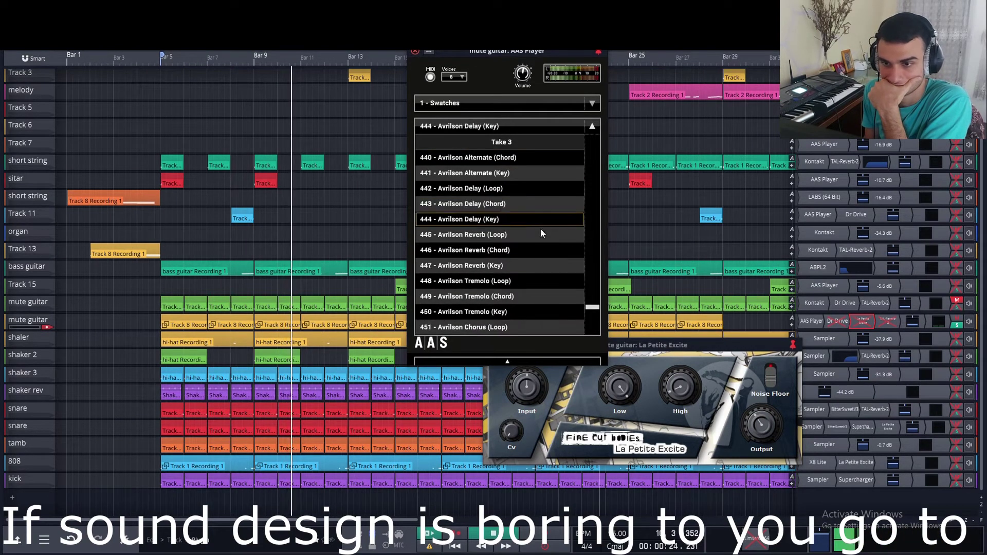
left_click(534, 226)
left_click(536, 232)
scroll(542, 208, "down", 4)
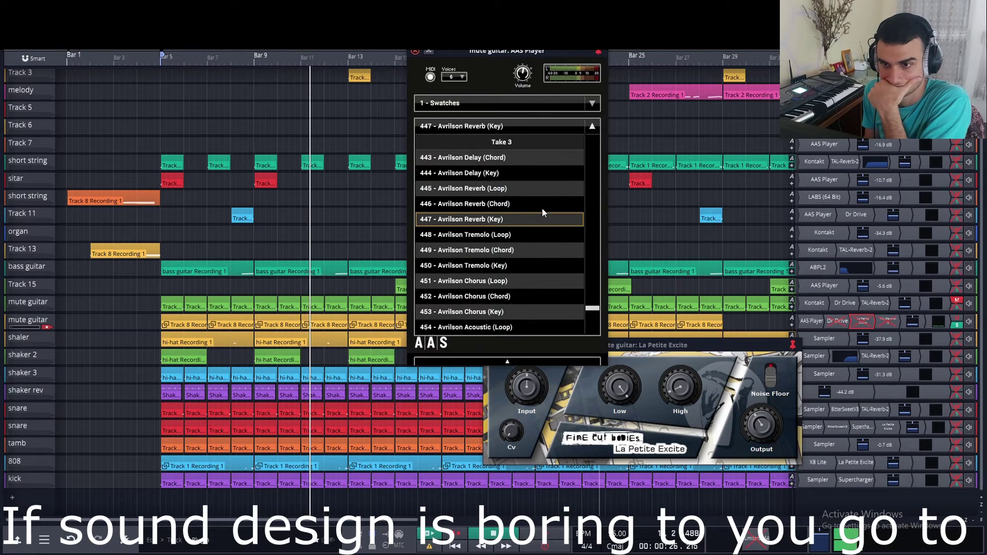
left_click(539, 217)
scroll(543, 201, "down", 3)
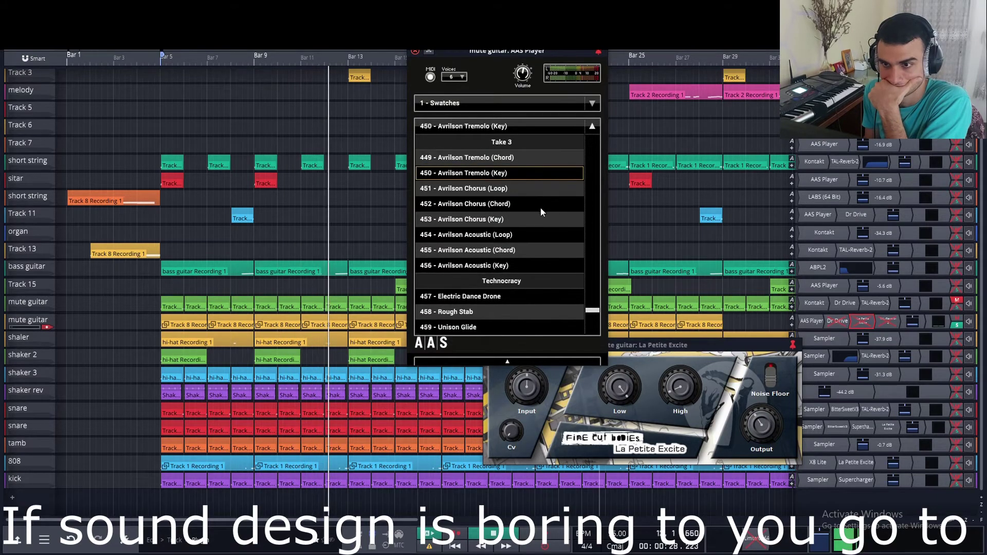
left_click(537, 220)
left_click(551, 264)
- Load the Tropical Jam preset 483 - Sly Dub Rhythm (Key) and unsolo the duplicated mute guitar track to hear the full mix
scroll(536, 205, "down", 10)
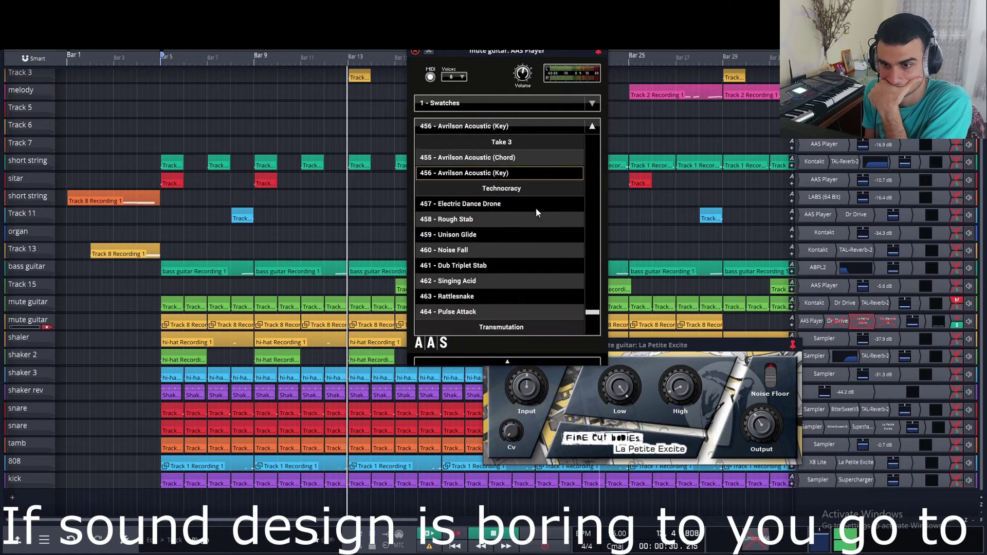
scroll(537, 214, "up", 2)
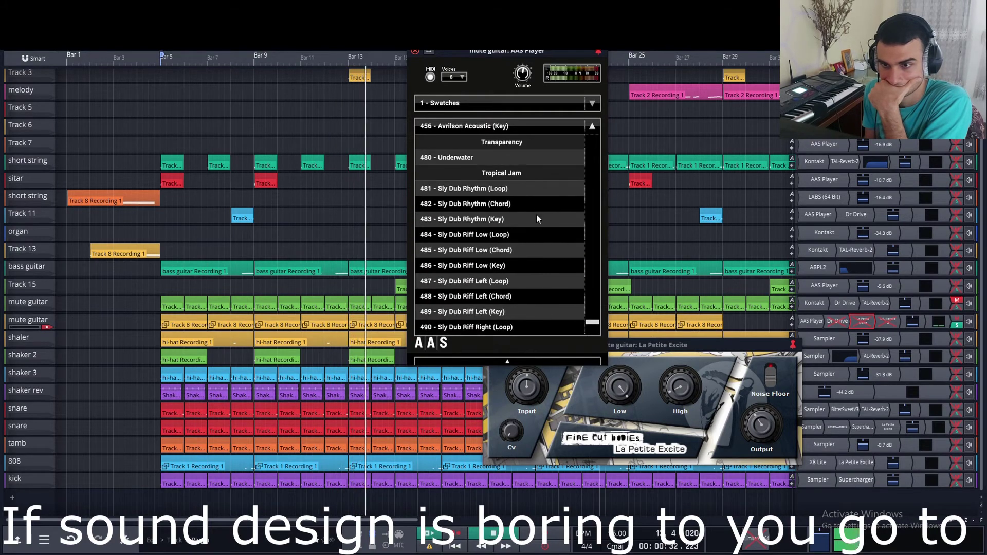
left_click(524, 251)
scroll(530, 221, "down", 5)
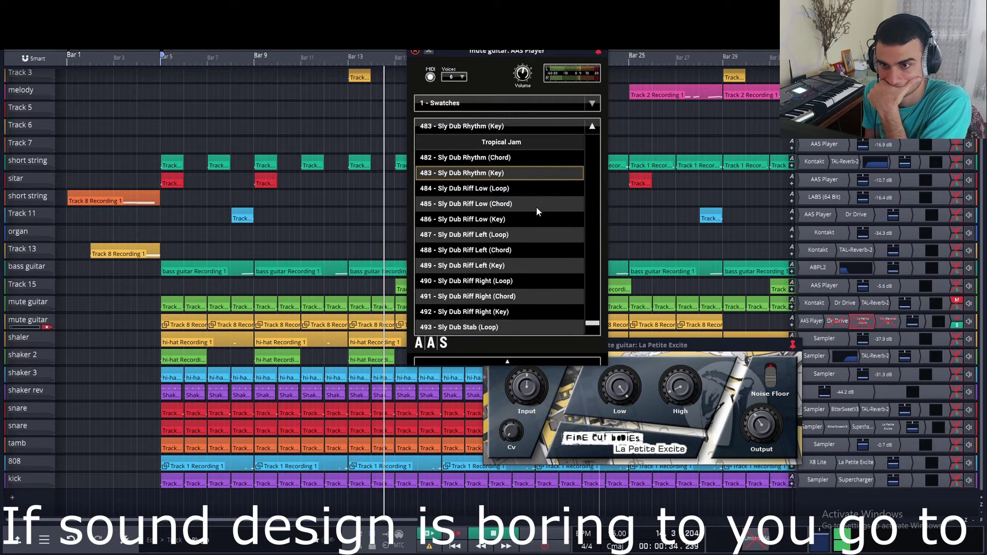
left_click(955, 324)
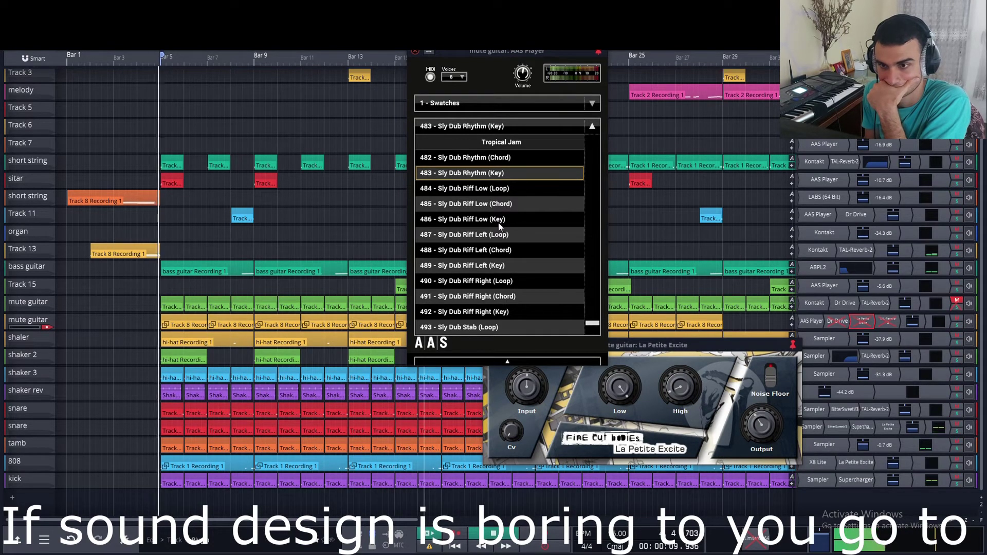
- Audition the Tropical Jam Key presets Sly Dub Riff Low, Sly Dub Riff Left, Sly Dub Riff Right and Sly Dub Stab in the full mix
left_click(531, 220)
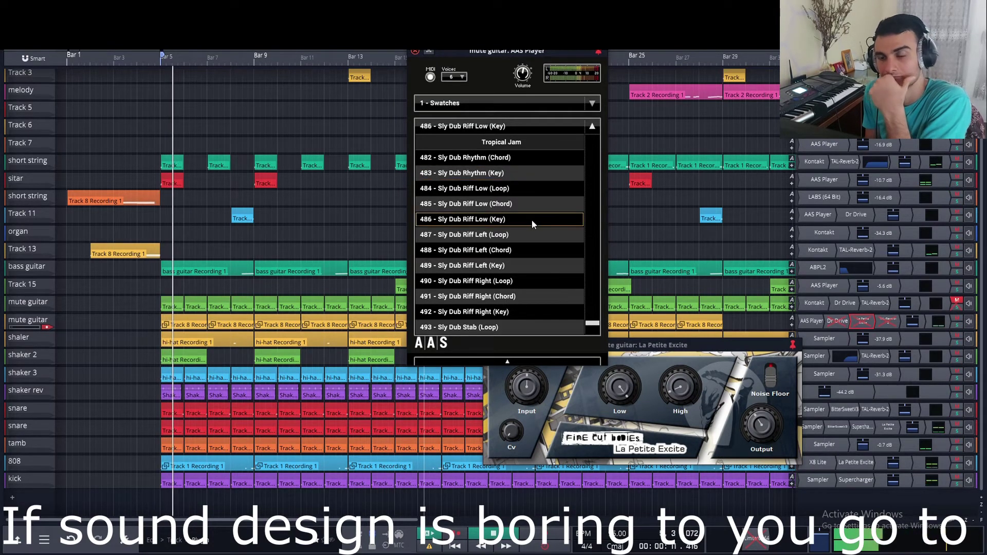
left_click(535, 261)
scroll(543, 200, "down", 5)
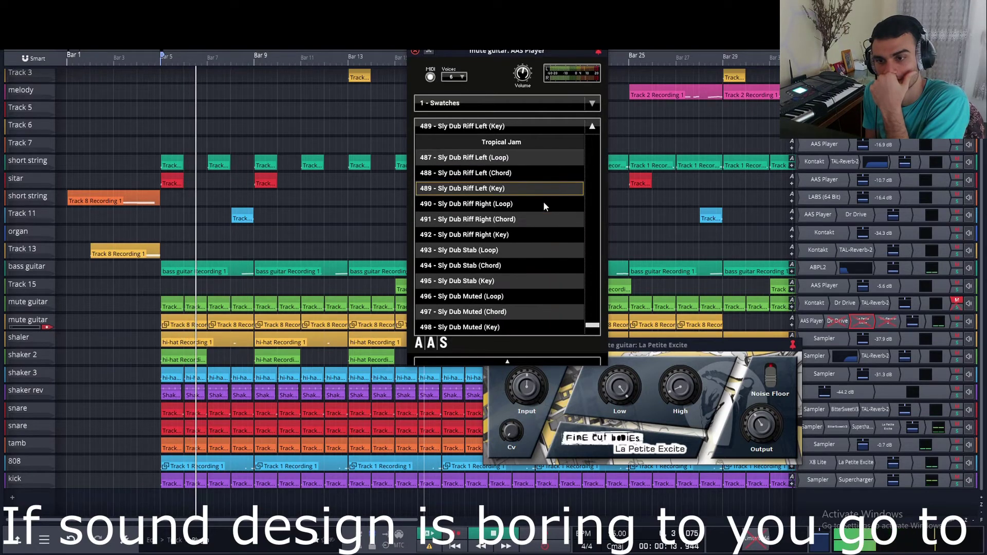
left_click(535, 232)
scroll(538, 218, "down", 3)
left_click(536, 232)
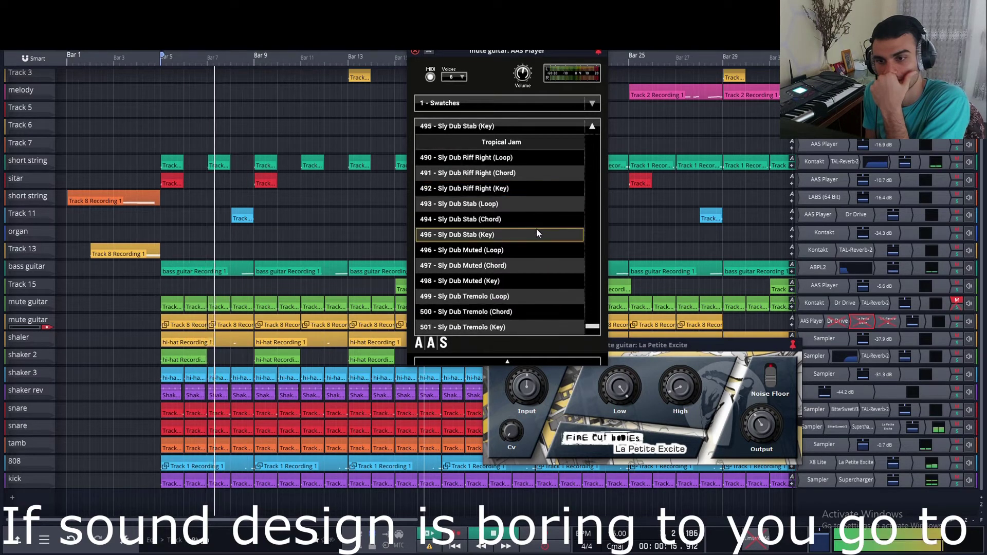
- Audition 498 - Sly Dub Muted (Key) and 501 - Sly Dub Tremolo (Key) in the mix and return to the start of the preset list
scroll(535, 221, "down", 4)
left_click(533, 218)
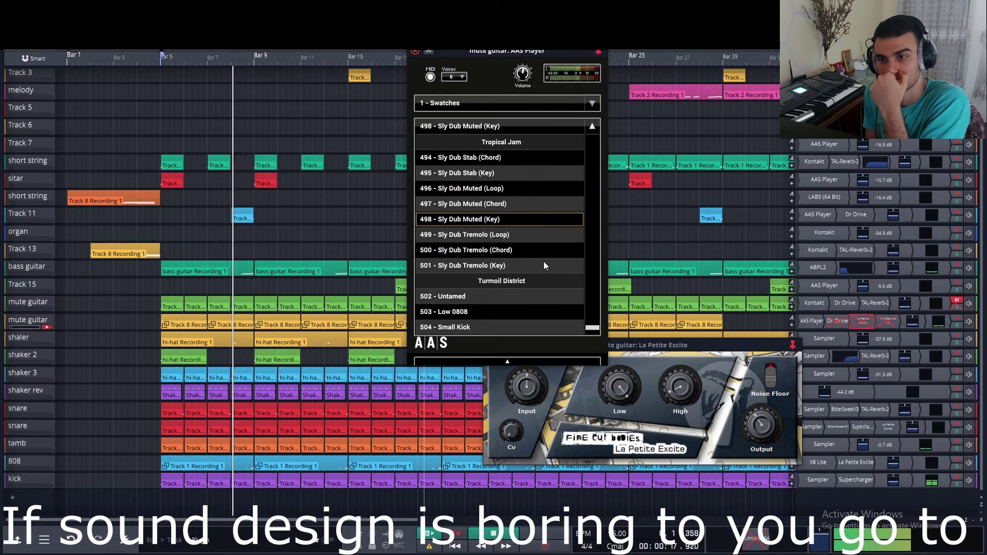
left_click(544, 263)
scroll(539, 242, "down", 9)
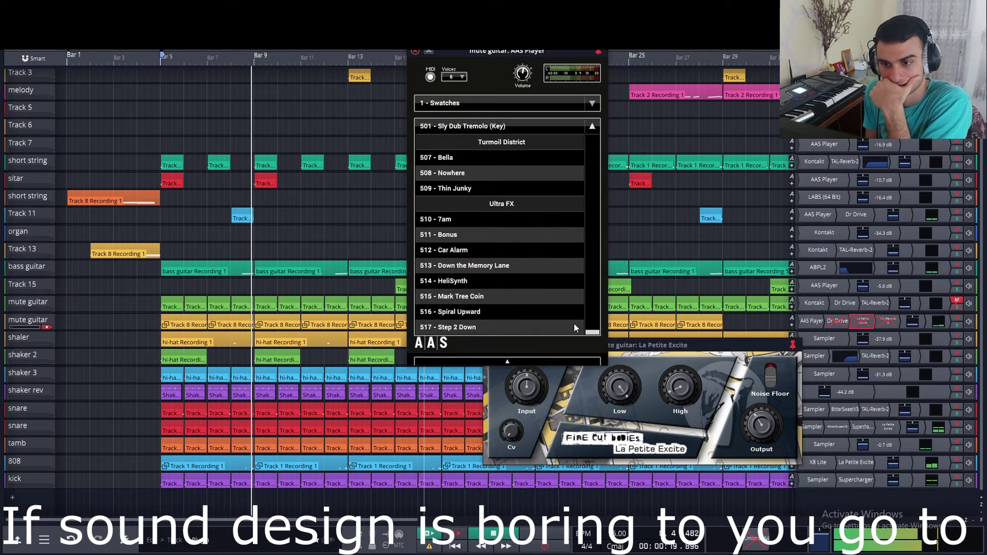
left_click_drag(574, 326, 567, 119)
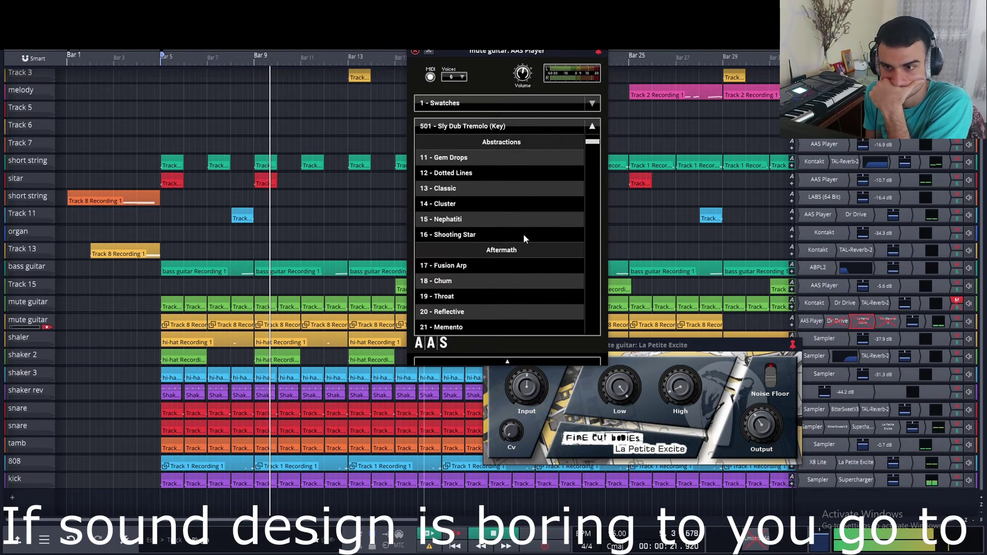
- Load the Funky Cat preset 139 - Bad Thing Left (Key) and solo the duplicated mute guitar track
scroll(527, 236, "down", 20)
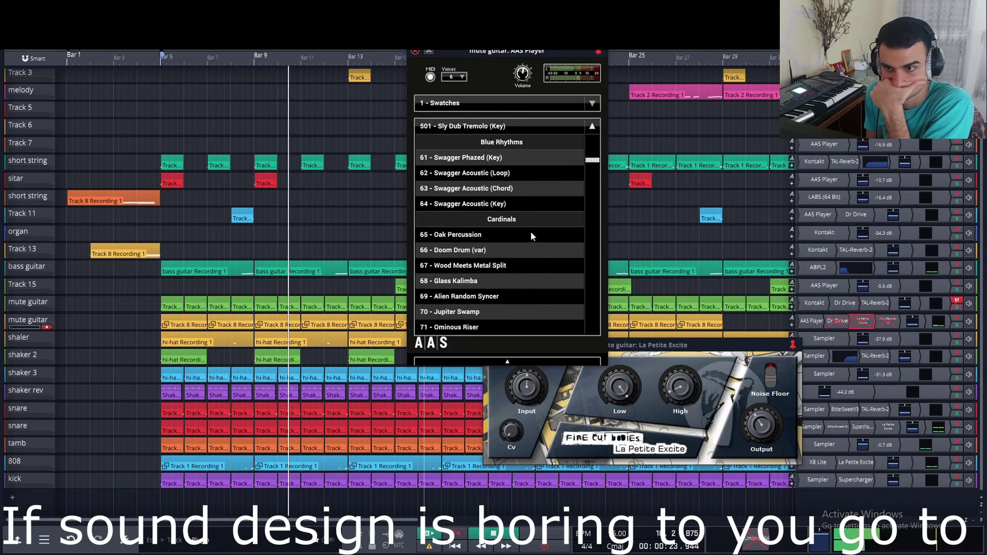
scroll(529, 229, "down", 1)
scroll(530, 223, "up", 10)
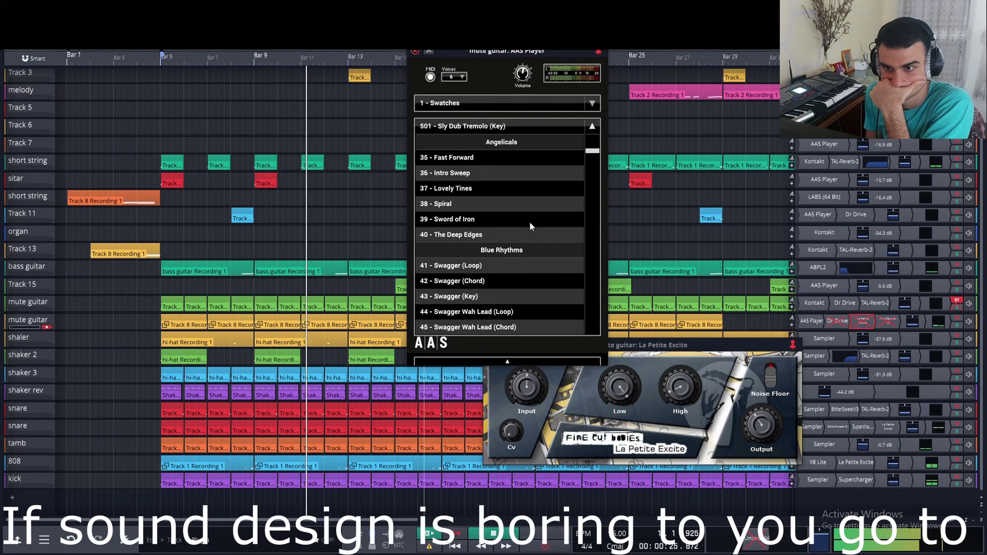
scroll(531, 224, "down", 18)
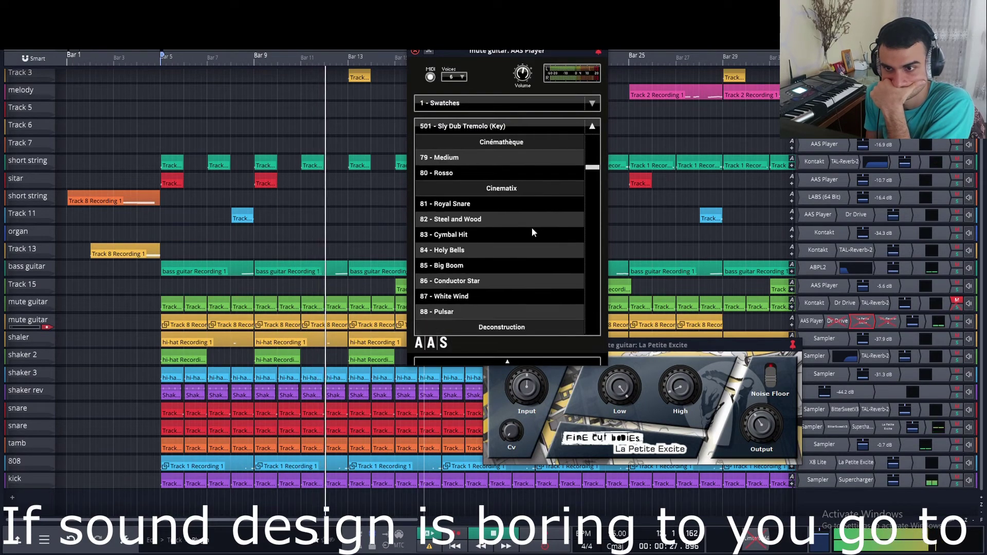
scroll(532, 230, "down", 12)
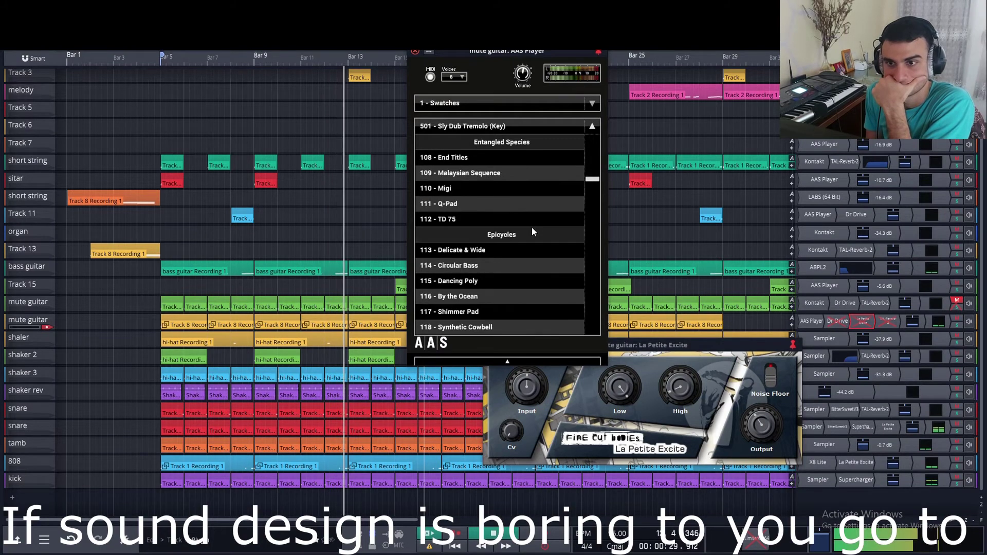
scroll(531, 227, "down", 12)
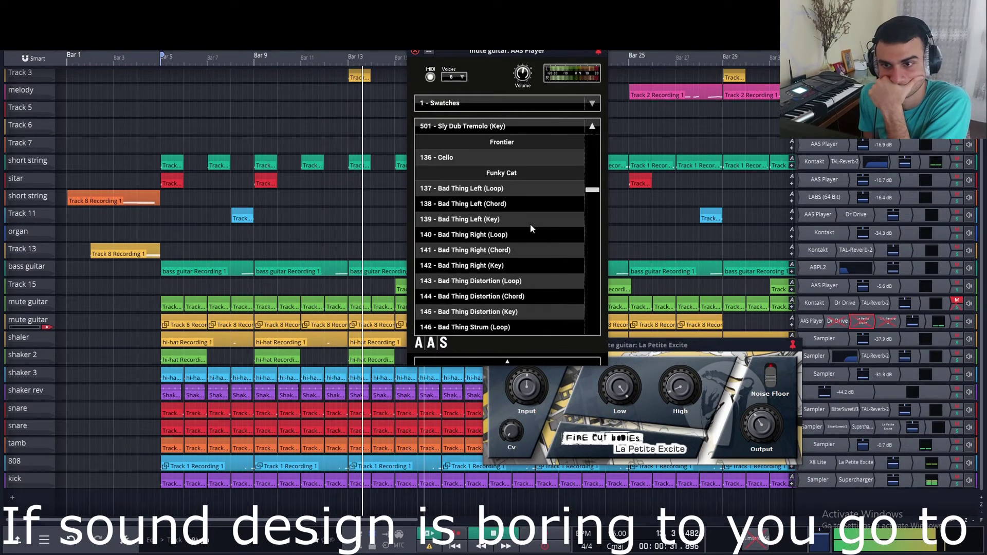
left_click(523, 218)
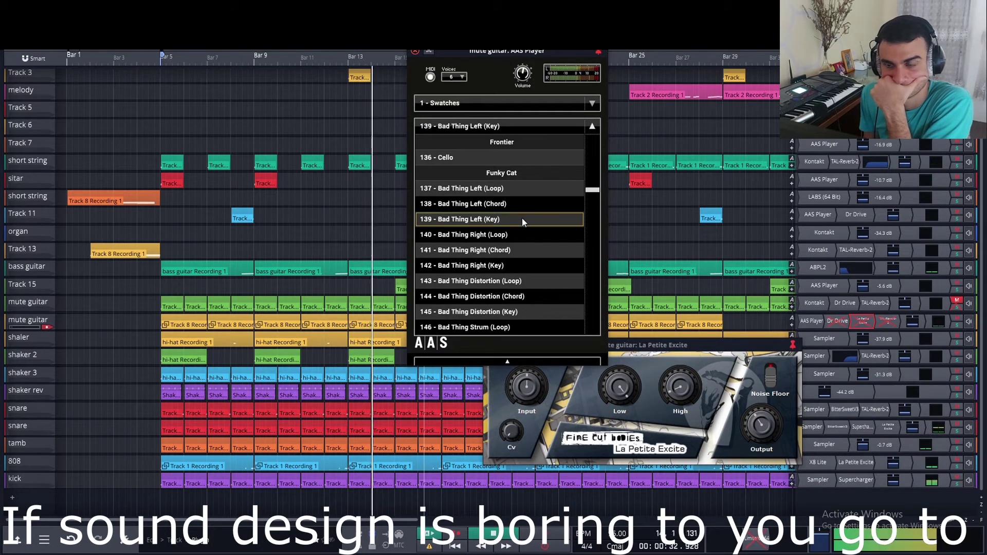
left_click(957, 325)
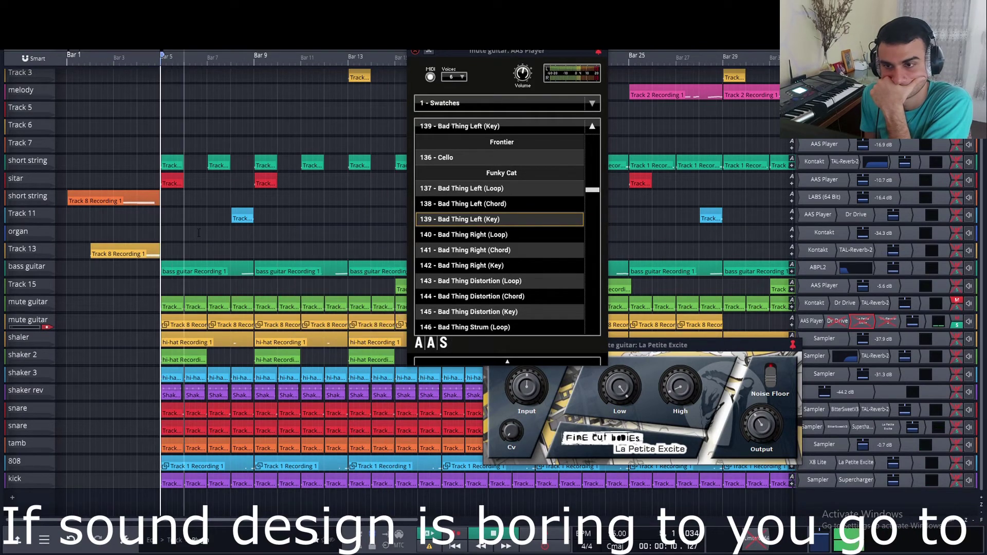
- Audition the Bad Thing Key presets Right, Distortion, Strum and Left on the soloed track
left_click(554, 264)
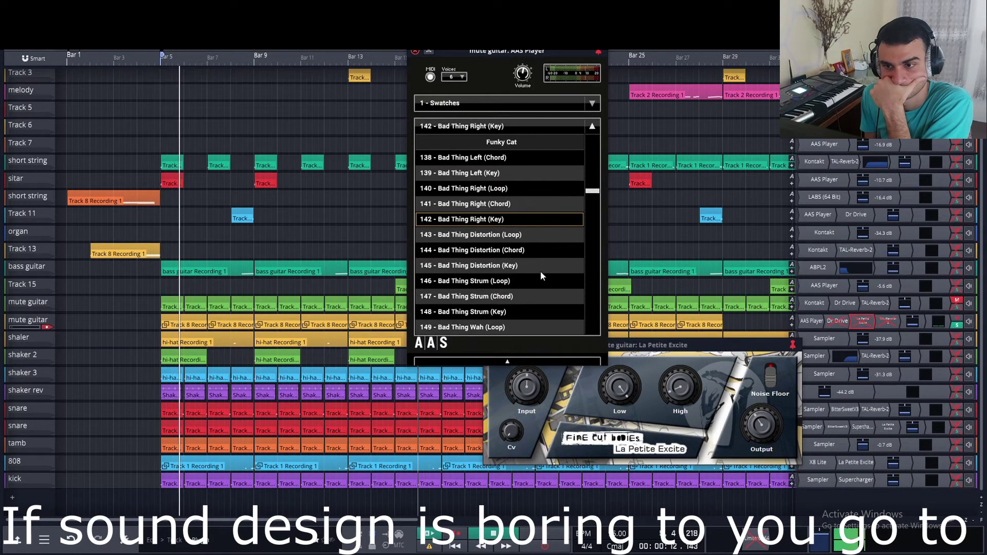
left_click(542, 264)
left_click(537, 311)
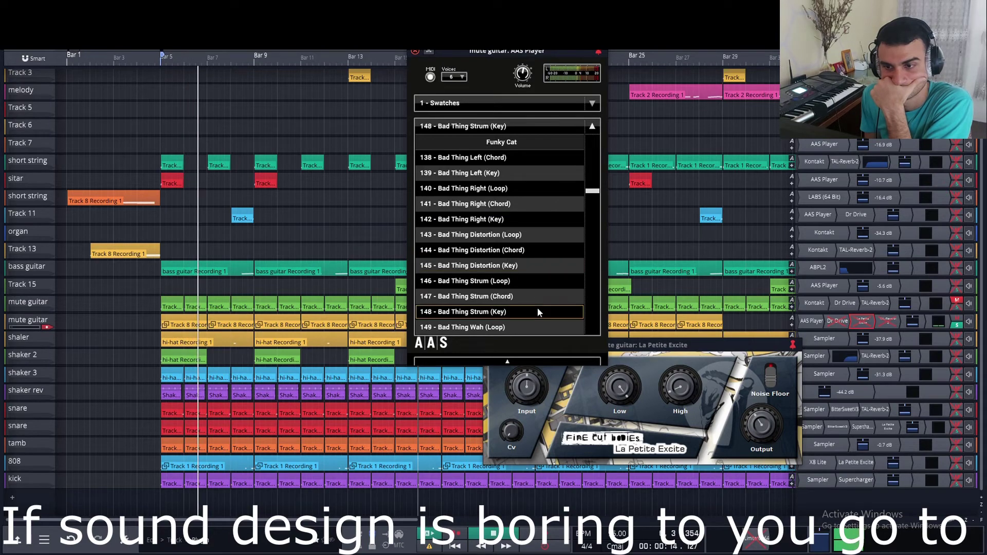
left_click(540, 173)
scroll(537, 185, "down", 5)
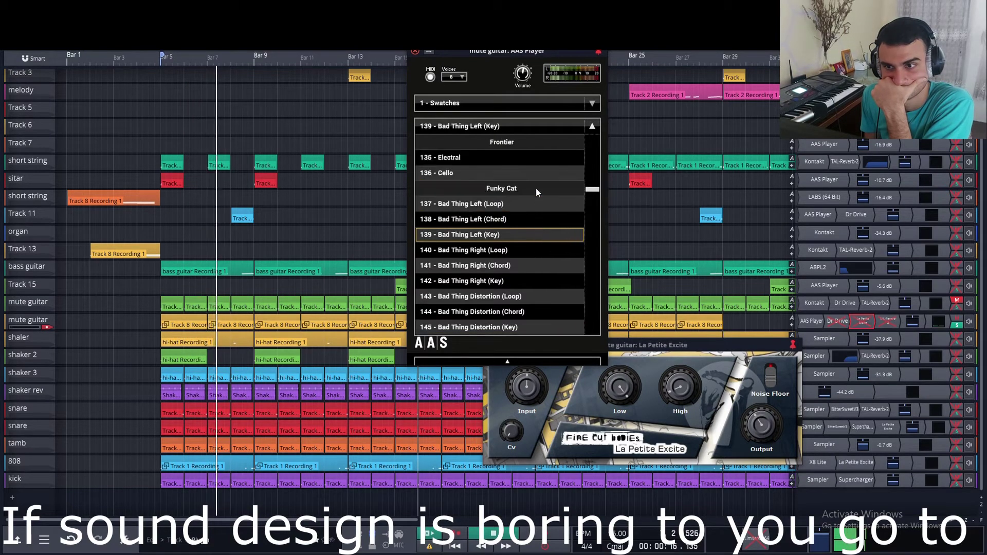
- Audition the Good Folks presets 163 - Jamming With Earl Solo (Key) and 166 - Jamming With Earl Melody (Key)
left_click(540, 199)
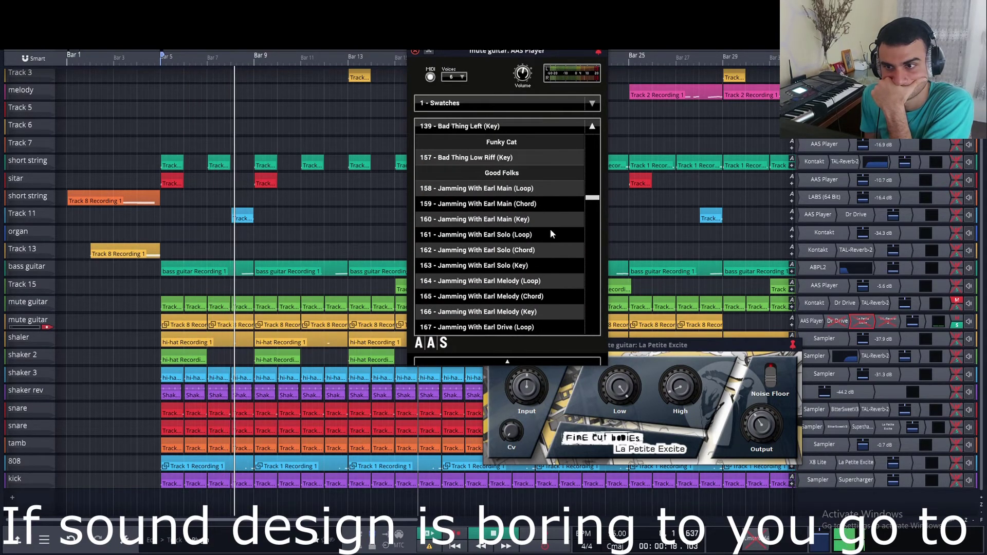
left_click(553, 266)
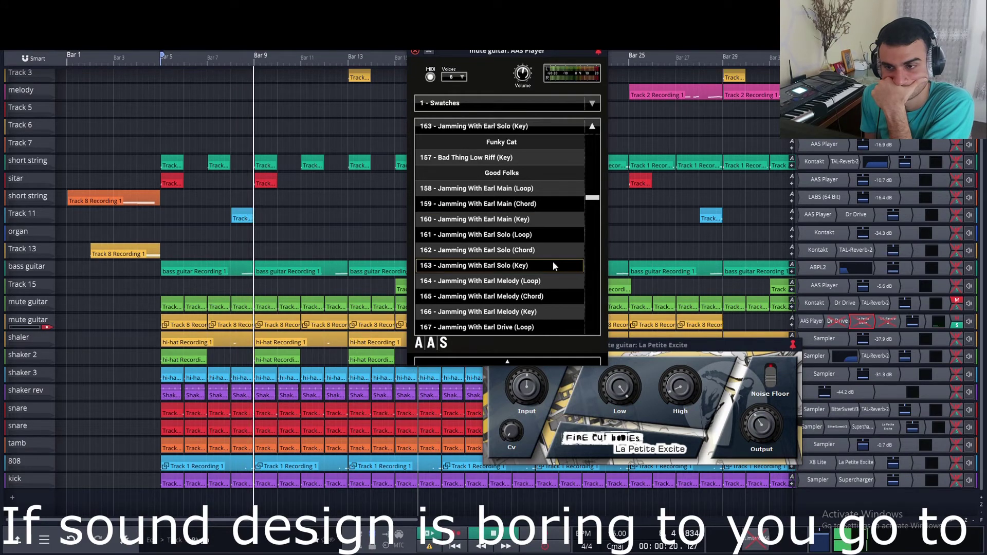
left_click(554, 311)
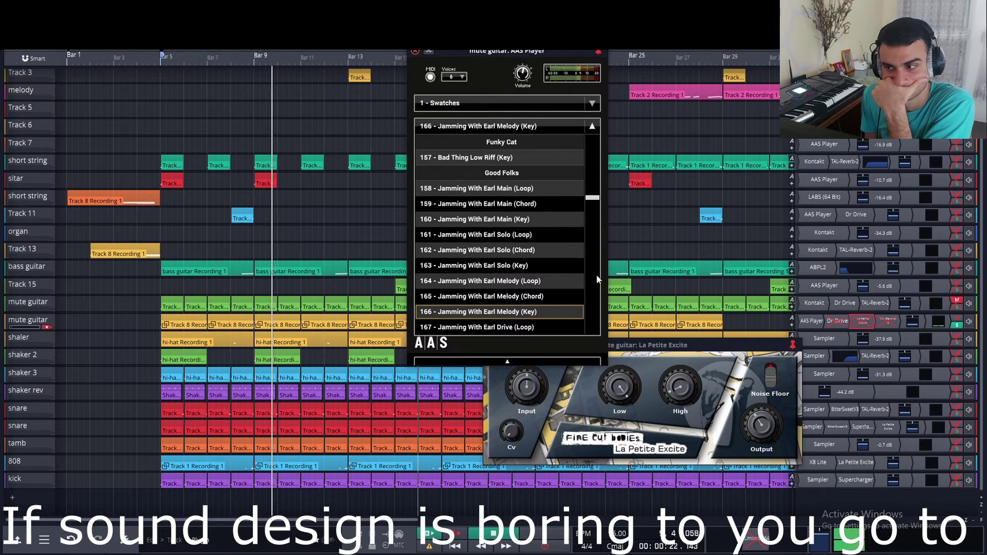
- Enable TAL-Reverb-2 on the duplicated mute guitar track and load the preset 139 - Bad Thing Left (Key)
right_click(882, 321)
left_click(890, 335)
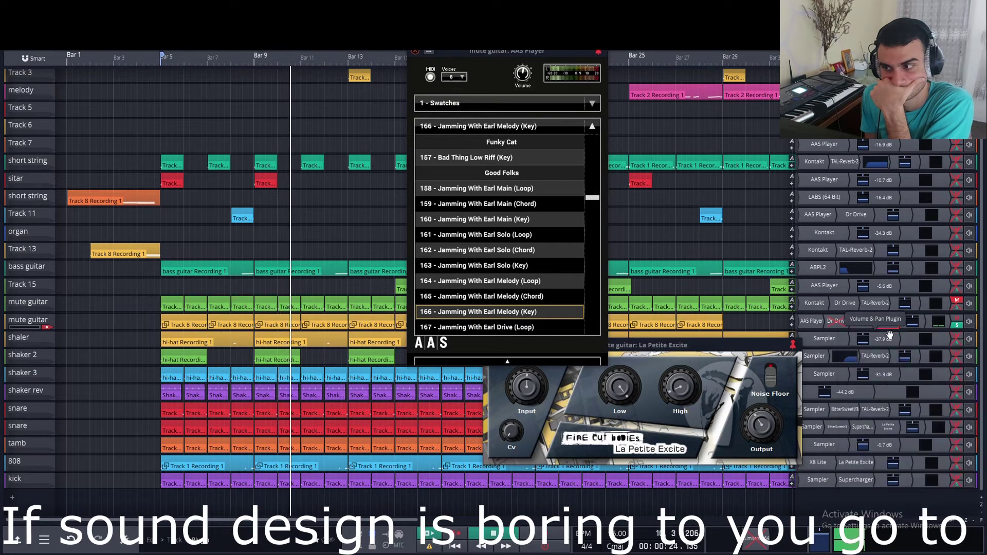
left_click_drag(625, 393, 621, 414)
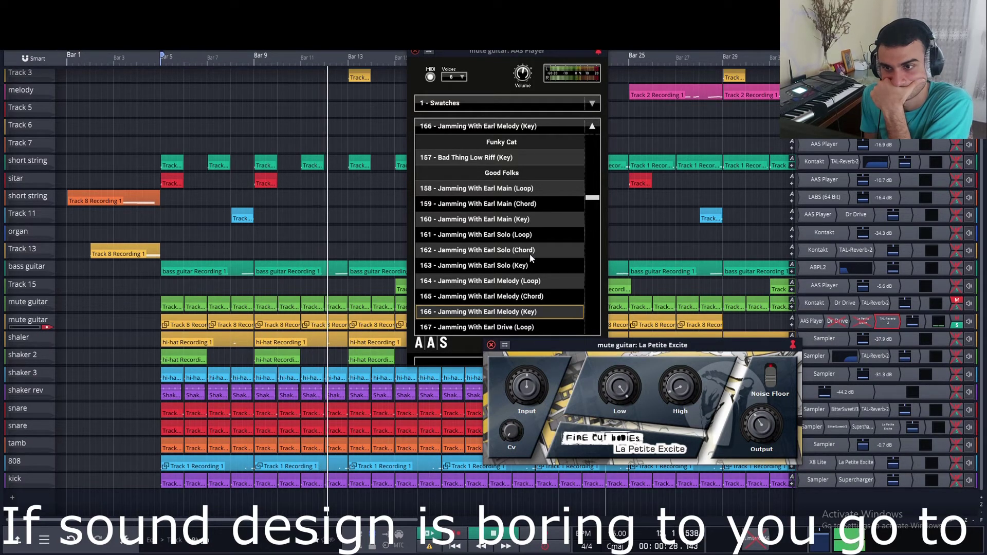
scroll(529, 254, "up", 7)
left_click(529, 220)
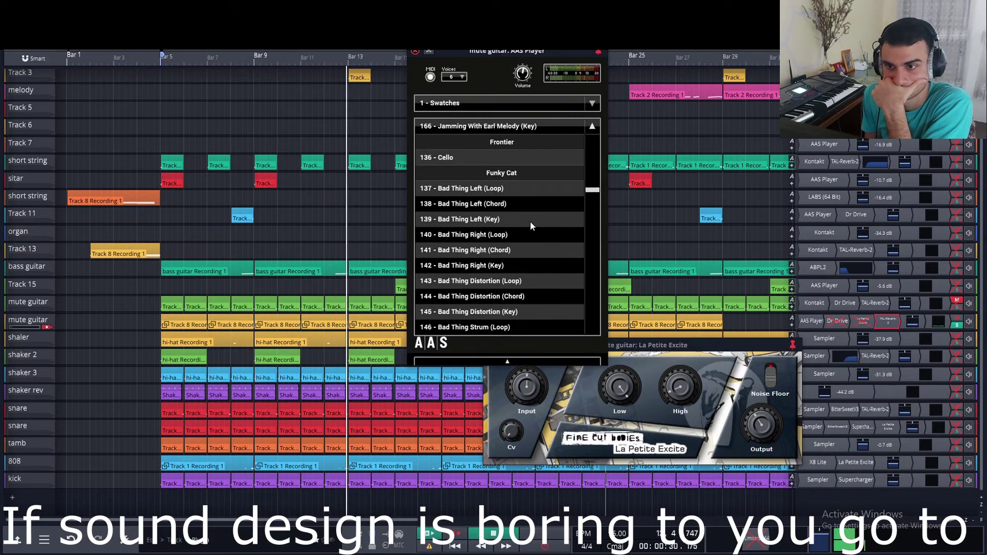
- Compare the guitar without and with reverb by disabling TAL-Reverb-2 and enabling it again
right_click(891, 325)
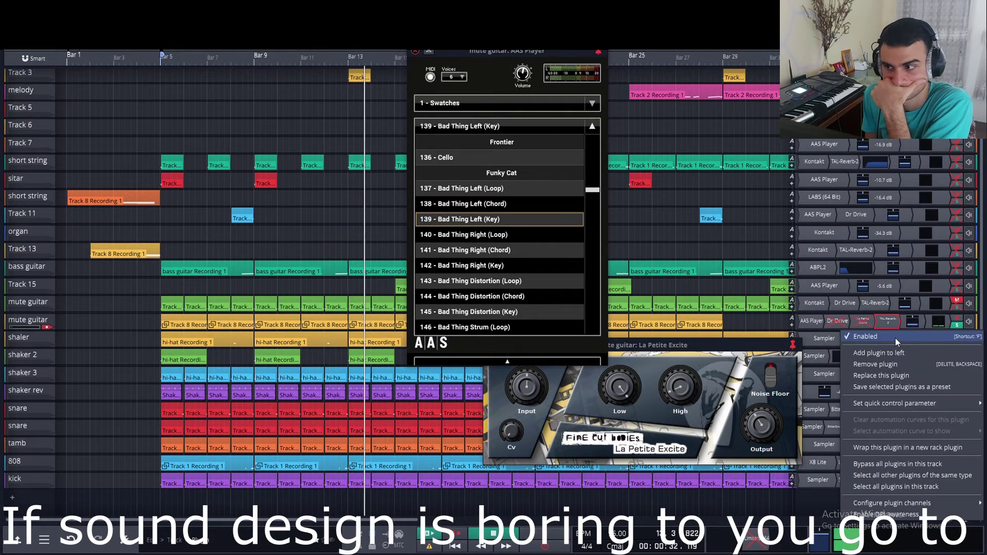
left_click(895, 338)
right_click(892, 321)
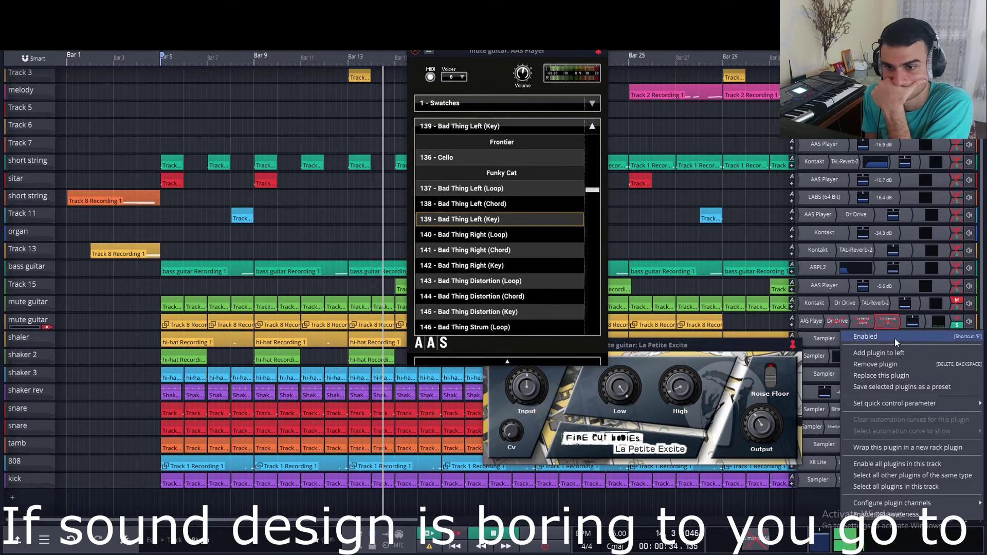
left_click(894, 338)
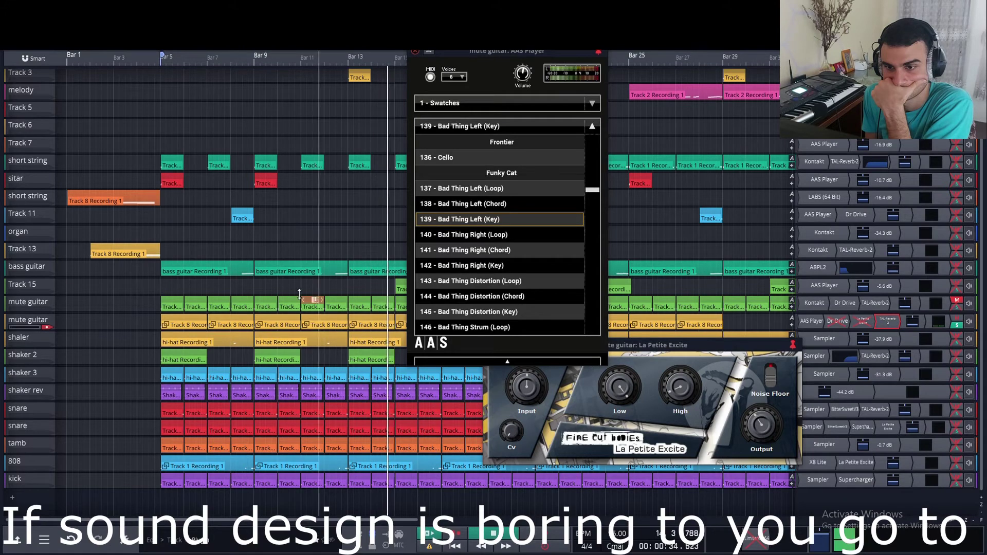
- Set La Petite Excite's Output to about -2.89 and enable the plugin on the duplicated mute guitar track
left_click(676, 389)
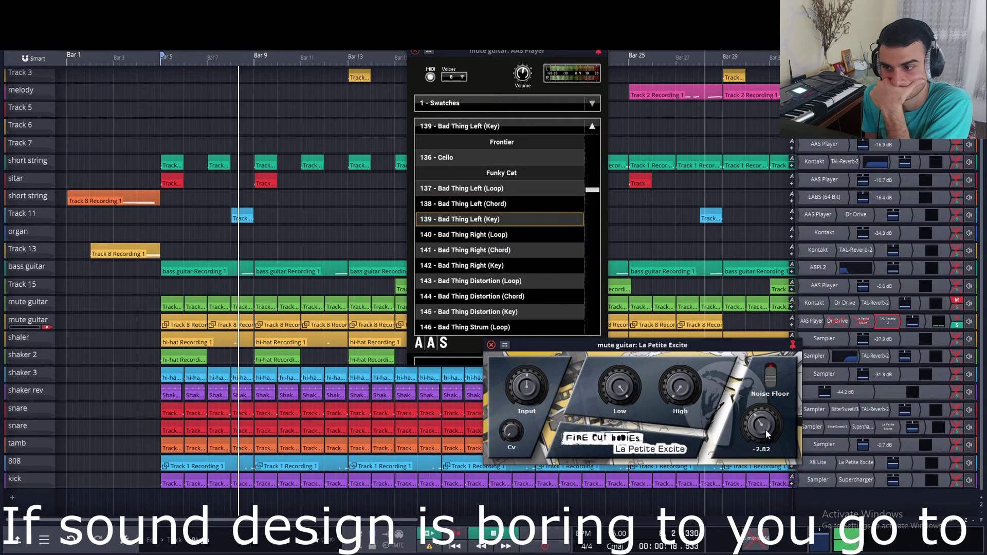
mouse_move(765, 429)
left_mouse_down()
mouse_move(763, 406)
mouse_move(765, 422)
left_mouse_up()
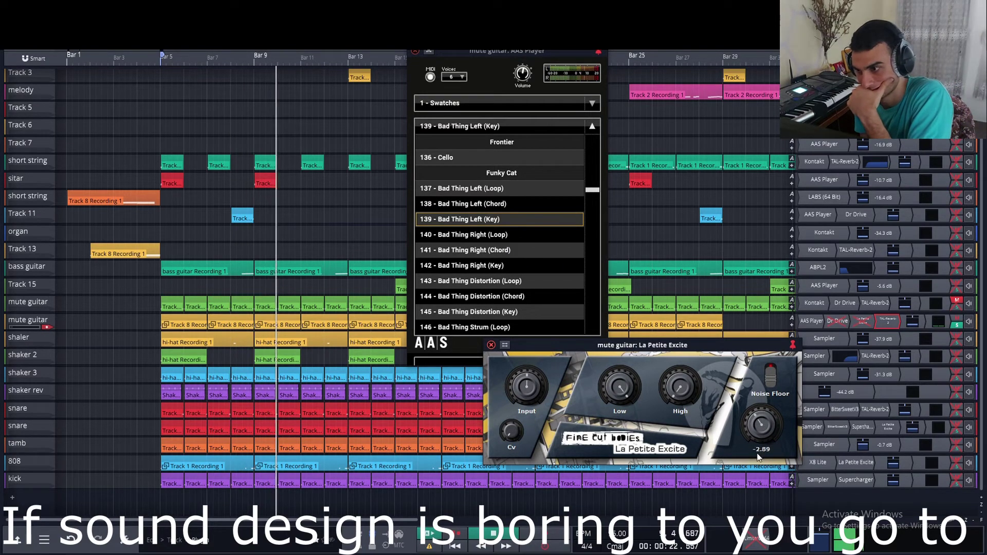
right_click(856, 324)
left_click(861, 335)
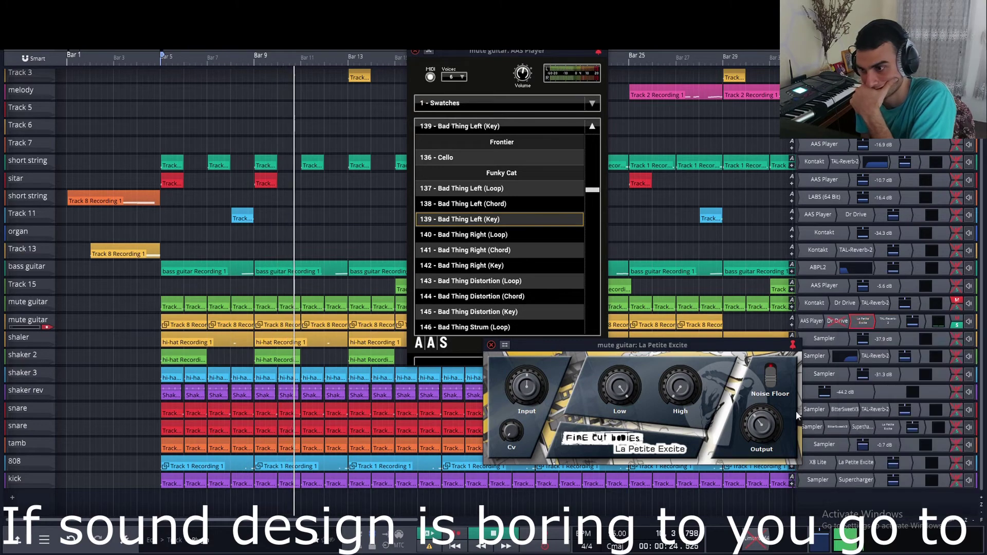
- Try adjusting La Petite Excite's High and Low amounts on the soloed guitar
mouse_move(763, 386)
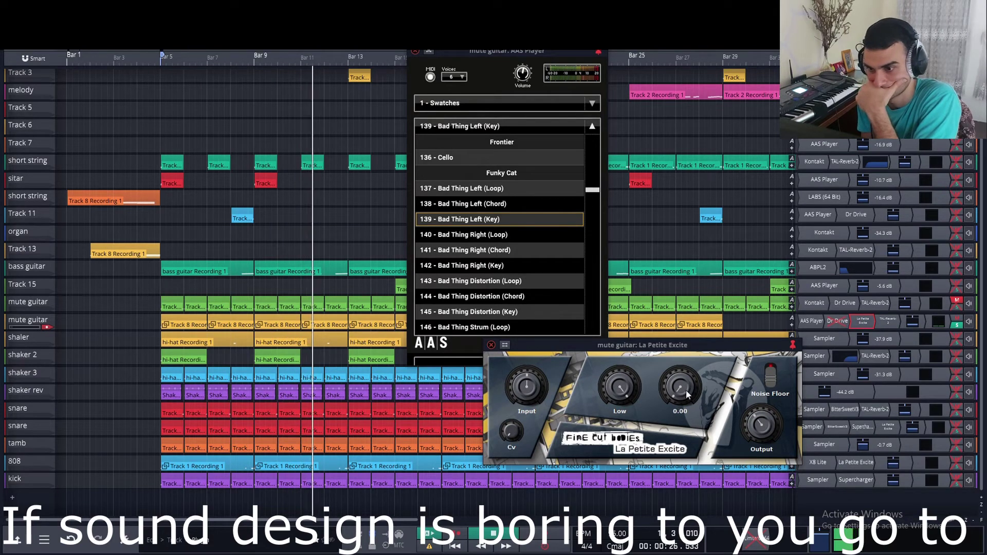
left_click_drag(687, 394, 677, 394)
mouse_move(677, 382)
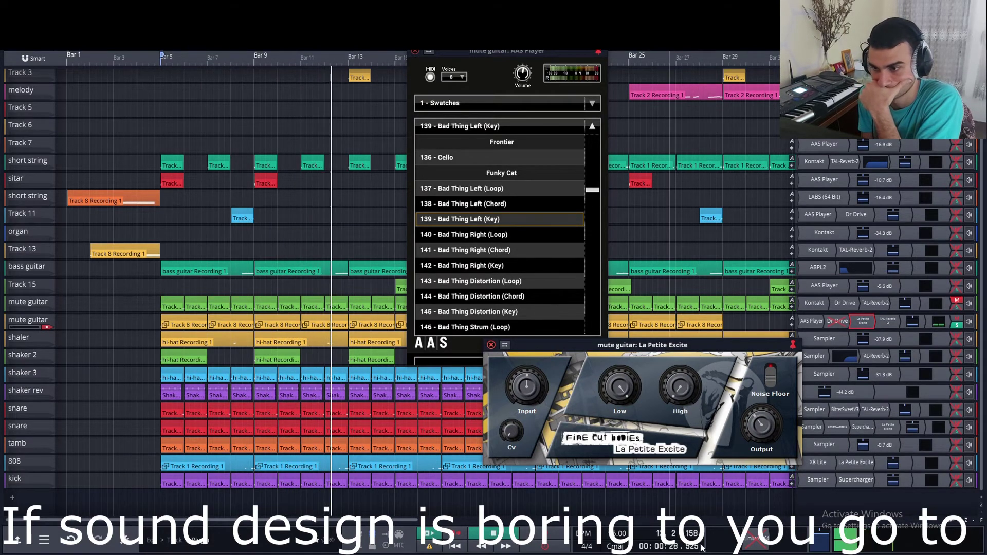
mouse_move(613, 386)
left_mouse_down()
mouse_move(637, 406)
mouse_move(616, 384)
left_mouse_up()
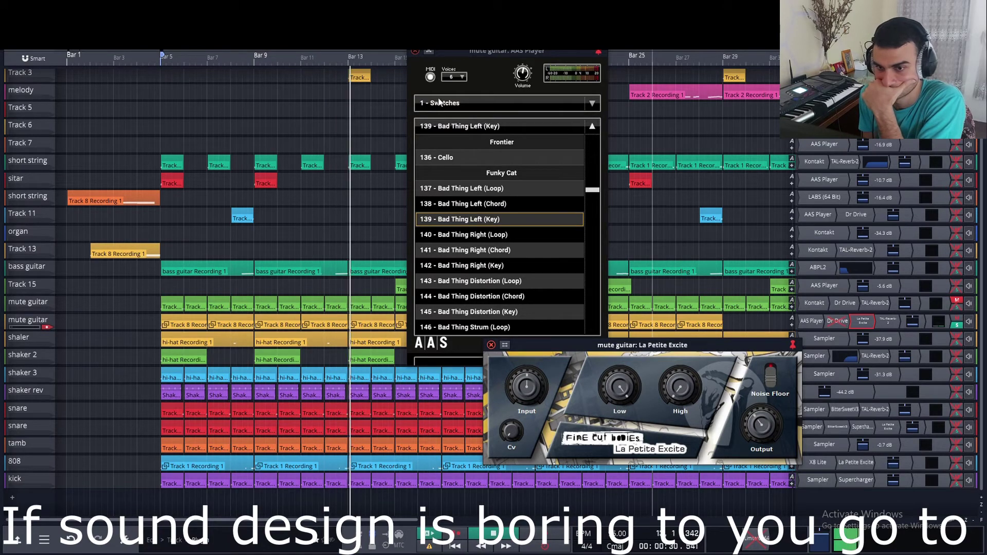
- Unsolo the duplicated mute guitar track, turn La Petite Excite's Low down and set its High to 1.74
left_click(206, 253)
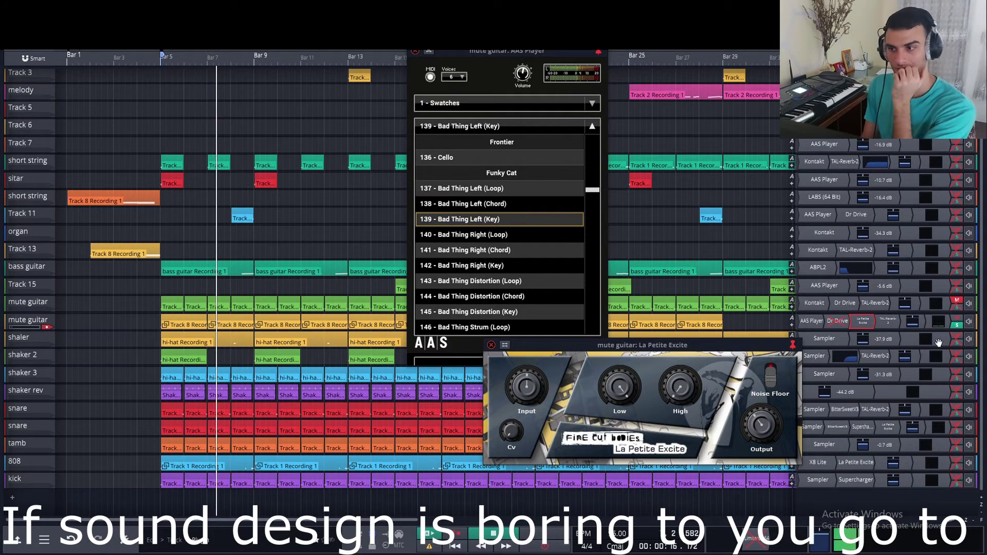
mouse_move(636, 393)
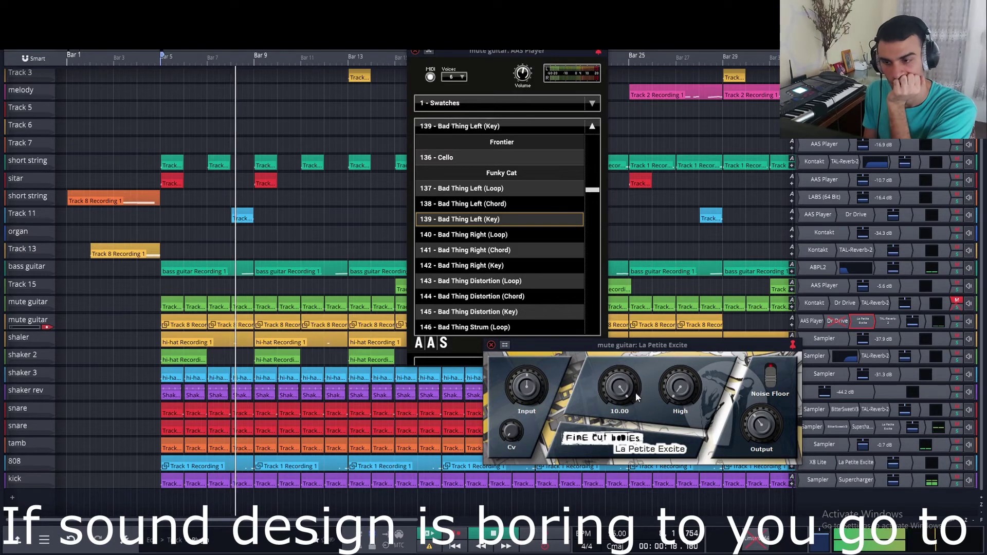
left_click_drag(610, 382, 624, 404)
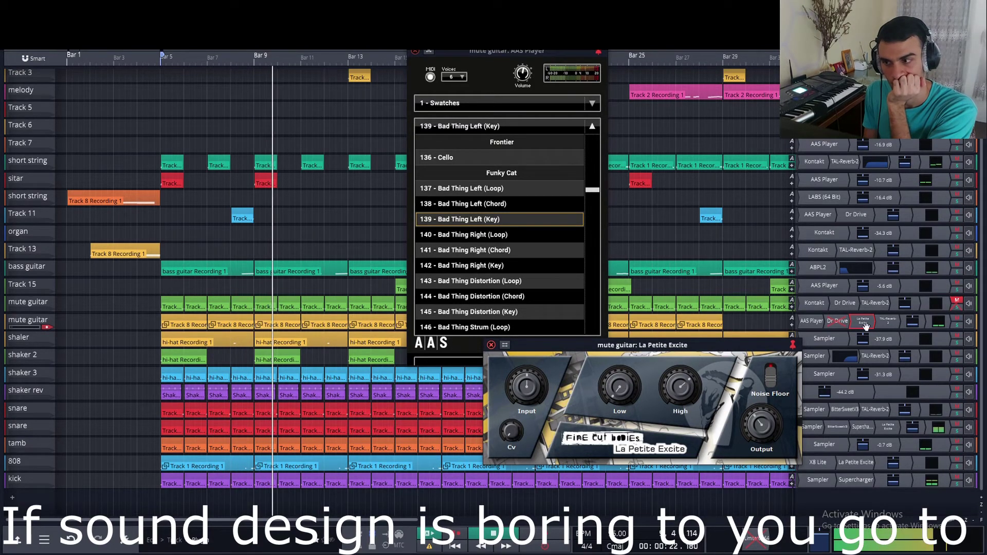
left_click_drag(689, 391, 703, 406)
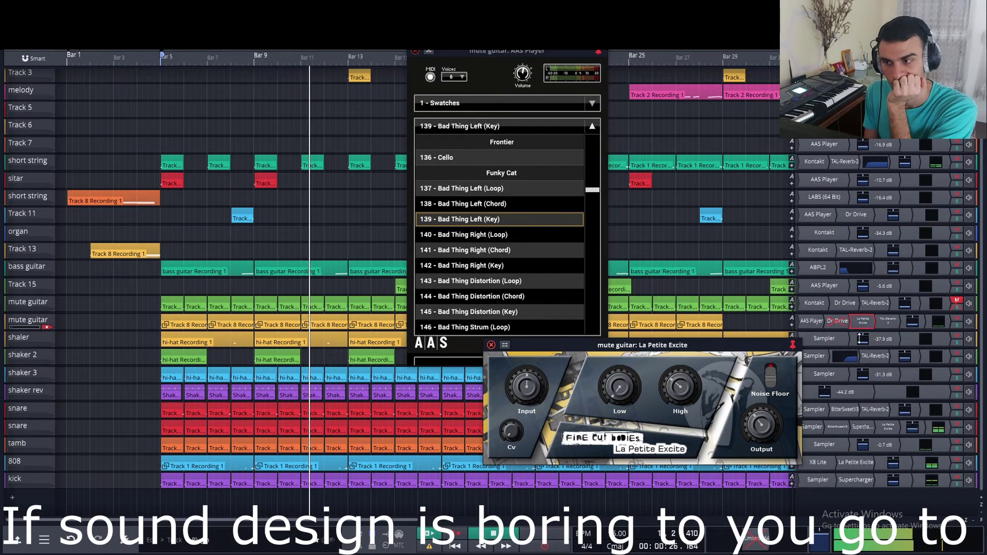
mouse_move(688, 395)
left_mouse_down()
mouse_move(689, 406)
mouse_move(701, 399)
left_mouse_up()
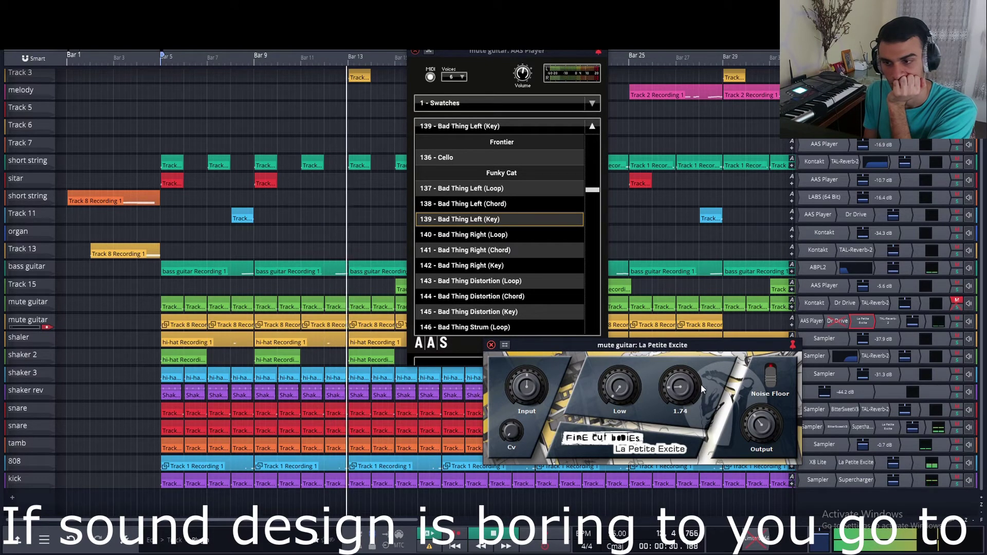
- Close the La Petite Excite window, then unmute and solo the original mute guitar track
left_click(491, 345)
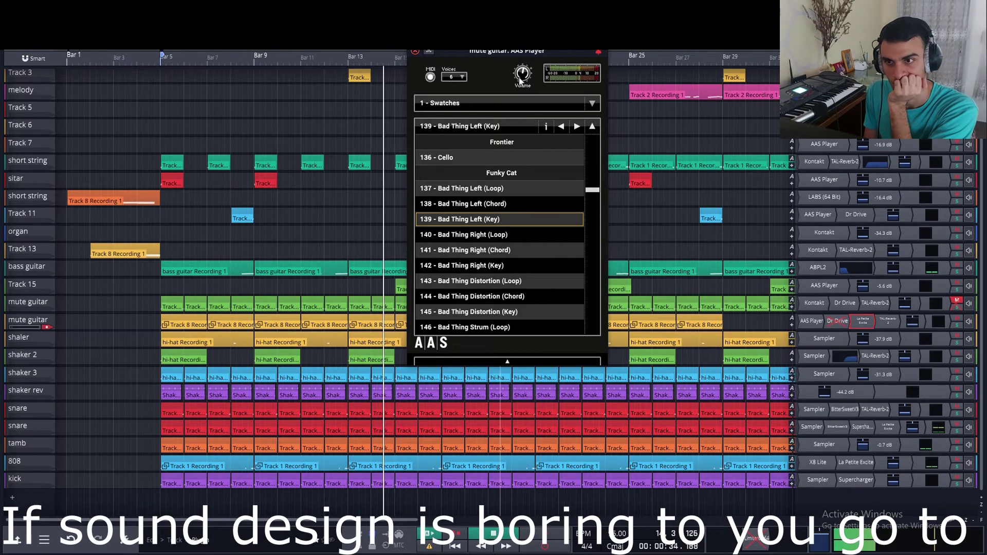
left_click(959, 324)
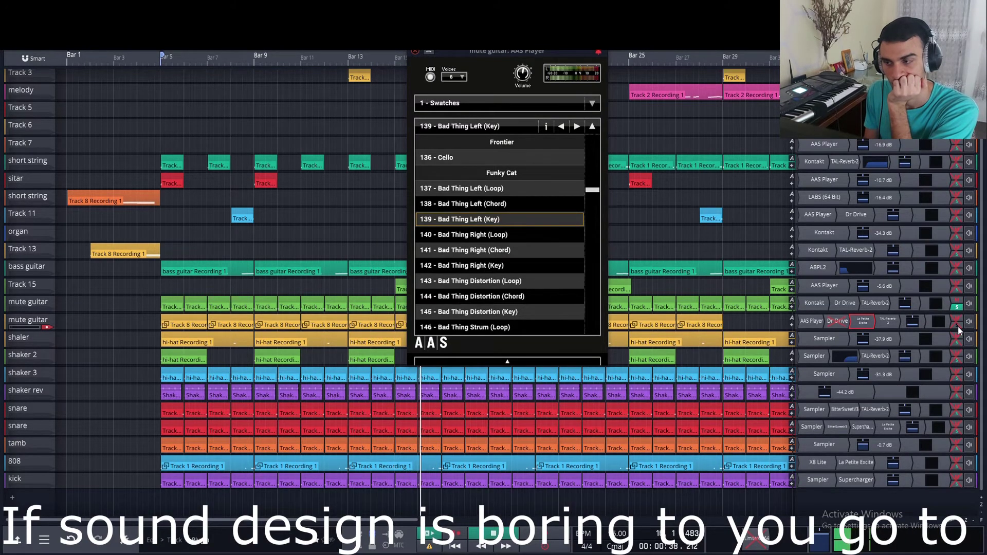
- Solo the AAS Player mute guitar track while disabling its TAL-Reverb-2, unsolo it, and disable its La Petite Excite plugin as well
left_click(959, 308)
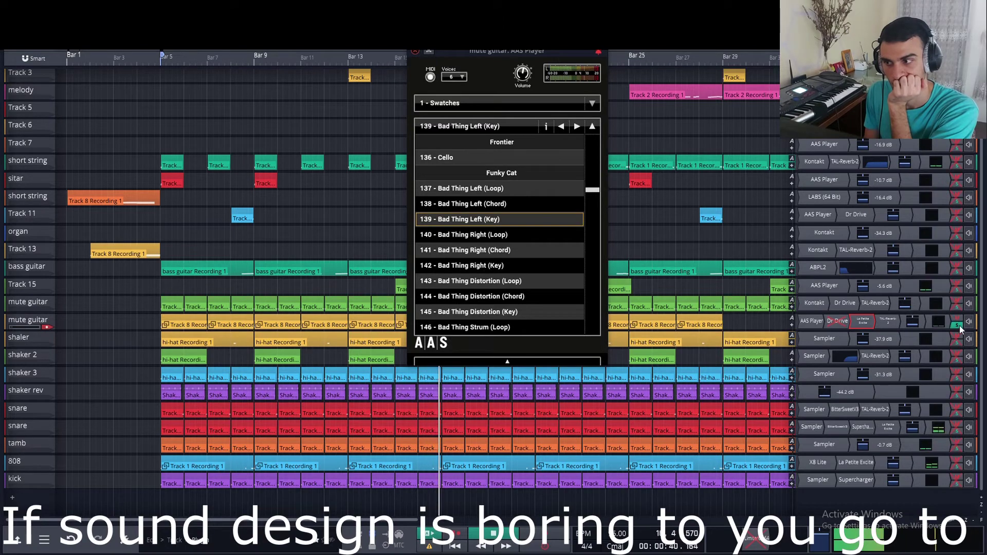
double_click(867, 322)
right_click(888, 325)
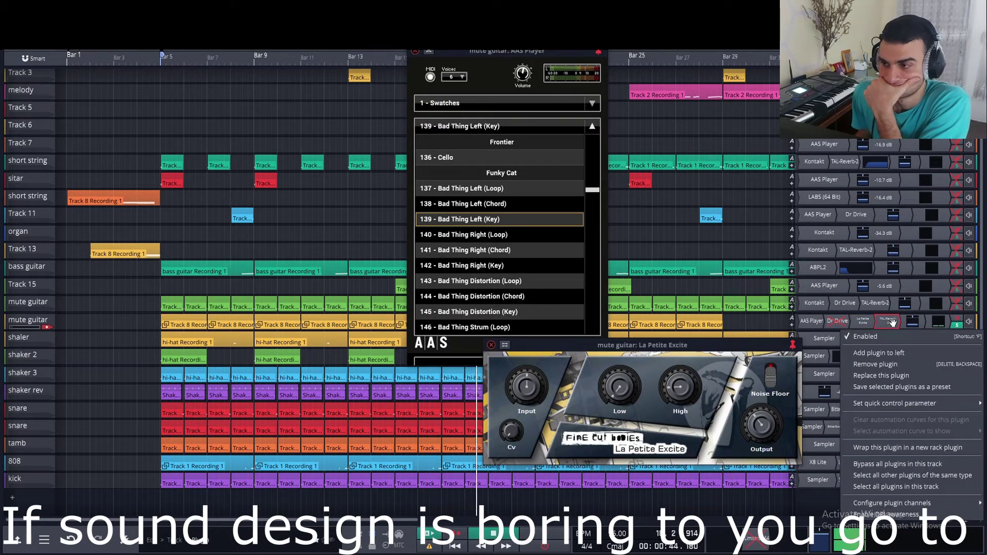
left_click(895, 338)
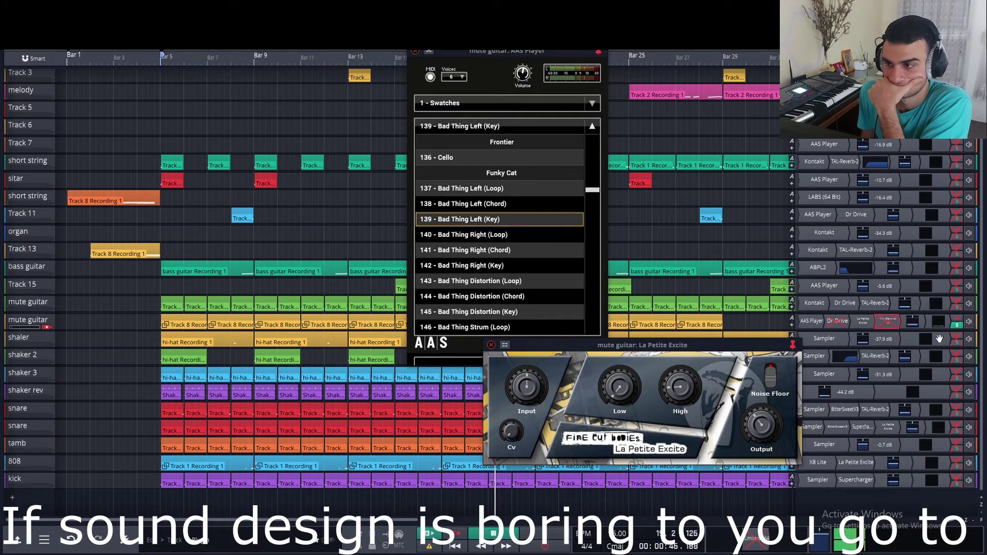
left_click(958, 325)
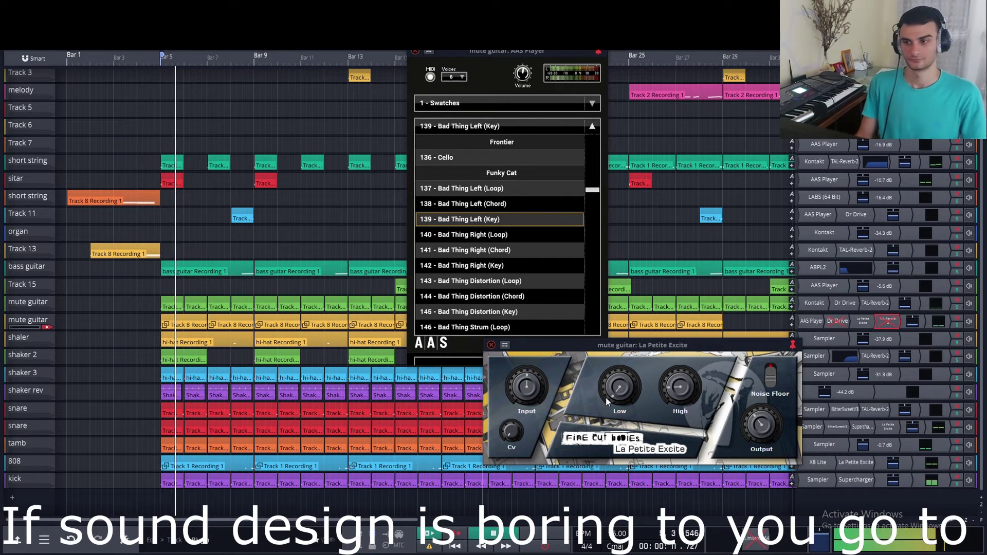
right_click(863, 328)
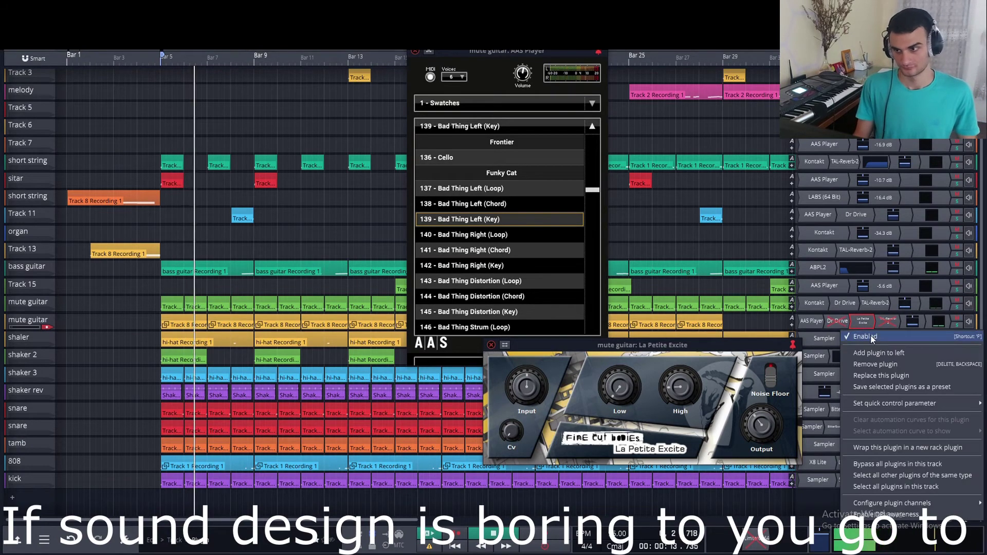
left_click(870, 335)
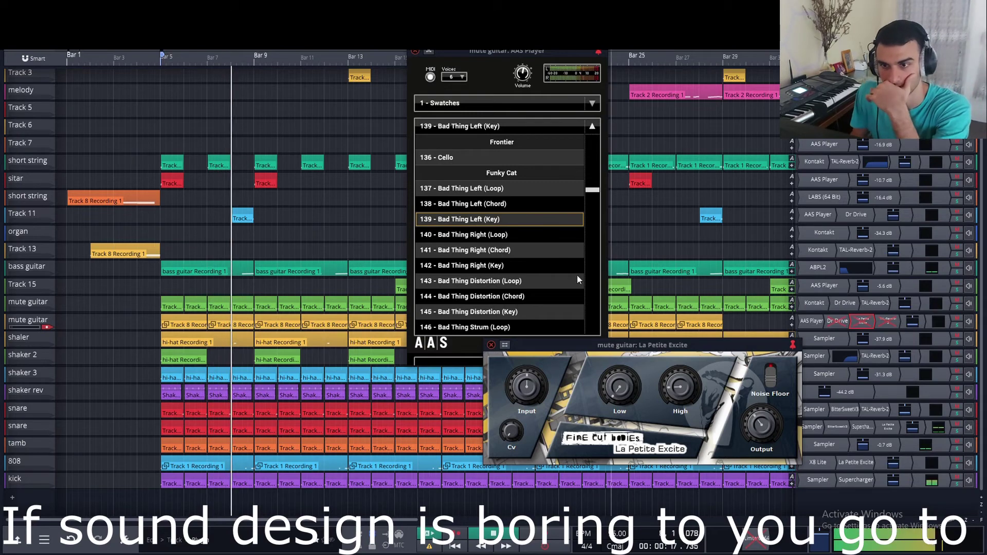
- Audition the Funky Cat Bad Thing key presets for the mute guitar, from 142 - Bad Thing Right (Key) to 157 - Bad Thing Low Riff (Key)
left_click(547, 263)
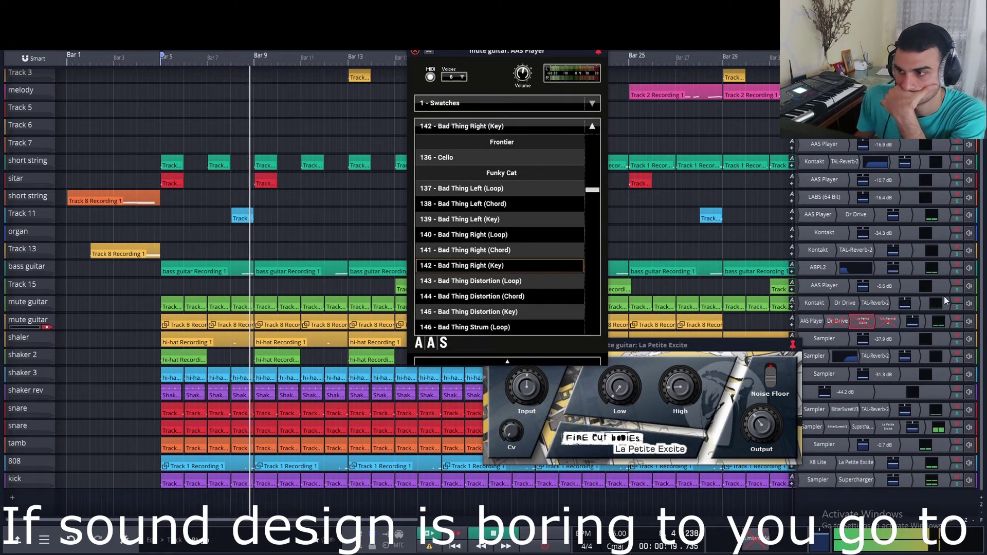
scroll(524, 235, "down", 1)
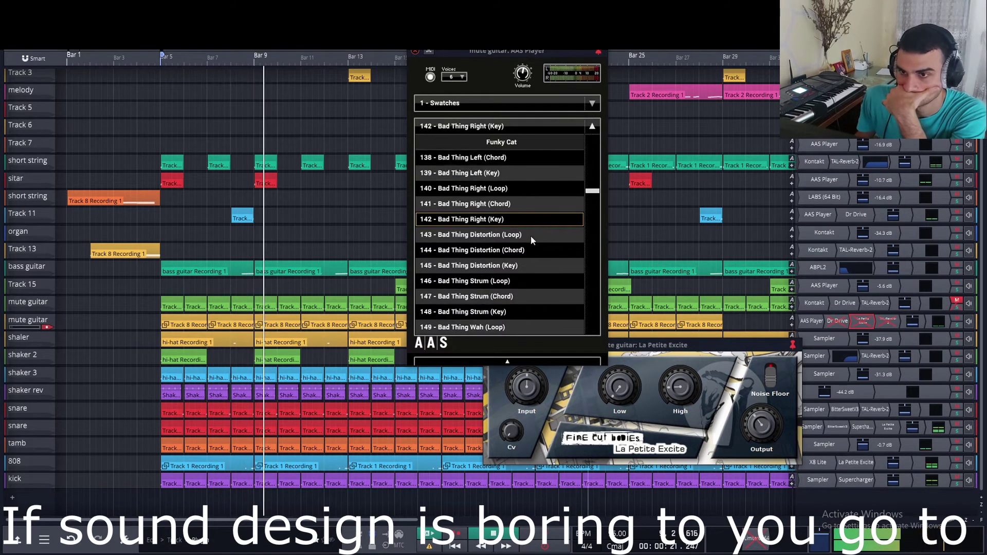
left_click(529, 268)
scroll(538, 233, "down", 1)
left_click(538, 291)
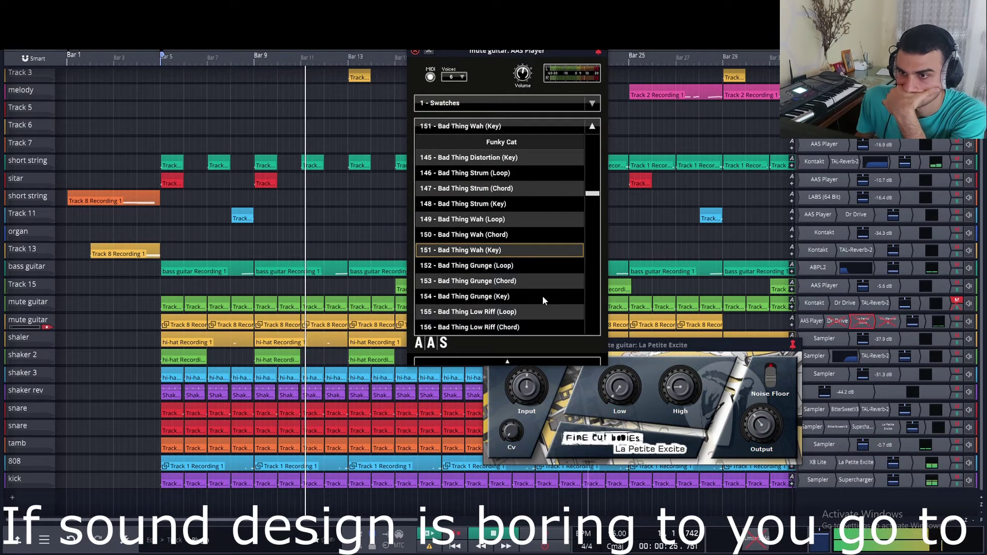
left_click(541, 296)
scroll(543, 204, "down", 3)
left_click(547, 219)
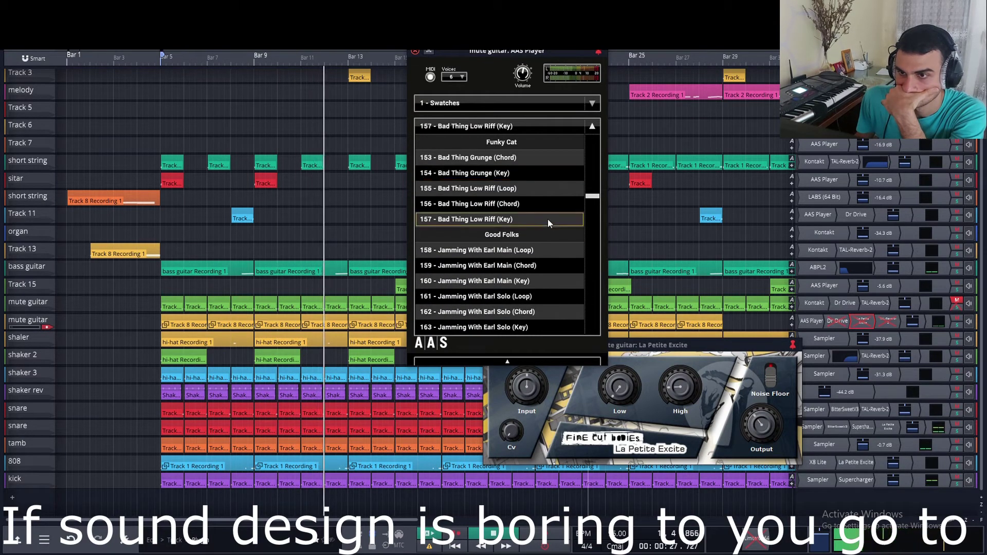
- Audition the Good Folks Jamming With Earl key presets, from 160 - Main (Key) to 181 - Electric Drive (Key)
left_click(549, 234)
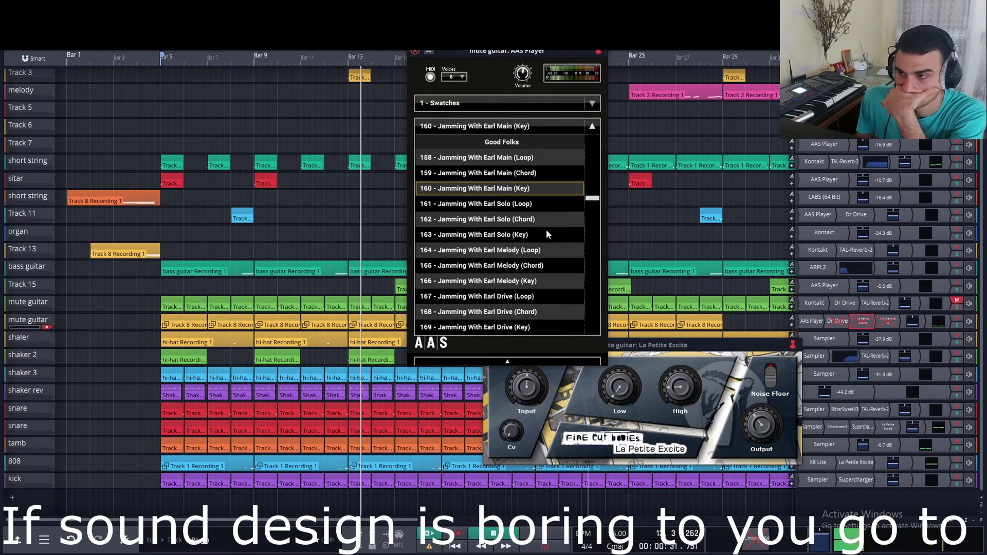
left_click(547, 234)
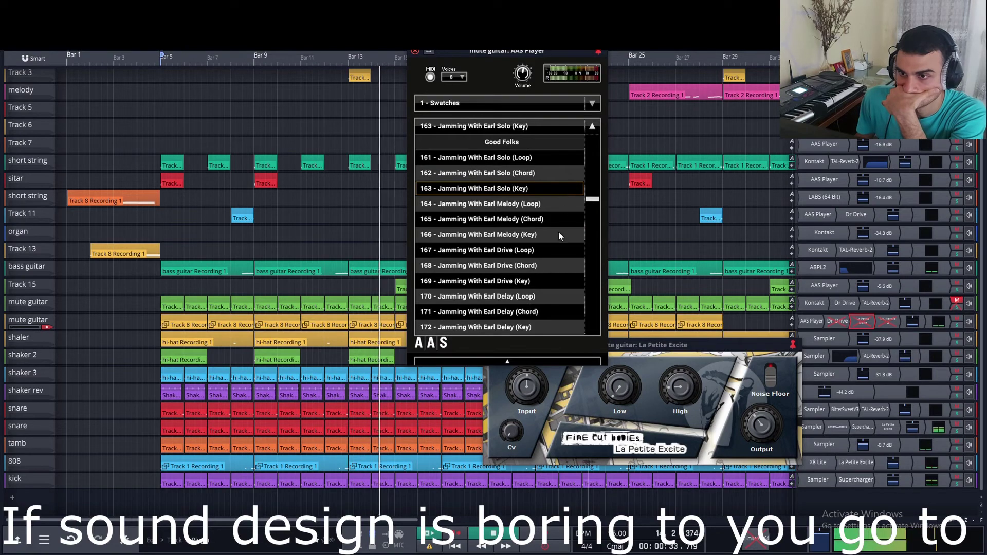
left_click(563, 281)
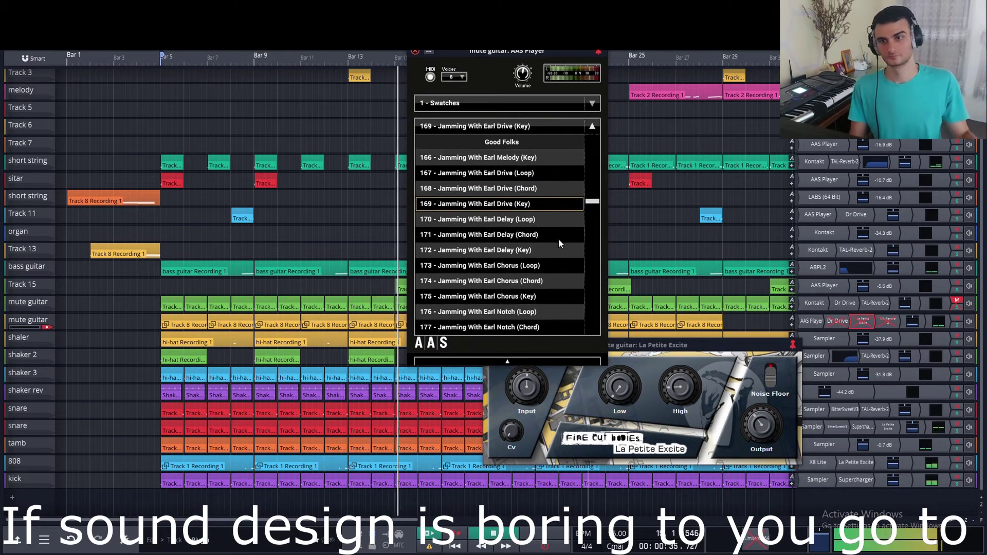
left_click(541, 251)
left_click(557, 237)
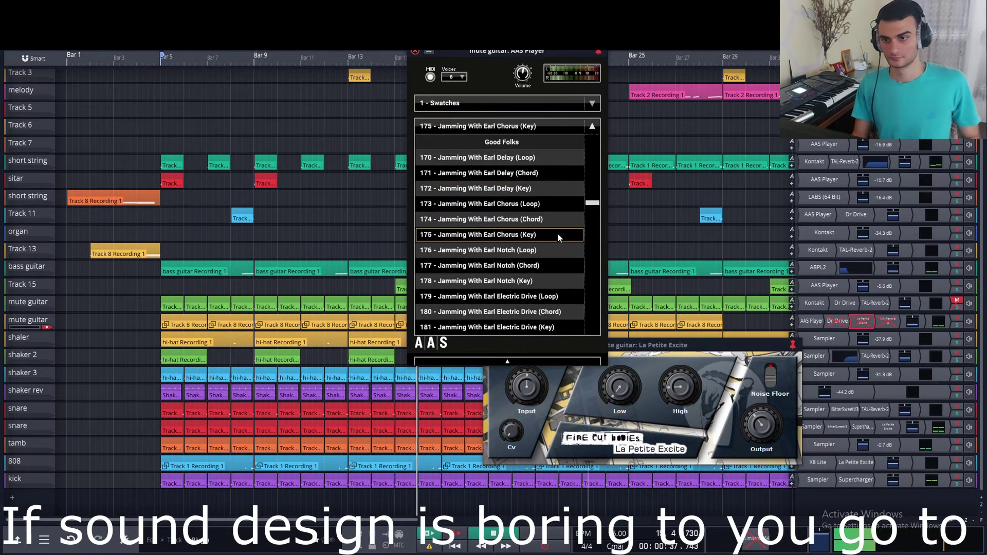
left_click(563, 281)
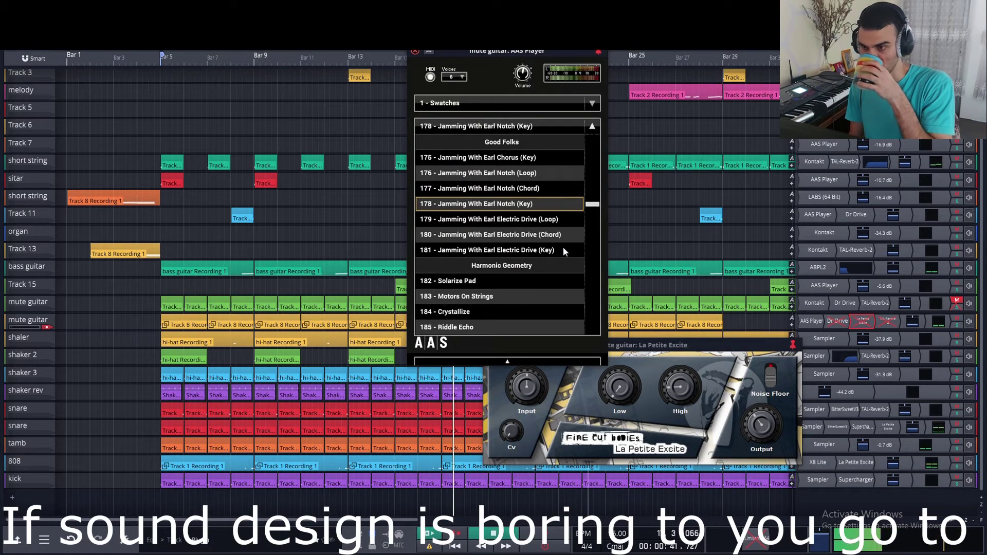
left_click(563, 251)
- Load the preset 139 - Bad Thing Left (Key) for the mute guitar
scroll(562, 247, "up", 9)
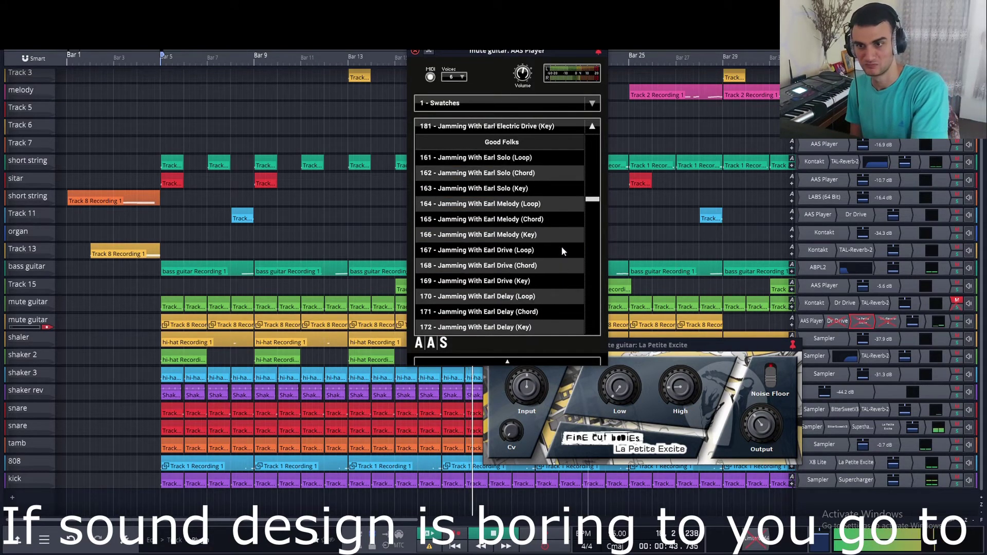
scroll(561, 250, "up", 4)
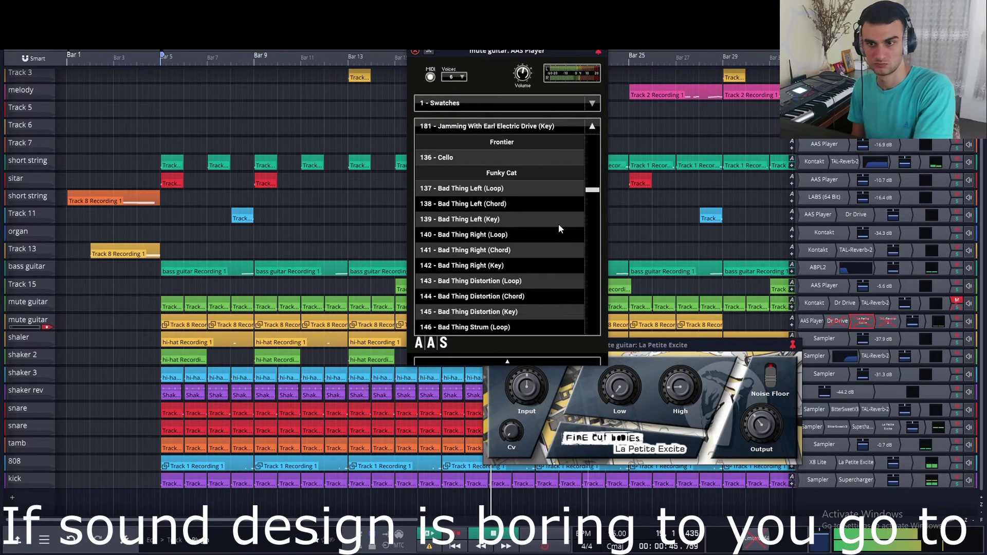
left_click(560, 226)
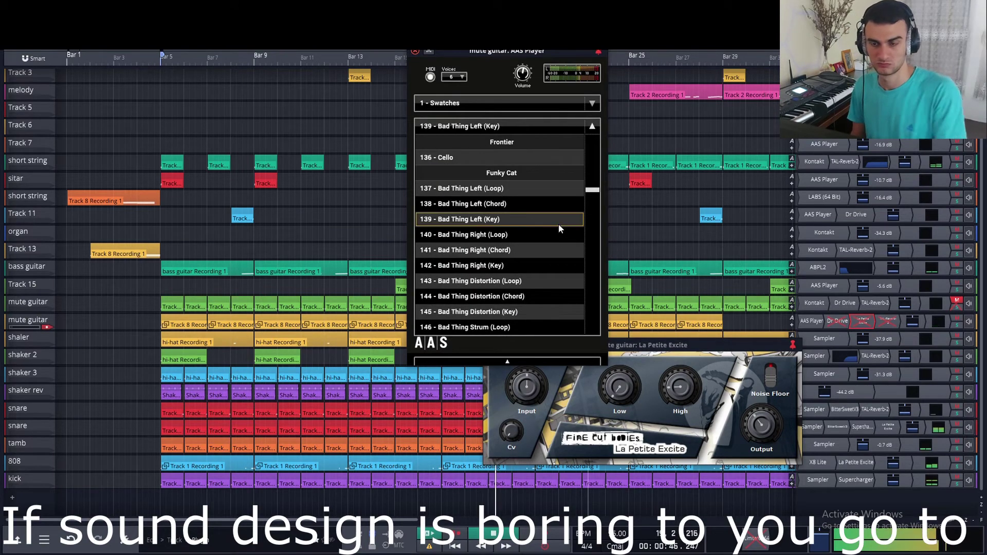
- Select the clips on the AAS Player mute guitar track from bar 5 onward and mute them
left_click(163, 237)
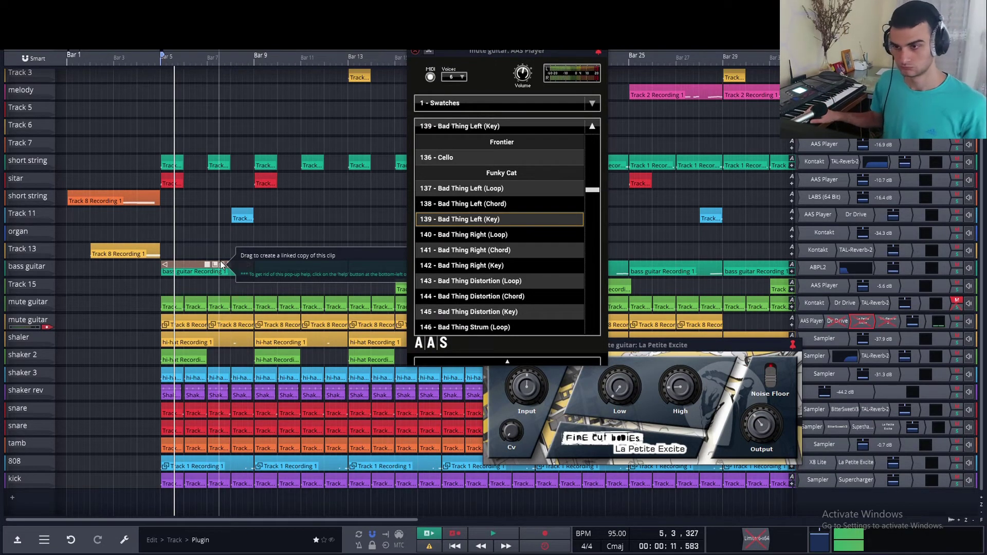
left_click(173, 318)
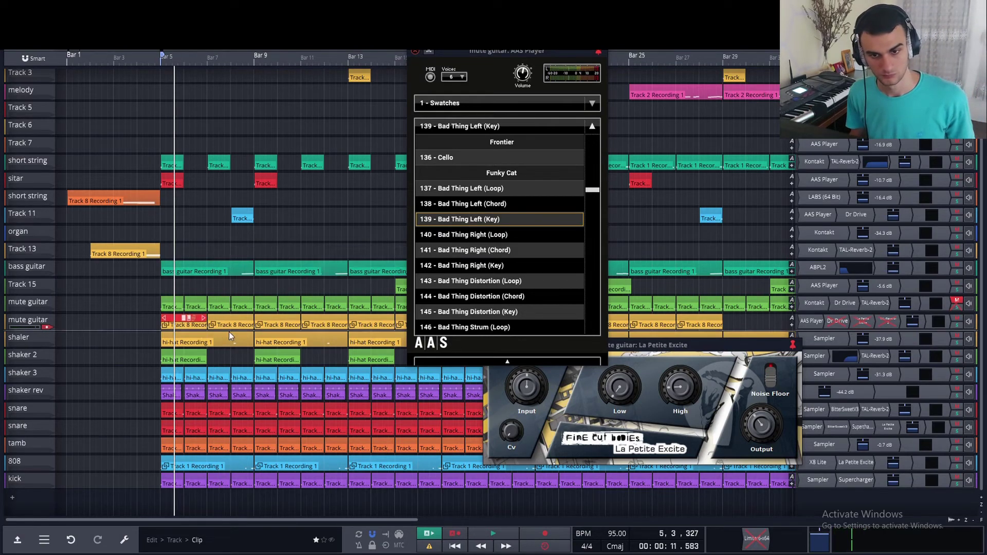
right_click(319, 319)
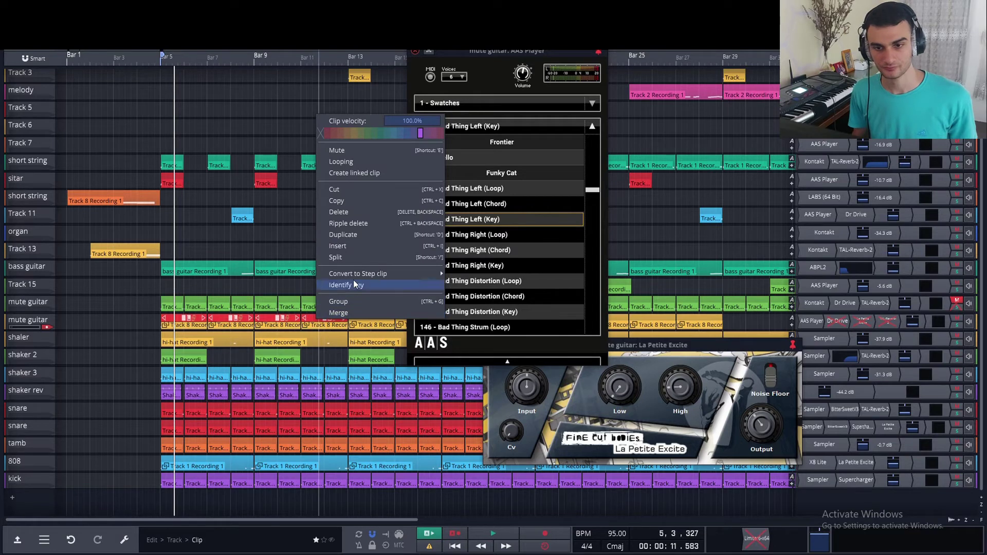
left_click(359, 151)
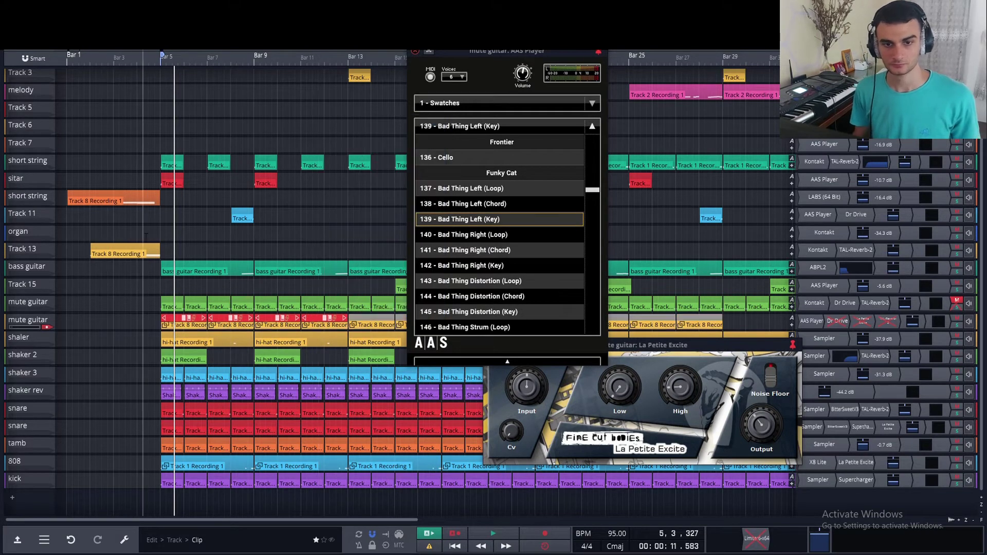
- Play the arrangement from bar 5 and listen to it without the AAS Player mute guitar clips
left_click(160, 224)
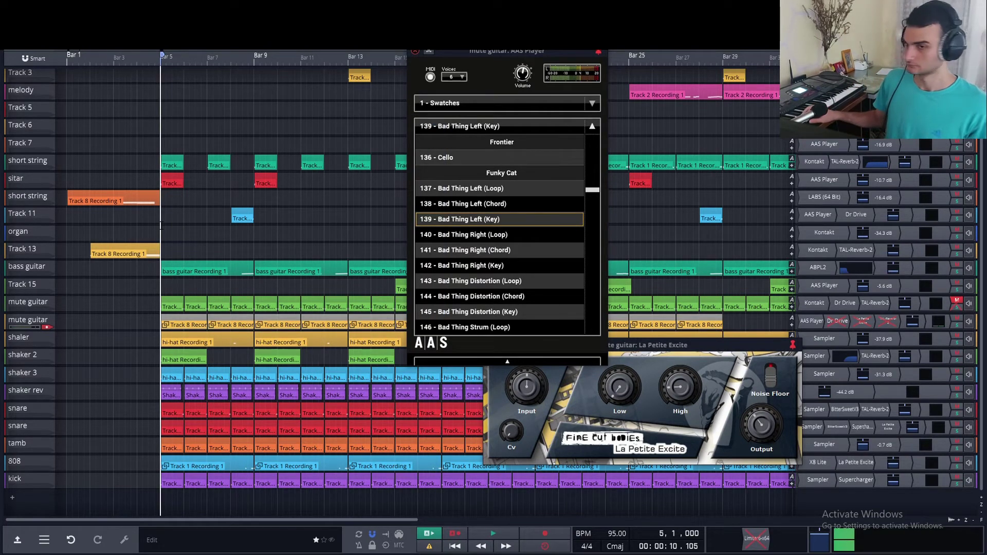
key("space")
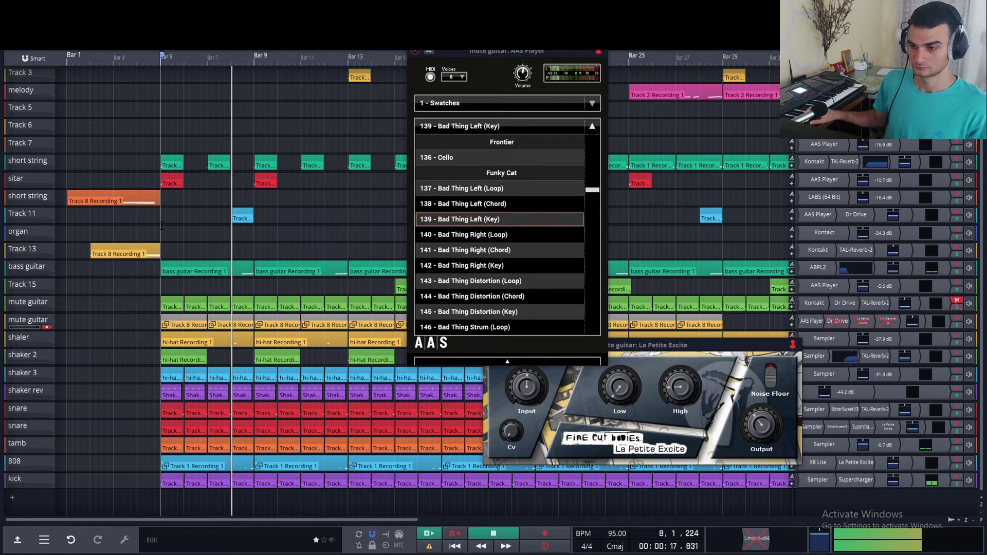
key("space")
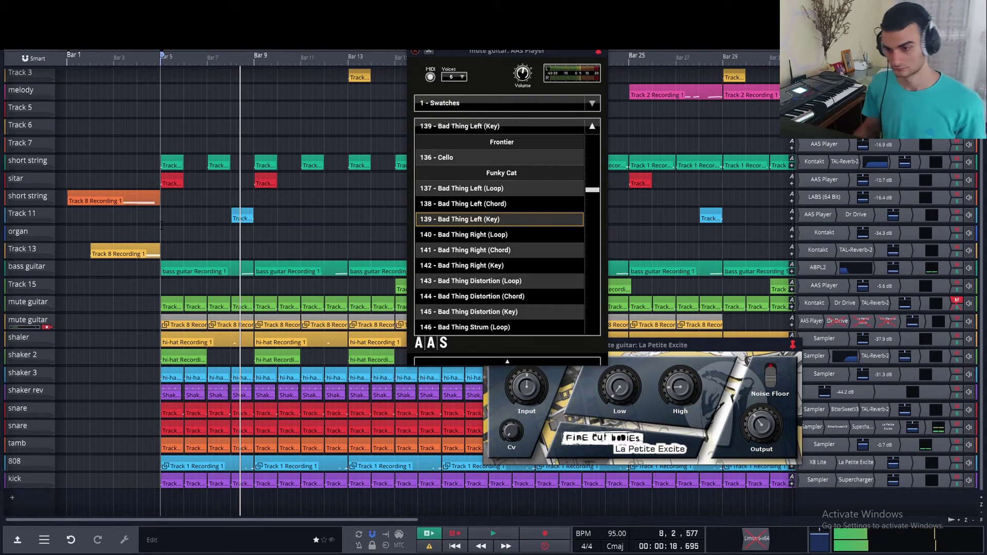
- Set the project tempo to 70 BPM and play the arrangement from bar 5
left_click(633, 533)
left_click(631, 506)
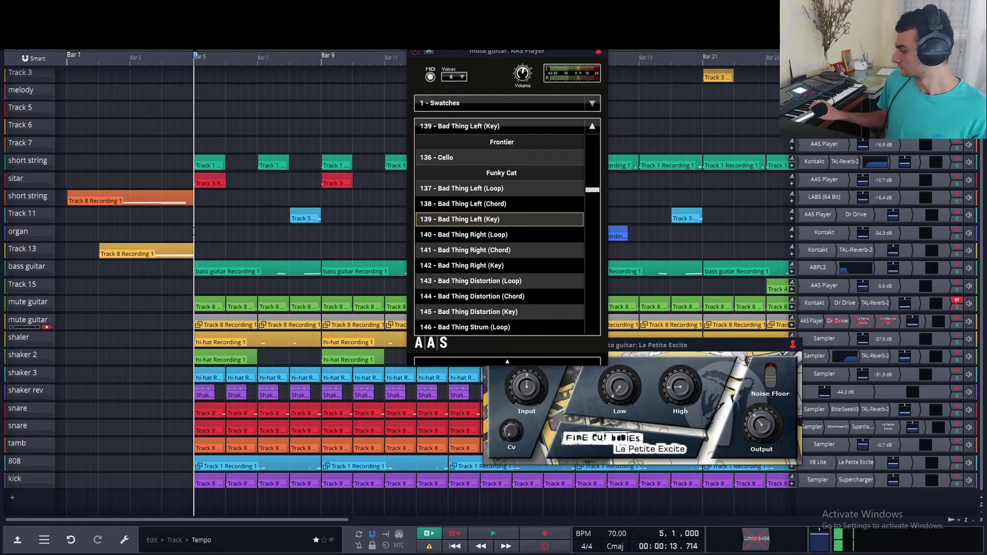
key("space")
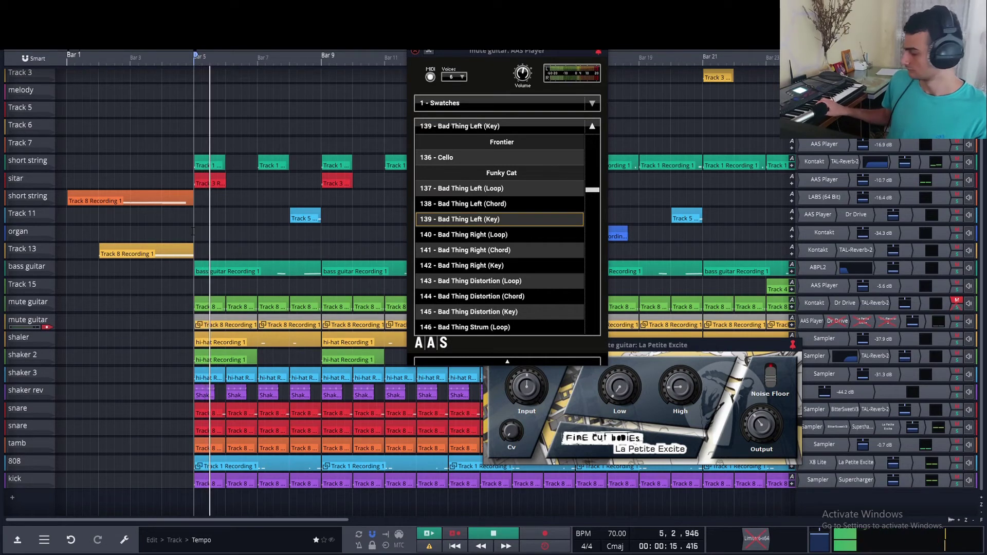
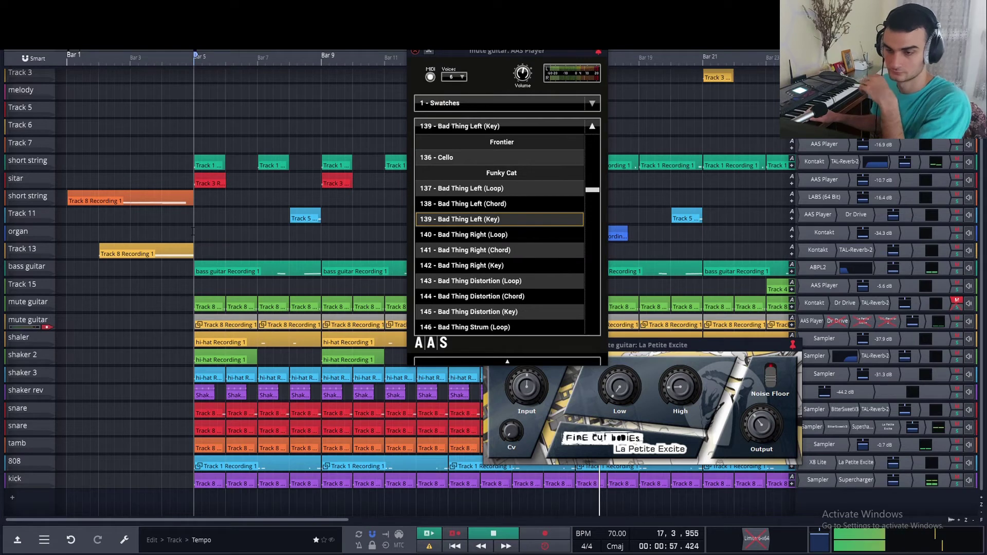
key("space")
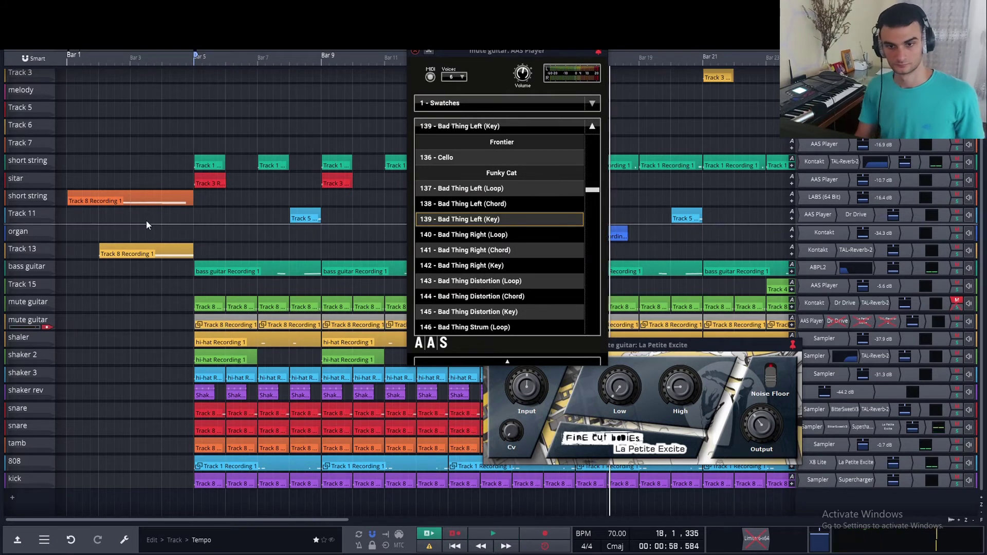
- Clear the muted clips from bar 5 onward on the AAS Player mute guitar track
left_click(258, 320)
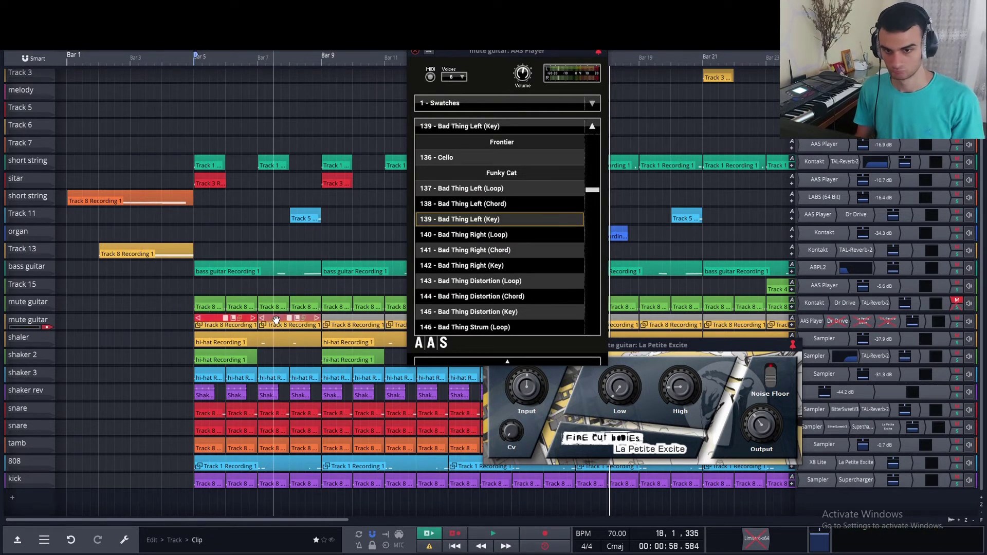
left_click_drag(277, 320, 402, 319)
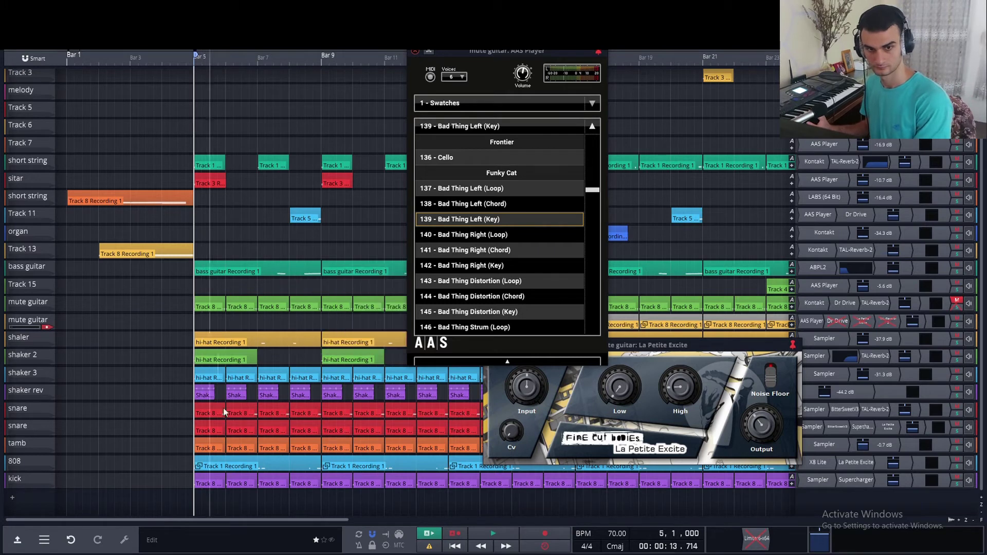
- Try recording a new take on the AAS Player mute guitar track from bar 5, and discard the recorded clip
left_click(539, 535)
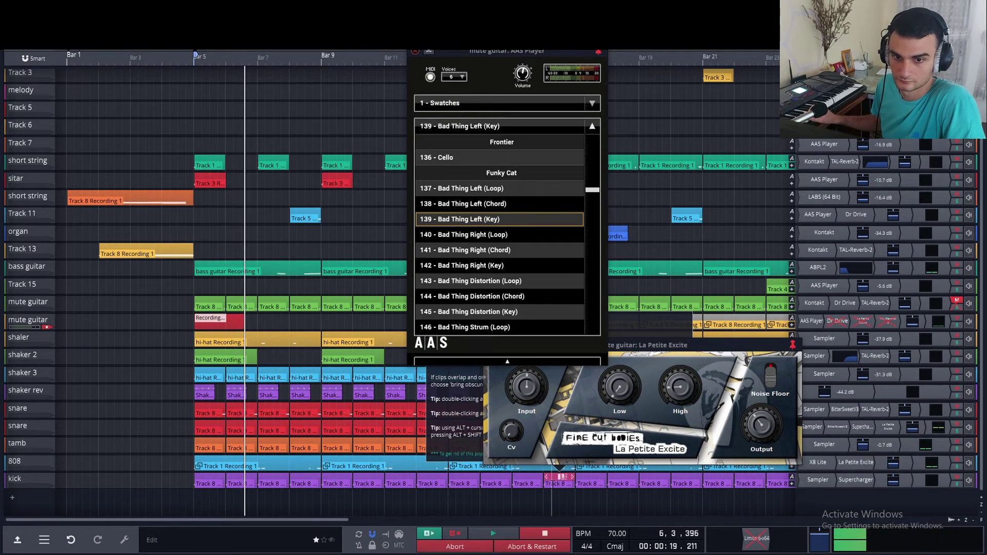
key("space")
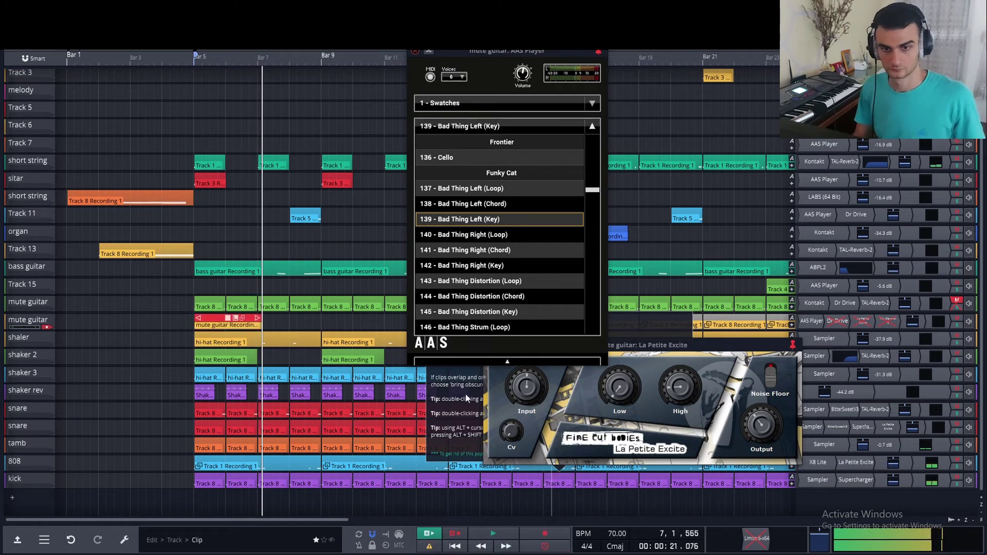
left_click(206, 319)
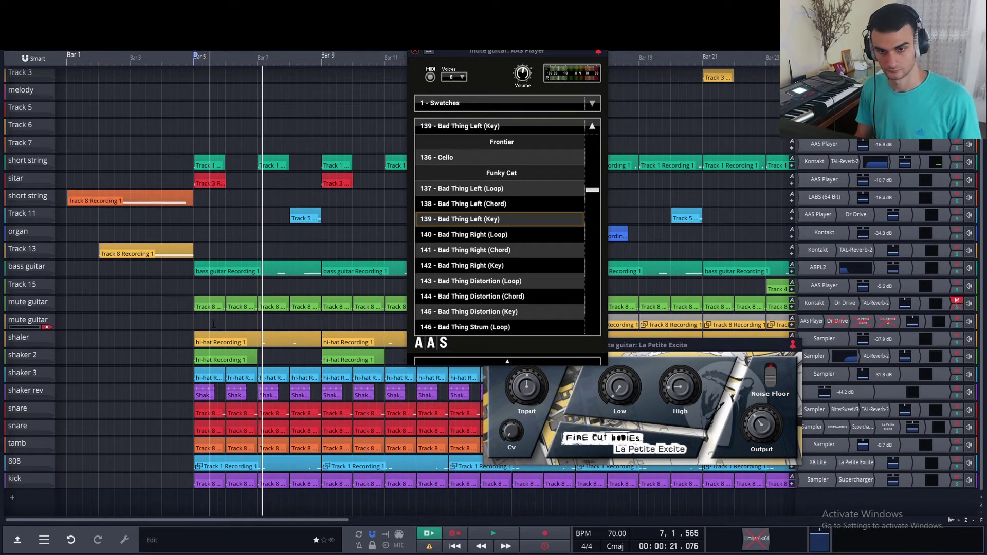
- Set the project tempo to 60 BPM with the playback position at bar 5
left_click(194, 322)
left_click(618, 542)
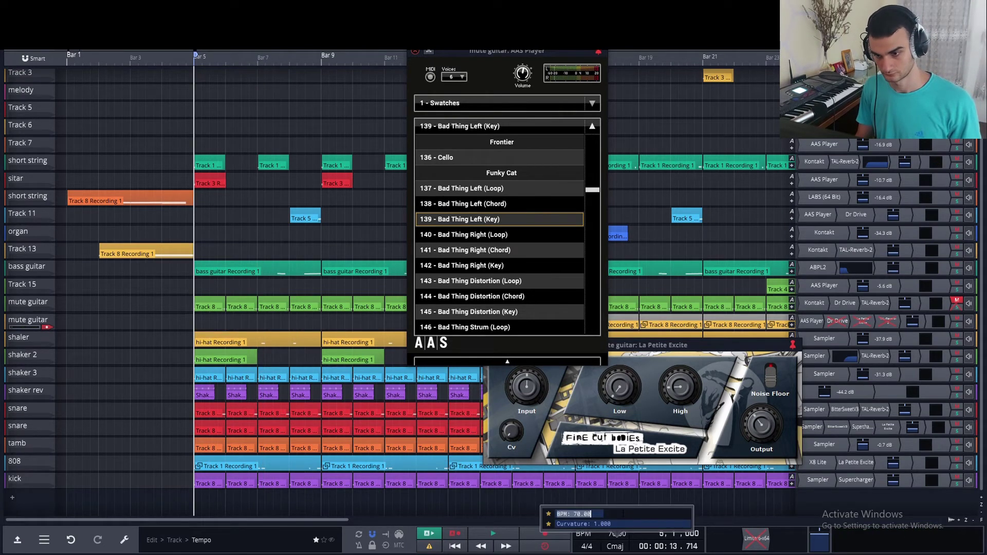
type("60")
key("Return")
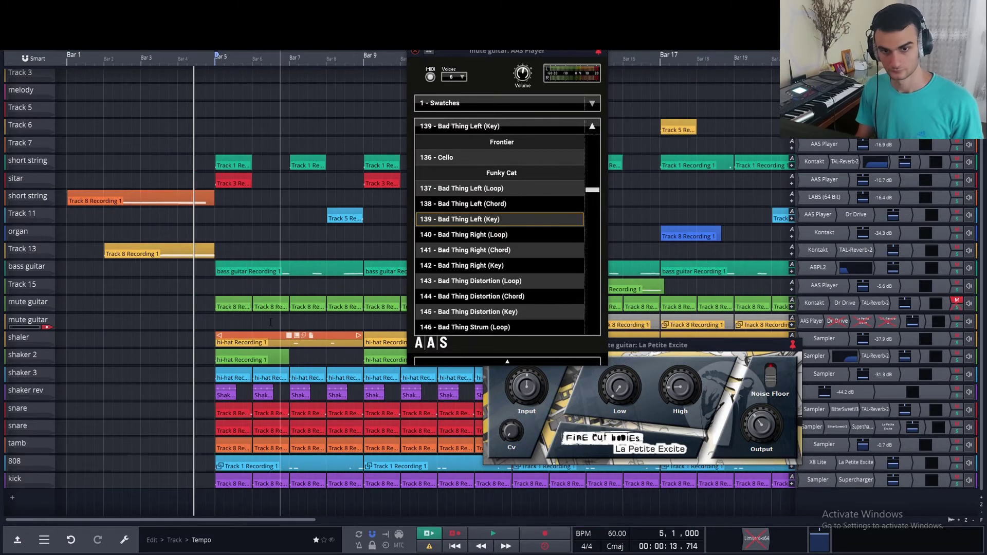
- Record a new take on the AAS Player mute guitar track from bar 5, trim it and place the clip at bar 5
left_click(563, 536)
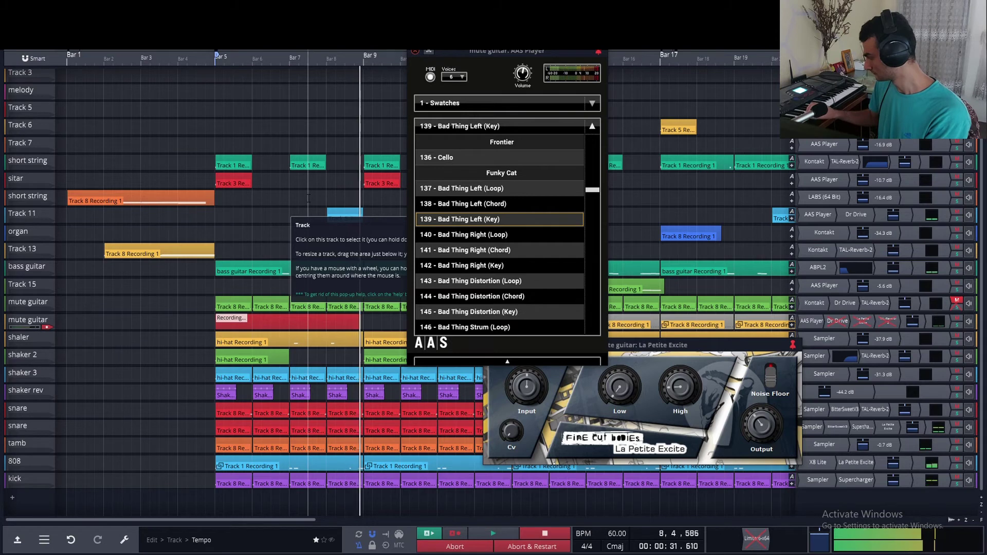
key("space")
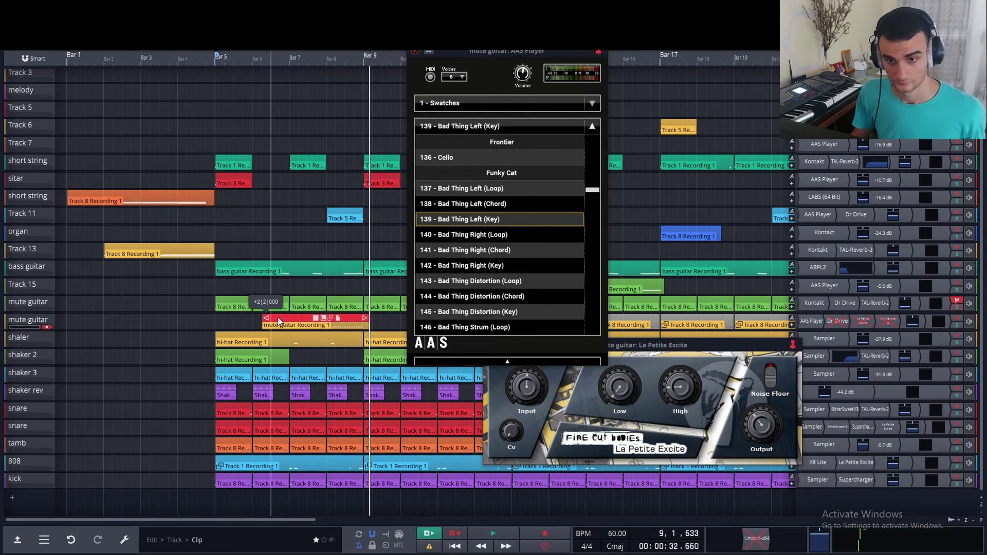
left_click_drag(331, 321, 225, 317)
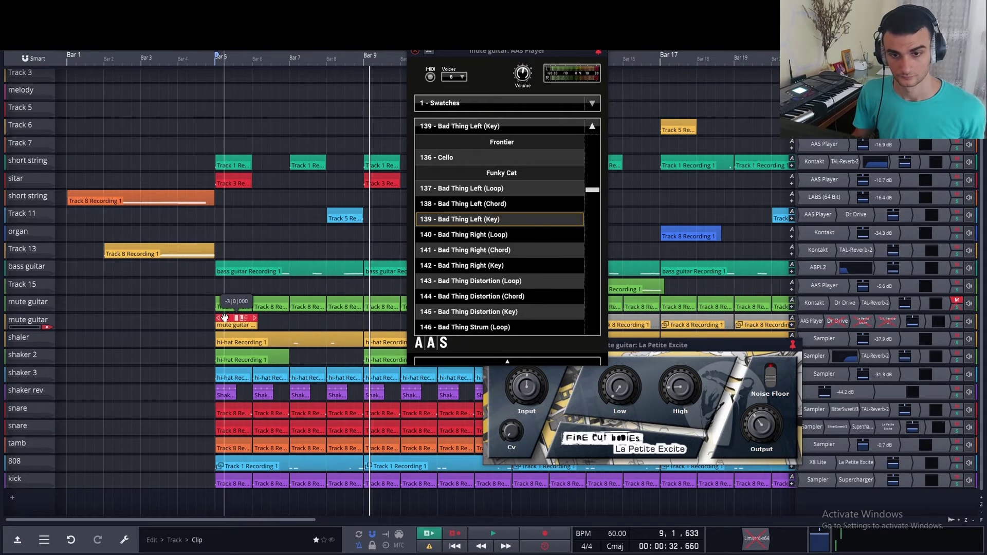
- Open the recorded mute guitar clip's notes and try shifting them all back to the start of bar 5
double_click(226, 318)
left_click(414, 52)
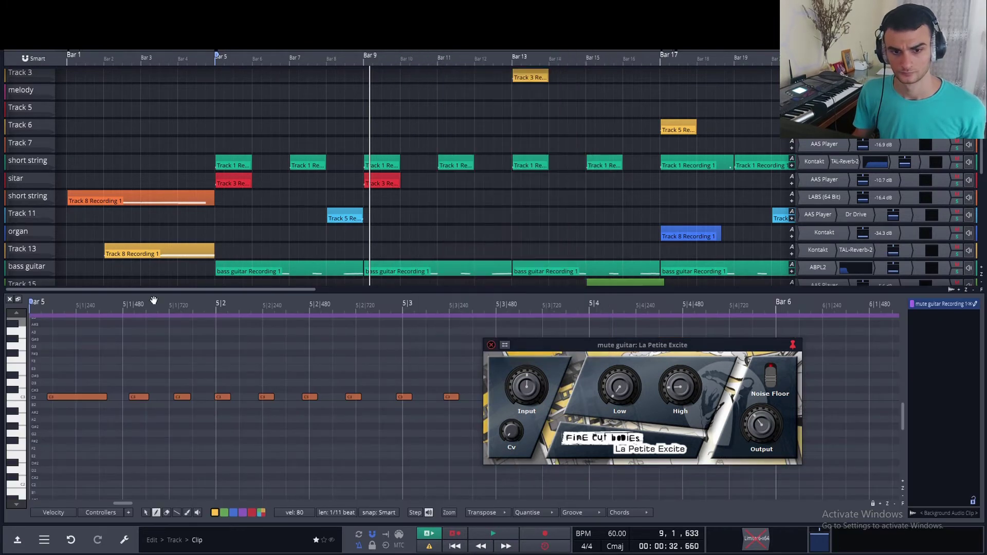
left_click_drag(61, 396, 55, 397)
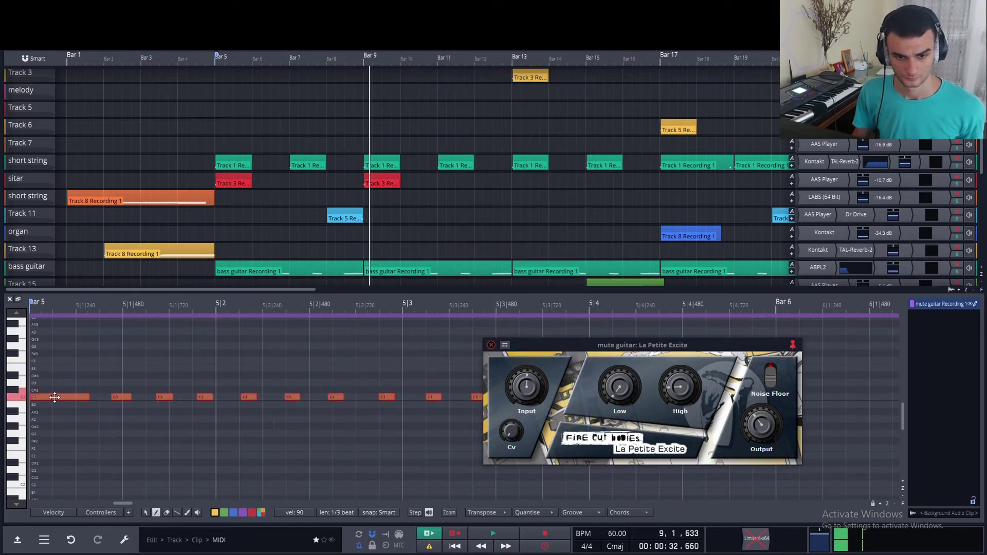
key("ctrl+z")
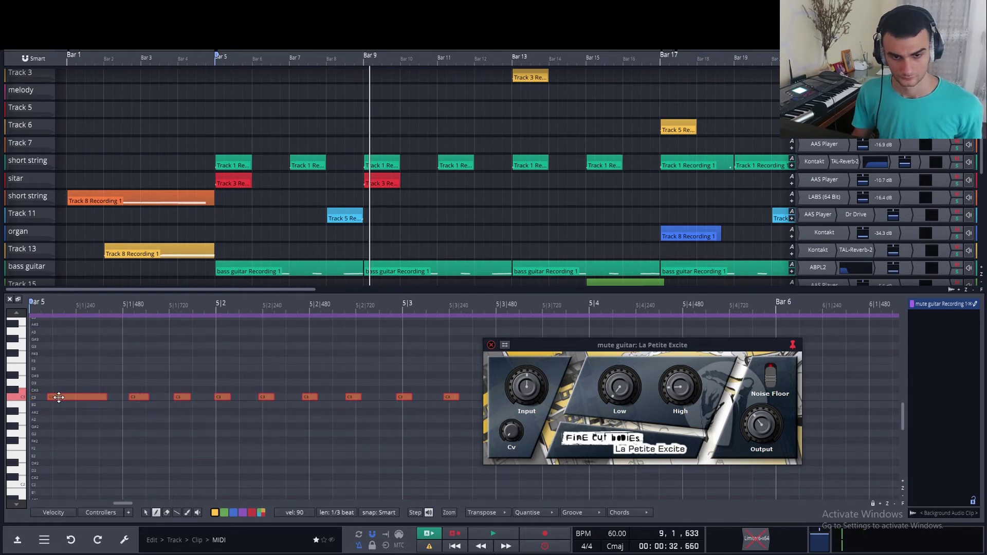
- Try quantising the recorded notes' start times to the nearest 1/6 beat and listen to the result from bar 5
left_click(523, 516)
mouse_move(591, 457)
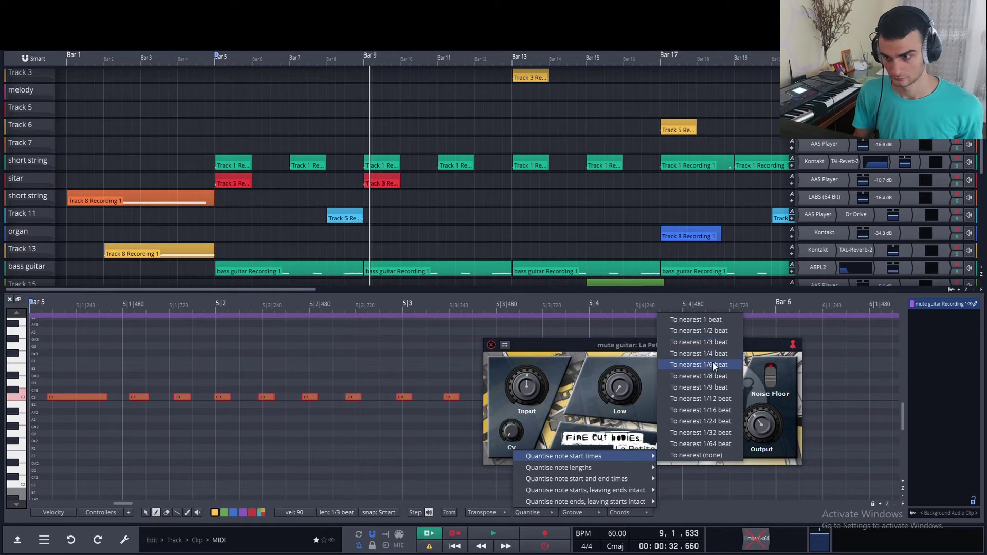
left_click(715, 365)
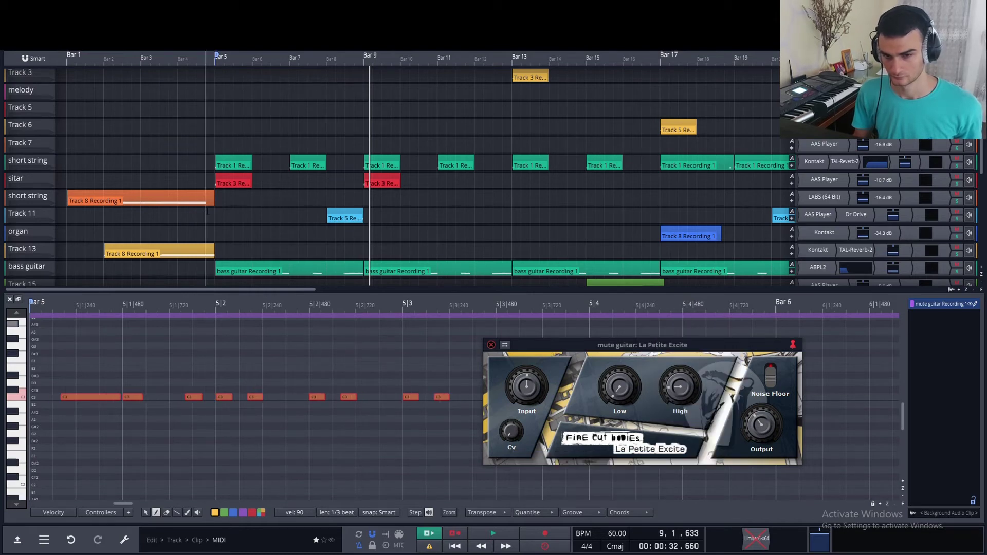
key("space")
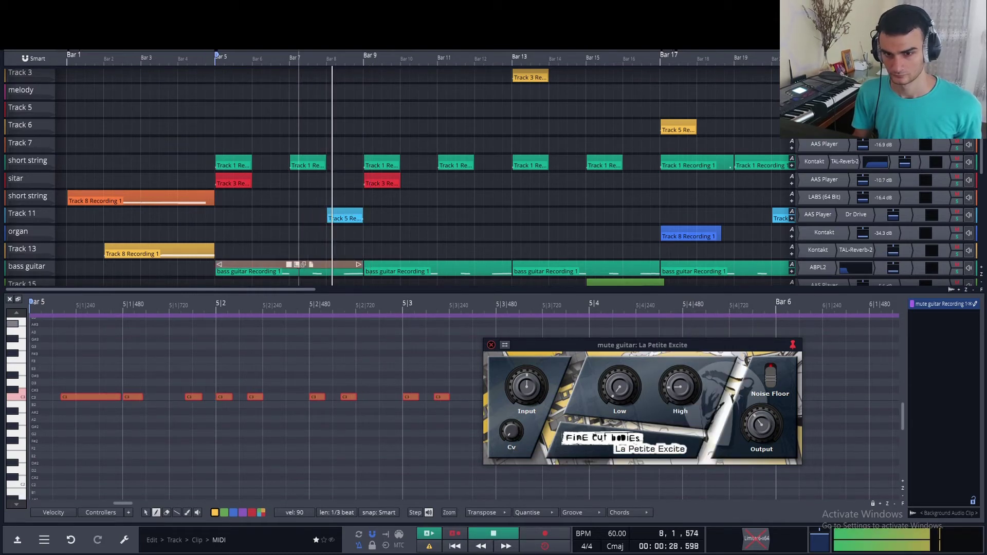
left_click(9, 300)
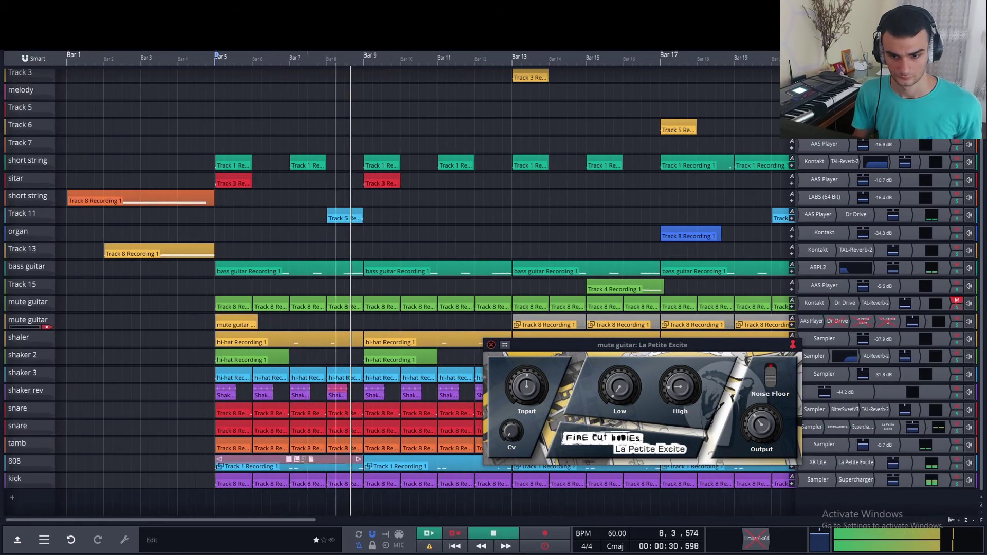
key("space")
key("space")
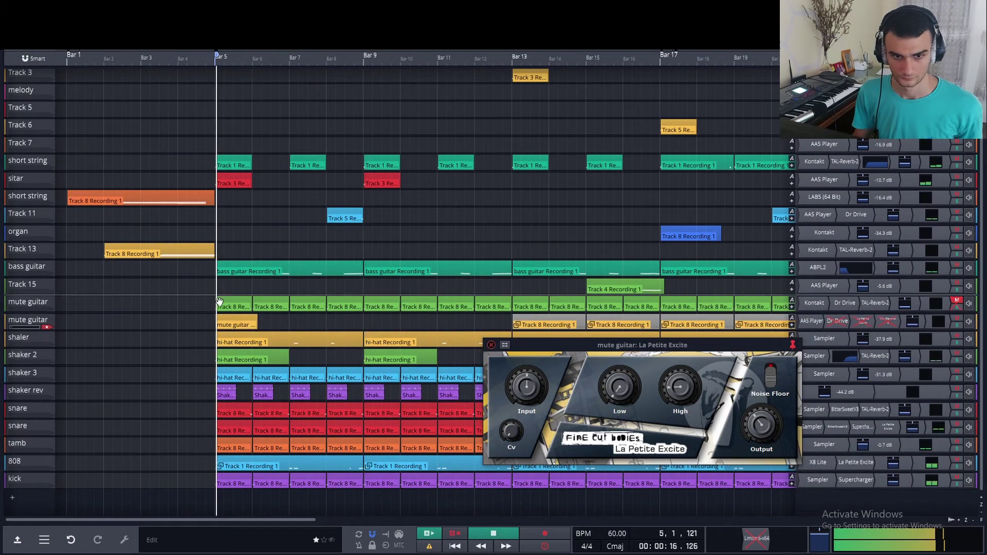
double_click(224, 317)
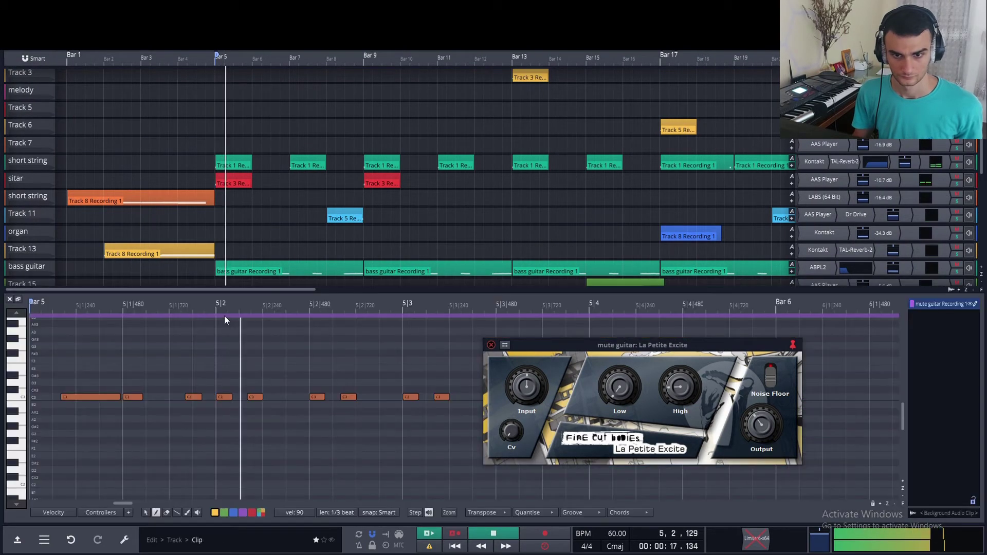
left_click(216, 237)
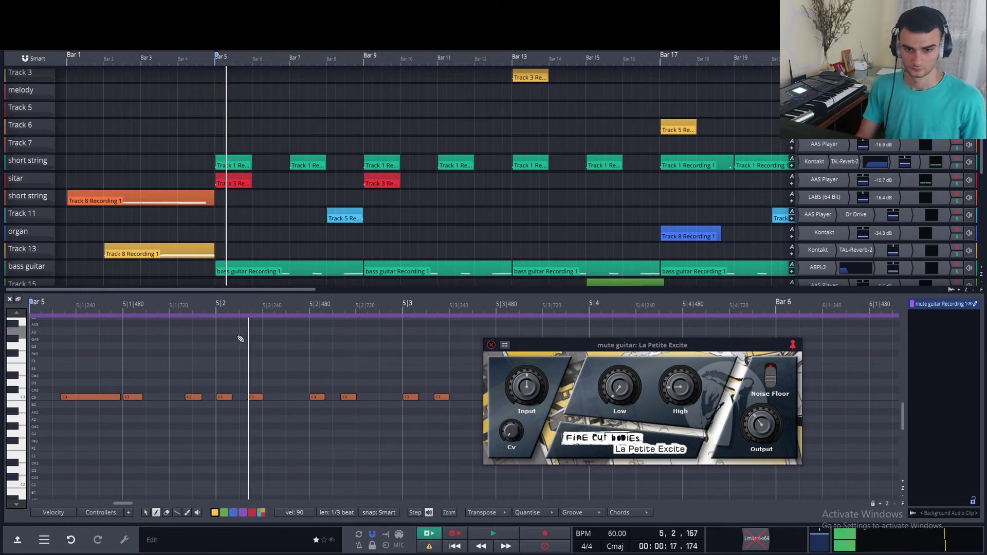
key("ctrl+z")
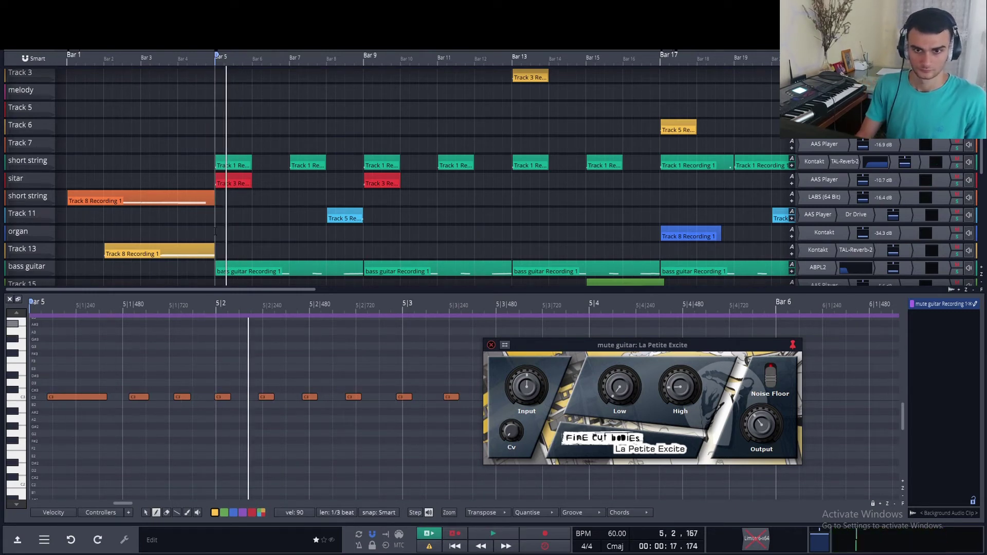
- Close the La Petite Excite window and listen to the unquantised mute guitar notes from bar 5
key("space")
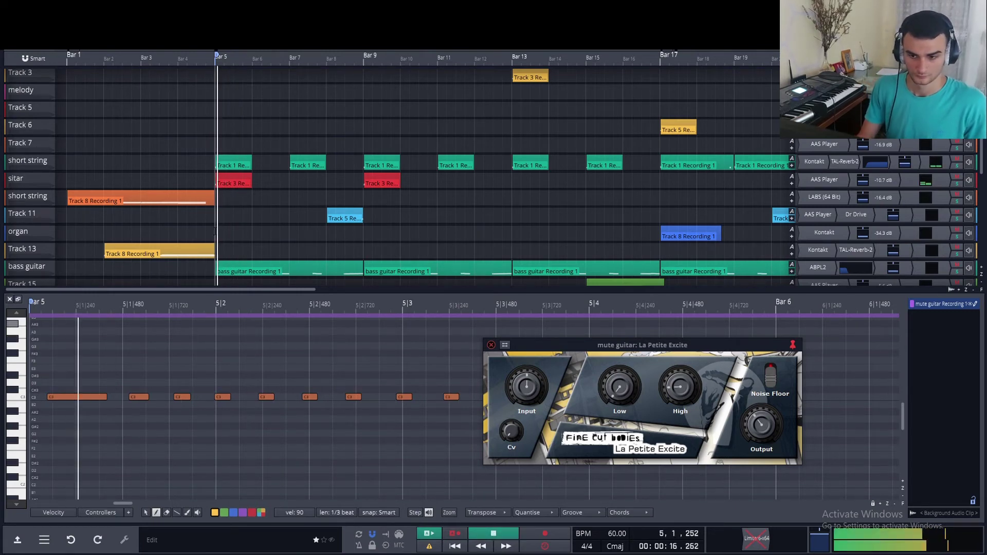
left_click(491, 345)
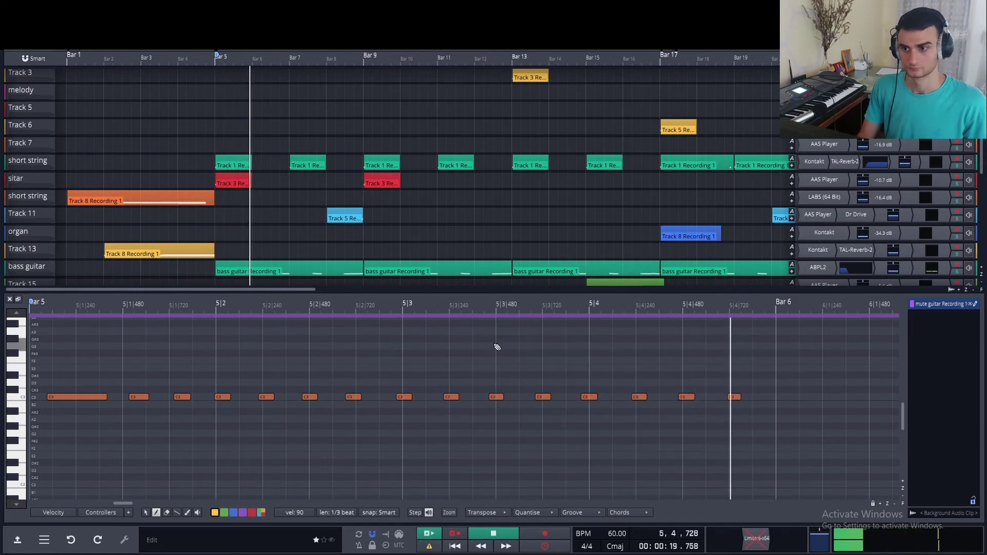
key("space")
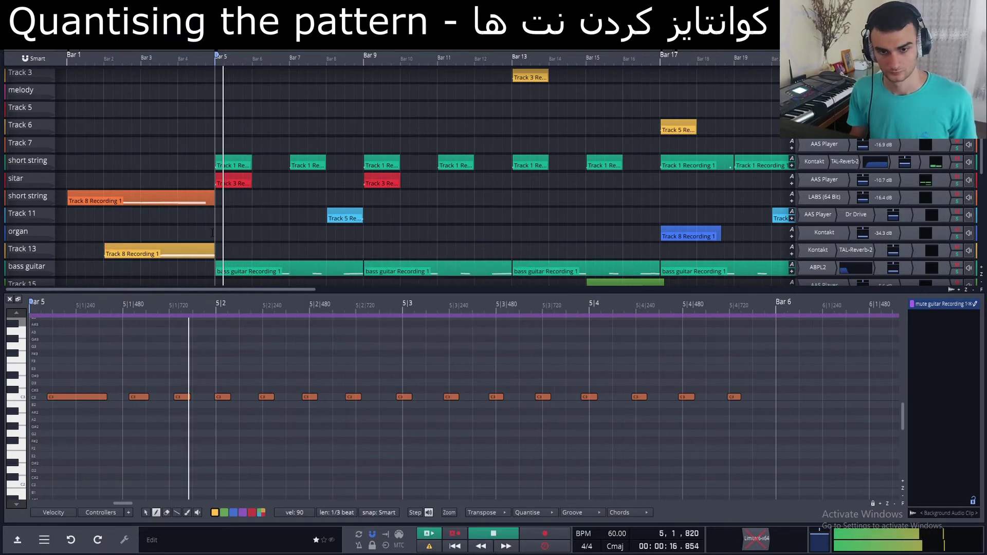
- Try changing the project's time signature to 6/4 and to 6/8
left_click(591, 549)
left_click(628, 521)
left_click(611, 399)
left_click(591, 547)
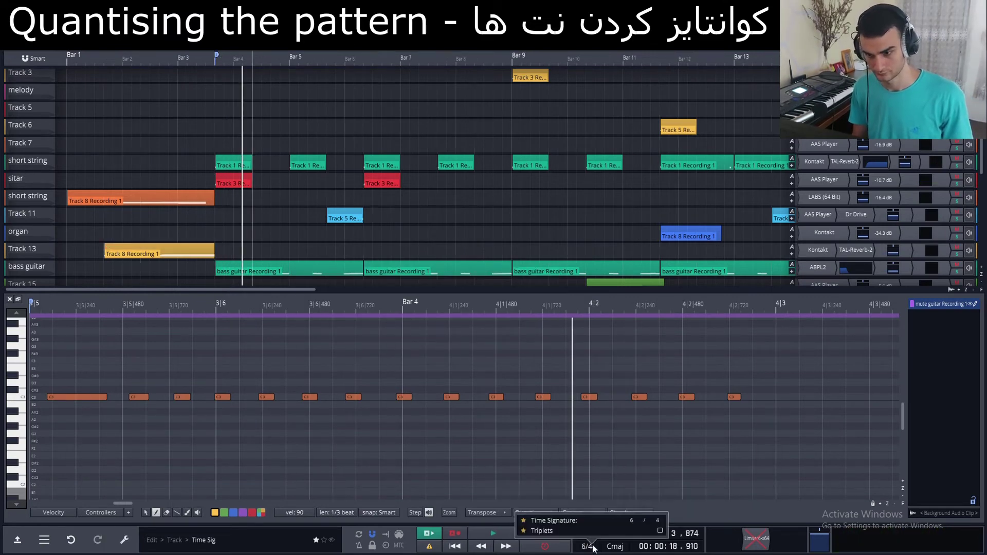
left_click(656, 521)
left_click(641, 500)
key("w")
- Enlarge the note editor, close it and play the arrangement in 6/8
mouse_move(161, 291)
left_mouse_down()
mouse_move(161, 357)
mouse_move(160, 264)
left_mouse_up()
left_click(9, 272)
left_click(503, 534)
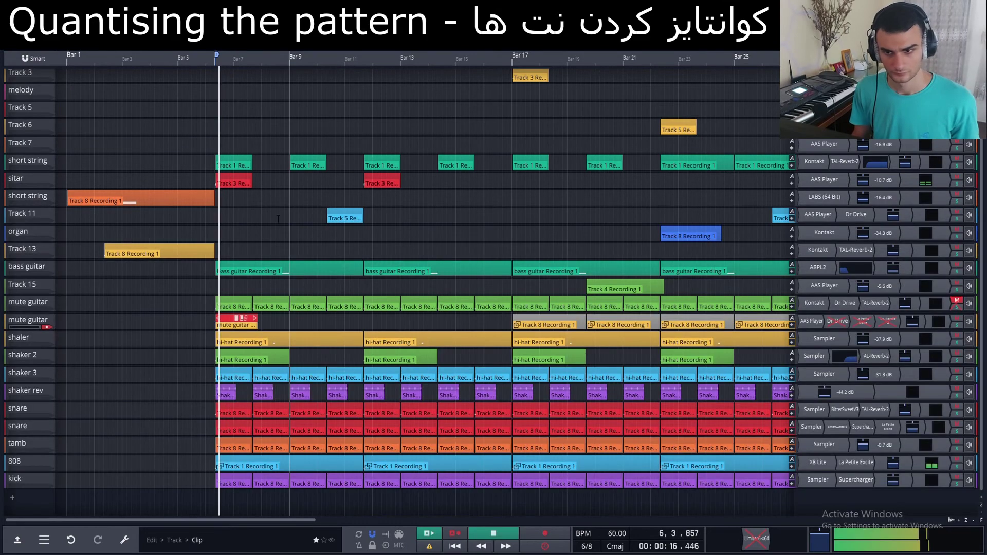
left_click(503, 533)
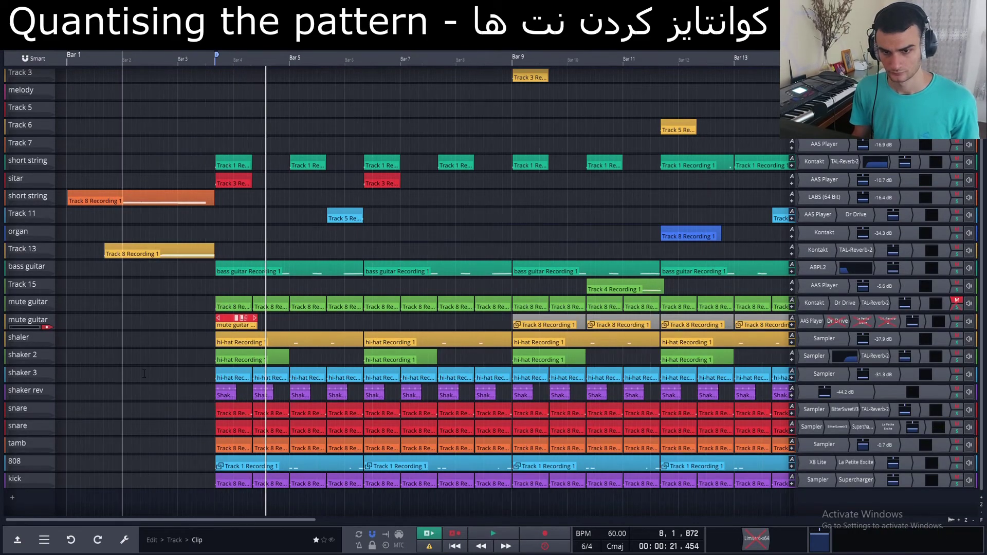
- Undo the time signature changes back to 4/4 and play the arrangement from bar 5
left_click(241, 253)
key("space")
left_click(178, 251)
left_click(71, 540)
left_click(218, 232)
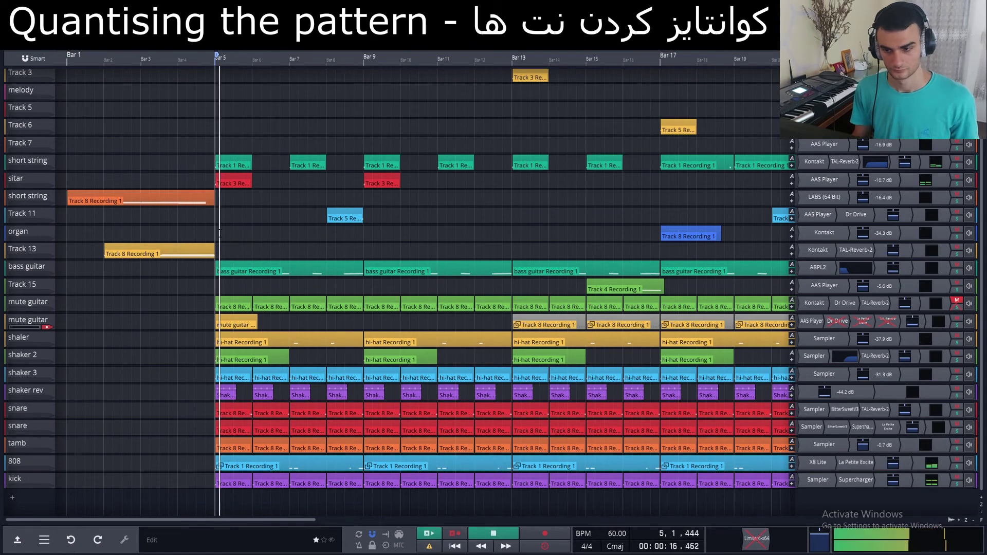
- Shift all notes of the new mute guitar clip earlier so the first begins exactly at bar 5, and play the clip
double_click(236, 324)
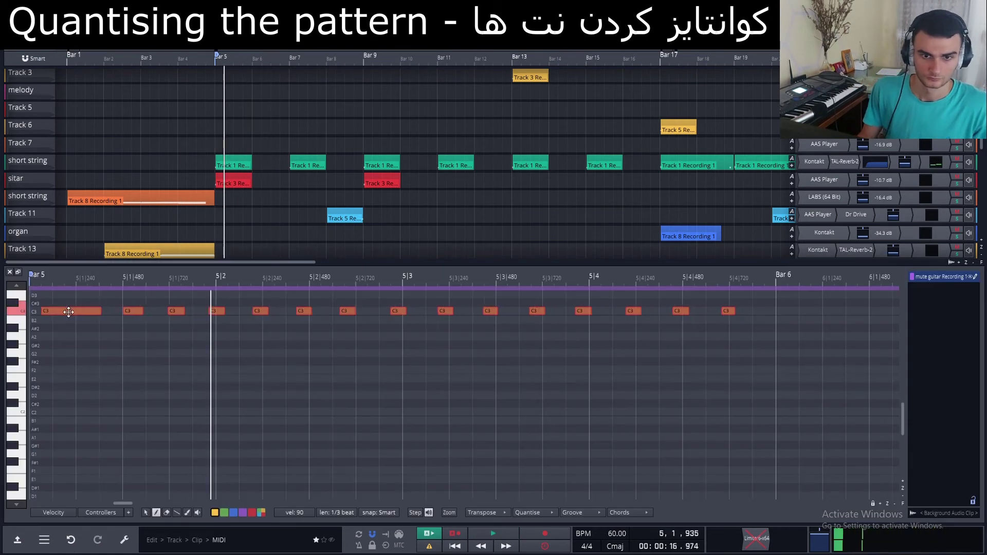
left_click_drag(68, 312, 57, 312)
key("space")
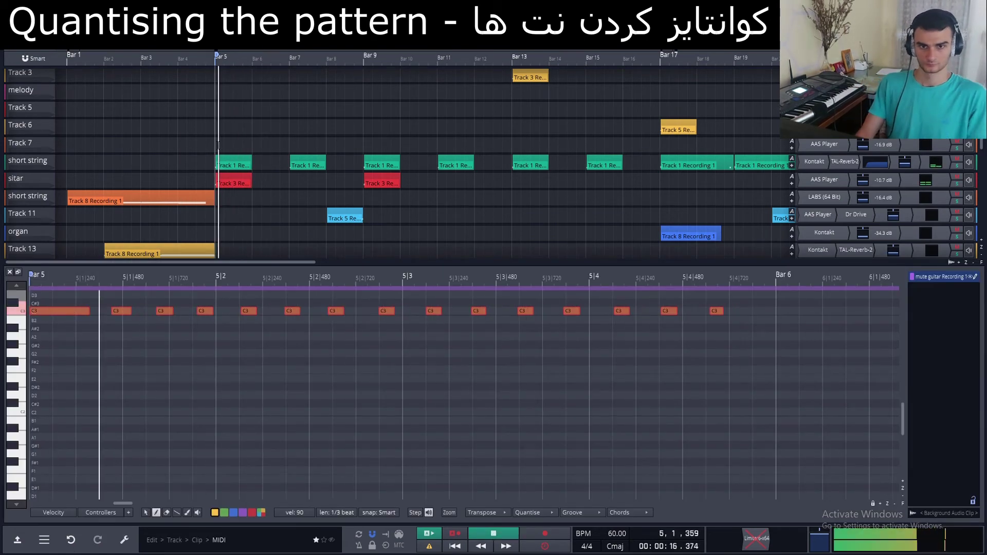
key("space")
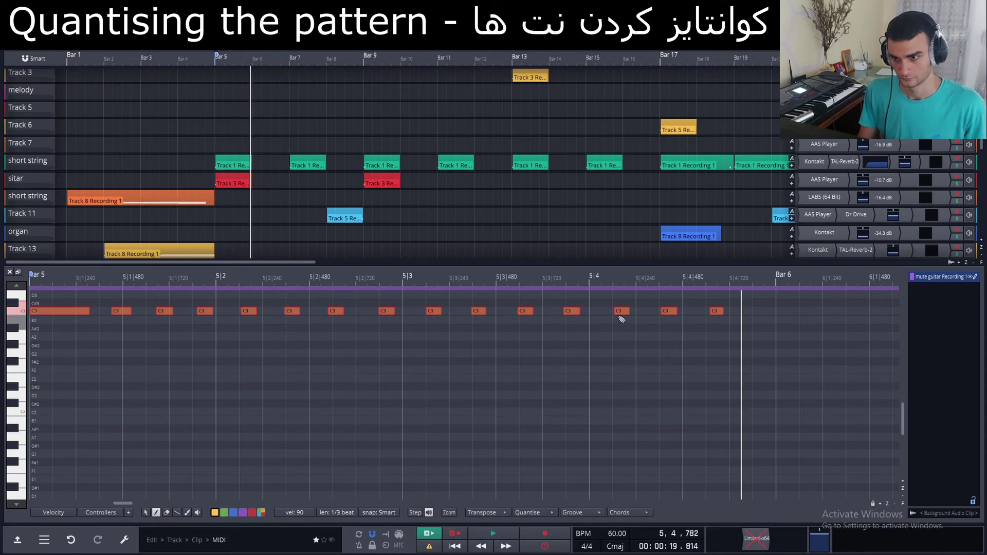
- Try quantising the start times of the notes from just before beat 3 to the end of bar 5
left_click_drag(383, 309, 722, 327)
left_click(534, 513)
mouse_move(591, 458)
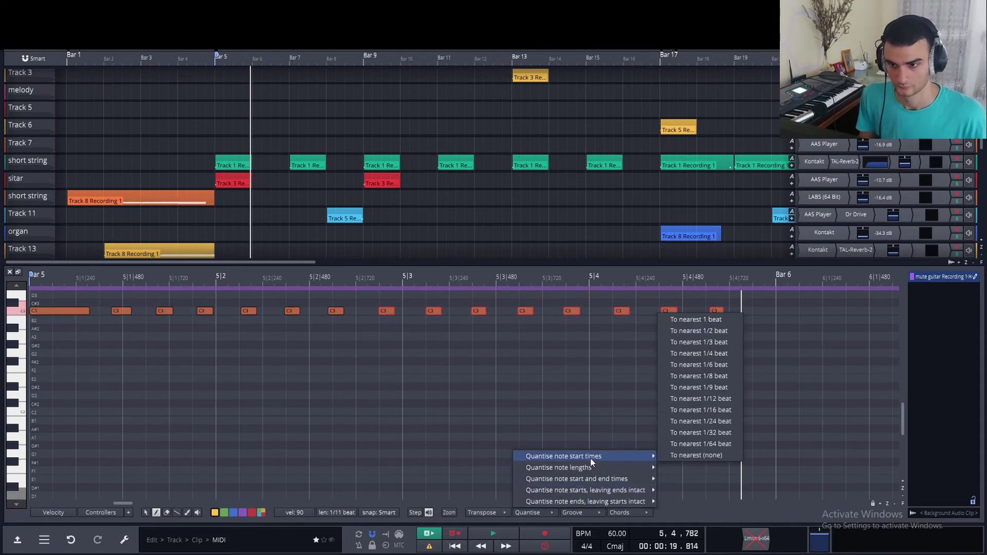
left_click(694, 332)
left_click(527, 512)
left_click(702, 428)
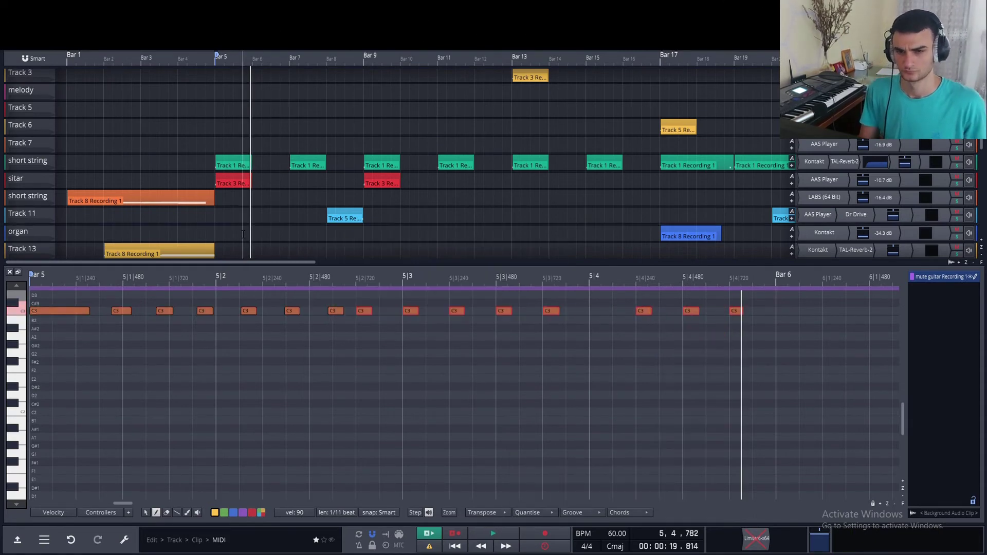
key("ctrl+z")
- Nudge individual mute guitar notes in bar 5 toward even quarter-beat spacing while playing the pattern back
key("space")
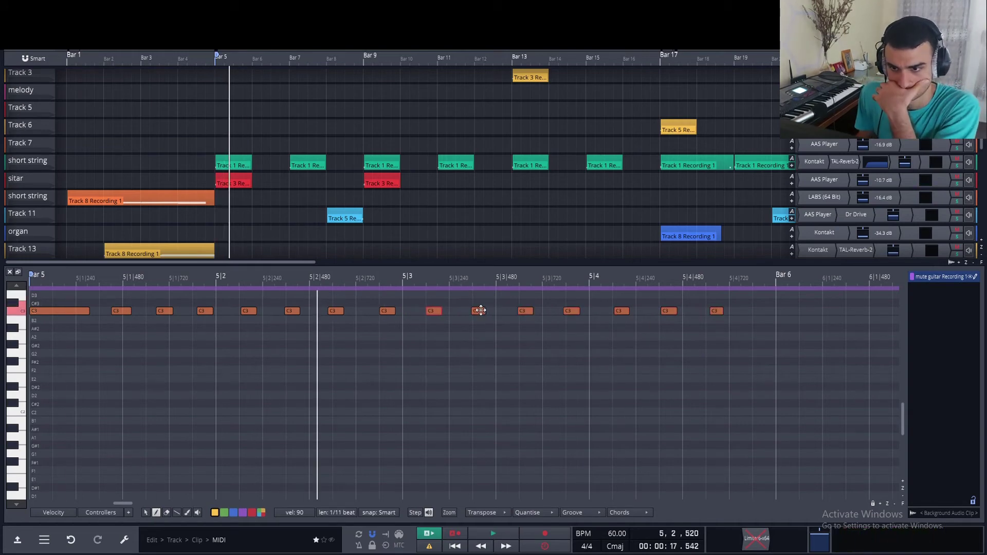
key("space")
key("space")
key("space")
key("space")
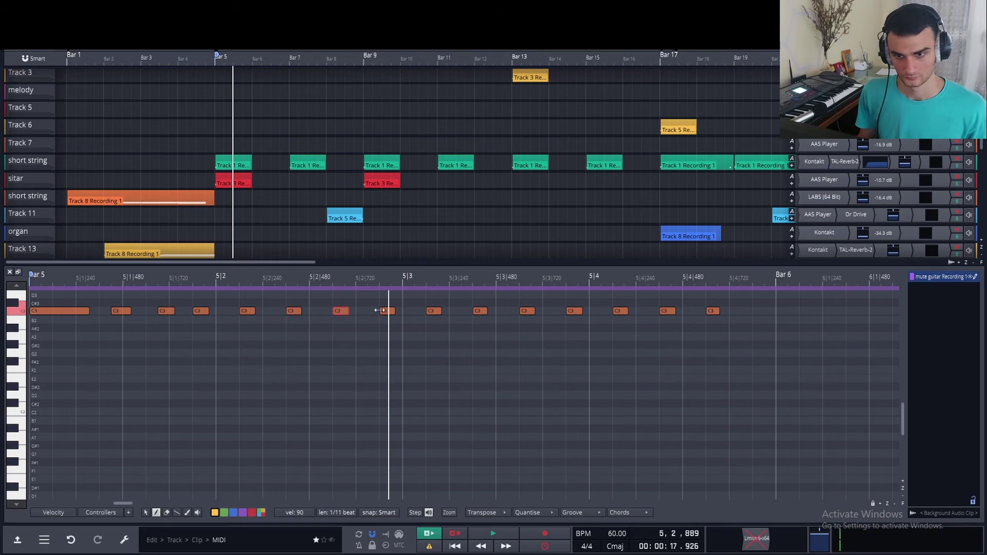
left_click(215, 238)
key("space")
key("space")
- Shift the notes between beats 2 and 3 of bar 5 slightly later for even spacing, and listen from bar 5
left_click_drag(201, 311, 399, 311)
left_click(217, 238)
key("space")
key("space")
key("space")
key("space")
left_click(217, 238)
key("space")
key("space")
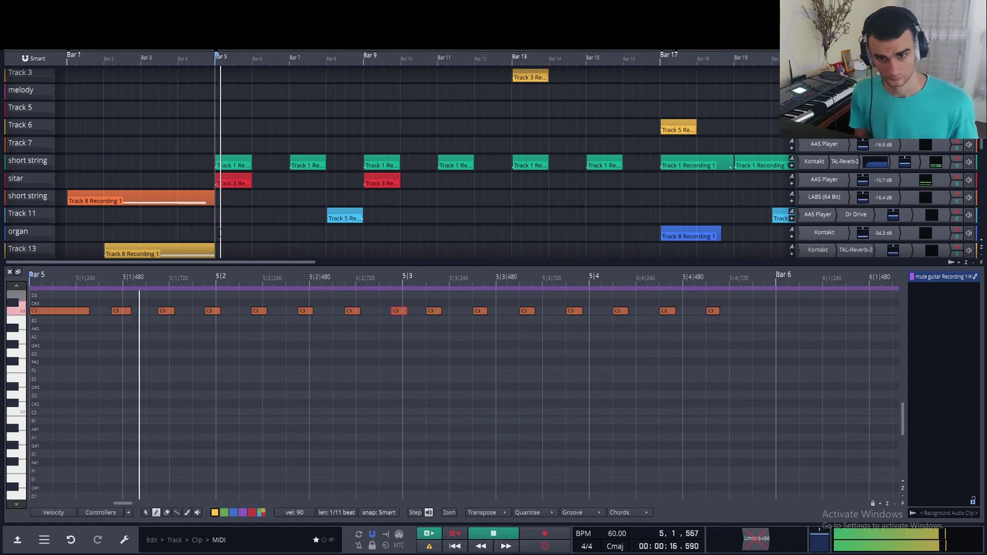
- Shift the remaining notes after beat 3 of bar 5 slightly later to continue the even spacing, and play the pattern
left_click(433, 310)
key("space")
key("space")
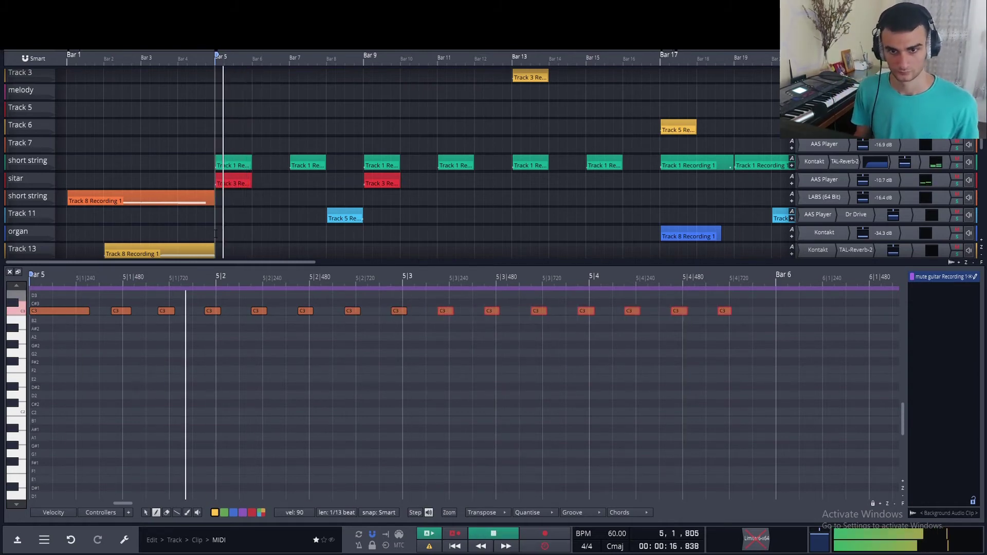
key("space")
- Lower the second-to-last note of the mute guitar pattern from C3 to B2 and listen to the pattern from bar 5
scroll(684, 329, "up", 1)
left_click(678, 335)
left_click_drag(679, 336, 679, 343)
key("space")
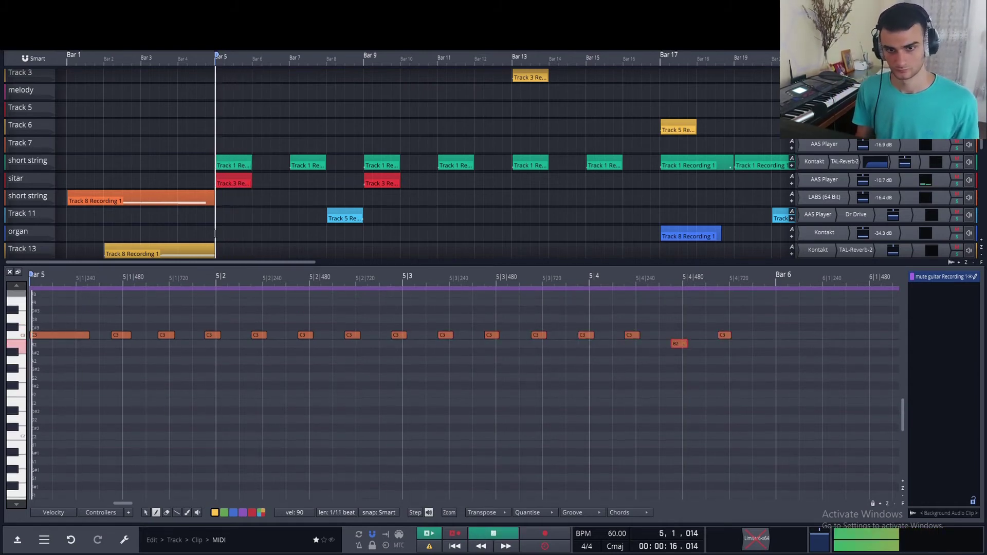
scroll(313, 357, "down", 2)
key("space")
- Set the project tempo to 75 BPM and play the arrangement from bar 5
left_click(618, 535)
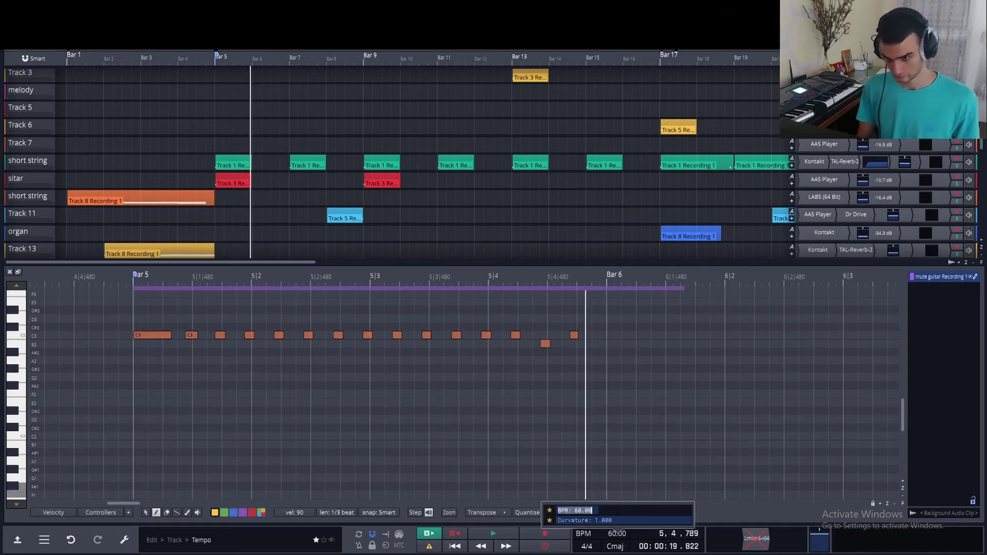
type("75")
key("Return")
key("space")
left_click_drag(149, 504, 132, 505)
left_click(189, 234)
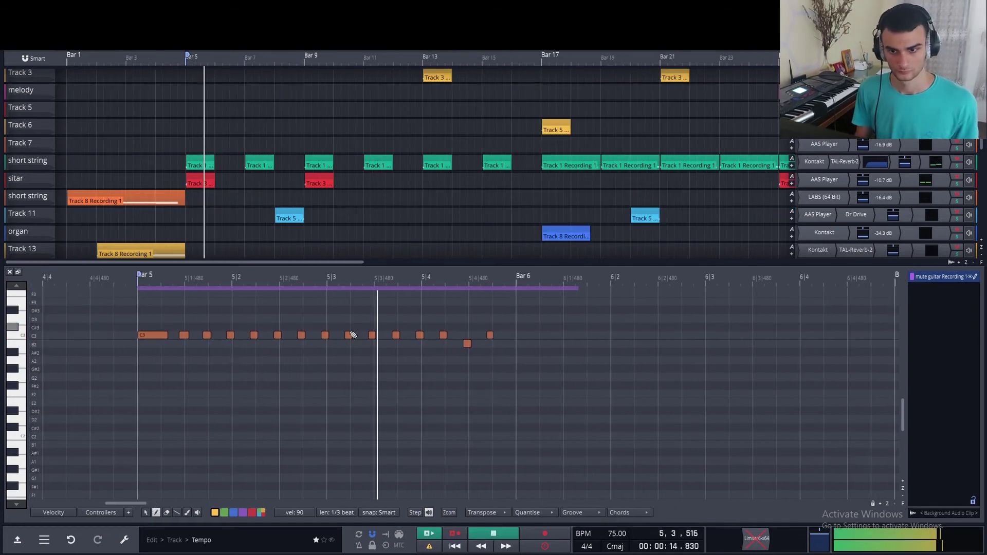
- Try the project tempo at 80 BPM and 90 BPM while playing the arrangement from bar 5
key("space")
left_click(615, 535)
type("80")
key("Return")
key("space")
left_click(612, 535)
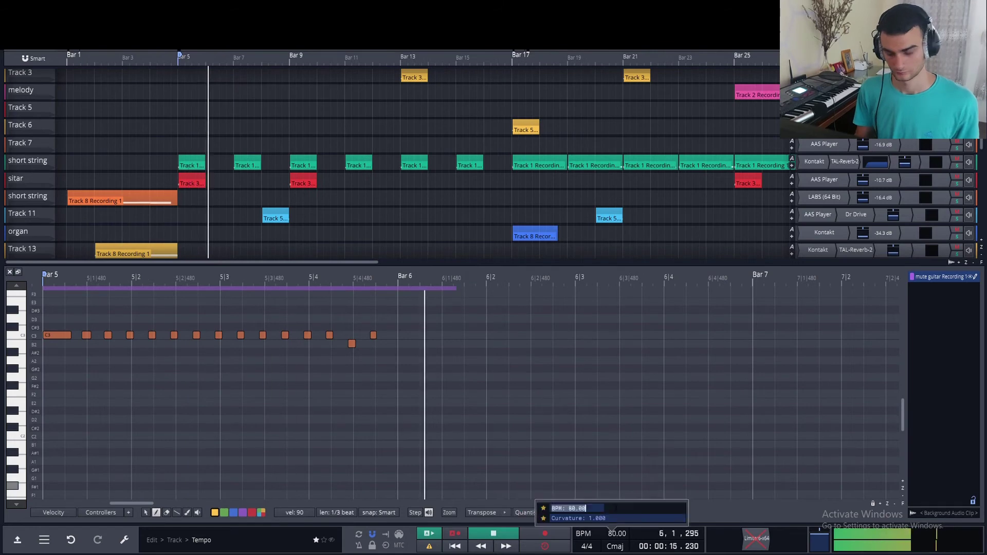
left_click(617, 533)
type("90")
key("Return")
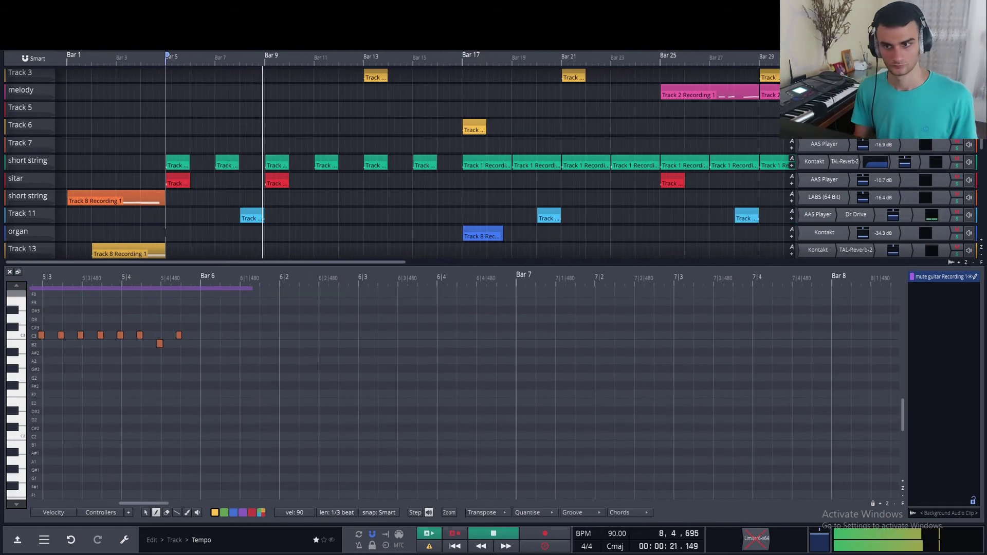
- Set the project tempo to 95 BPM
left_click(617, 533)
type("95")
key("Return")
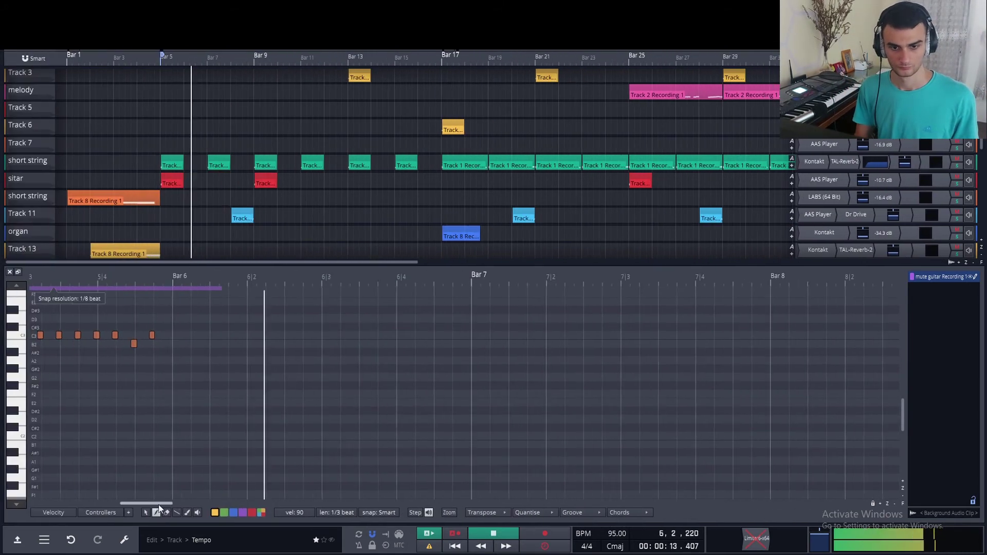
- Extend the mute guitar clip to two bars with the bar 5 pattern repeated in bar 6, and play its notes in the docked piano roll
left_click(166, 335)
key("space")
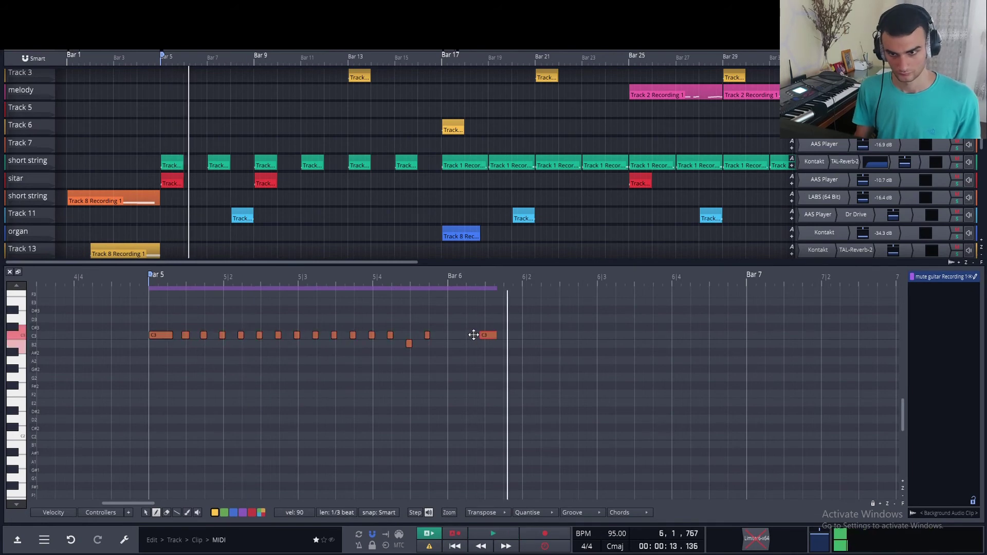
left_click(18, 272)
left_click(692, 178)
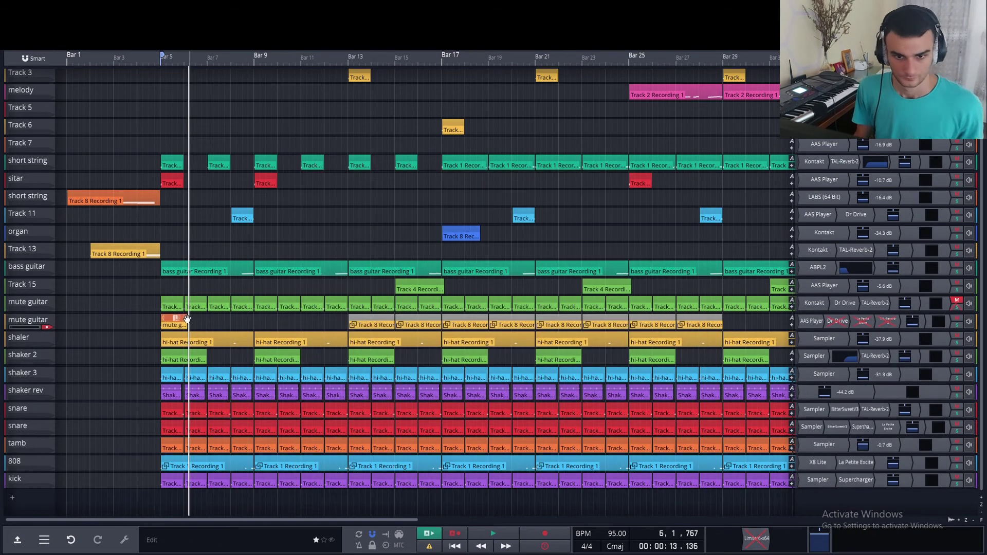
left_click_drag(187, 319, 207, 319)
double_click(178, 318)
left_click(161, 142)
key("space")
left_click_drag(307, 181, 294, 219)
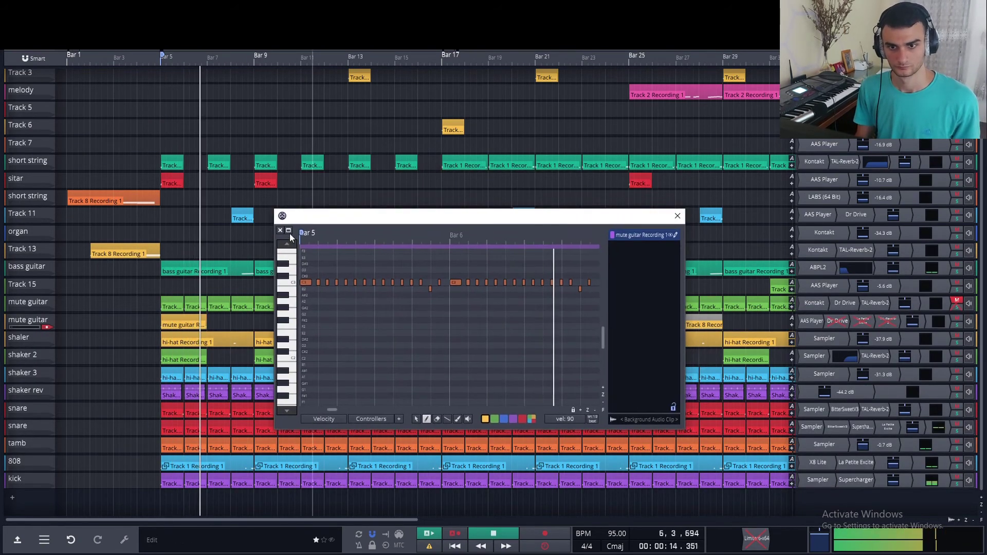
left_click(288, 230)
key("space")
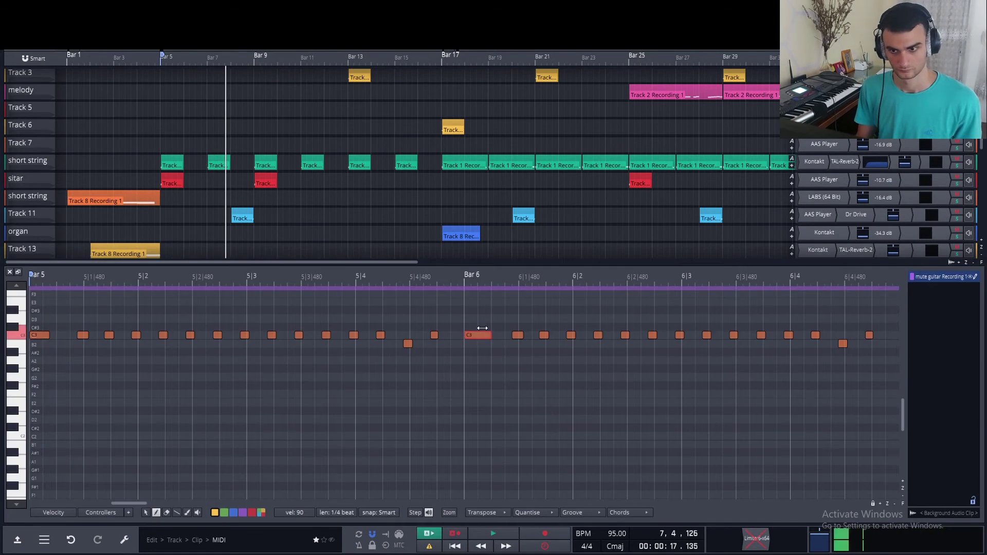
- Delete the long C3 notes at the start of bars 5 and 6 and listen to the pattern
key("space")
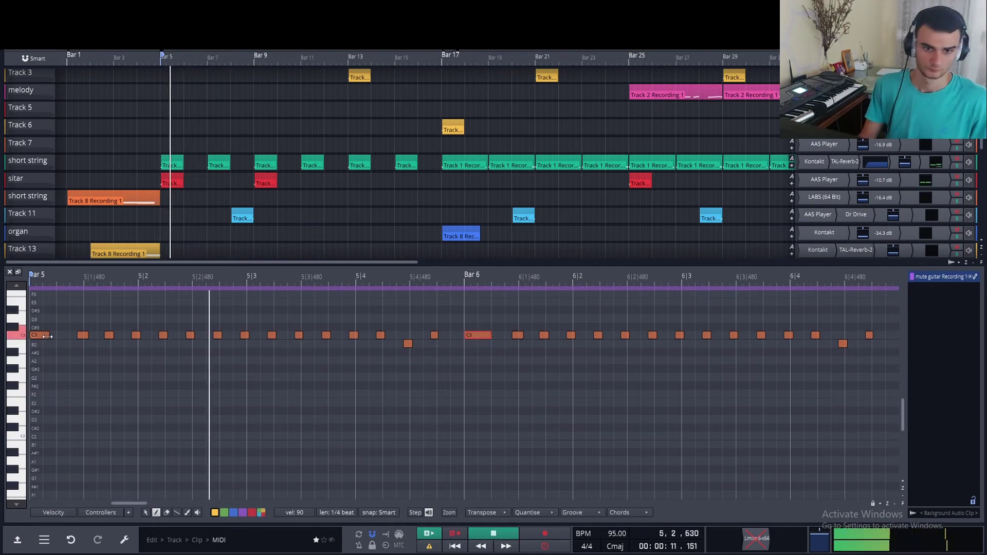
key("space")
key("Delete")
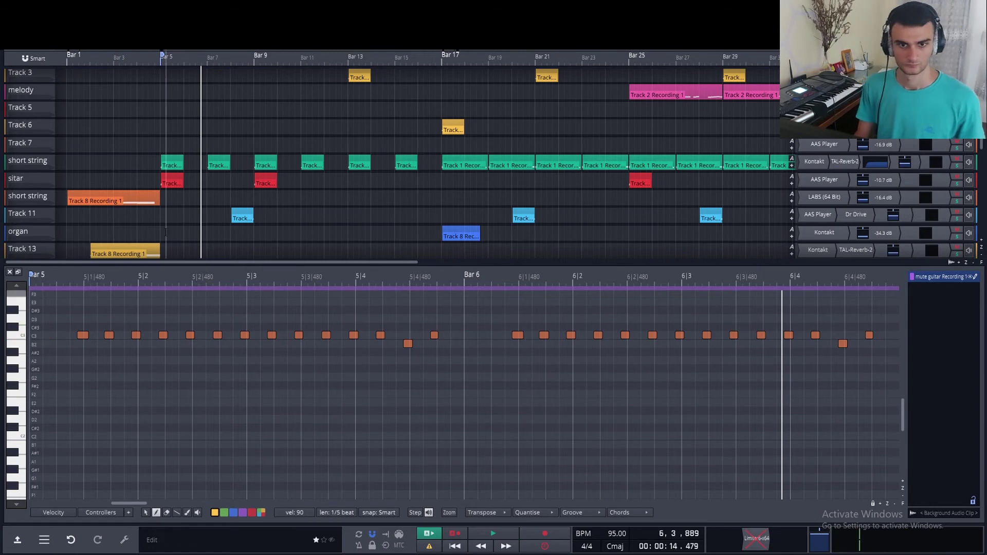
key("space")
key("space")
- Try two short C3 notes at the start of bar 6 and play the transition from bar 5
left_click(518, 335)
left_click(470, 335)
left_click(356, 277)
key("space")
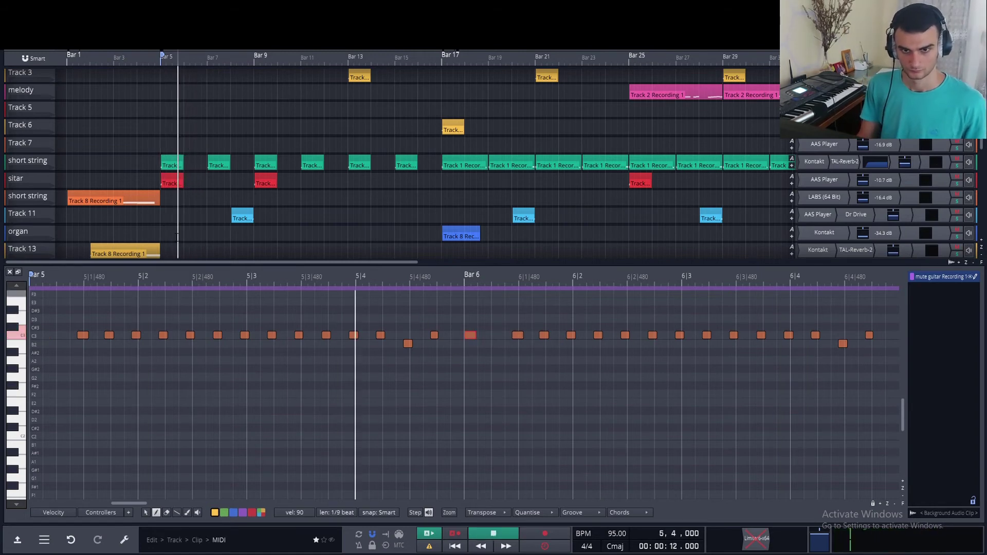
key("space")
left_click(497, 334)
key("space")
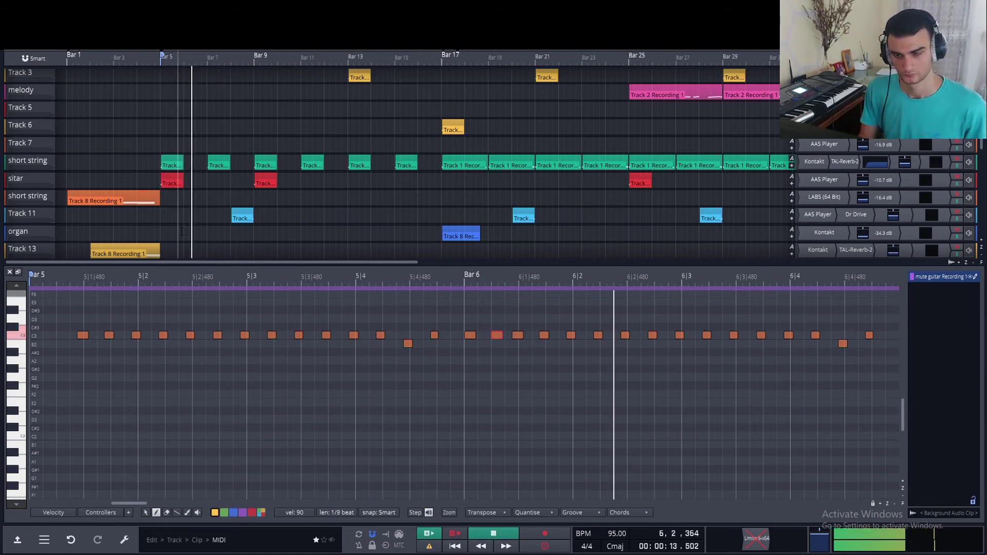
- Delete the added C3 notes from the start of bar 6 and the last C3 note of bar 5, listening from bar 5
key("Delete")
key("space")
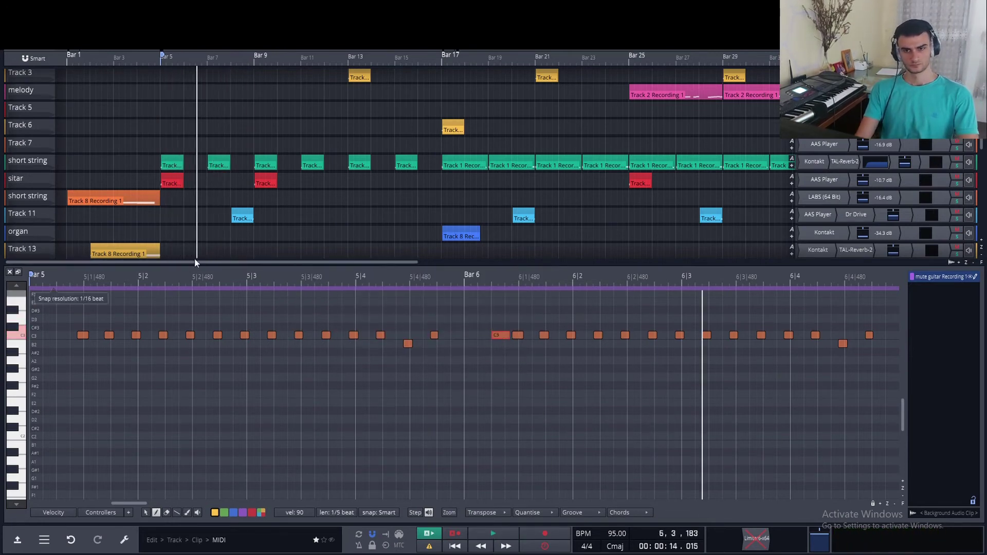
key("space")
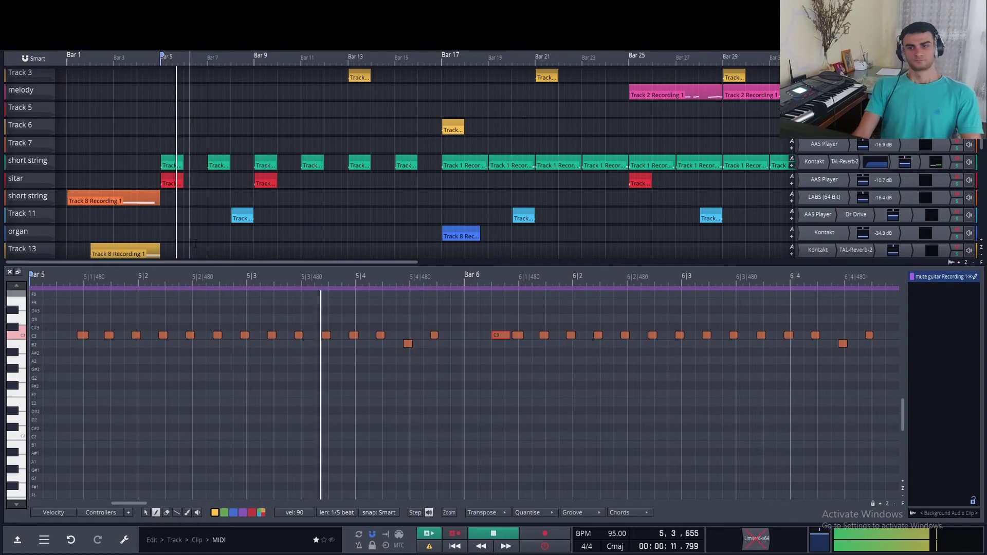
left_click(162, 232)
key("space")
left_click(501, 335)
key("Delete")
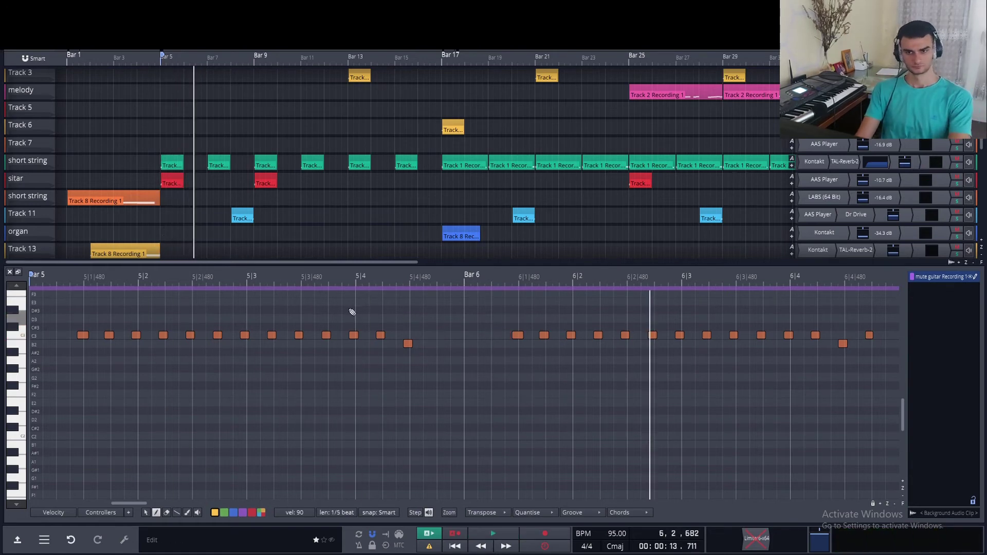
- Add a short C3 note at the start of bar 5 and play the two-bar pattern
left_click(168, 243)
key("space")
key("space")
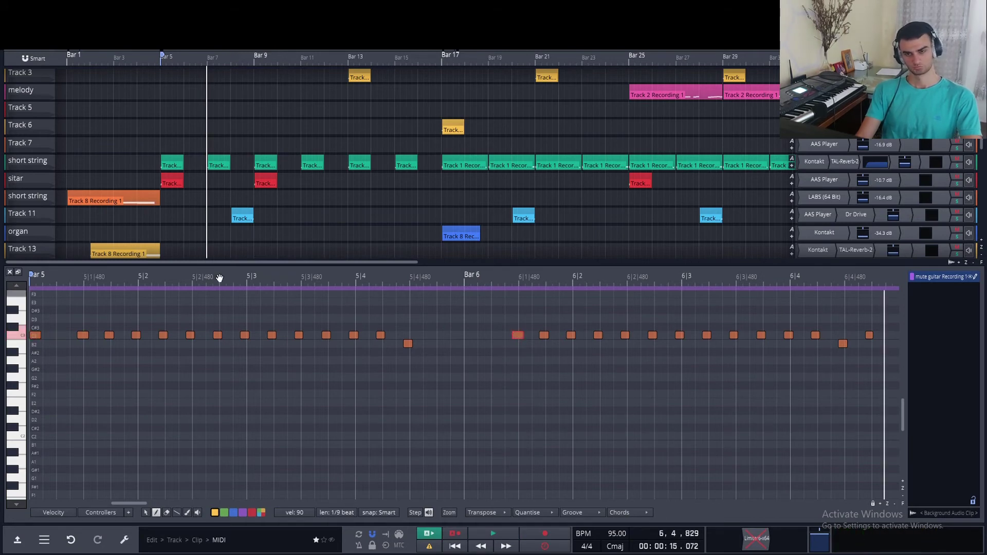
left_click(37, 278)
key("space")
key("space")
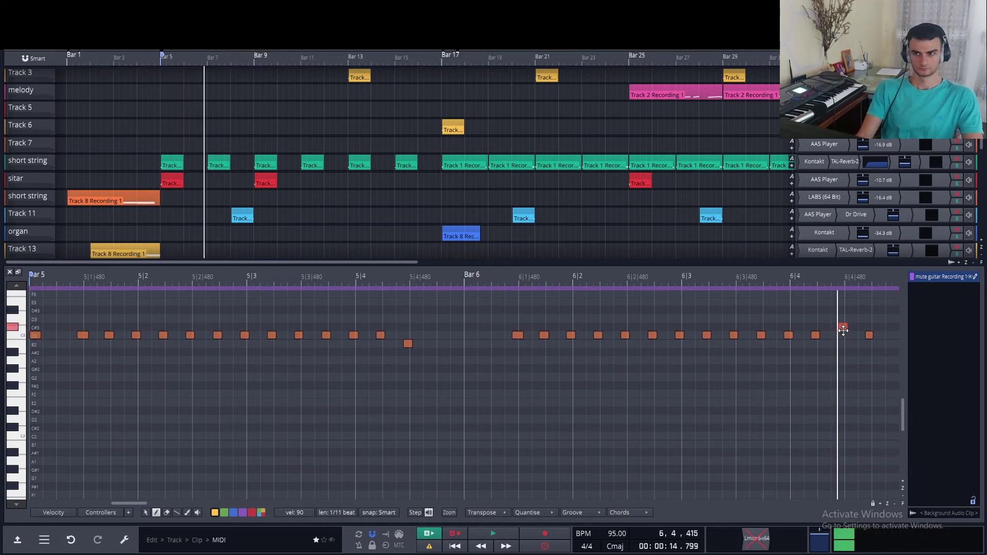
- Replace the second-to-last note of bar 6 with a short D#3 note and play from bar 5
left_click(198, 237)
key("space")
key("space")
key("Delete")
left_click(841, 309)
left_click(161, 236)
key("space")
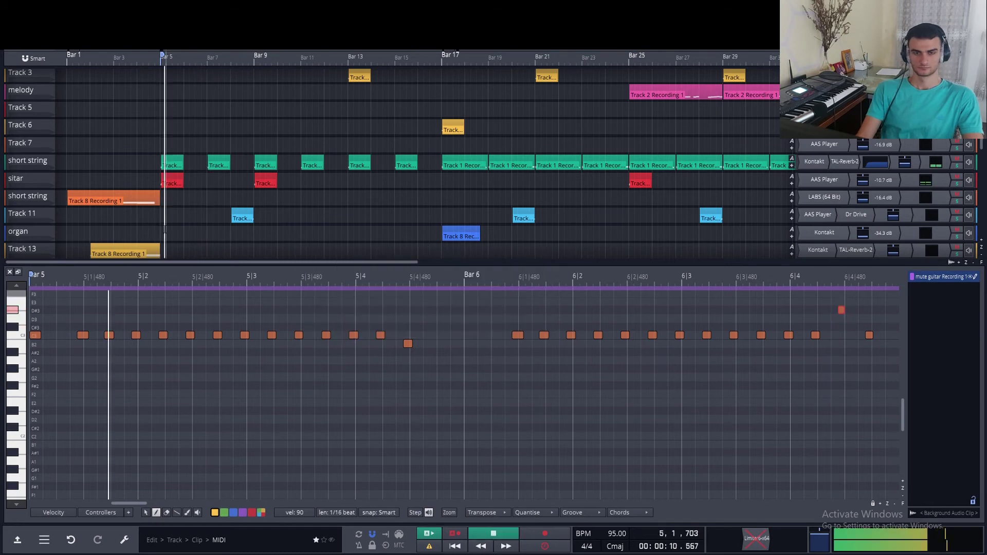
- Close the piano roll and delete the old mute guitar clips between bar 13 and bar 29
left_click(1, 272)
left_click(182, 272)
left_click(9, 272)
left_click(397, 266)
left_click(700, 321)
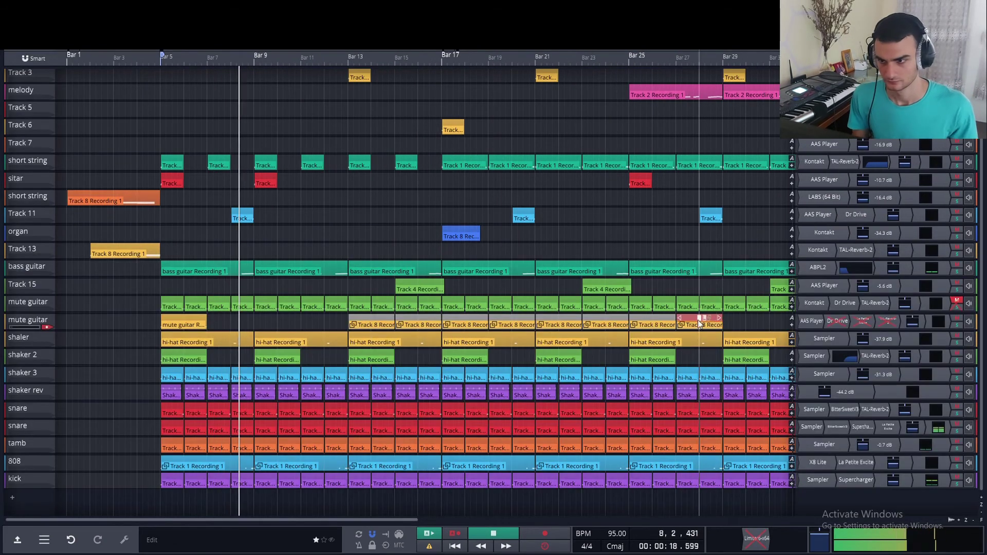
key("Delete")
left_click_drag(337, 322, 683, 323)
key("Delete")
- Repeat the two-bar mute guitar clip up to bar 29 and audition the track soloed from bar 5
left_click(957, 325)
left_click(187, 318)
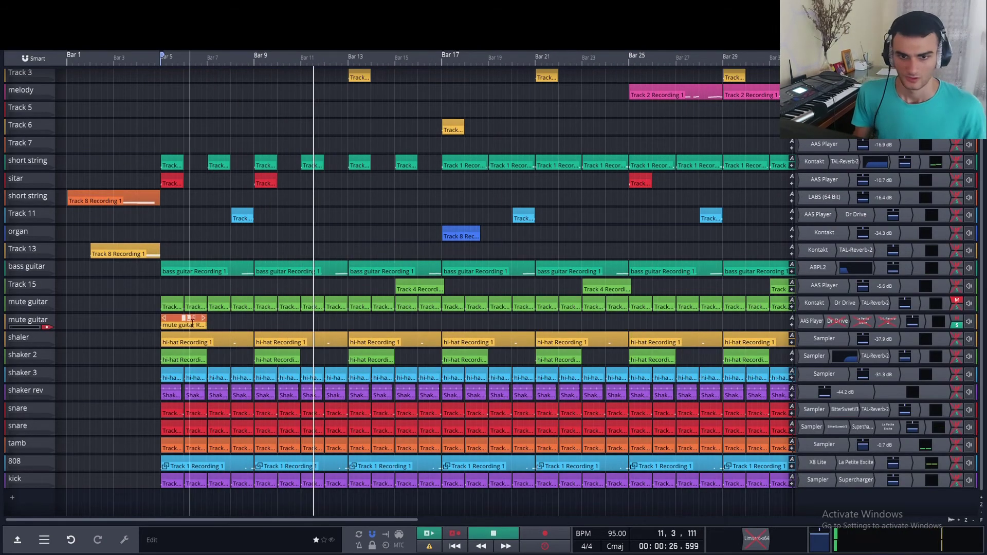
left_click(193, 317)
left_click_drag(253, 318, 547, 315)
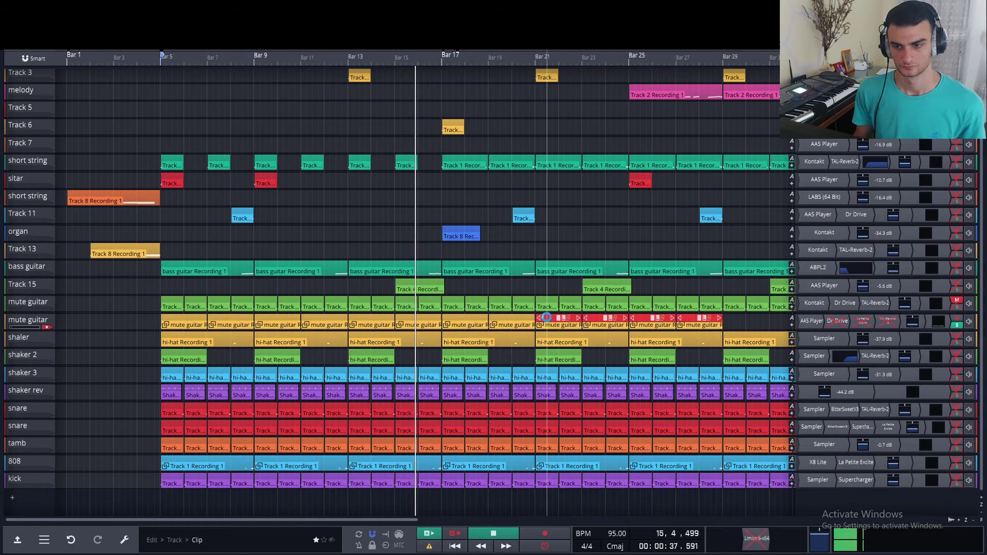
left_click(158, 290)
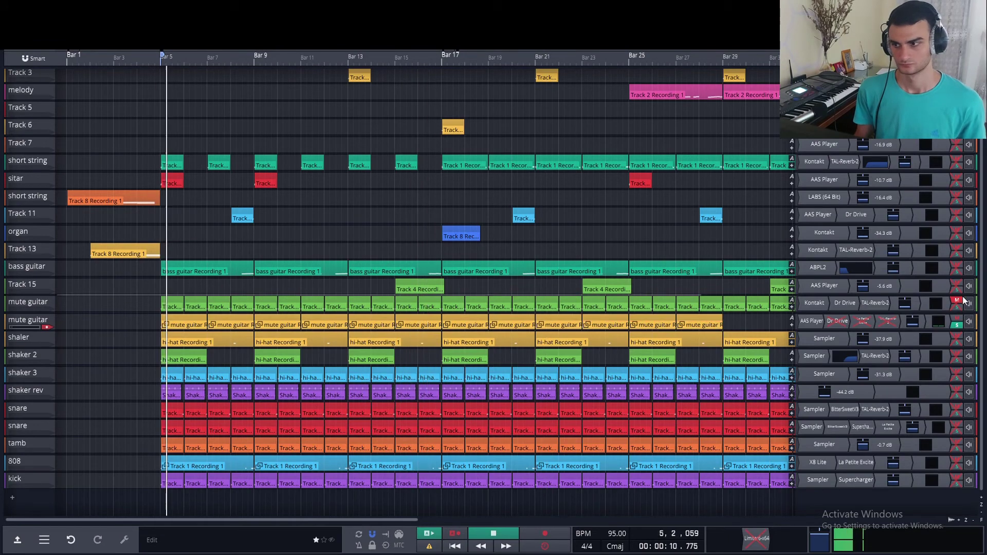
left_click(957, 323)
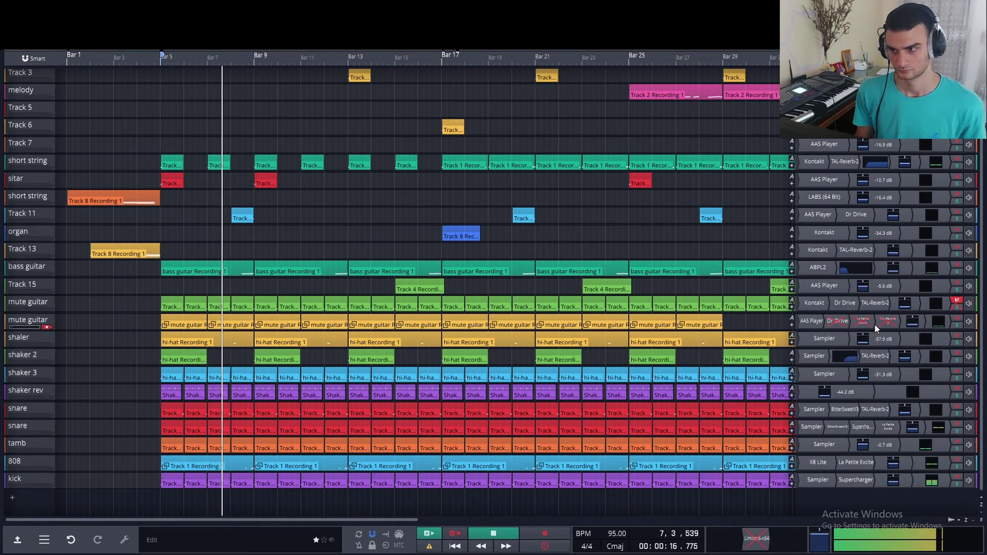
- Enable La Petite Excite on the new mute guitar track and open it to check its Low setting
right_click(860, 324)
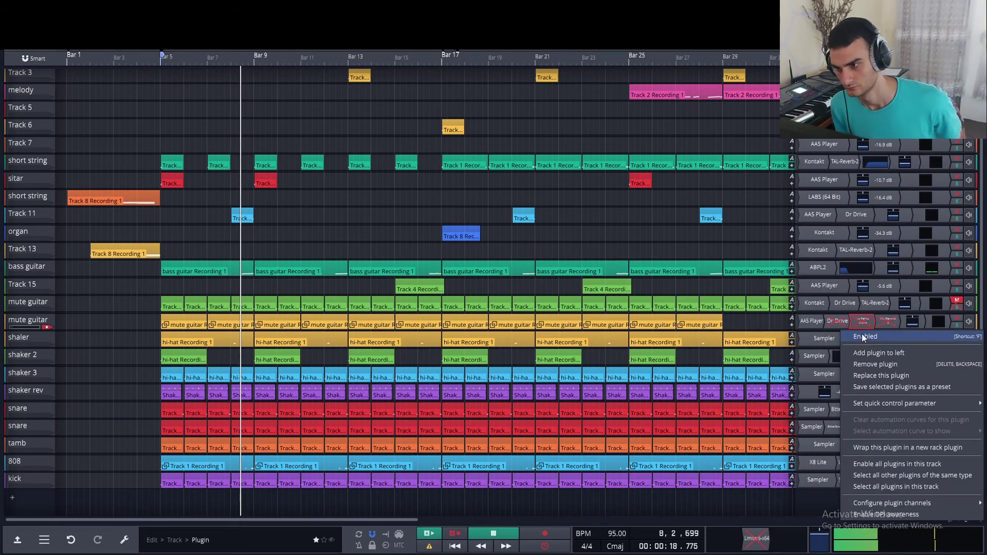
left_click(862, 336)
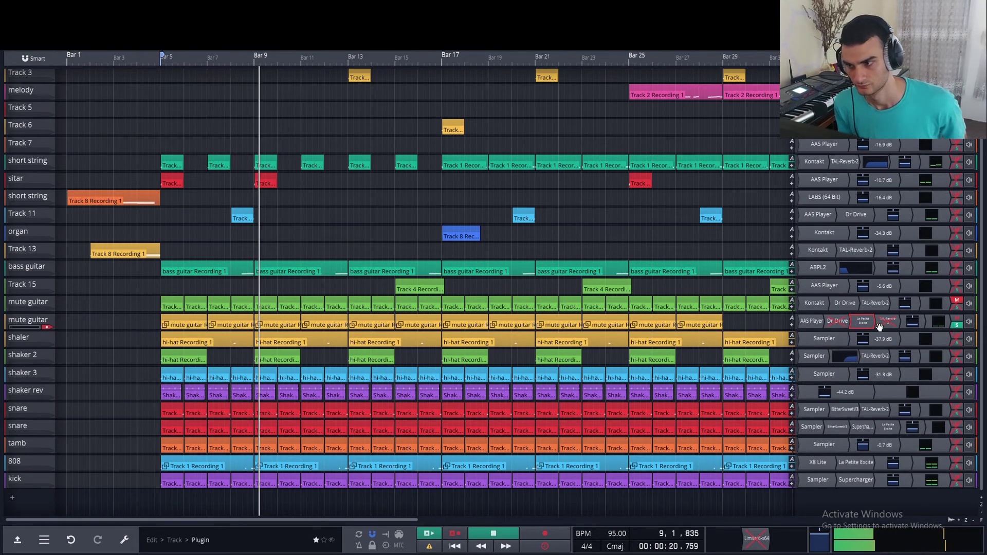
double_click(865, 321)
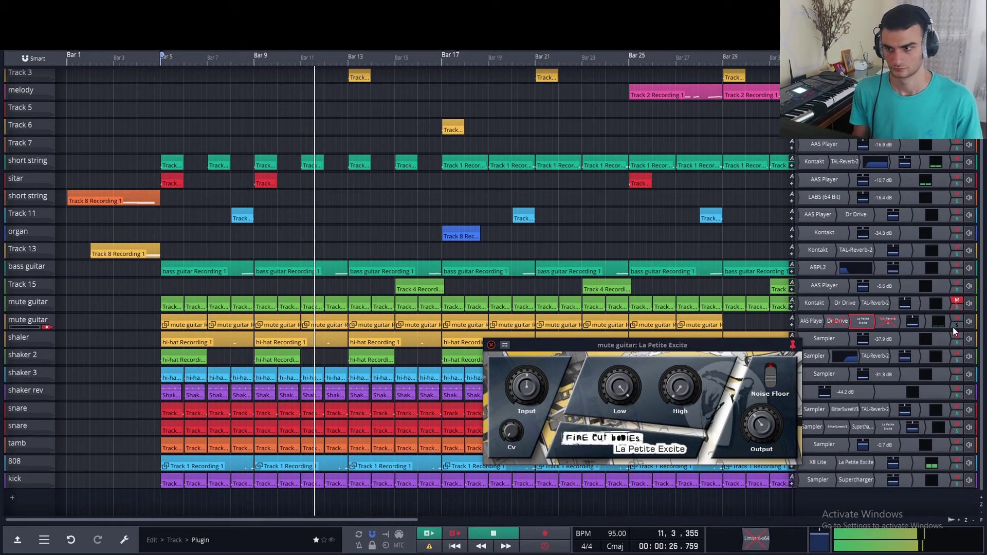
mouse_move(624, 400)
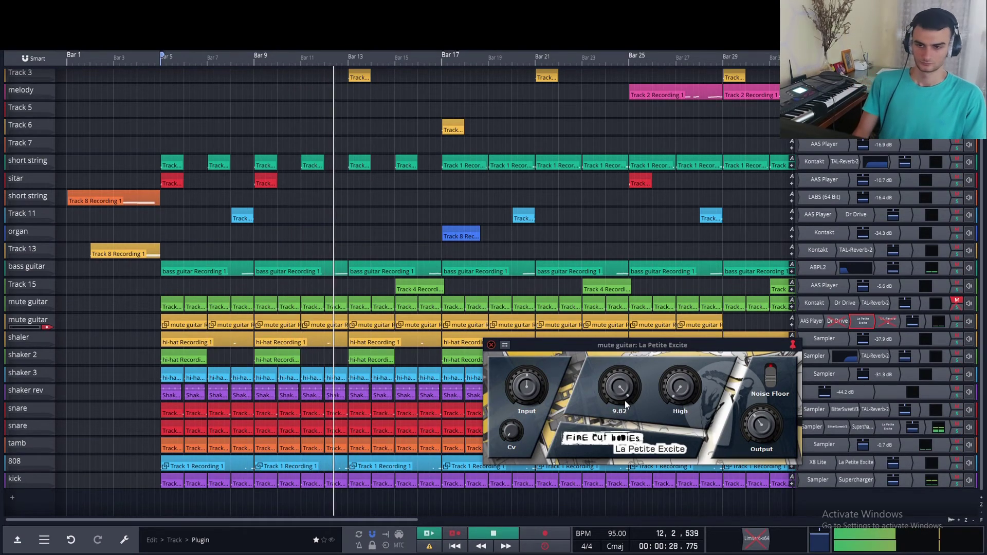
- Bypass La Petite Excite on the new mute guitar track and remove it from the plugin chain
right_click(861, 322)
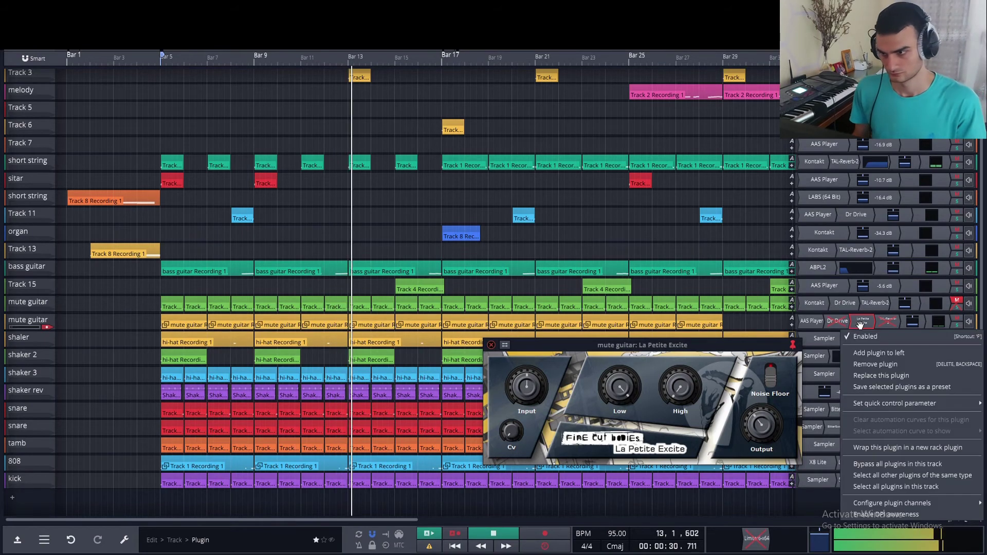
left_click(867, 338)
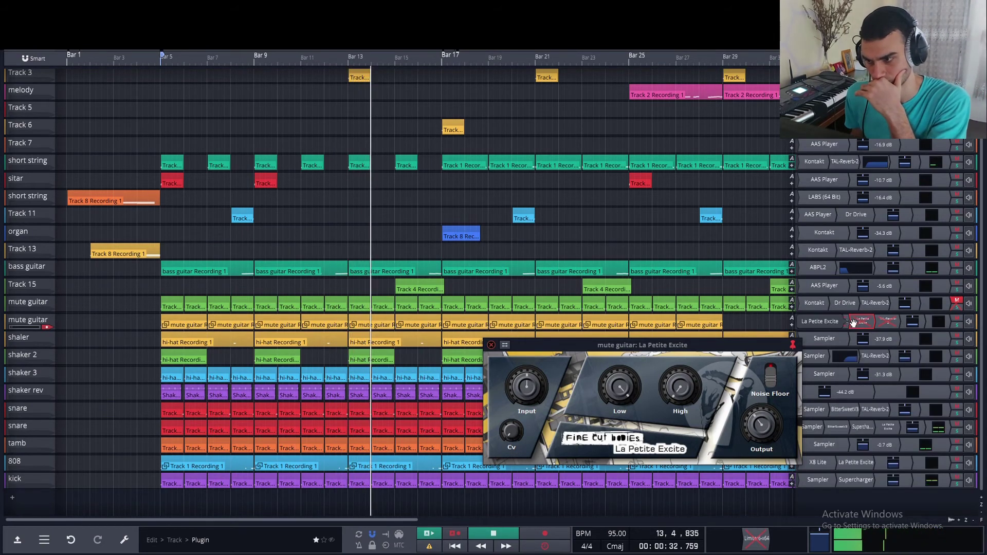
right_click(857, 324)
left_click(862, 363)
- Enable the Dr Drive plugin on the new mute guitar track and open its settings window clear of the clips
right_click(840, 323)
left_click(847, 337)
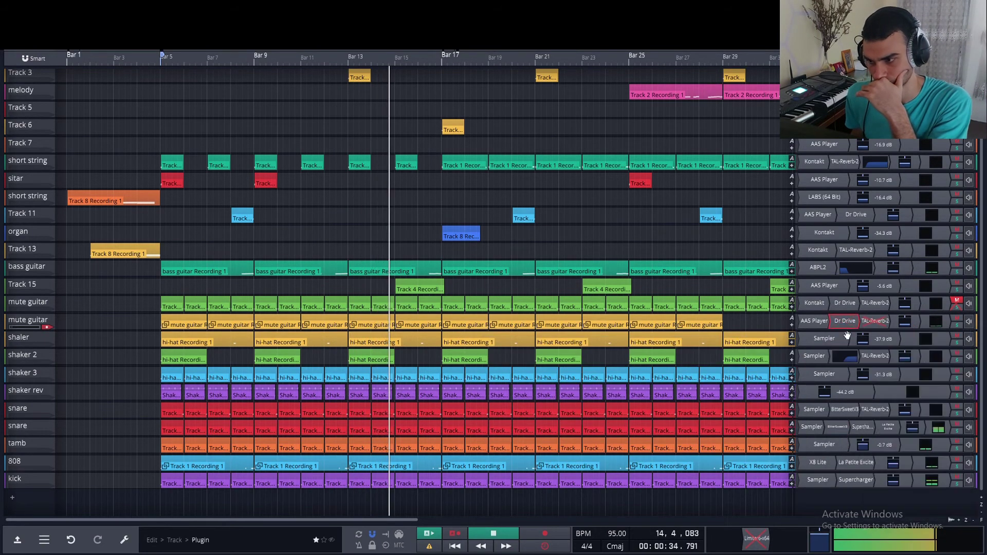
double_click(845, 321)
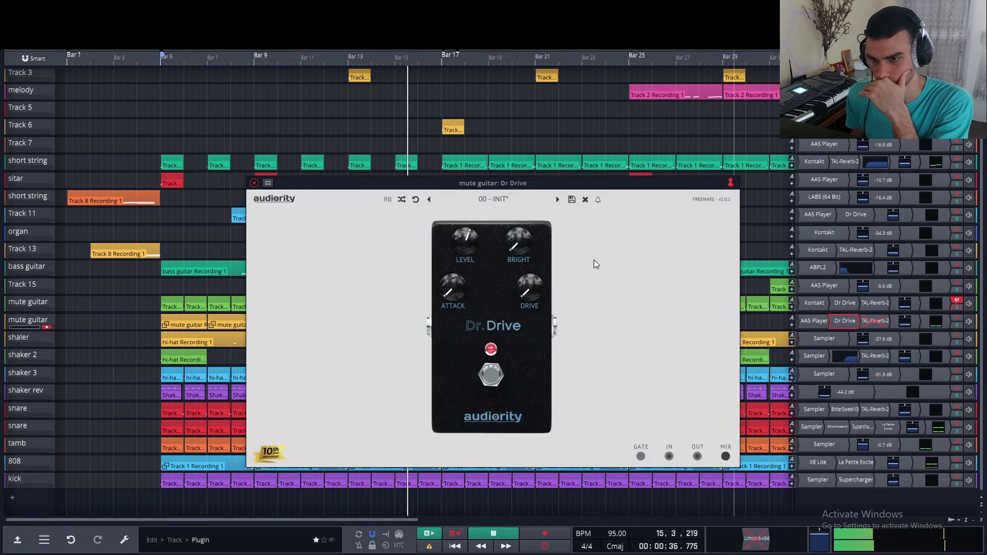
left_click_drag(576, 187, 716, 178)
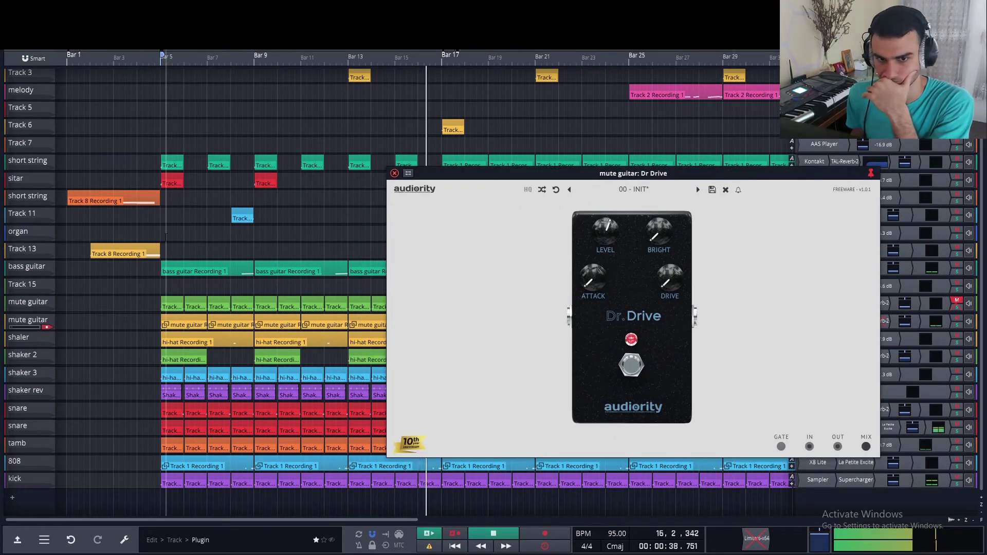
- Try Dr Drive with Drive at 40.8 % and Bright at 50 %, and return Bright to its minimum
left_click_drag(667, 281, 656, 248)
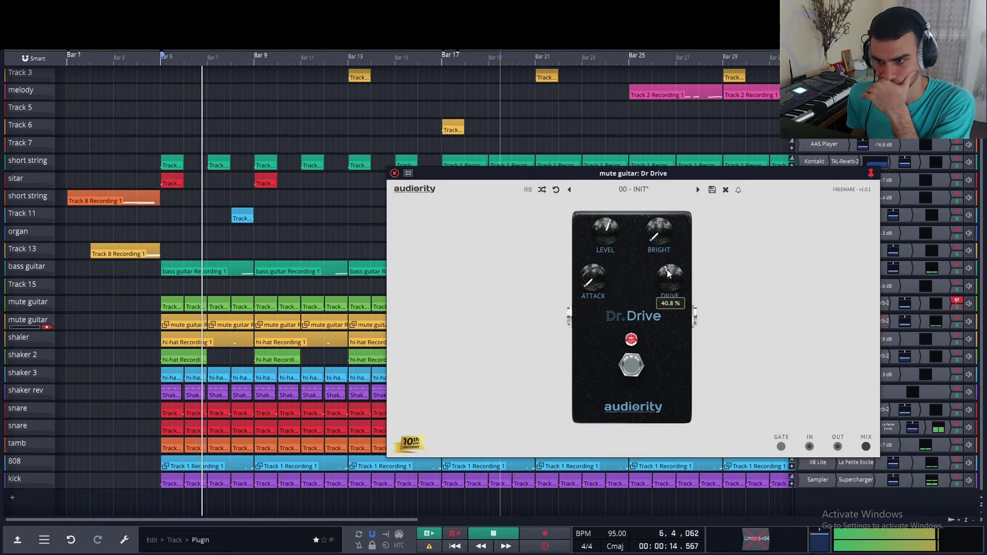
left_click_drag(662, 248, 658, 219)
mouse_move(659, 242)
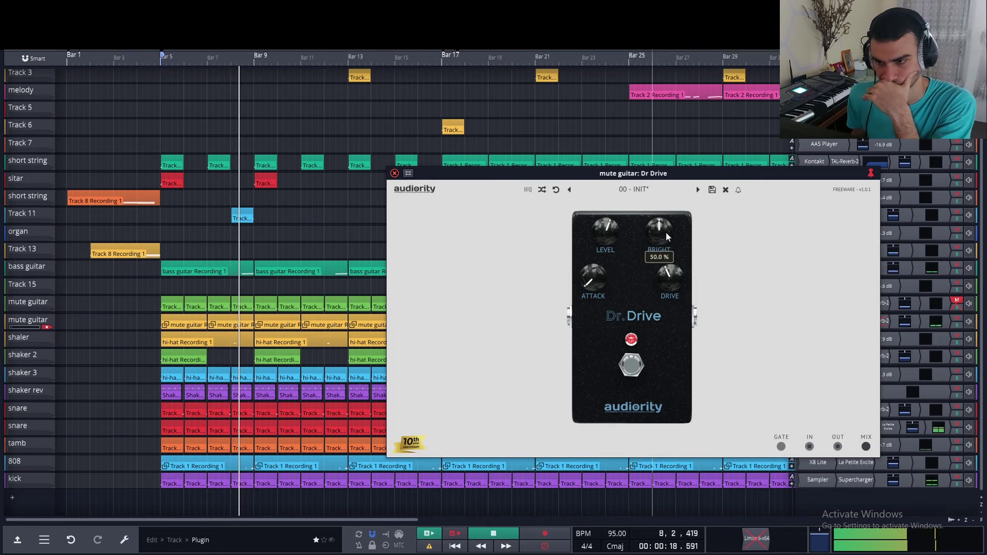
left_click_drag(665, 232, 689, 368)
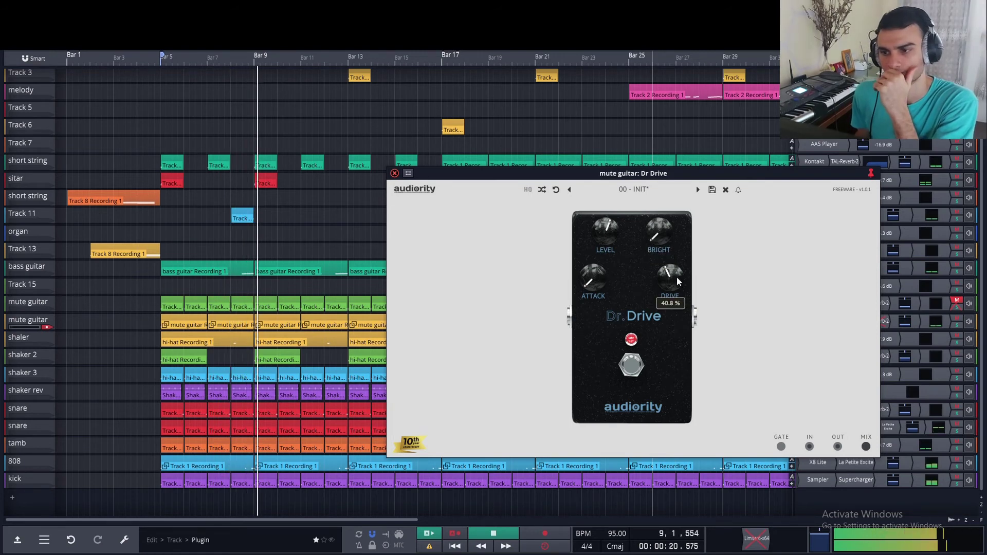
- Lower Dr Drive's Drive amount and raise its Level for the mute guitar
left_click_drag(677, 276, 684, 308)
left_click_drag(601, 239, 604, 234)
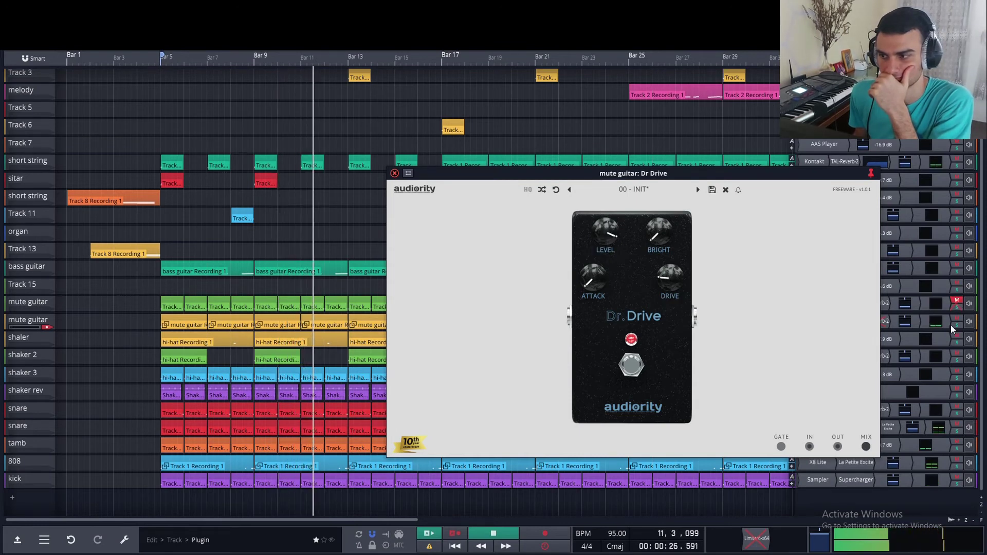
- Try different Dr Drive Level and Drive amounts on the new mute guitar, including Drive at 28.8 %, and move its window off the plugin chain
left_click_drag(603, 233, 671, 411)
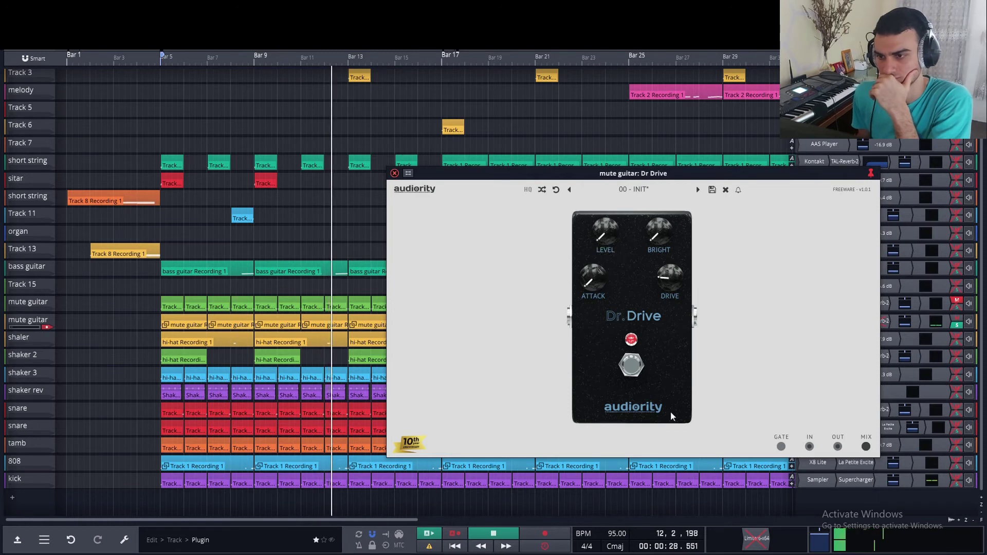
left_click_drag(604, 229, 608, 218)
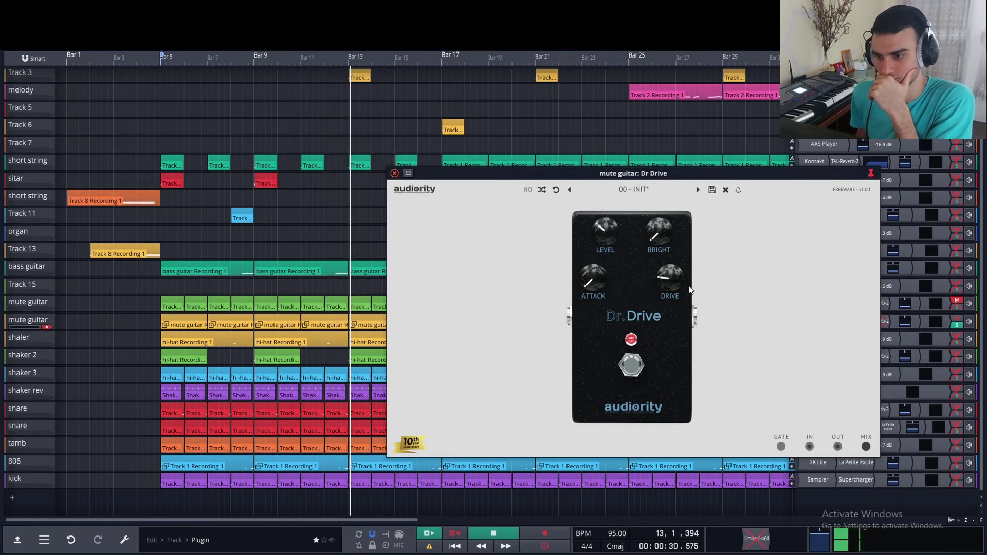
left_click_drag(673, 281, 658, 249)
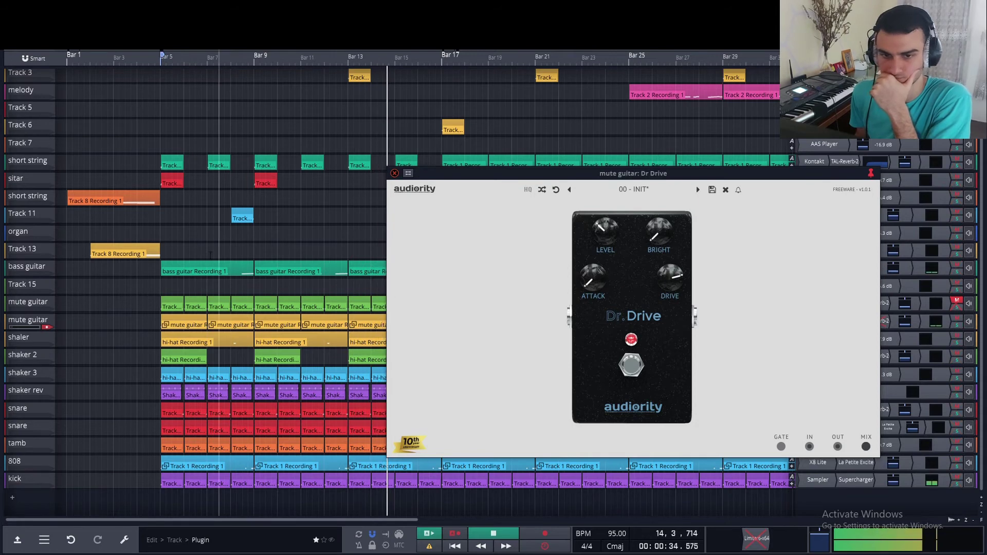
left_click_drag(670, 279, 671, 327)
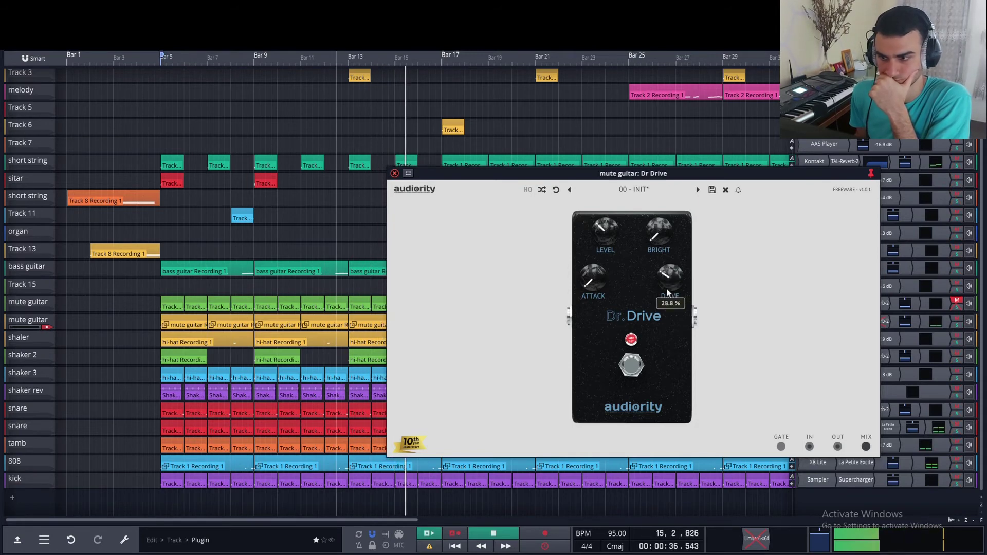
left_click_drag(619, 178, 396, 172)
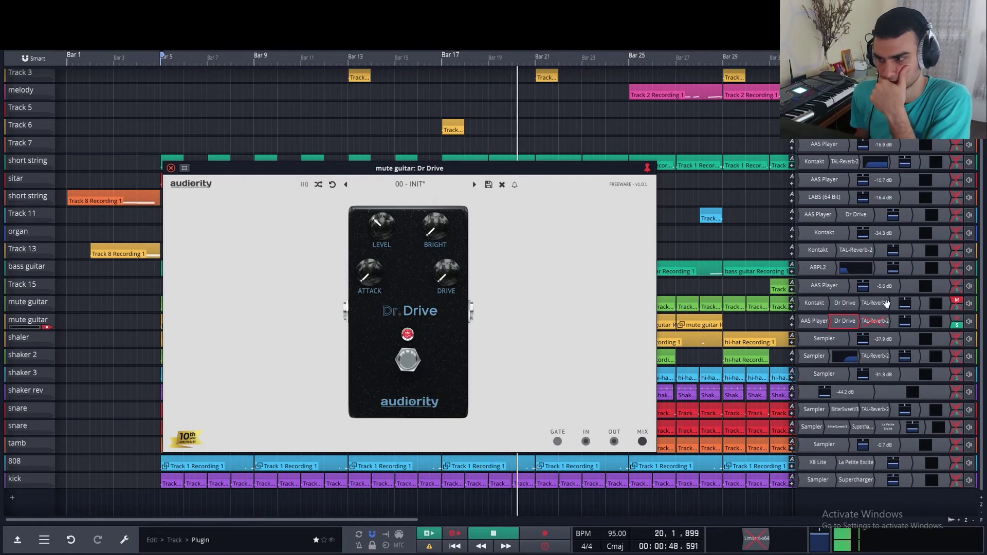
- Remove the Dr Drive and TAL-Reverb-2 plugins from the new mute guitar track
right_click(845, 320)
left_click(871, 365)
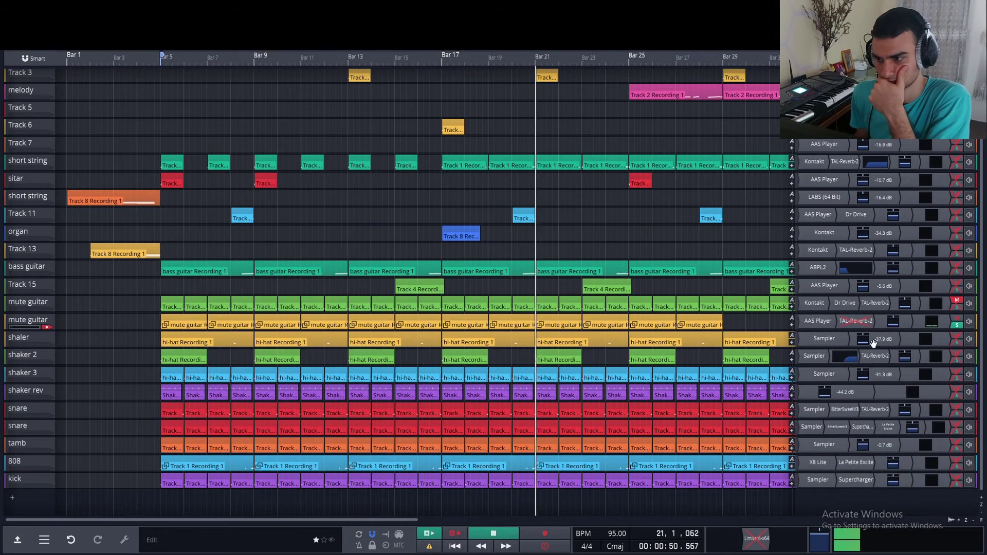
right_click(861, 321)
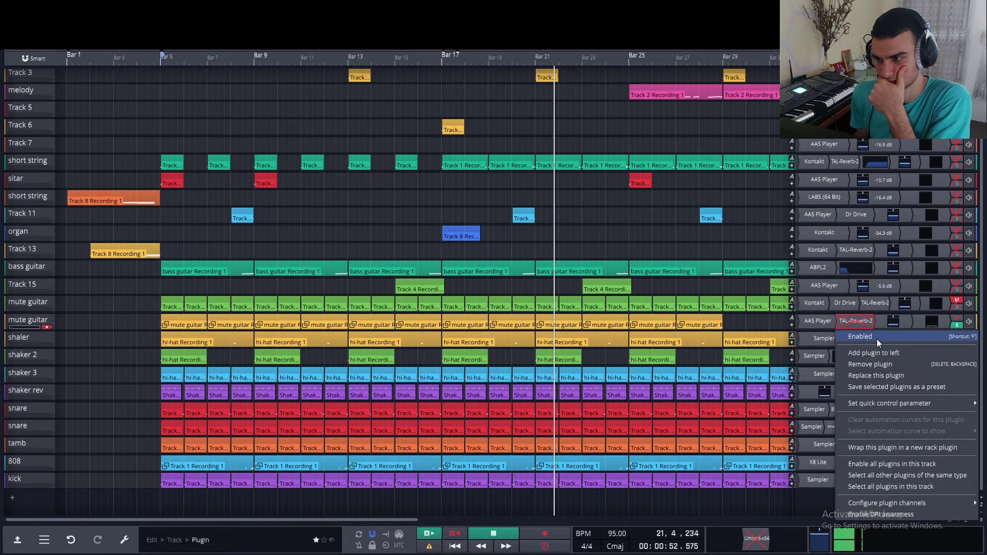
left_click(862, 321)
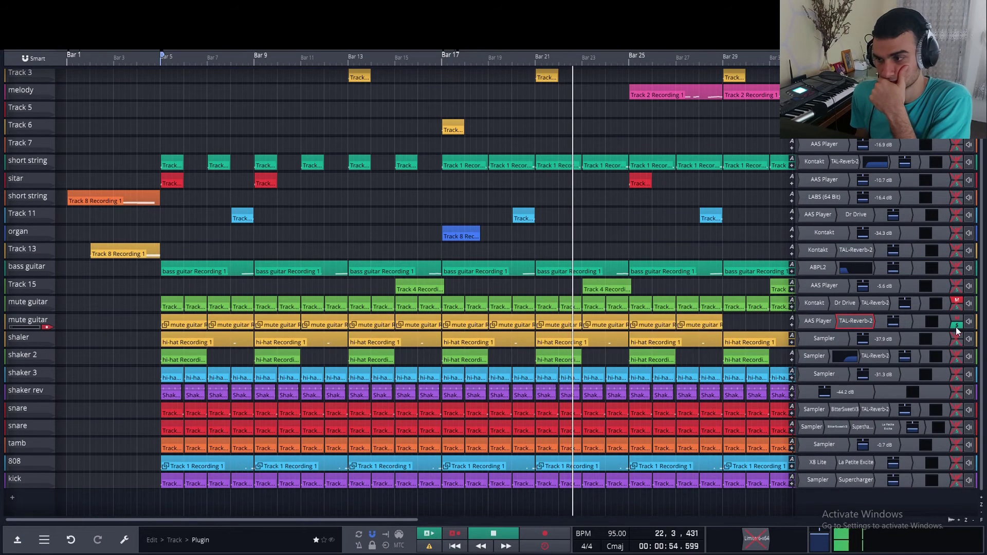
right_click(859, 323)
left_click(874, 360)
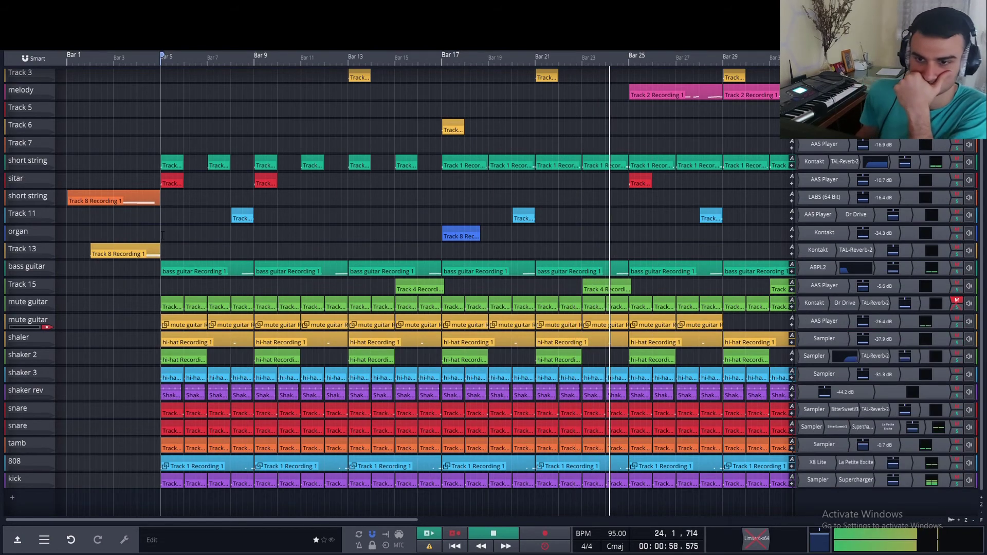
- Replay from bar 5, solo the new mute guitar track and add Cymatics Diablo Lite after its AAS Player
left_click(162, 235)
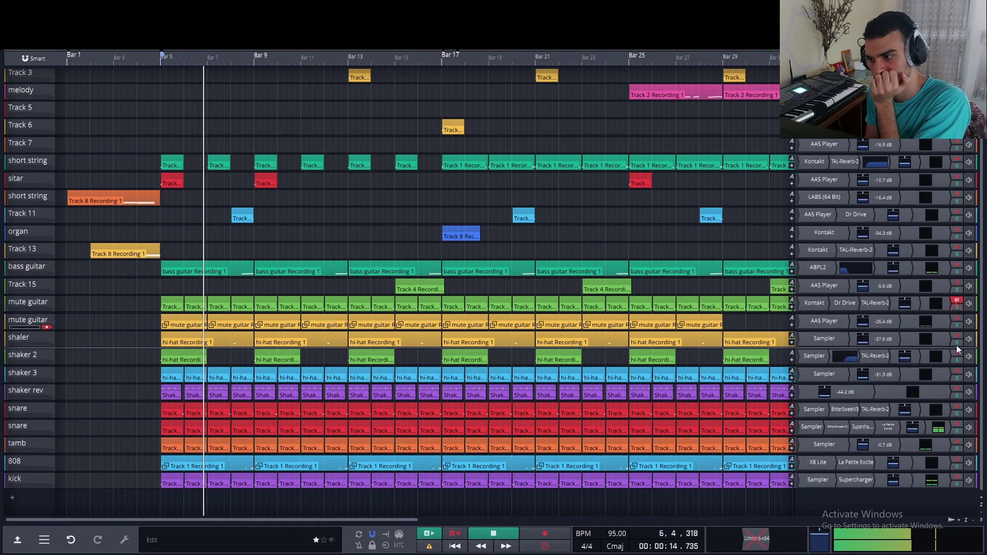
left_click(956, 326)
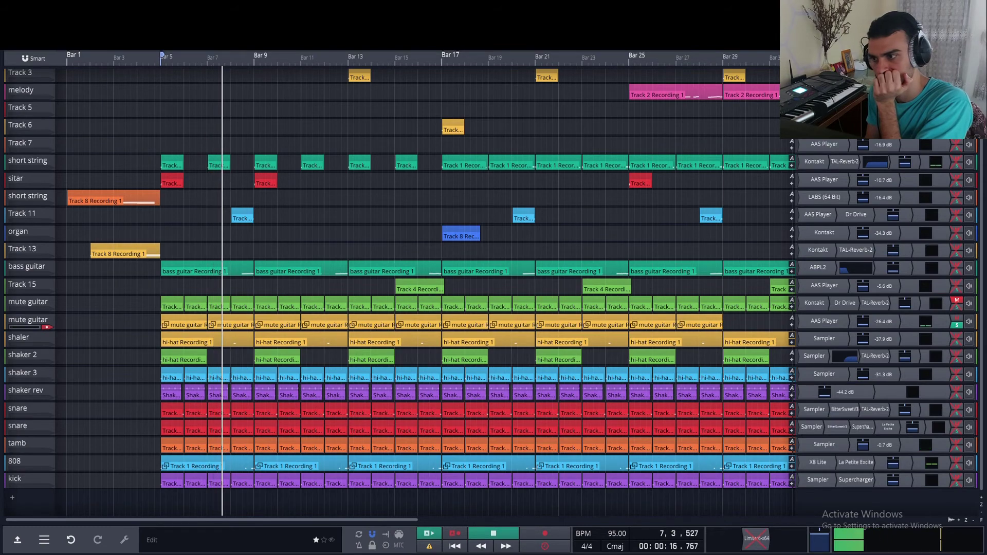
left_click(851, 320)
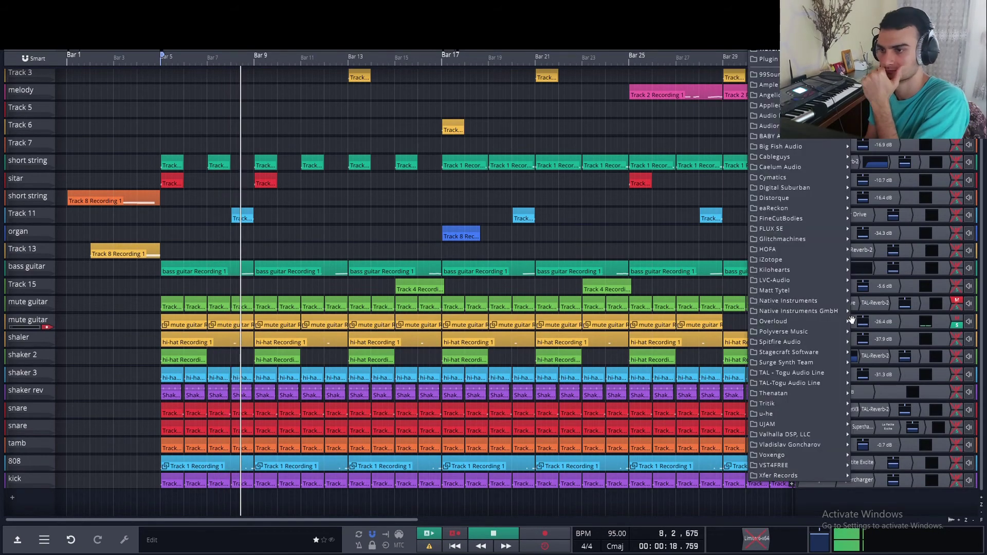
mouse_move(812, 157)
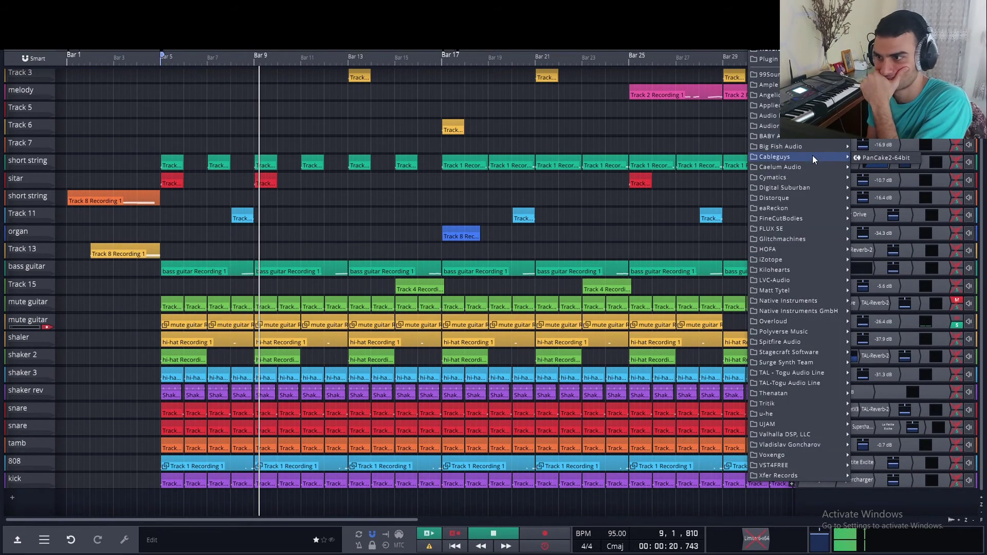
mouse_move(816, 175)
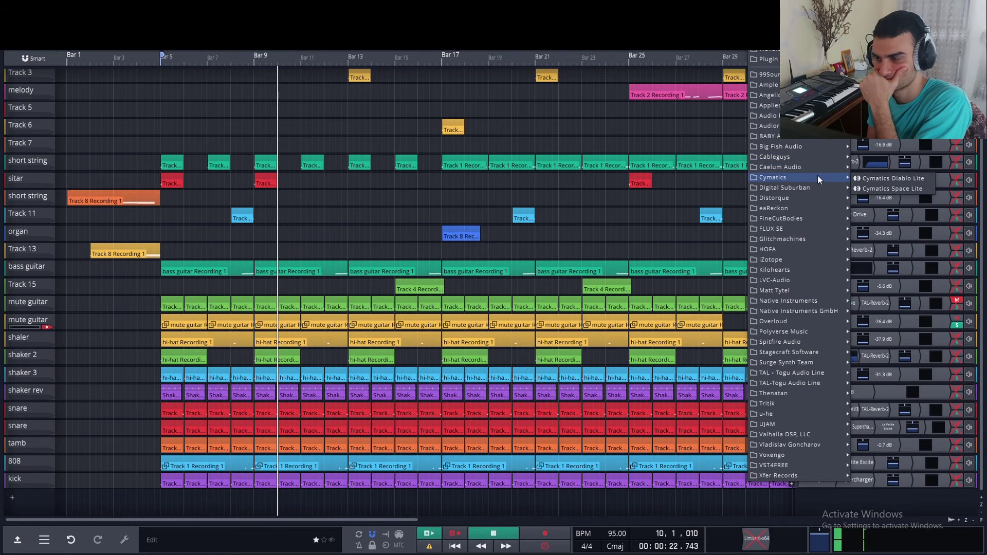
left_click(890, 178)
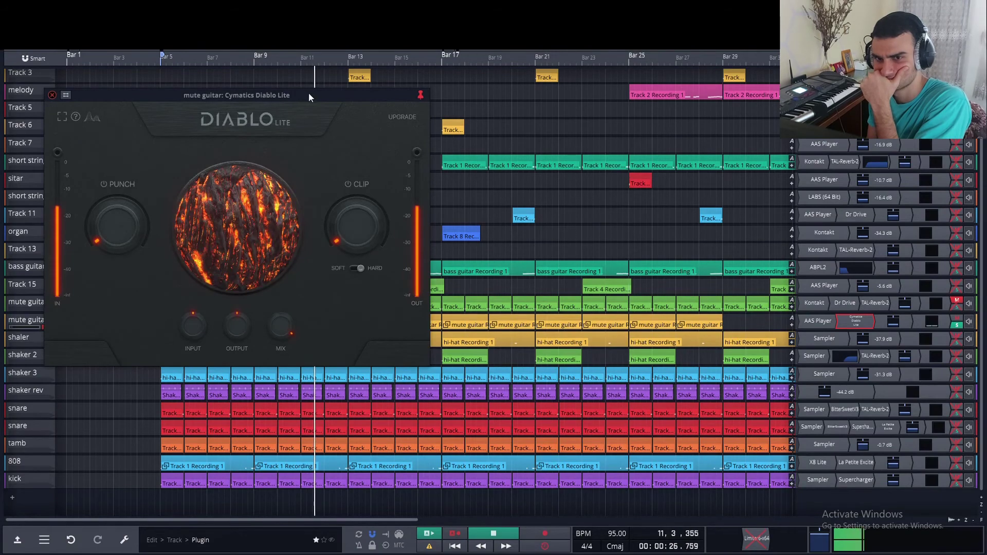
- Try Diablo Lite on the mute guitar with Punch raised and Clip at 75, moving its window clear of the clips
left_click_drag(309, 95, 720, 127)
left_click_drag(542, 263, 621, 328)
mouse_move(530, 266)
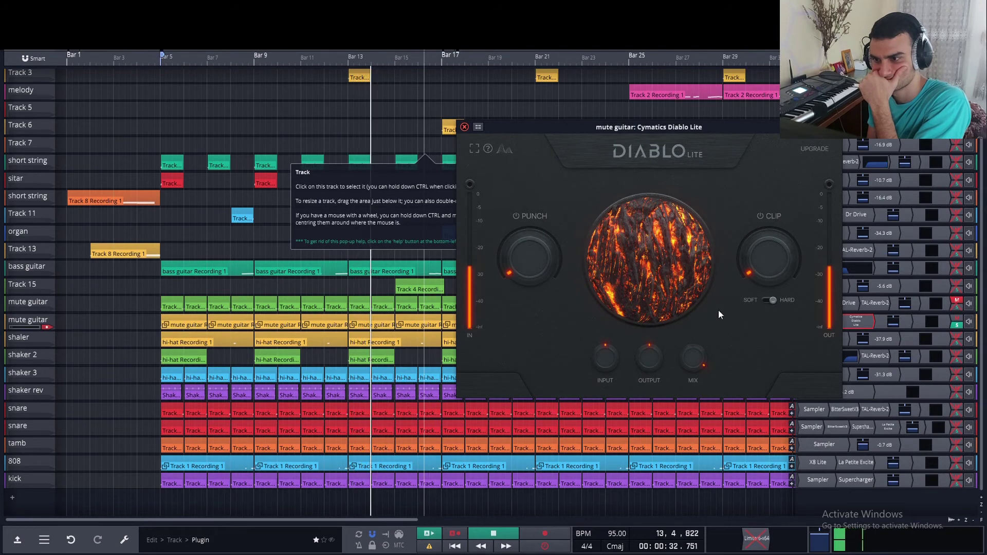
left_click_drag(506, 276, 515, 248)
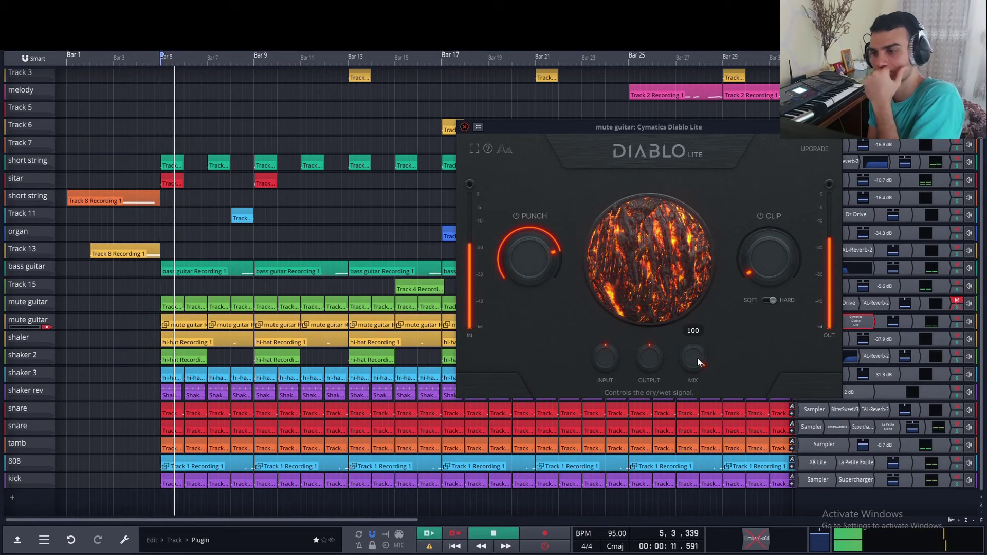
left_click_drag(762, 270, 761, 247)
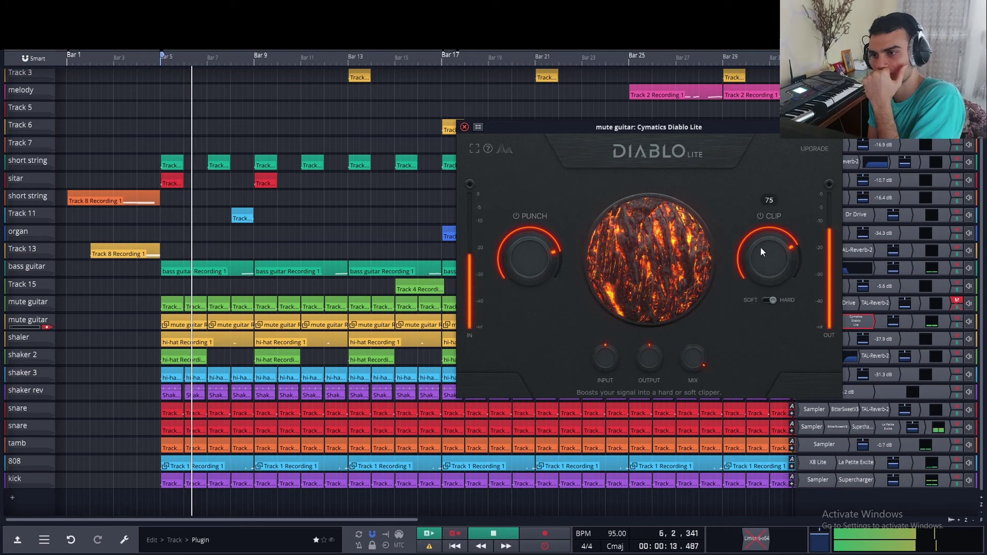
left_click_drag(720, 132, 527, 128)
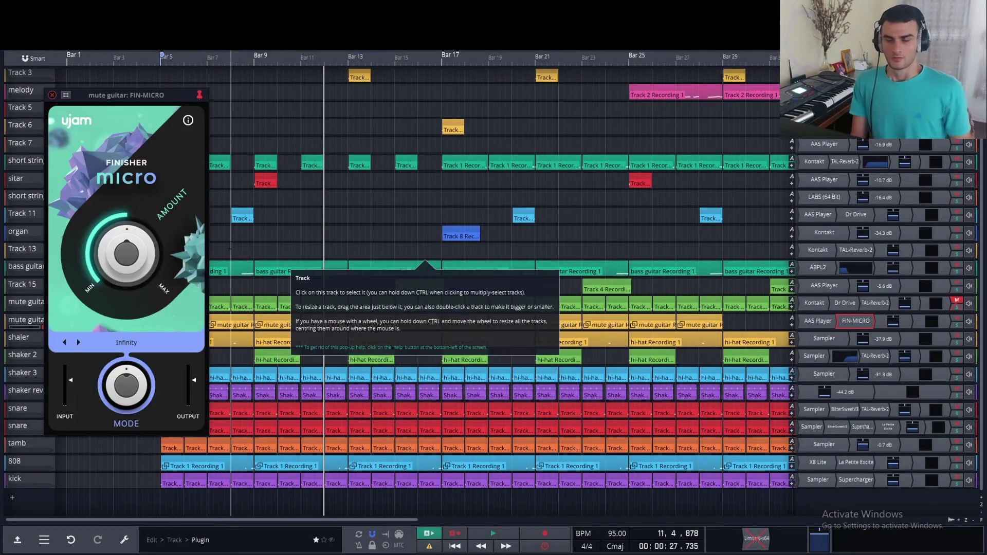
- Try the FIN-MICRO modes SpaceGrinder and Cab & Room on the mute guitar, sweeping Amount up and back to about halfway
left_click_drag(174, 99, 672, 108)
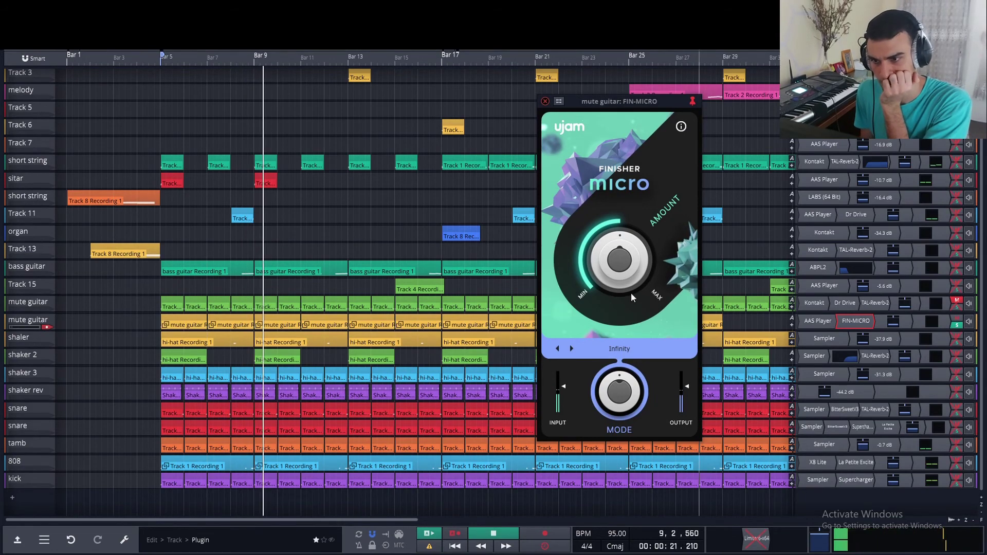
left_click(612, 350)
left_click(568, 351)
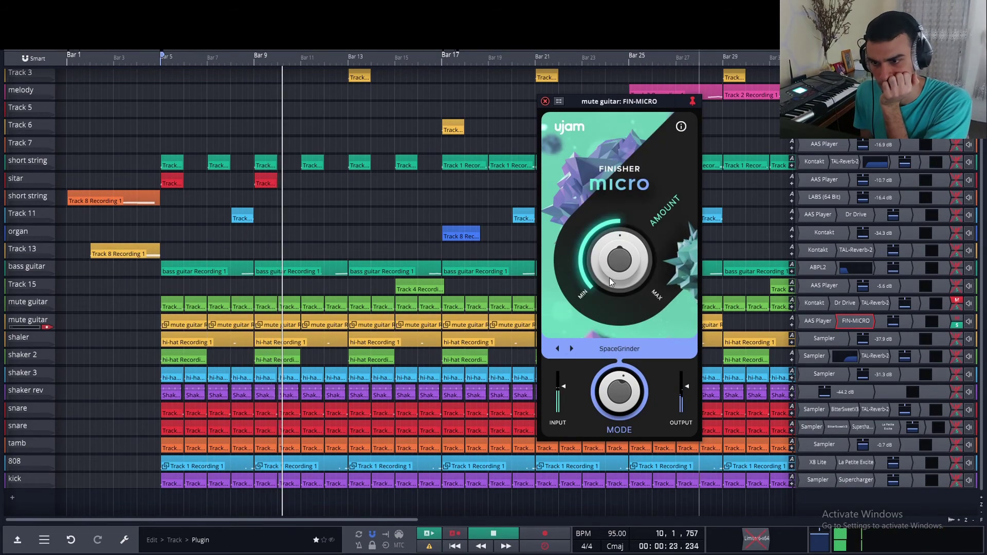
left_click(573, 349)
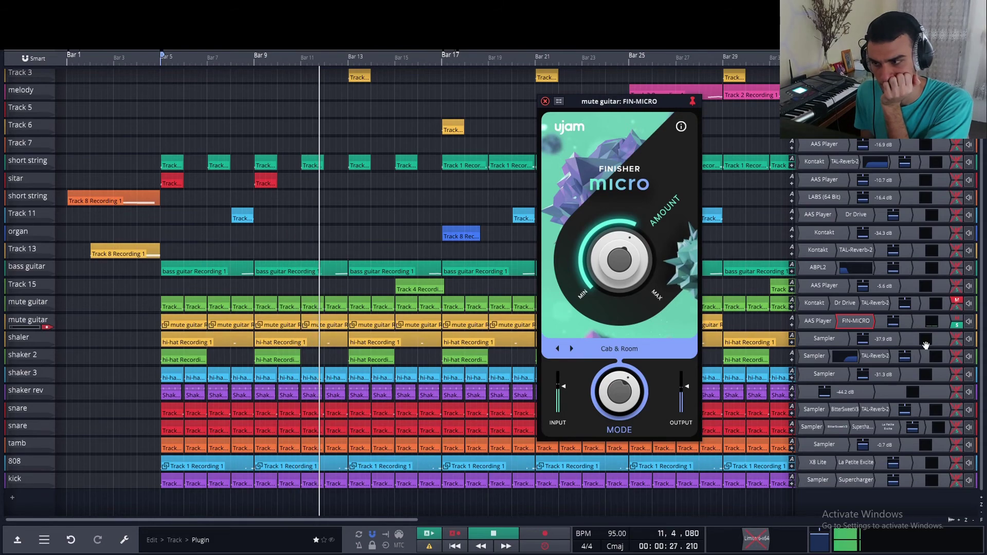
left_click_drag(610, 257, 607, 190)
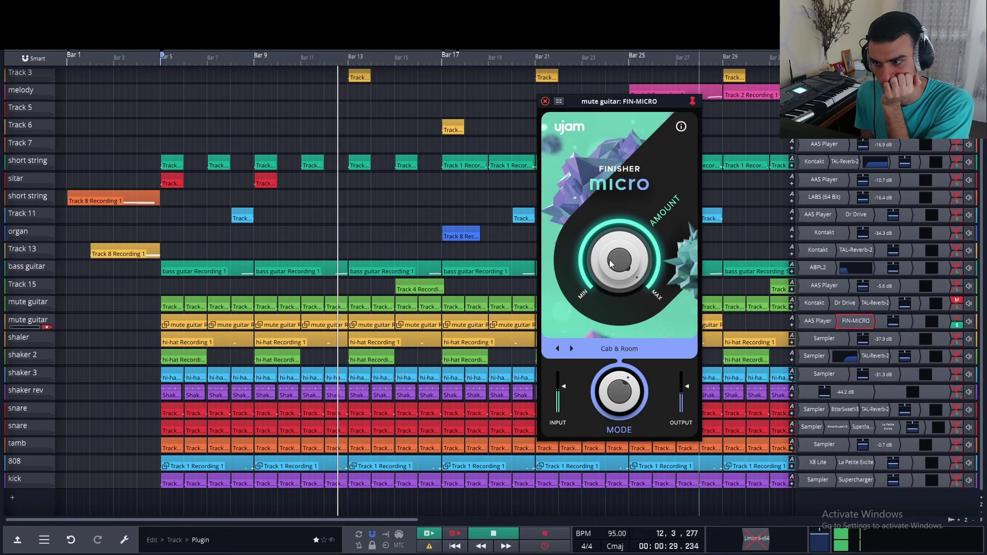
left_click_drag(609, 259, 633, 433)
left_click_drag(620, 285, 614, 209)
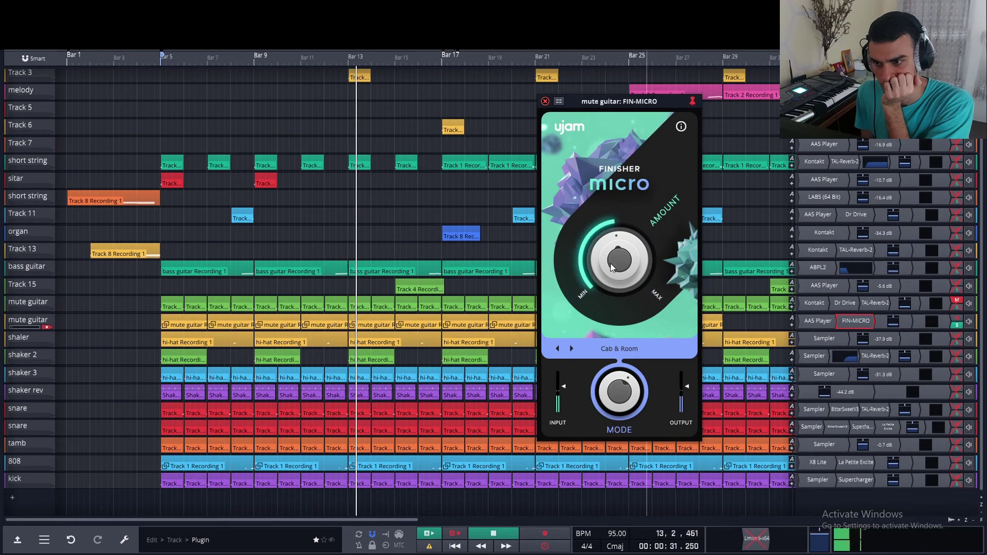
- Audition FIN-MICRO's Big Hair, EARTH2ISS, Cab & Room, Distroytion, Rotor Cab and Old Radio modes, and unsolo the mute guitar
left_click(574, 346)
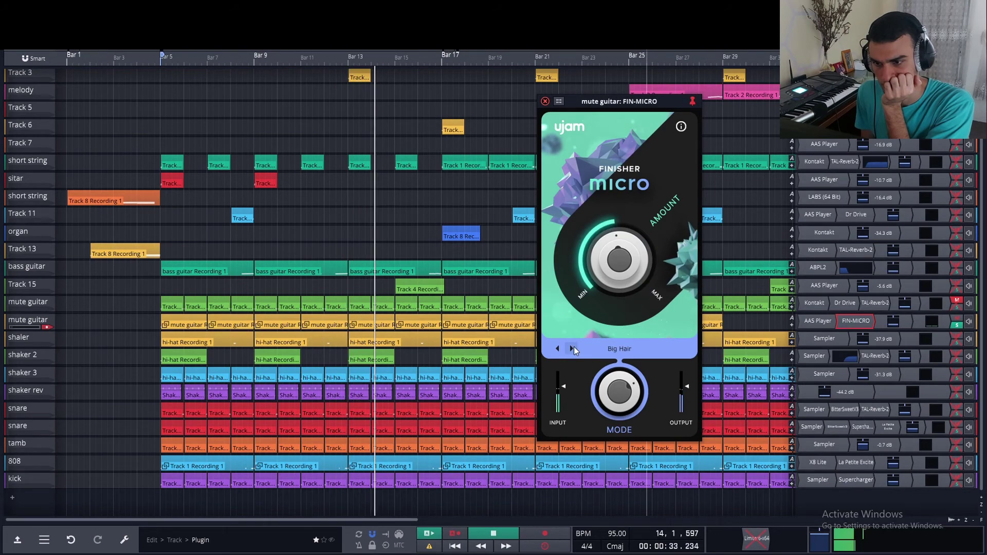
left_click(573, 347)
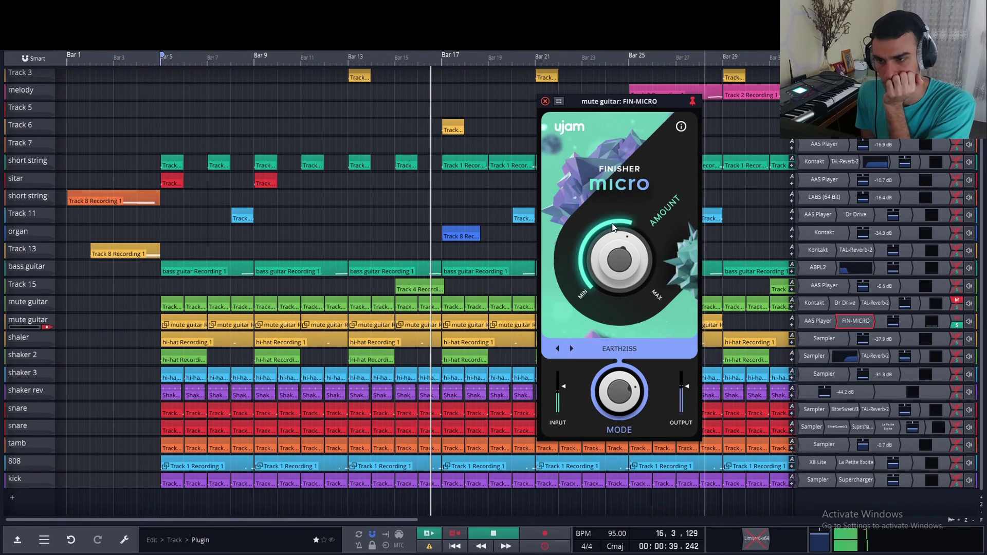
left_click(602, 349)
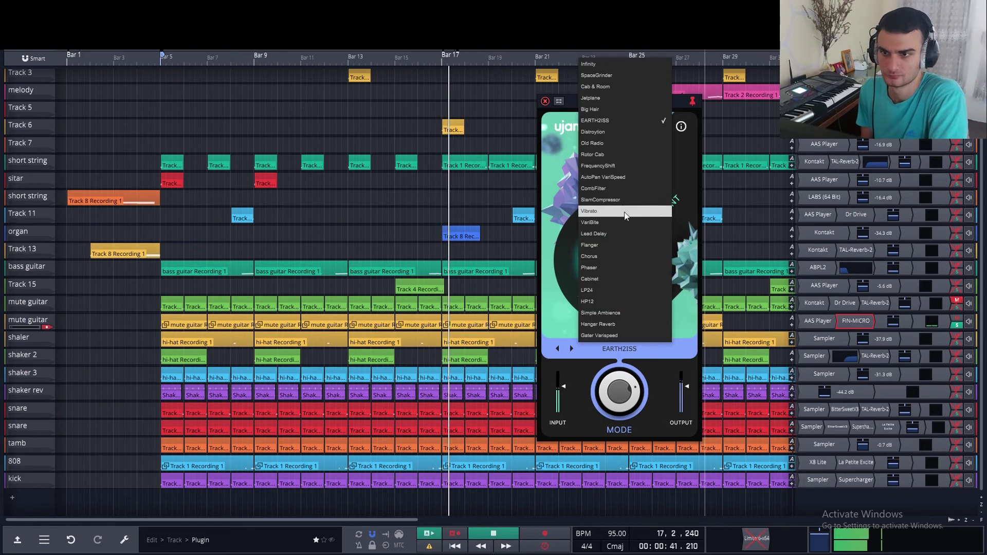
left_click(596, 86)
left_click(630, 354)
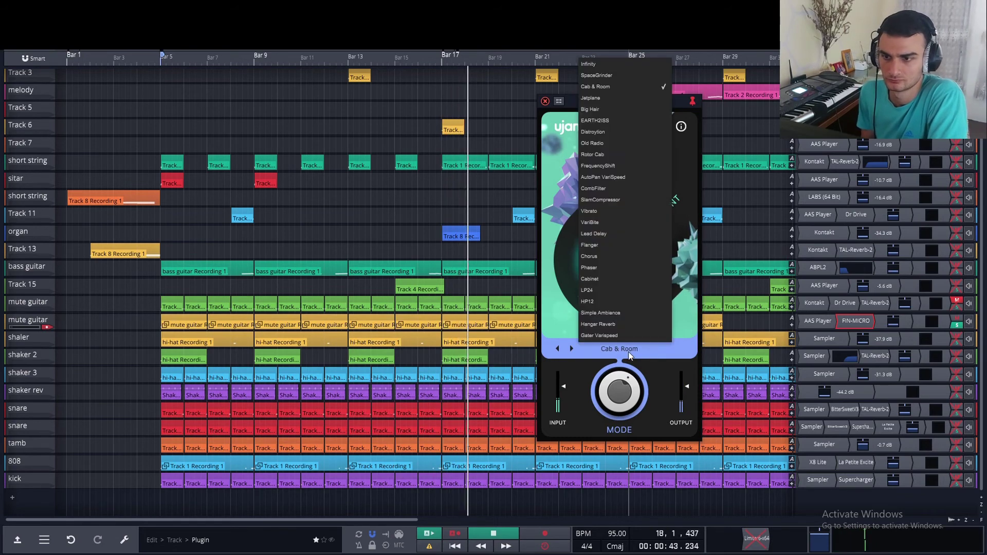
left_click(640, 132)
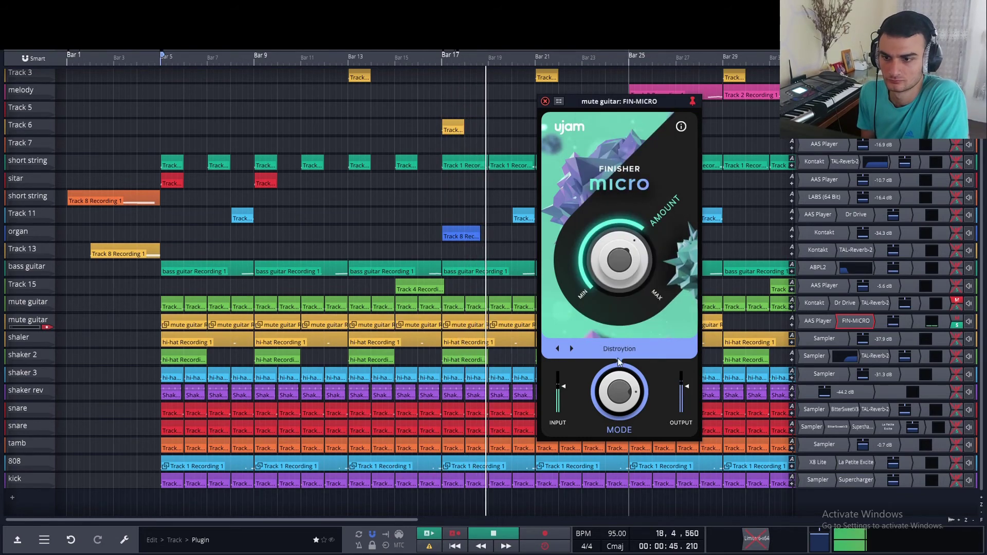
left_click(571, 349)
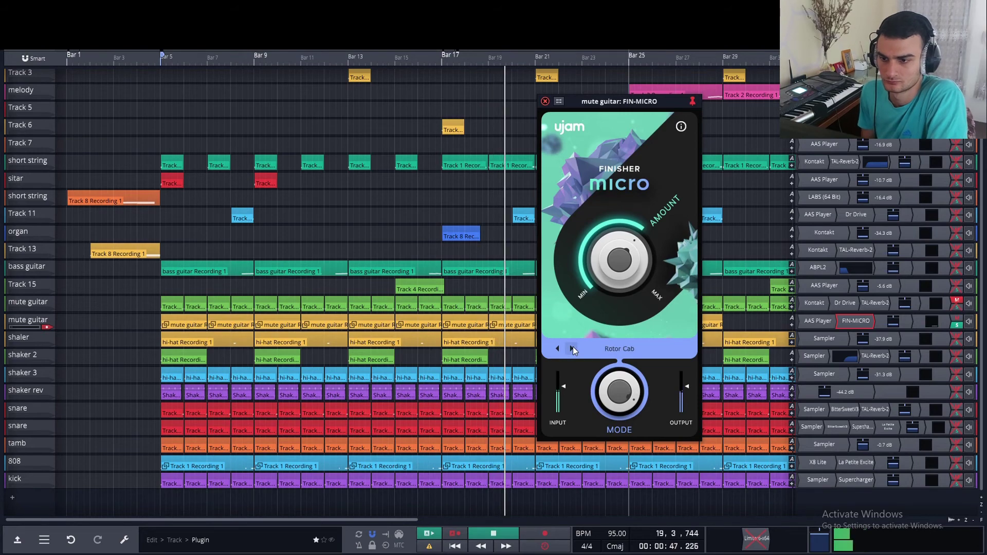
left_click(572, 349)
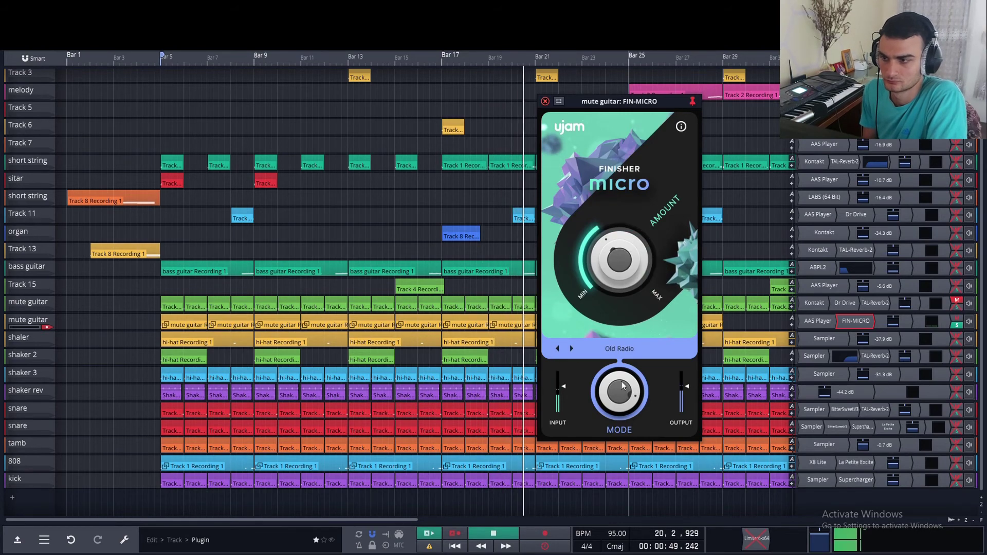
left_click(957, 326)
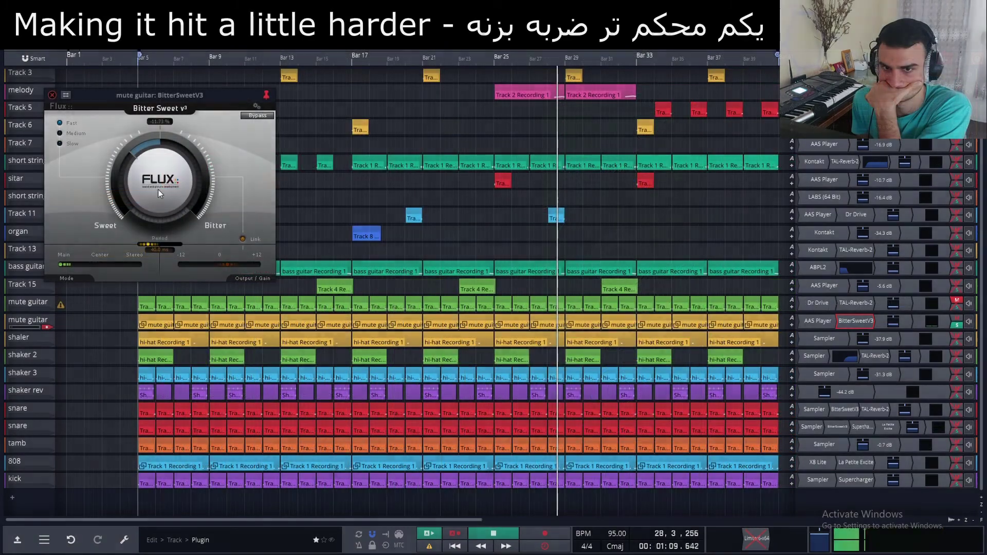
- Try BitterSweetV3 further toward Sweet on the mute guitar, unsolo the track and turn the effect toward Bitter
left_click_drag(159, 189, 162, 209)
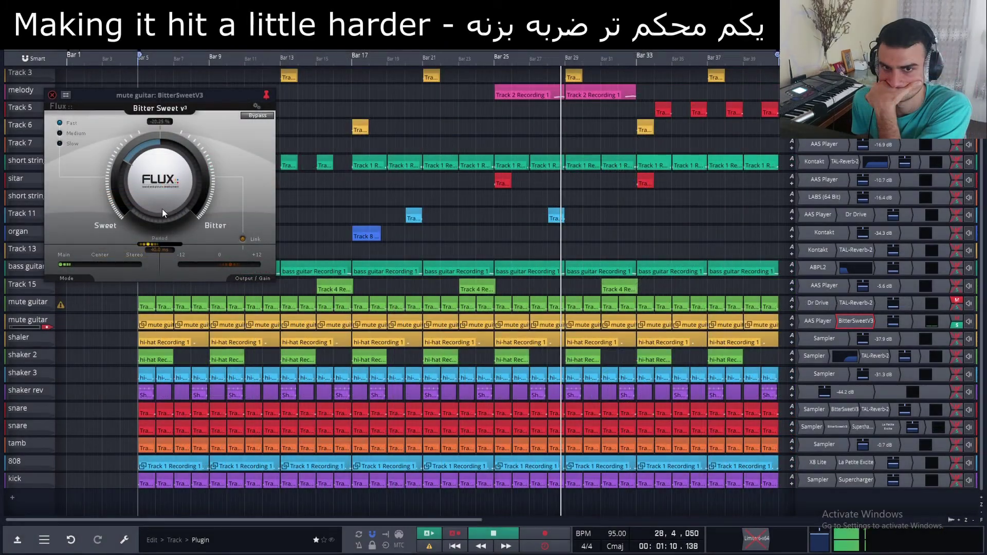
left_click(954, 325)
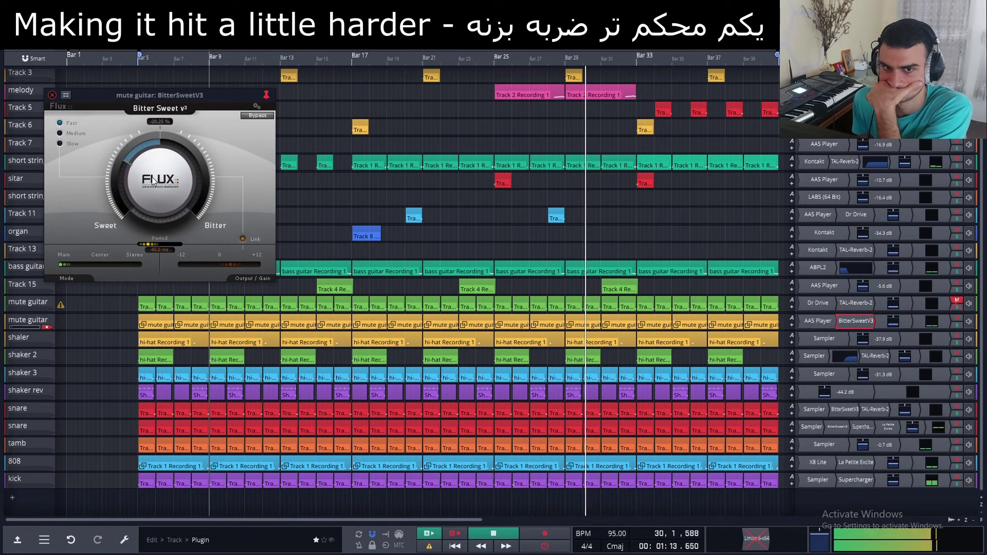
left_click_drag(154, 181, 161, 139)
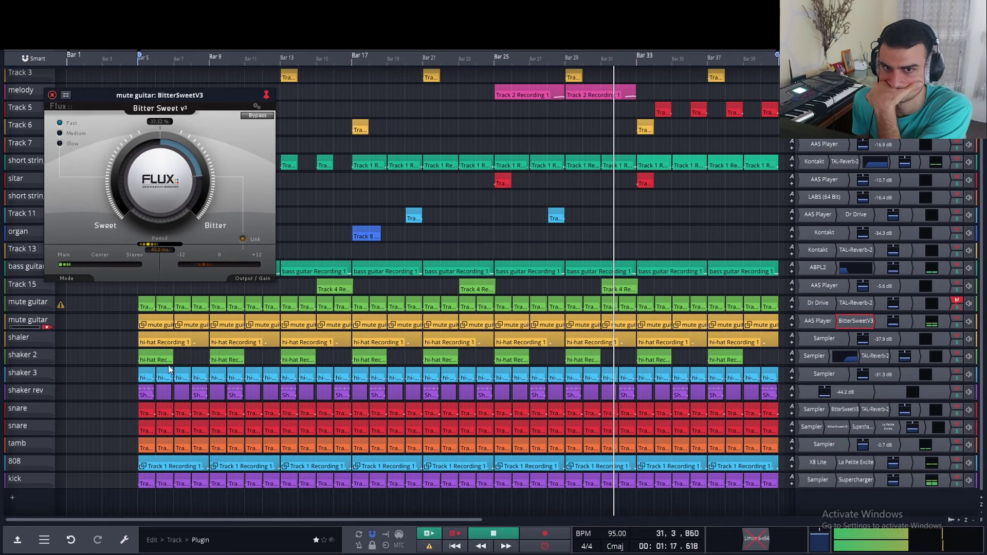
- Turn BitterSweetV3 on the mute guitar further toward Bitter, play from around bar 15 and solo the track to judge the effect
left_click_drag(168, 365, 140, 136)
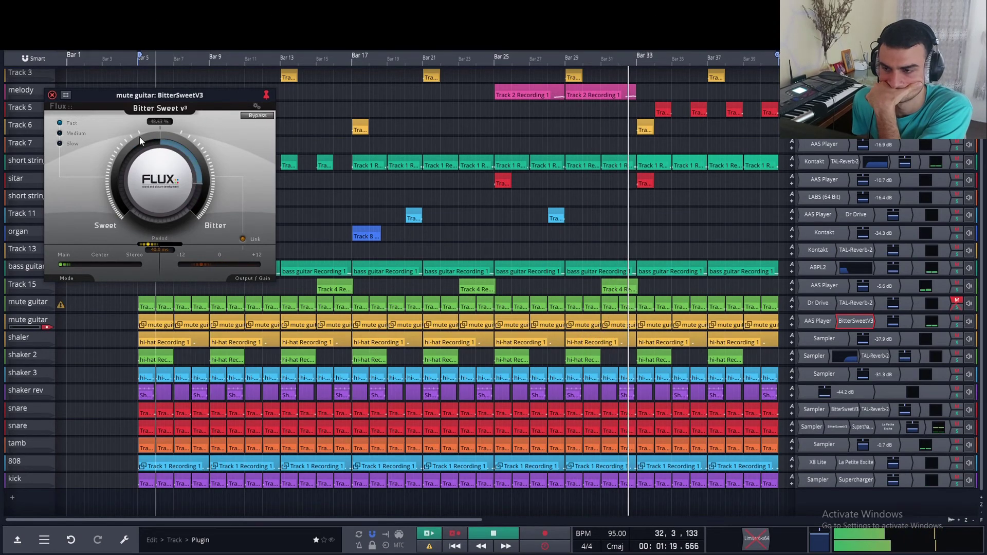
left_click(338, 247)
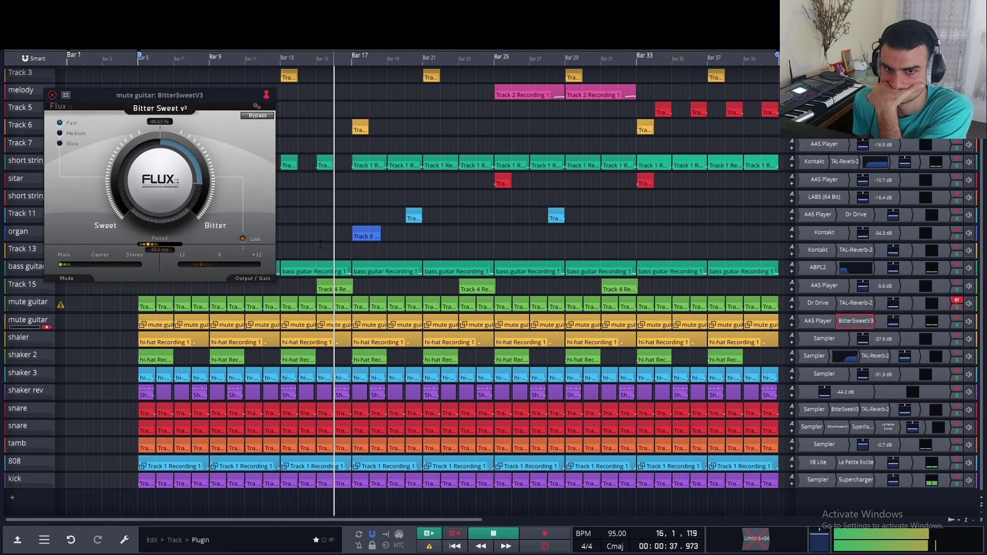
left_click(957, 326)
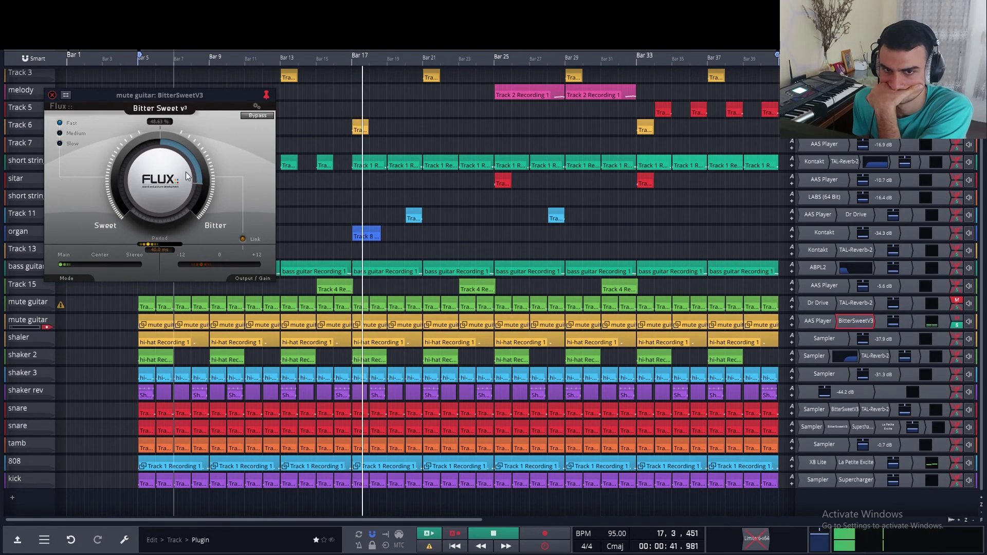
left_click_drag(188, 174, 171, 190)
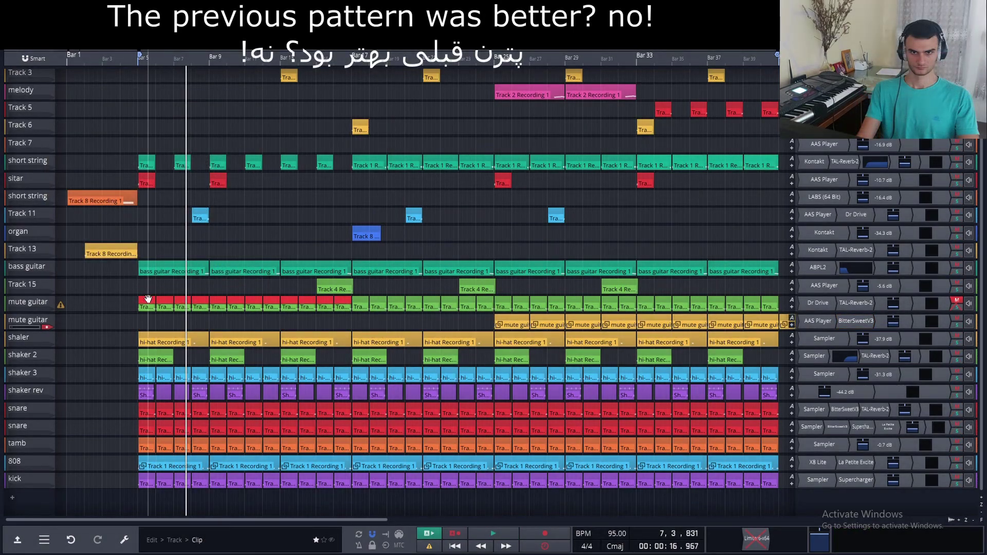
- Try the earlier muted pattern by copying its clips from bars 5 to 16 onto the AAS Player mute guitar track and playing from bar 5
left_click_drag(146, 312, 147, 316)
left_click(140, 285)
key("space")
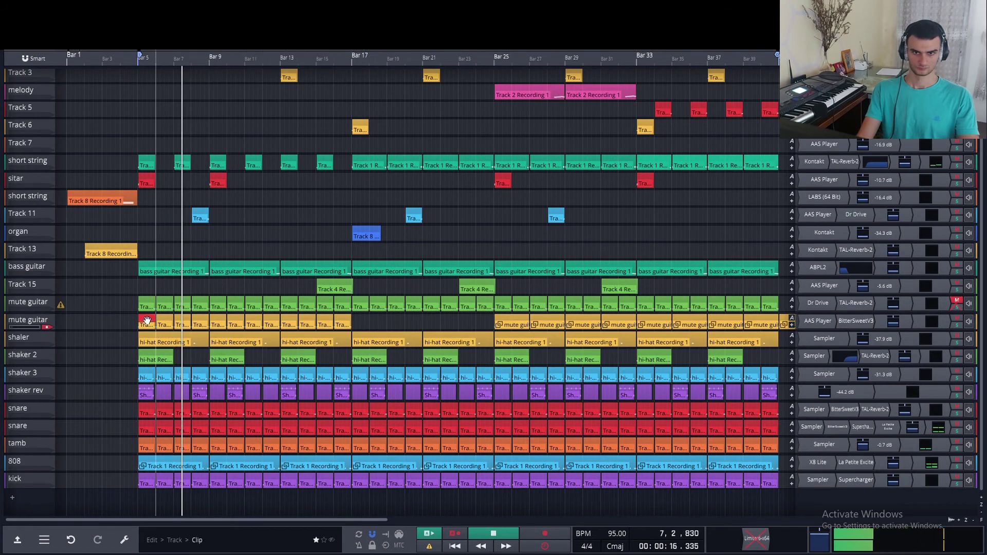
- Try shortening every note in the copied mute guitar clips to 1/192 beat in the MIDI editor
double_click(342, 324)
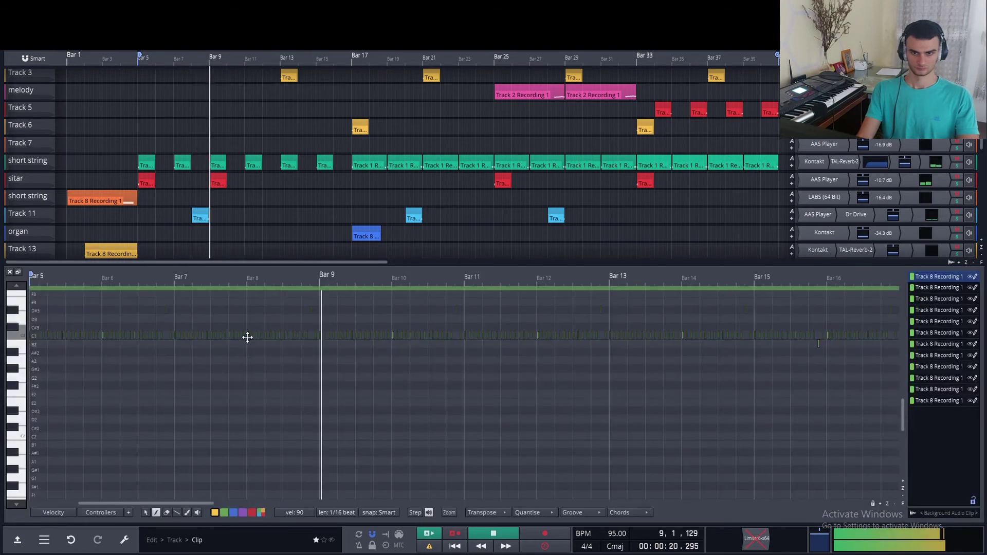
key("ctrl+a")
scroll(247, 337, "up", 5)
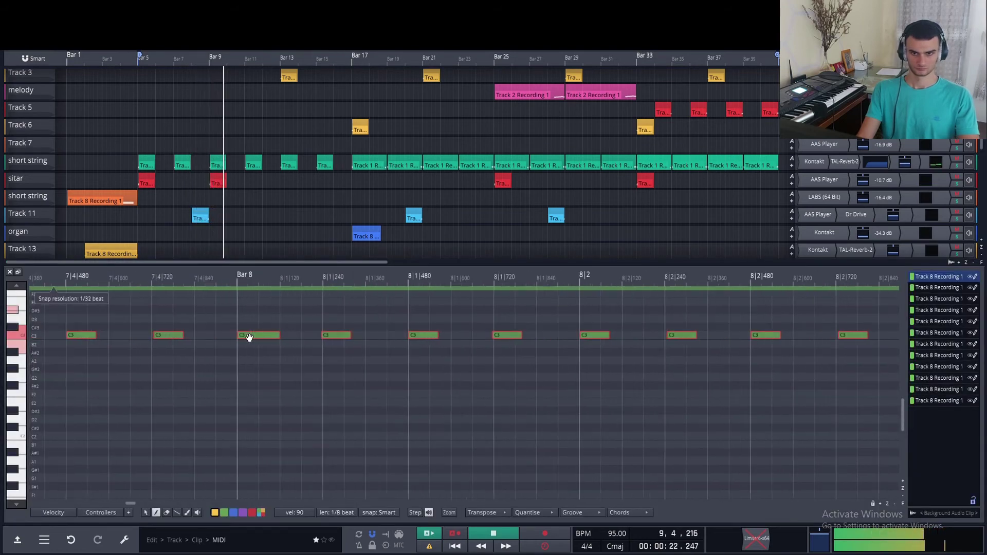
scroll(249, 337, "up", 3)
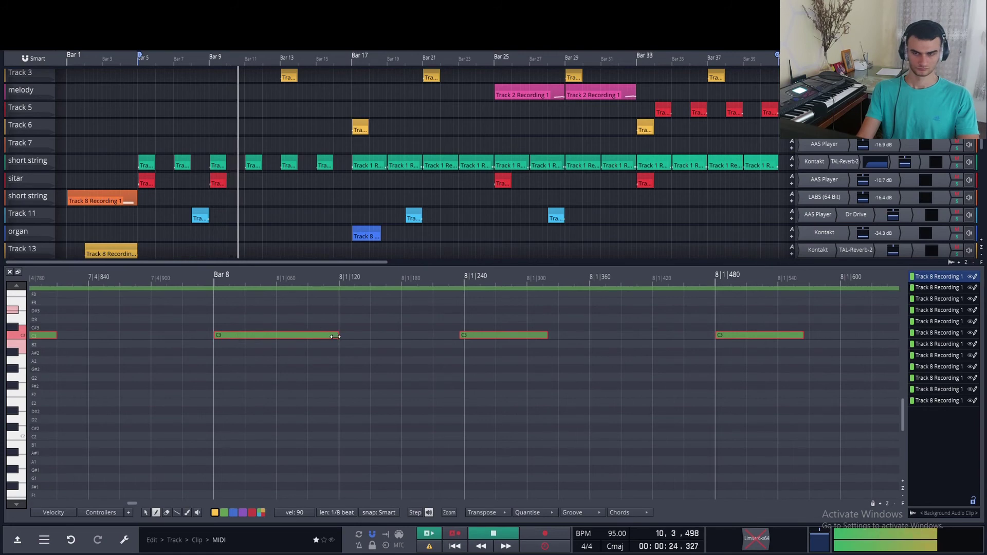
scroll(333, 337, "down", 6)
scroll(337, 337, "up", 6)
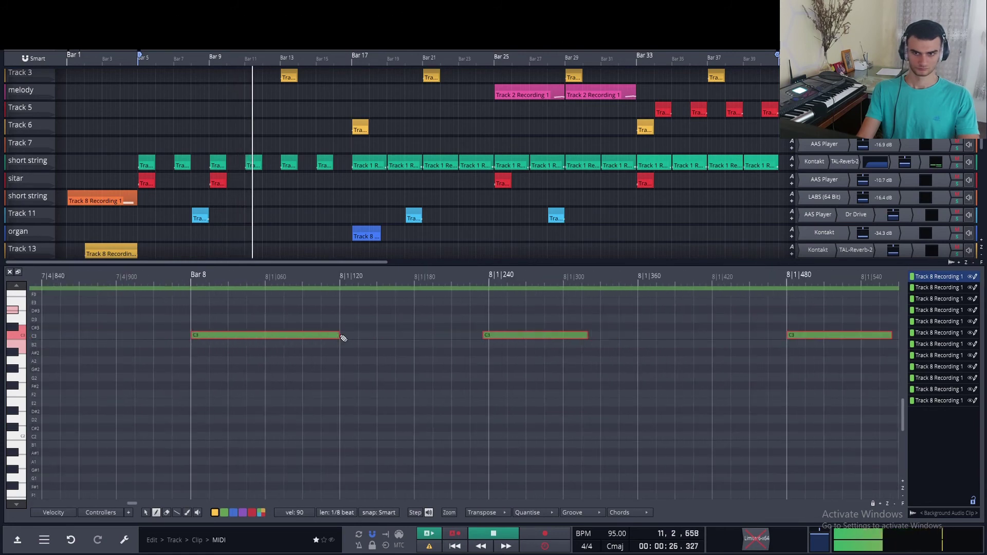
left_click_drag(230, 335, 223, 335)
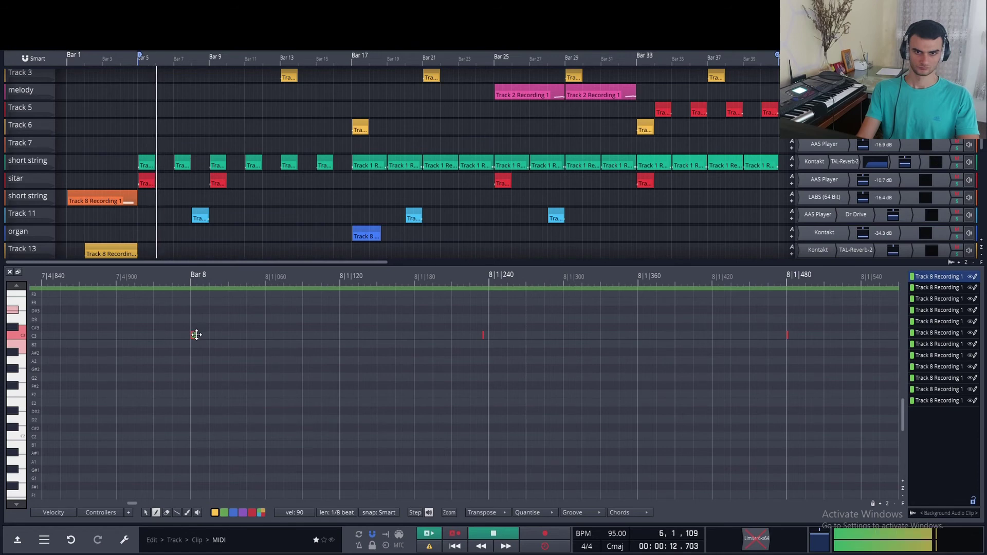
scroll(182, 332, "up", 3)
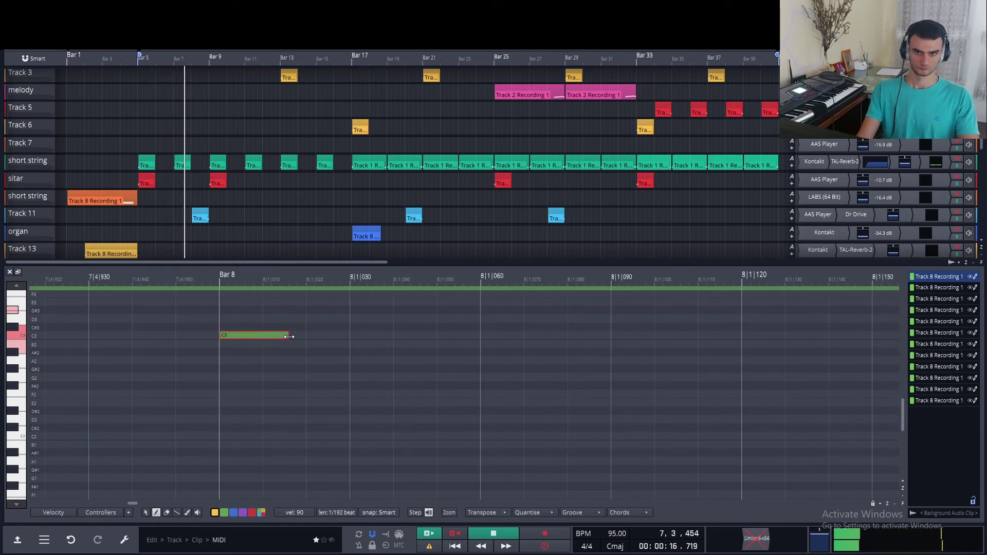
- Try a slightly longer 1/60 beat length for all the copied notes and close the MIDI editor
scroll(260, 347, "down", 10)
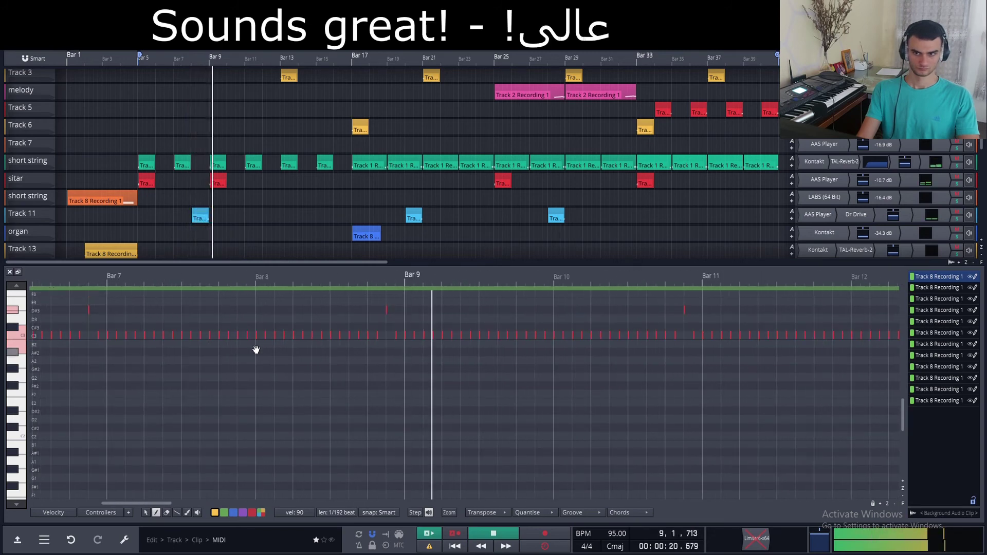
scroll(257, 350, "up", 8)
scroll(257, 349, "up", 3)
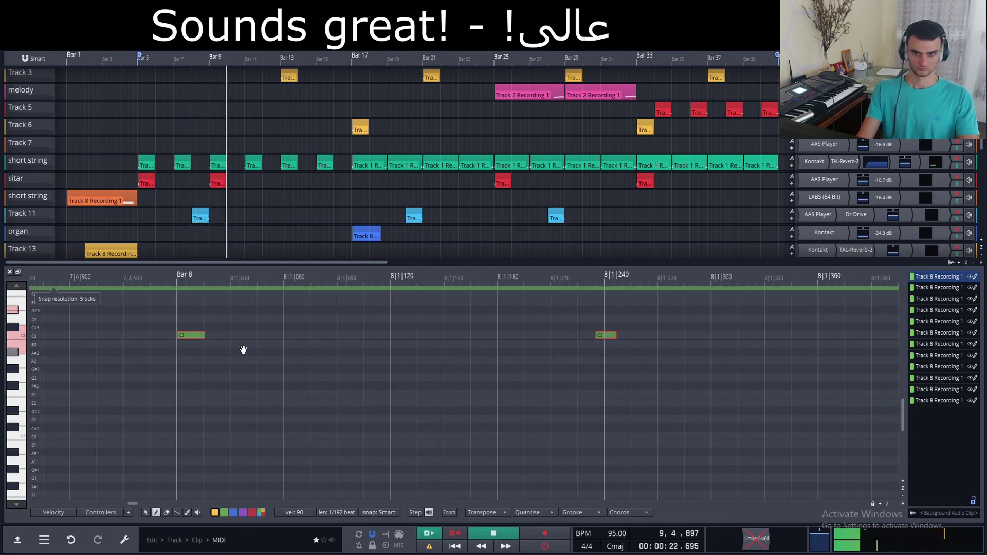
key("space")
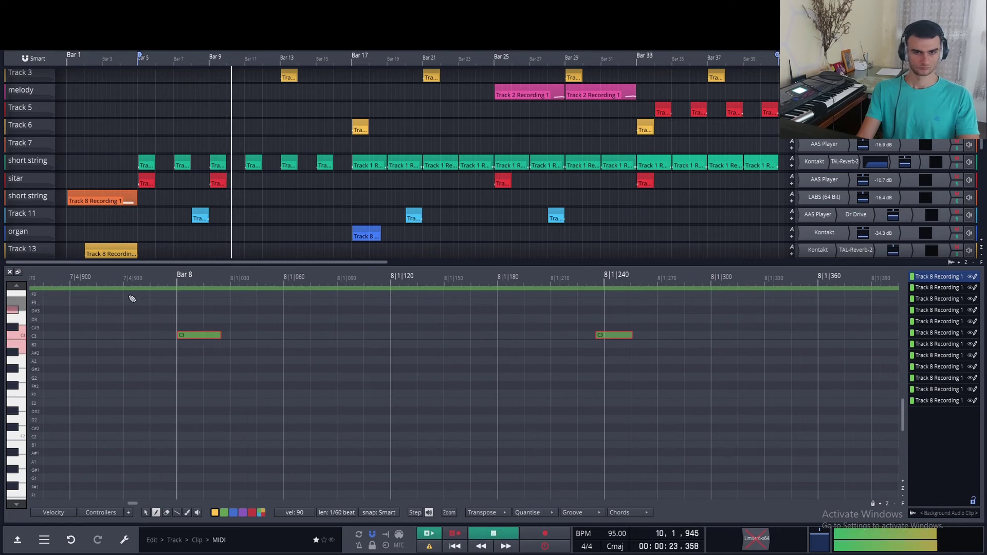
left_click(10, 273)
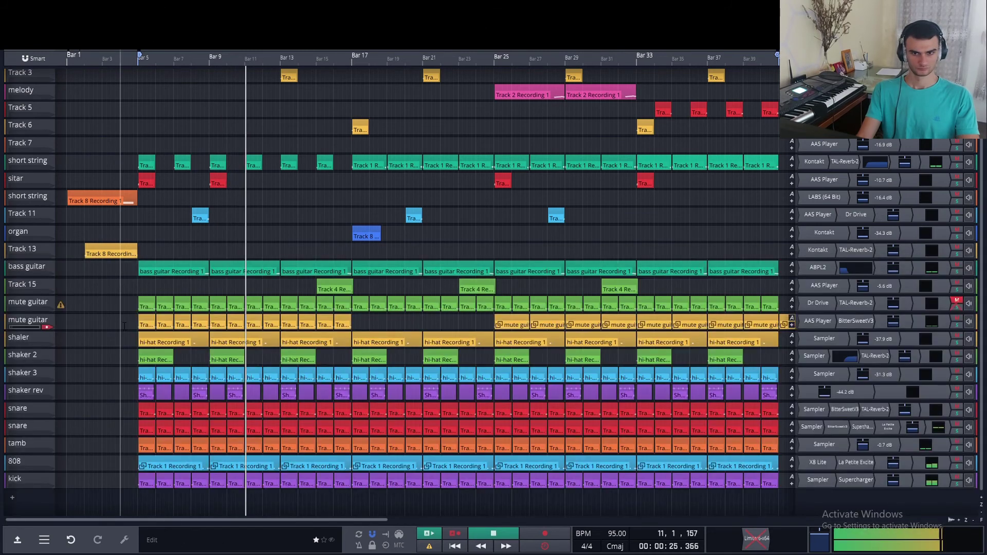
- Stop playback and delete the copied pattern's clips in bars 5 to 16 of the AAS Player mute guitar track
left_click(146, 322)
key("Delete")
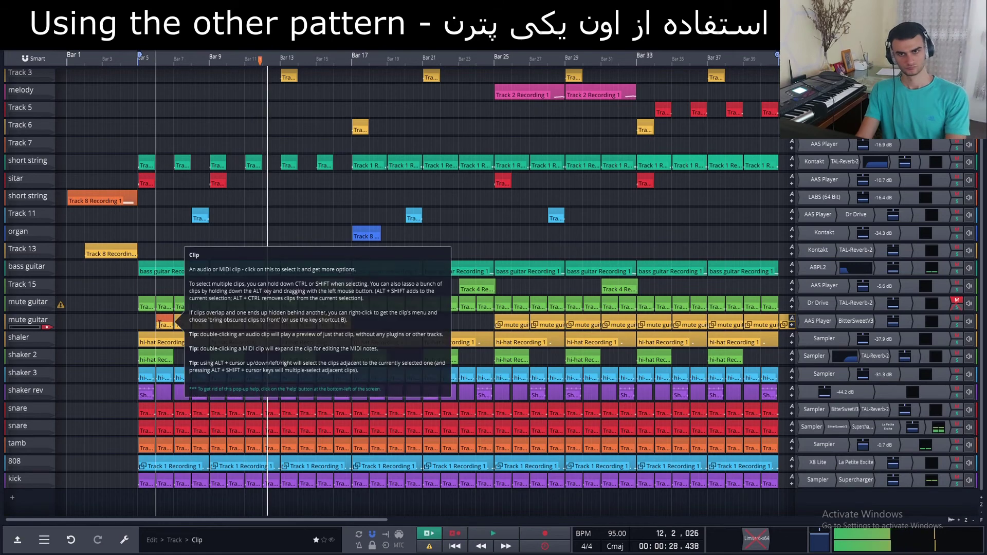
key("space")
left_click(142, 322)
key("ctrl+v")
left_click_drag(121, 321, 352, 323)
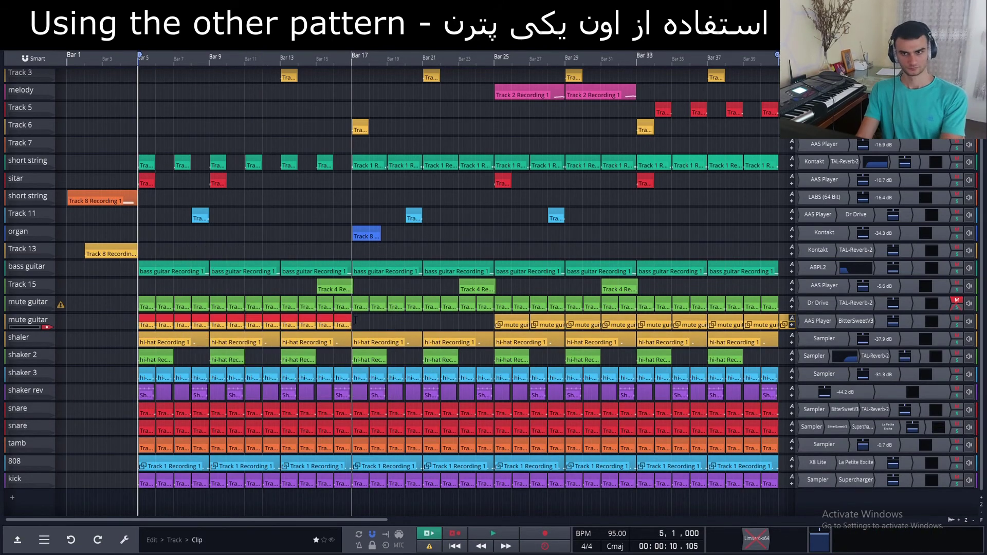
key("Delete")
- Move the two newer mute guitar clips from bars 25 to 28 to bars 5 to 8
left_click_drag(512, 319, 155, 319)
left_click_drag(546, 319, 190, 319)
left_click(154, 322, "ctrl")
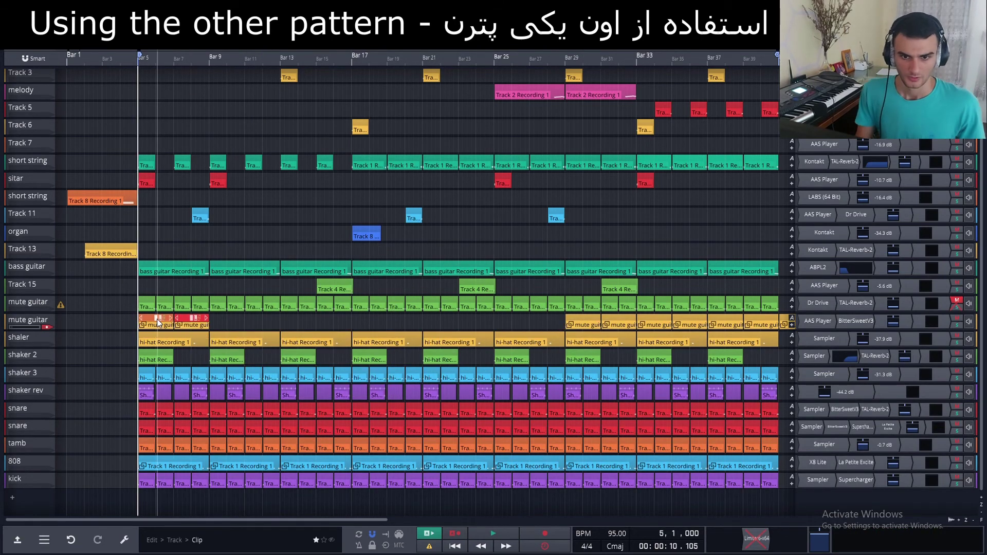
- Open the mute guitar clip at bar 5 in the MIDI editor and shorten all of its notes together
double_click(153, 323)
left_click(9, 273)
double_click(154, 323)
left_click(160, 334)
key("ctrl+a")
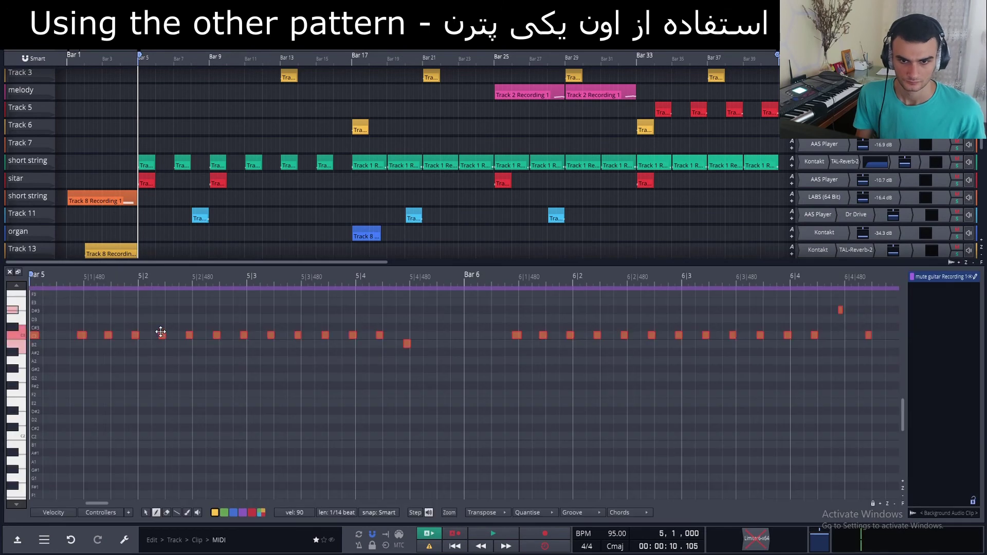
scroll(159, 333, "up", 10)
left_click(278, 336)
left_click_drag(279, 336, 237, 331)
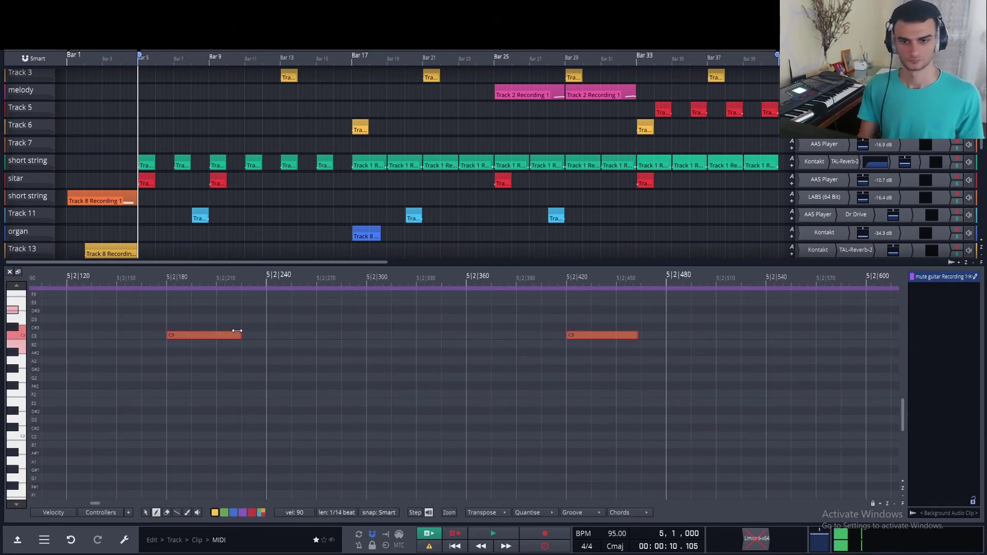
- Play the shortened mute guitar pattern from bar 5 repeatedly and examine the timing of its notes in the MIDI editor
key("space")
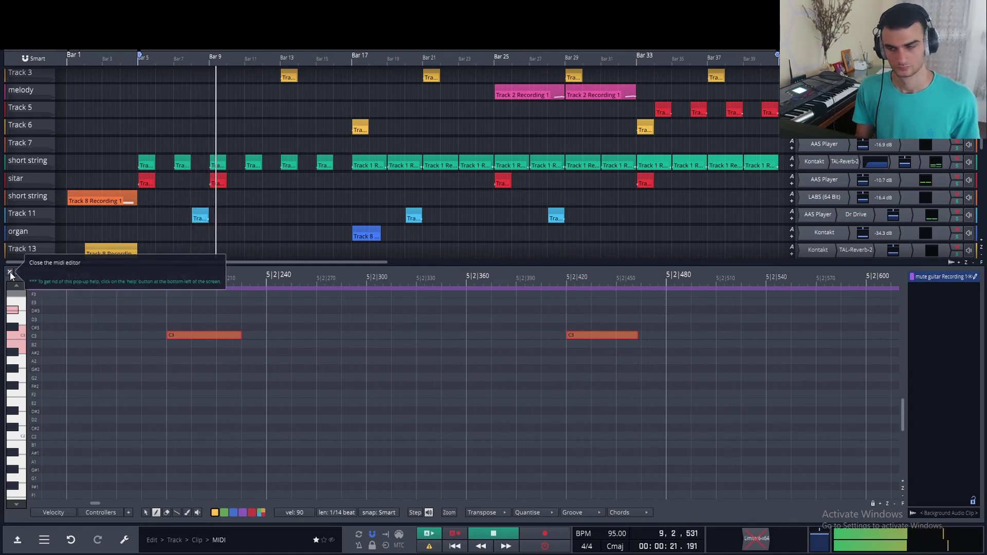
left_click(142, 232)
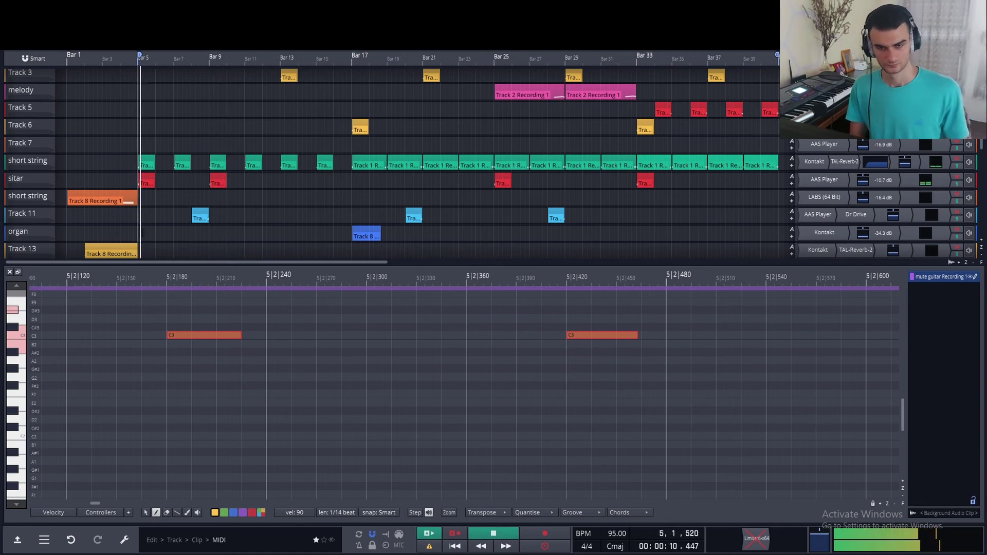
scroll(341, 350, "down", 2)
scroll(341, 350, "down", 5)
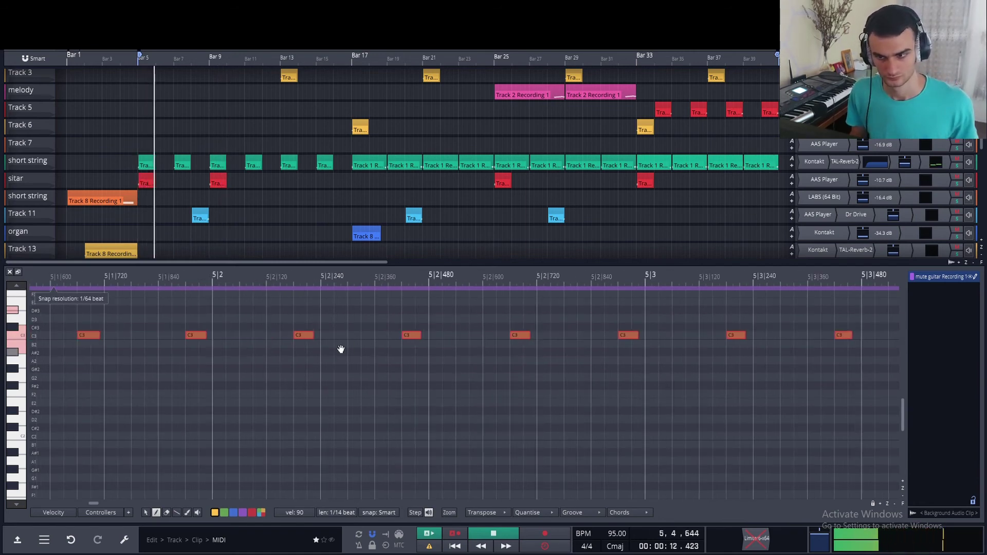
scroll(341, 349, "down", 2)
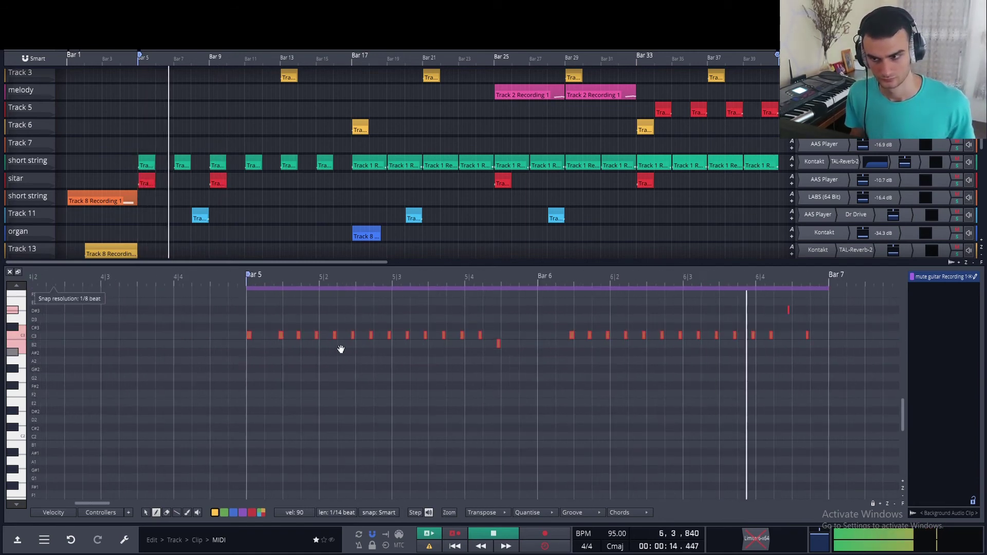
scroll(337, 348, "up", 3)
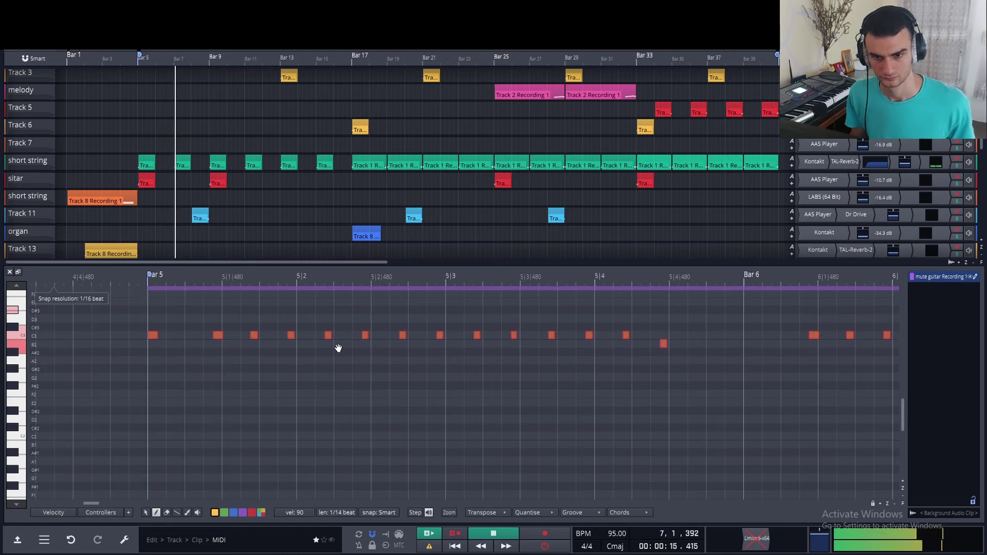
left_click(141, 232)
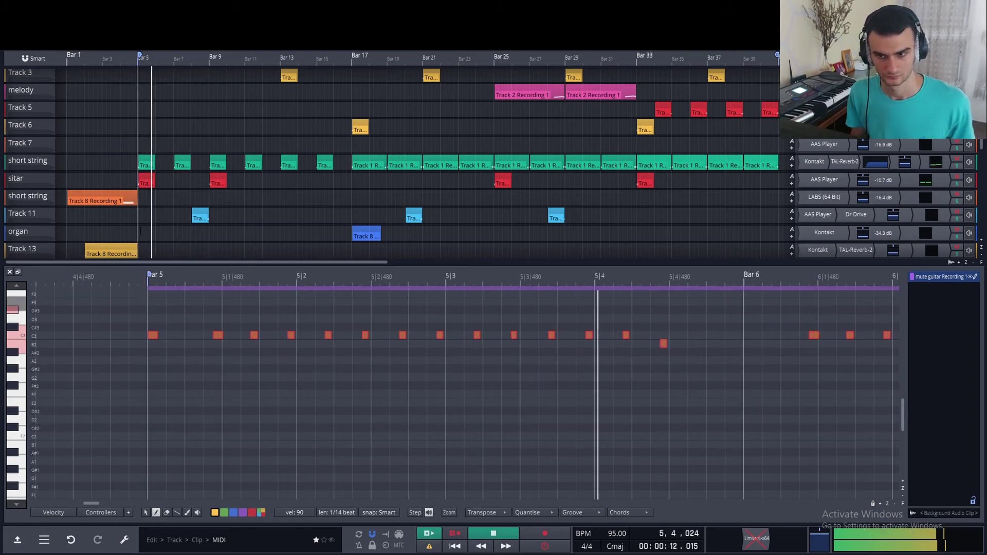
left_click(140, 231)
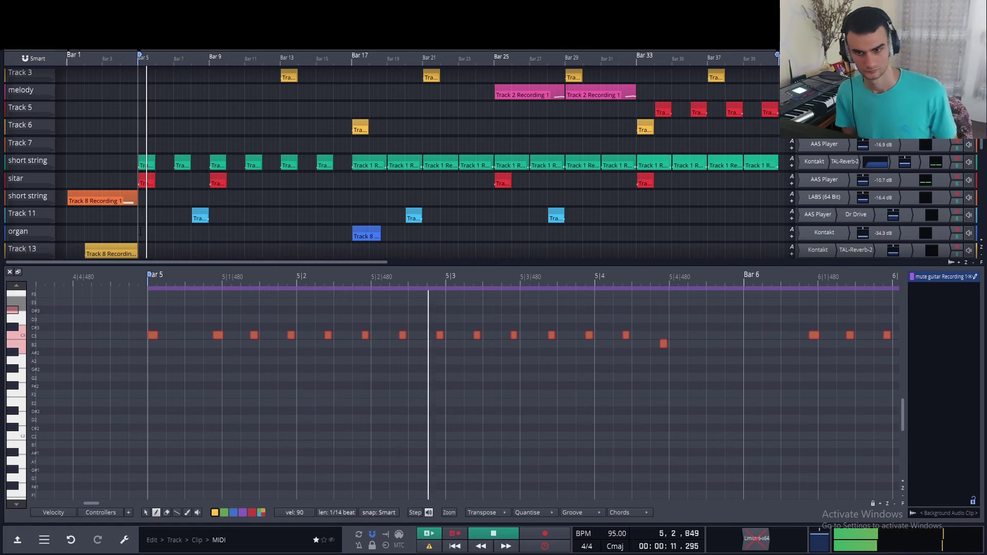
- Shift the mute guitar notes from 5|2|900 to the end of bar 5 about 10 ticks later, checking the timing from bar 5
key("space")
scroll(515, 315, "up", 2)
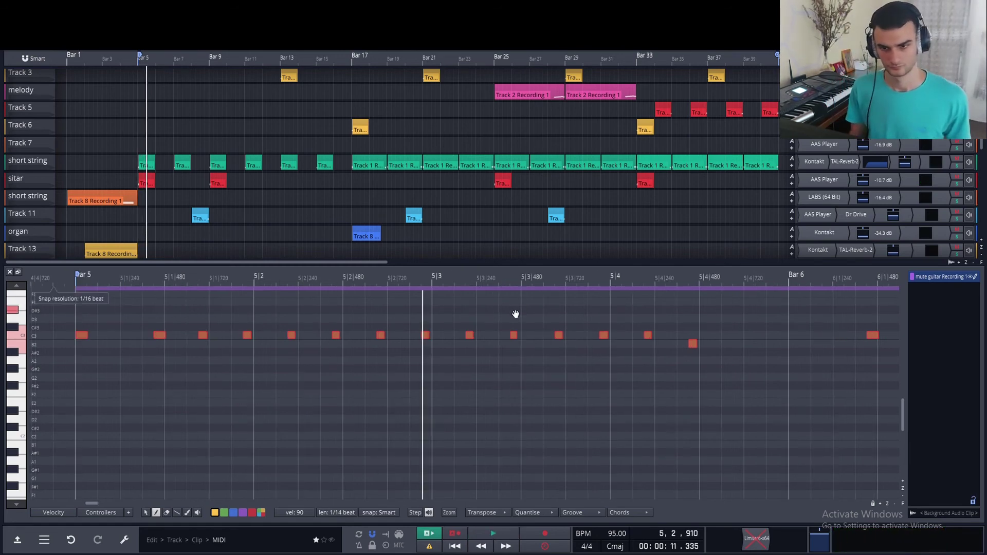
left_click_drag(360, 368, 801, 322)
scroll(376, 304, "up", 3)
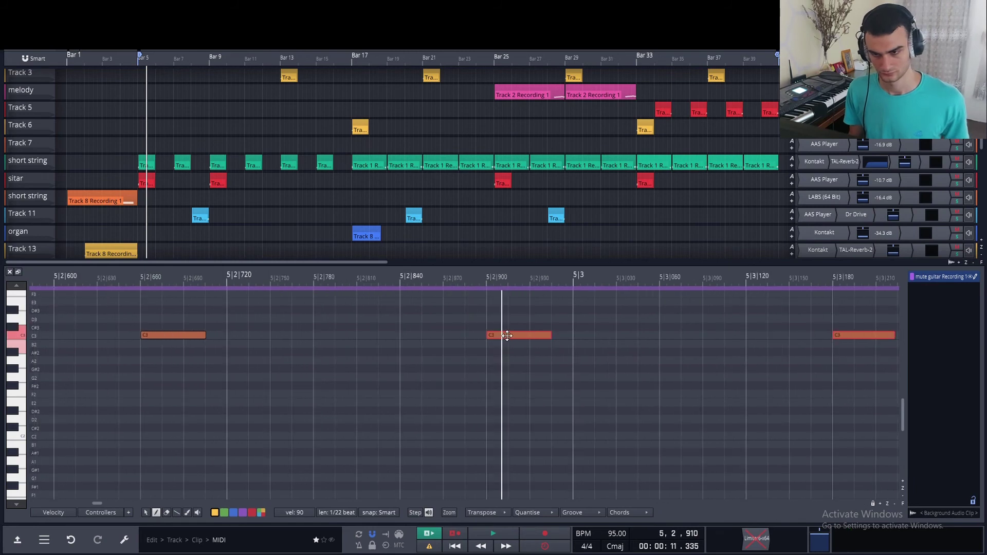
key("space")
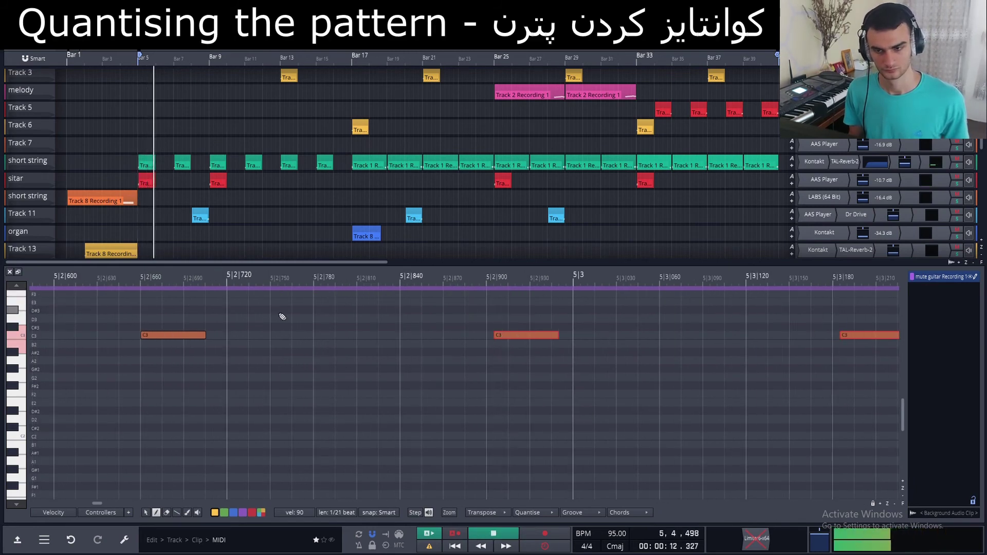
left_click(138, 231)
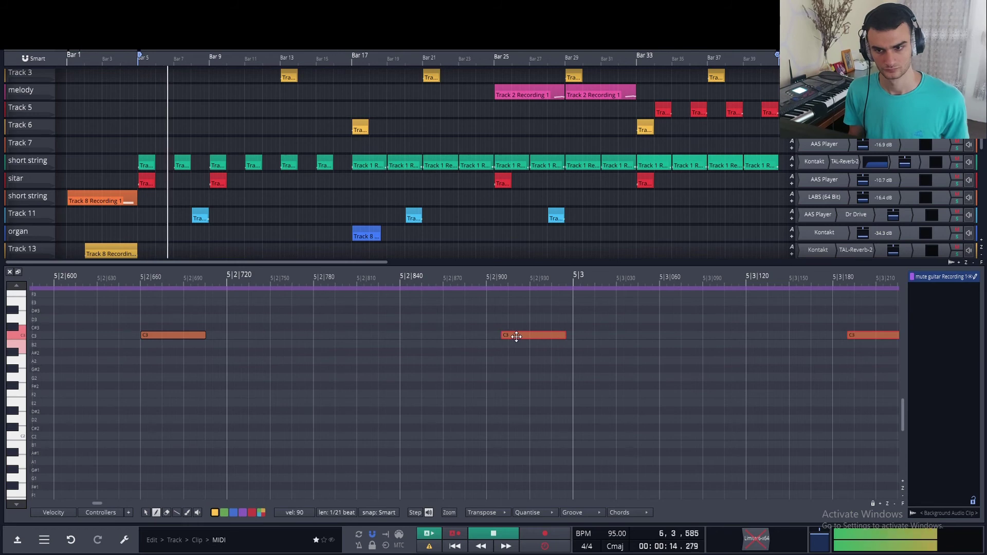
left_click(138, 230)
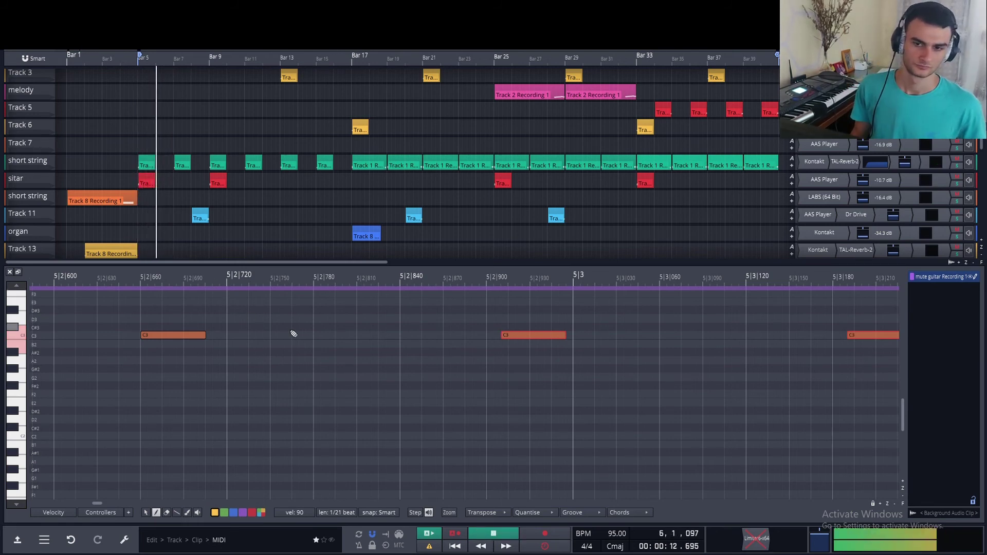
- Shift the mute guitar notes from just before 6|3 to the end of bar 6 about 5 ticks later, checking the timing by playback
scroll(291, 332, "down", 10)
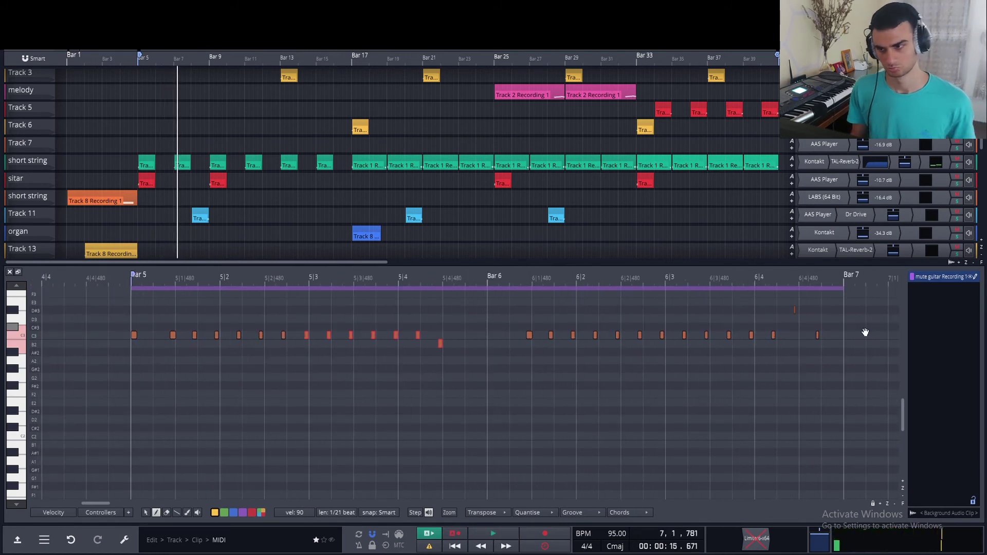
scroll(865, 333, "up", 5)
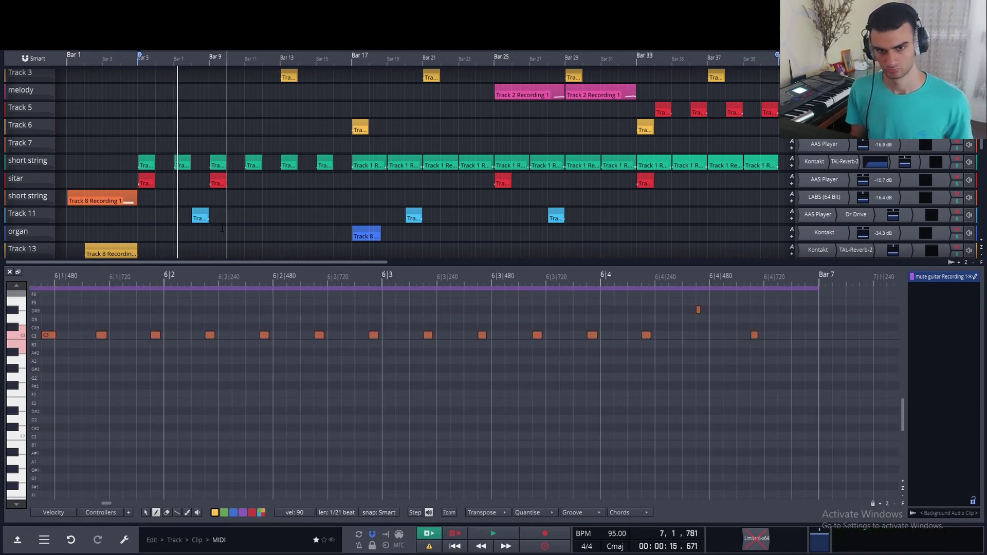
key("space")
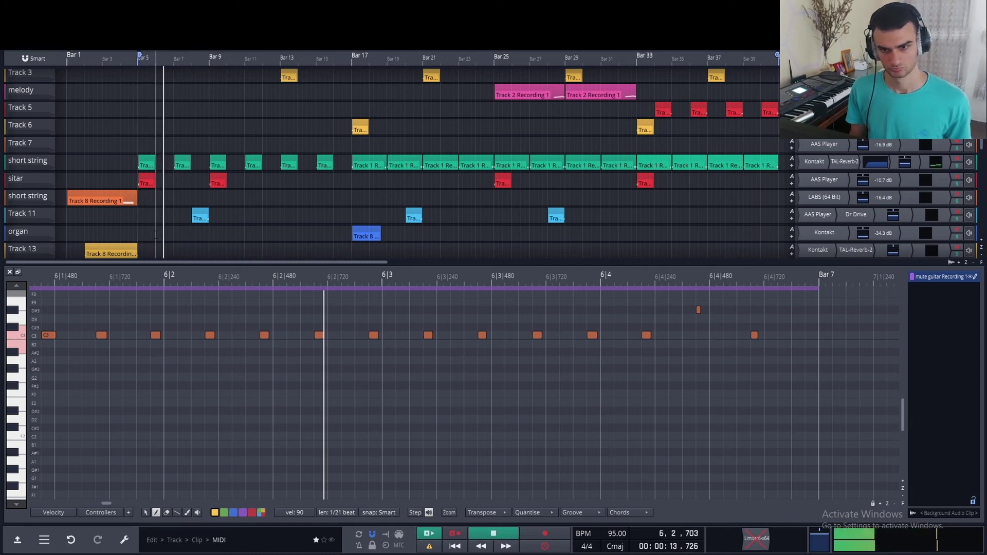
key("space")
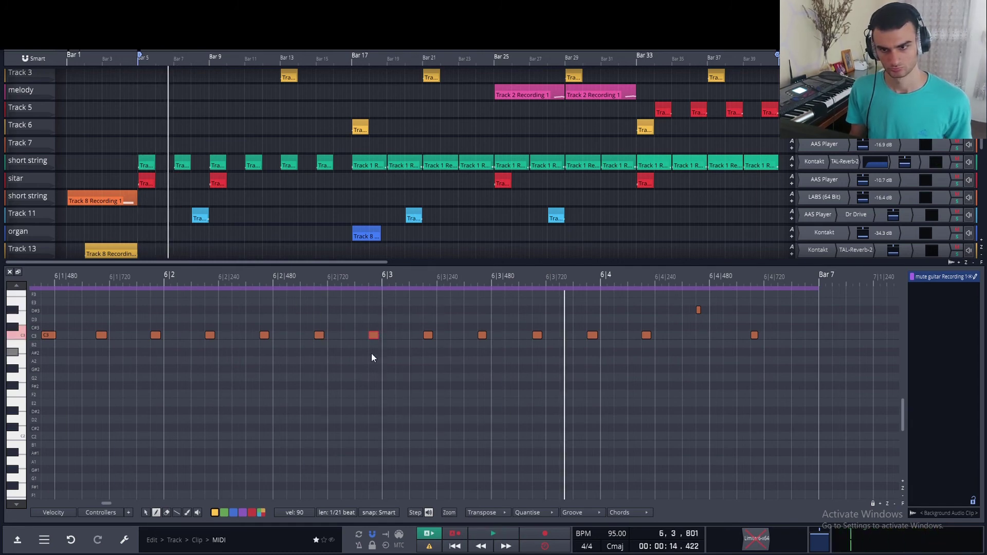
left_click_drag(371, 354, 757, 299)
scroll(651, 319, "up", 2)
scroll(652, 318, "up", 4)
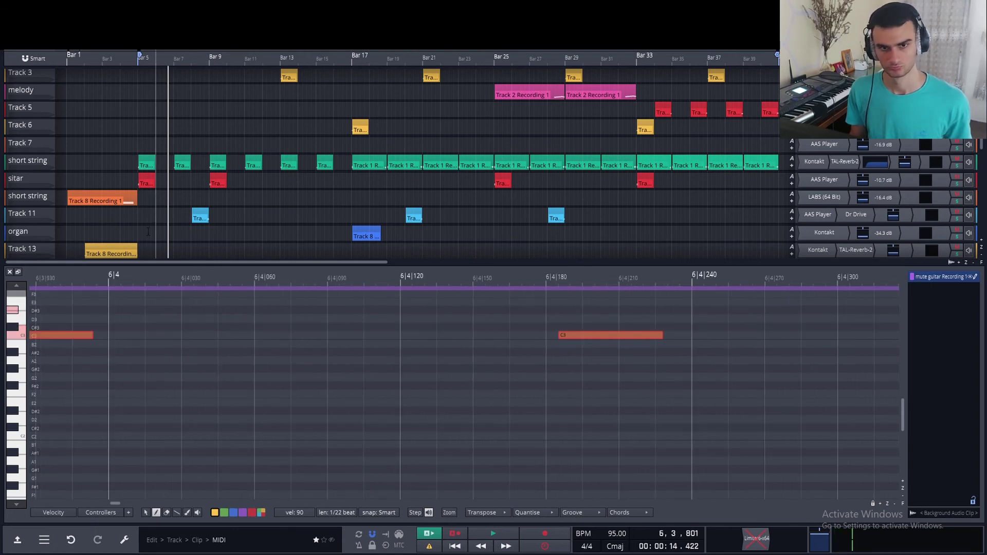
key("space")
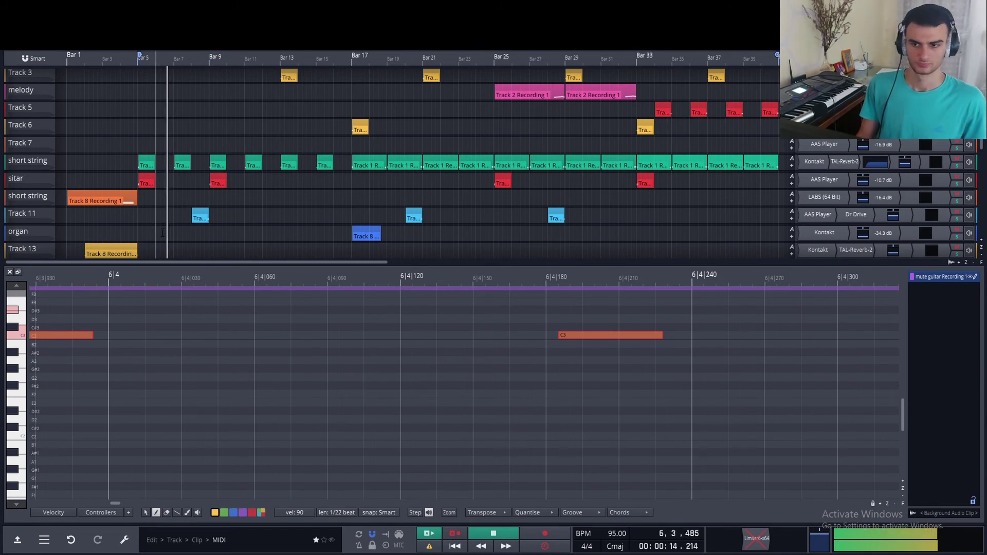
key("space")
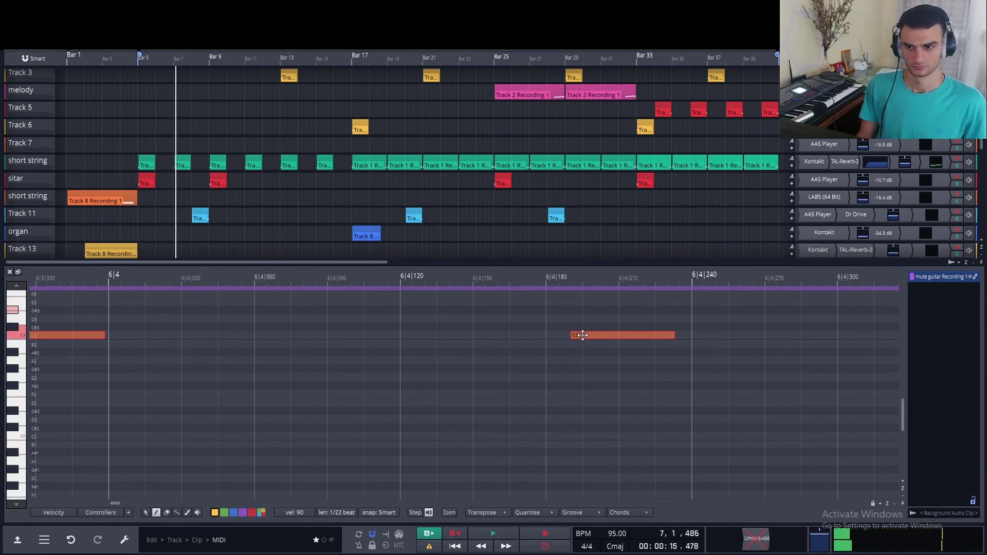
left_click(155, 231)
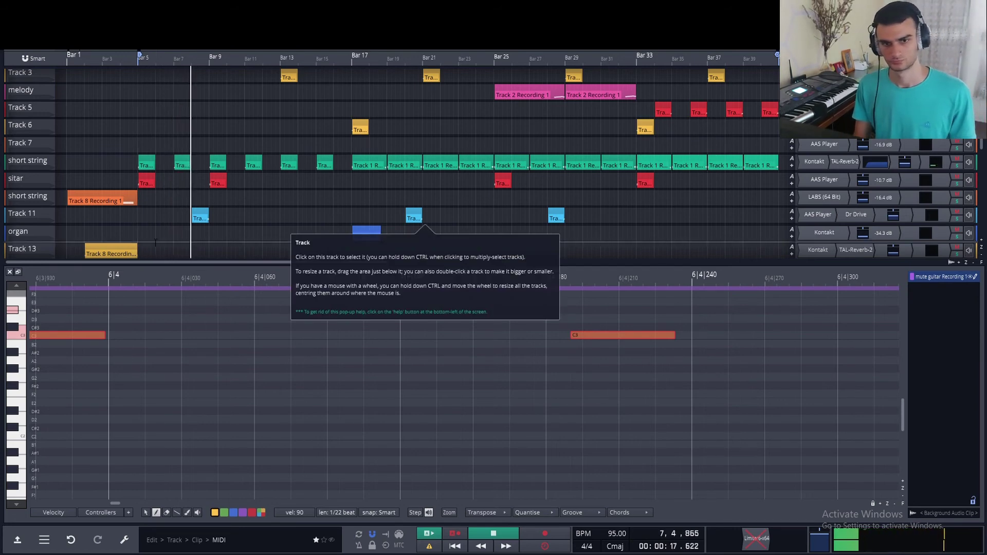
left_click(137, 231)
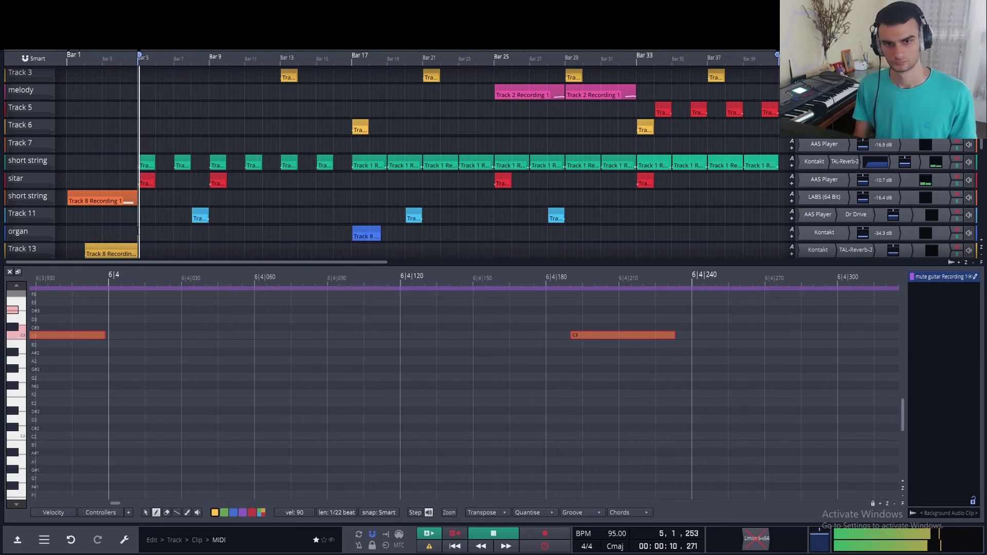
- Reopen the mute guitar clip at bar 5 and examine the timing of its early notes while playing from bar 5
left_click(10, 272)
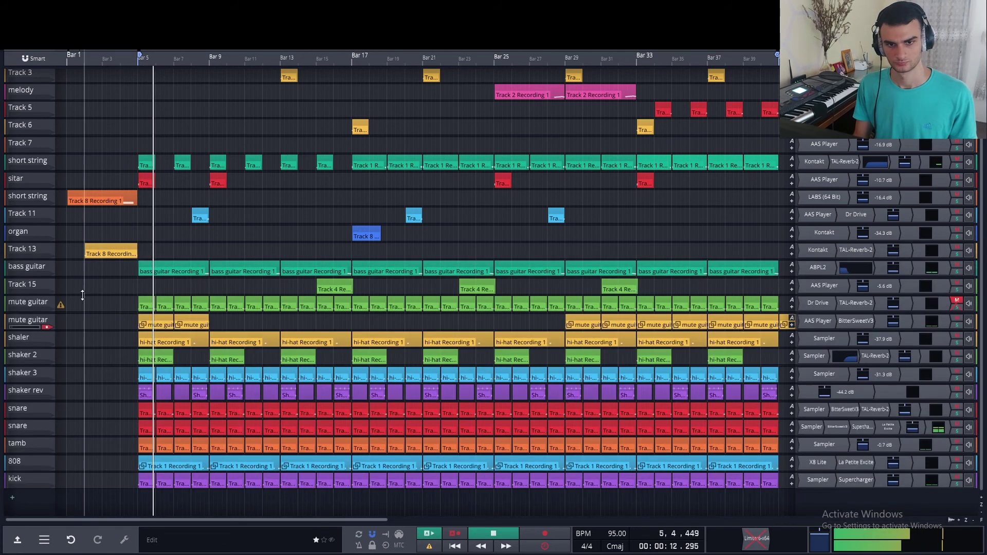
double_click(144, 319)
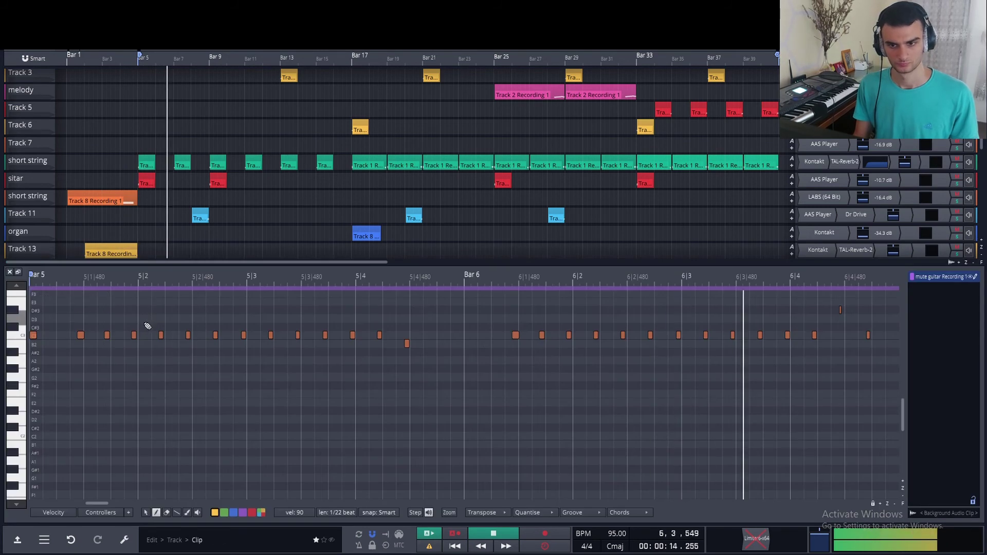
key("space")
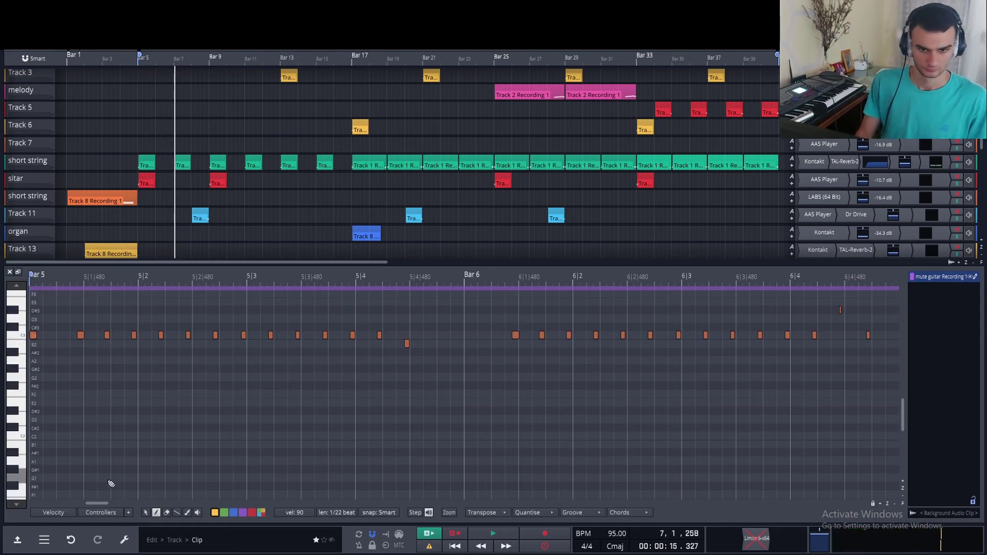
scroll(101, 504, "left", 2)
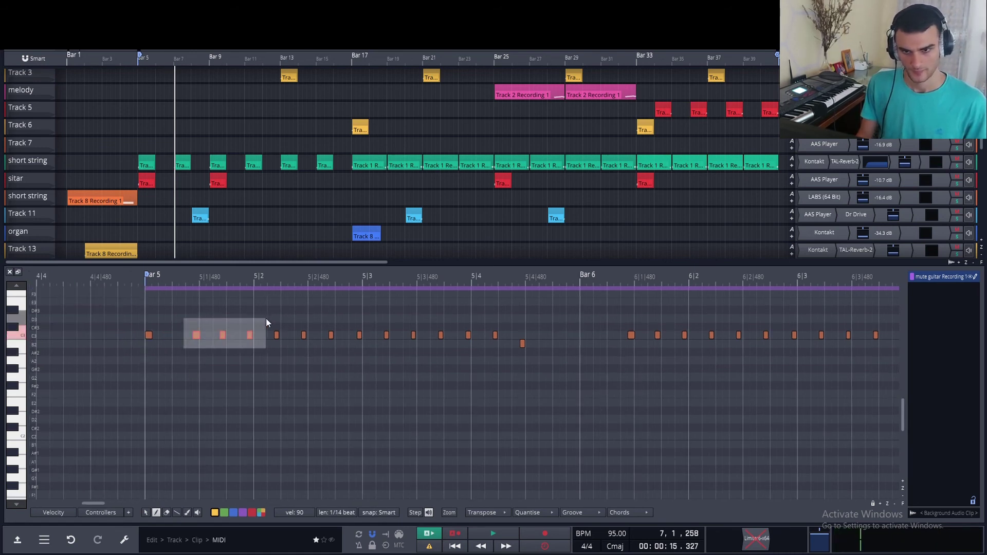
left_click_drag(266, 320, 263, 319)
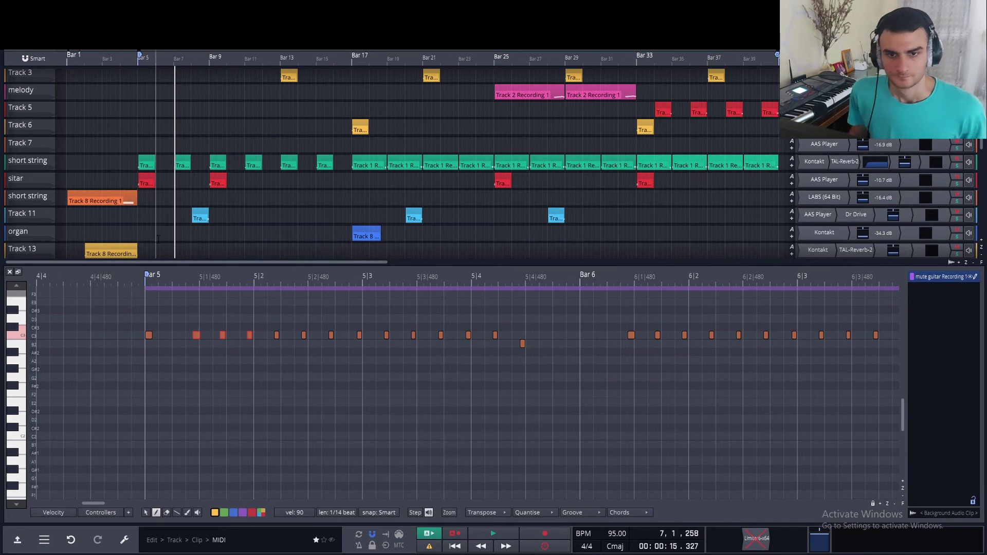
key("space")
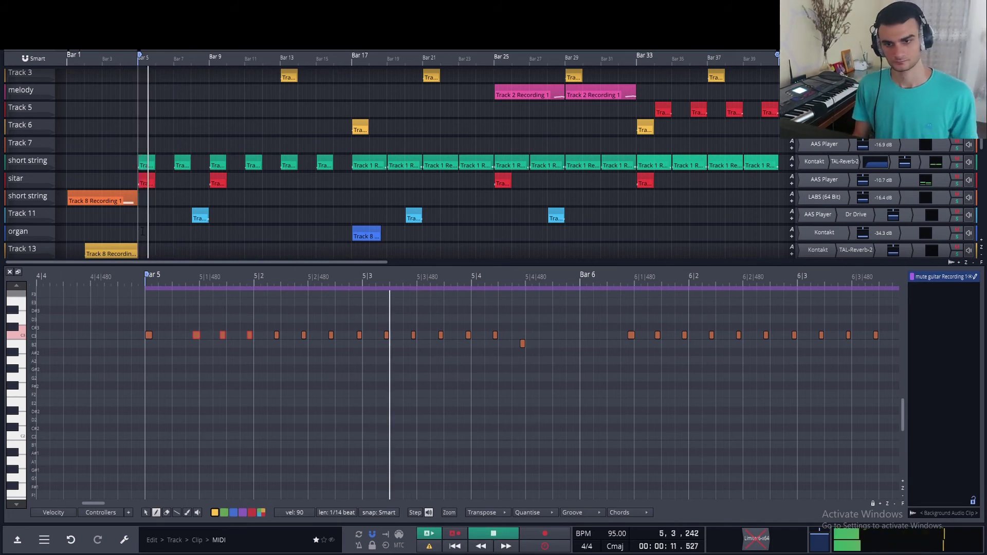
key("space")
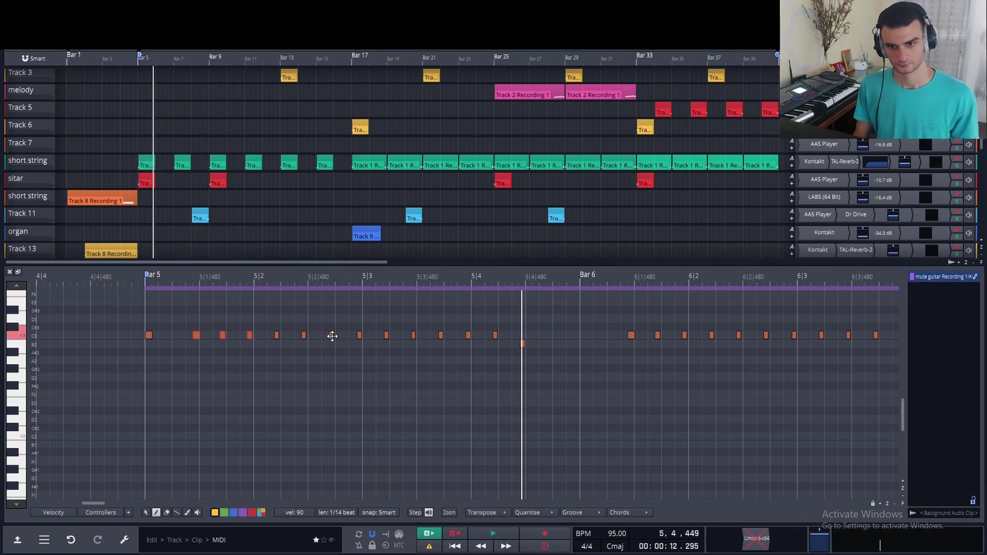
- Shift the six C3 notes following bar 5's first note slightly later, starting at about 5|1|435, and play the result
left_click_drag(194, 322, 192, 323)
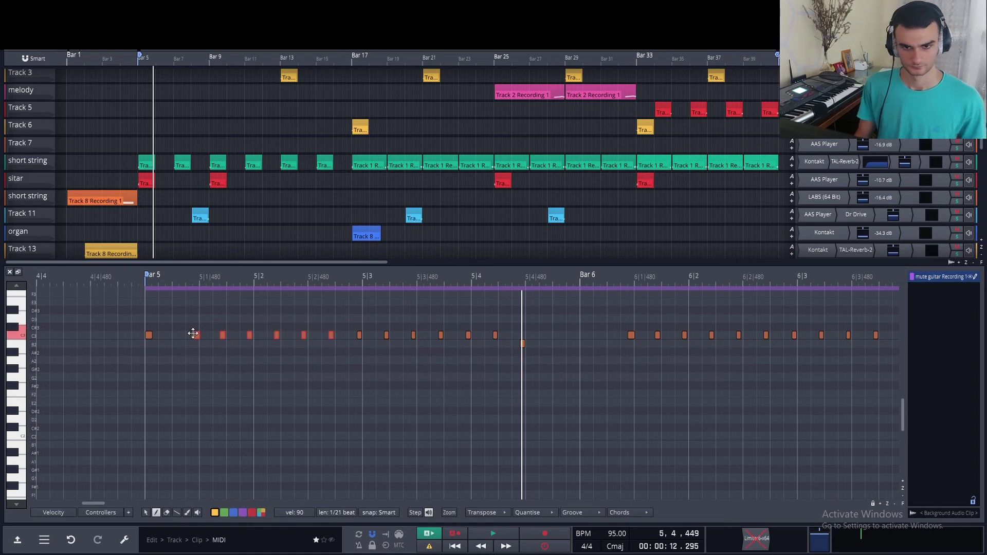
scroll(190, 340, "up", 6)
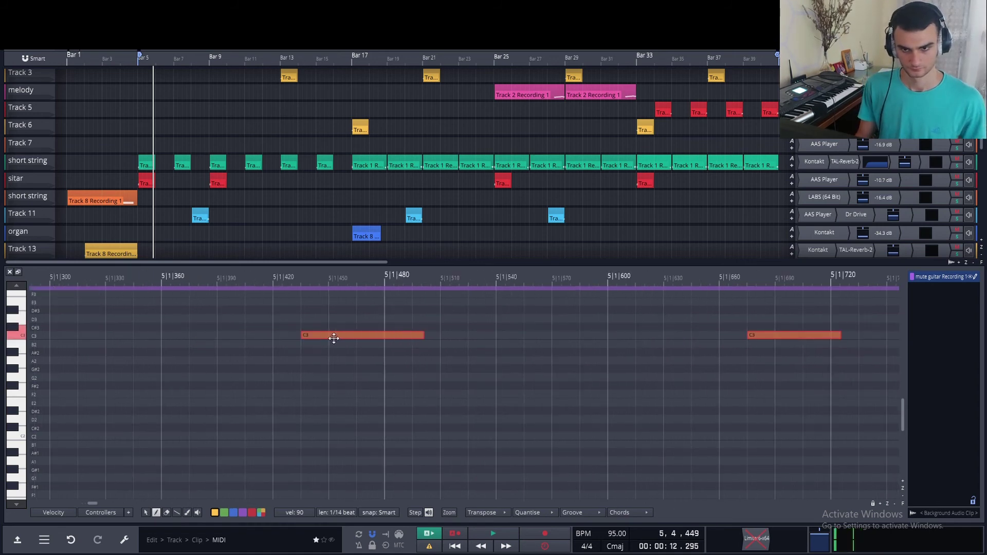
key("space")
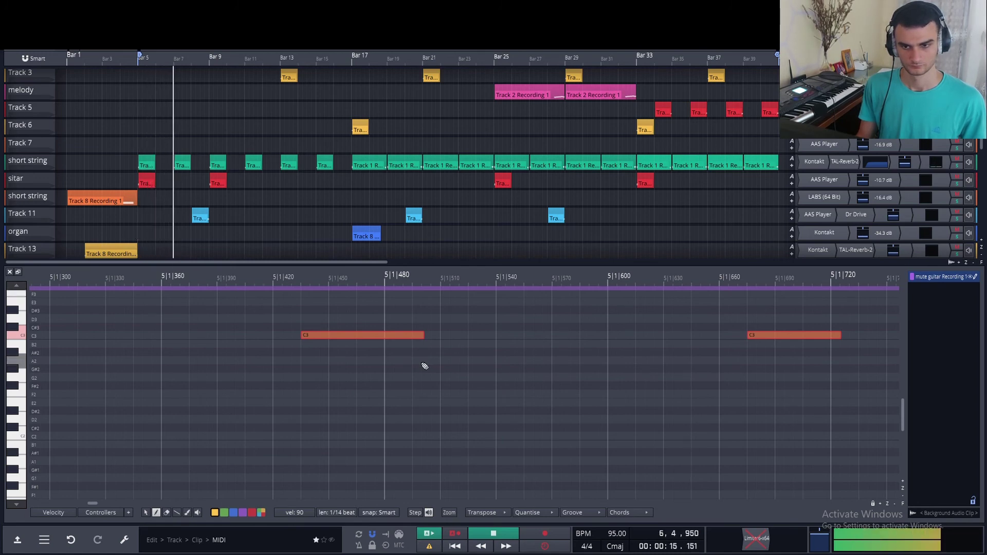
- Shift all the mute guitar notes in bar 6 slightly later so they start at about 6|1|424, and play the result
scroll(427, 364, "down", 8)
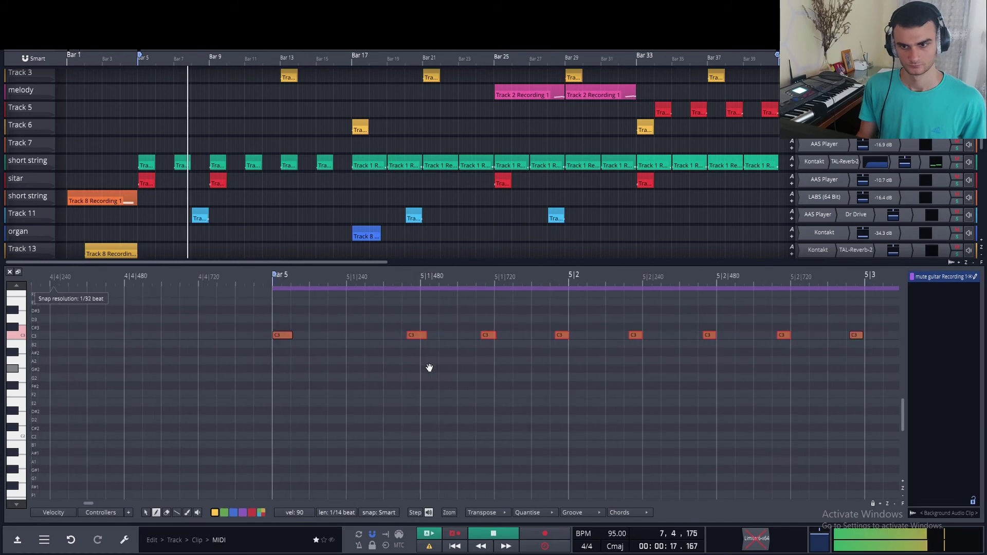
left_click_drag(89, 505, 106, 504)
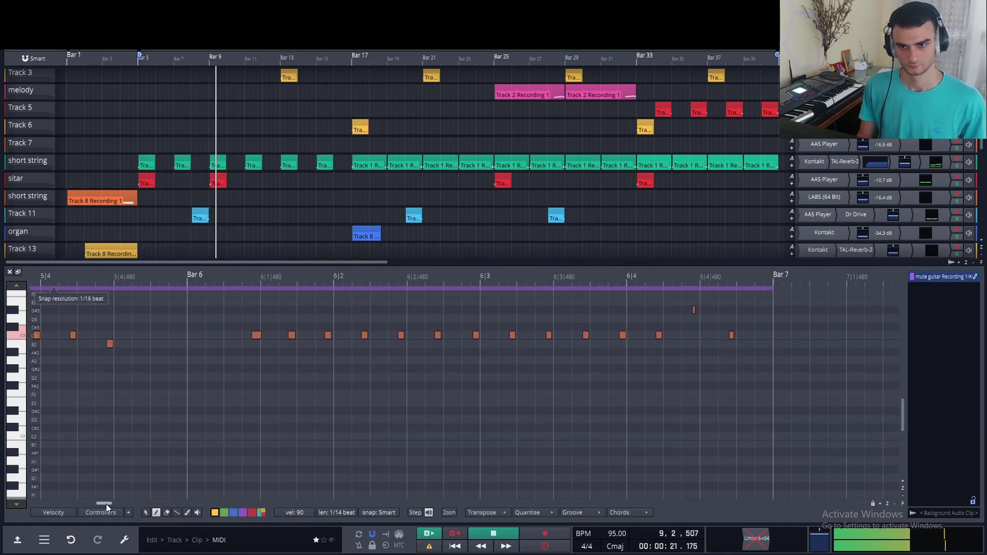
key("space")
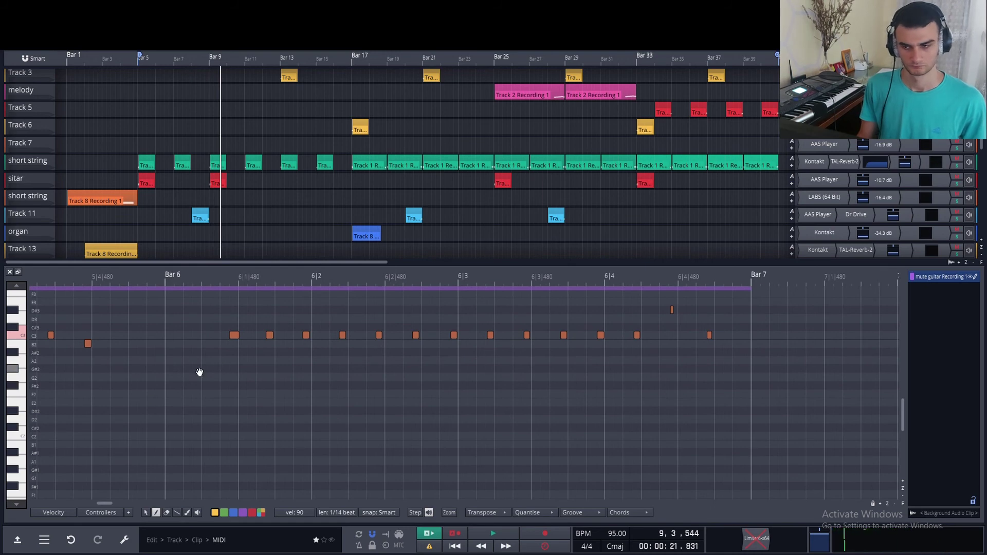
left_click_drag(649, 366, 671, 447)
scroll(229, 413, "up", 10)
left_click_drag(247, 416, 265, 414)
key("space")
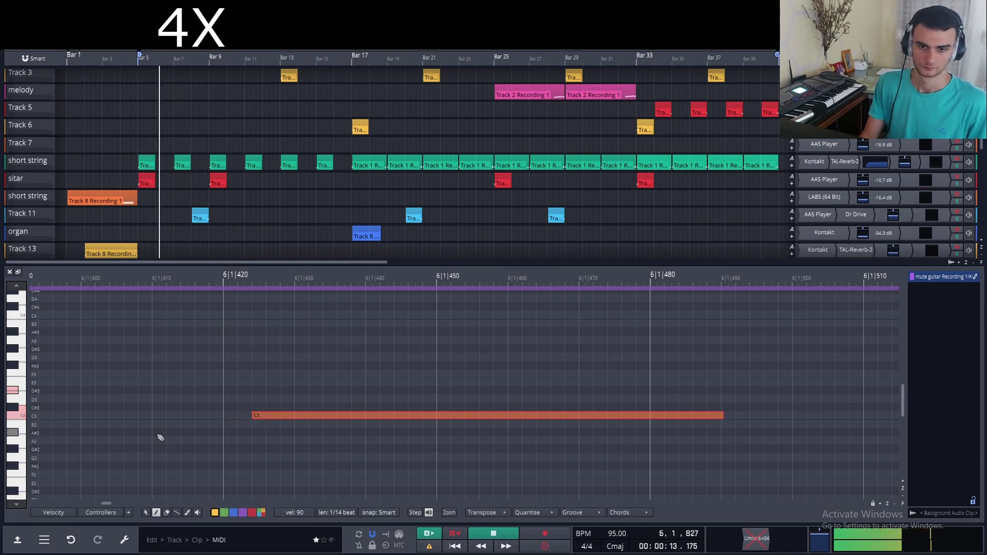
- Shift the mute guitar notes from just before 5|3 to the end of bar 5 slightly later, starting at about 5|2|918, and replay from bar 5
scroll(160, 437, "down", 10)
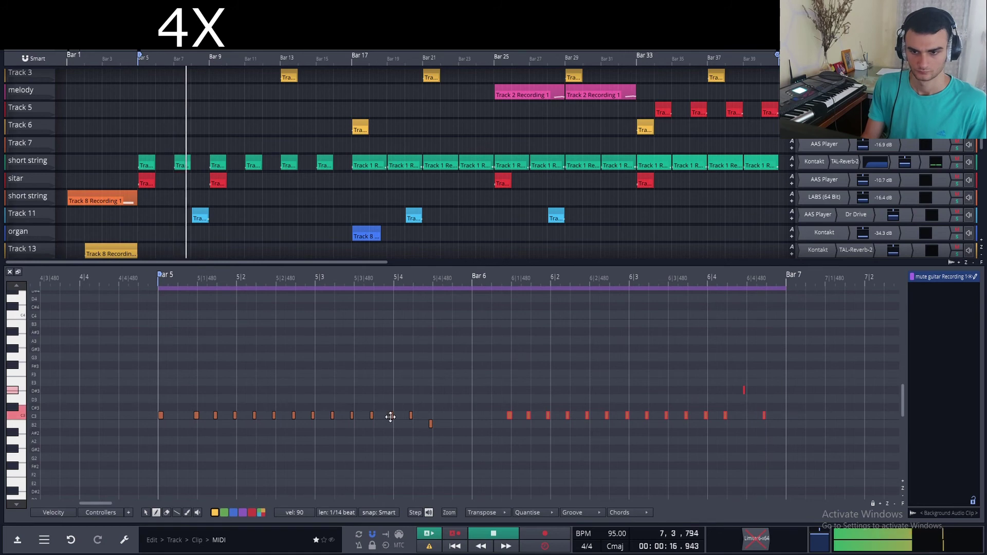
left_click_drag(447, 436, 301, 396)
scroll(314, 401, "up", 8)
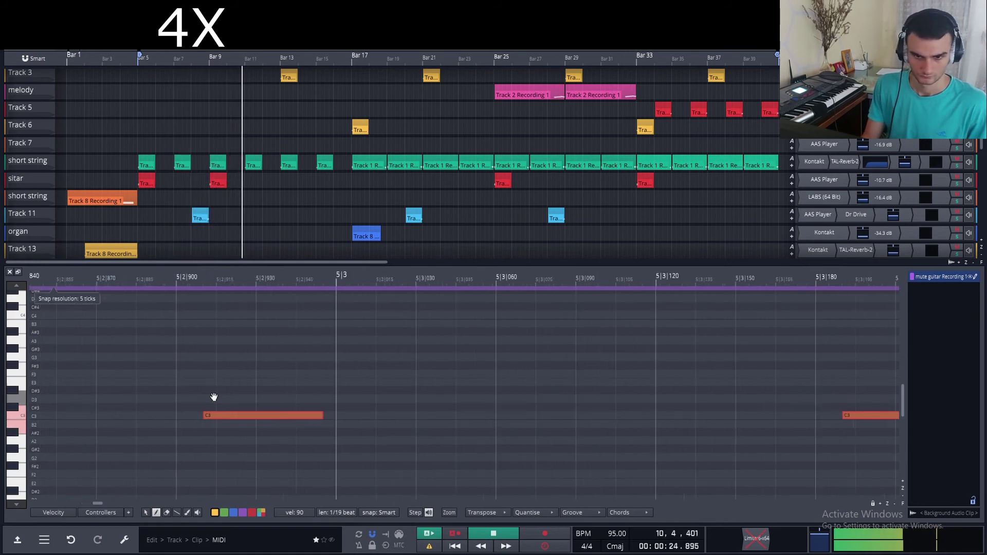
scroll(213, 400, "up", 1)
left_click_drag(224, 414, 249, 414)
left_click(144, 235)
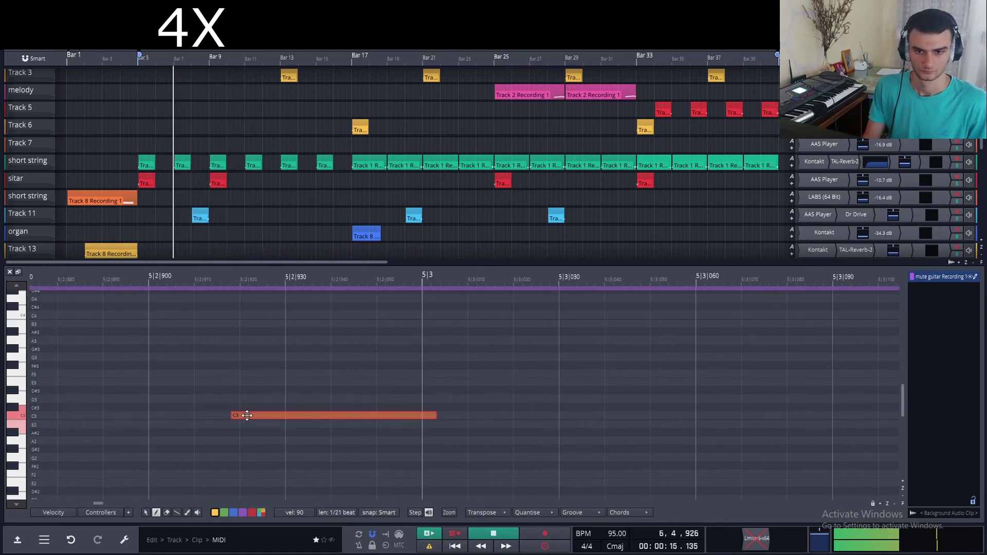
scroll(270, 388, "down", 4)
left_click(137, 238)
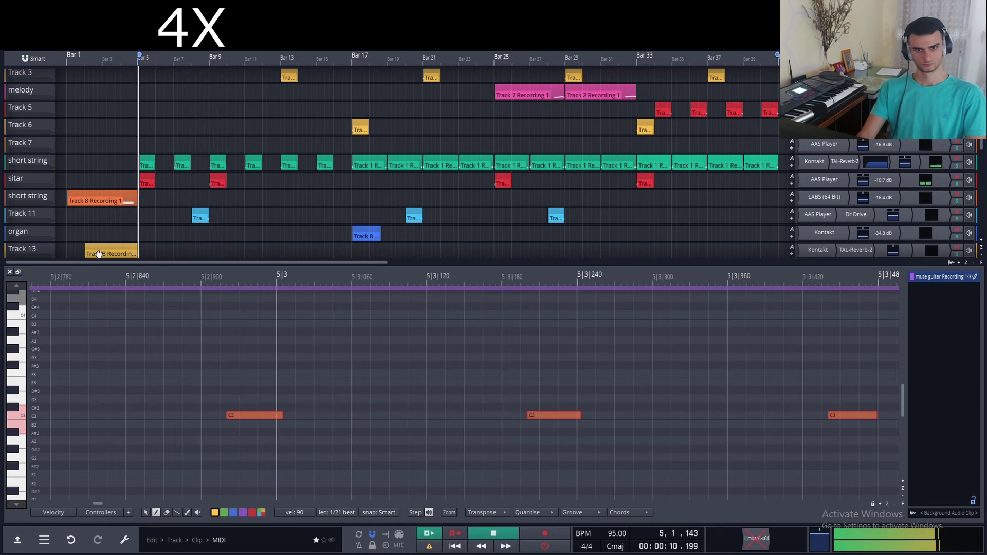
- Close the MIDI editor and arrange the mute guitar clips so the pattern runs continuously from bar 5 to bar 41
left_click(9, 271)
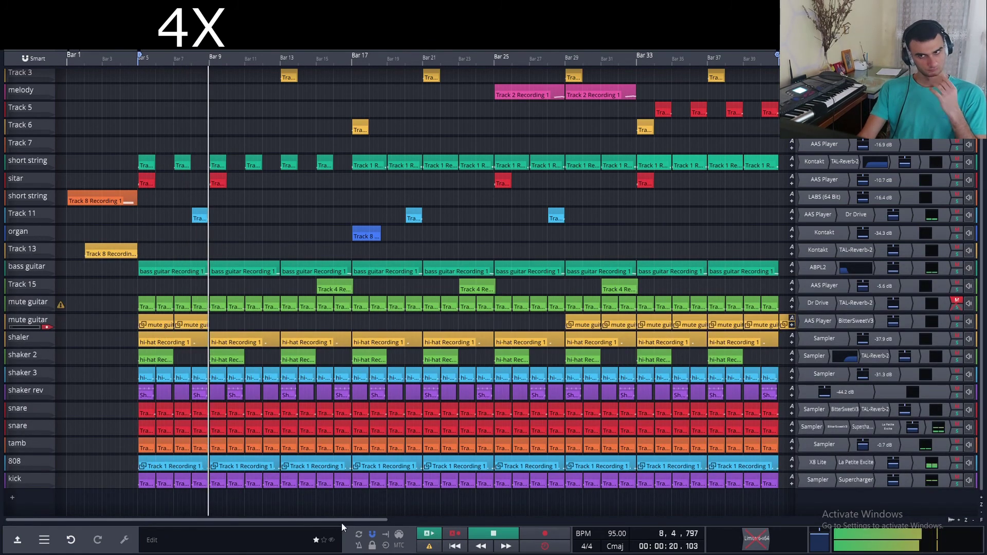
left_click_drag(342, 520, 359, 520)
left_click_drag(529, 319, 172, 318)
left_click_drag(559, 319, 200, 319)
left_click_drag(381, 519, 582, 517)
left_click(684, 319)
left_click(219, 319, "shift")
left_click_drag(301, 520, 114, 521)
left_click_drag(573, 319, 217, 320)
- Reduce the Bitter amount of the mute guitar's BitterSweetV3 effect to about 15% and close the plugin
double_click(856, 321)
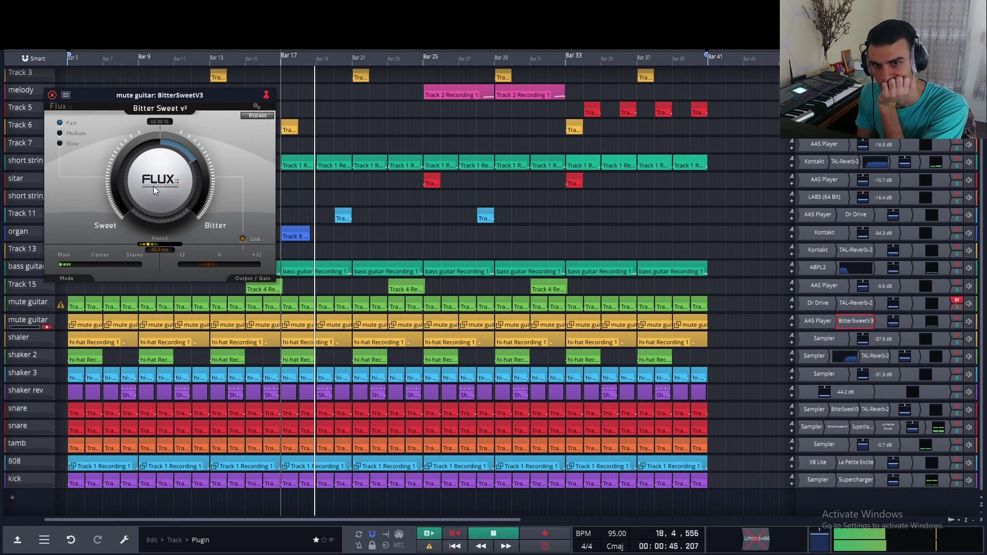
left_click_drag(153, 186, 152, 190)
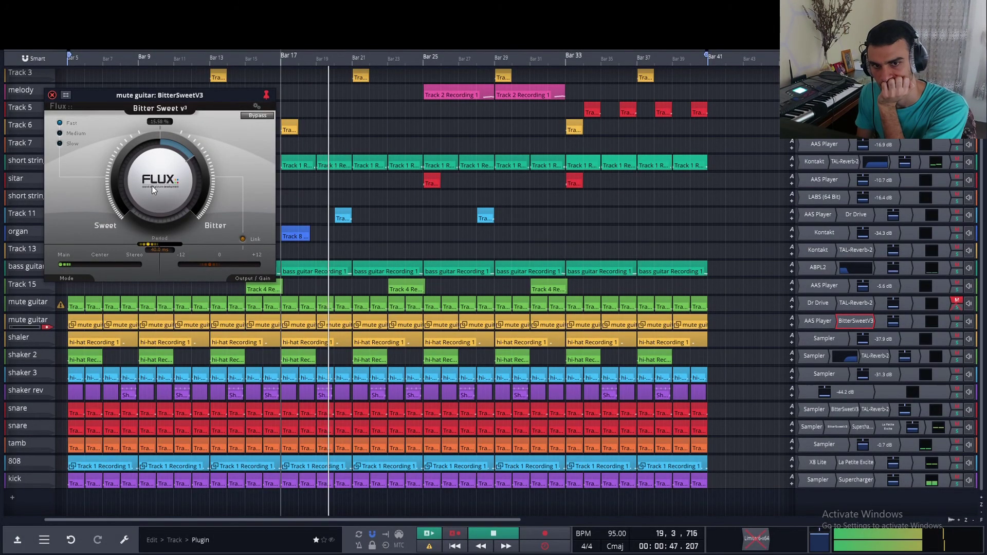
left_click(53, 95)
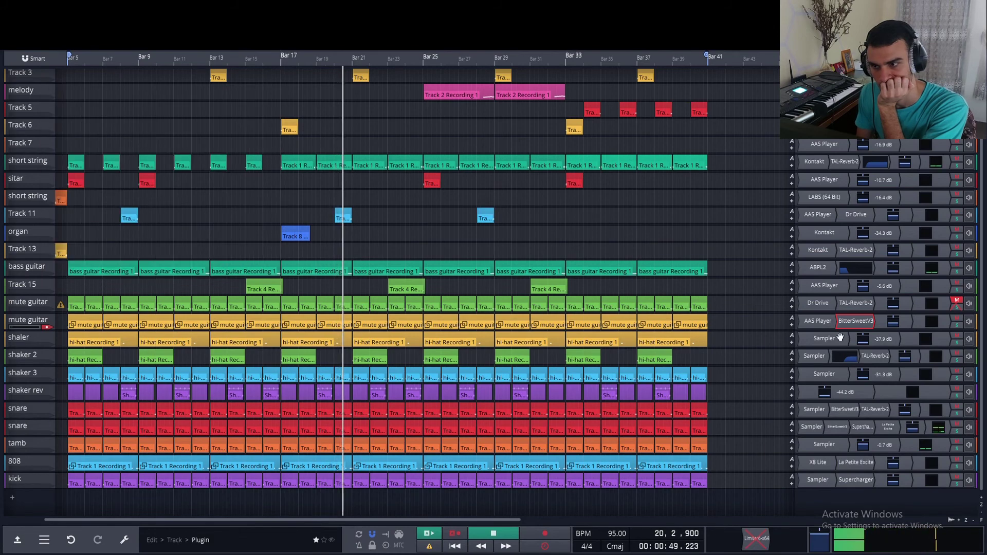
- Select the mute guitar track's volume plugin, listen to the full mix, and return the playback position to bar 5
left_click(895, 323)
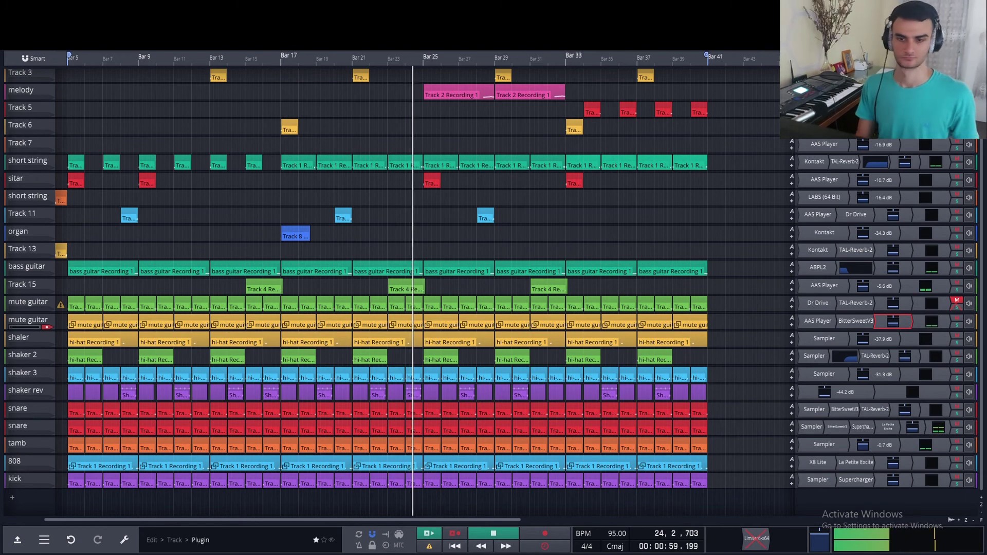
key("space")
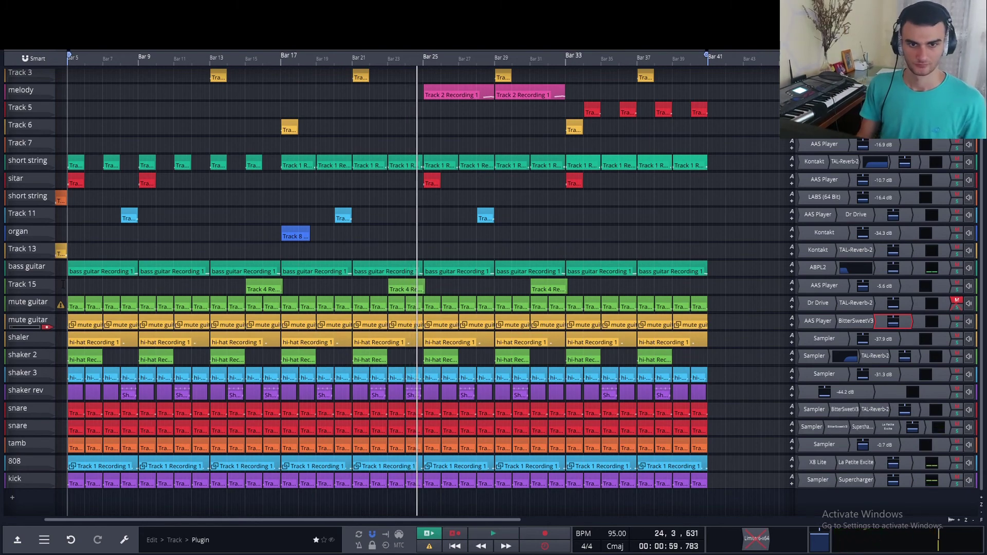
left_click(62, 284)
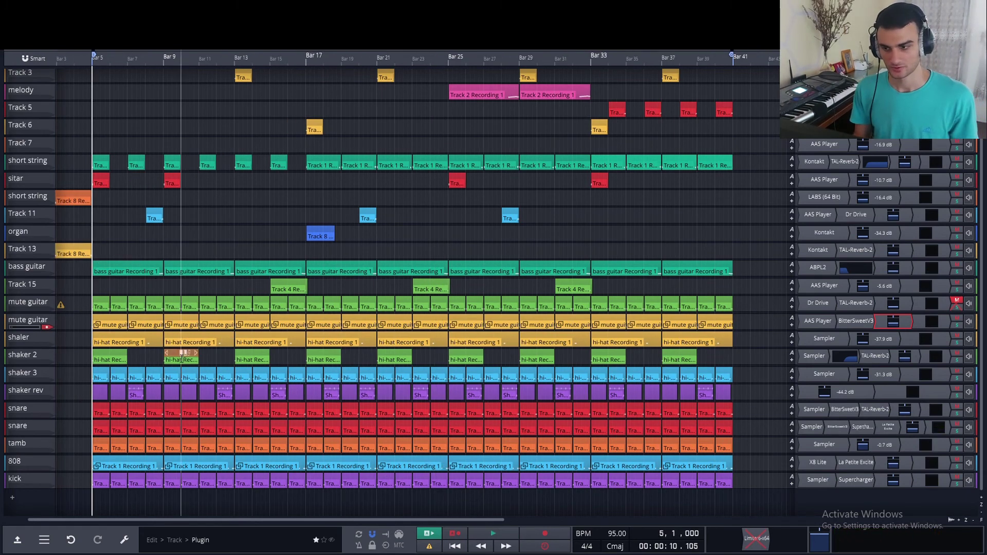
left_click(114, 554)
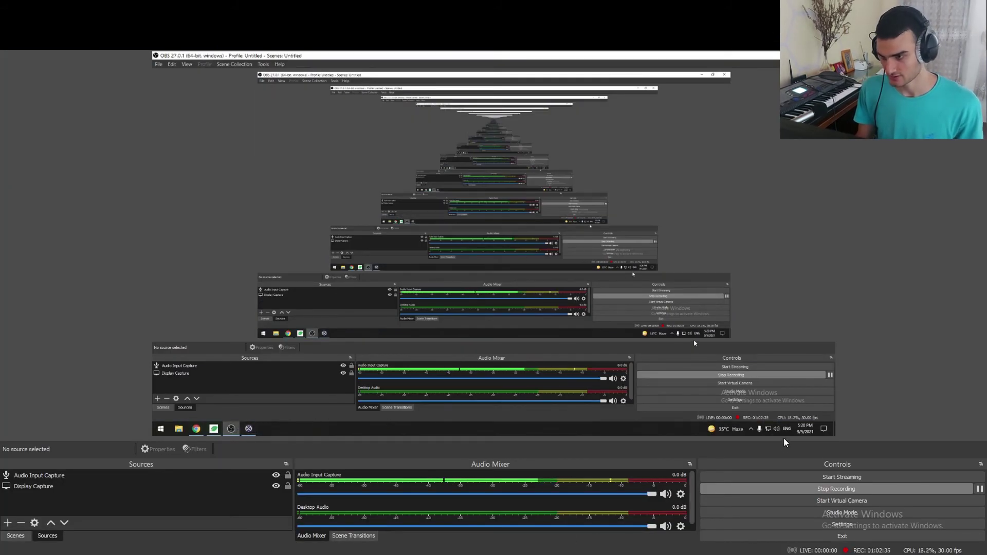
- Switch to Waveform, fit all tracks in the arrangement, and play the mix from just before bar 5
key("alt+Tab")
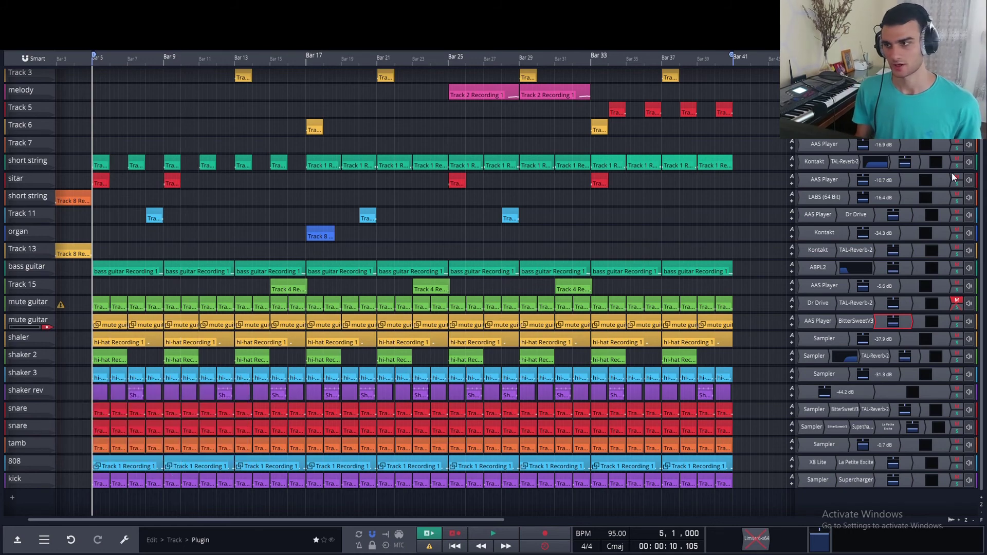
left_click(980, 508)
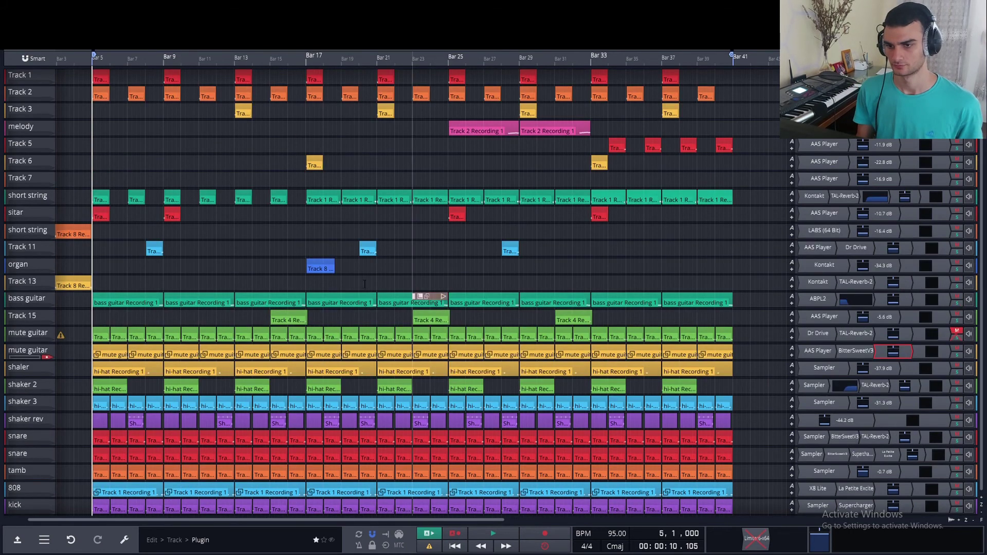
left_click(82, 58)
key("space")
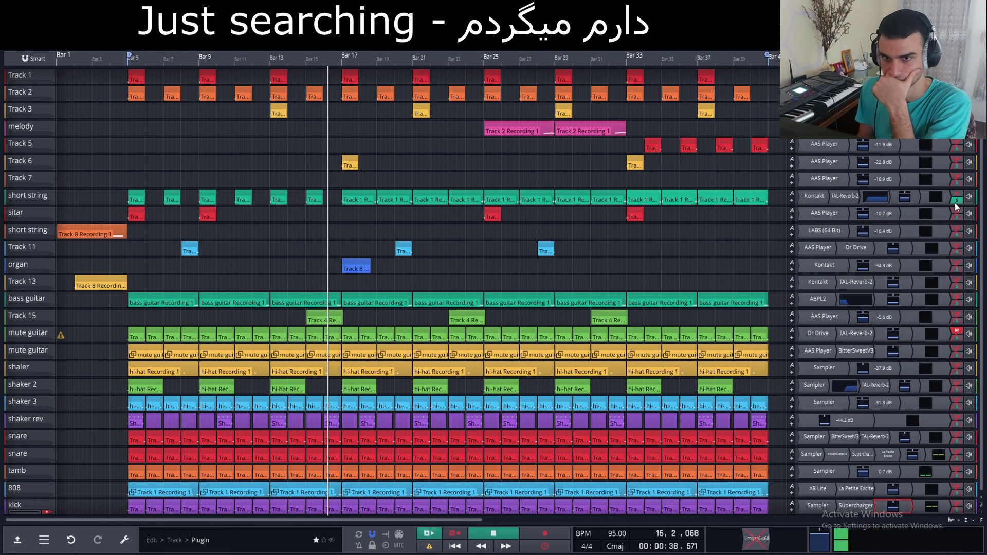
- Lower the short string track's volume slightly and listen repeatedly to the mix, mainly around bar 12
mouse_move(905, 197)
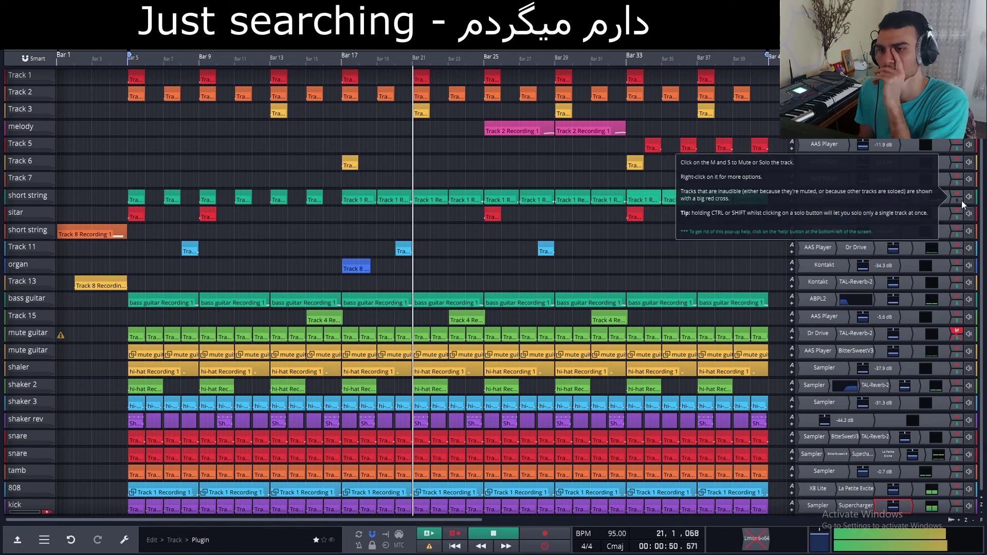
left_click_drag(905, 197, 904, 200)
left_click(104, 58)
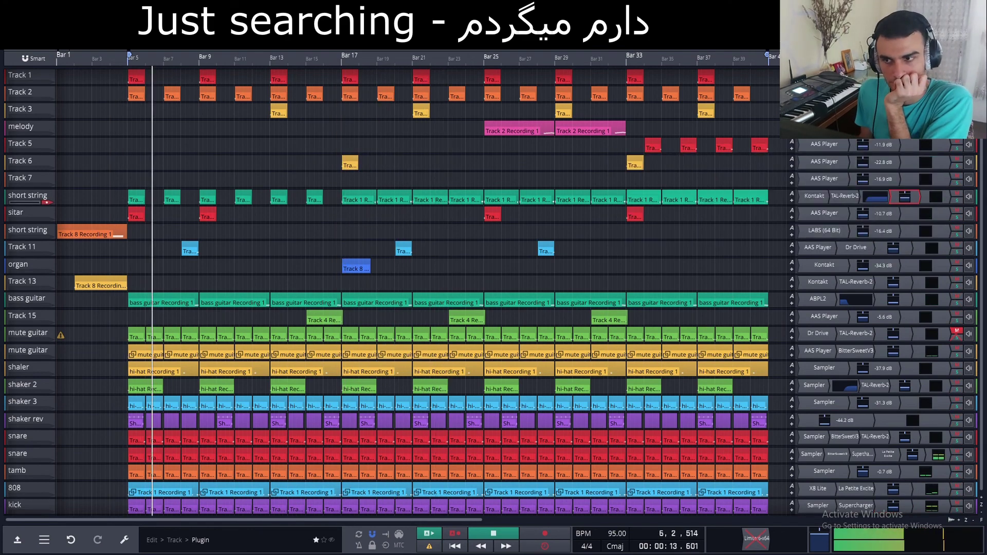
left_click(957, 114)
left_click(250, 125)
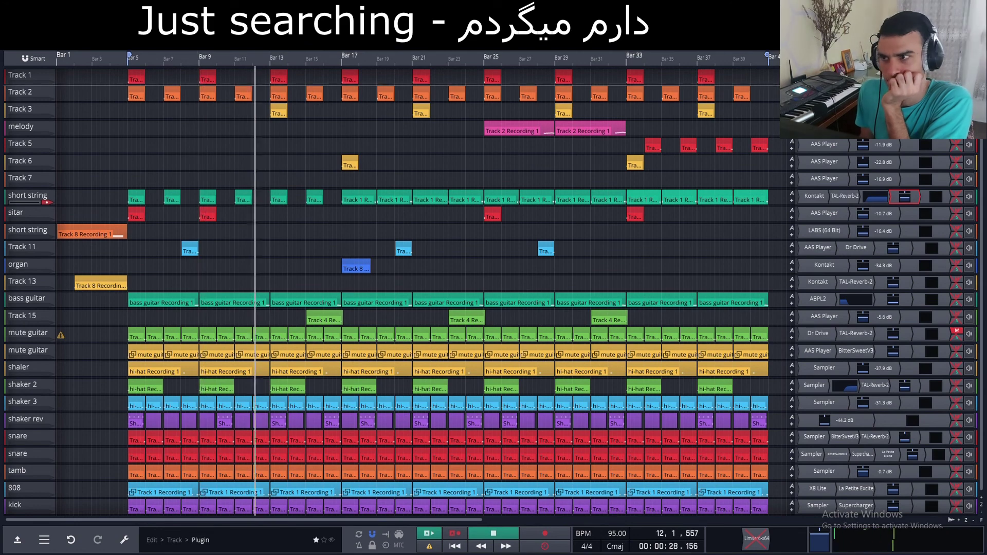
left_click(256, 129)
left_click(257, 128)
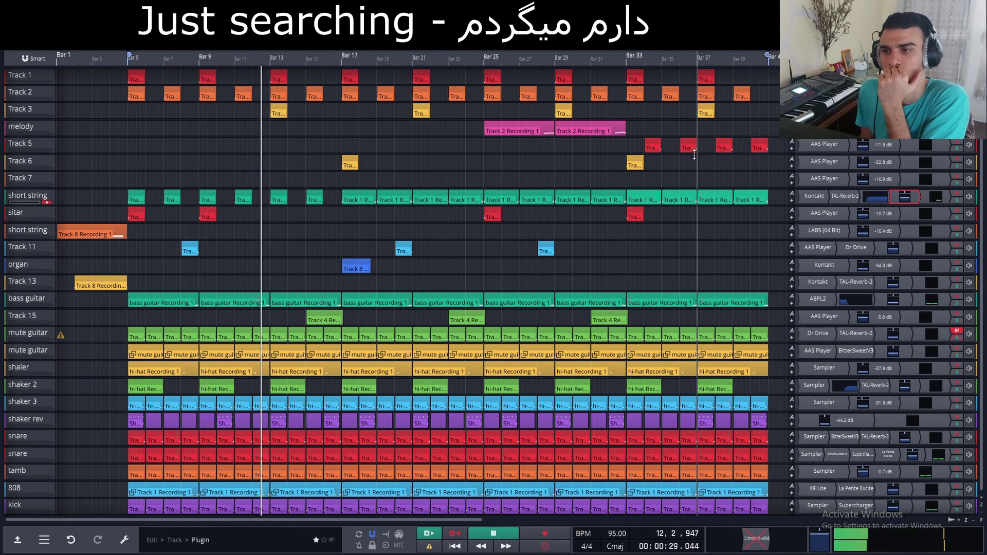
left_click(257, 129)
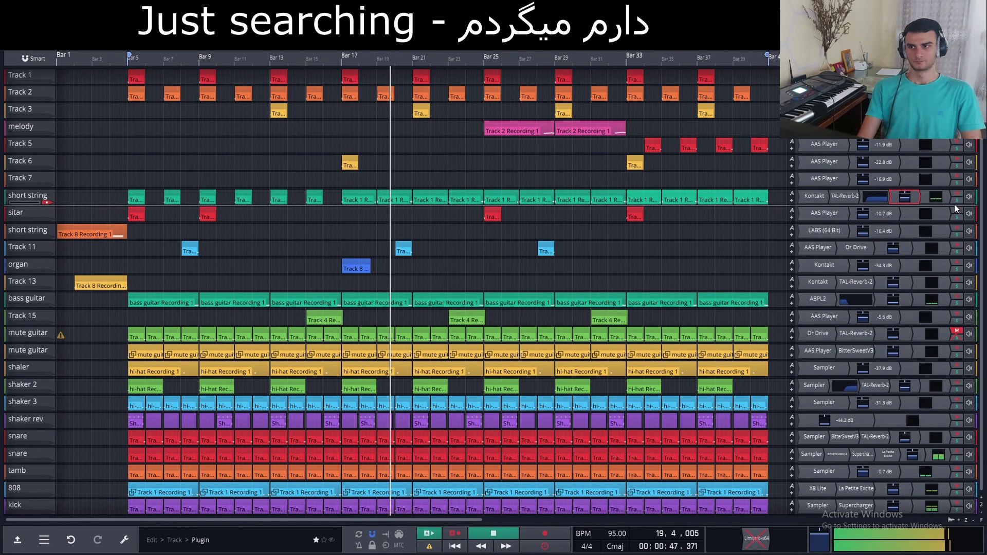
- Solo the short string track, bypass its TAL-Reverb-2, and open its 4-Band Equaliser
left_click(957, 200)
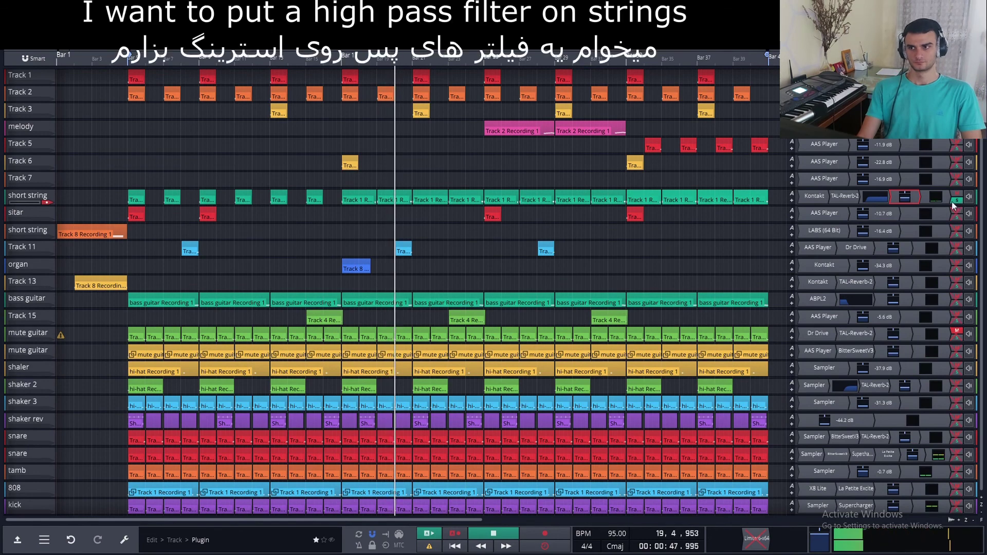
right_click(844, 197)
left_click(849, 209)
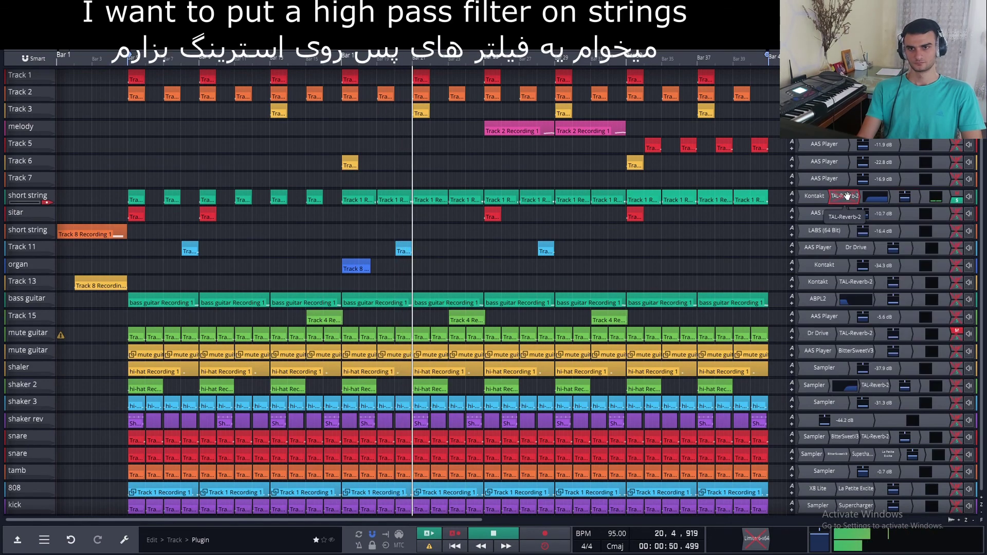
right_click(879, 199)
left_click(879, 199)
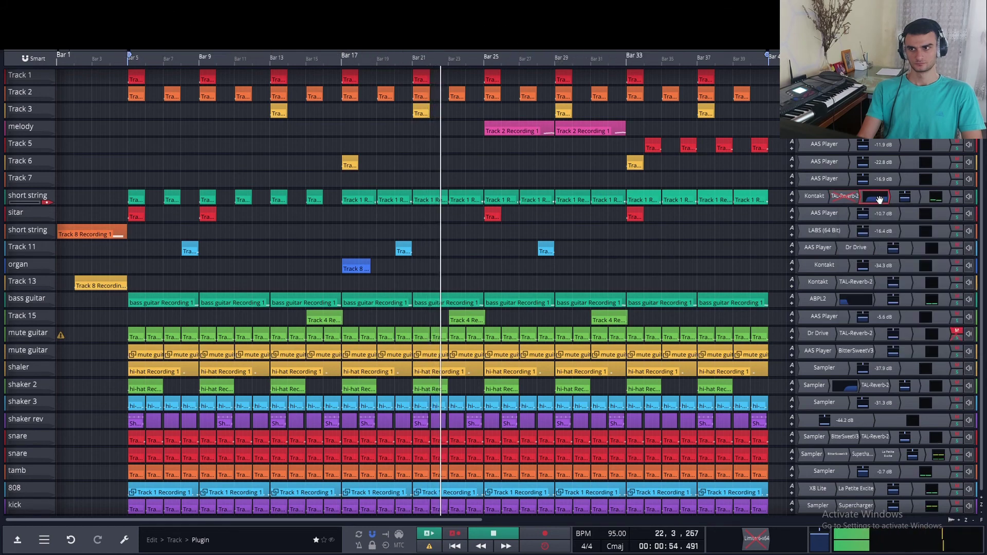
double_click(879, 198)
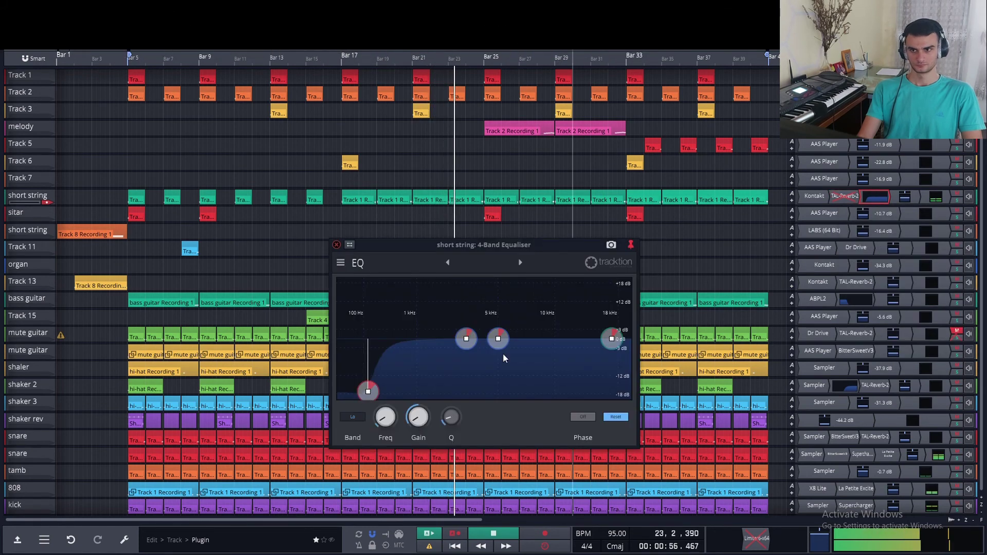
- Lower the low-cut frequency in the soloed short string's equaliser, unsolo the track, and replay the mix from about bar 11
left_click(958, 200)
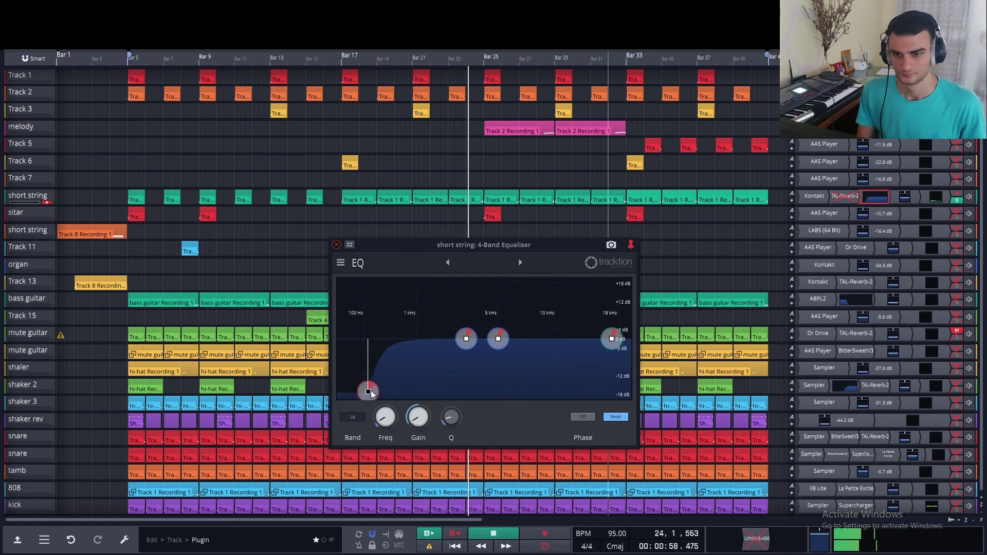
left_click_drag(368, 391, 353, 393)
mouse_move(448, 419)
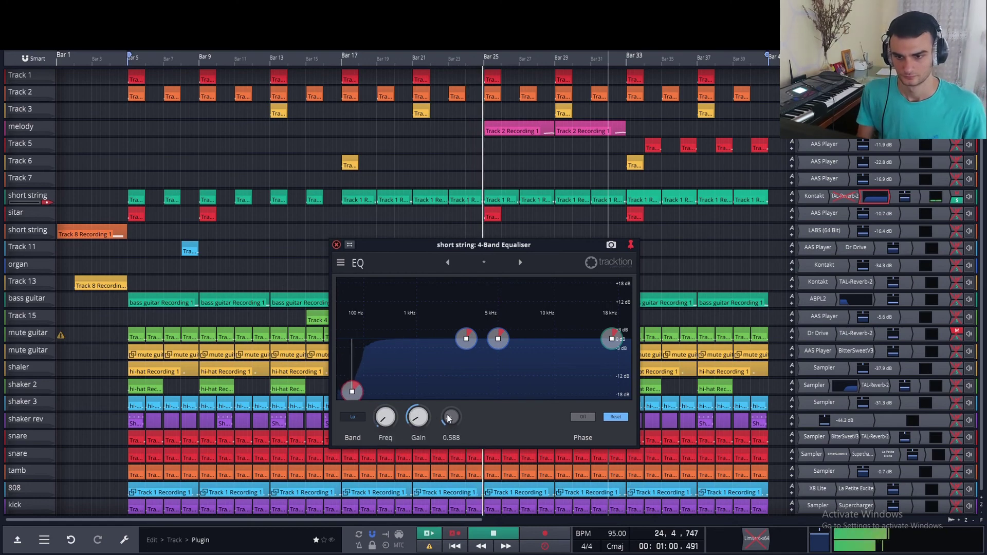
left_click(958, 199)
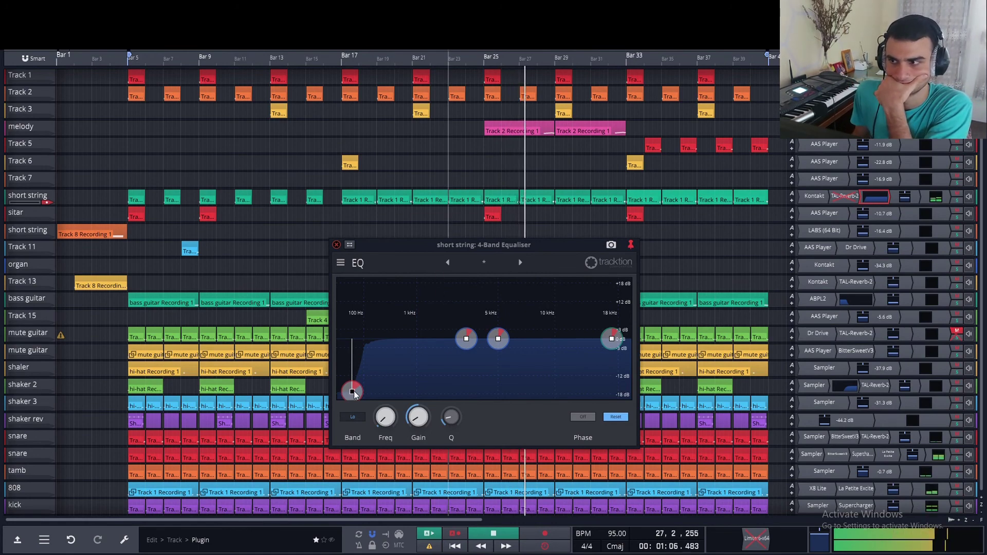
left_click(235, 180)
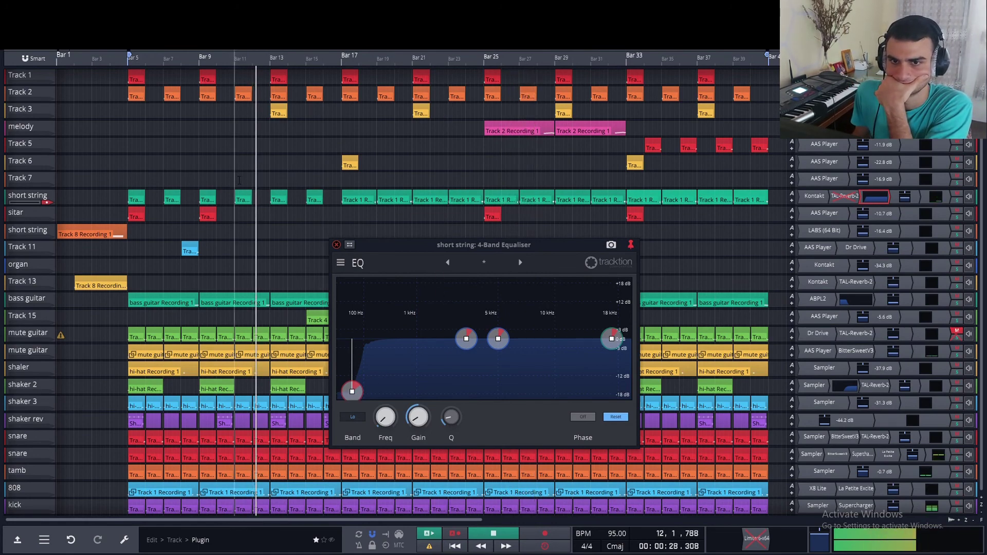
left_click(236, 180)
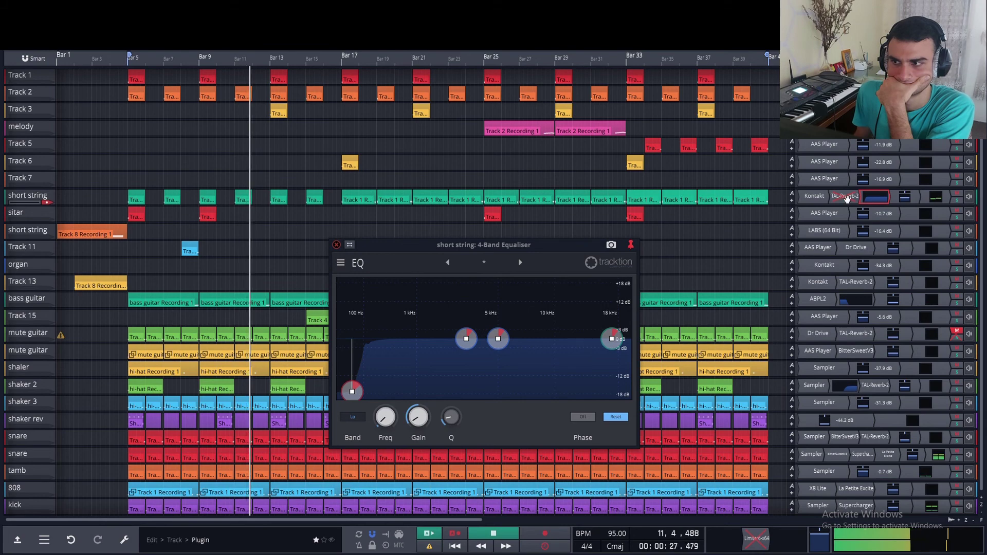
- Re-enable TAL-Reverb-2 on the short string track and replay the mix from about bar 10
right_click(847, 198)
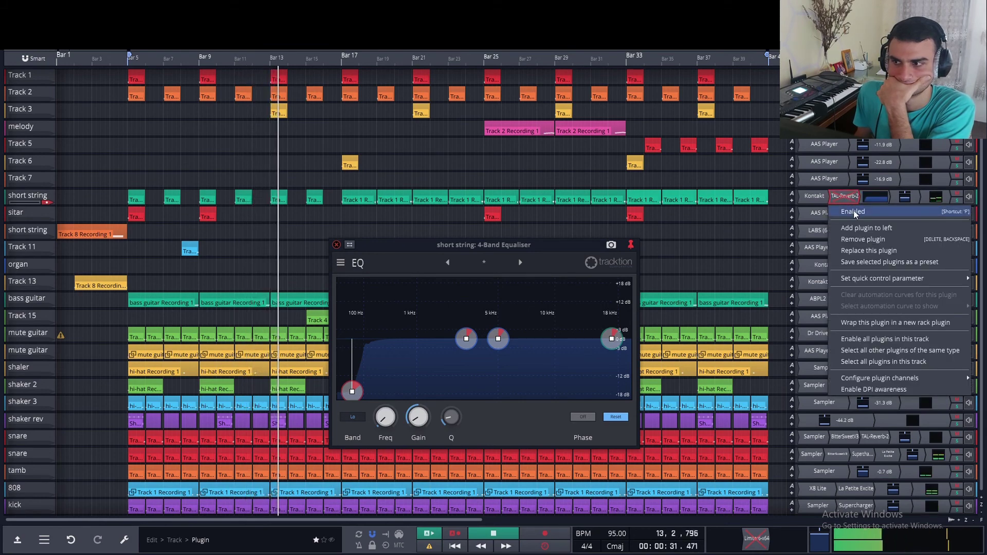
left_click(855, 212)
left_click(236, 180)
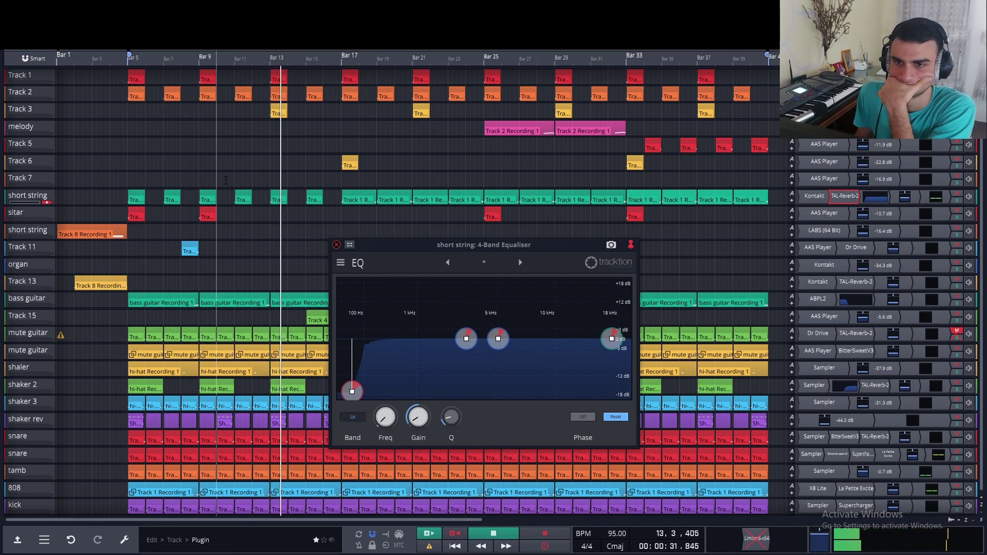
left_click(226, 180)
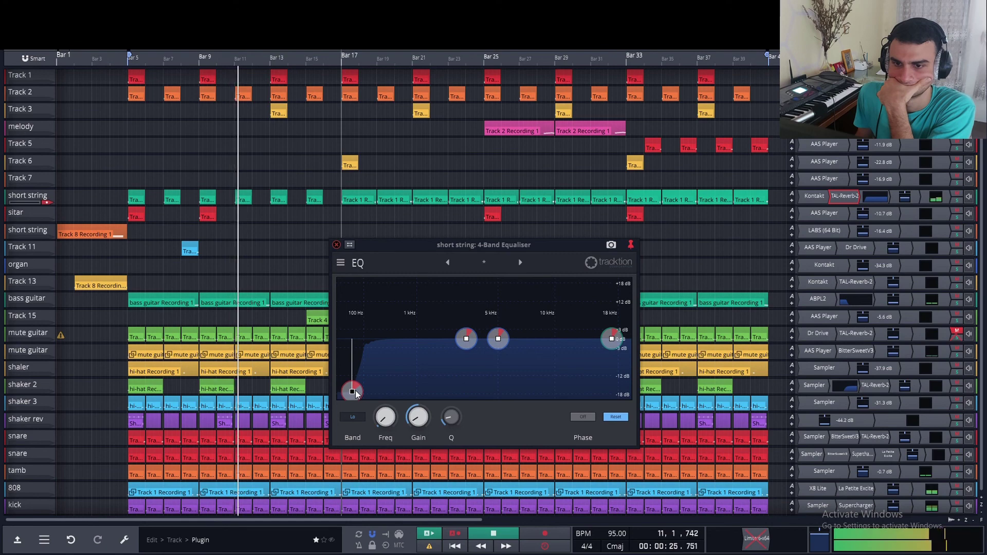
- Raise the short string equaliser's low cut to about 61 Hz, replay from about bar 11, and nudge it slightly higher
left_click_drag(353, 392, 358, 392)
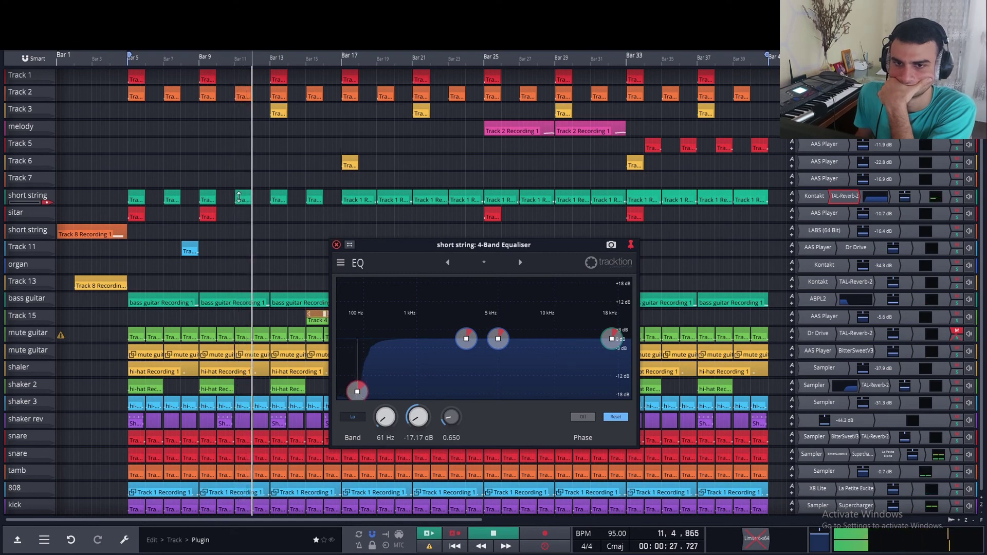
left_click(229, 177)
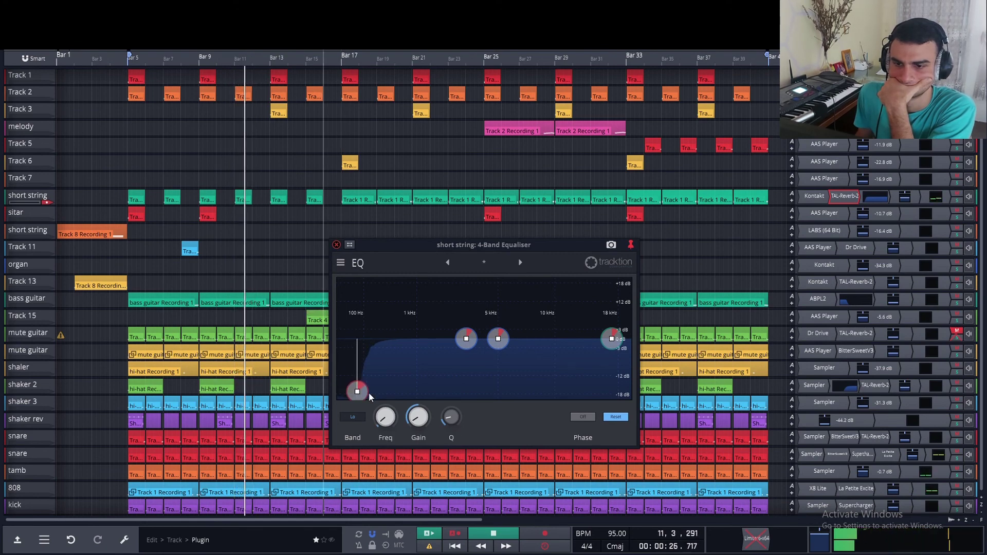
left_click_drag(369, 397, 373, 397)
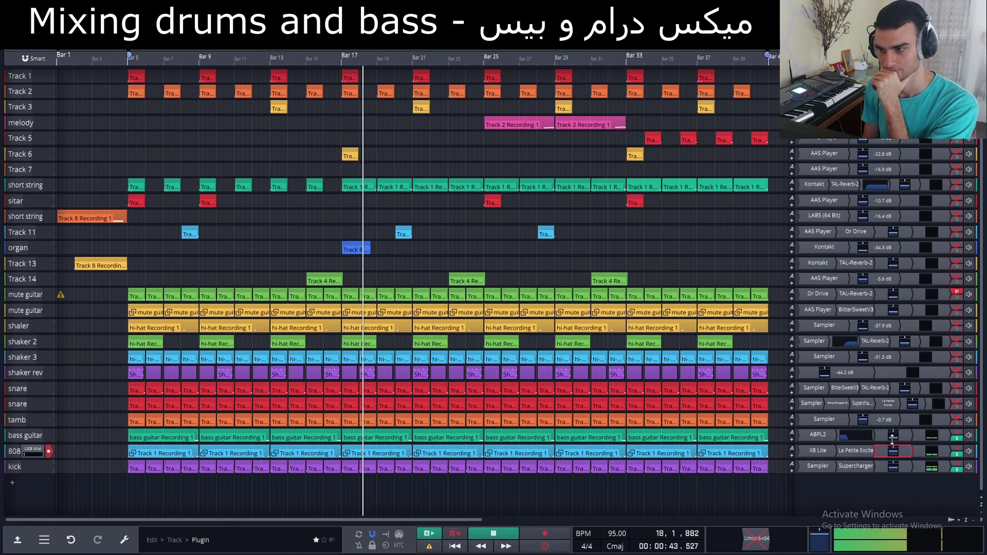
- Audition the mute guitar briefly against the soloed bass guitar, 808 and kick, and add both snares and the tamb to the solo group
mouse_move(893, 438)
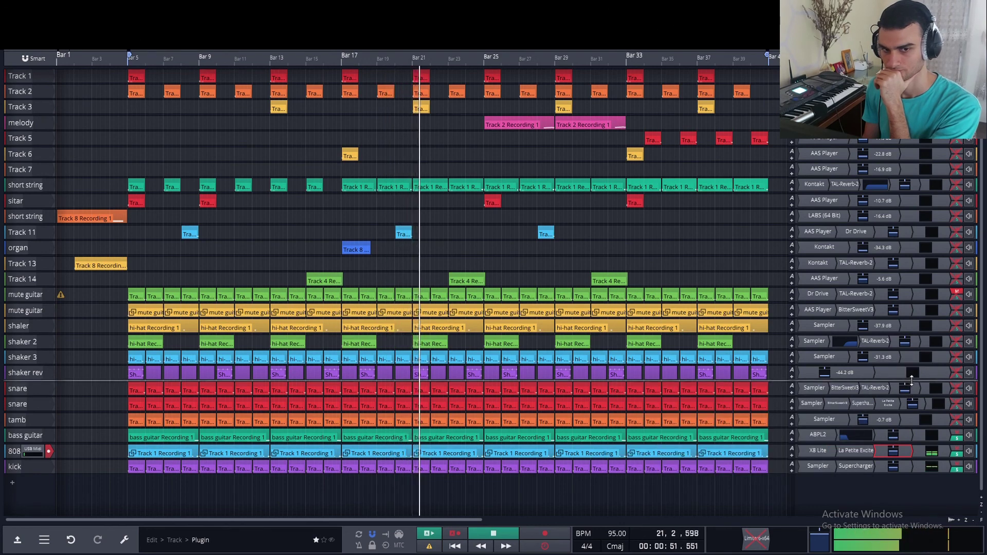
left_click(957, 313)
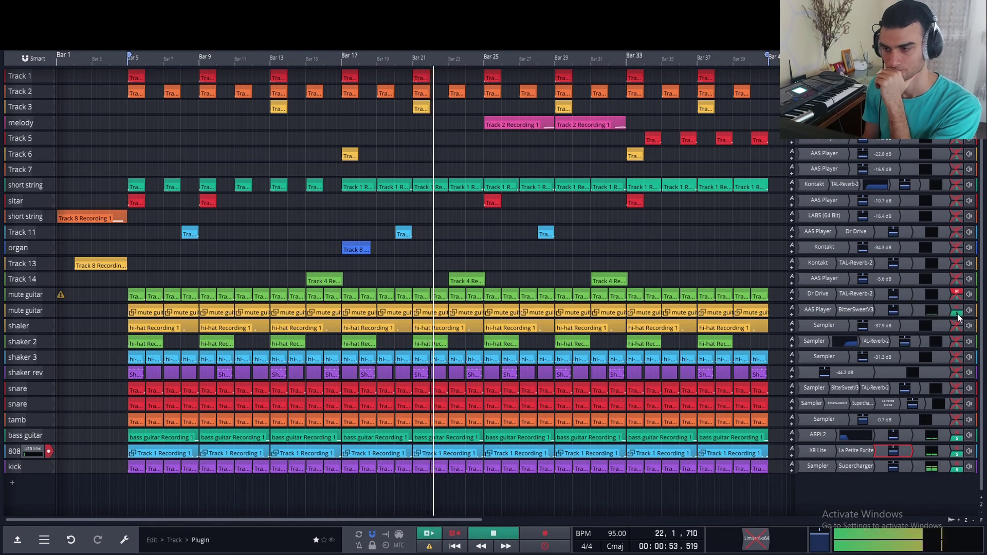
left_click(957, 314)
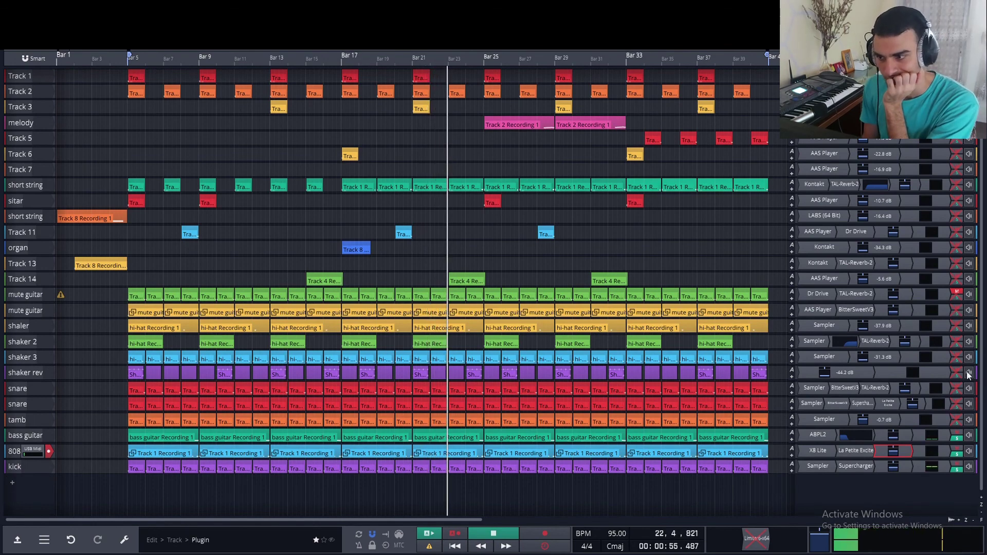
left_click(957, 403)
left_click(957, 392)
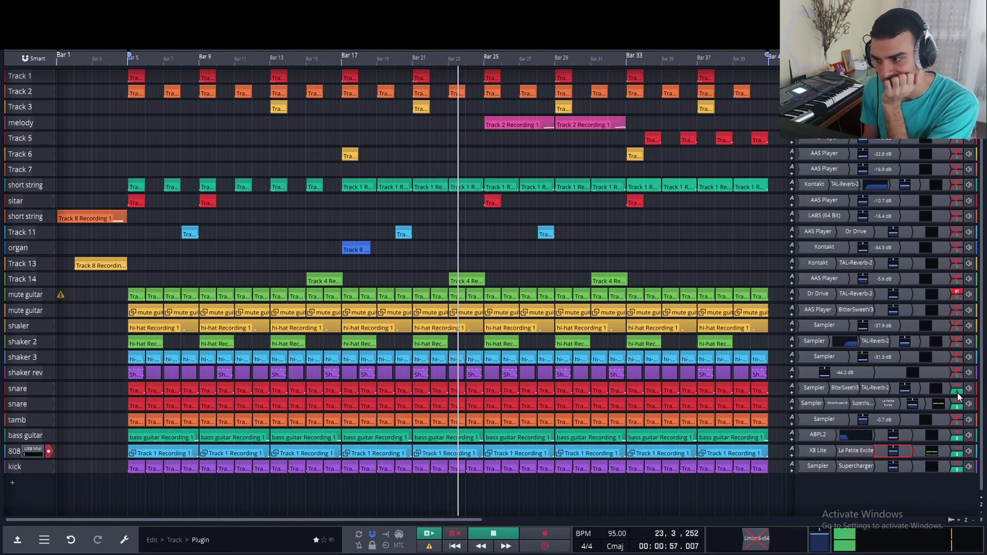
left_click(958, 423)
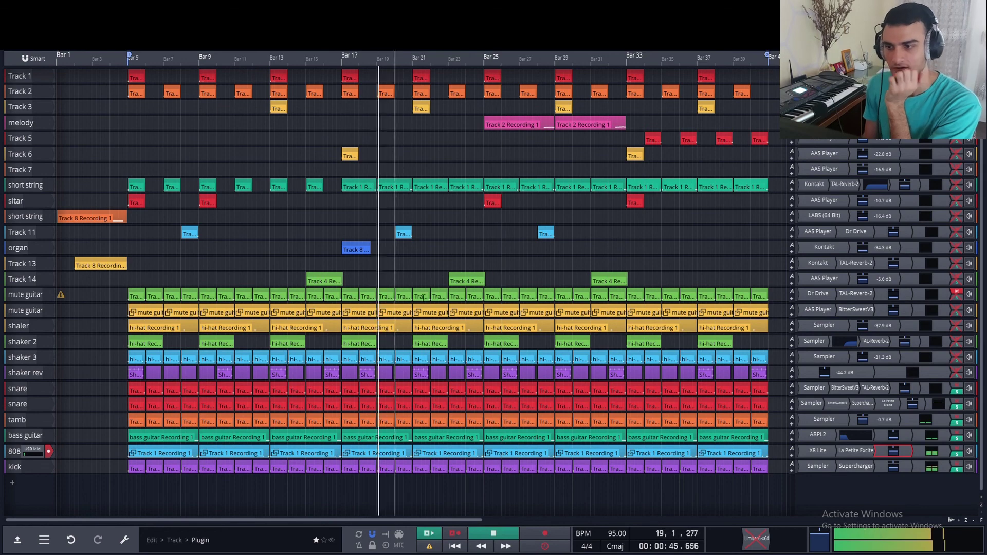
- Set the Low amount of the 808's La Petite Excite to about 5.47 and replay the drums and bass from about bar 18
double_click(855, 451)
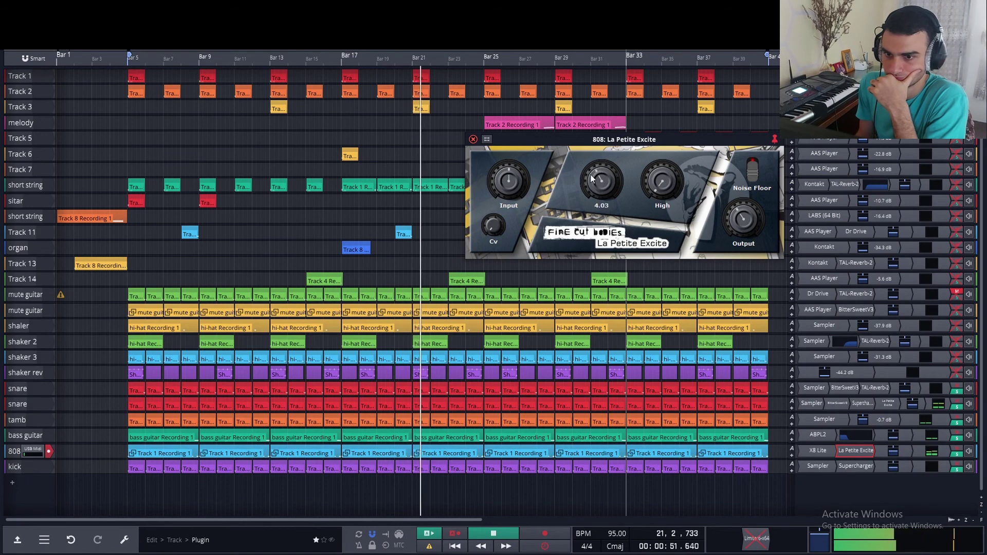
mouse_move(588, 178)
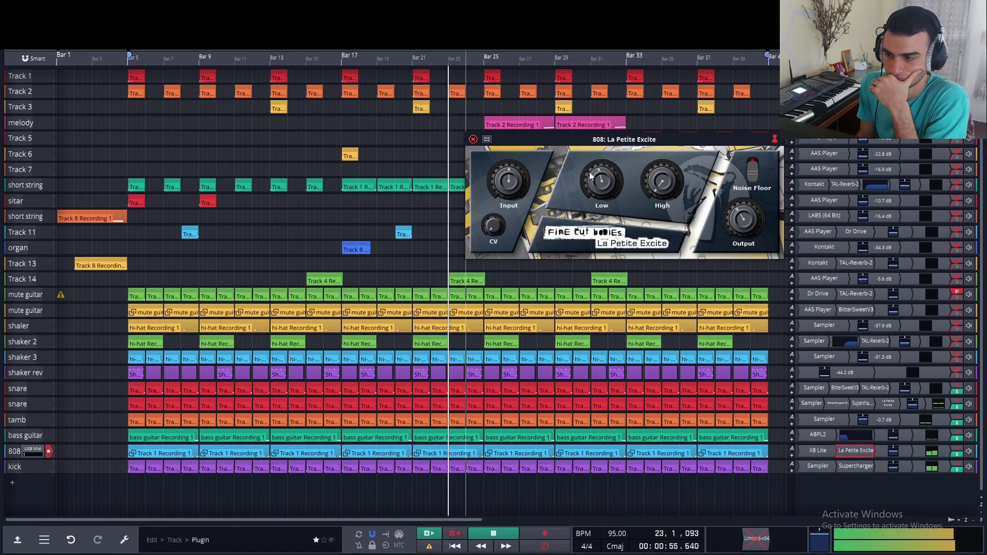
mouse_move(591, 188)
left_mouse_down()
mouse_move(591, 164)
mouse_move(589, 183)
left_mouse_up()
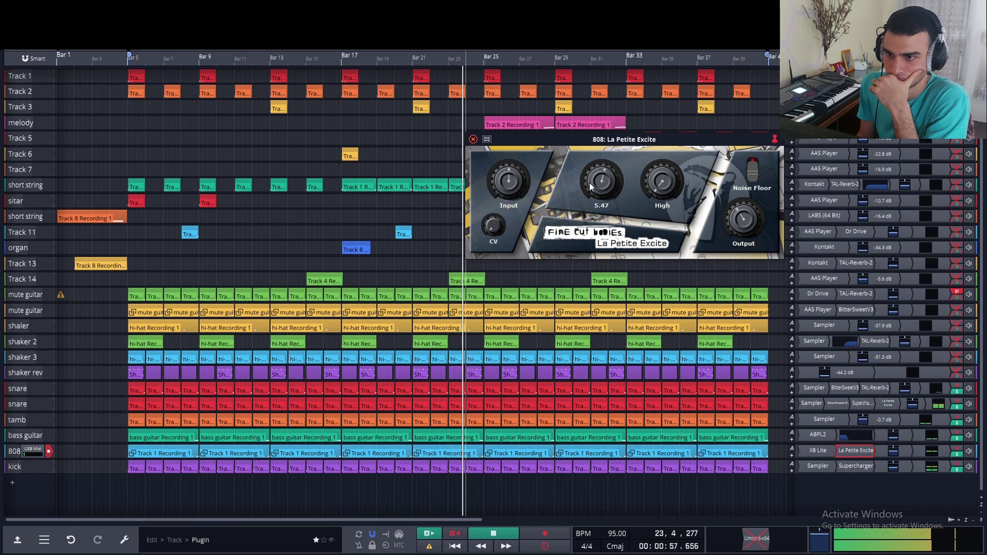
left_click(370, 231)
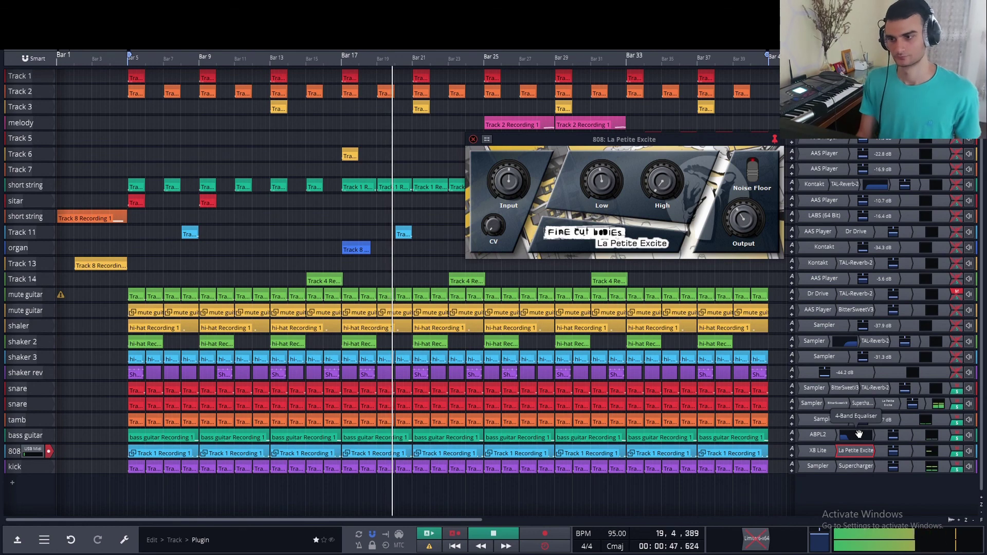
- Add a 4-Band Equaliser after La Petite Excite on the 808 and cut its high band to -20 dB from slightly above 2770 Hz
left_click_drag(876, 452, 887, 451)
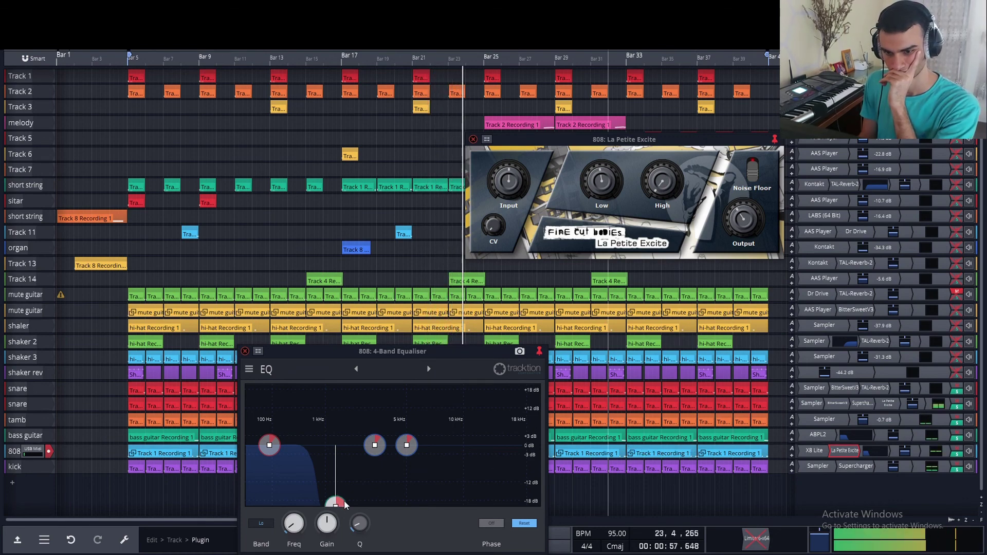
left_click_drag(335, 502, 369, 507)
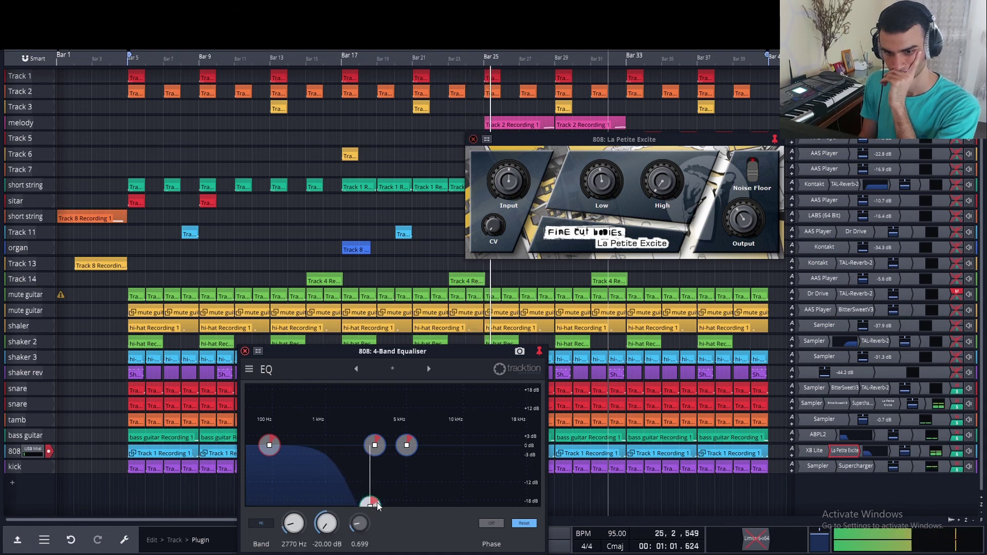
left_click_drag(372, 509, 380, 506)
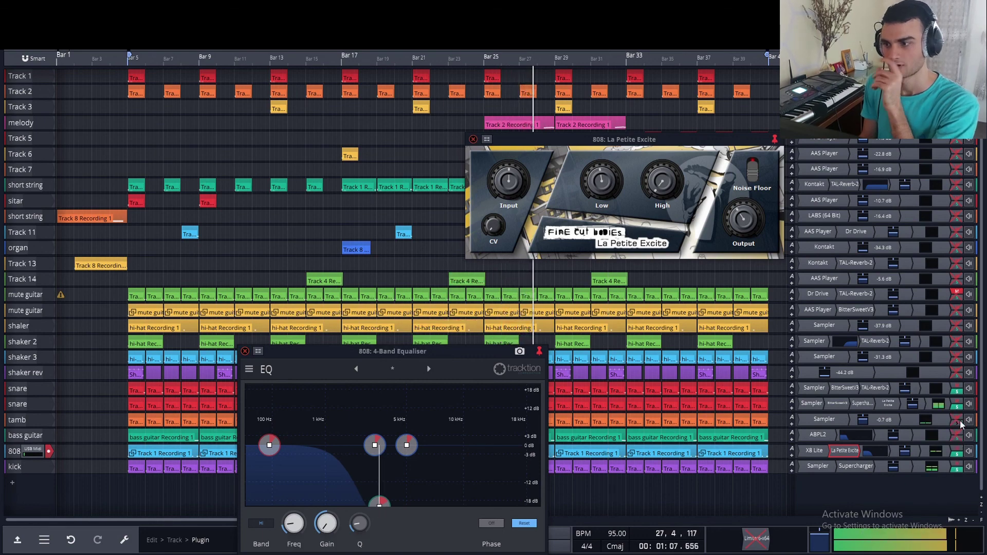
- Leave only the 808 soloed and replay it from about bar 11
left_click(956, 391)
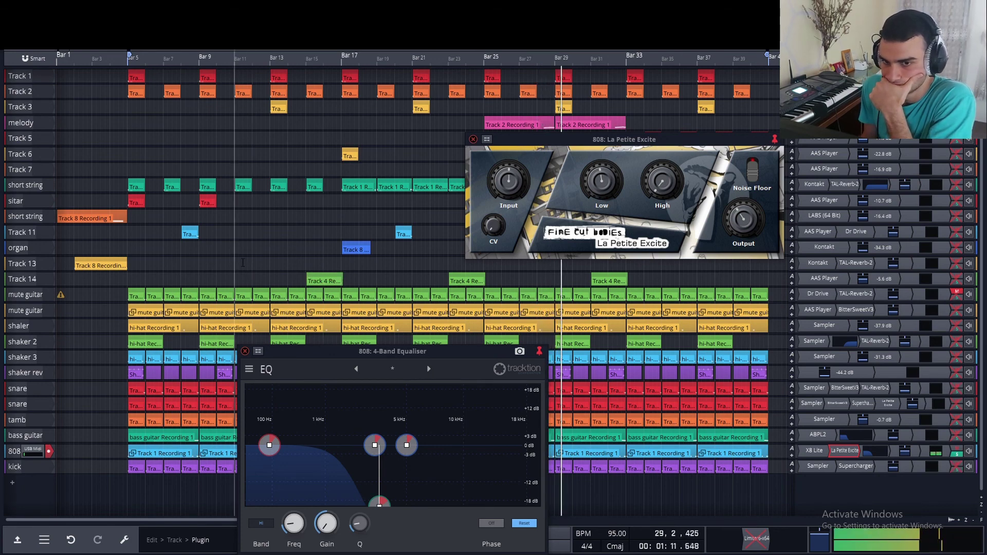
left_click(235, 57)
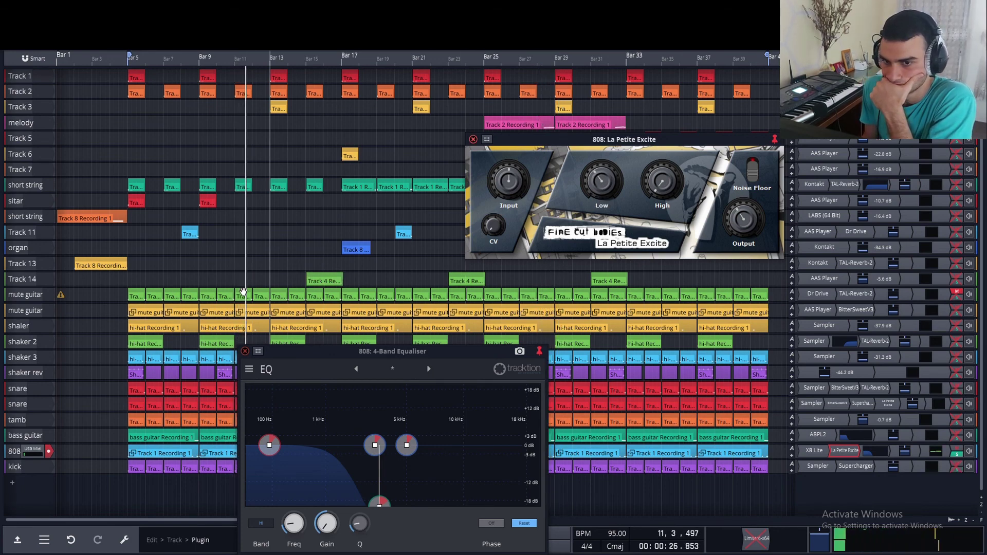
left_click(234, 280)
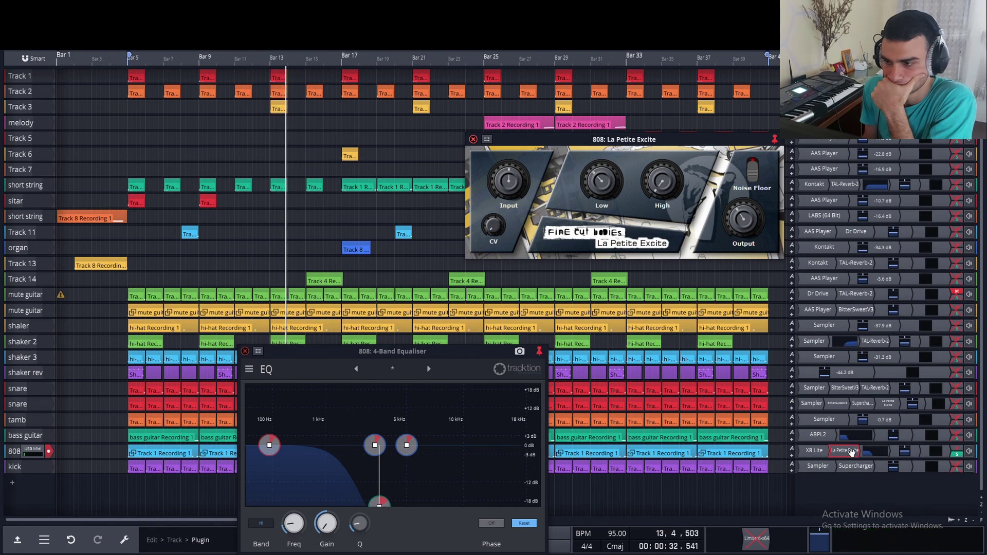
- Compare the soloed 808 with its 4-Band Equaliser bypassed and enabled, replaying the passage around bar 15
right_click(868, 453)
left_click(891, 290)
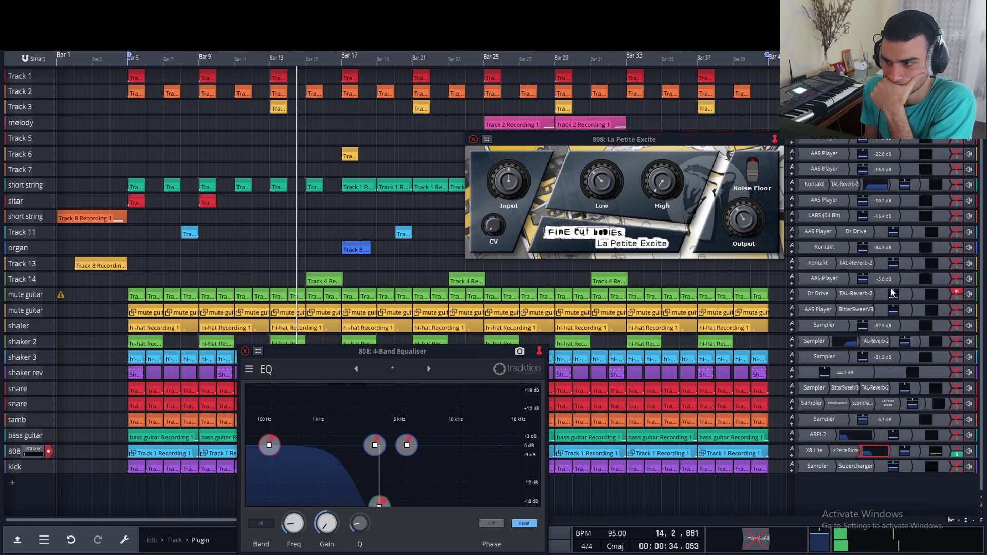
right_click(874, 450)
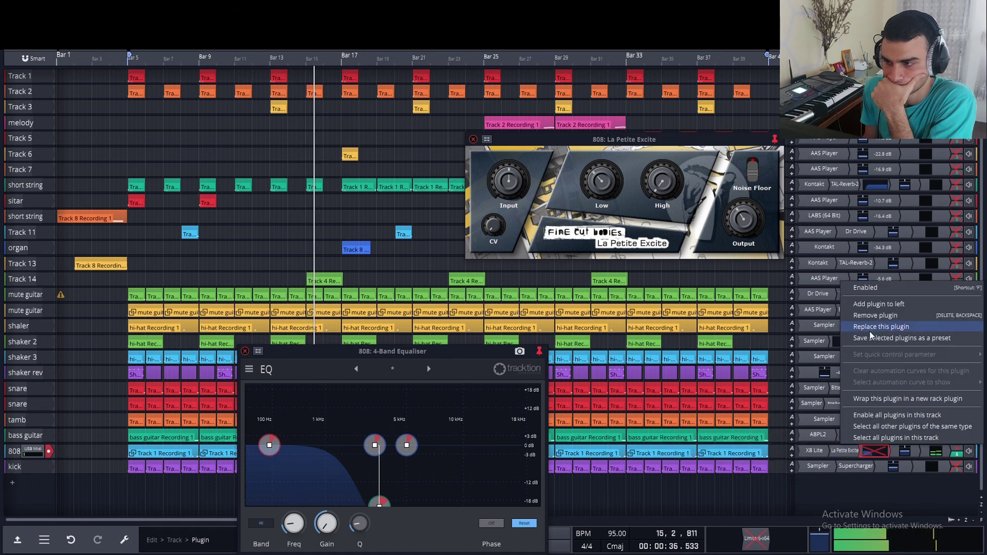
left_click(866, 288)
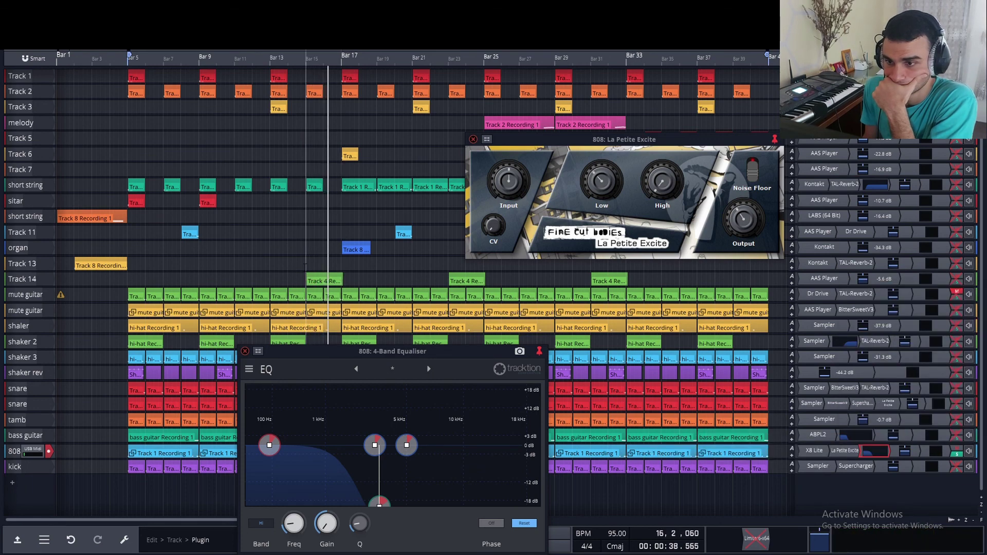
key("space")
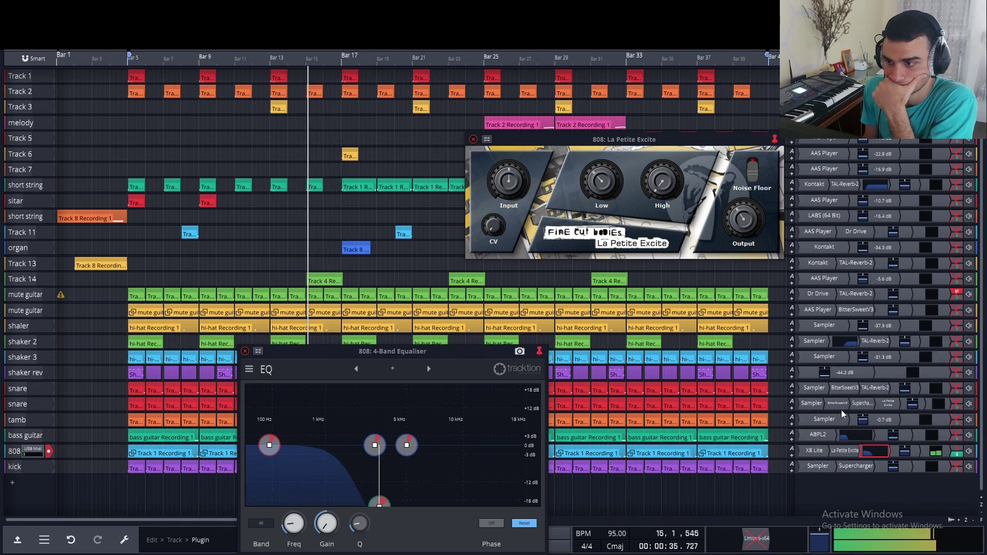
right_click(874, 450)
left_click(865, 288)
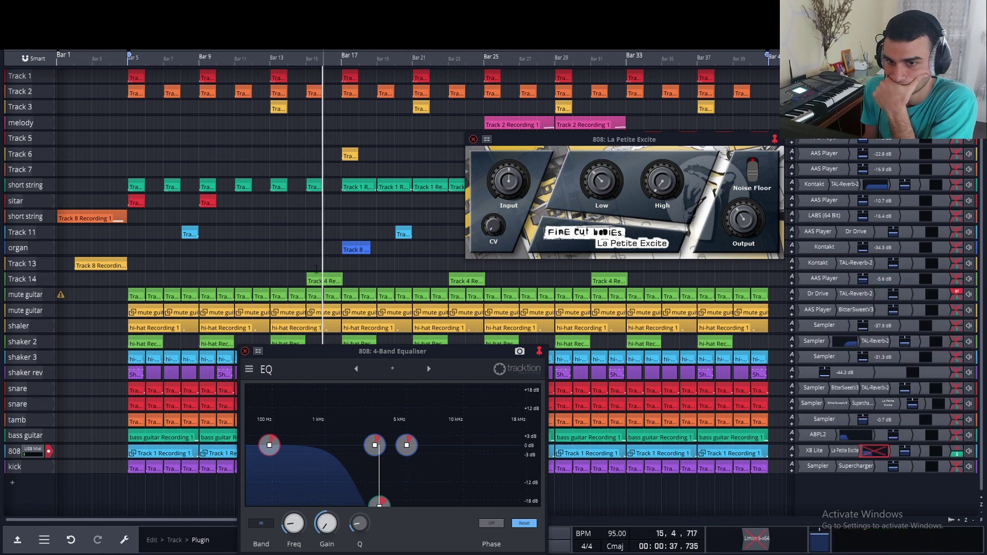
key("space")
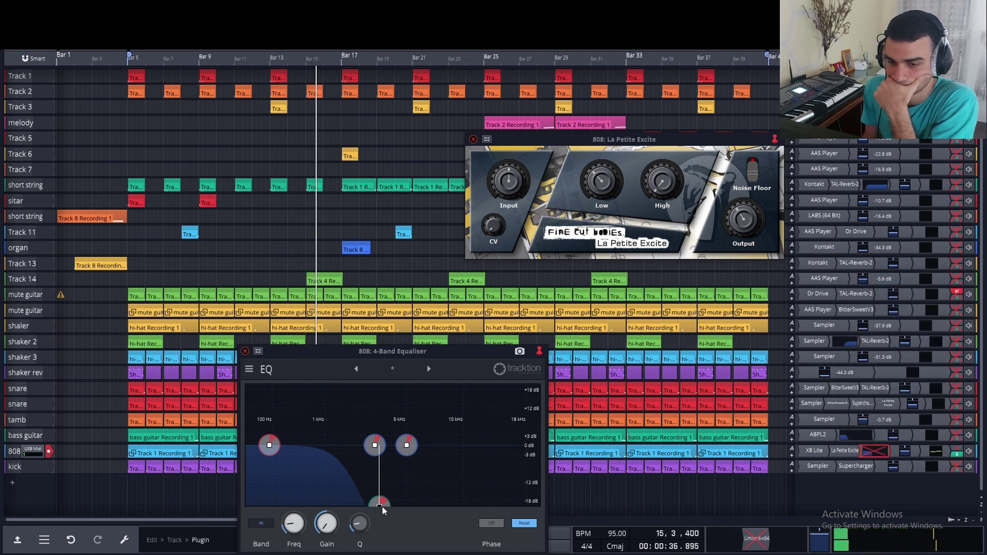
- Raise the 808 equaliser's high band to about 4884 Hz at -20 dB and re-enable the equaliser
left_click_drag(380, 508, 405, 505)
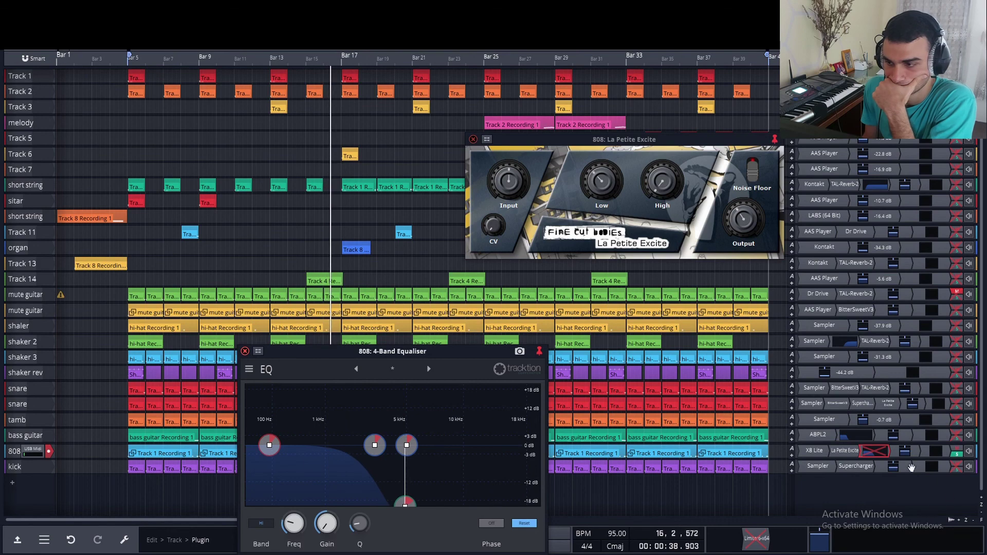
right_click(874, 451)
left_click(879, 296)
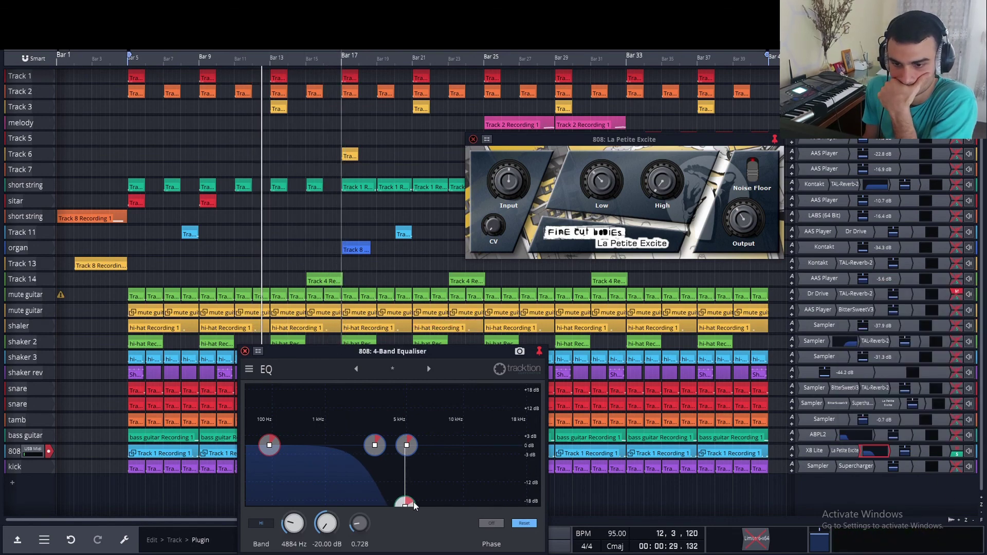
- Play the full mix without solo from about bar 11 and close the 808's equaliser and La Petite Excite windows
scroll(414, 506, "up", 1)
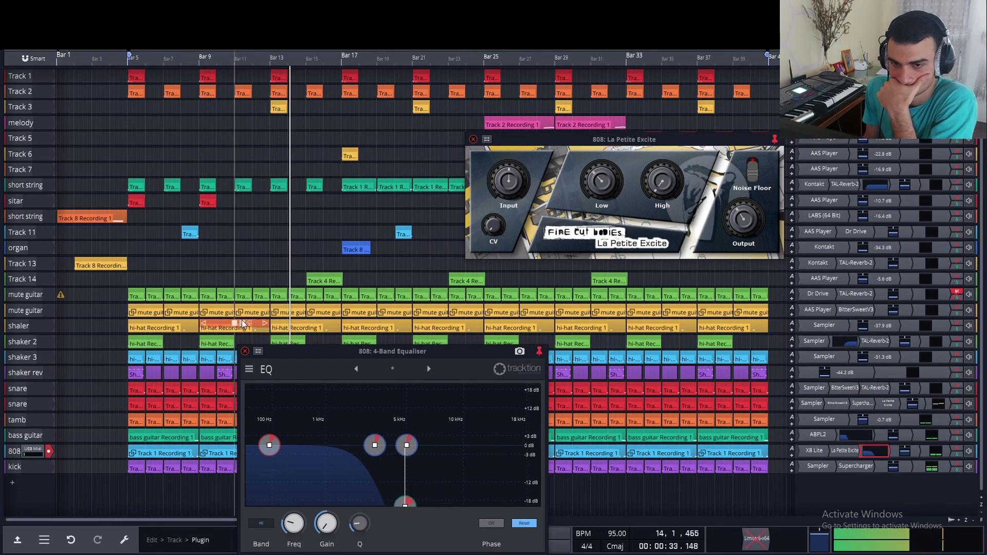
left_click(245, 351)
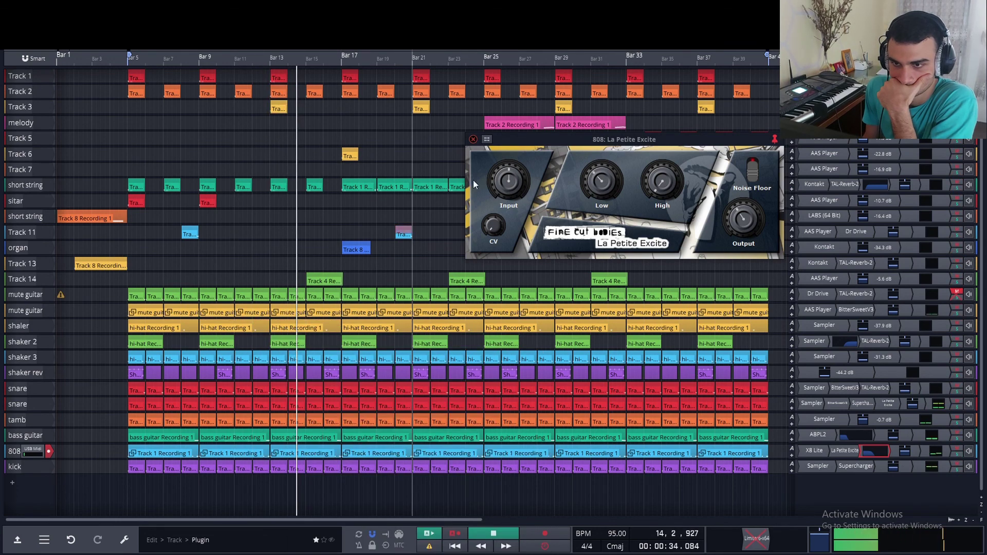
left_click(473, 139)
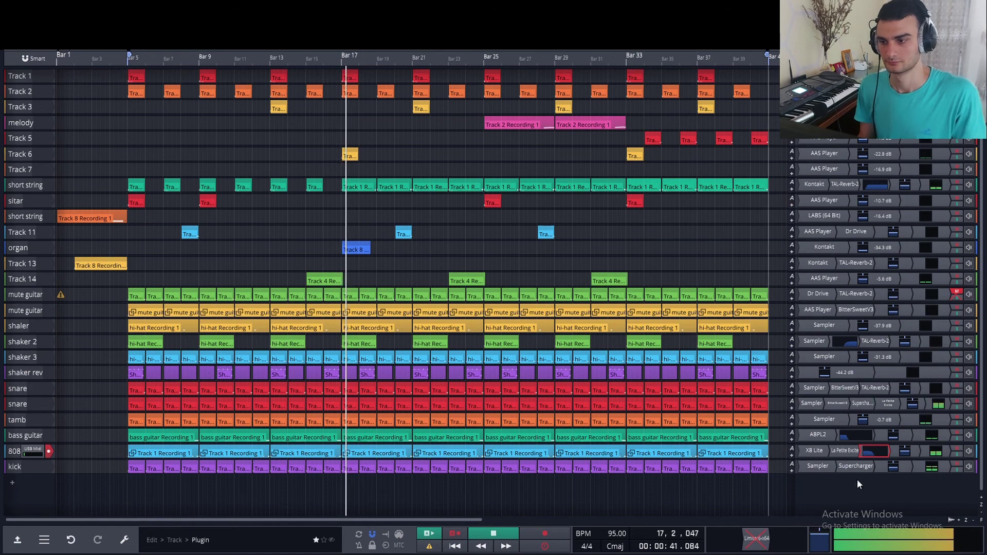
- Reopen the 808's 4-Band Equaliser, shift its high-band cut slightly higher, and replay the mix from about bars 17 and 12
left_click(905, 451)
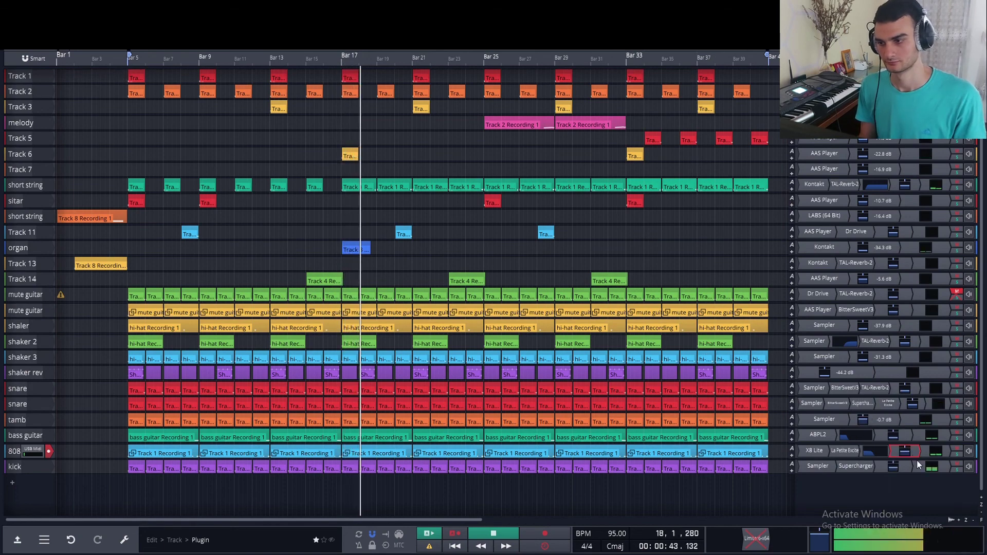
double_click(876, 450)
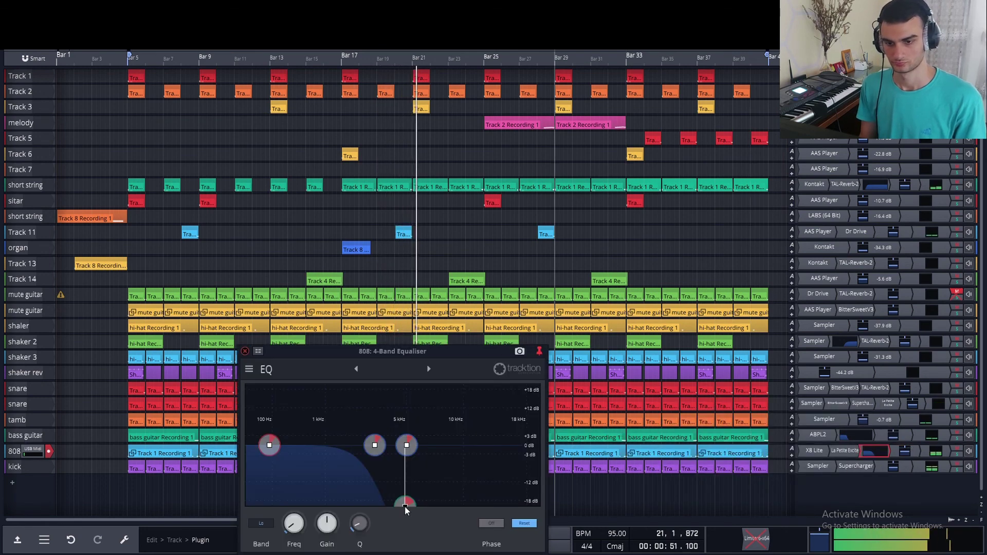
left_click_drag(405, 506, 416, 504)
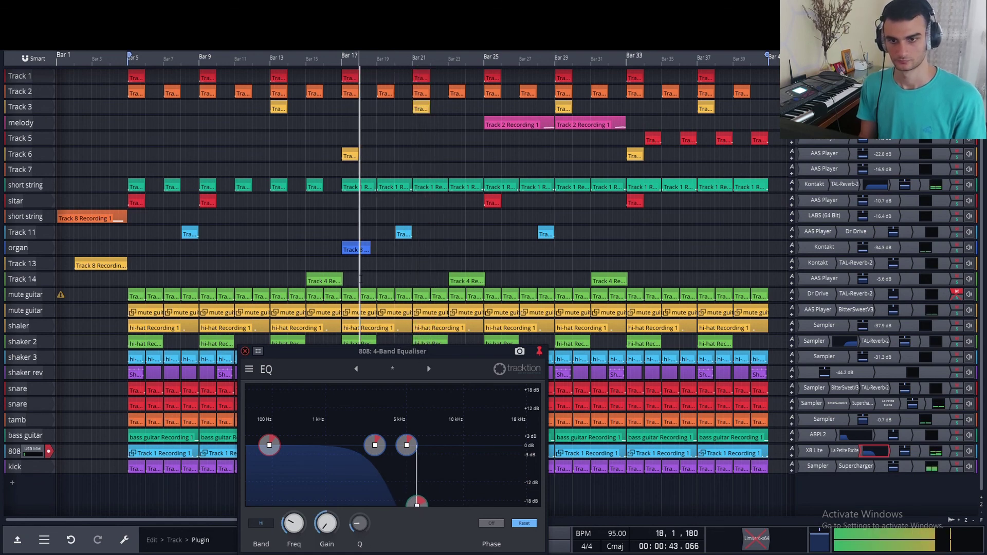
left_click(342, 263)
left_click(344, 263)
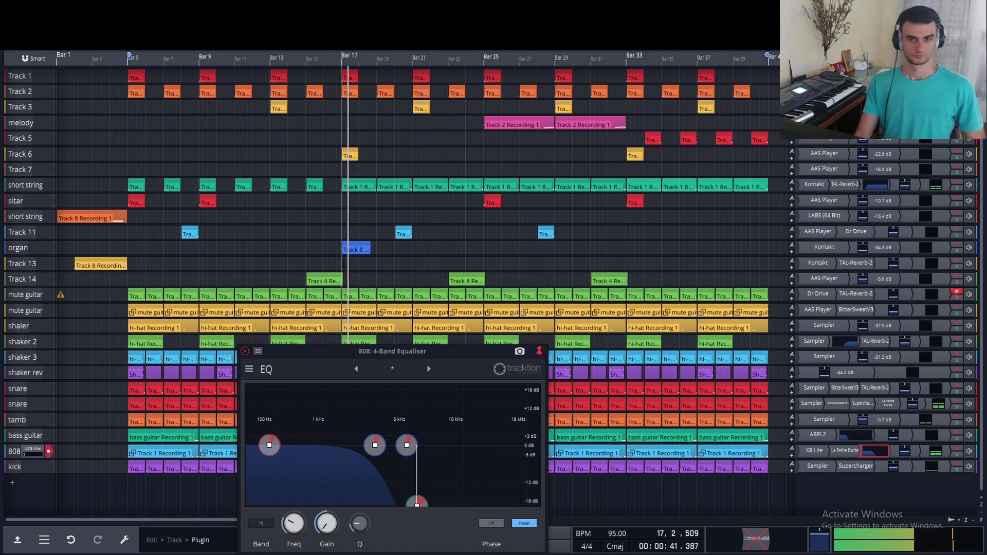
left_click(261, 264)
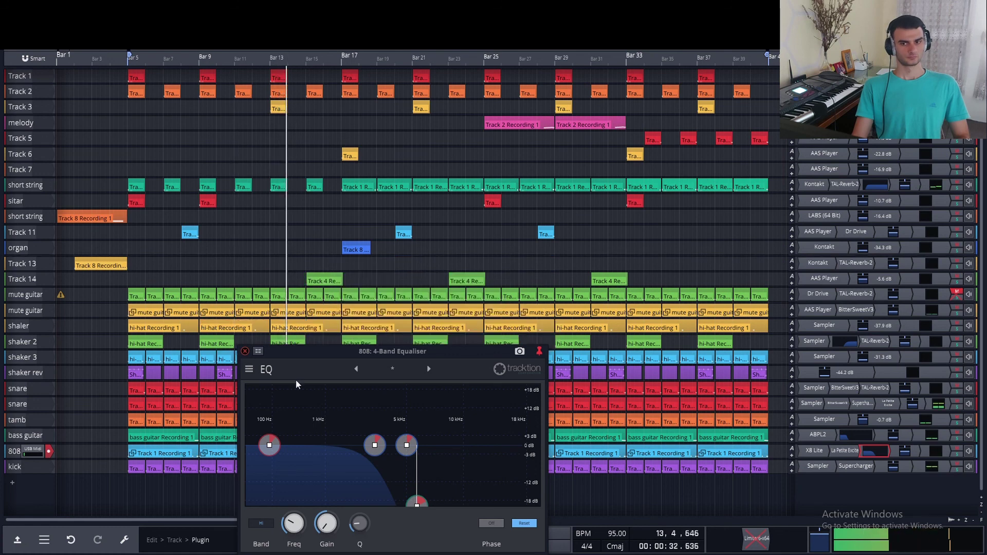
- Solo the 808, lower its equaliser's high band to about 3996 Hz at -20 dB, and replay from about bar 15
left_click(955, 456)
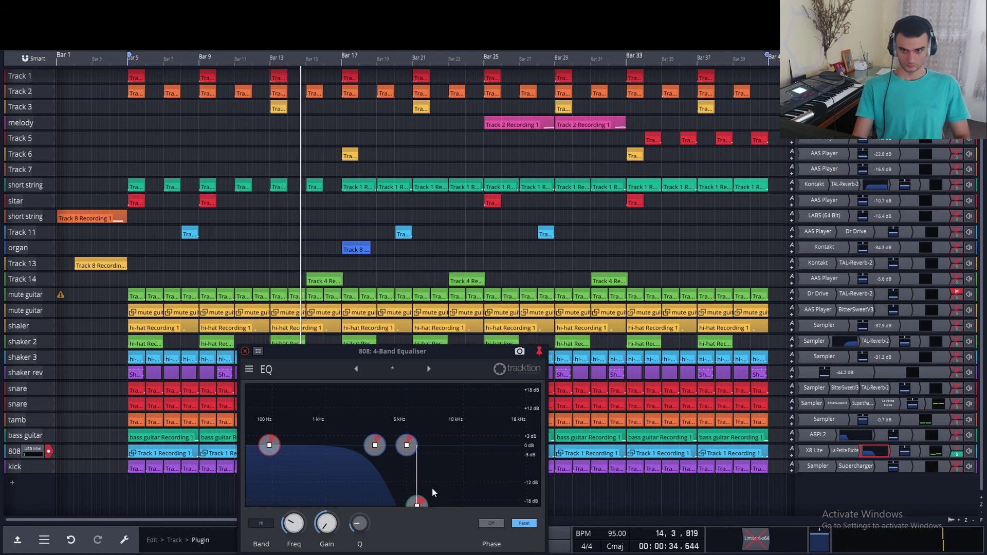
left_click_drag(417, 509, 392, 506)
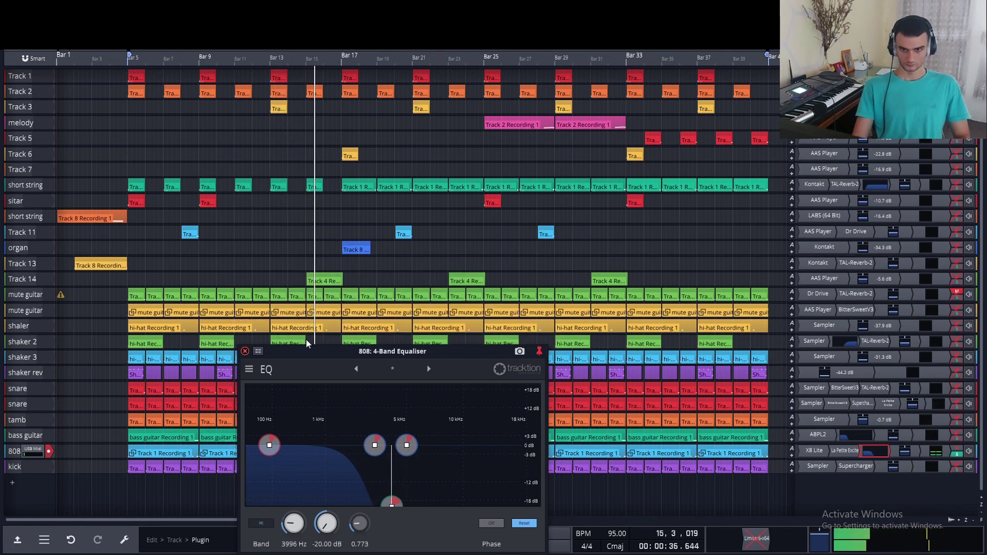
left_click(303, 264)
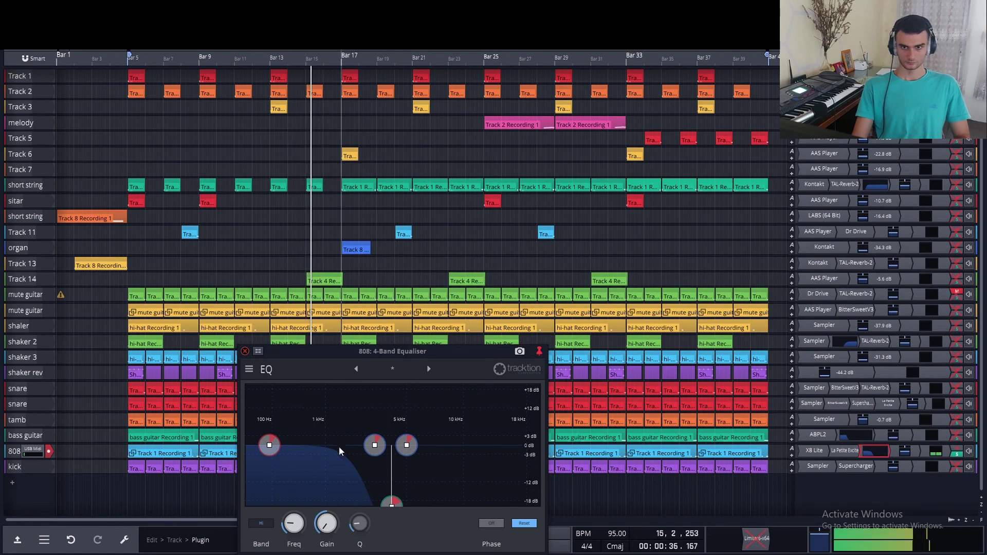
- Close the 808's equaliser, take the 808 out of solo to hear the full mix, and stop playback
left_click(245, 351)
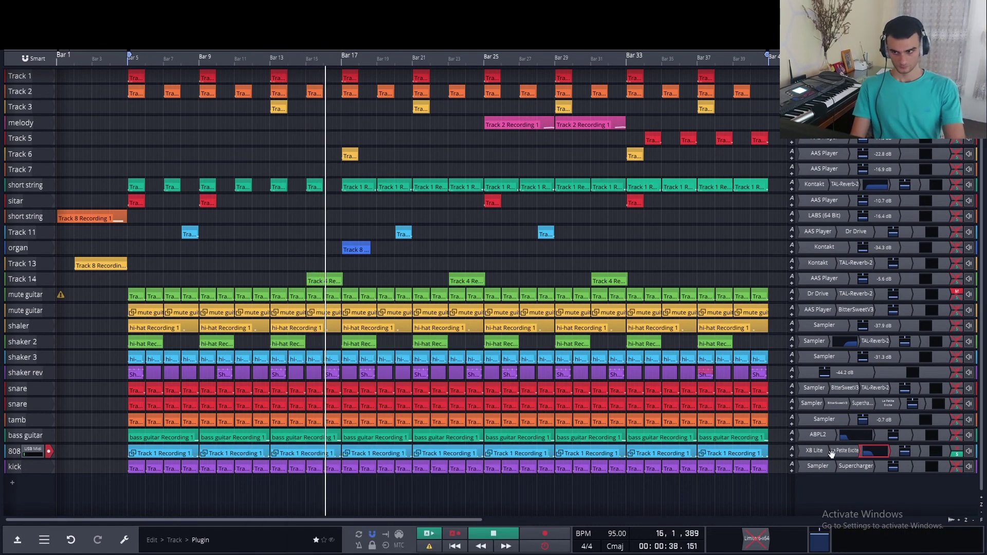
left_click(953, 459)
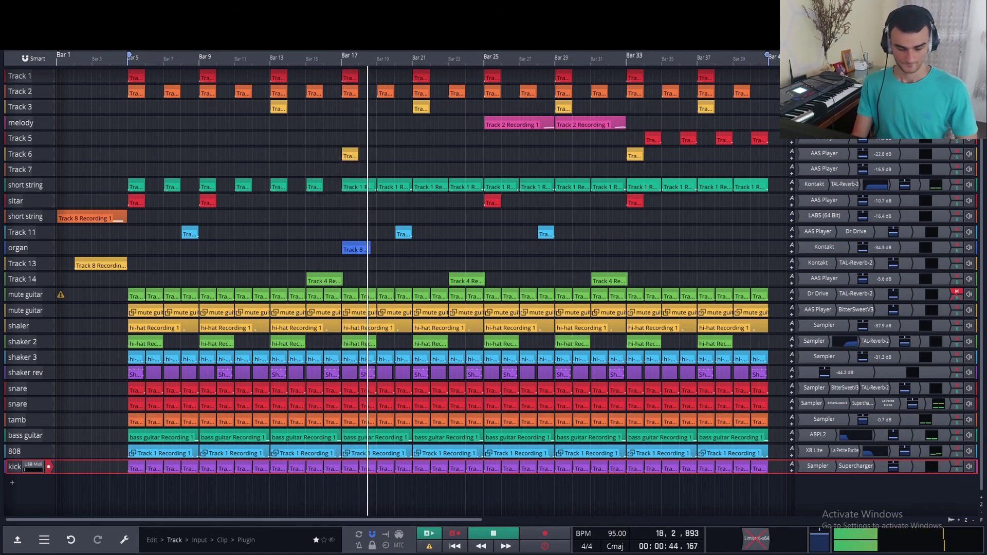
key("space")
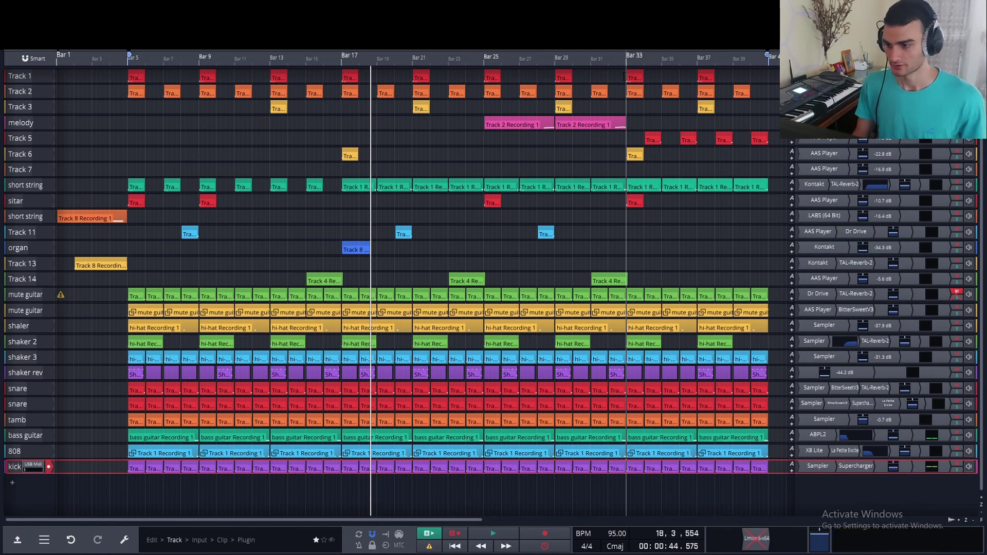